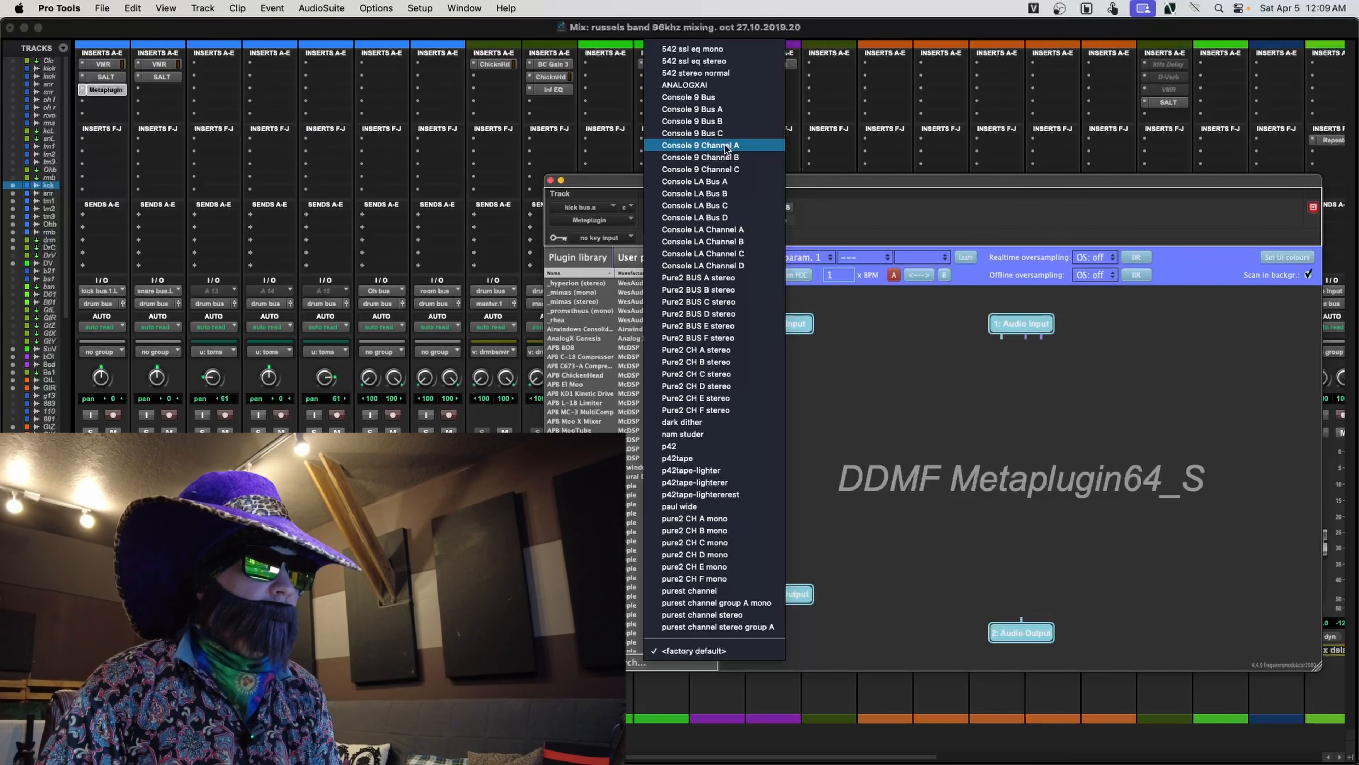
- Load the Console 9 Channel A preset in the kick bus Metaplugin and open its Blue Cat's Gain 3 module
left_click(726, 149)
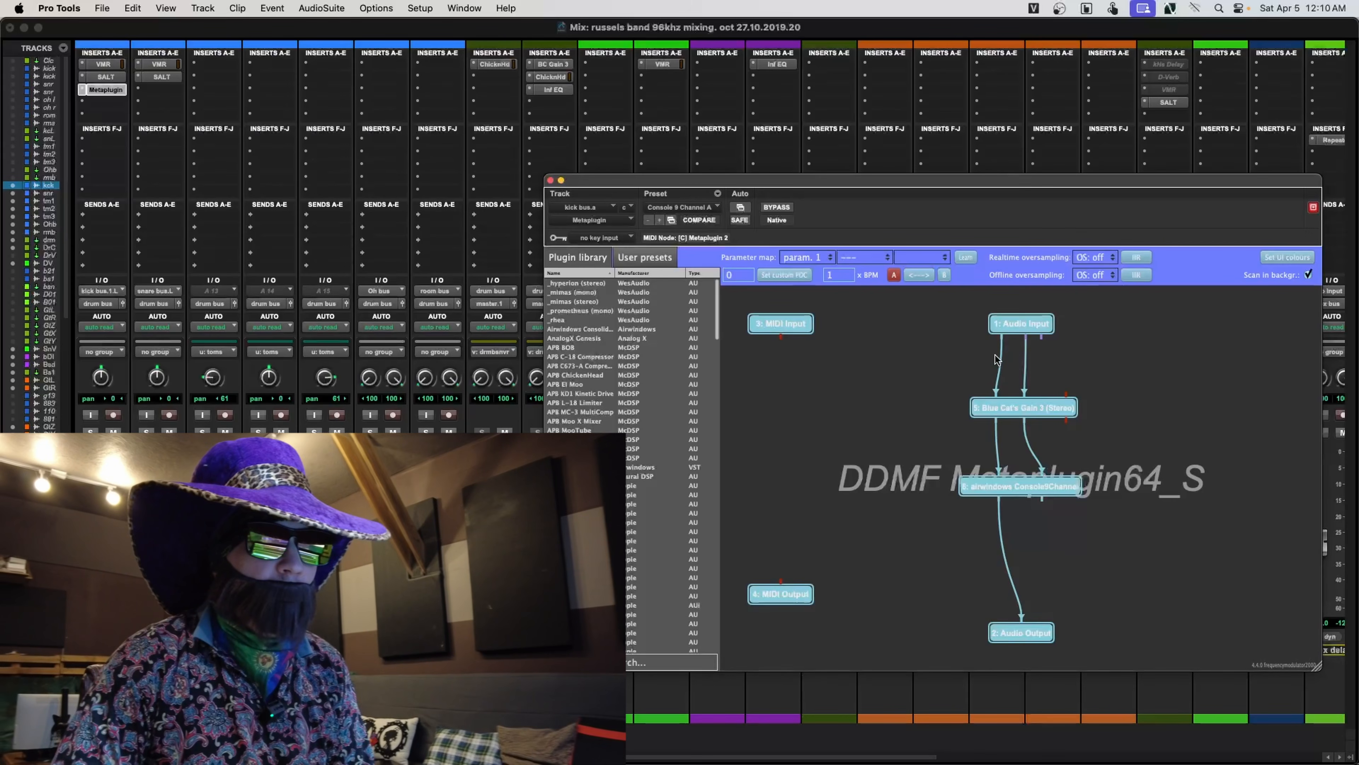
double_click(1044, 407)
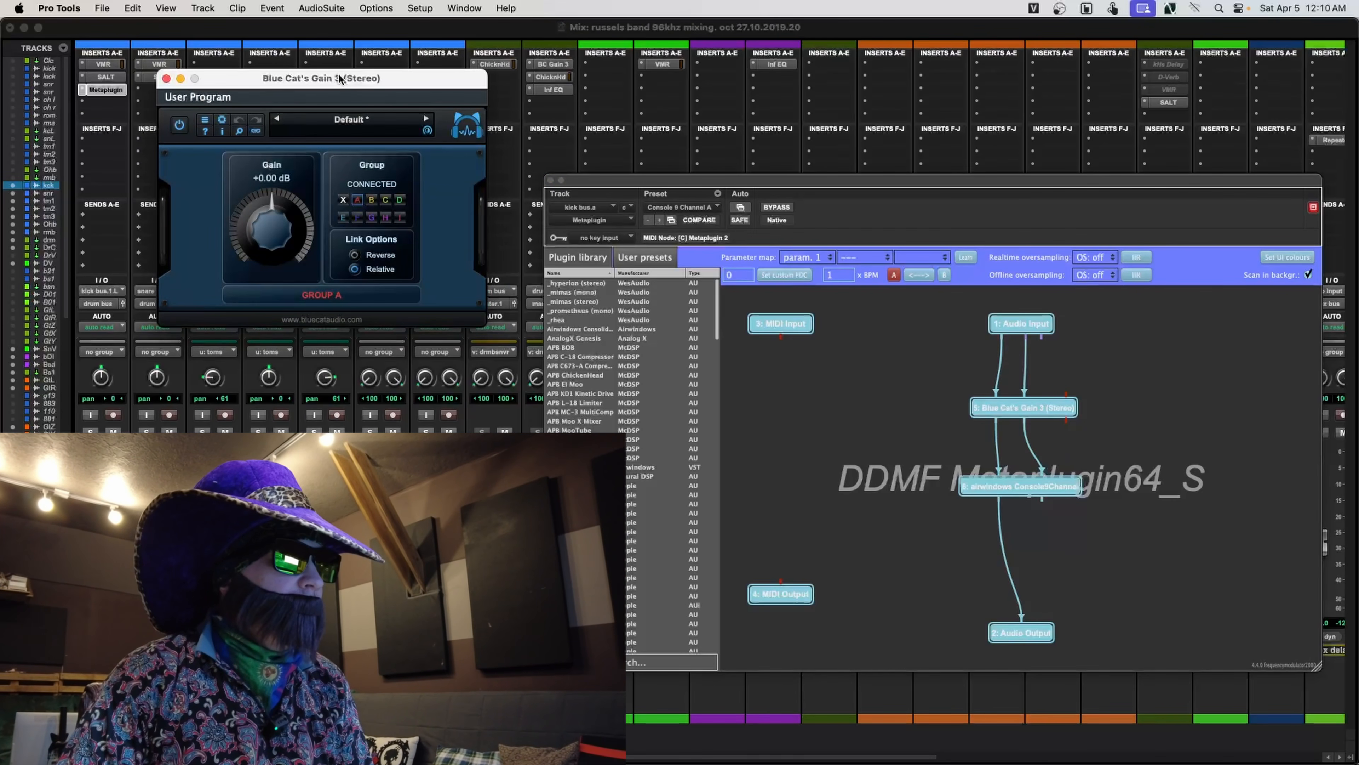
left_click_drag(341, 78, 404, 75)
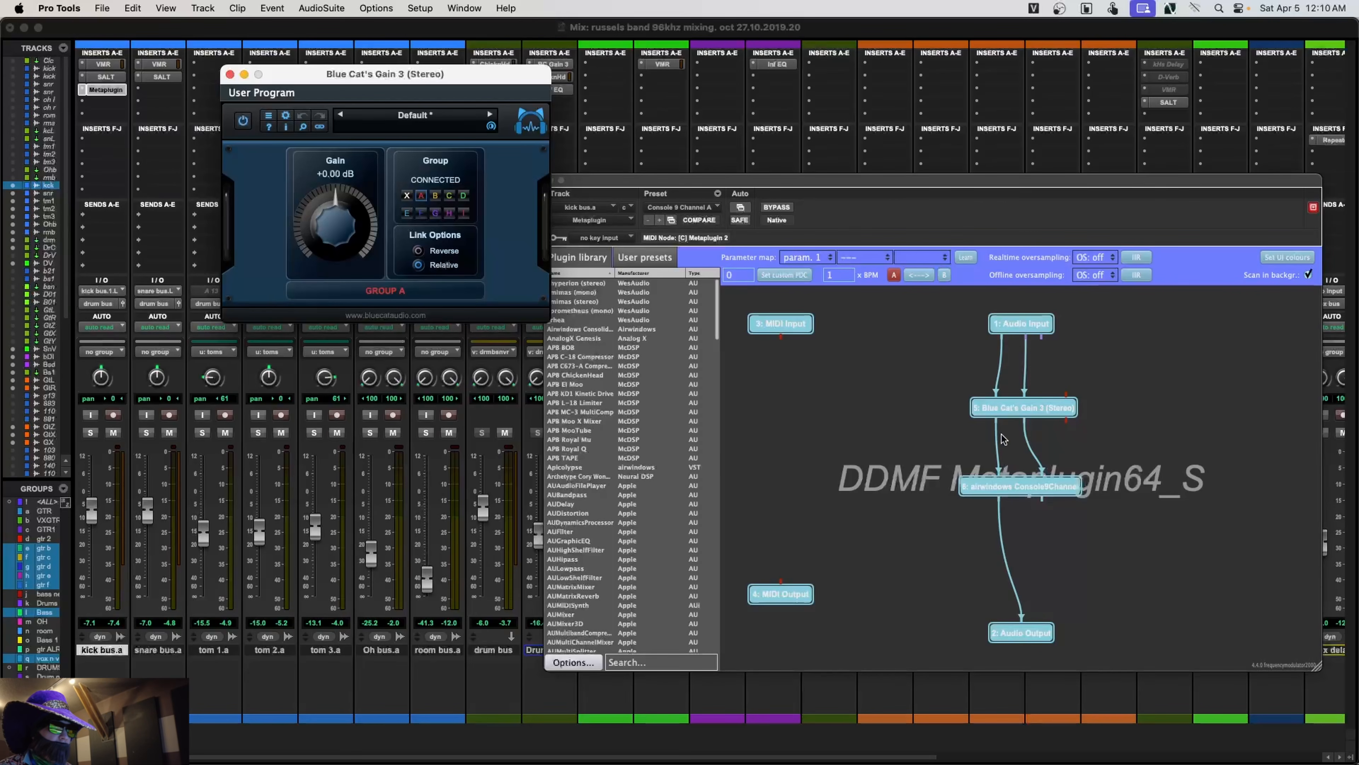
- Open the airwindows Console9Channel module, examine its Pan and Fader settings clear of the other windows, and close it
double_click(1005, 491)
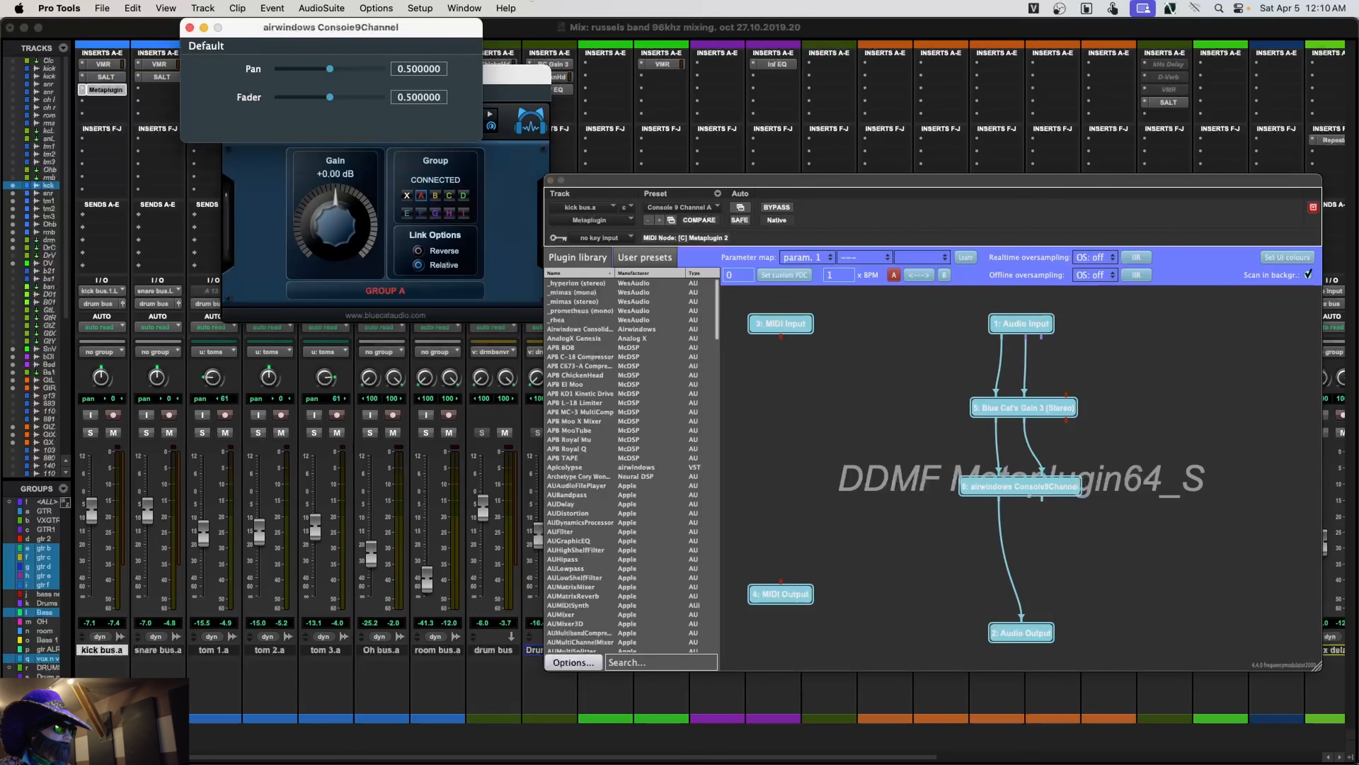
left_click_drag(449, 27, 419, 400)
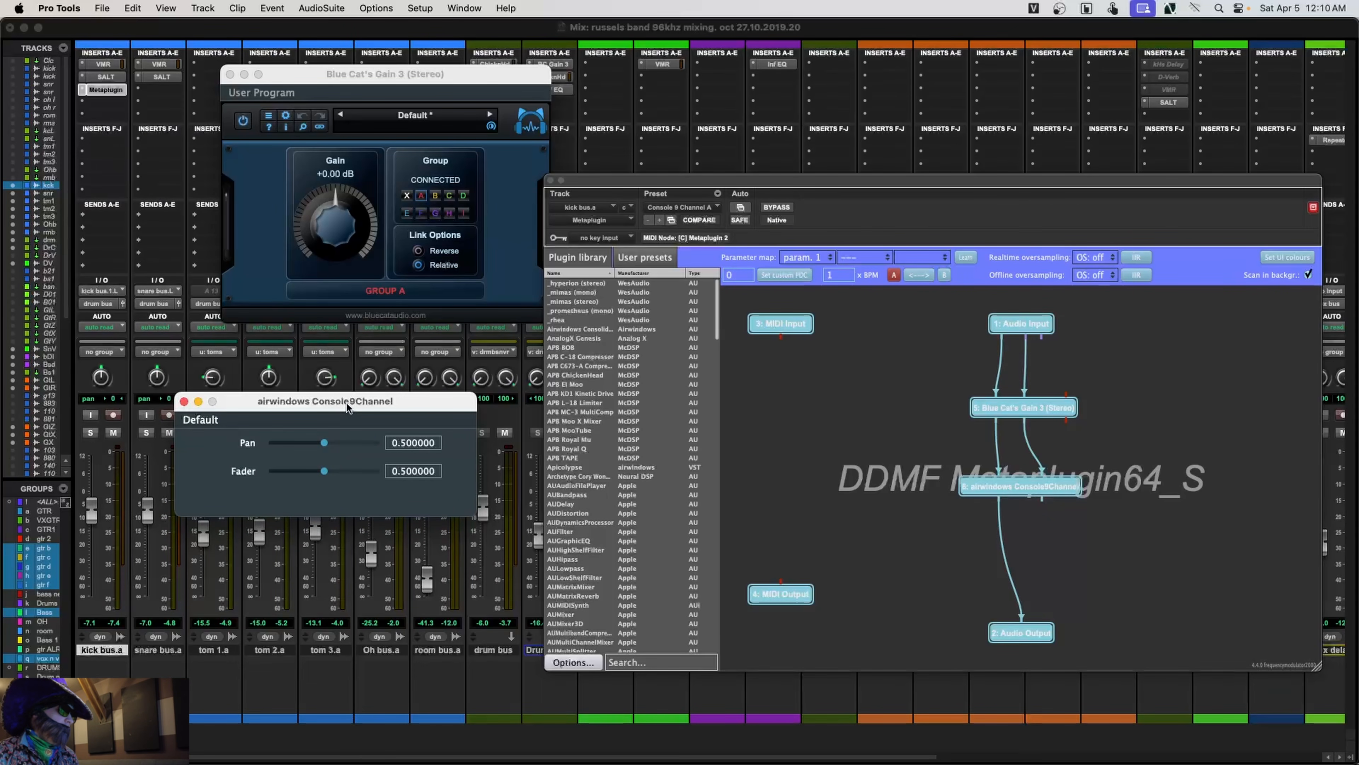
left_click_drag(347, 404, 370, 379)
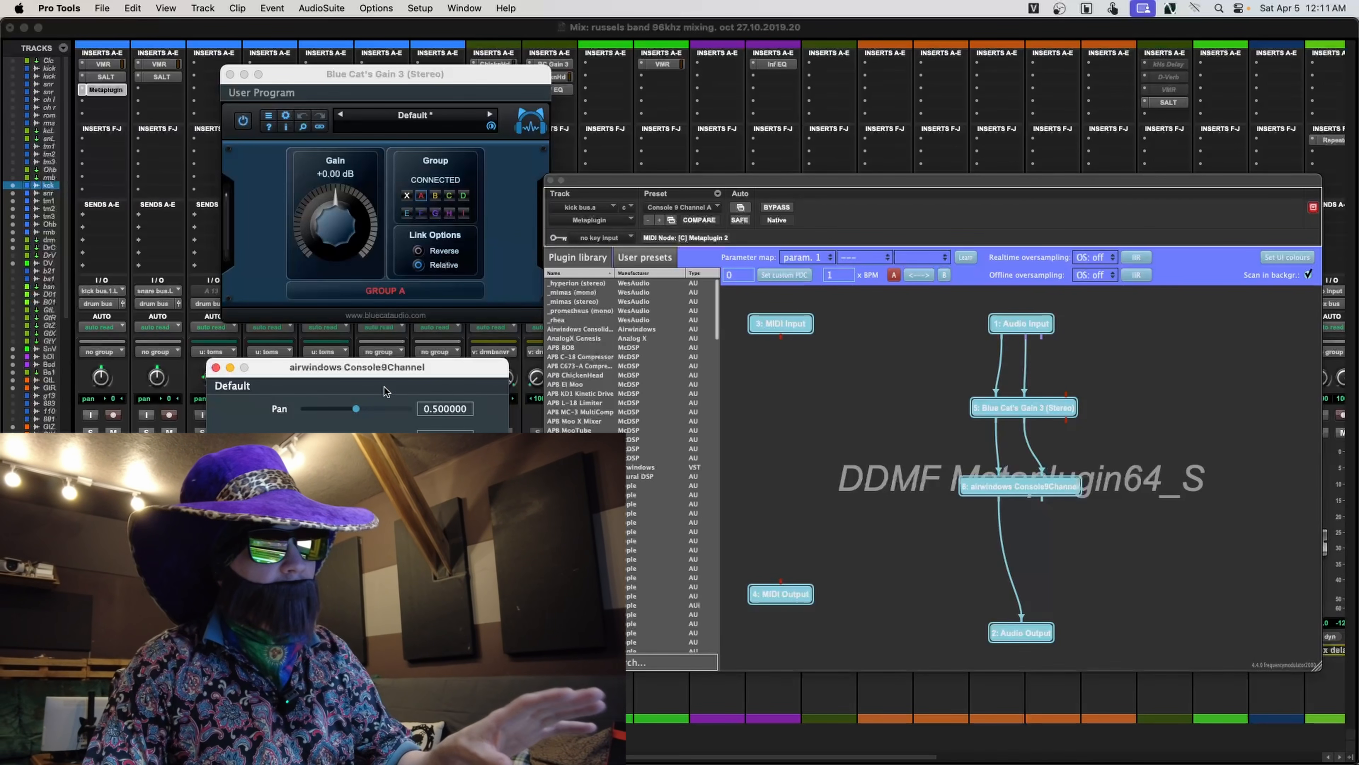
left_click_drag(401, 380, 841, 426)
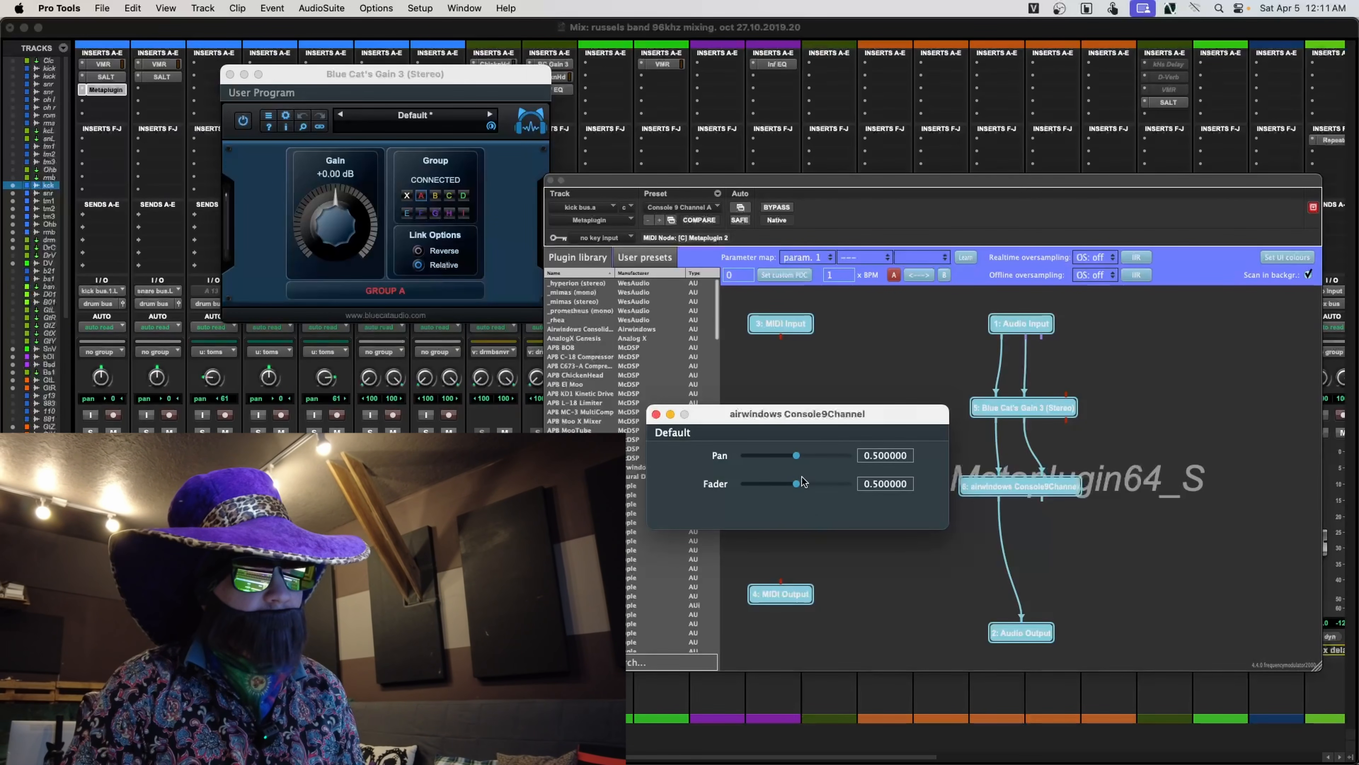
left_click_drag(838, 426, 860, 402)
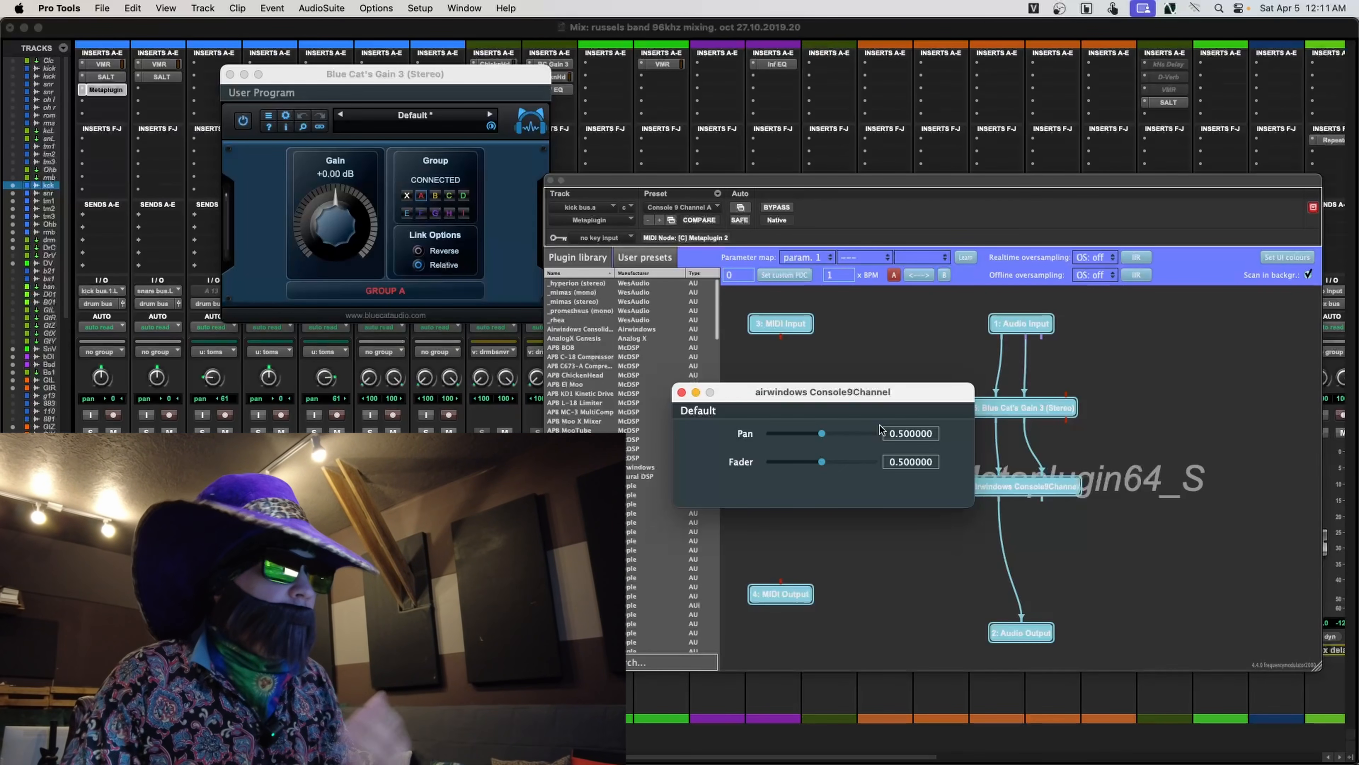
left_click(682, 392)
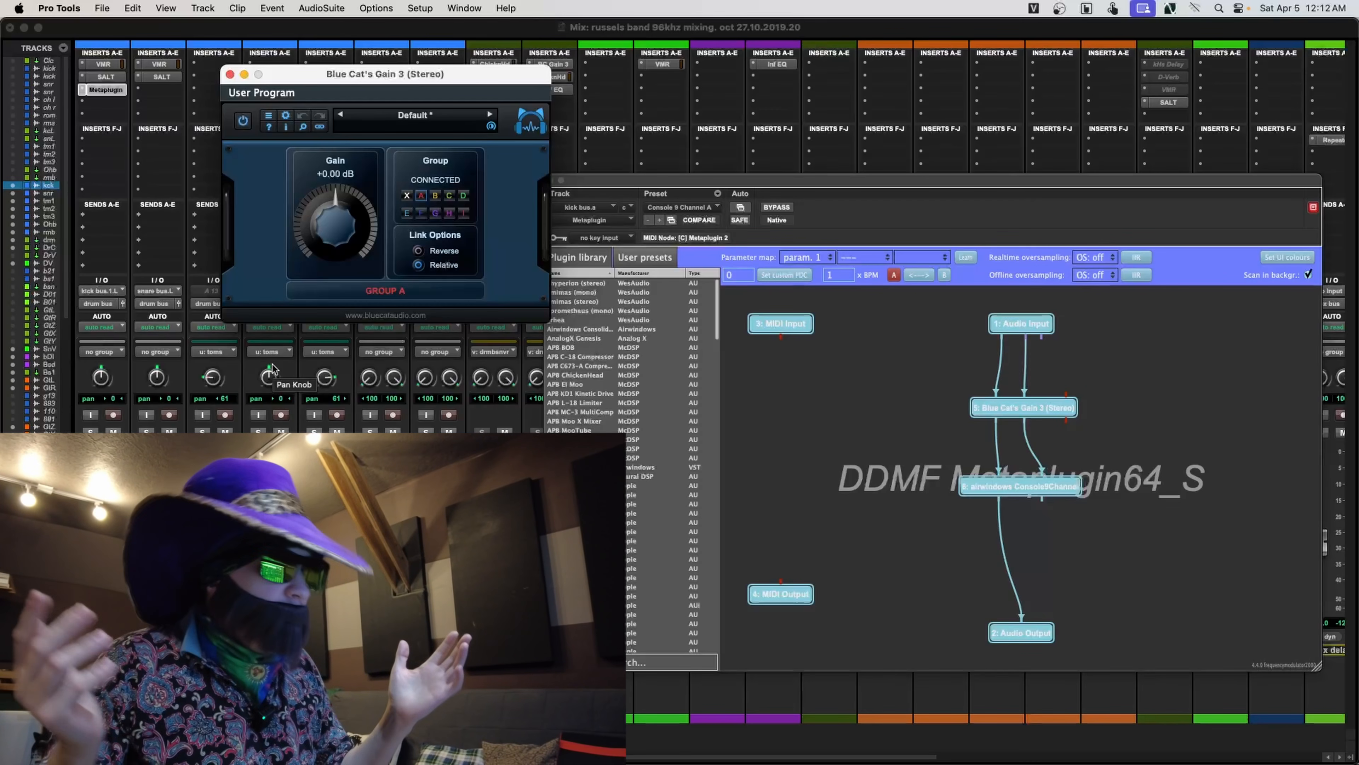
- Examine the gain and group link settings of the Blue Cat's Gain 3 module, and close its window
left_click_drag(381, 76, 353, 172)
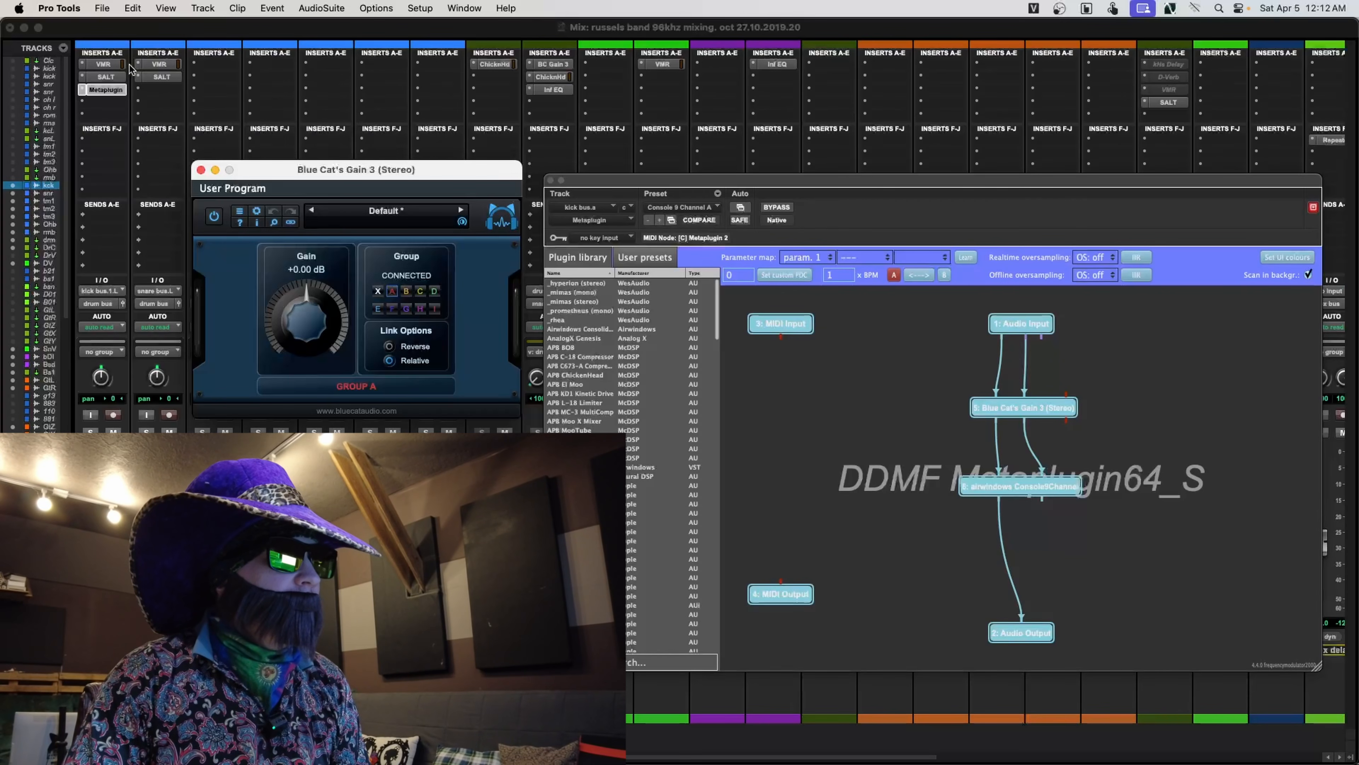
left_click_drag(421, 171, 522, 211)
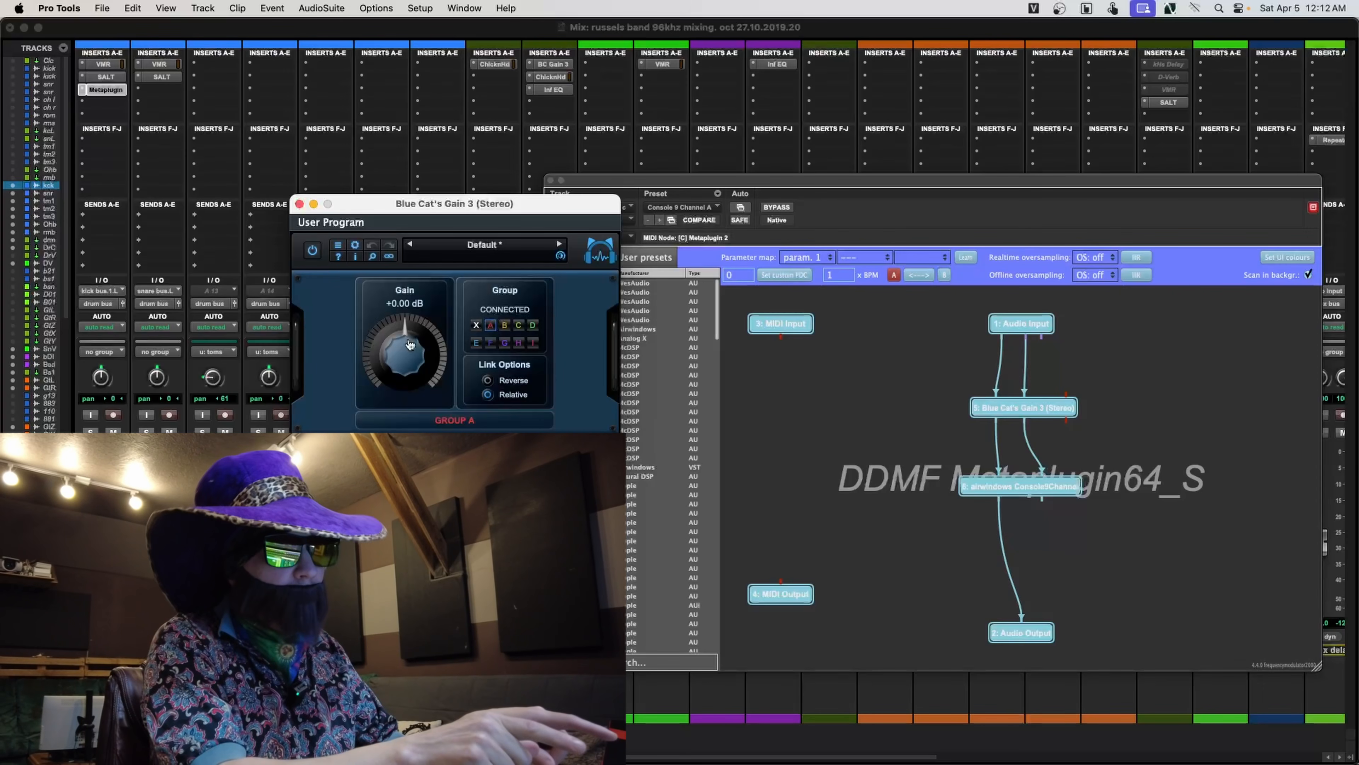
left_click(300, 203)
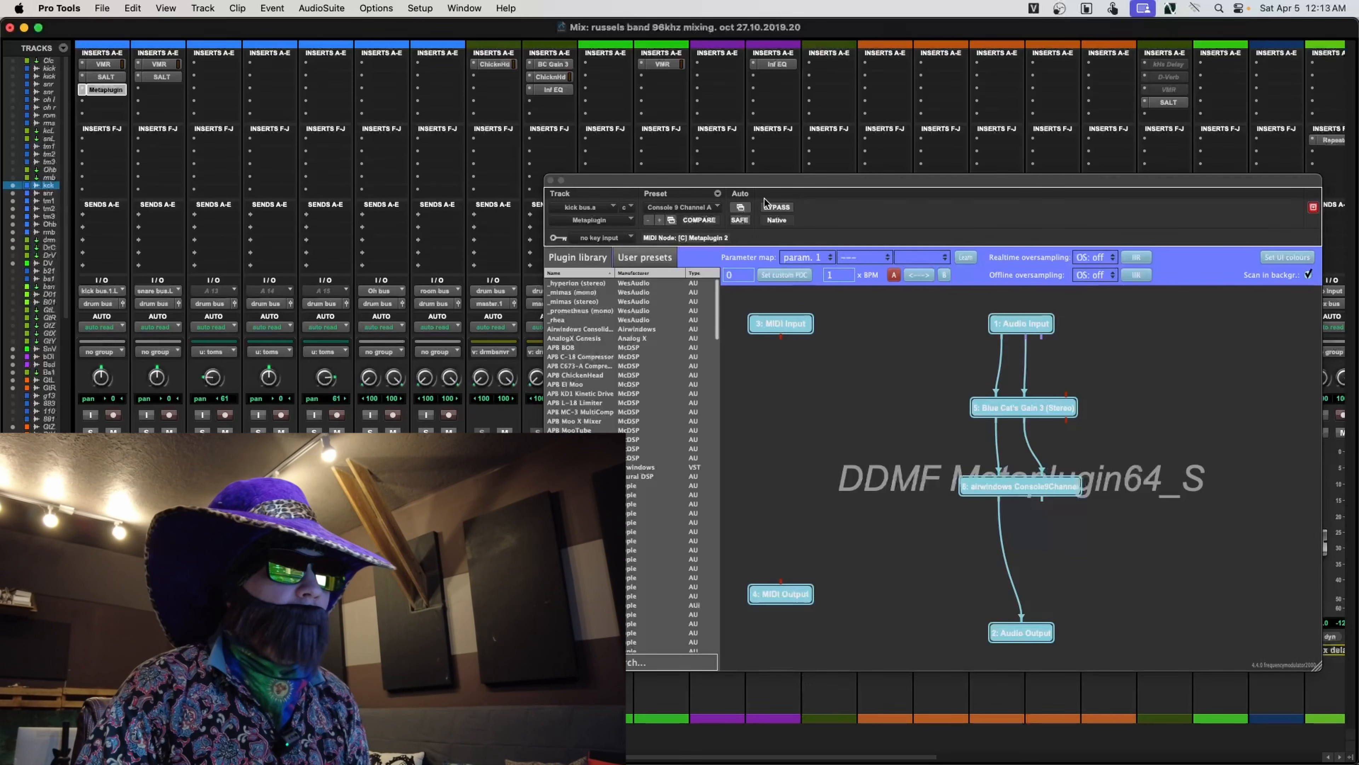
- Close the kick bus Metaplugin and copy it to the same insert slot on the snare, three tom and Oh bus tracks
left_click(592, 183)
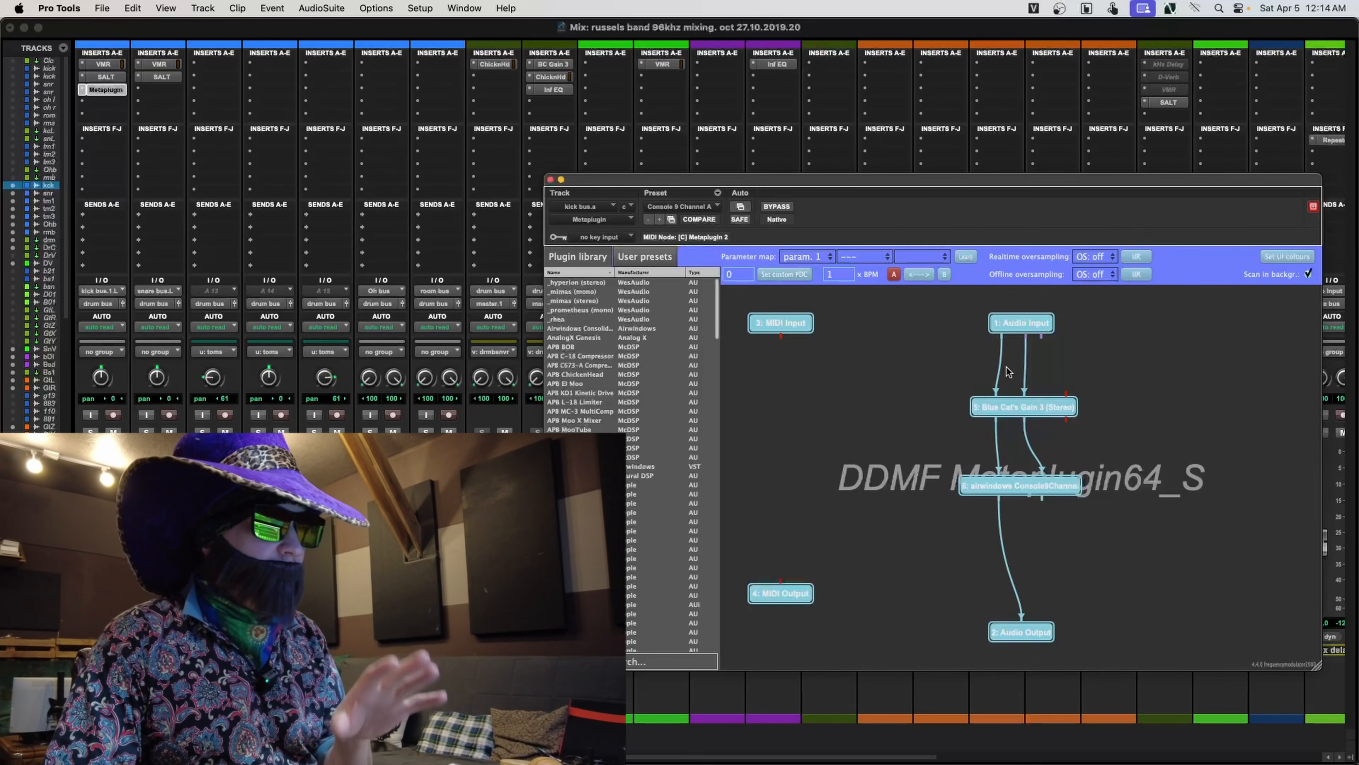
left_click(548, 180)
left_click_drag(106, 90, 388, 91)
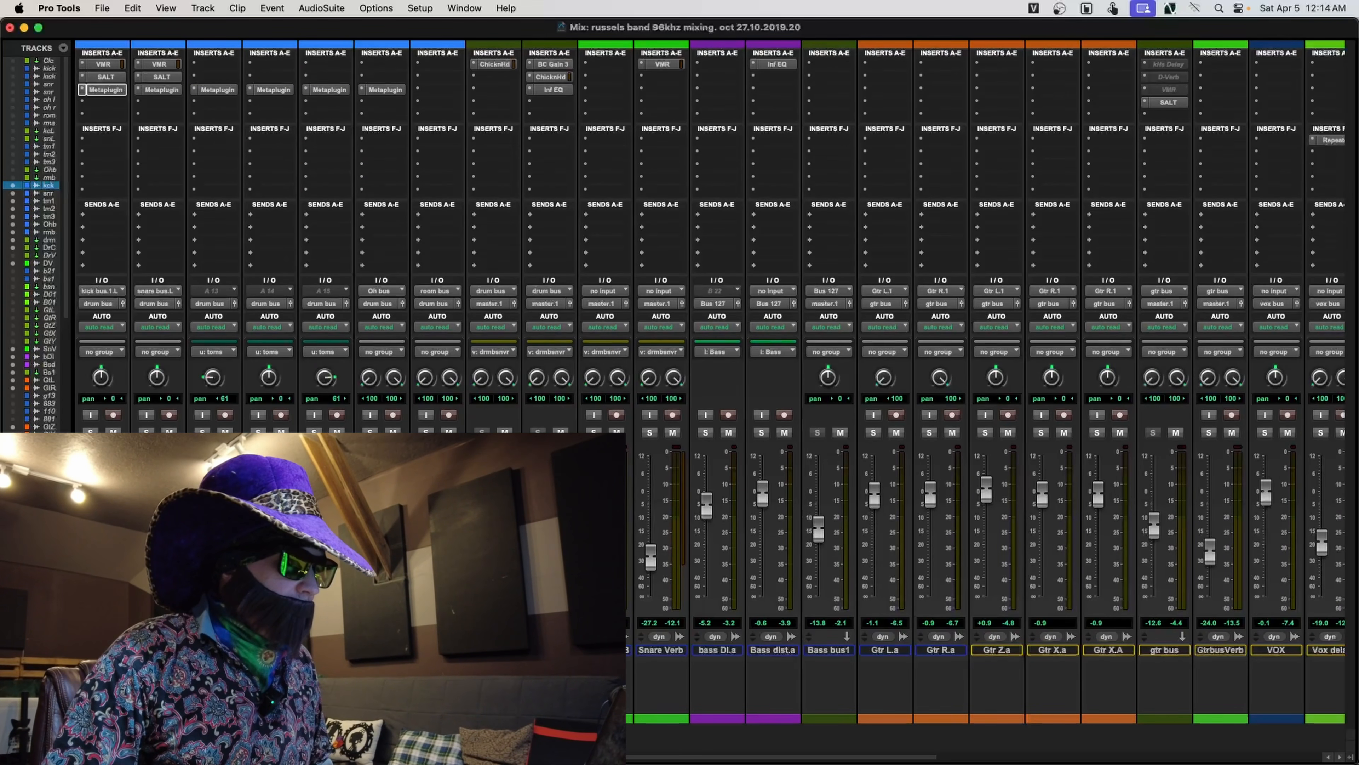
- Reload the Console 9 Channel A preset in the Oh bus Metaplugin and close its window
left_click(386, 90)
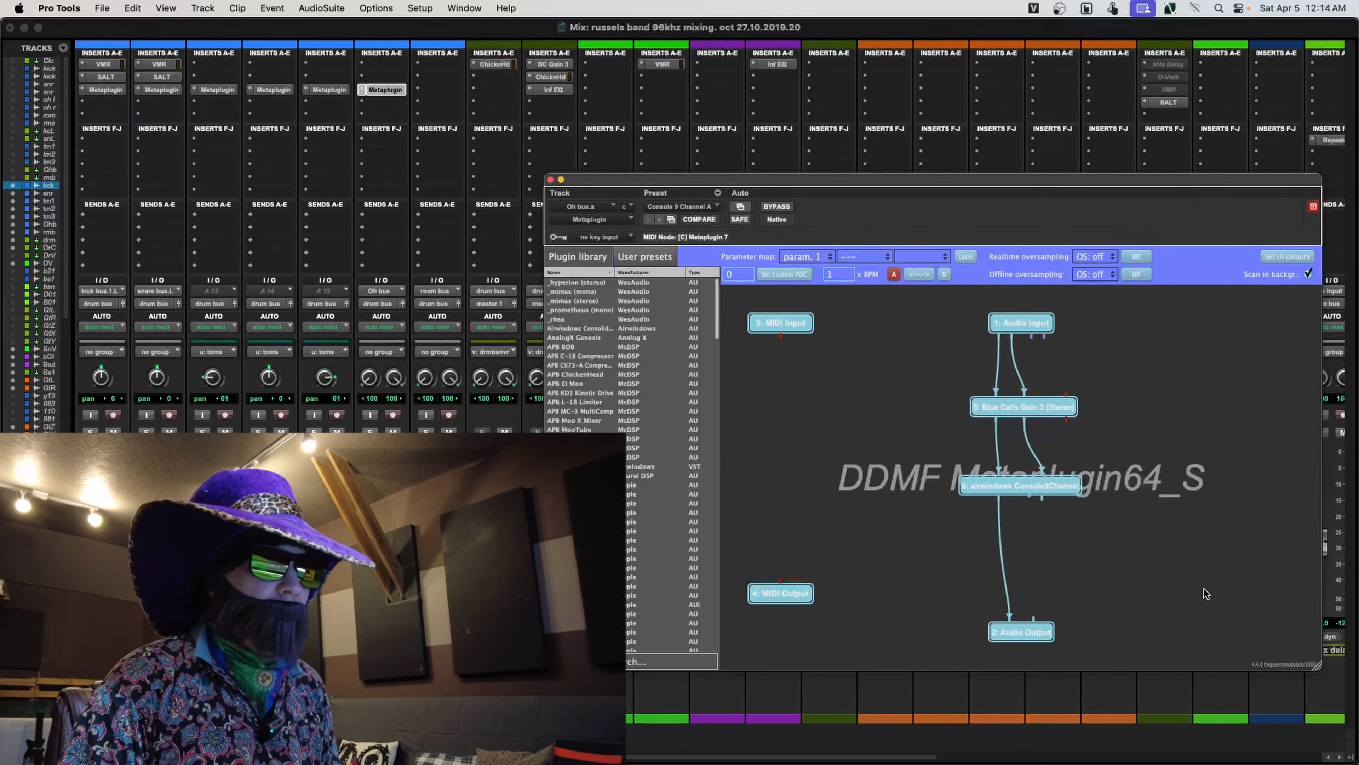
left_click(708, 207)
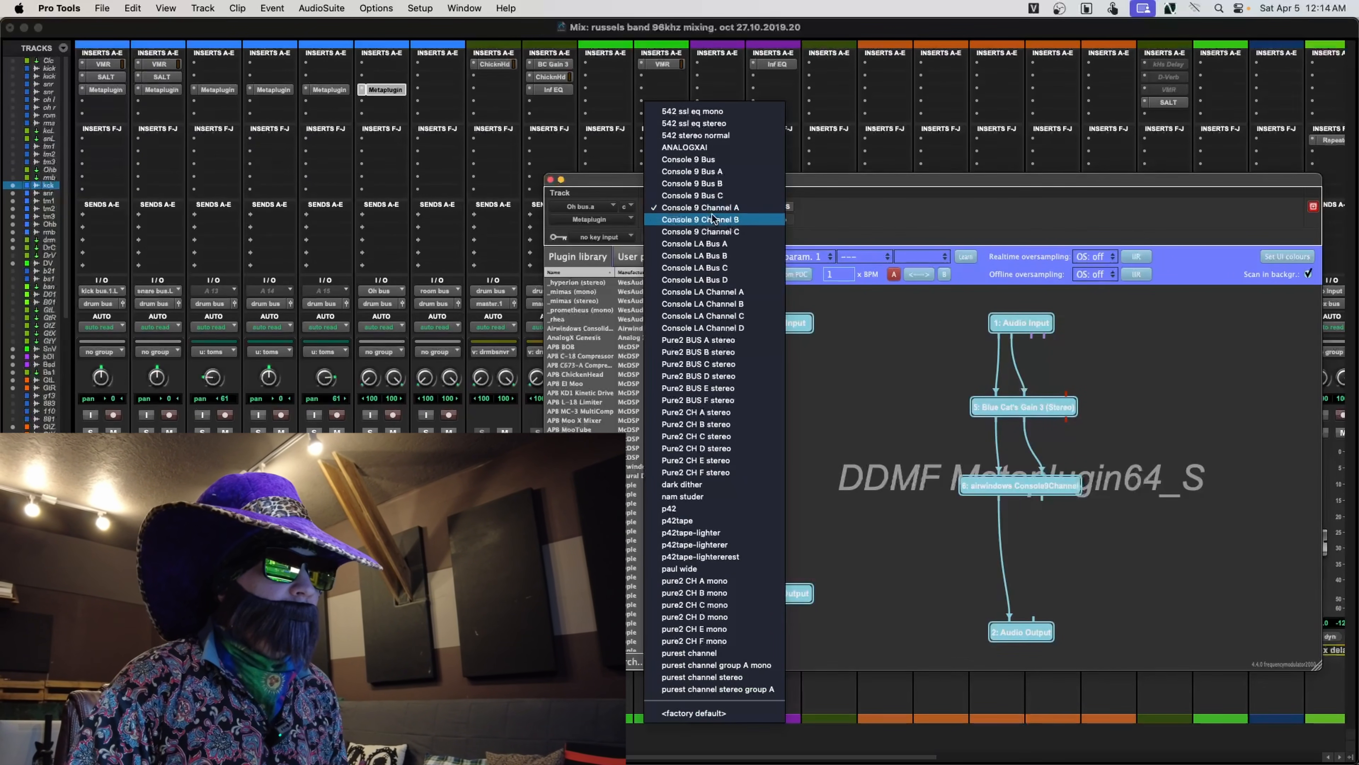
left_click(707, 207)
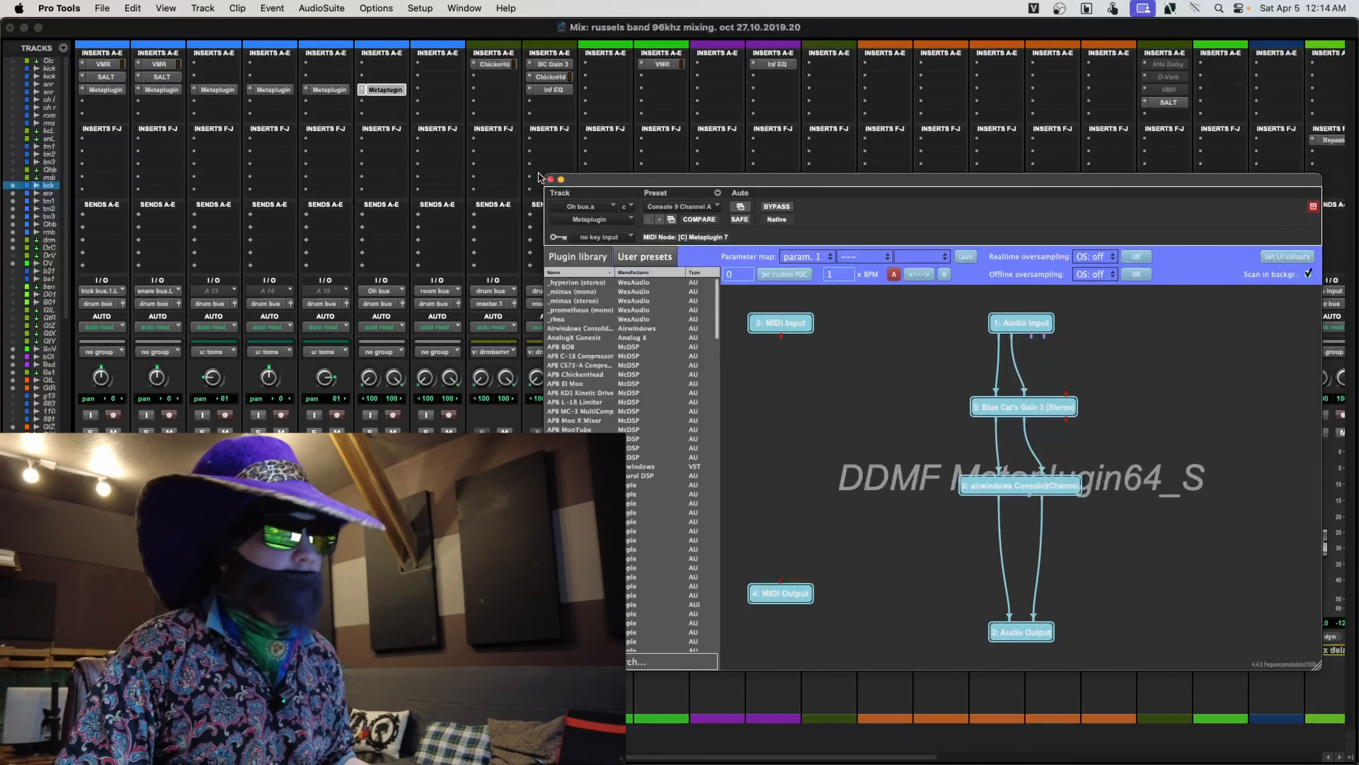
left_click(549, 179)
- Copy the Oh bus Metaplugin to the room bus, and shift the drum bus and Crush inserts down to free their first slots
left_click_drag(381, 89, 455, 92)
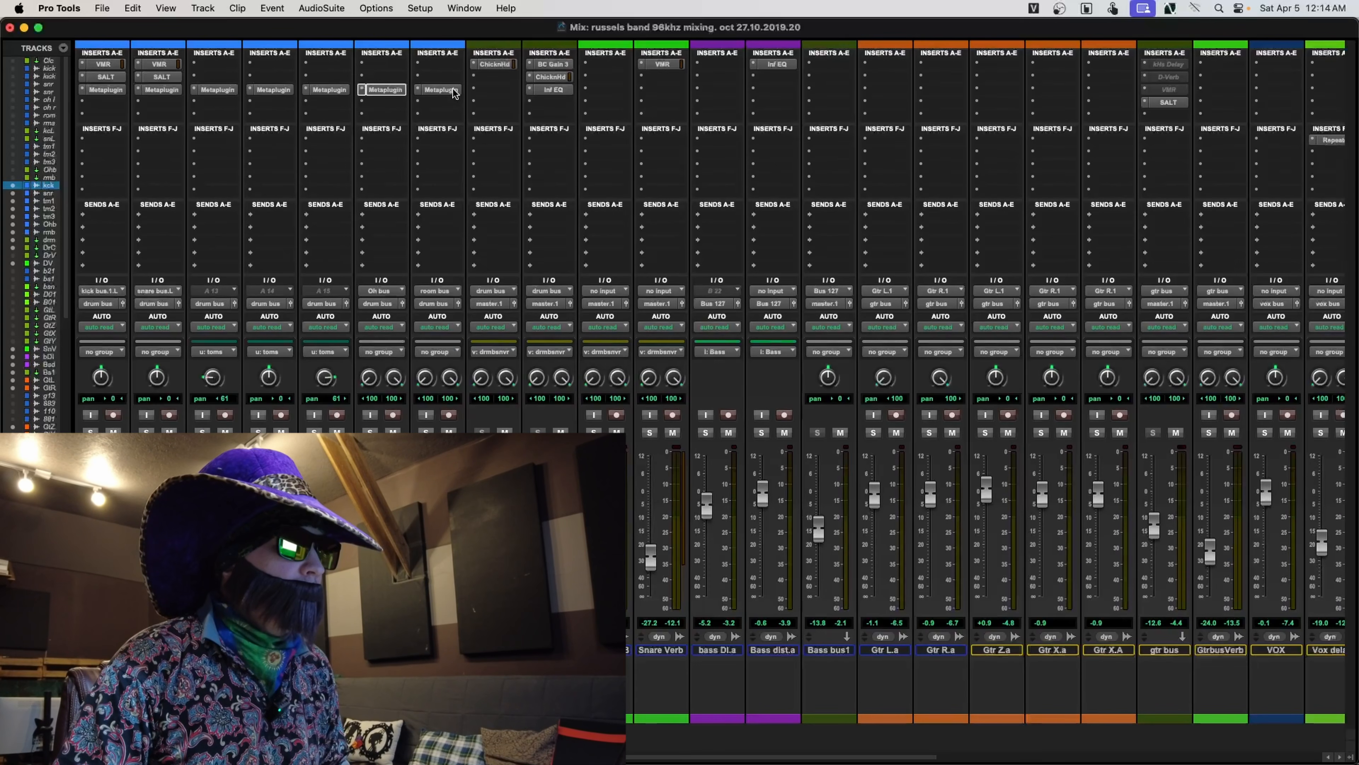
mouse_move(559, 90)
left_mouse_down()
mouse_move(561, 105)
mouse_move(558, 77)
left_mouse_up()
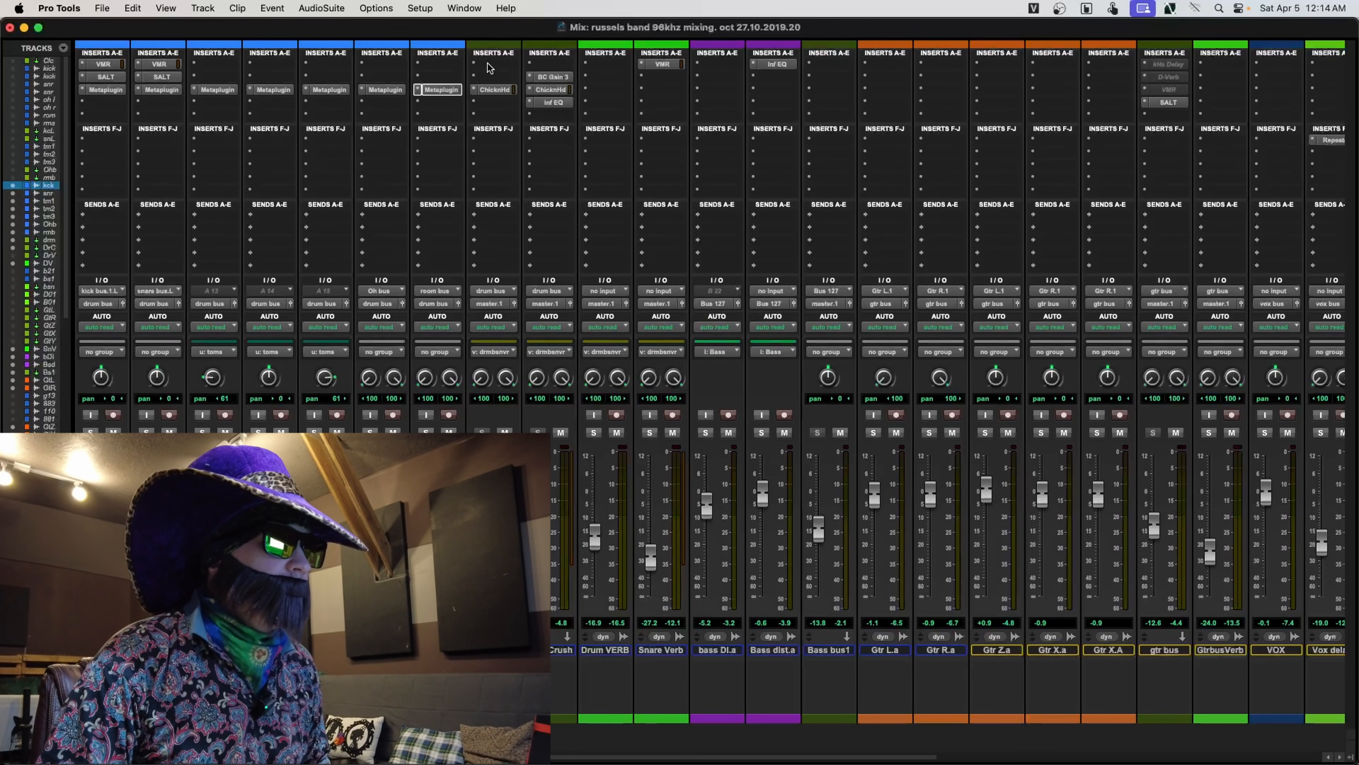
left_click(433, 92)
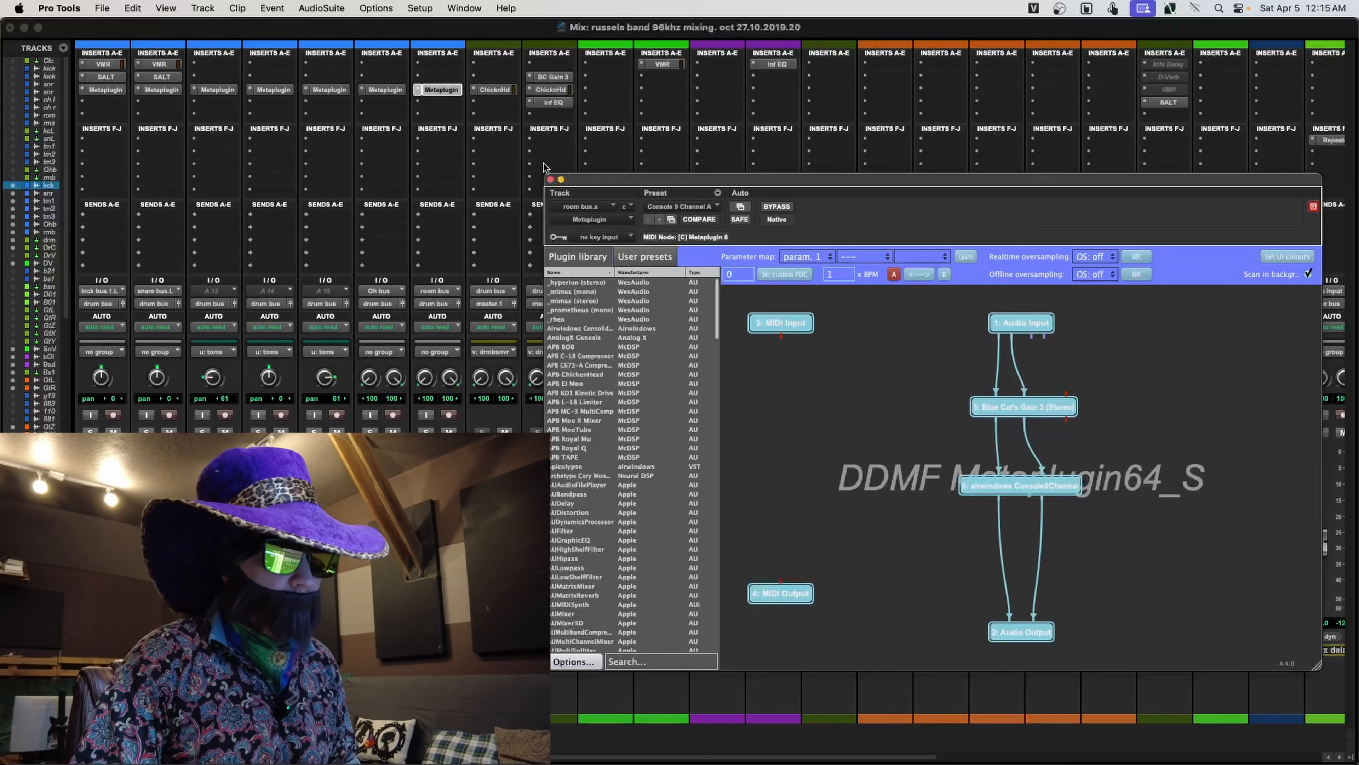
left_click(550, 179)
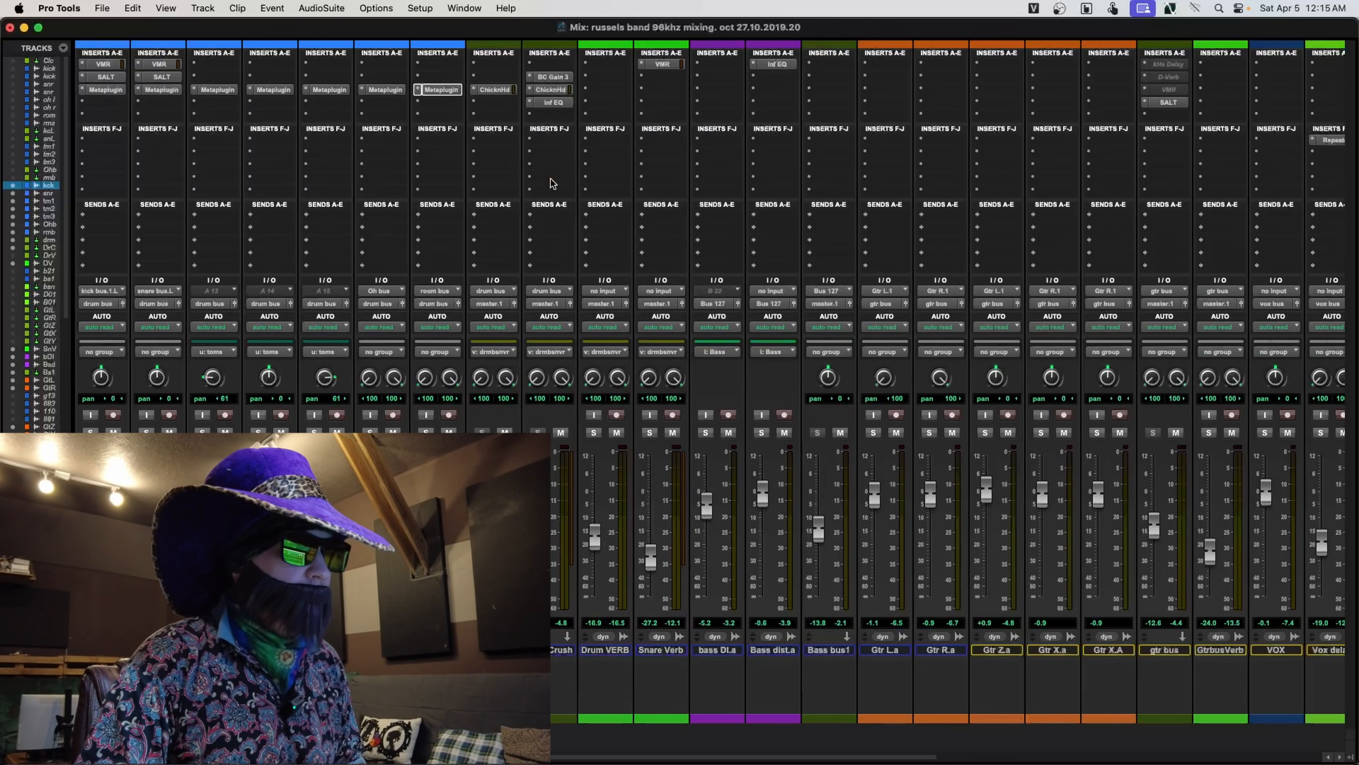
- Find the VUMT (stereo) meter plugin and insert it in the first slot of the drum bus
left_click(498, 71)
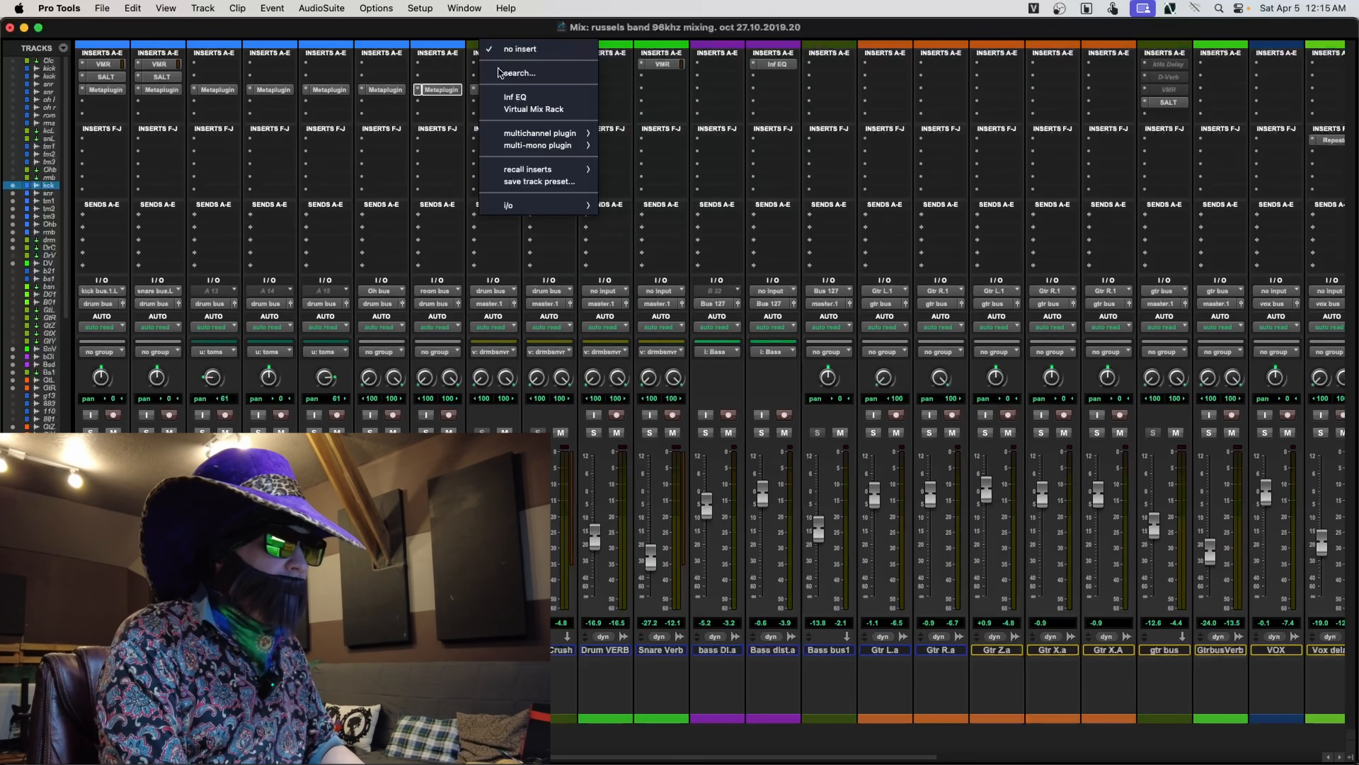
left_click(499, 71)
type("vumt")
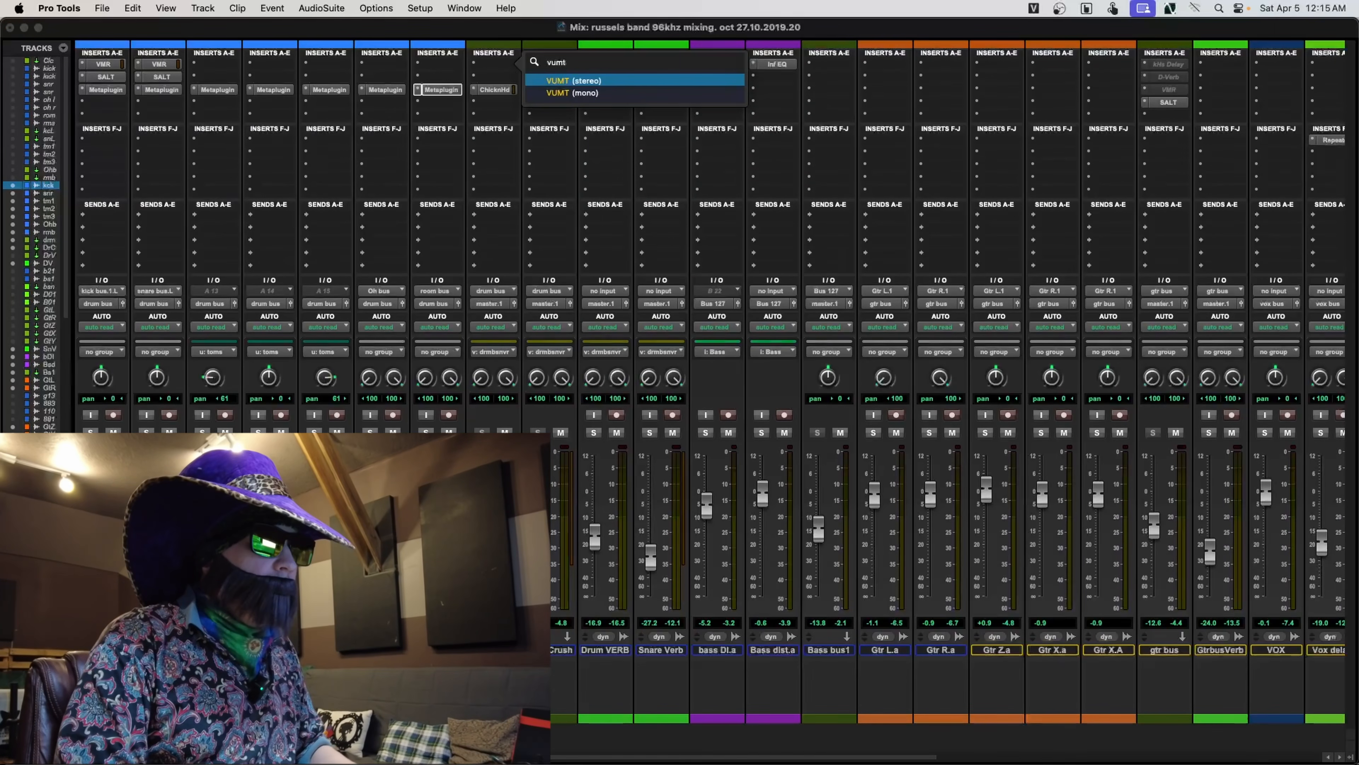
left_click(635, 85)
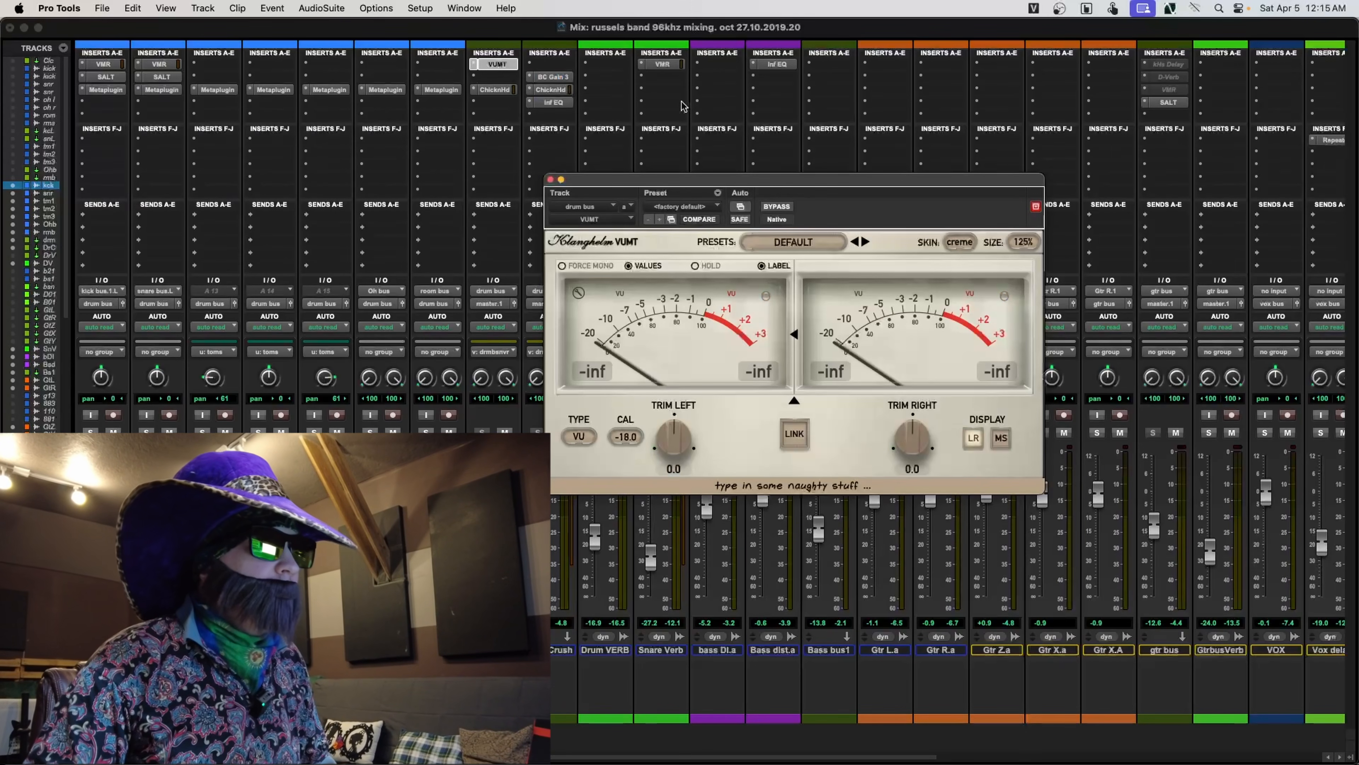
- Load the console rms hold preset in the drum bus VUMT meter and close its window
left_click_drag(856, 180, 1079, 95)
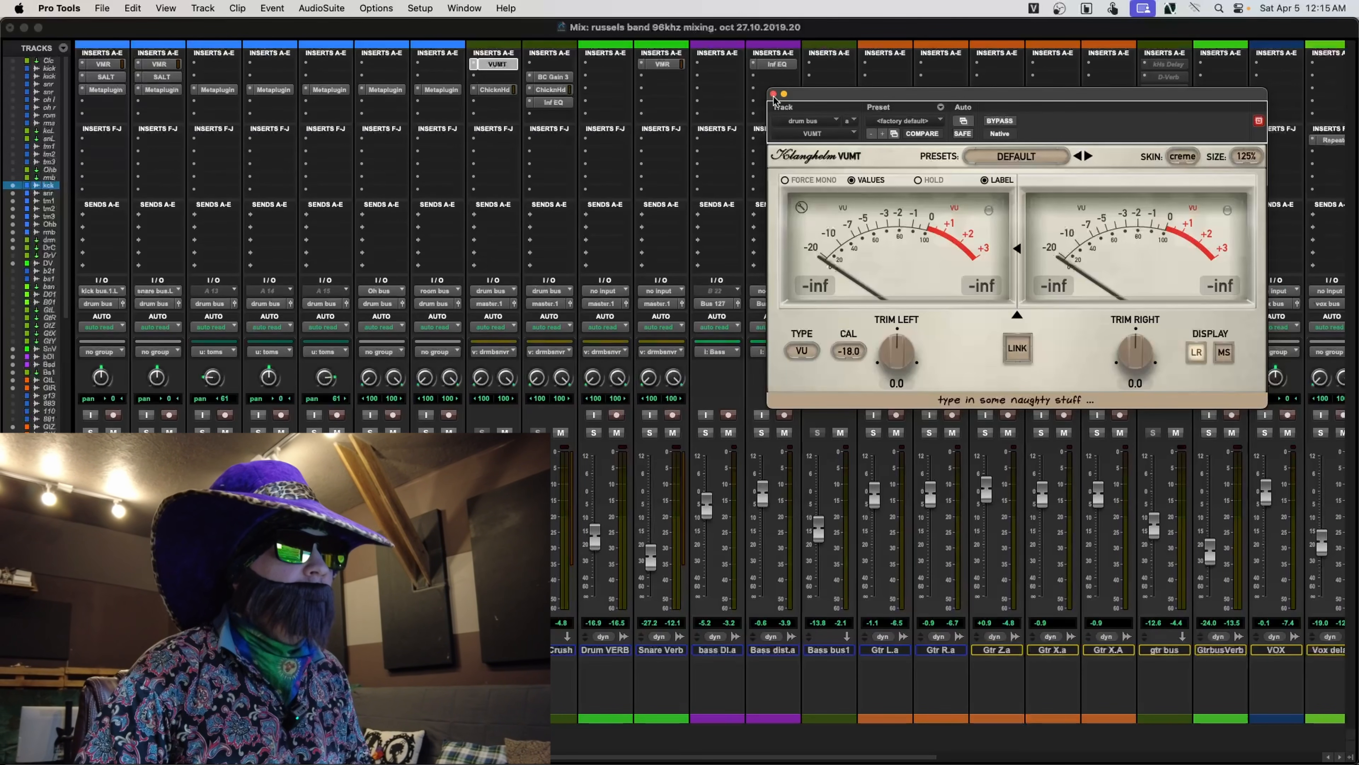
left_click_drag(868, 101, 808, 97)
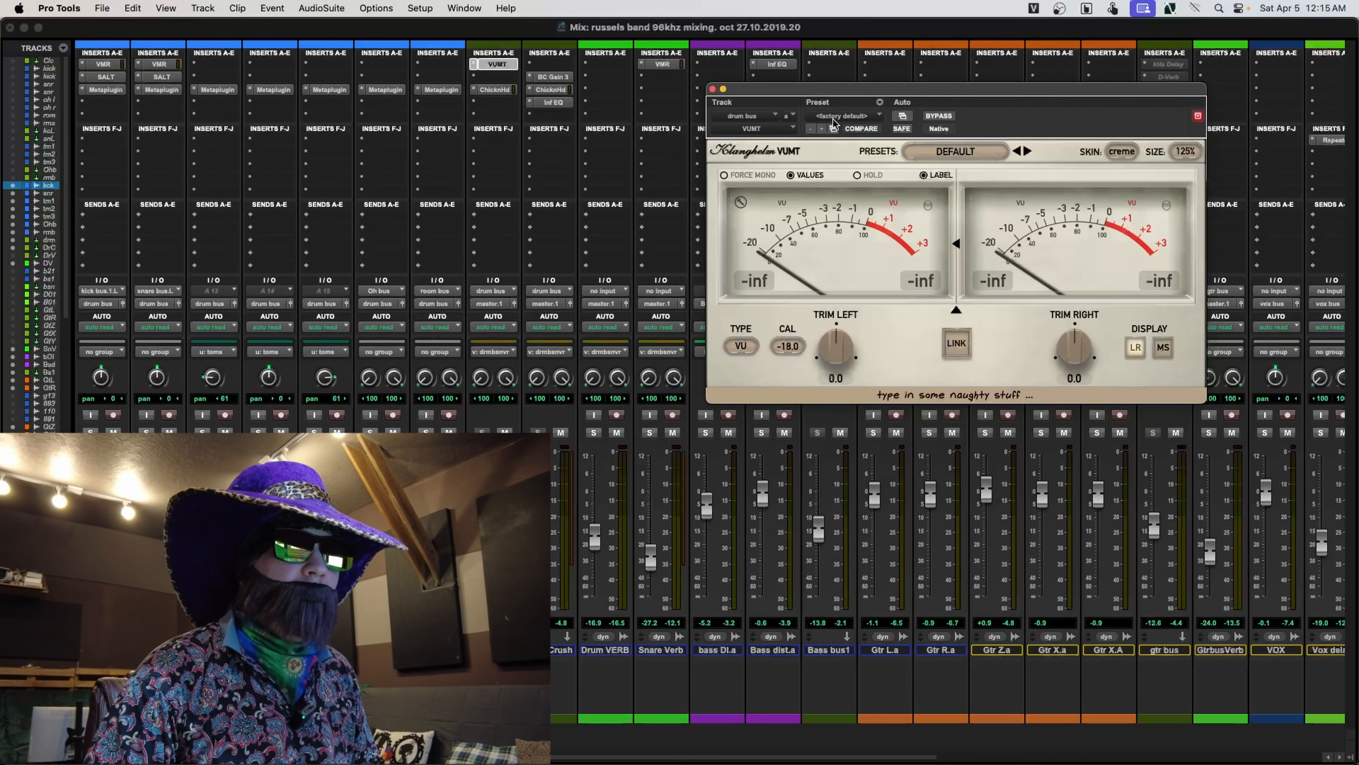
left_click(877, 119)
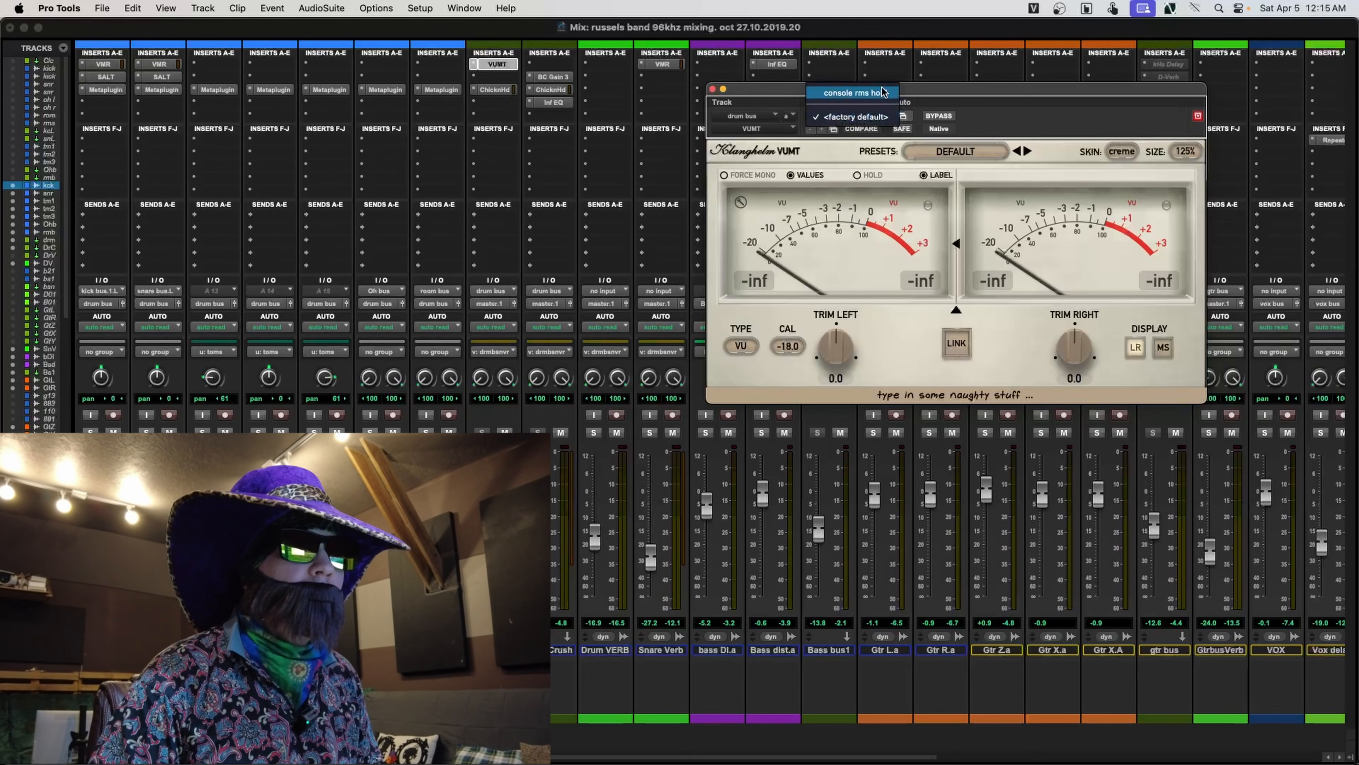
left_click(937, 114)
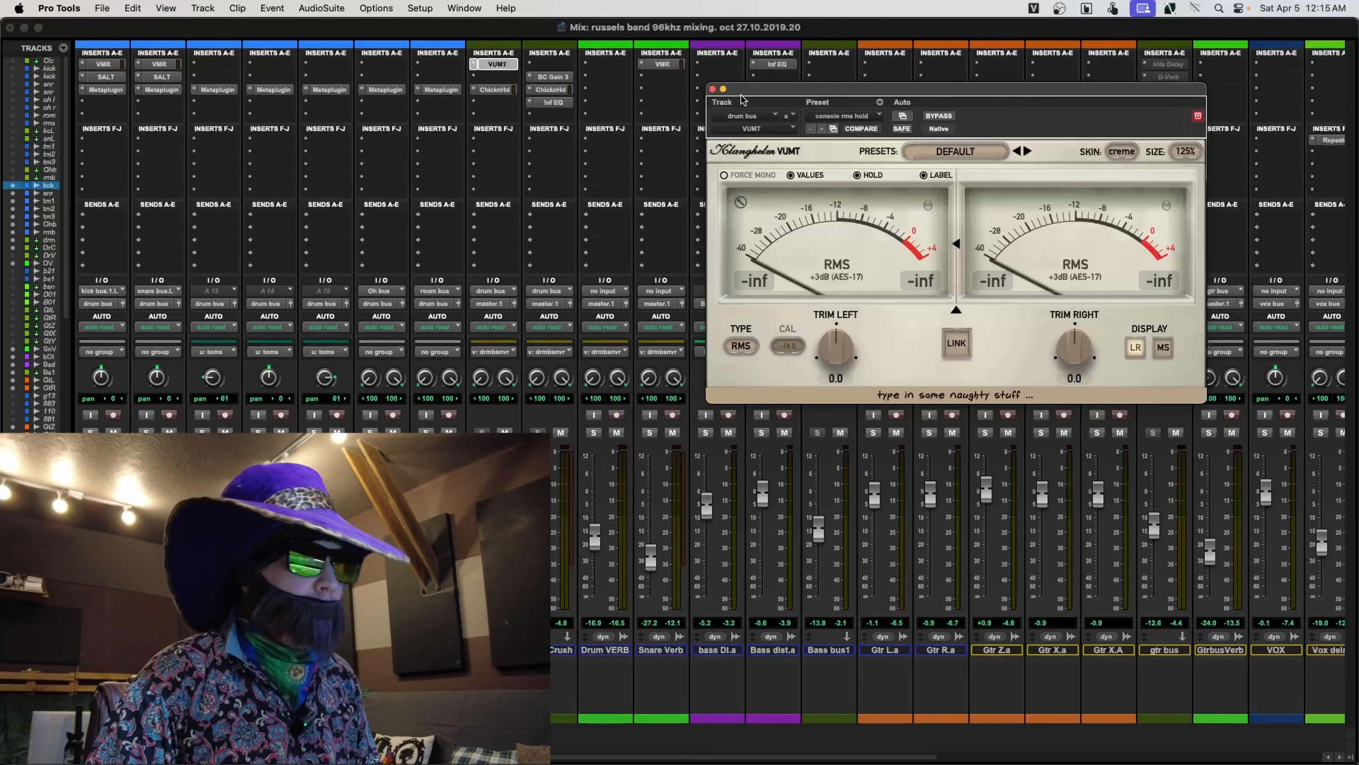
left_click_drag(740, 95, 740, 95)
left_click(713, 89)
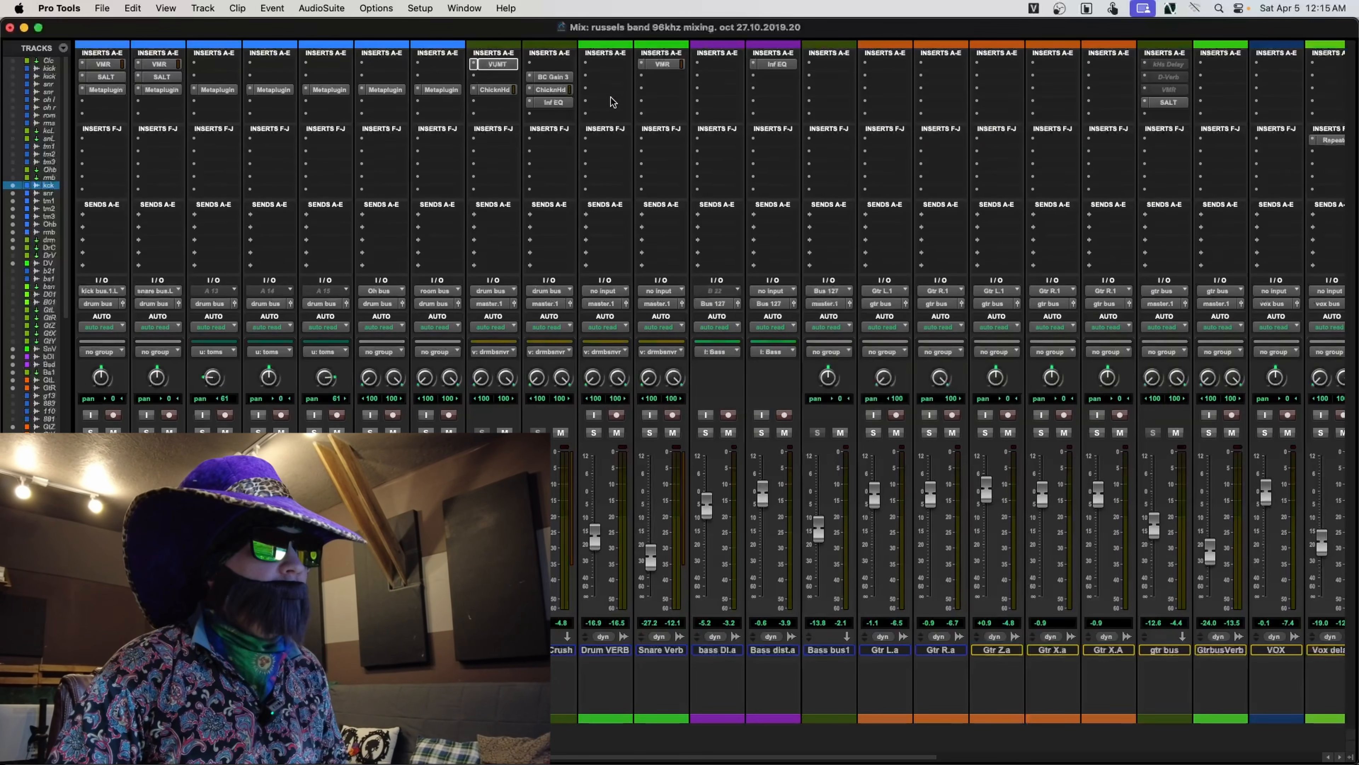
- Insert Metaplugin in the second slot of the drum bus and load its Console 9 Bus A preset
left_click(474, 77)
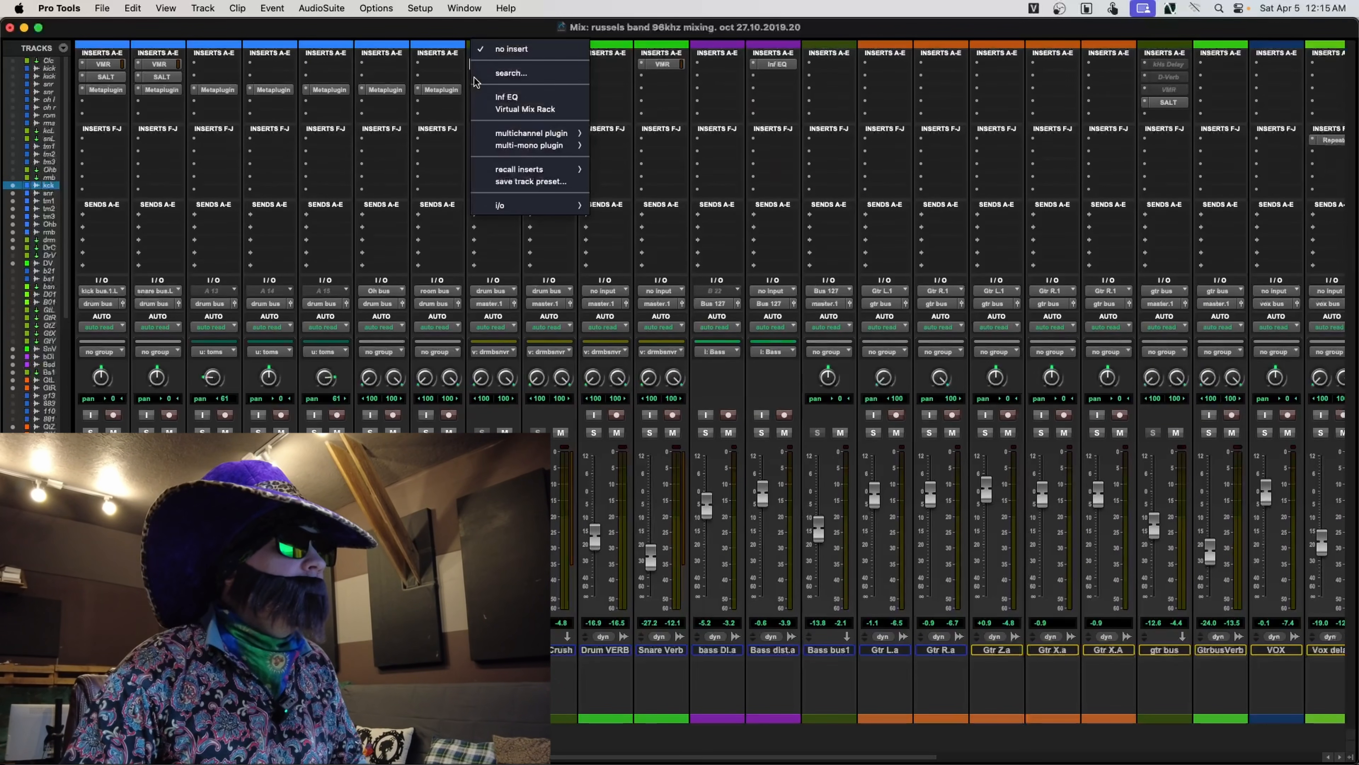
type("meta")
left_click(556, 147)
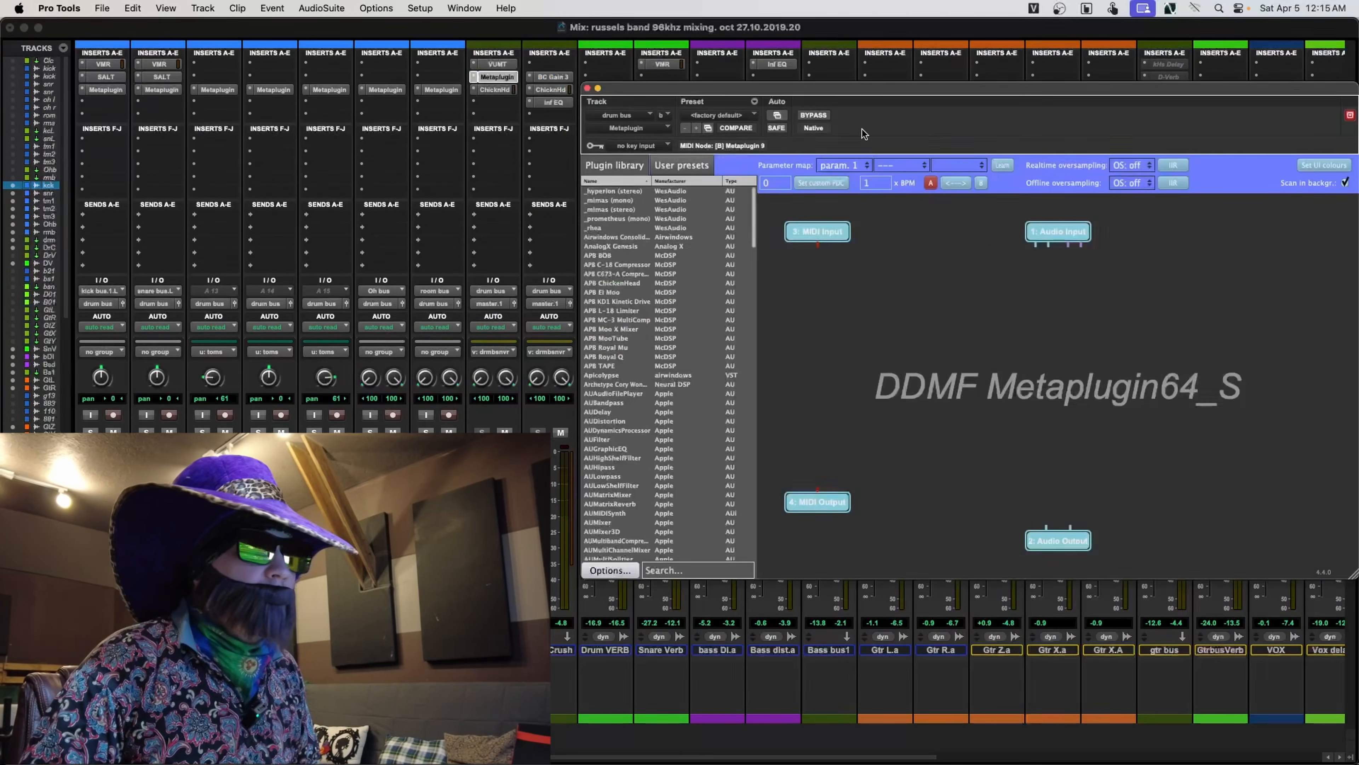
left_click(738, 115)
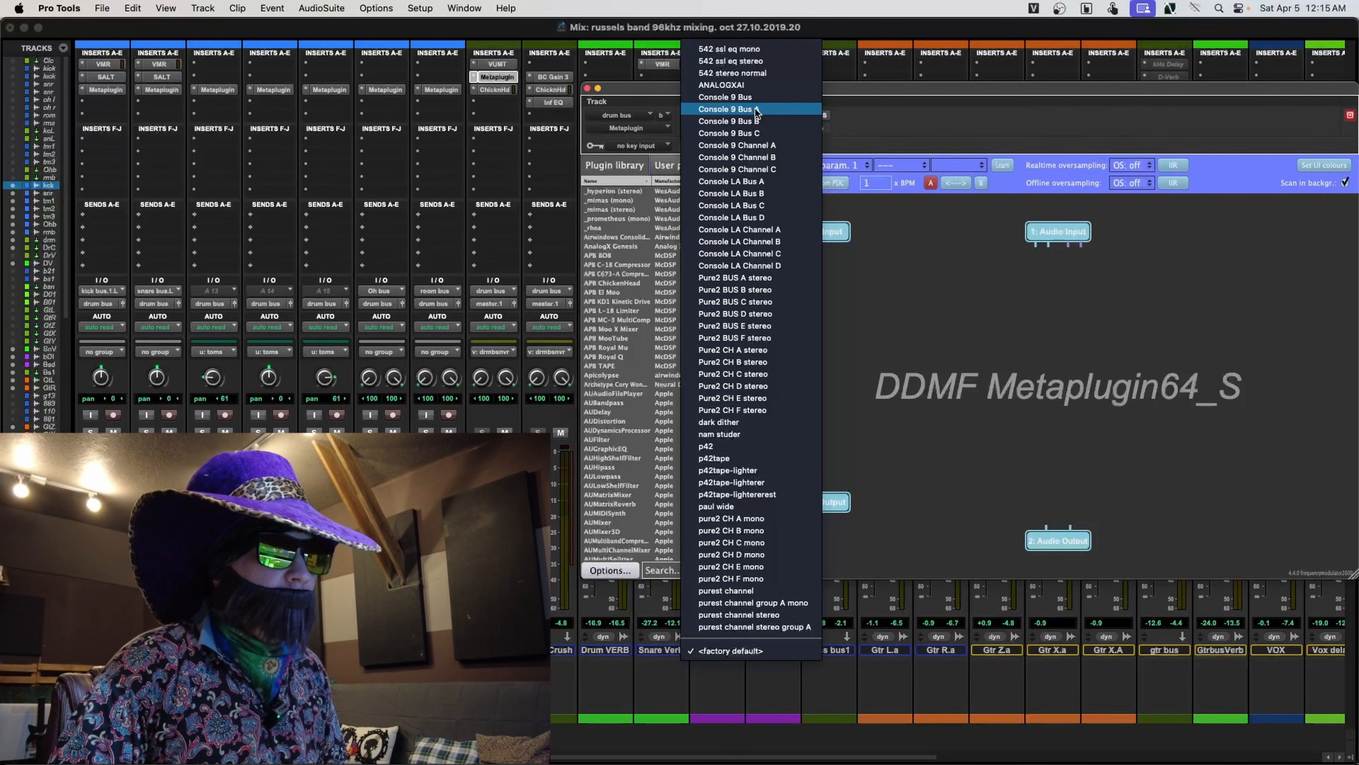
left_click(757, 110)
- Examine the airwindows Console9Buss and Blue Cat's Gain 3 modules inside the drum bus Metaplugin
double_click(1070, 337)
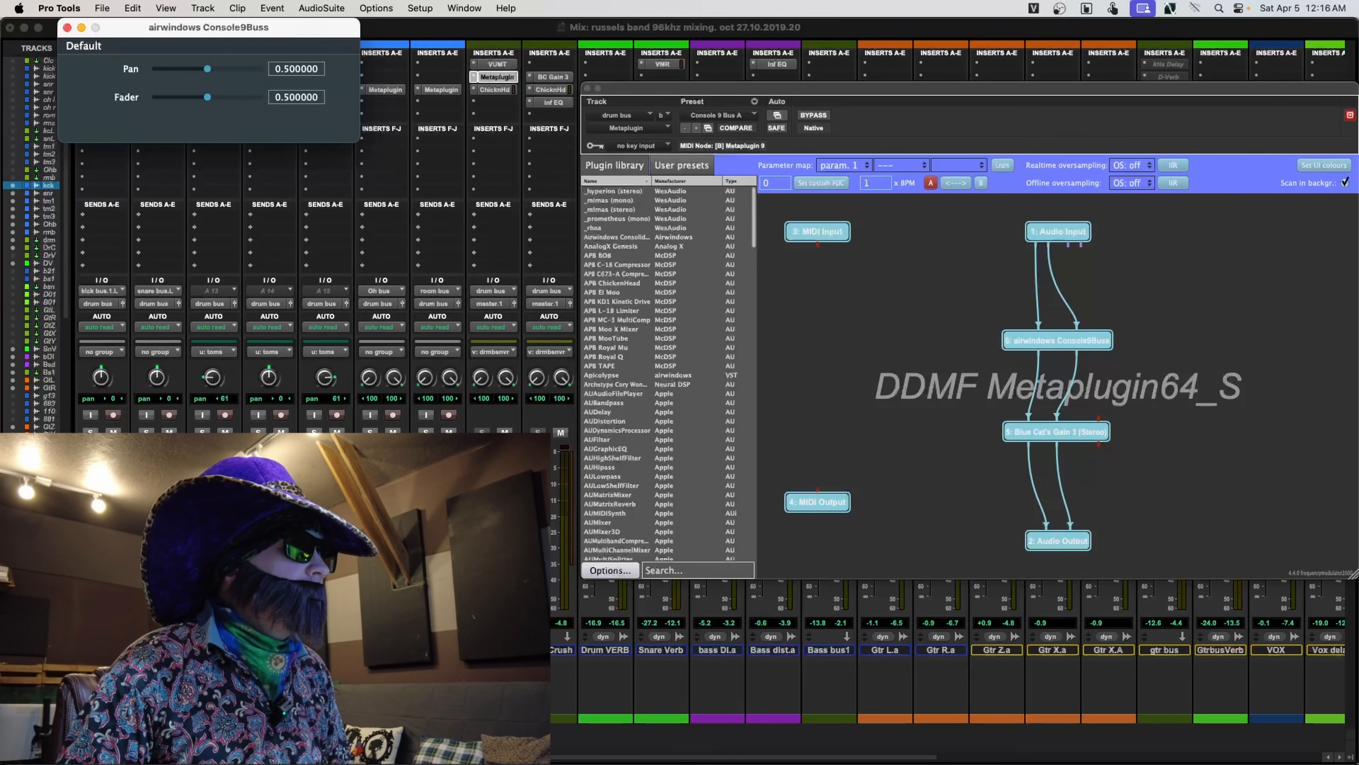
left_click(66, 28)
double_click(1036, 430)
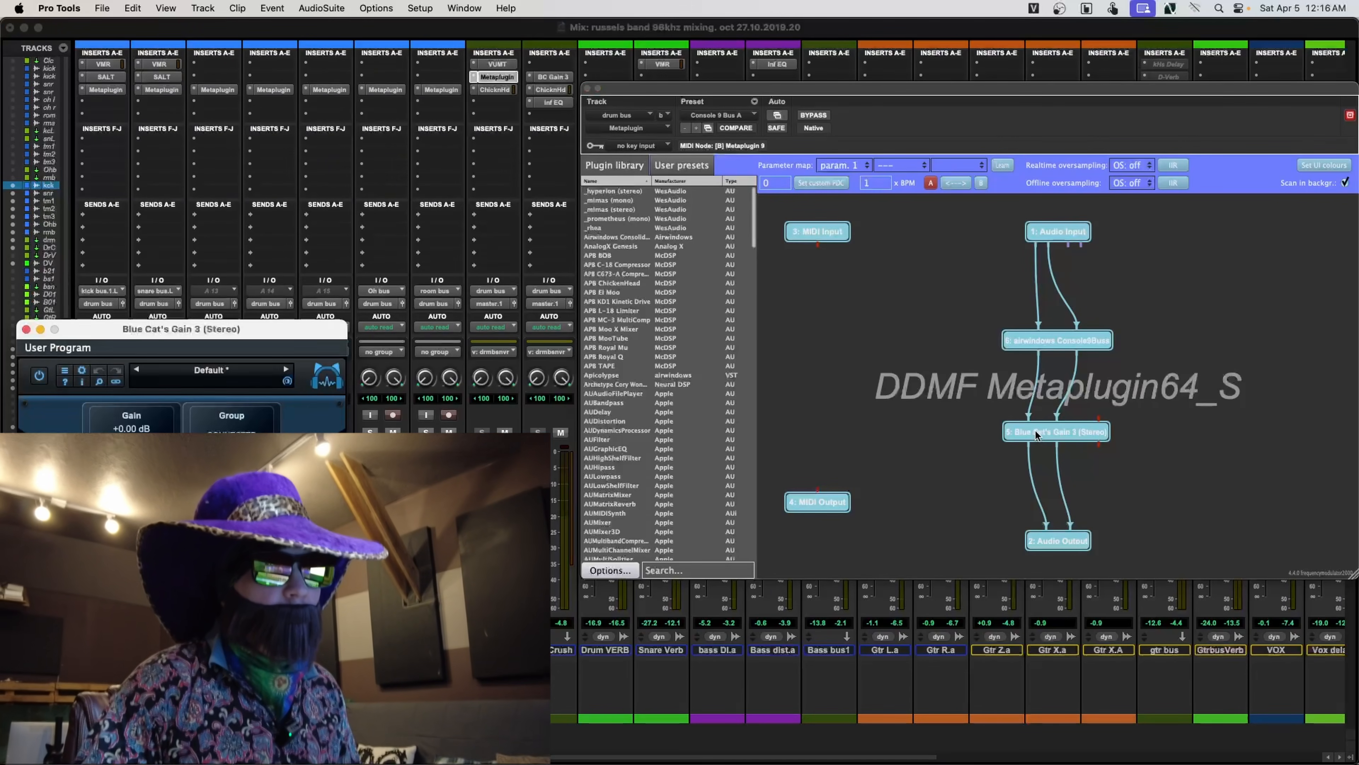
left_click_drag(229, 329, 785, 324)
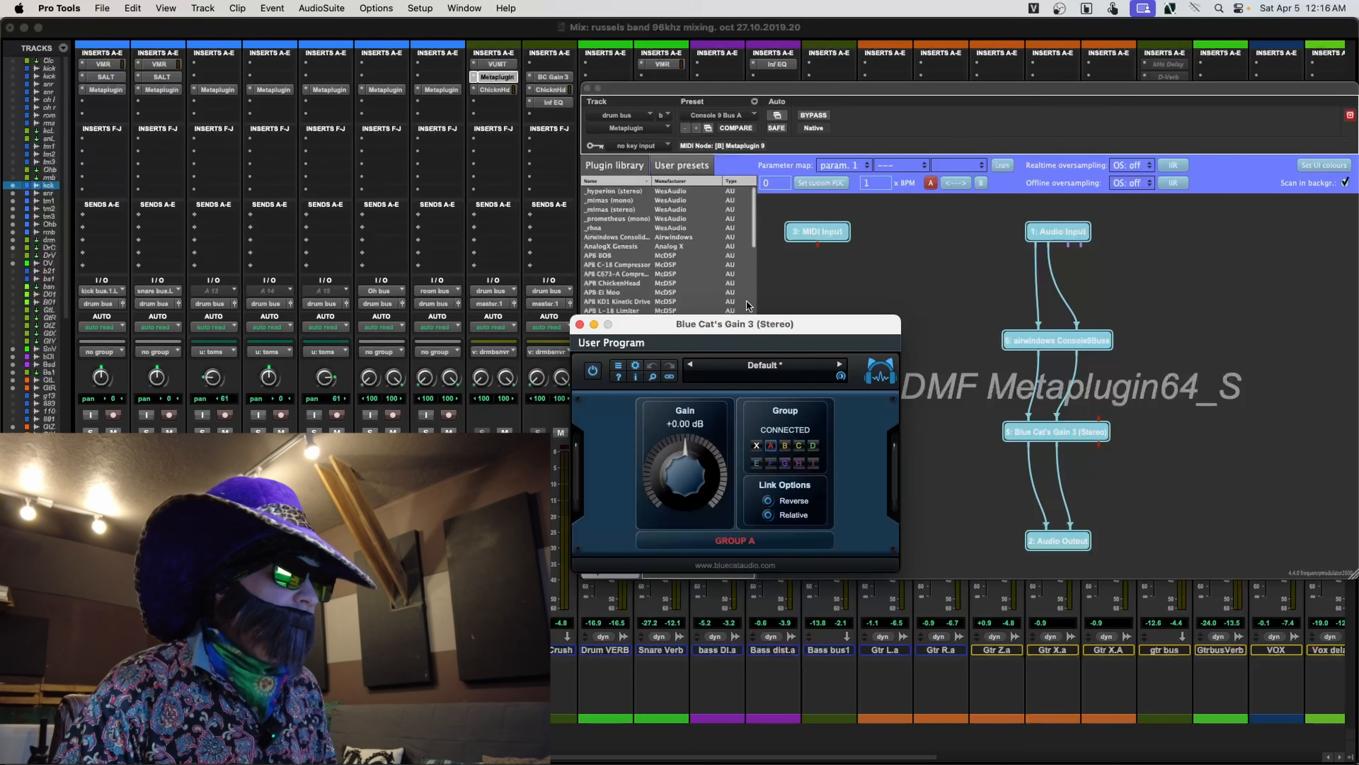
- Close the Gain 3 and Metaplugin windows and place VUMT and Metaplugin ahead of BC Gain 3 in the DrumCrush inserts
left_click_drag(595, 329, 690, 329)
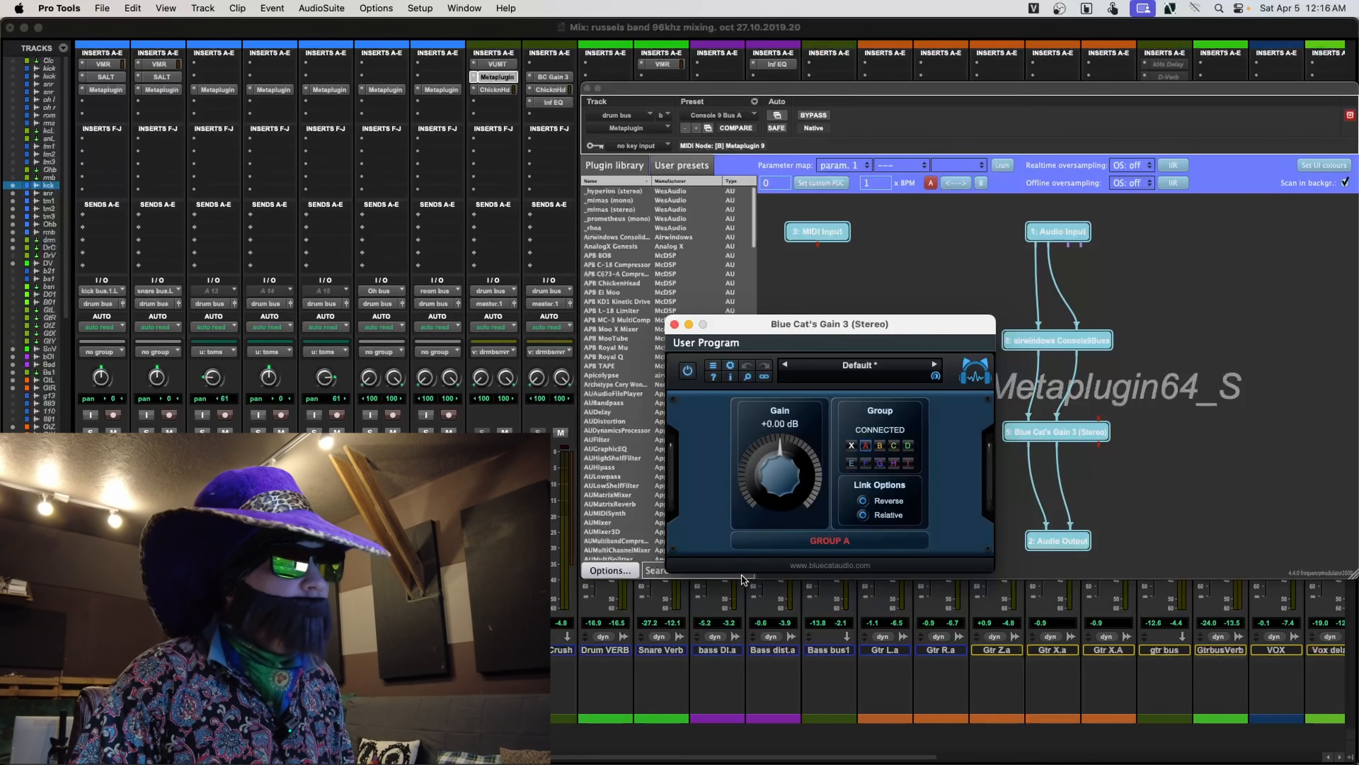
left_click(675, 324)
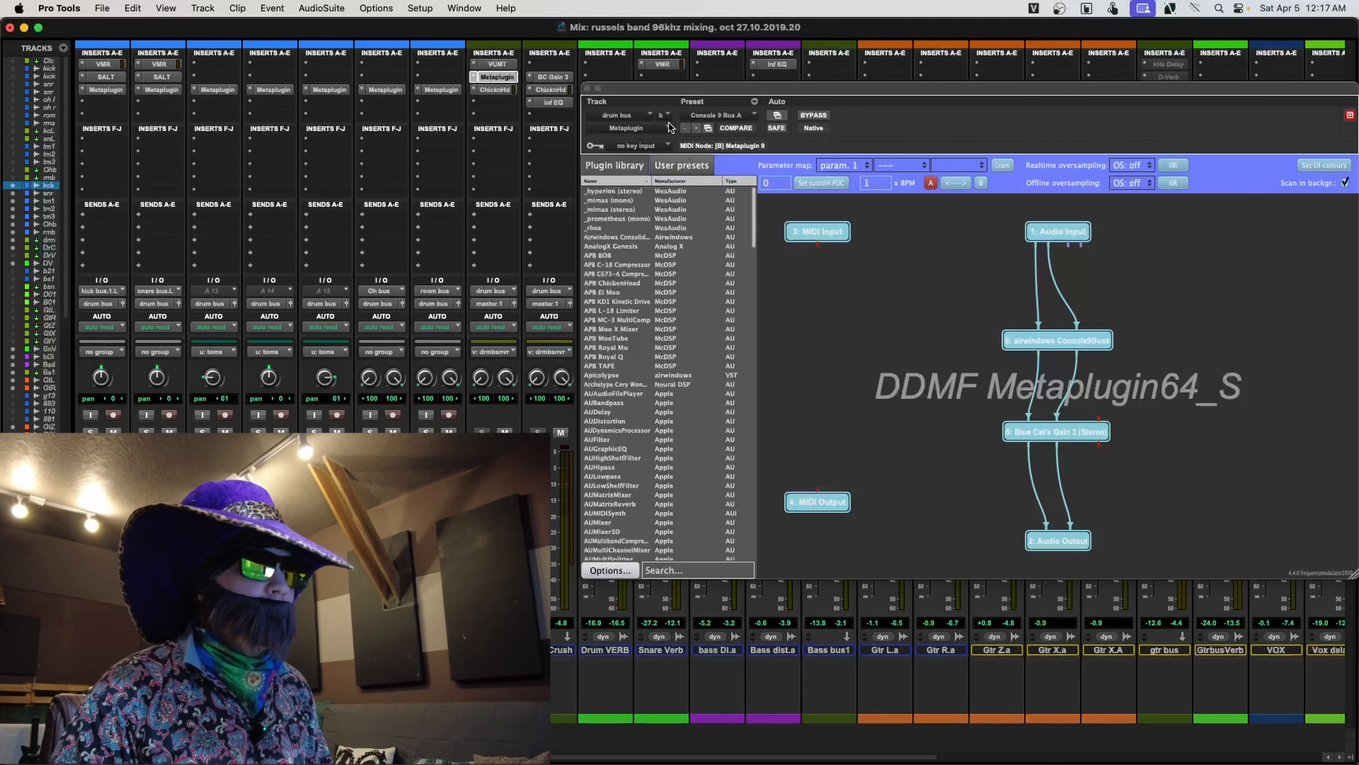
left_click(587, 88)
left_click_drag(563, 103, 546, 81)
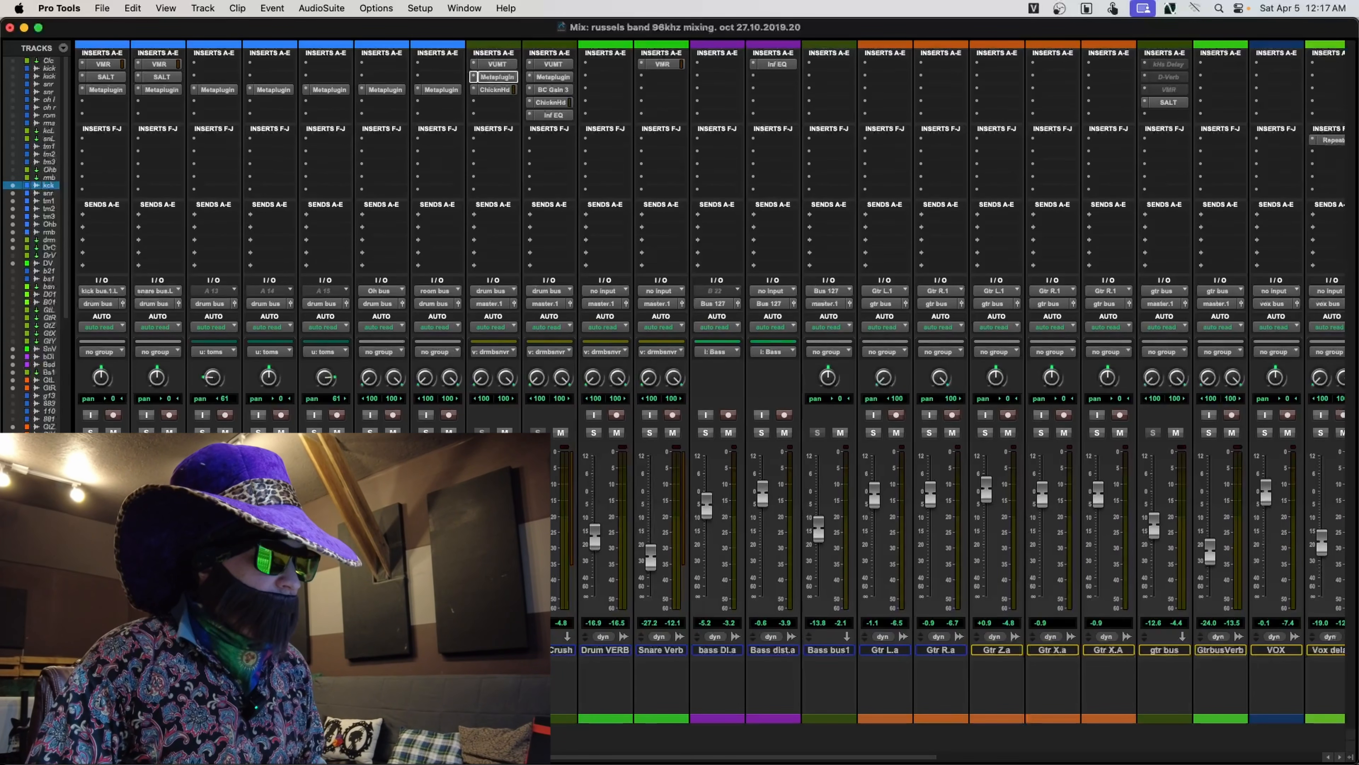
- Create seven stereo aux input tracks named Drum Console directly after the room bus track
left_click(49, 232)
key("super+shift+n")
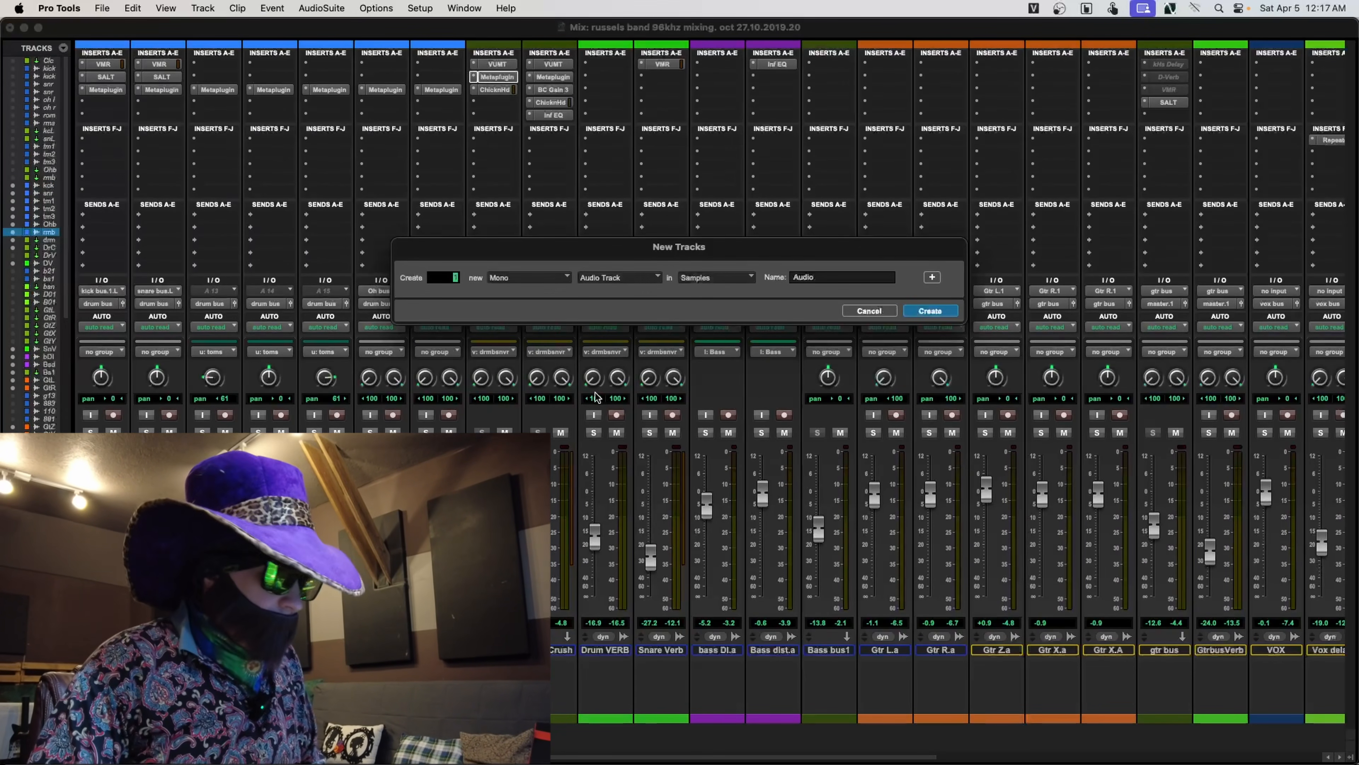
left_click(560, 284)
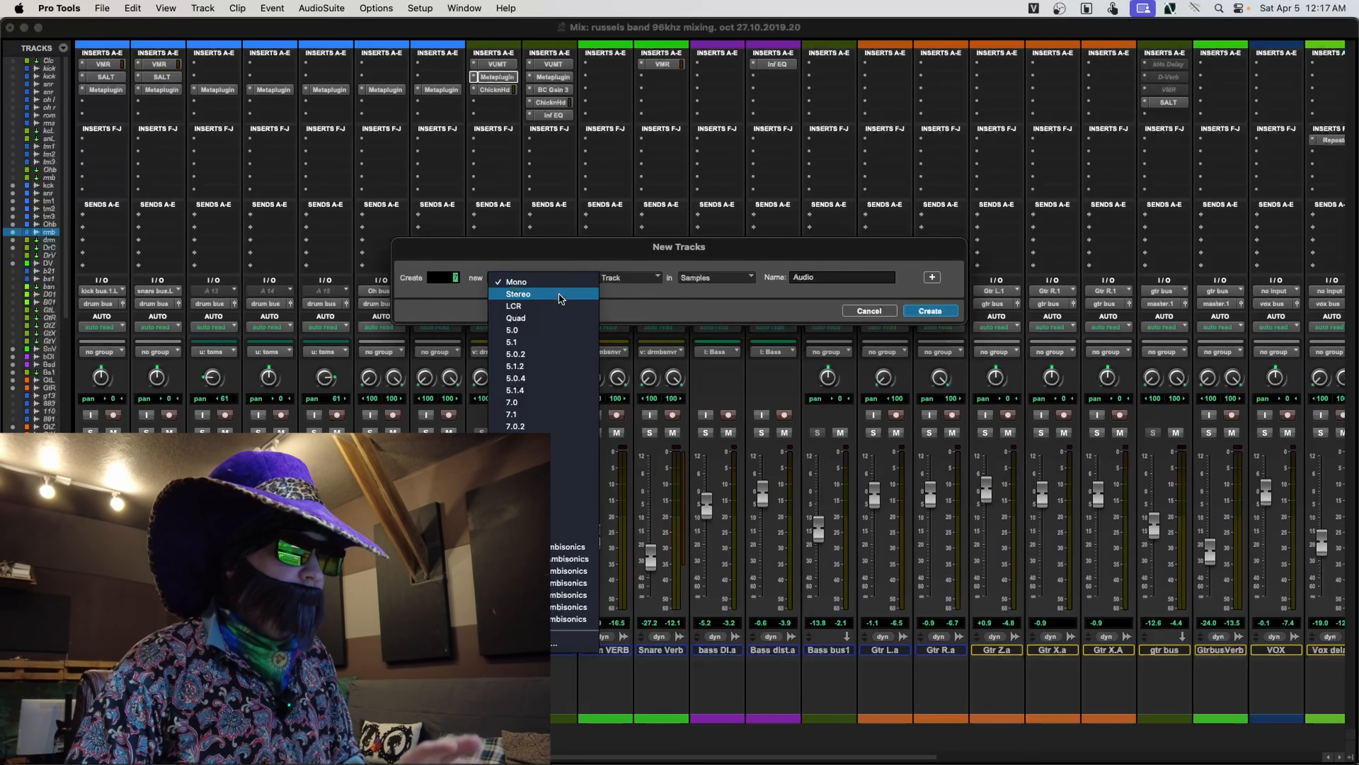
left_click(561, 295)
left_click(643, 284)
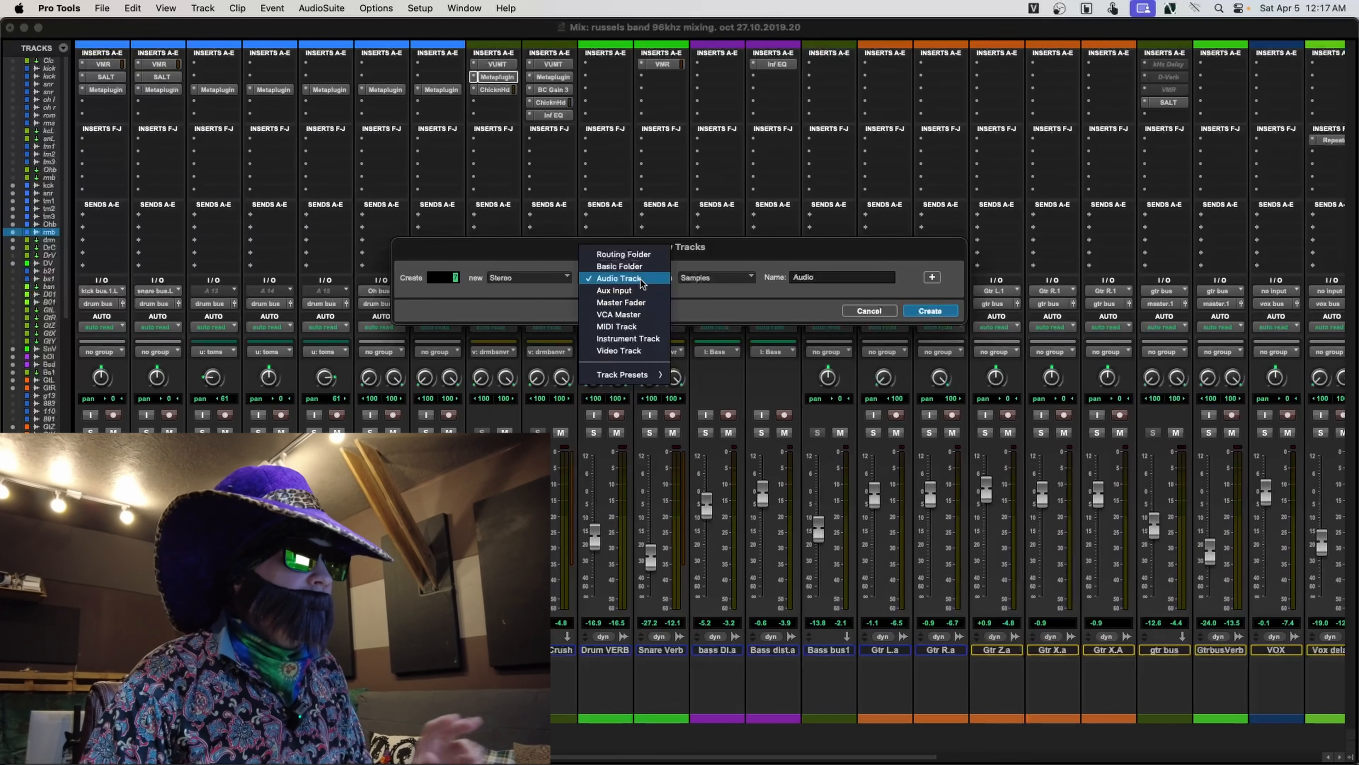
left_click(621, 291)
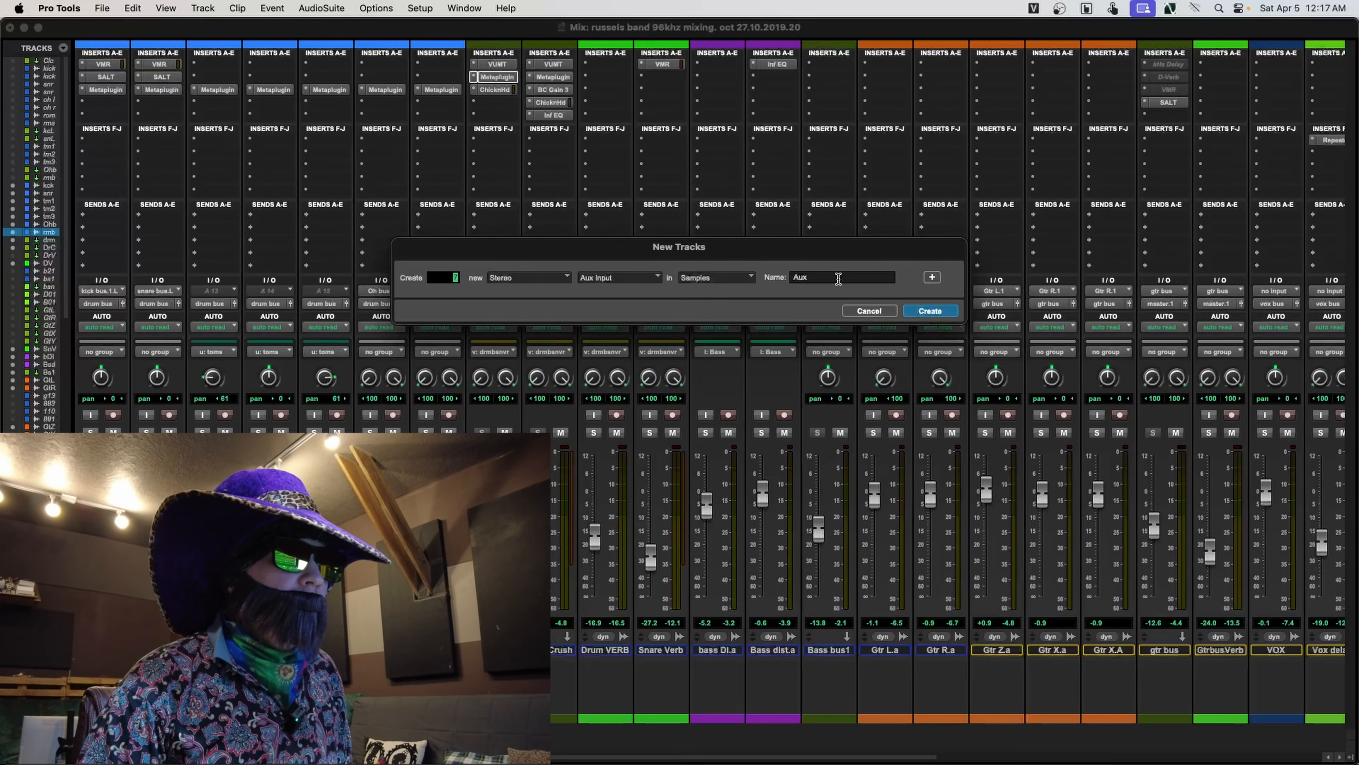
type("Dr")
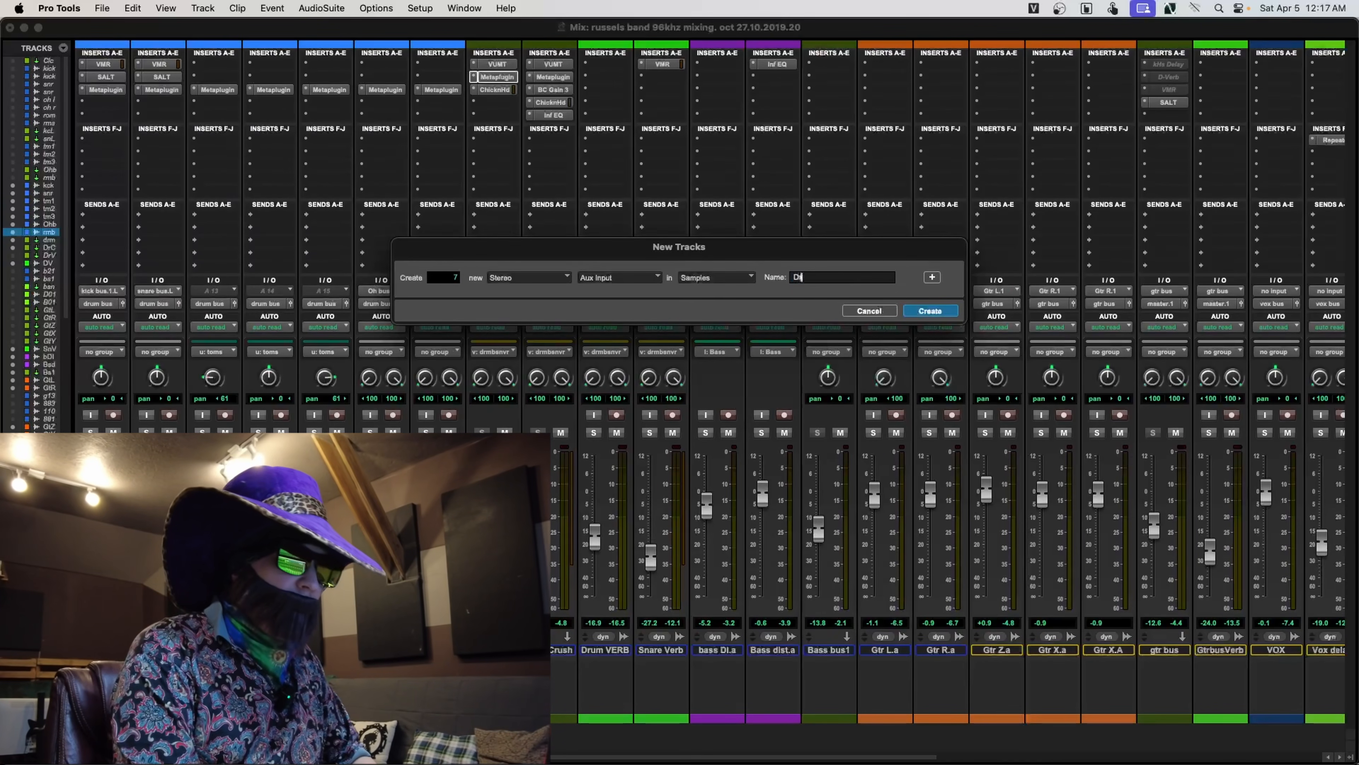
type("um Console")
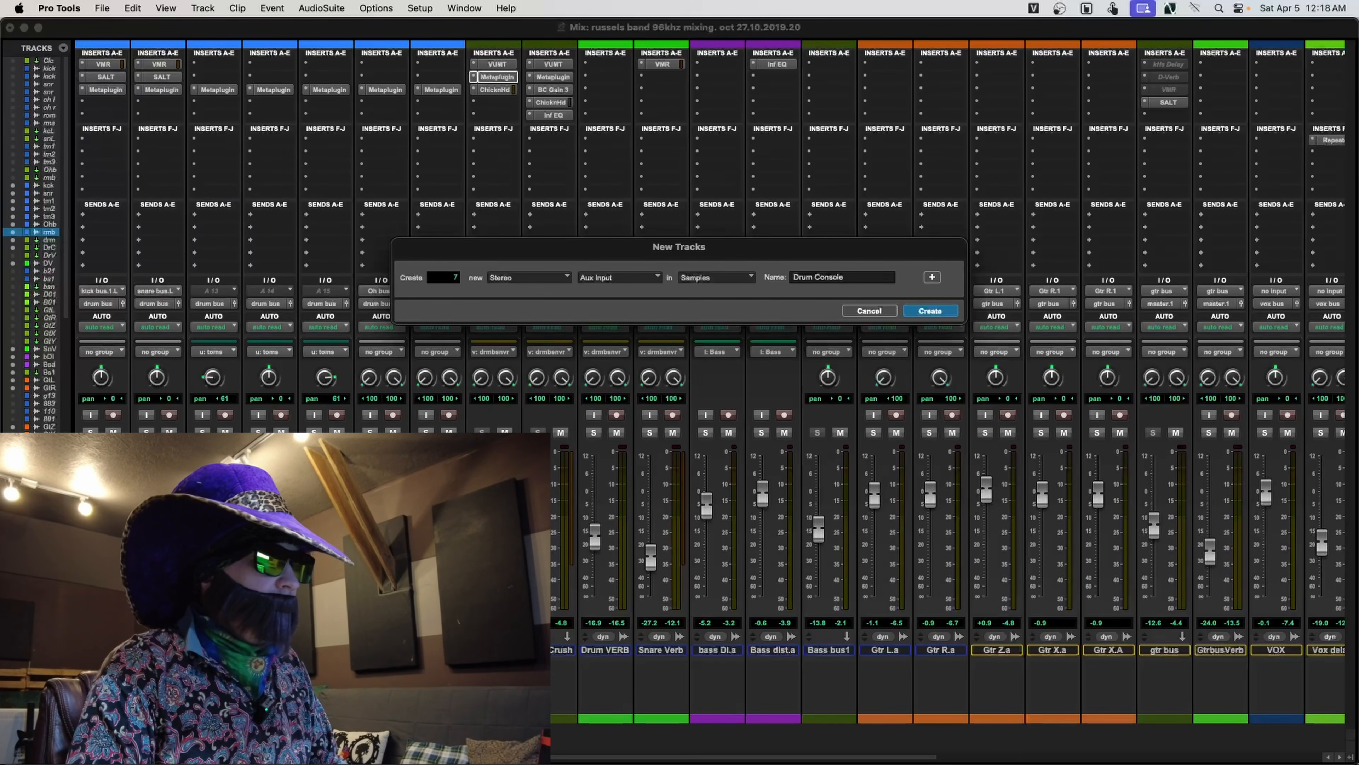
key("Return")
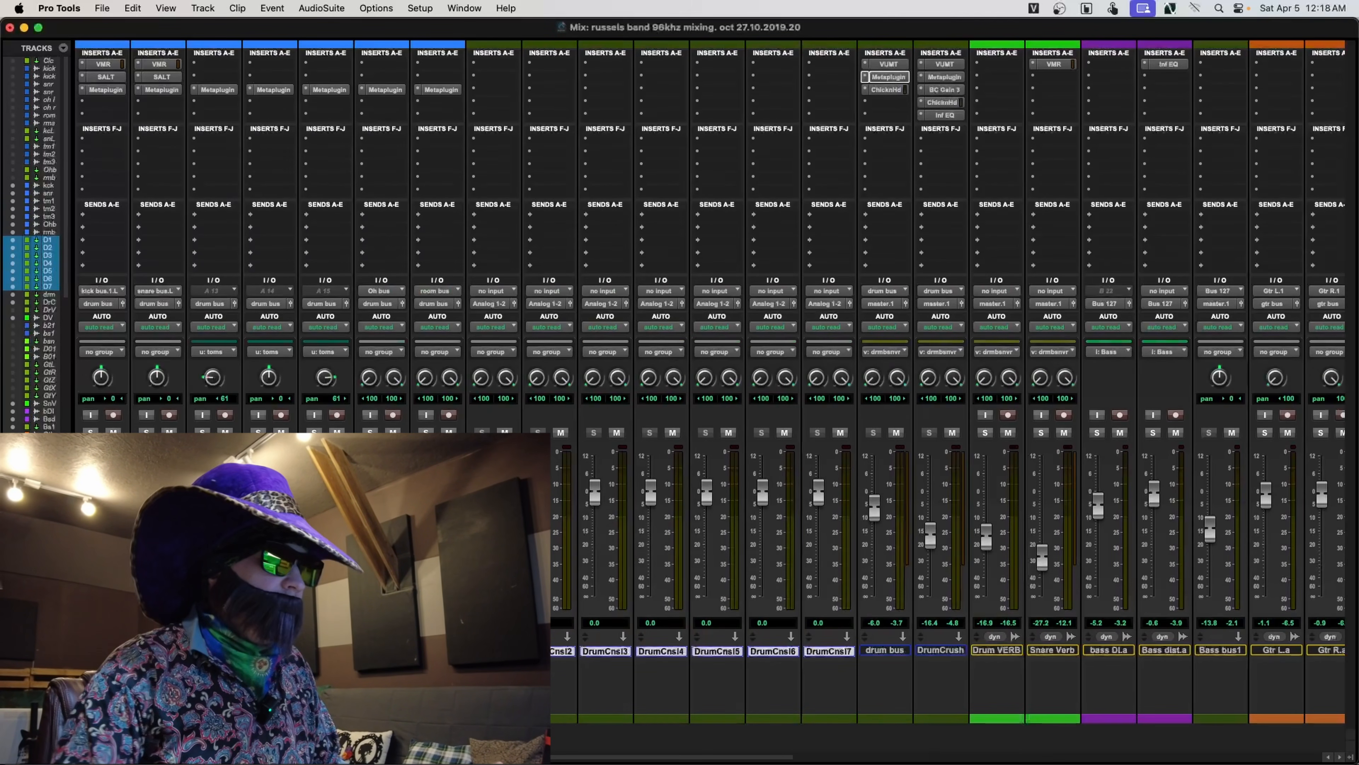
- Color the seven Drum Console tracks dark purple and move them ahead of the kick bus track
double_click(844, 719)
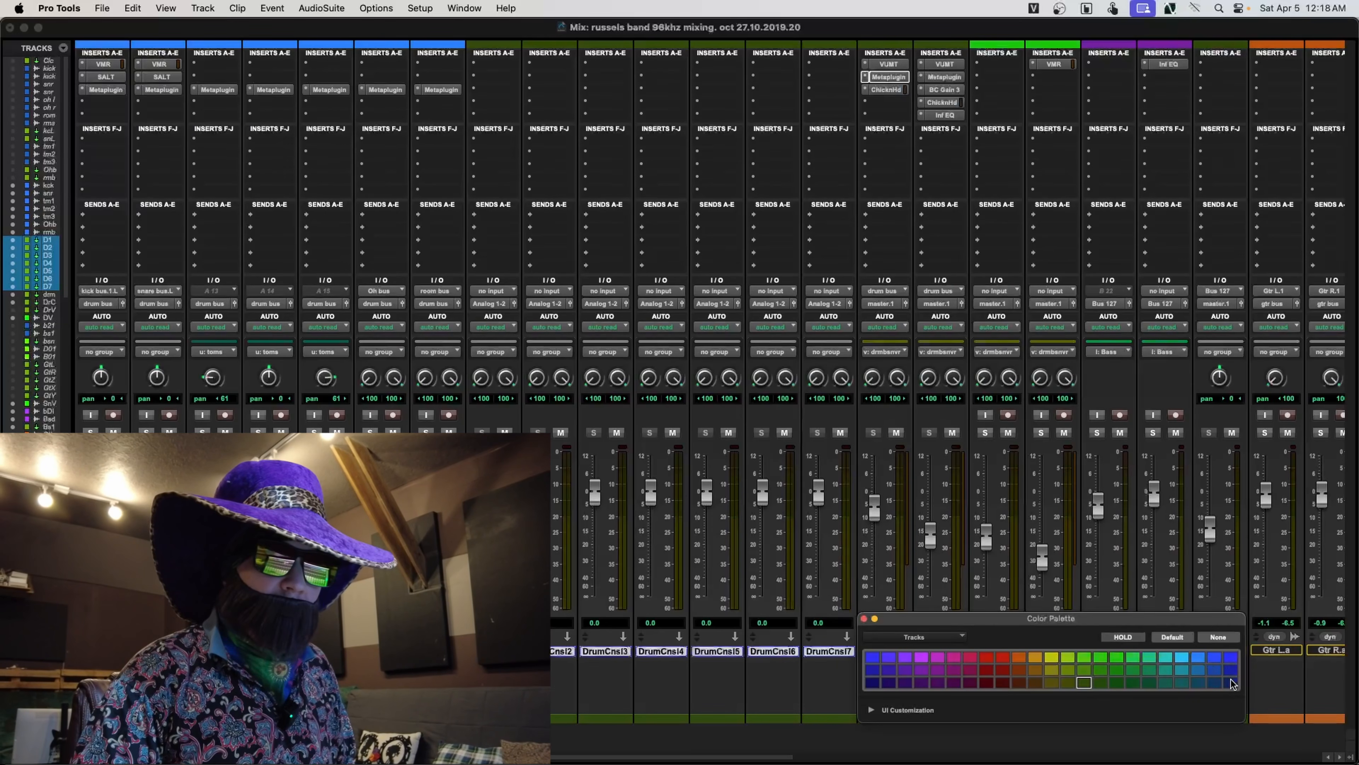
left_click(928, 684)
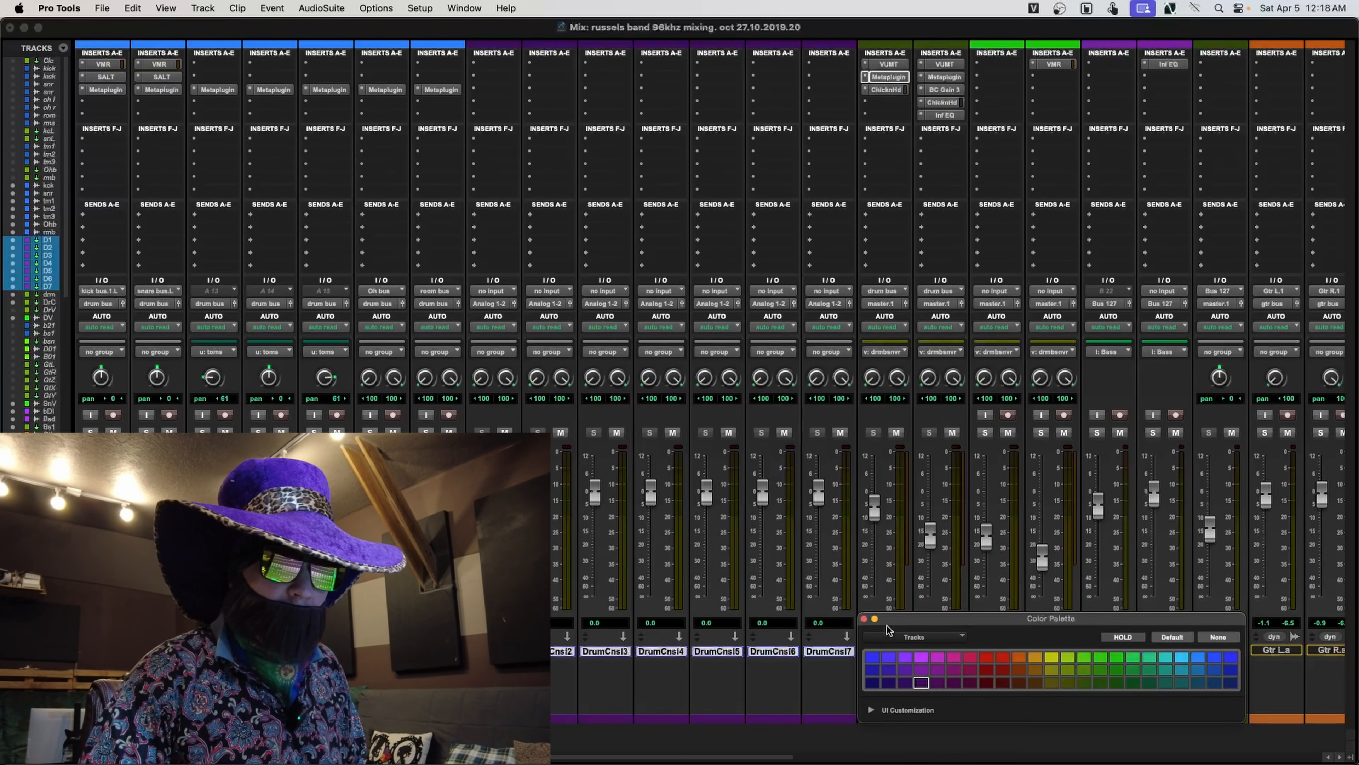
left_click(864, 619)
left_click_drag(493, 651, 91, 650)
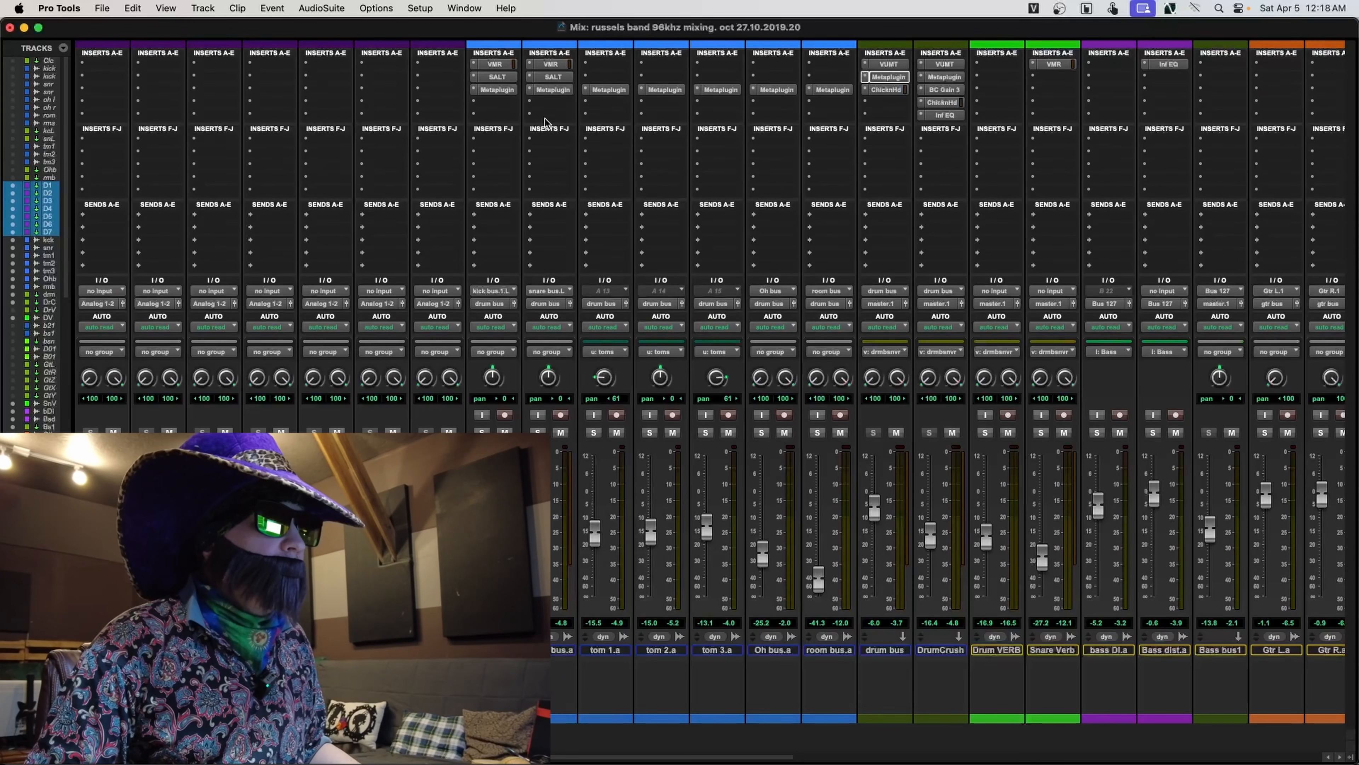
- Move the Metaplugin insert from each of the seven drum tracks, kick through room, to the first slot of its matching Drum Console track
left_click(553, 90)
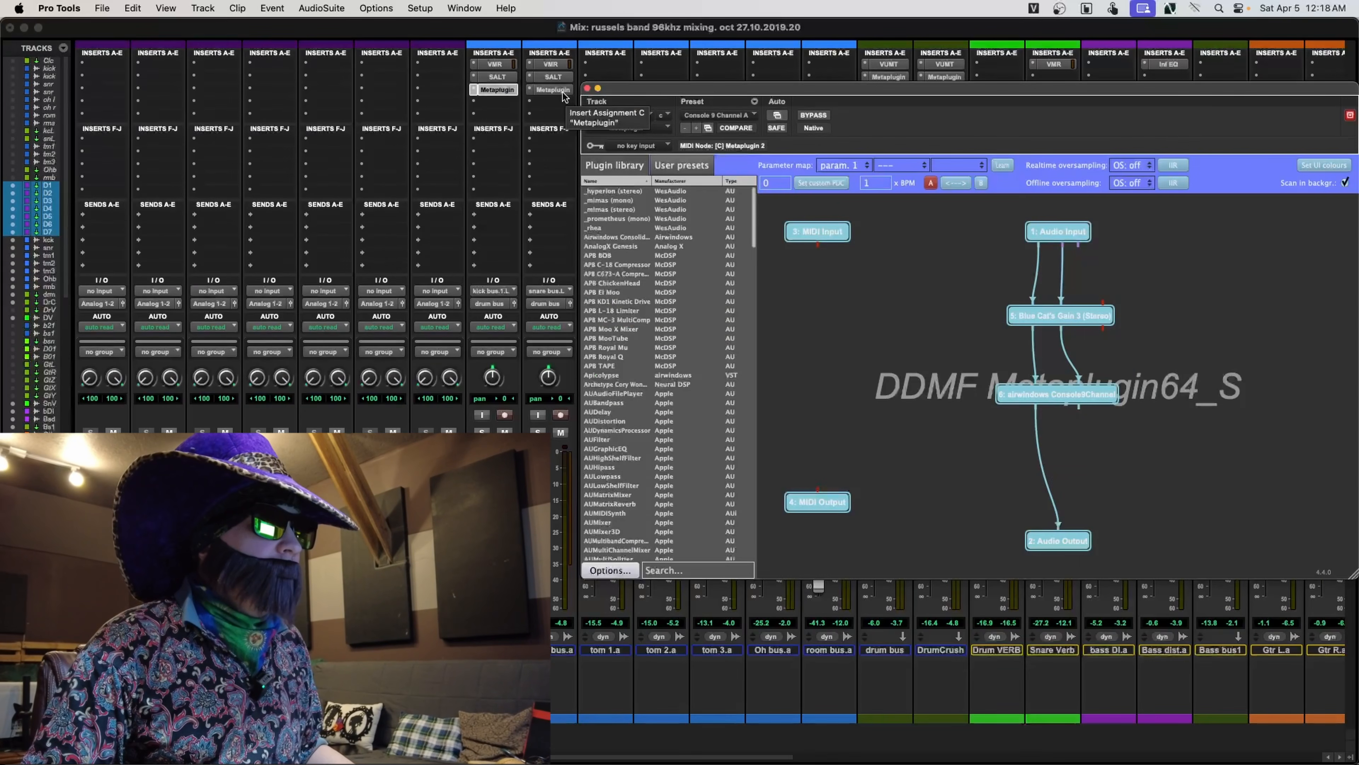
left_click(588, 88)
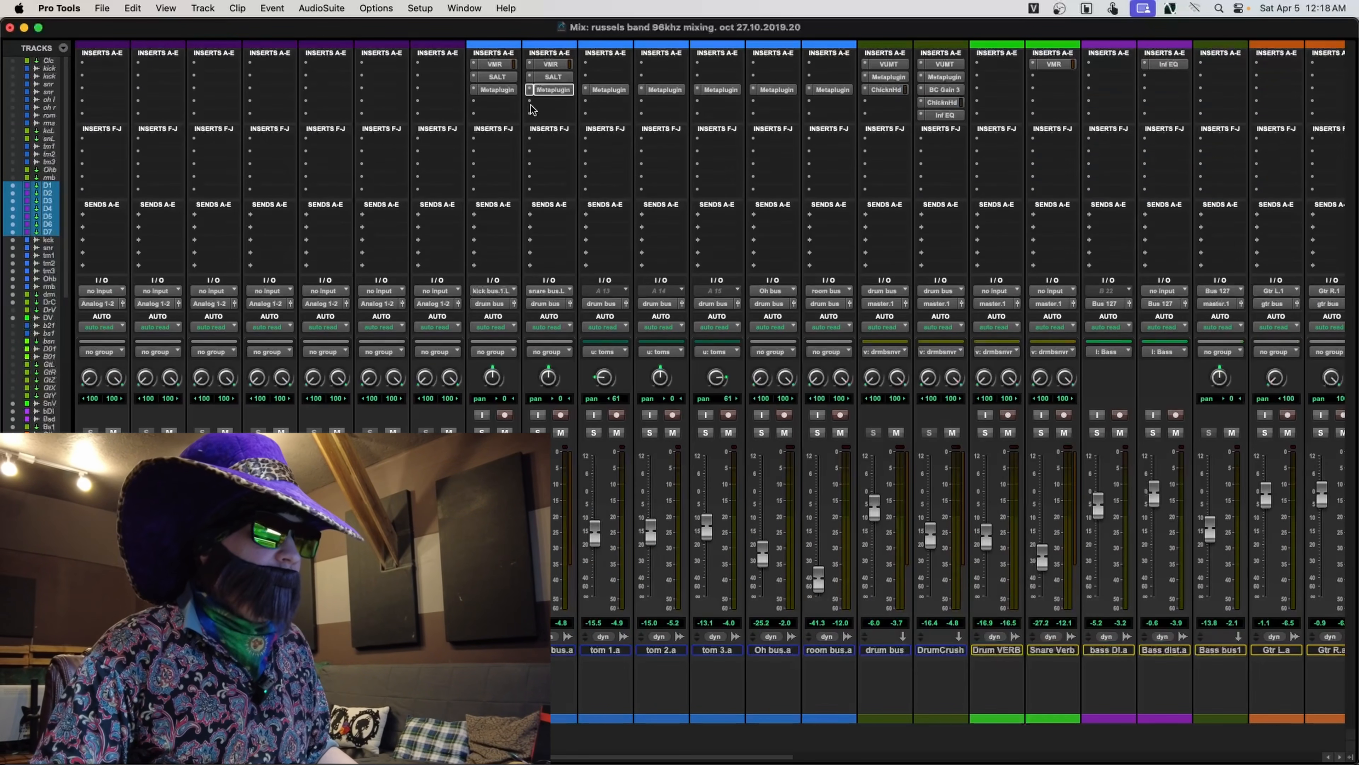
left_click_drag(497, 90, 103, 64)
left_click_drag(561, 92, 169, 68)
left_click_drag(623, 94, 216, 65)
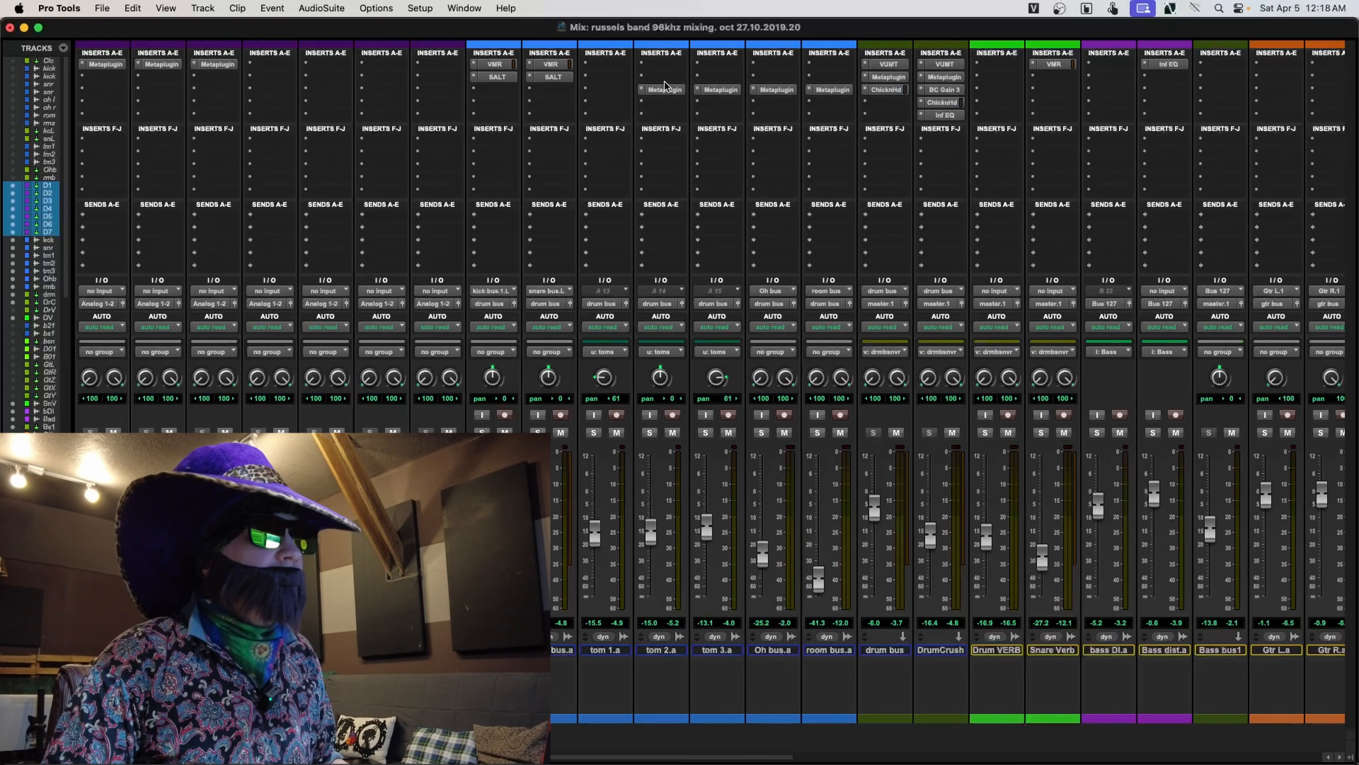
left_click_drag(666, 91, 282, 65)
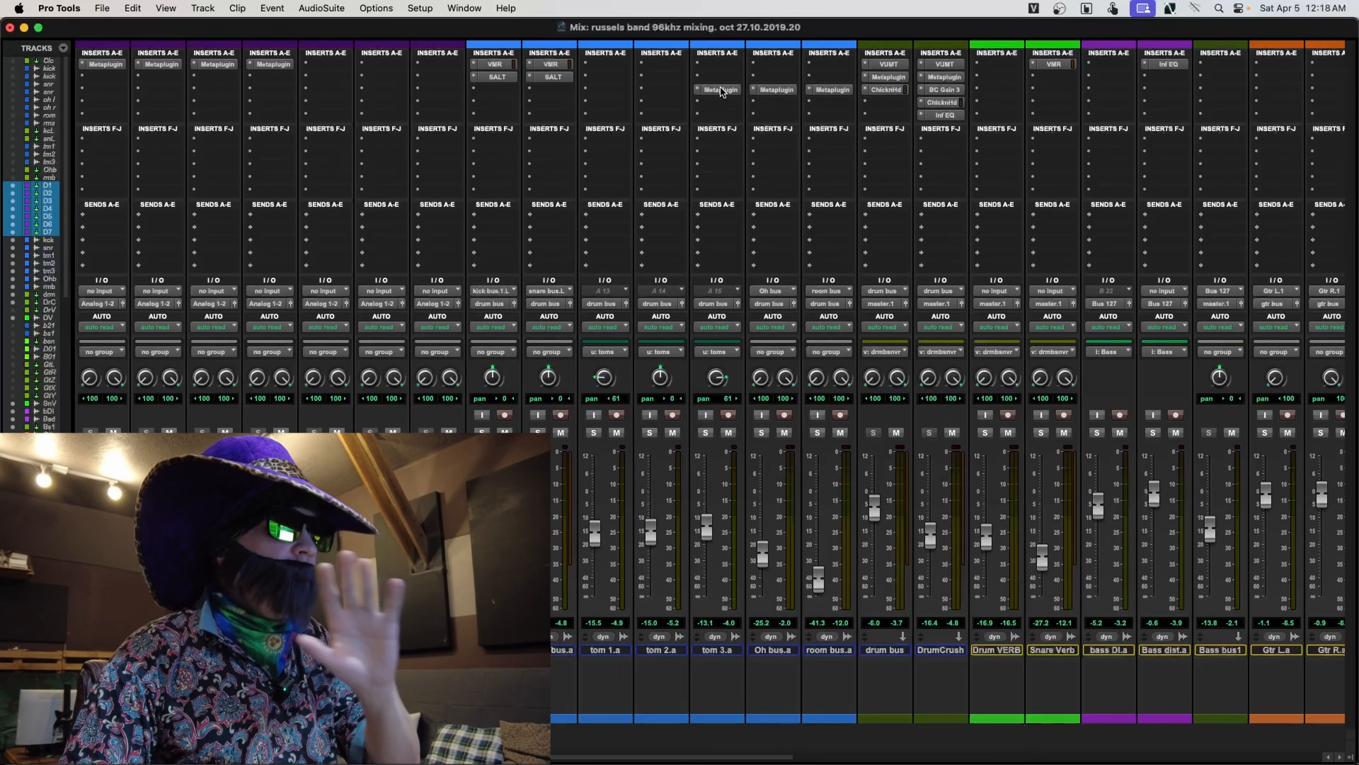
left_click_drag(721, 90, 326, 65)
left_click_drag(781, 88, 392, 65)
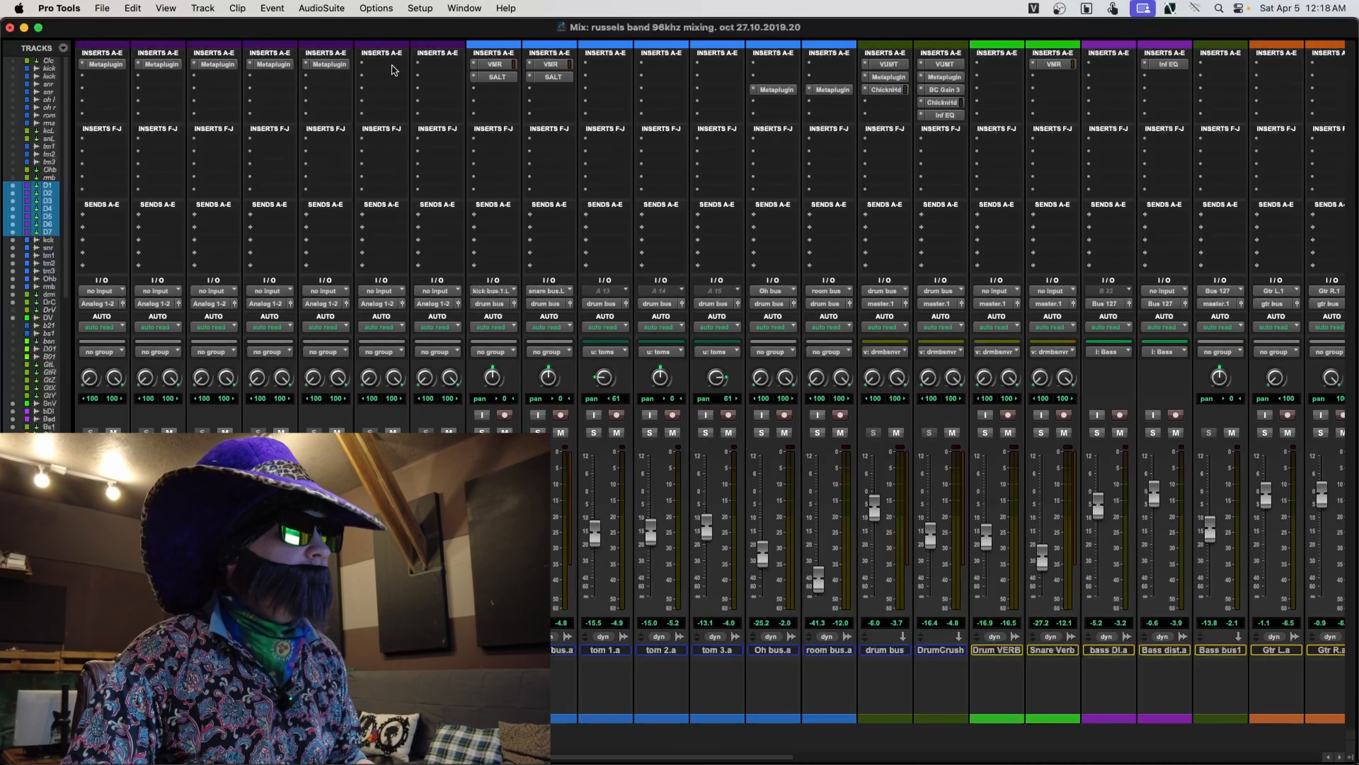
left_click_drag(838, 90, 439, 65)
- Review the drum routing by selecting the seven drum tracks, the seven Drum Console tracks, and finally the drum bus with DrumCrush
left_click(492, 650)
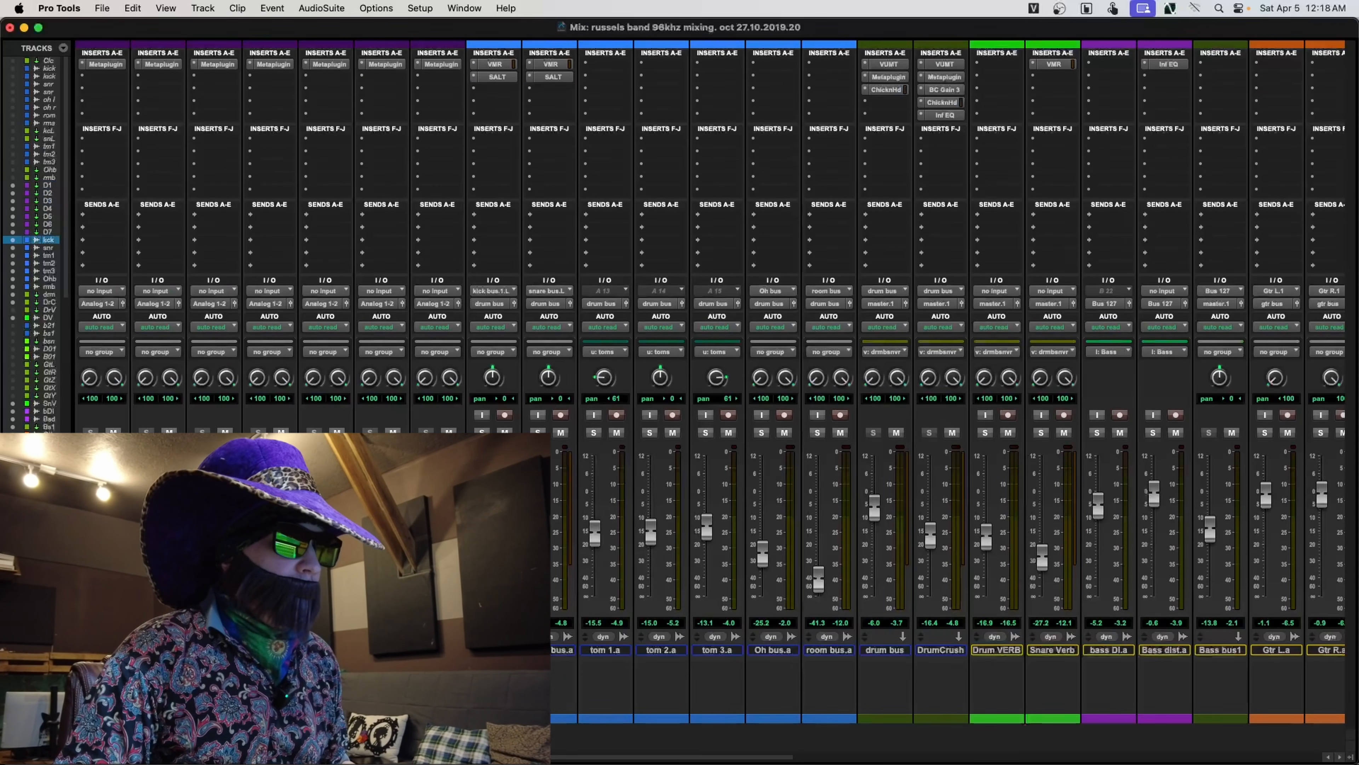
left_click(835, 649, "shift")
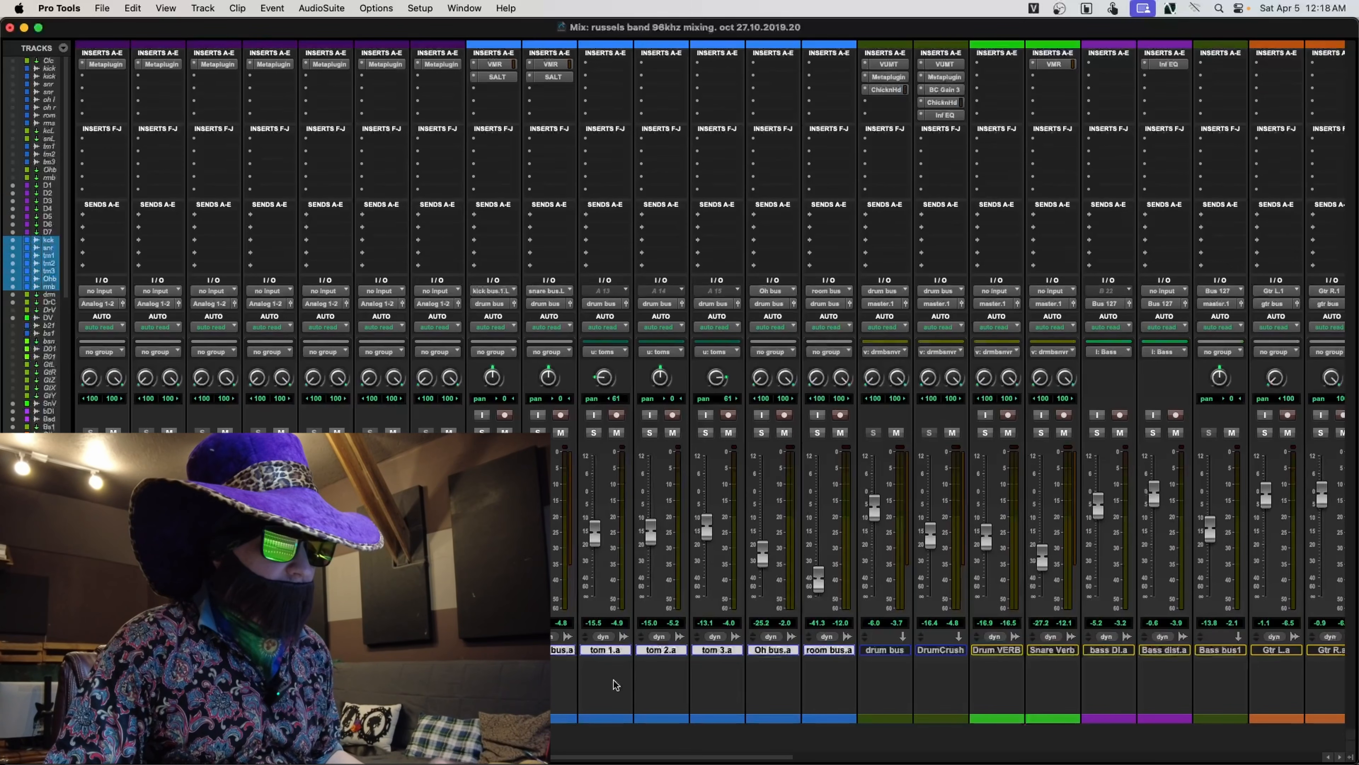
left_click(102, 650)
left_click(438, 650, "shift")
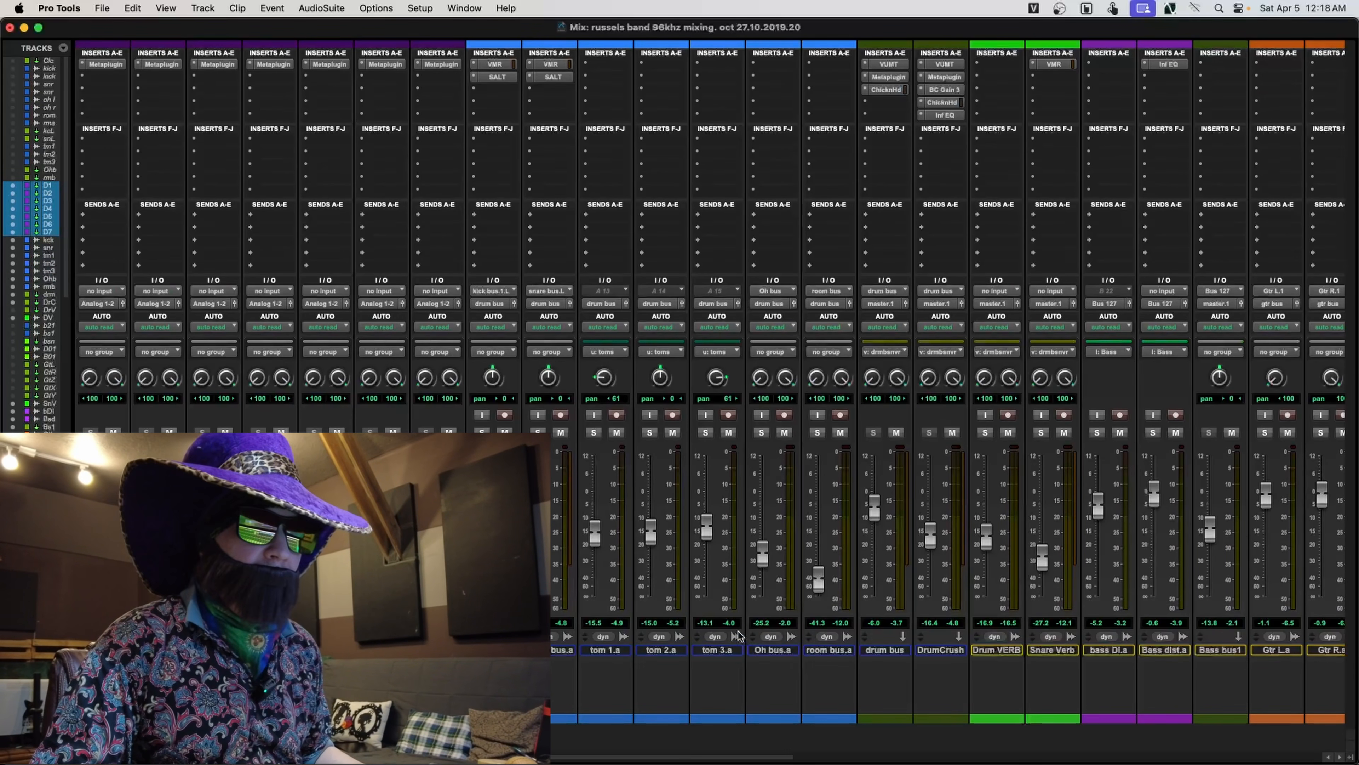
left_click(904, 650)
left_click(940, 649, "shift")
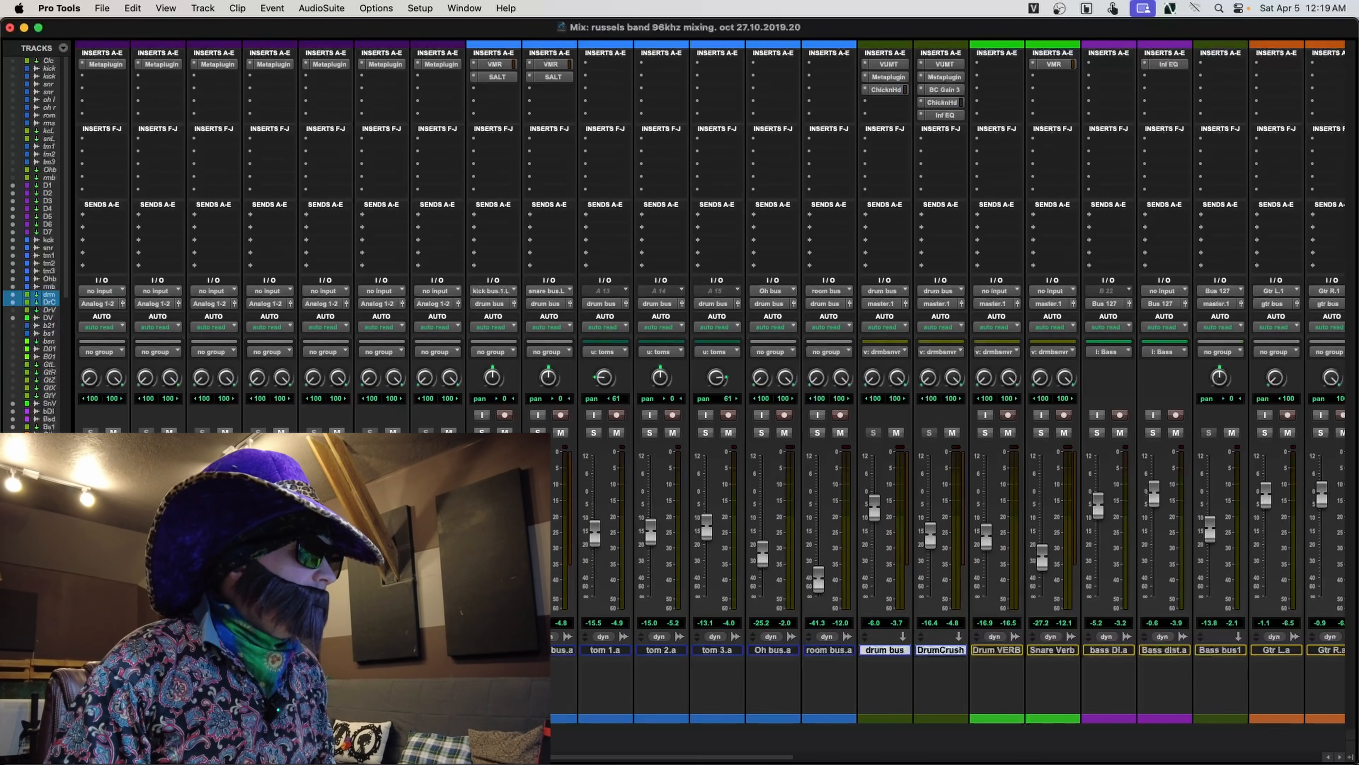
- Set the inputs of the first and second Drum Console tracks to Bus 11-12 and Bus 13-14 respectively
left_click(114, 292)
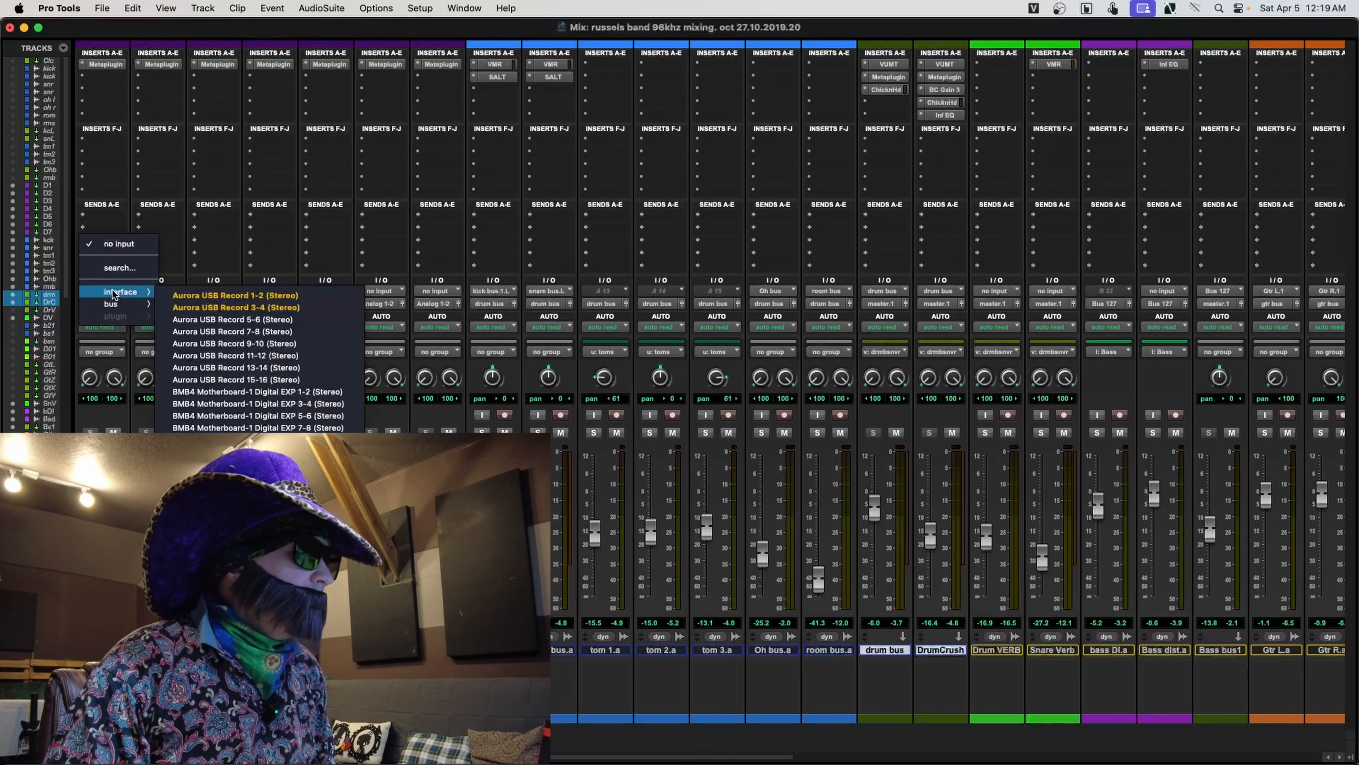
mouse_move(112, 304)
mouse_move(203, 309)
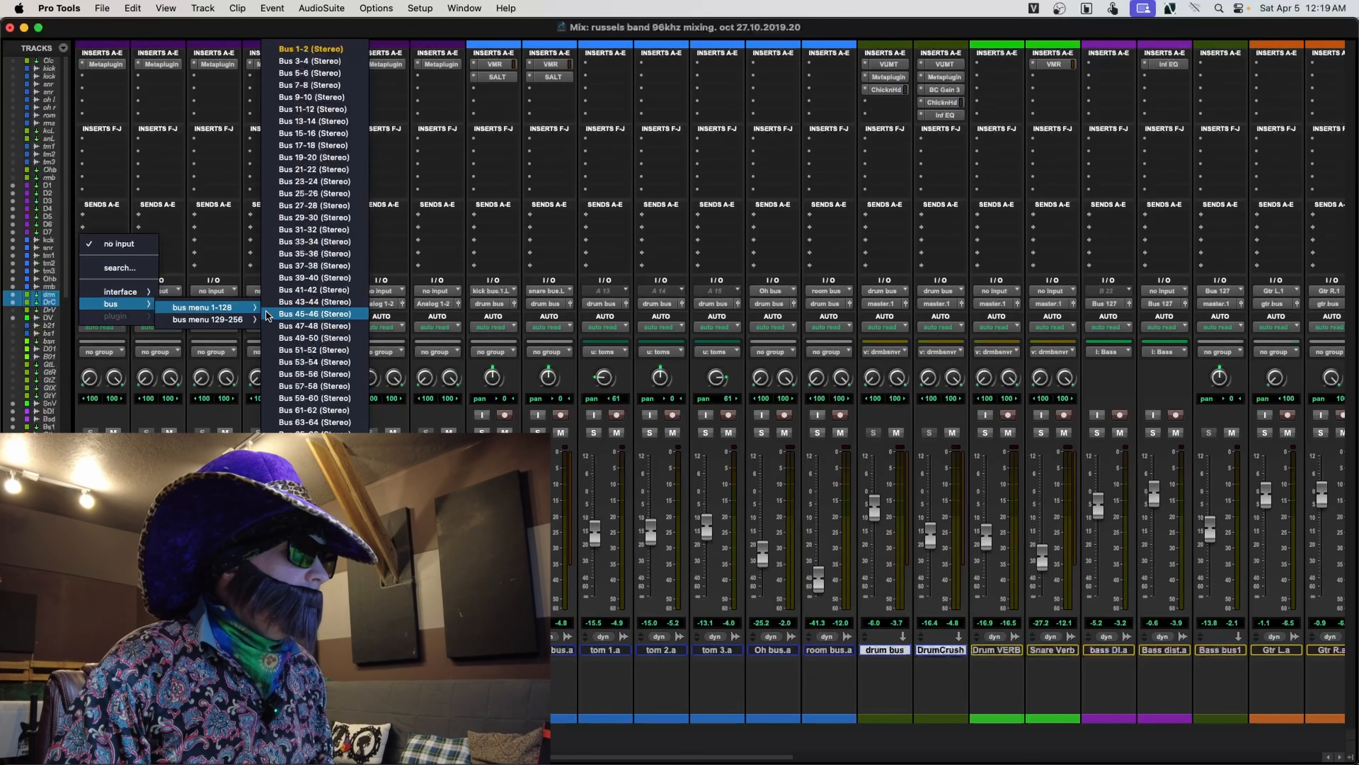
left_click(335, 112)
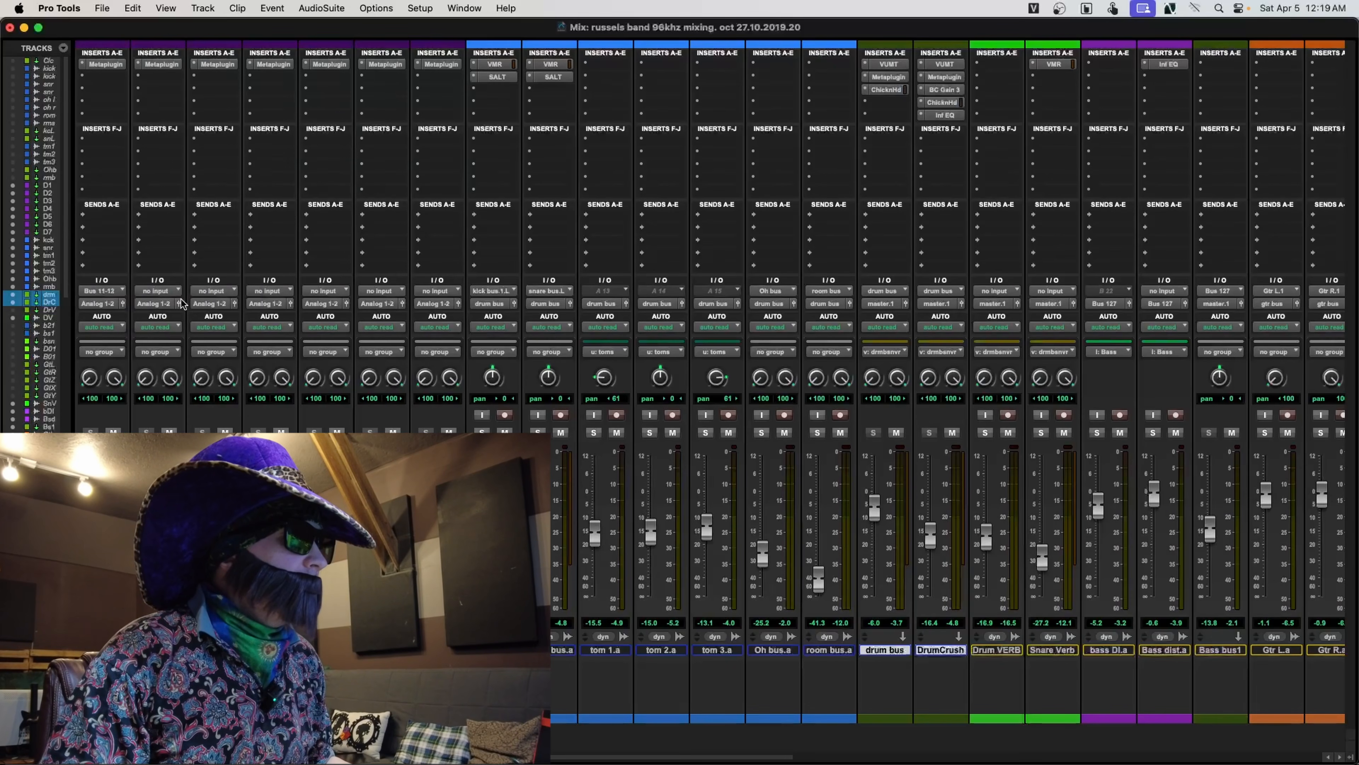
left_click(166, 292)
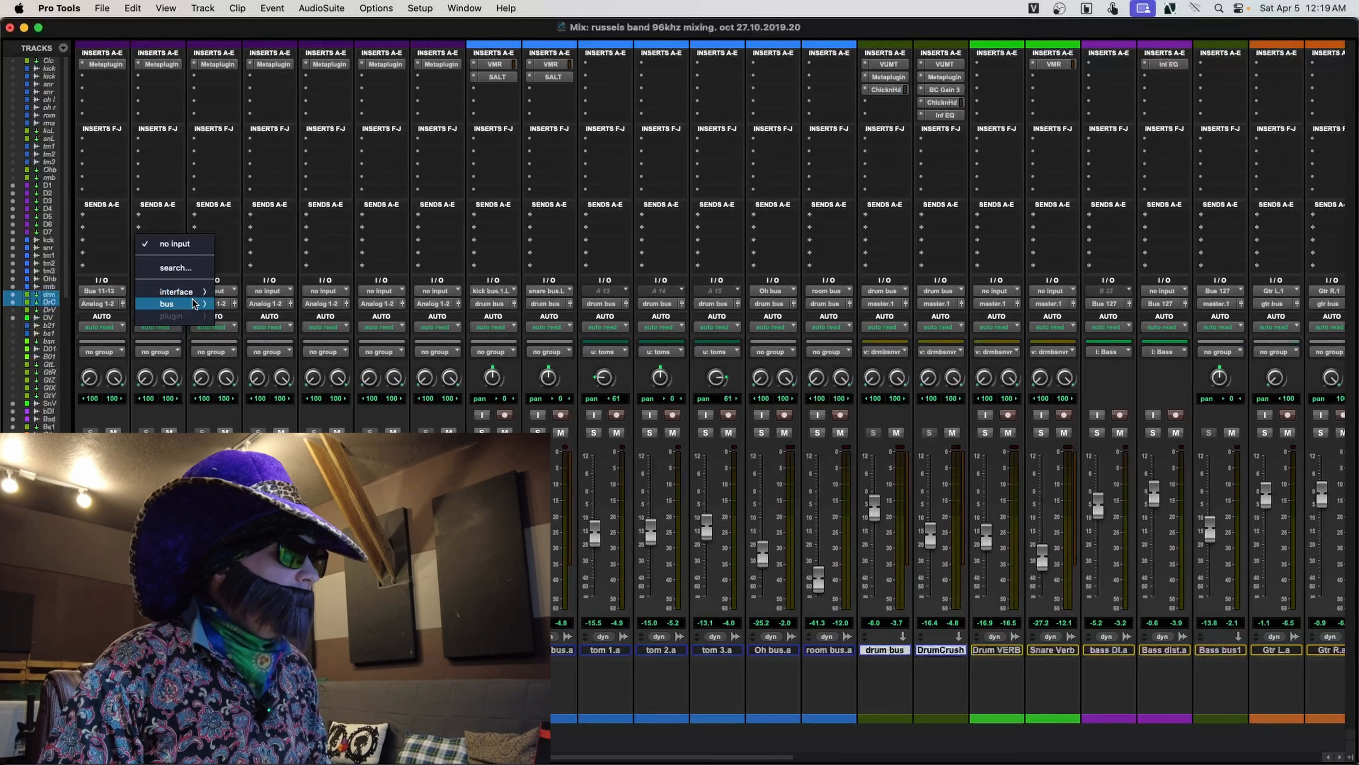
mouse_move(176, 303)
mouse_move(300, 308)
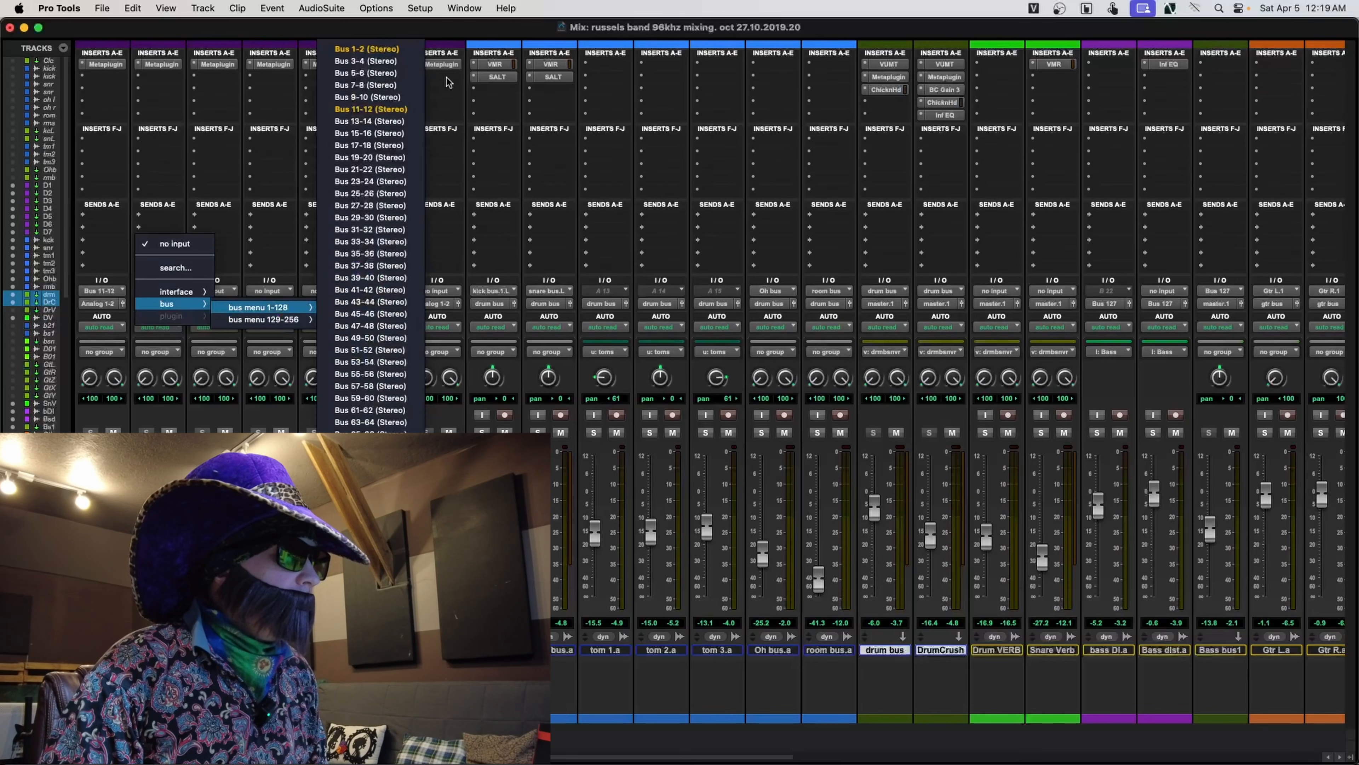
left_click(398, 122)
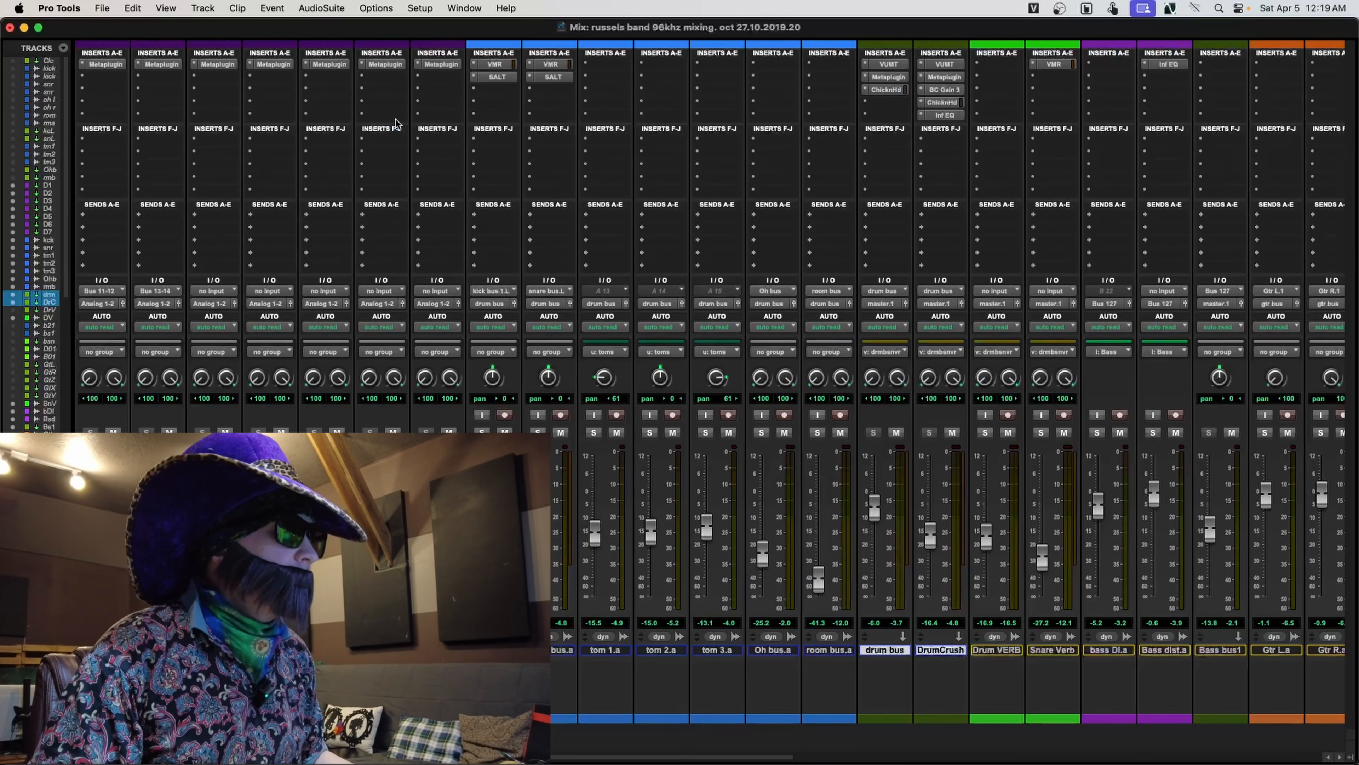
- Set the inputs of the third and fourth Drum Console tracks to Bus 15-16 and Bus 17-18 respectively
left_click(220, 291)
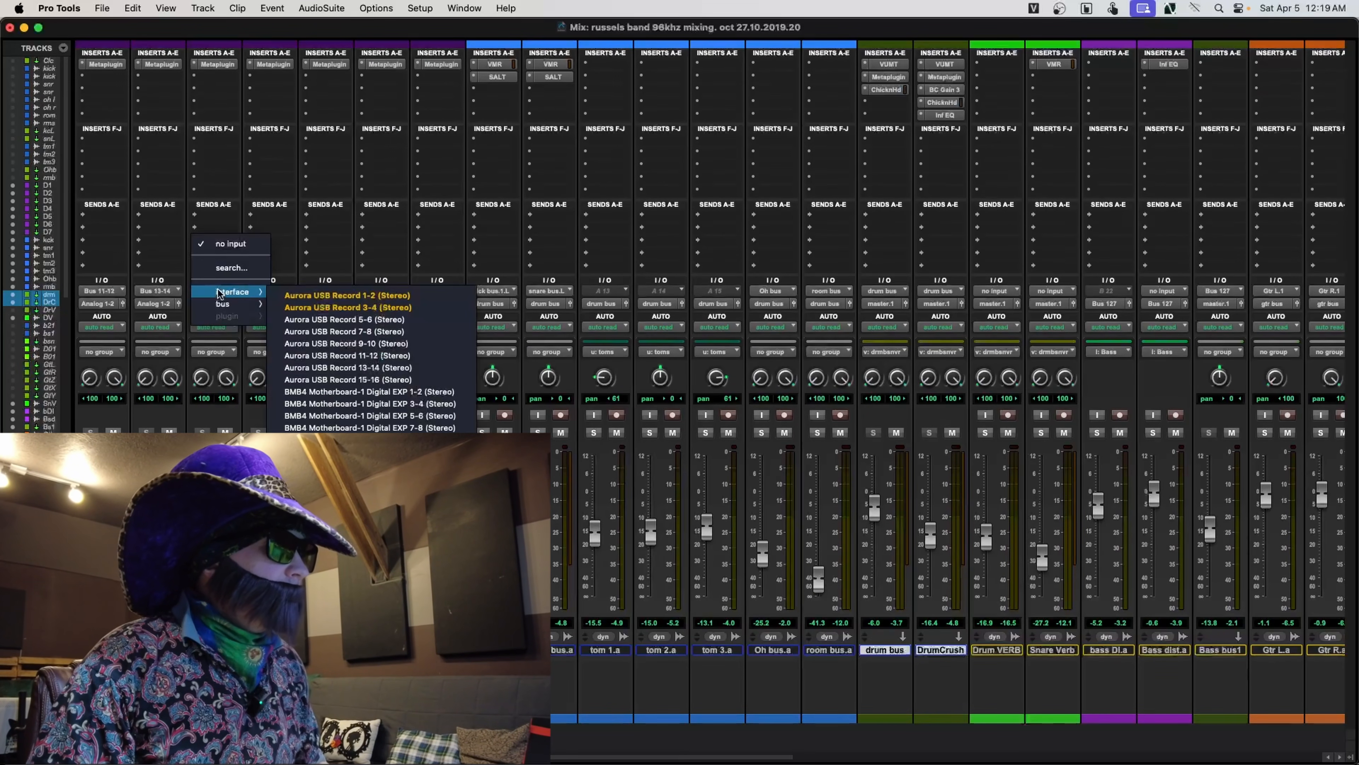
type("15")
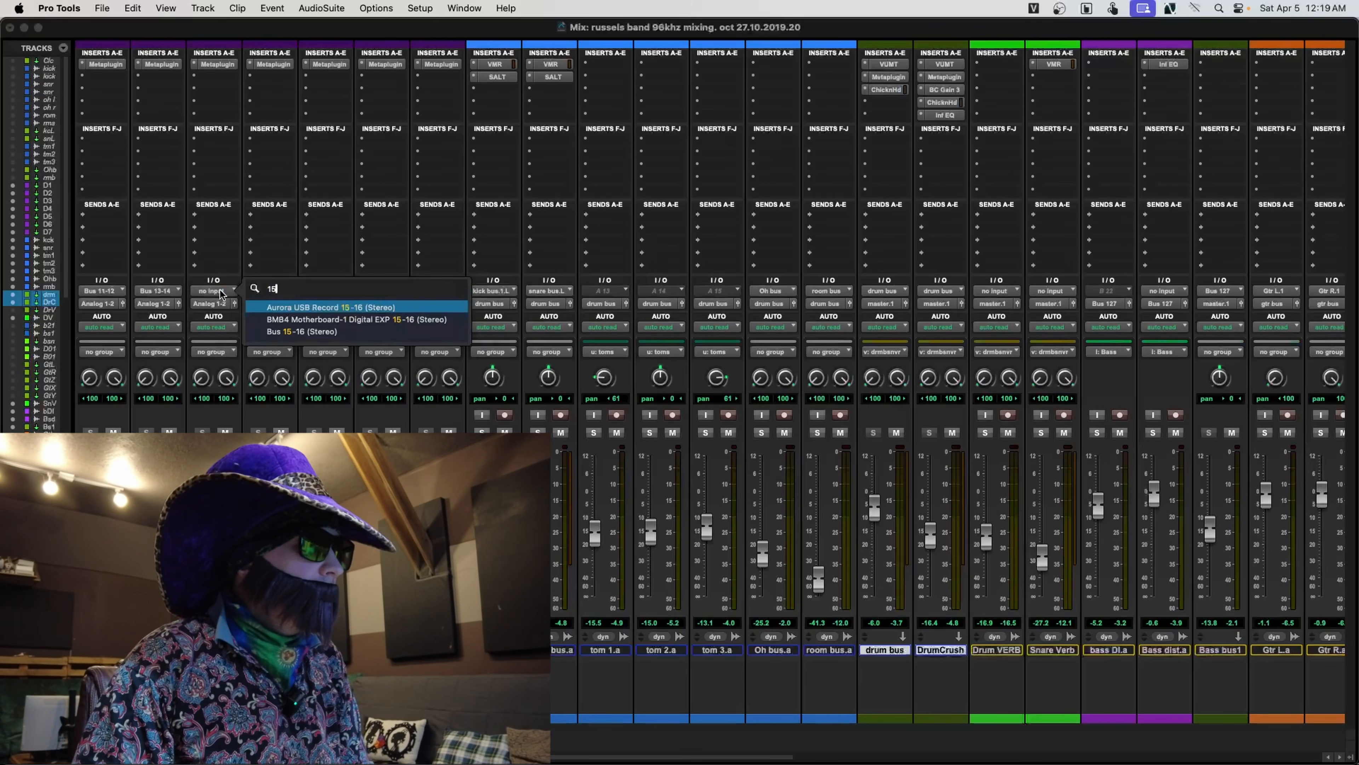
left_click(293, 331)
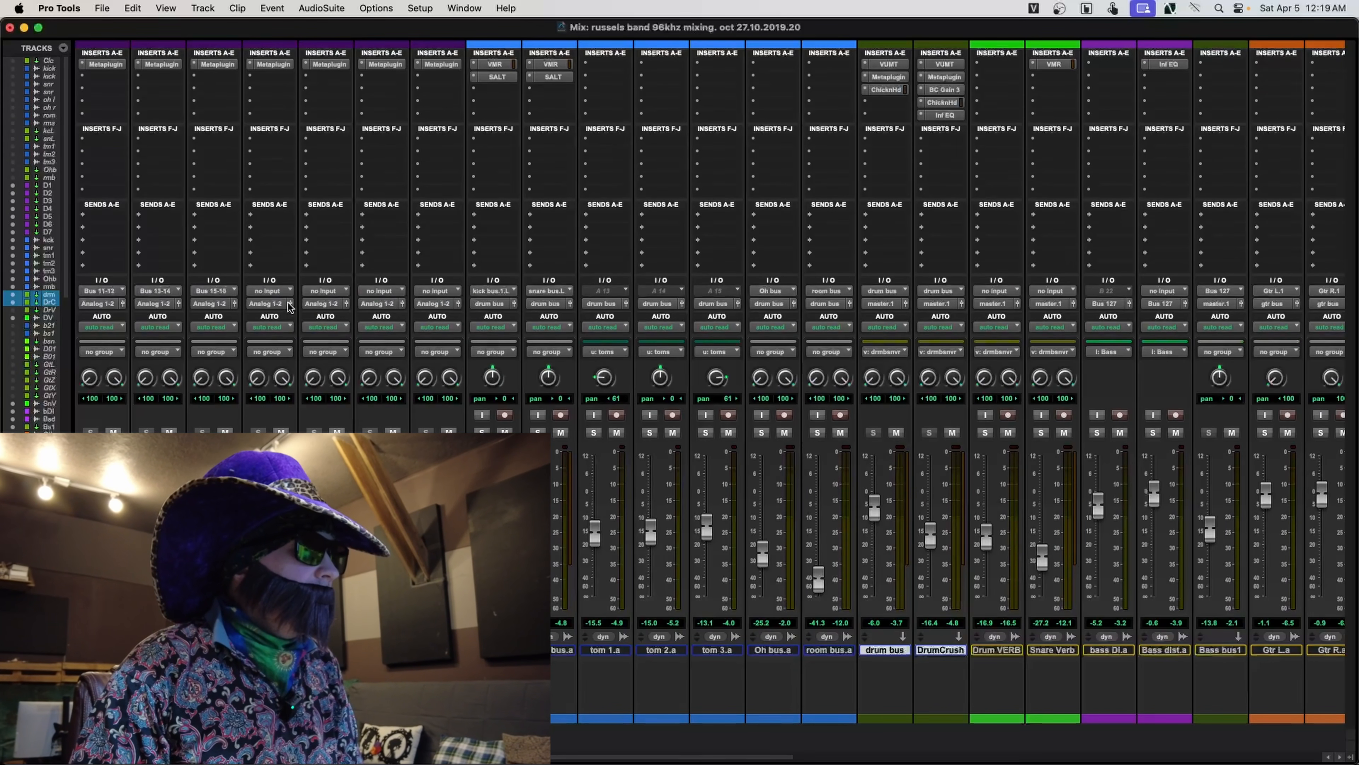
left_click(276, 292)
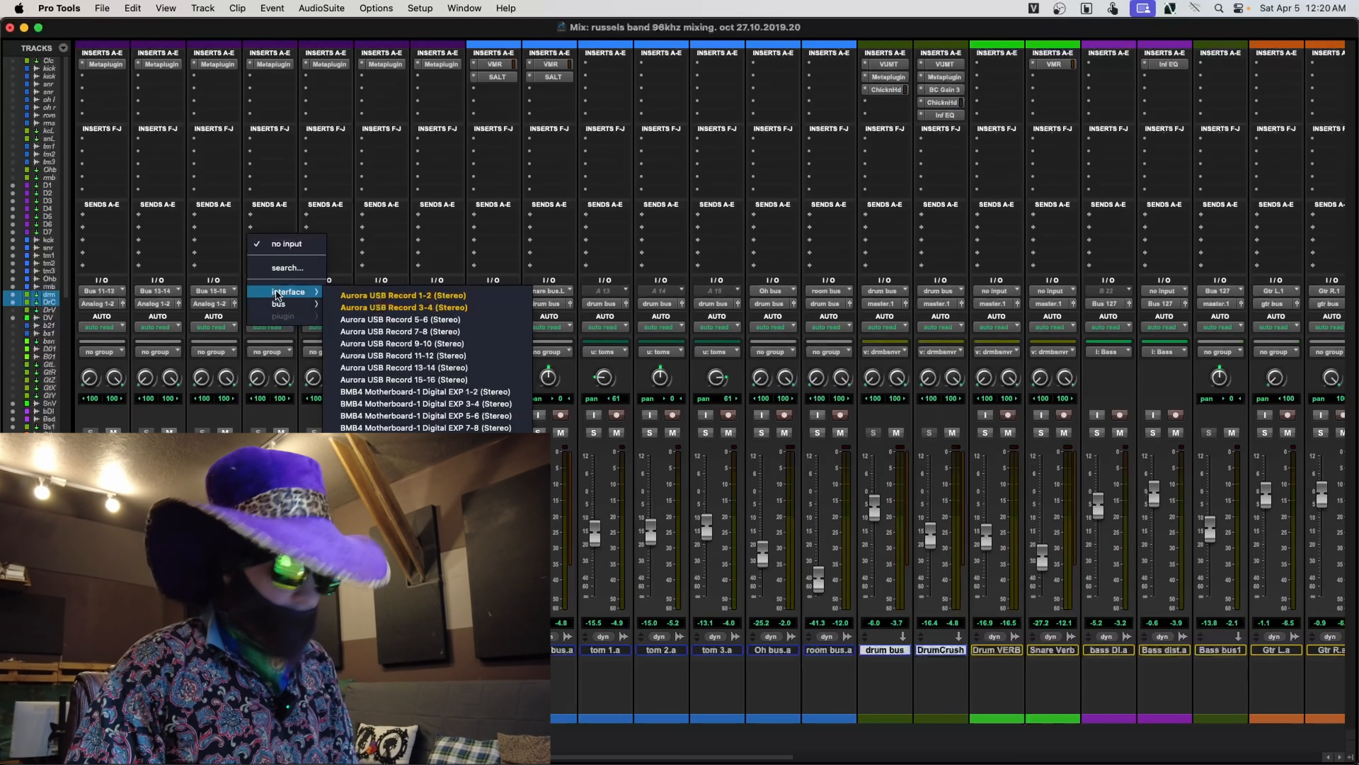
type("17")
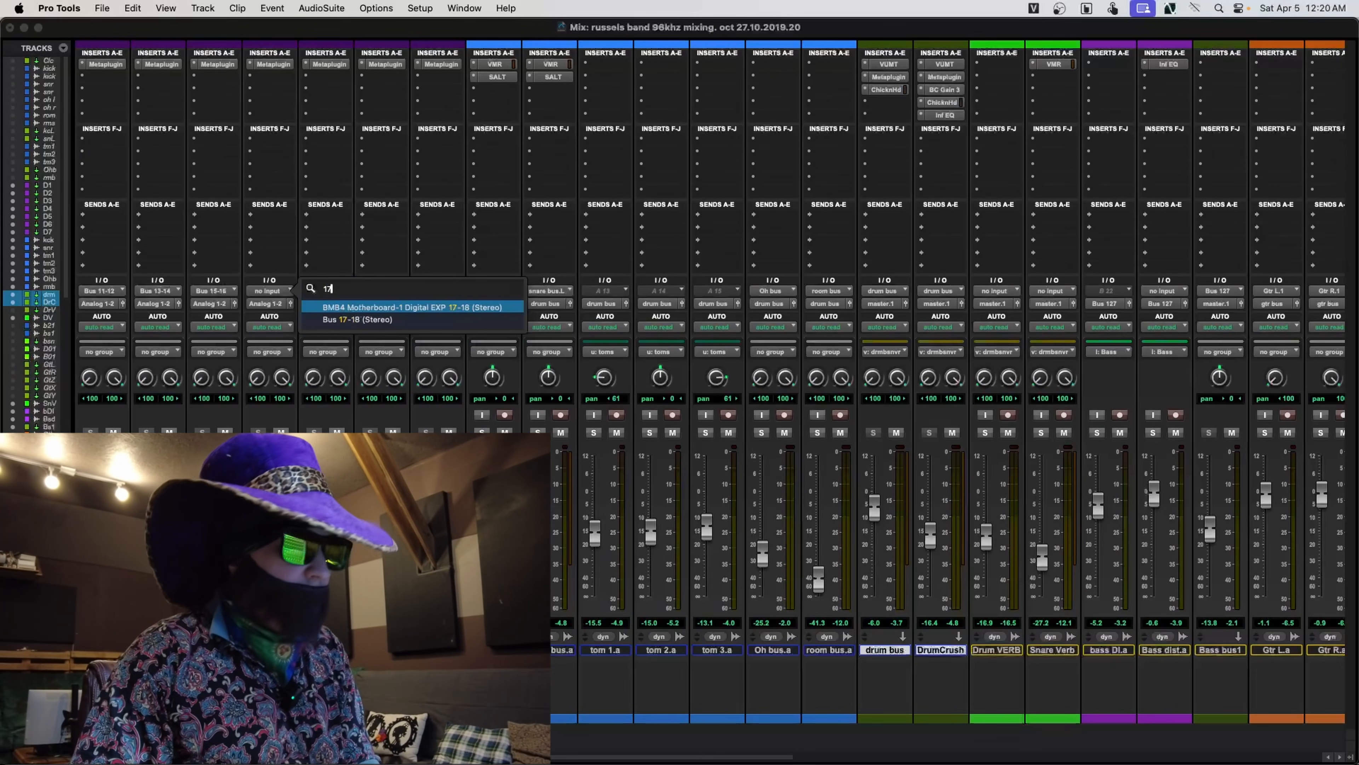
left_click(343, 320)
- Set the inputs of the fifth, sixth and seventh Drum Console tracks to Bus 19-20, Bus 21-22 and Bus 23-24 respectively
left_click(332, 293)
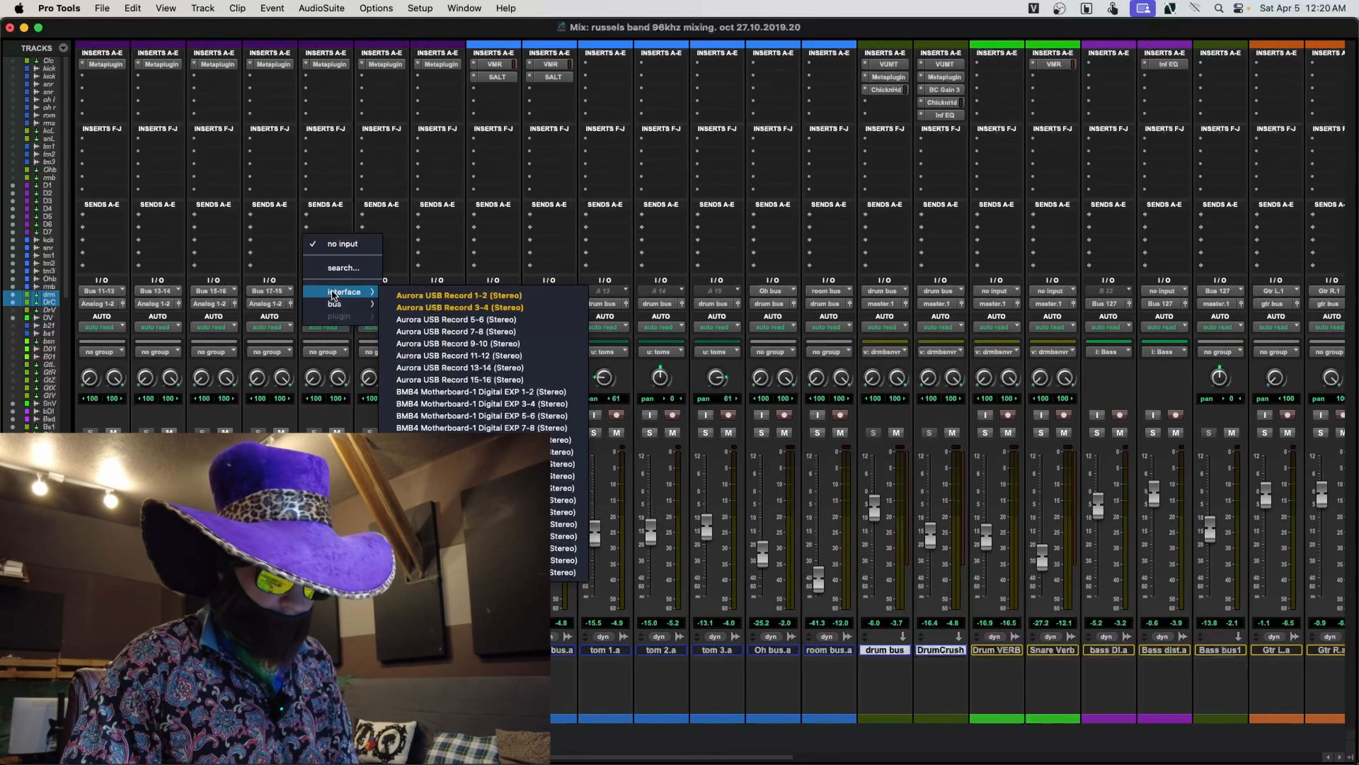
type("19")
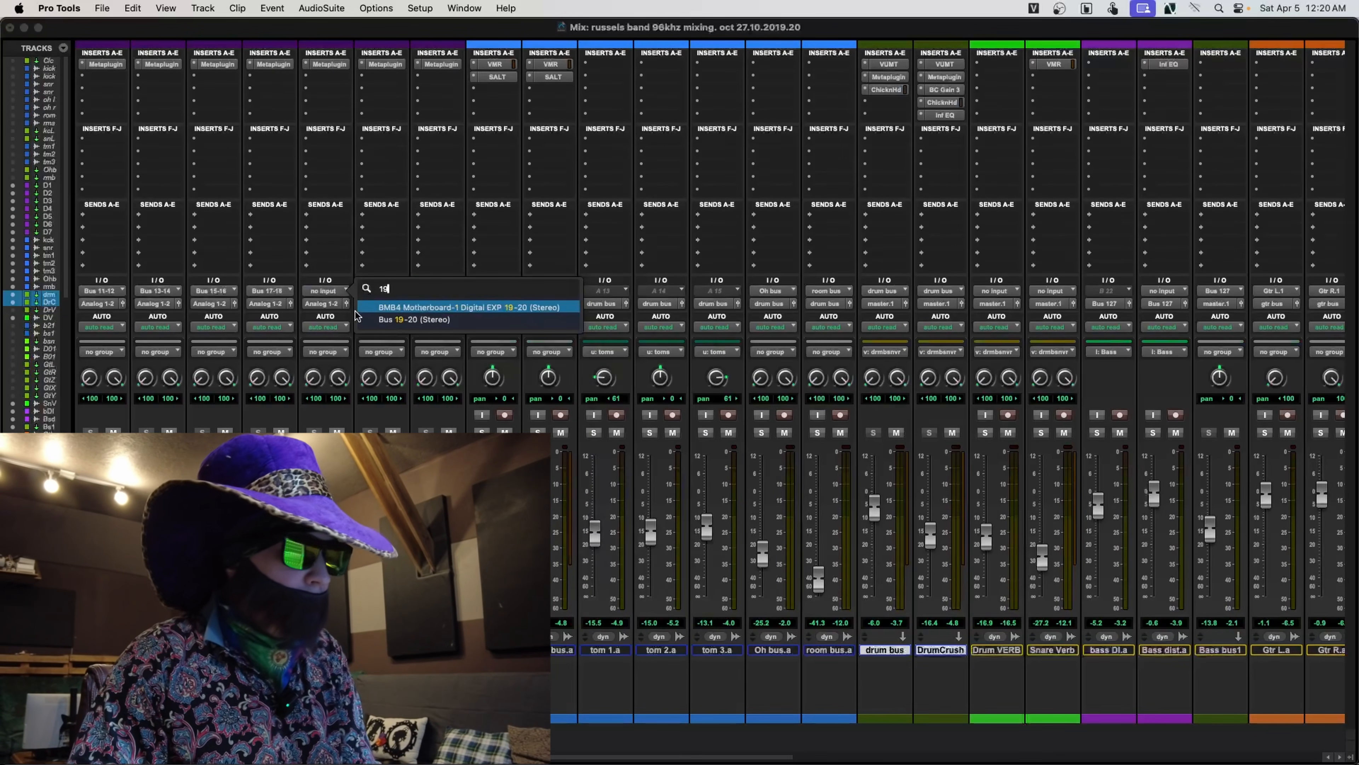
left_click(390, 320)
left_click(386, 293)
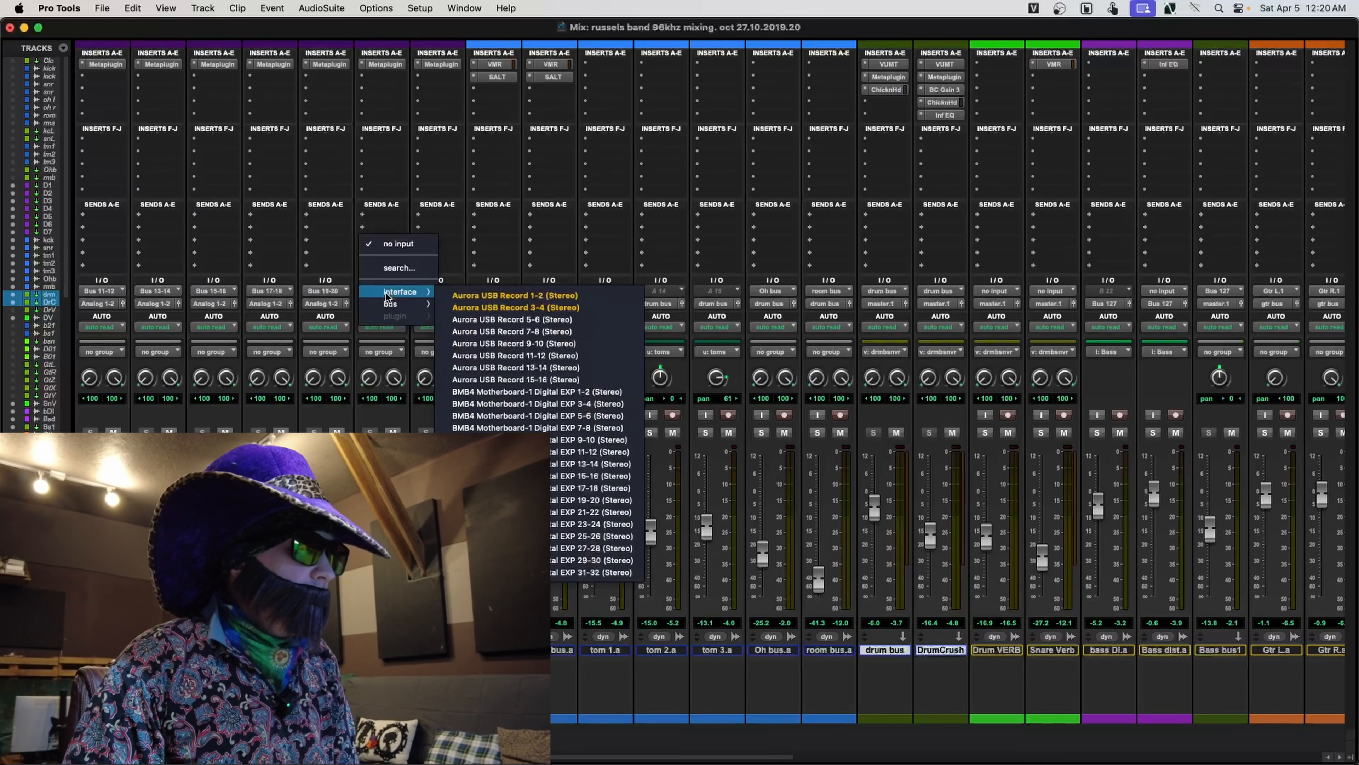
type("21")
left_click(443, 319)
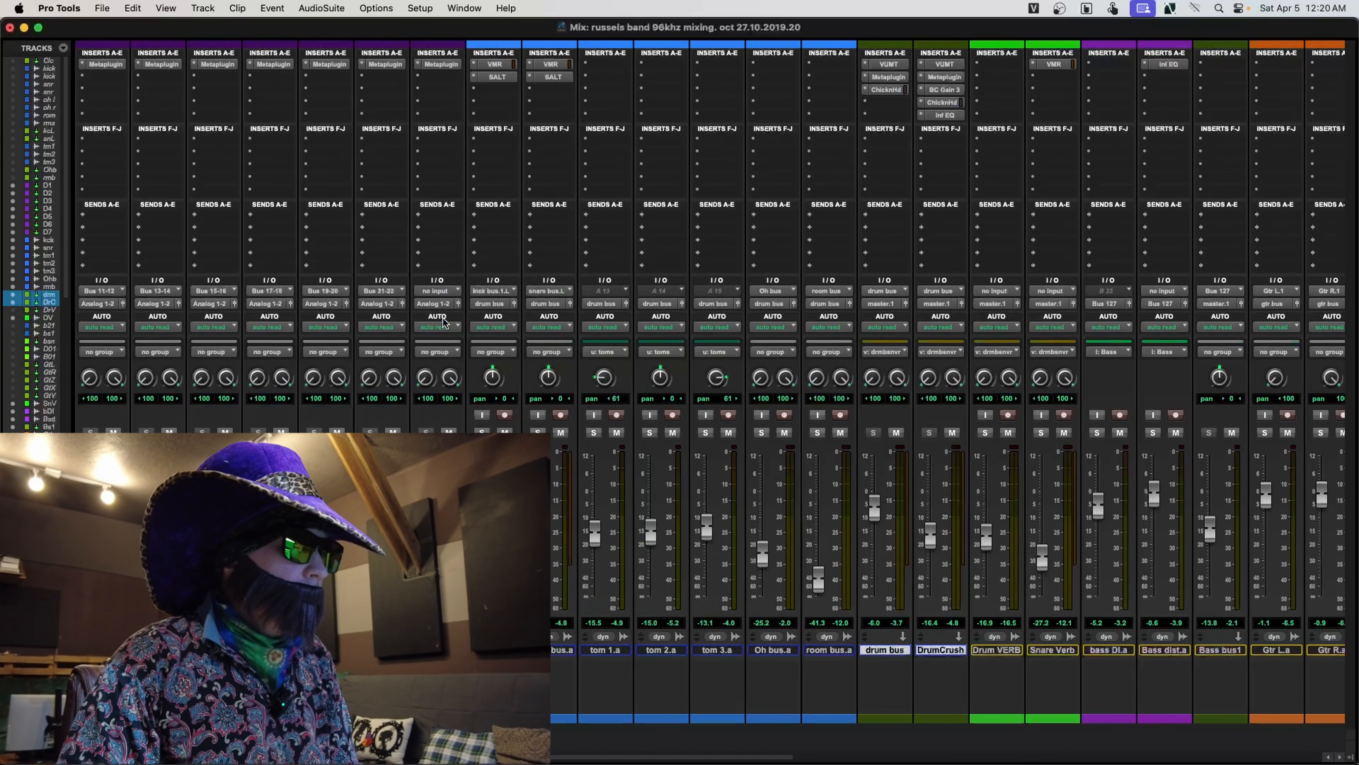
left_click(442, 292)
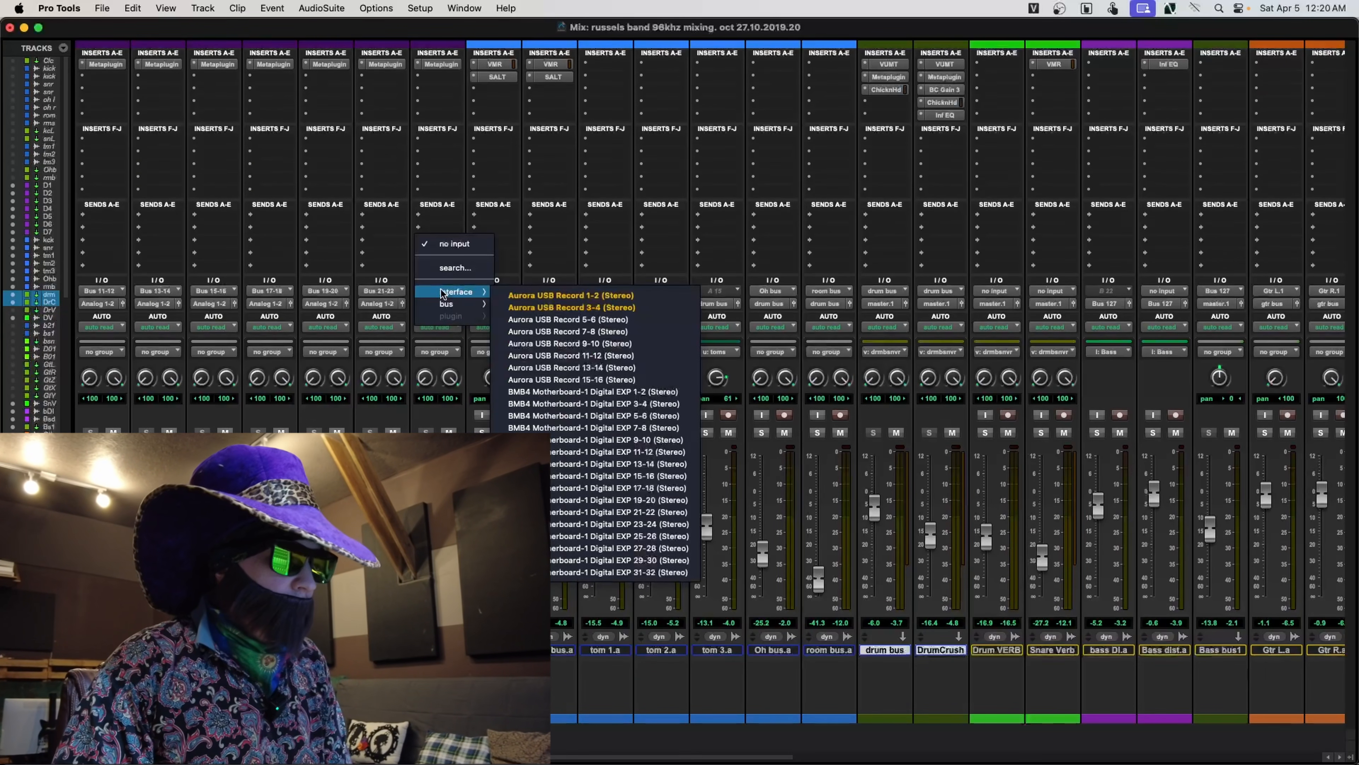
type("23")
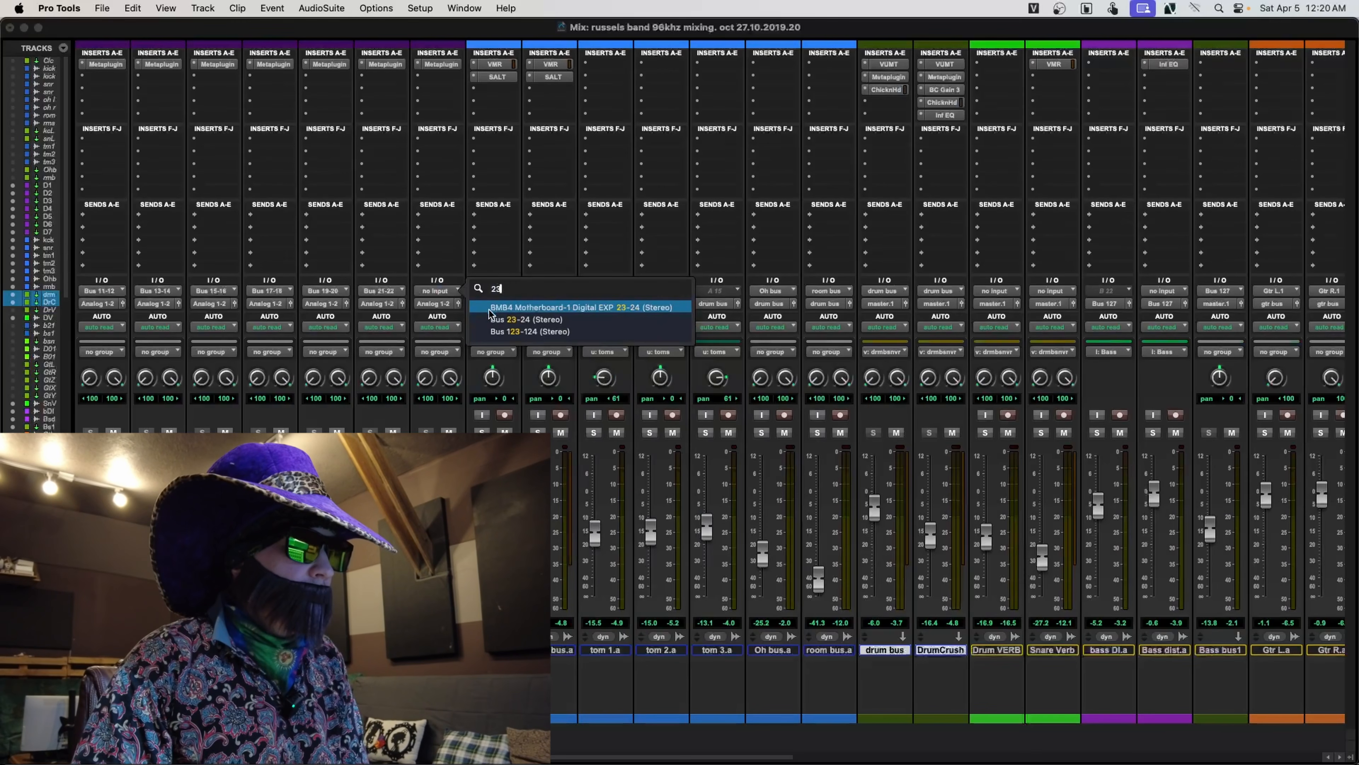
left_click(506, 321)
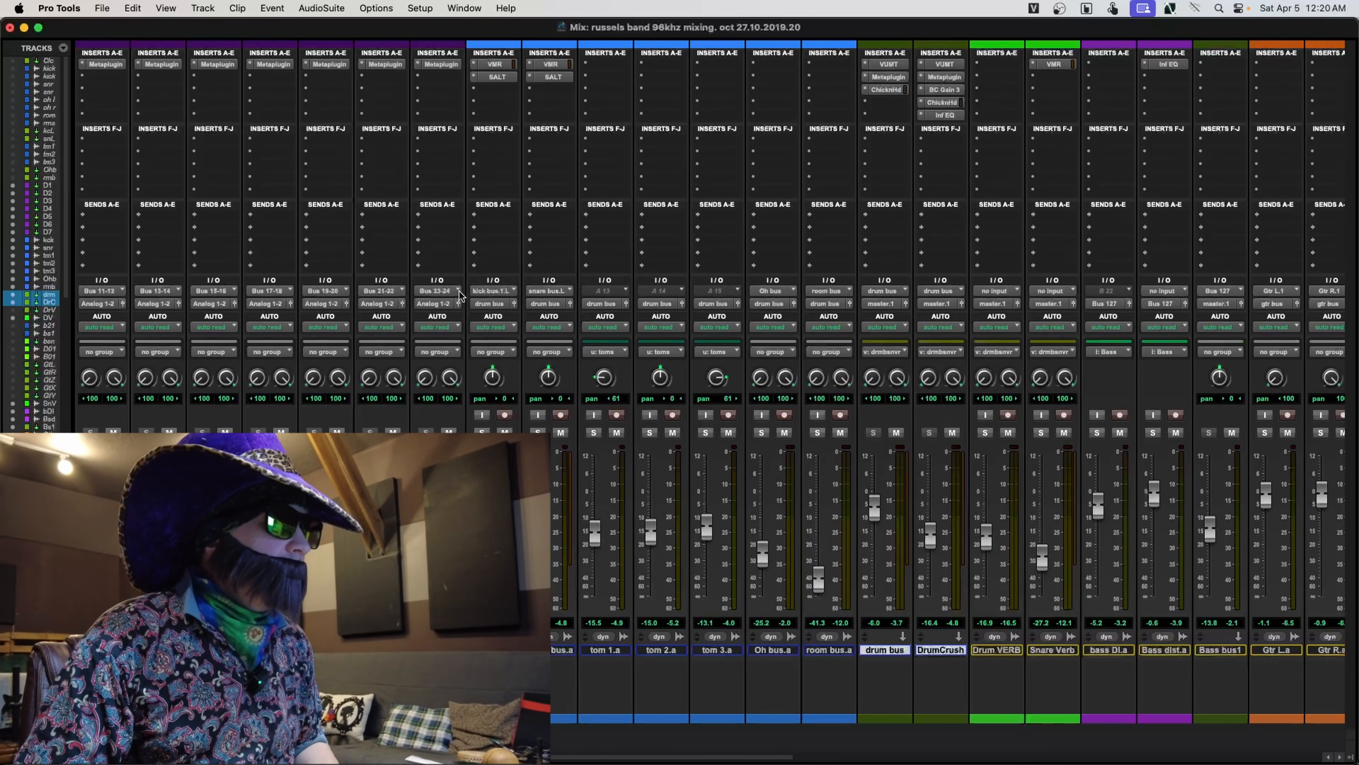
- Route the kick bus track's output to Bus 11-12 and the snare bus track's output to Bus 13-14, both stereo
left_click(489, 304)
type("11")
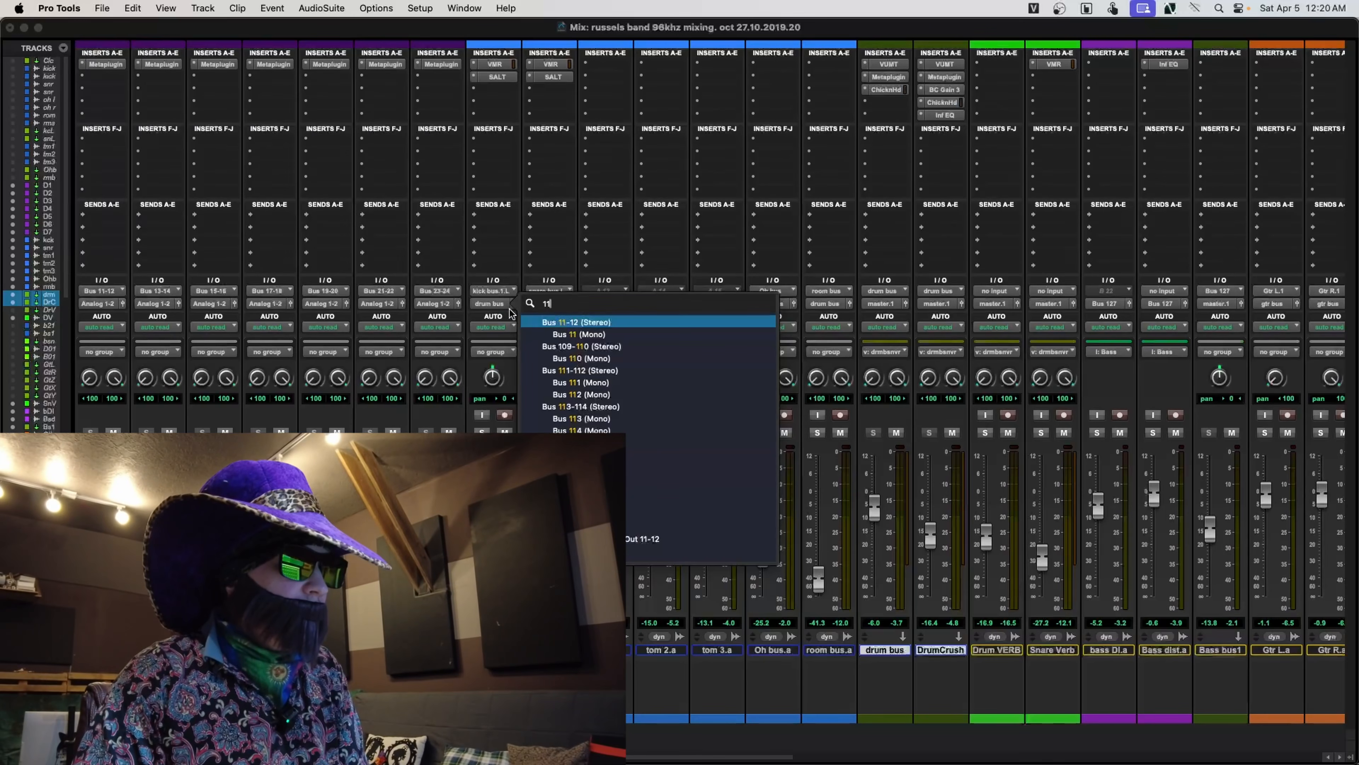
key("Return")
left_click(546, 304)
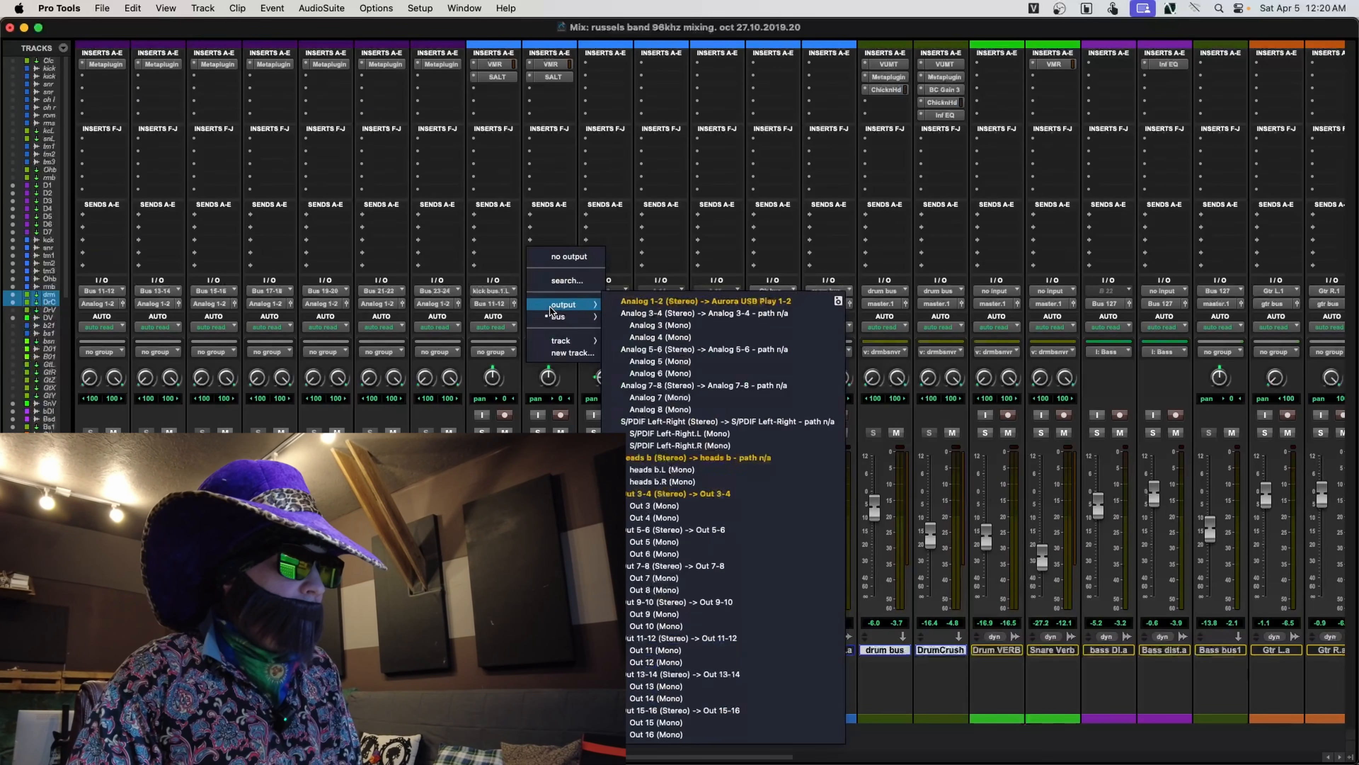
type("163")
key("BackSpace")
key("BackSpace")
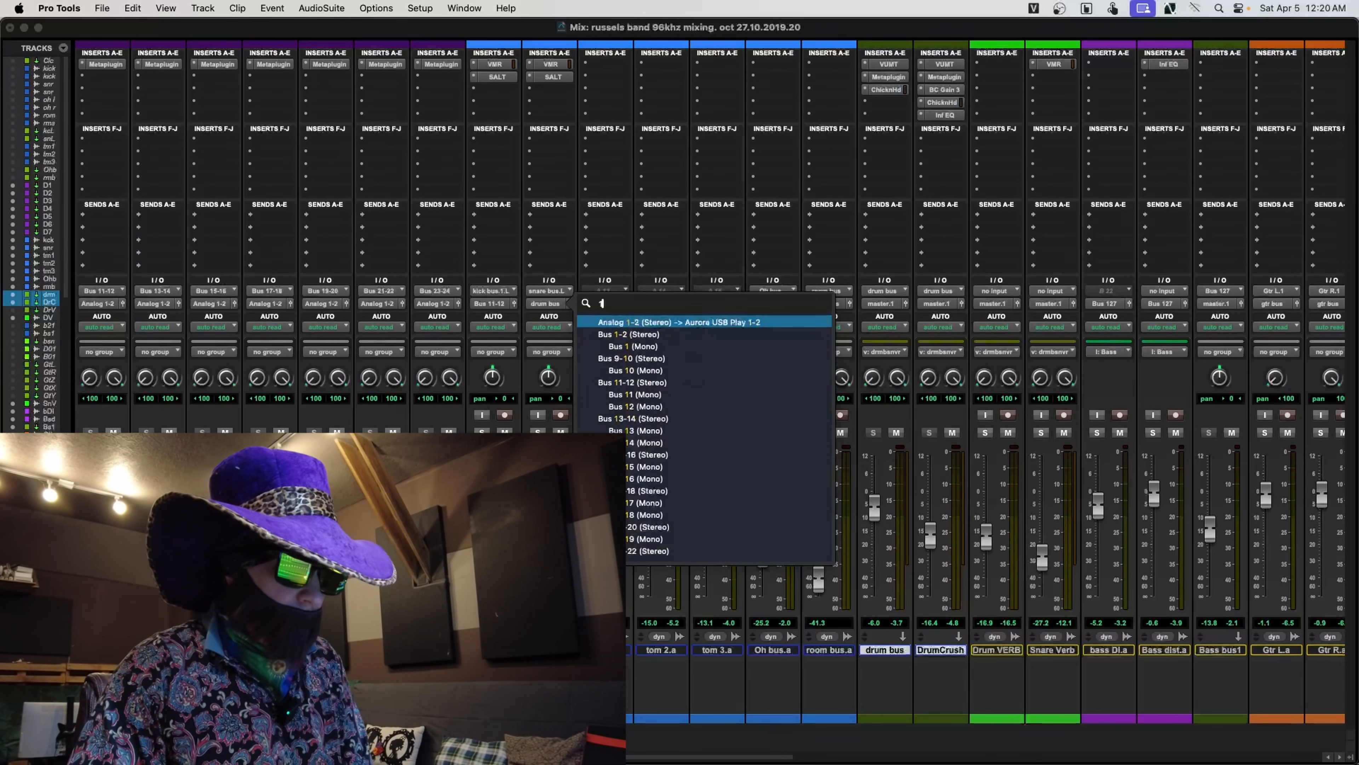
type("3")
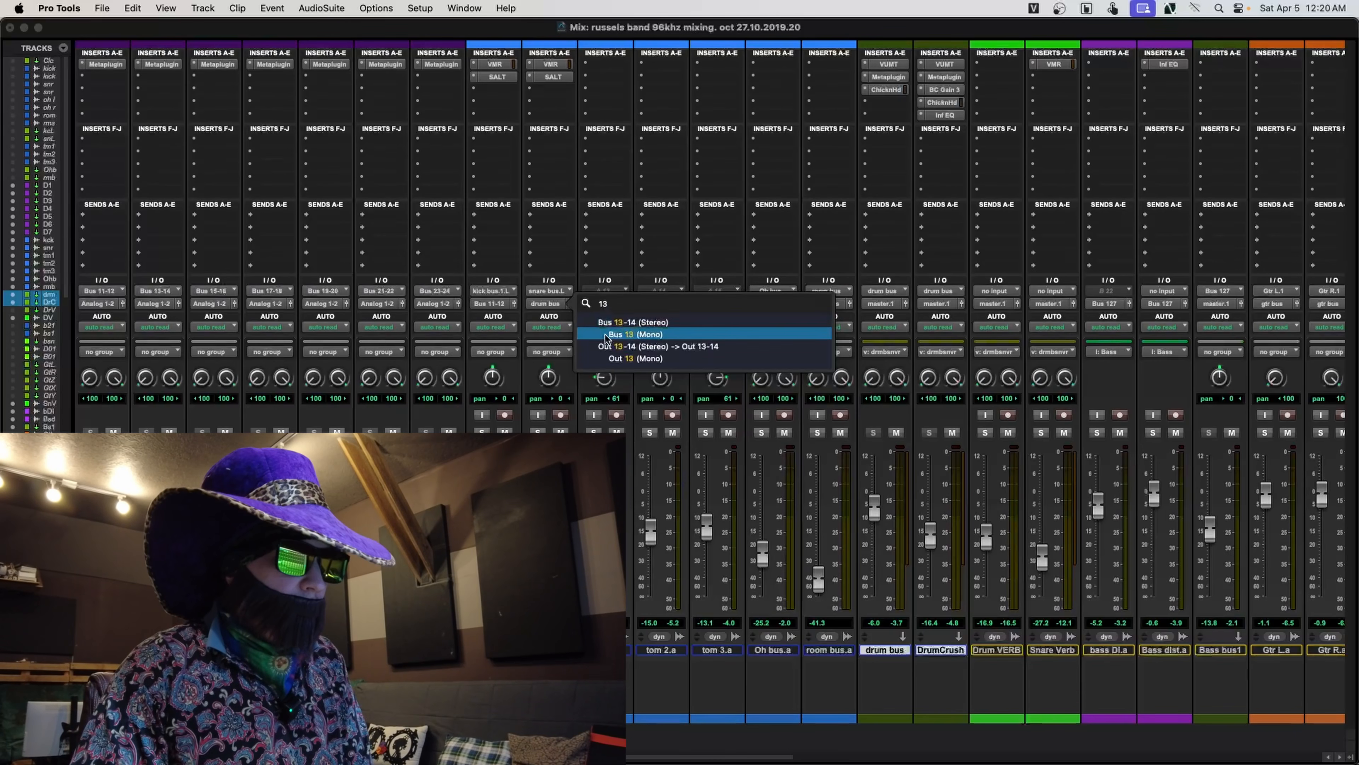
left_click(609, 322)
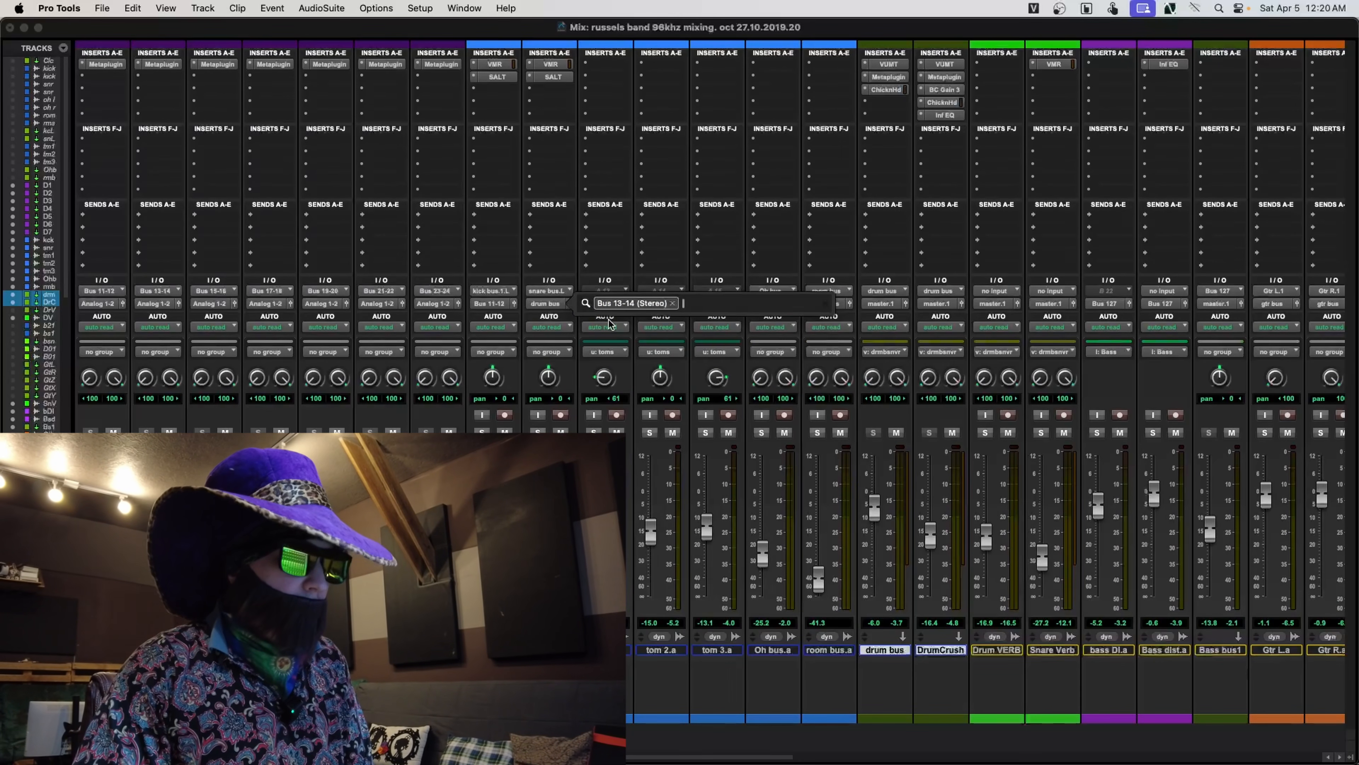
- Route the tom 1 track's output to Bus 15-16 and the tom 2 track's output to Bus 17-18
left_click(613, 304)
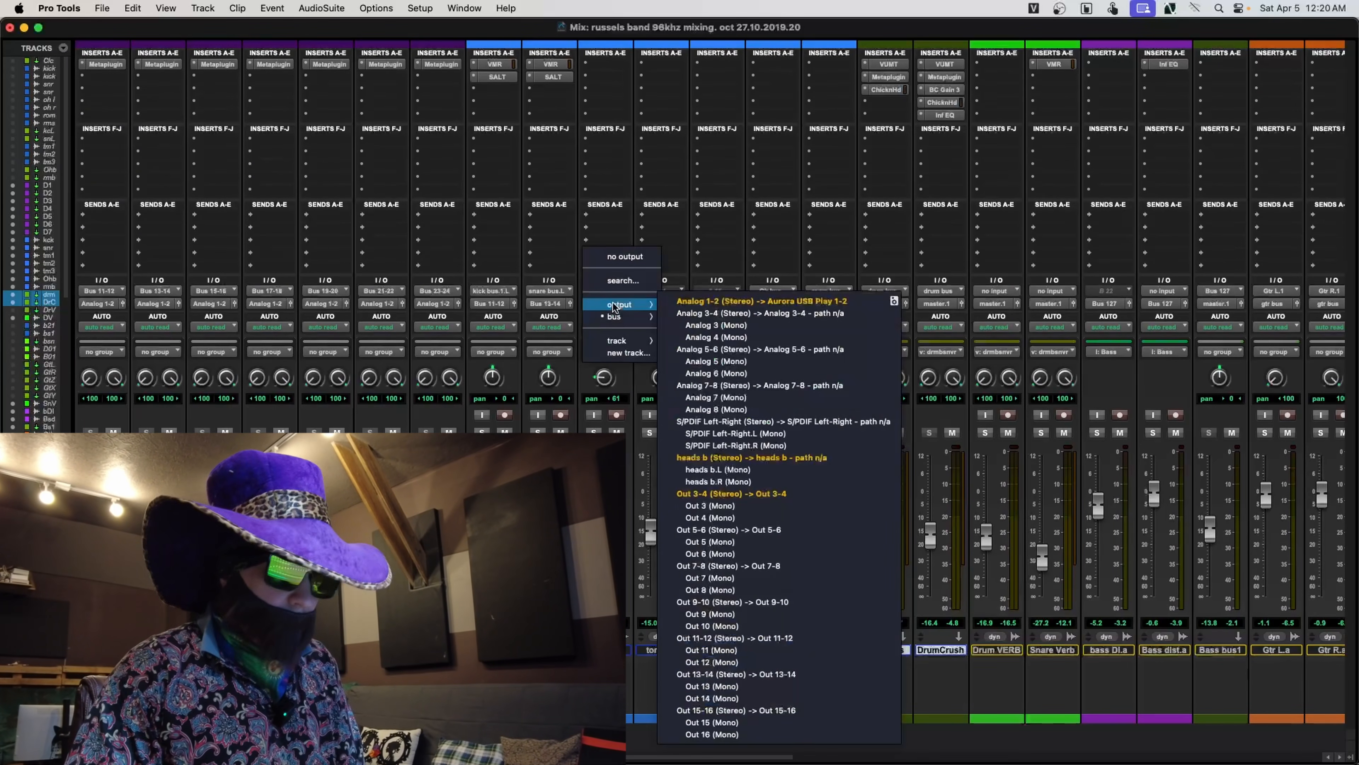
type("15")
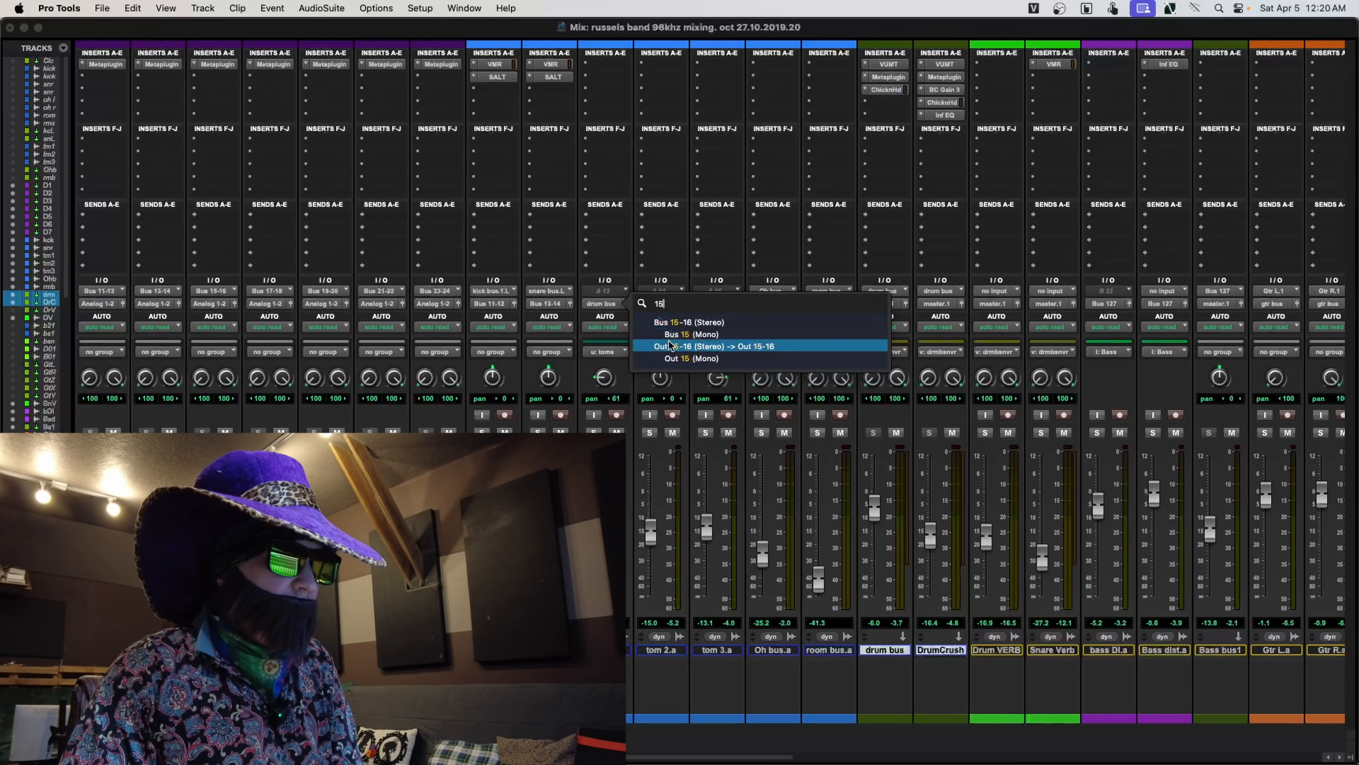
left_click(677, 323)
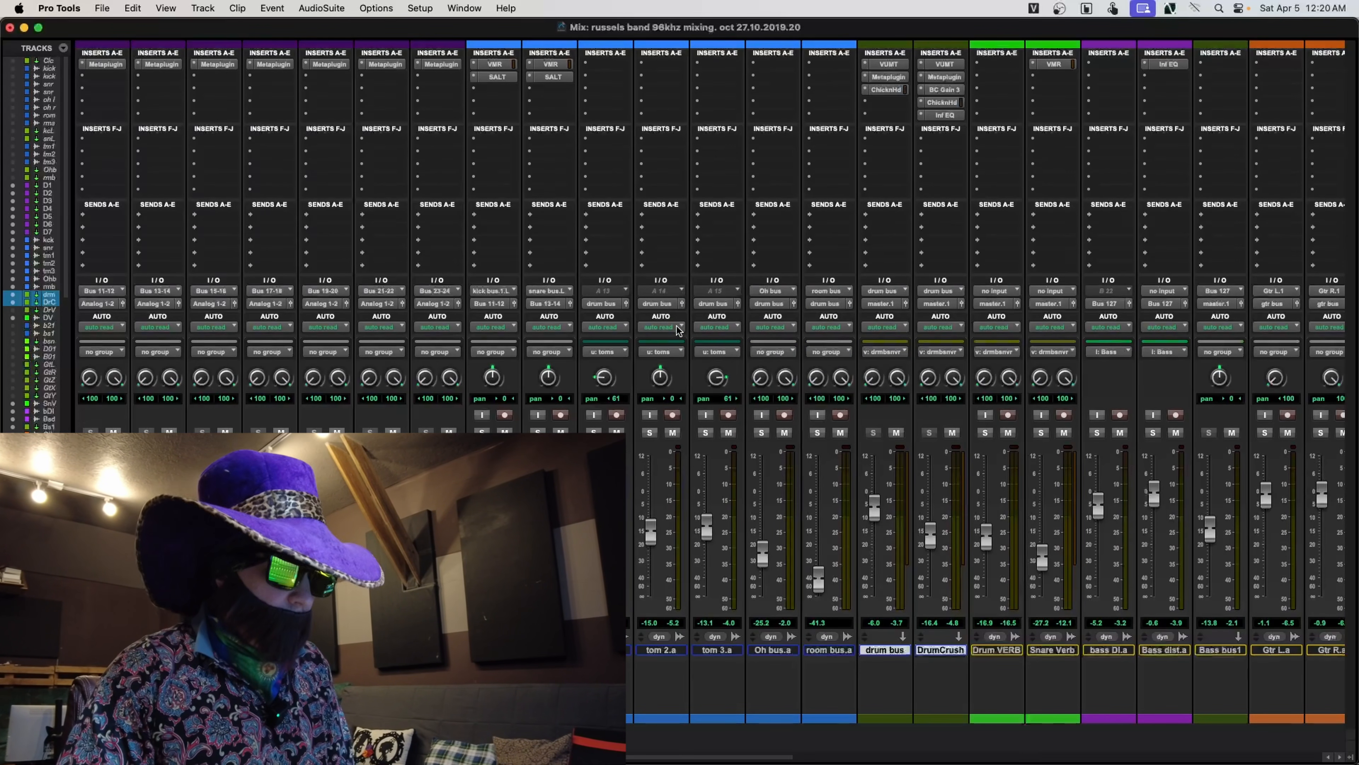
left_click(673, 305)
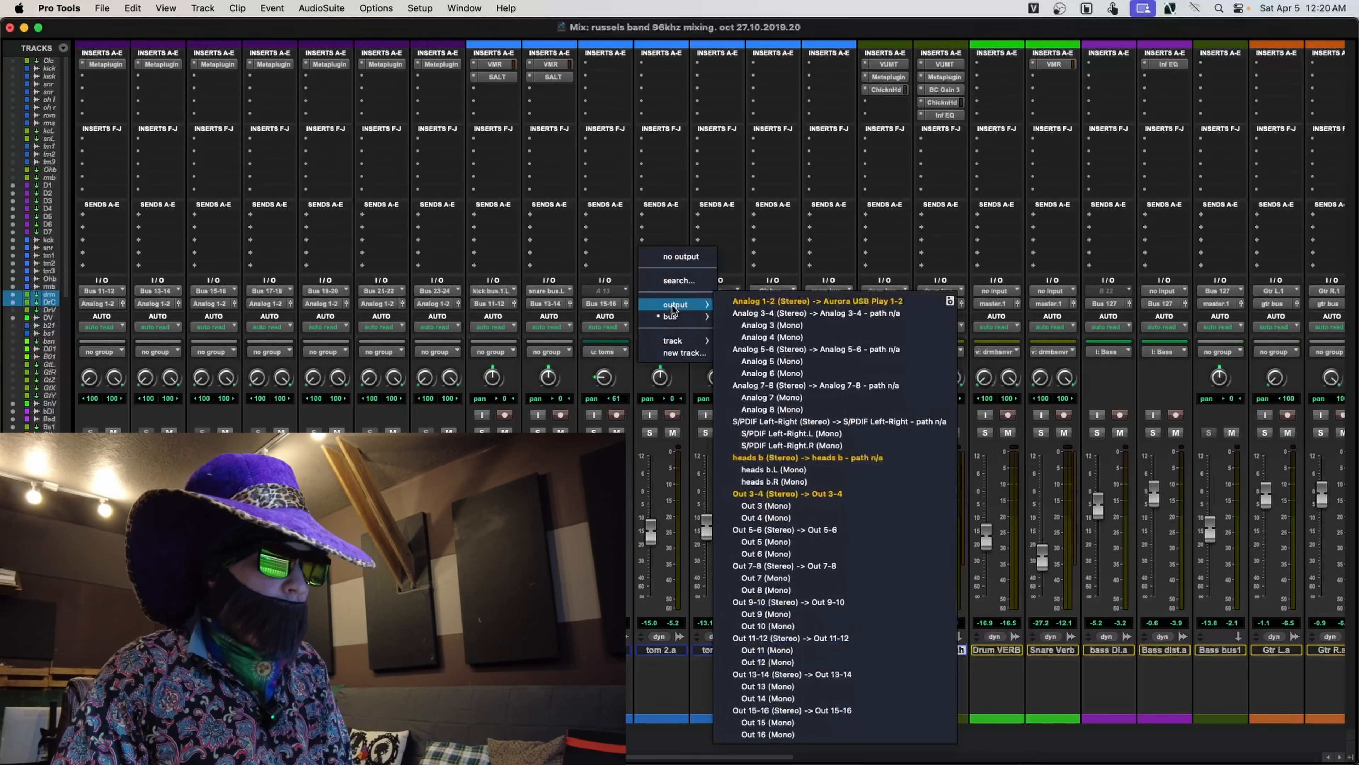
type("17-18 (Stereo")
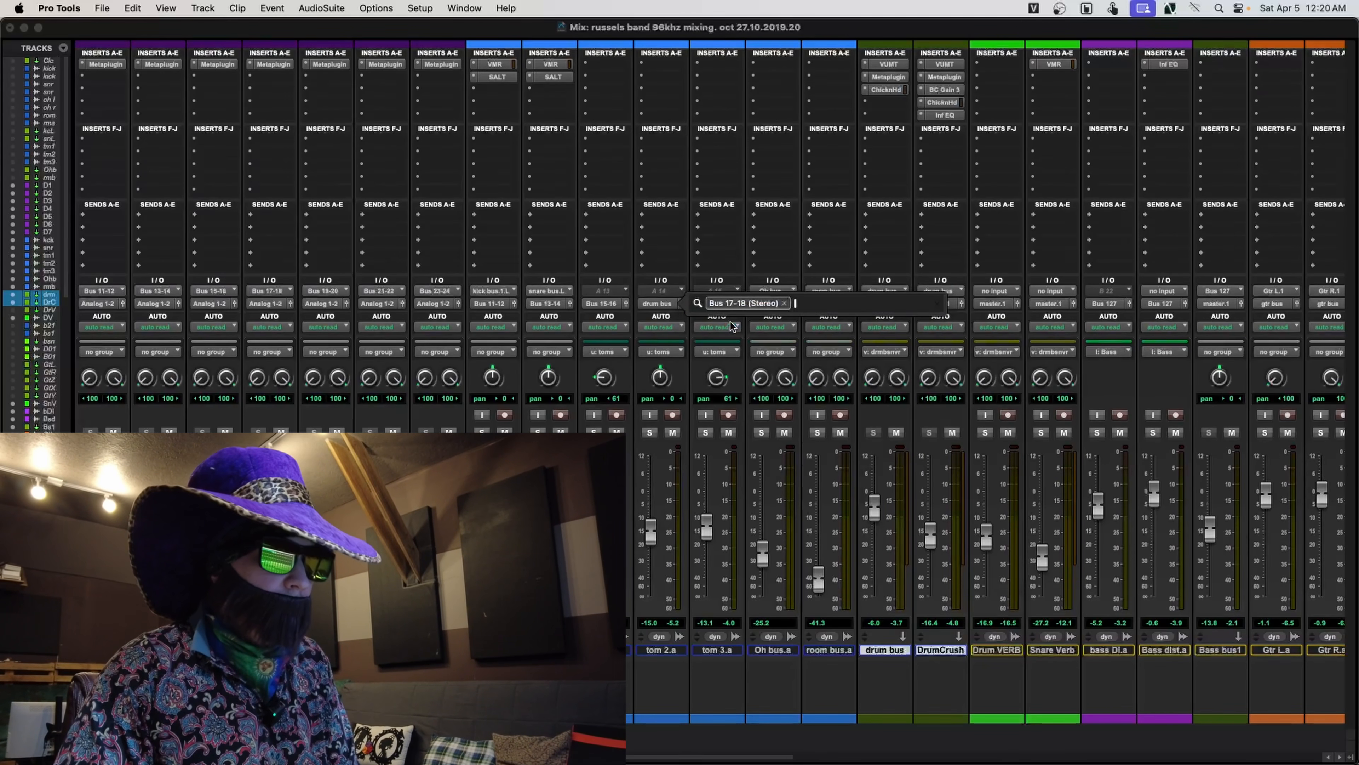
left_click(732, 323)
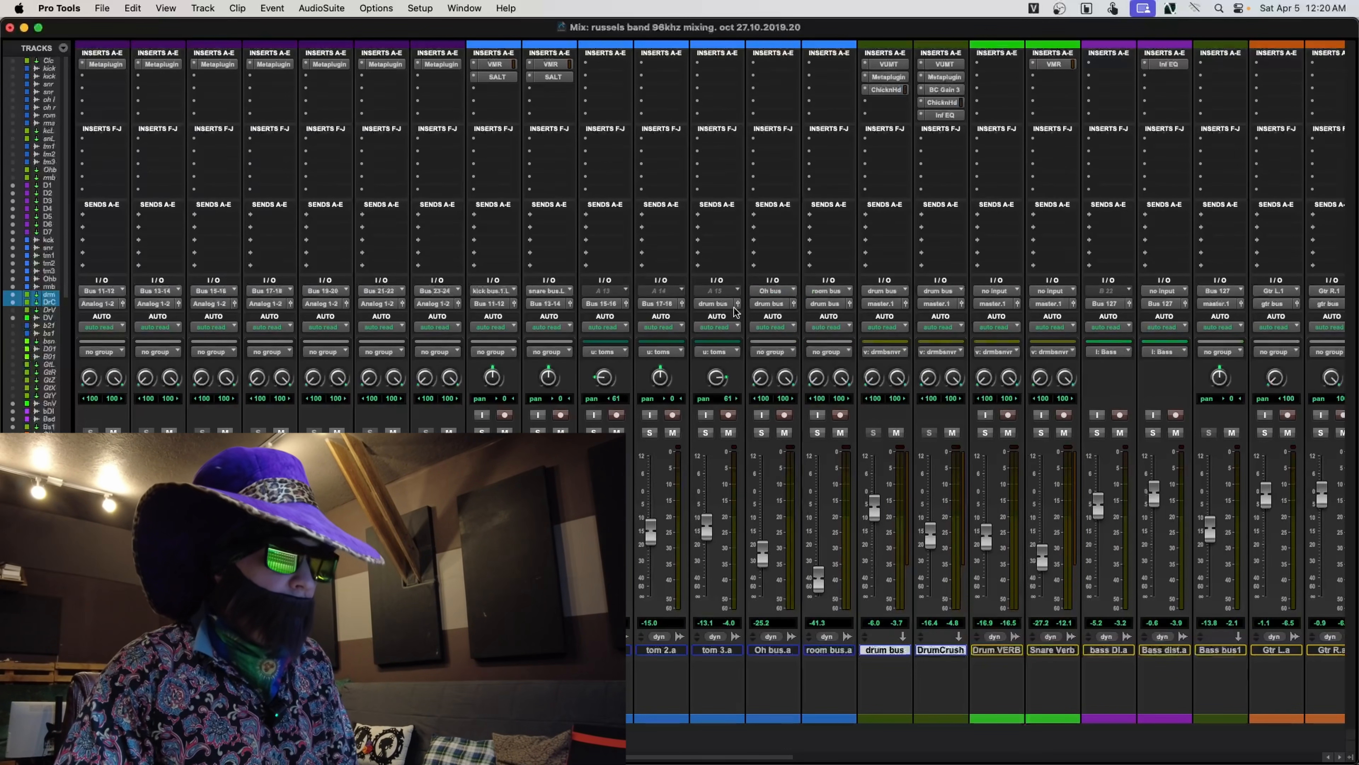
- Route the tom 3 track's output to Bus 19-20 and the overhead bus track's output to Bus 21-22
left_click(717, 303)
type("1")
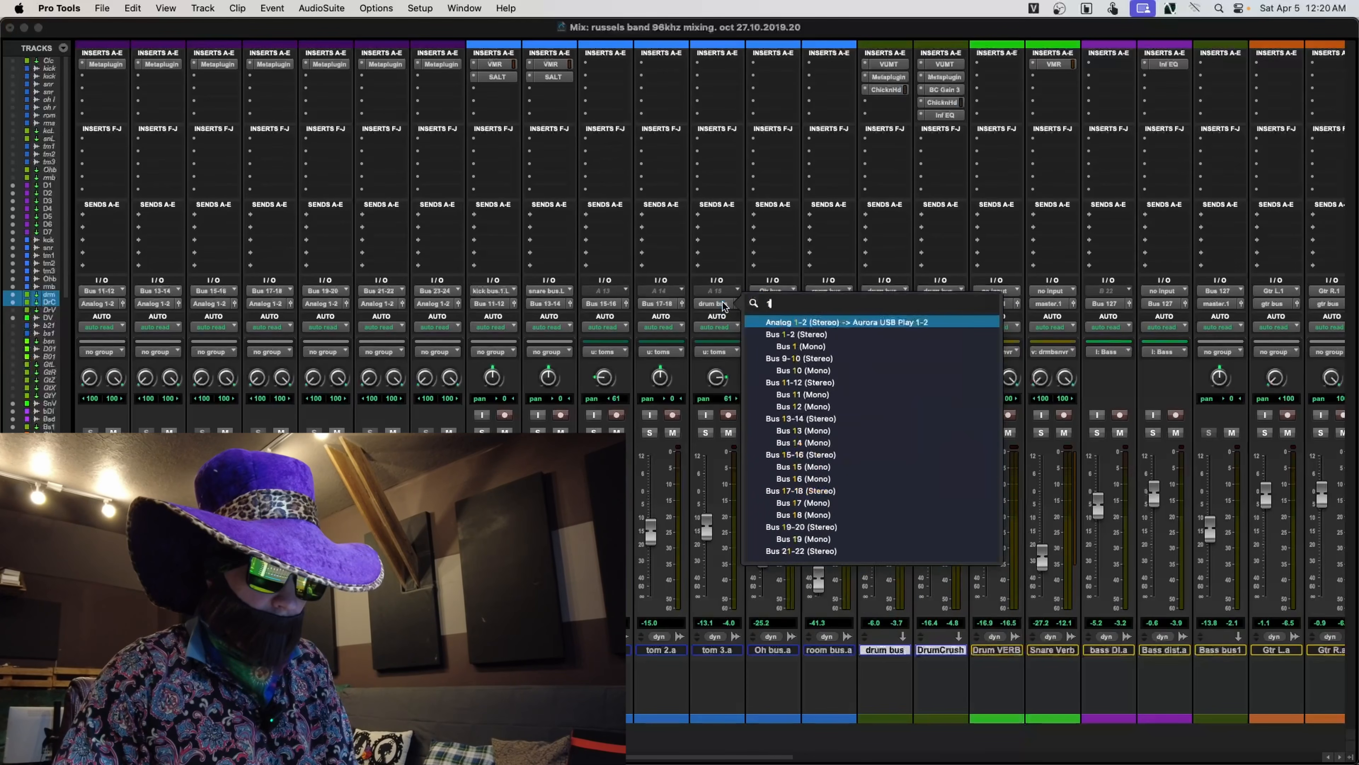
type("9")
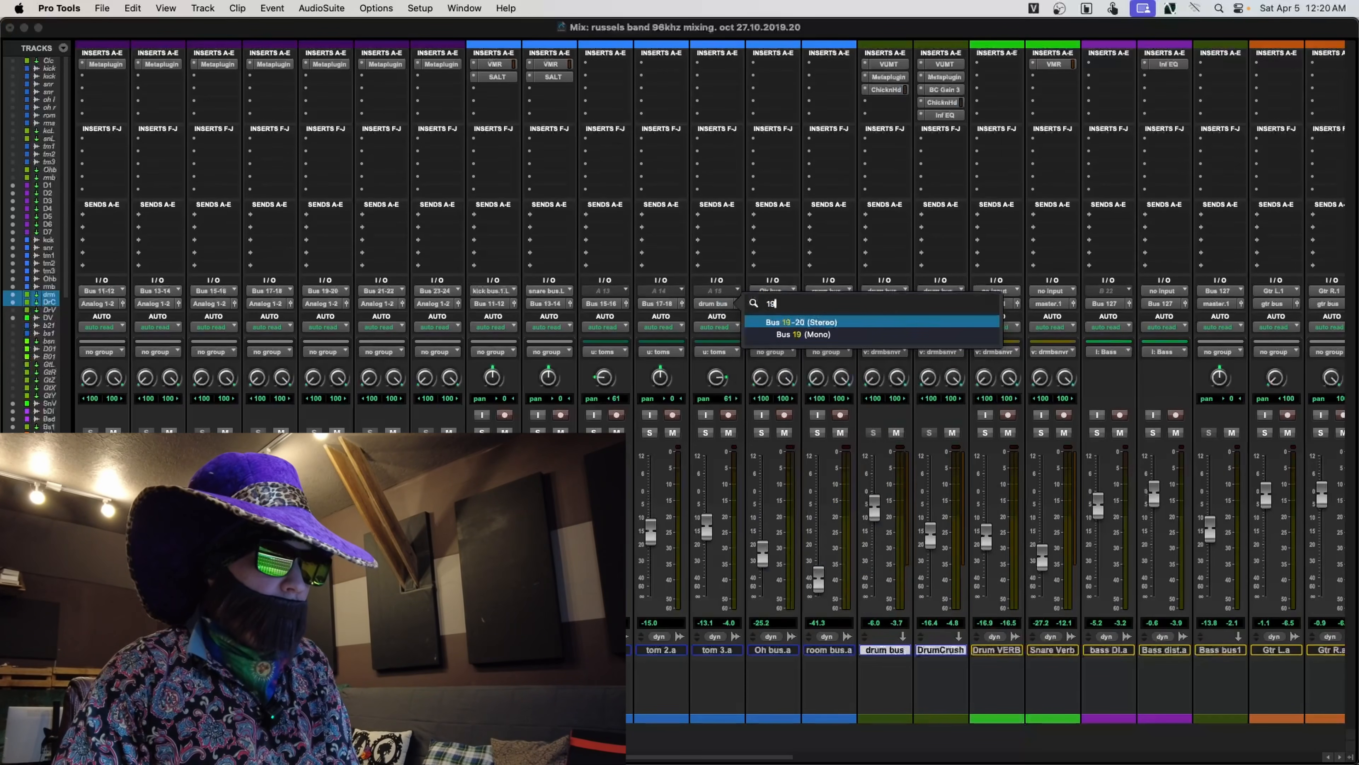
left_click(783, 322)
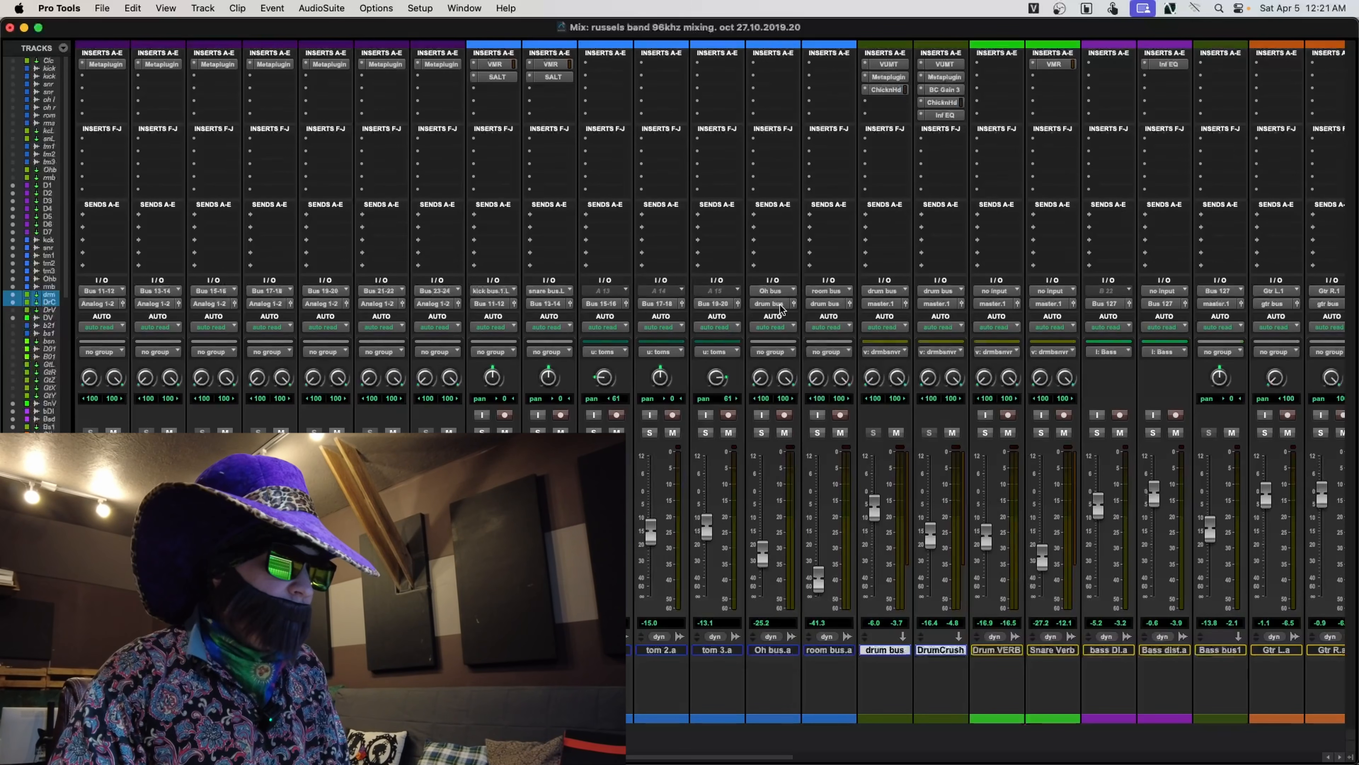
left_click(780, 307)
type("21")
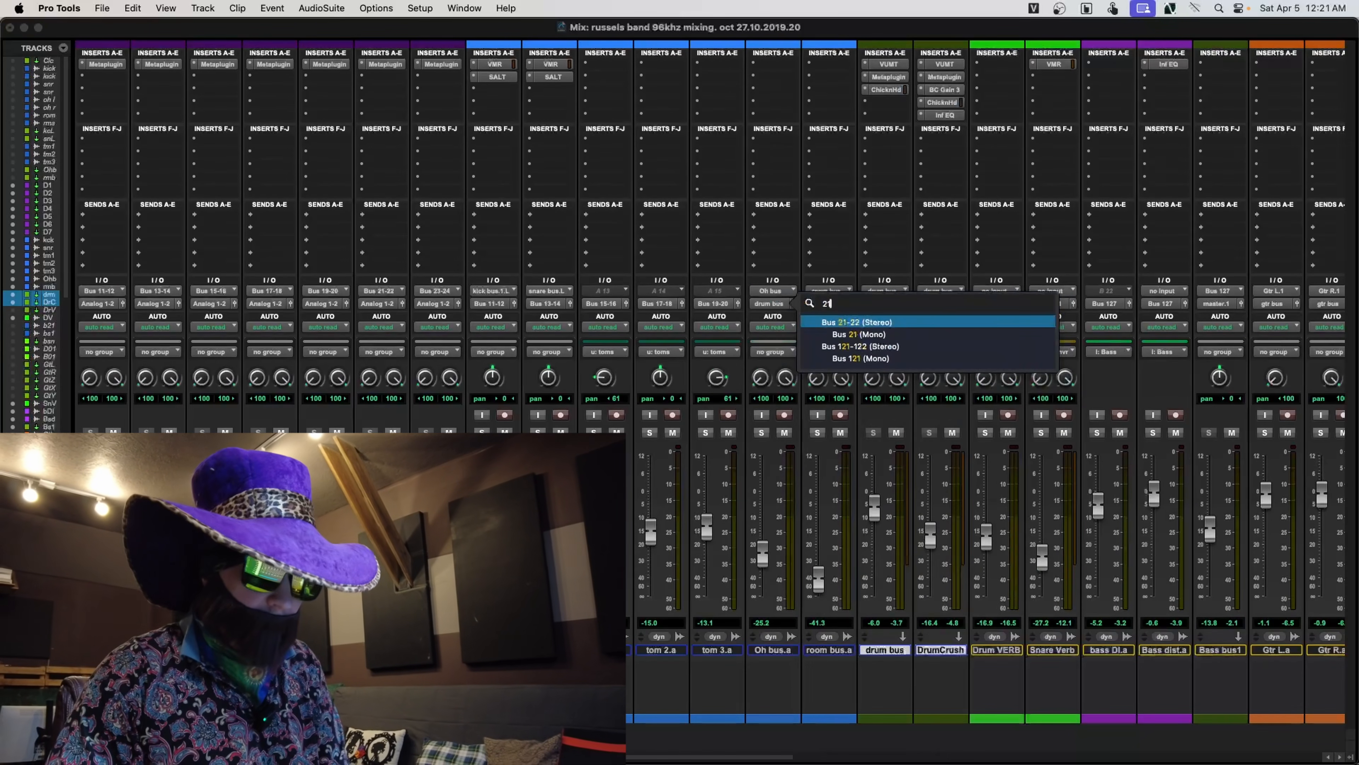
left_click(845, 324)
key("Return")
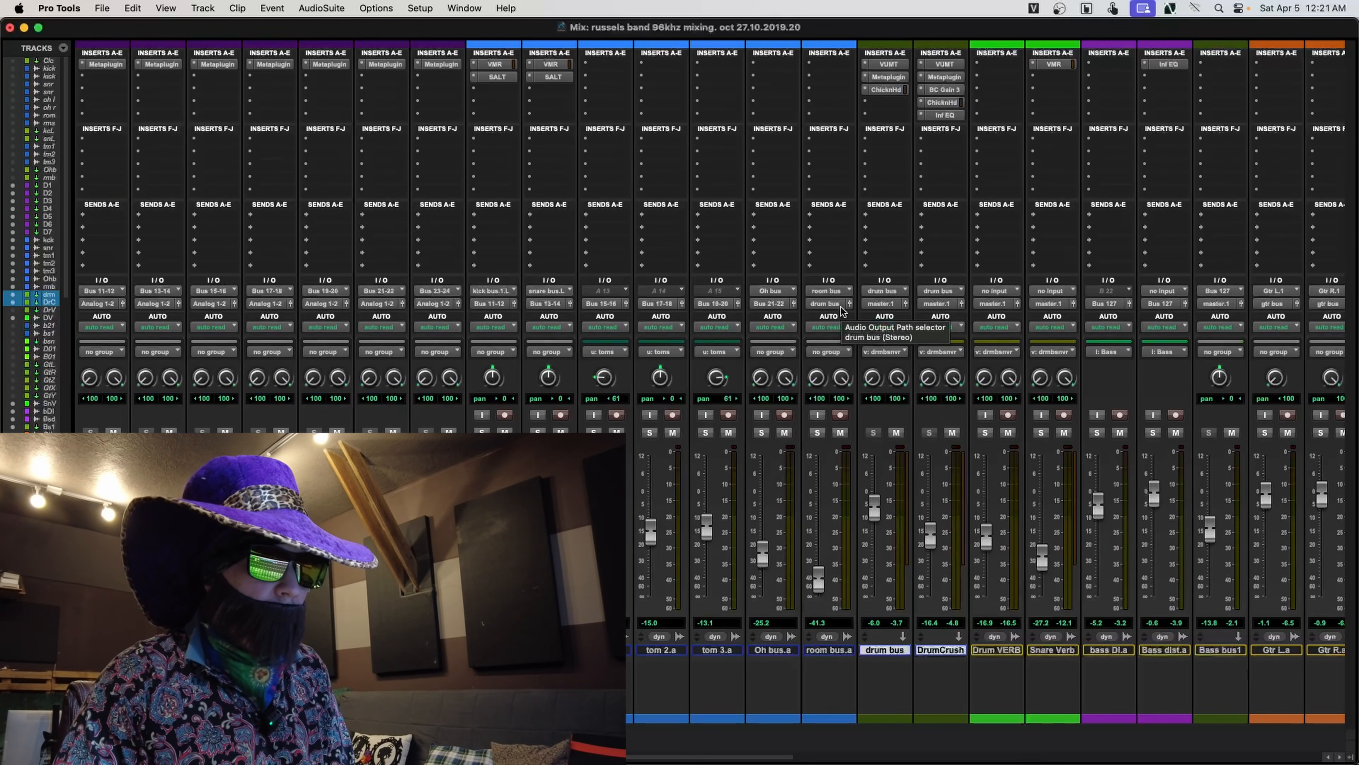
- Route the room bus track's output to the stereo Bus 23-24
left_click(841, 309)
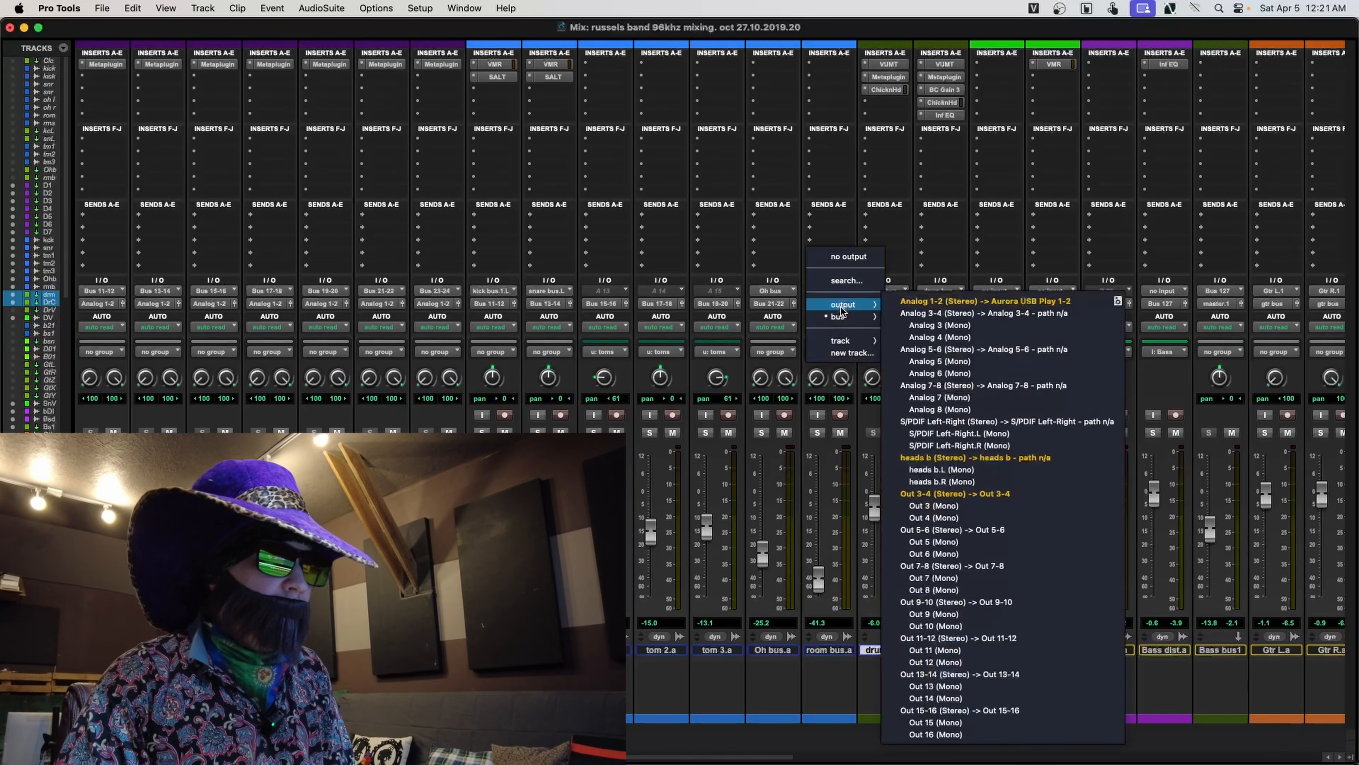
type("23")
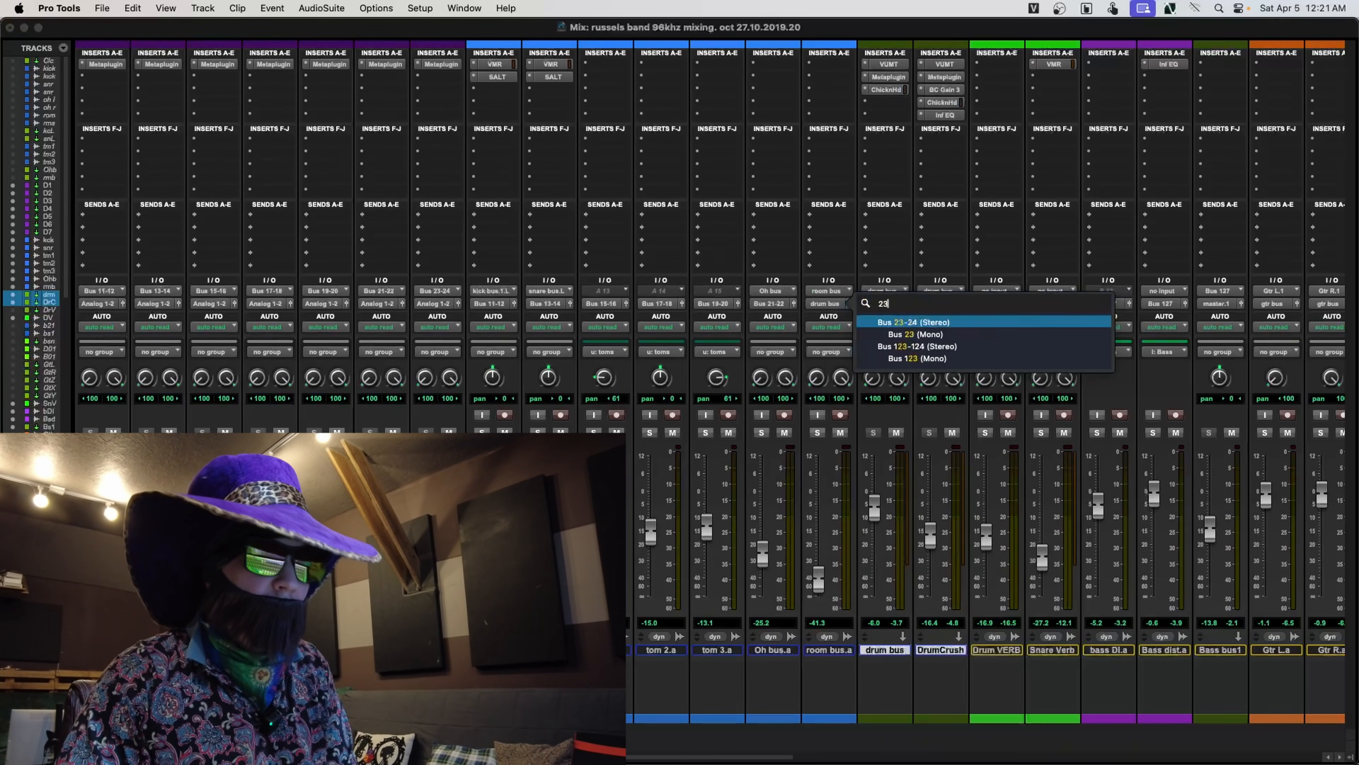
left_click(870, 322)
key("Return")
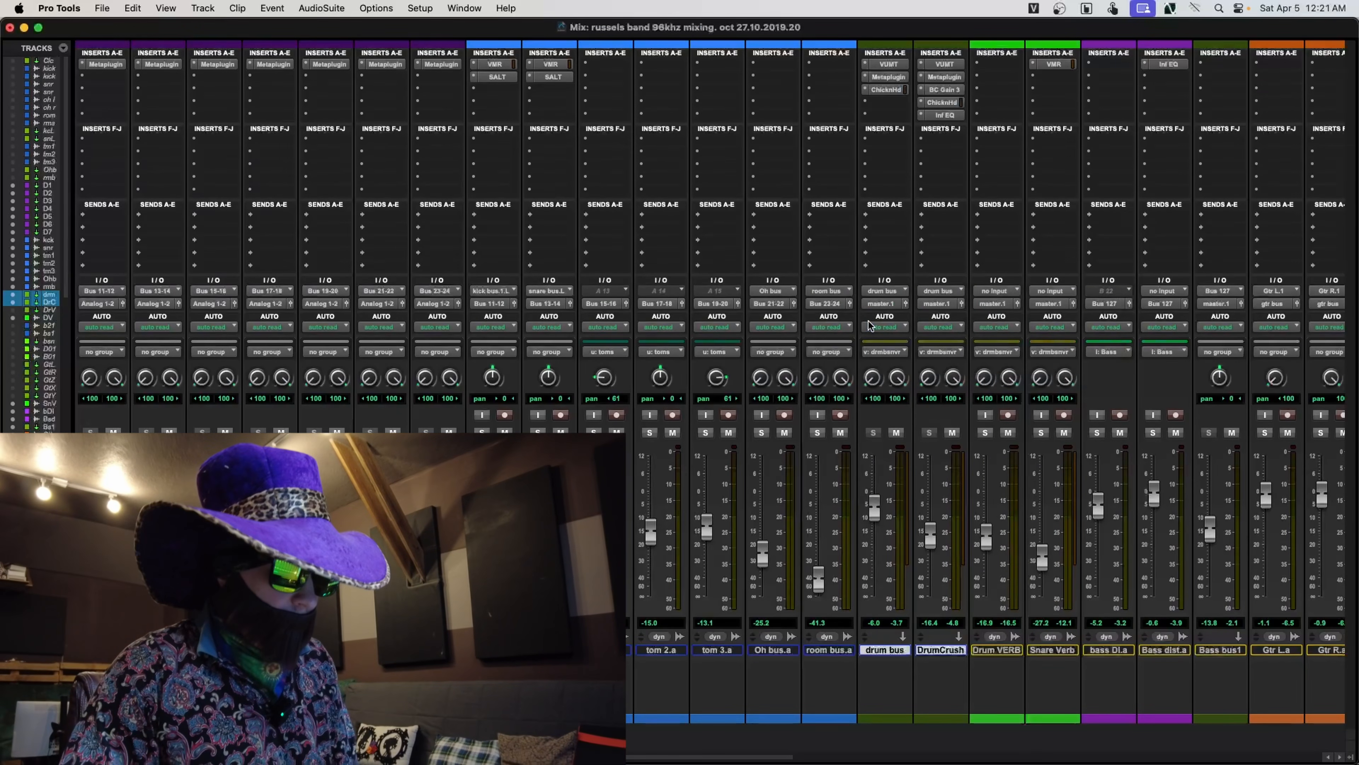
- Select all seven Drum Console tracks and set their outputs to the stereo drum bus together
left_click(494, 650)
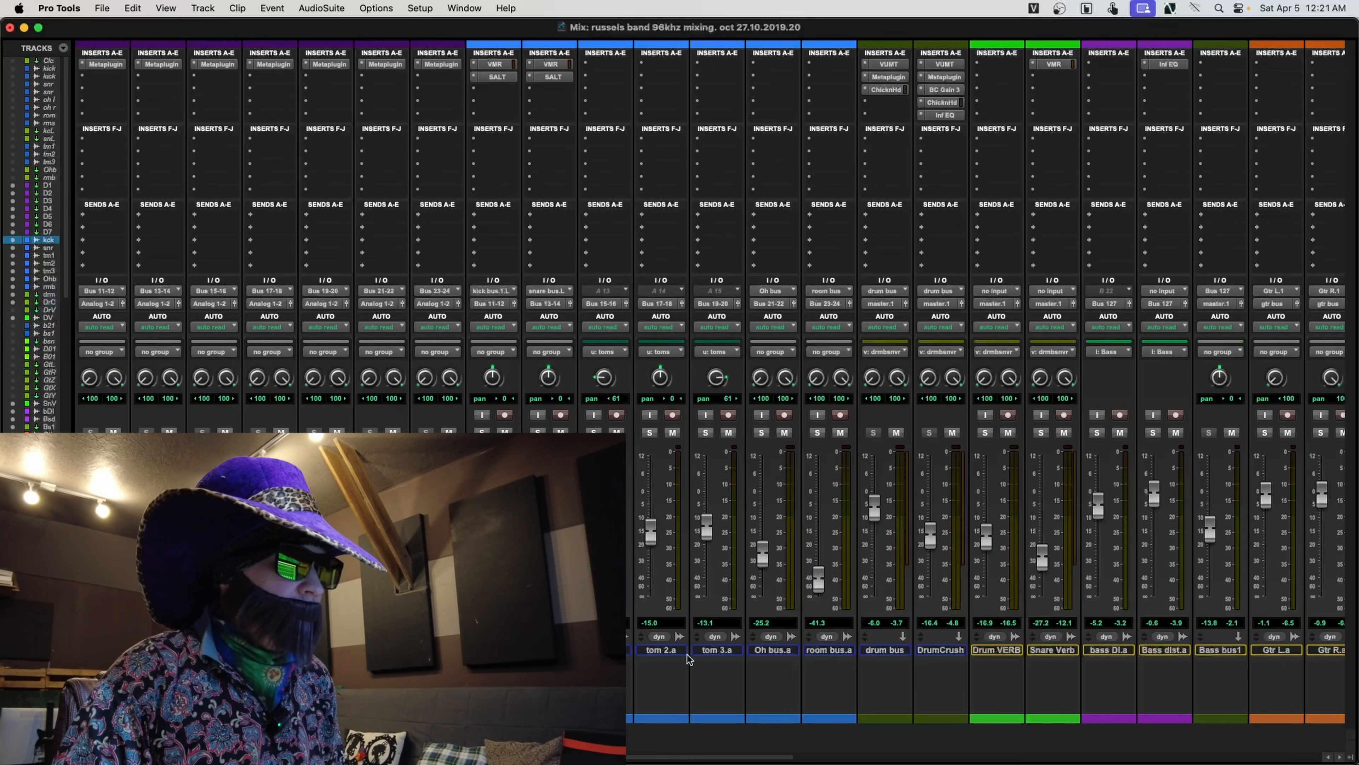
left_click(846, 650, "shift")
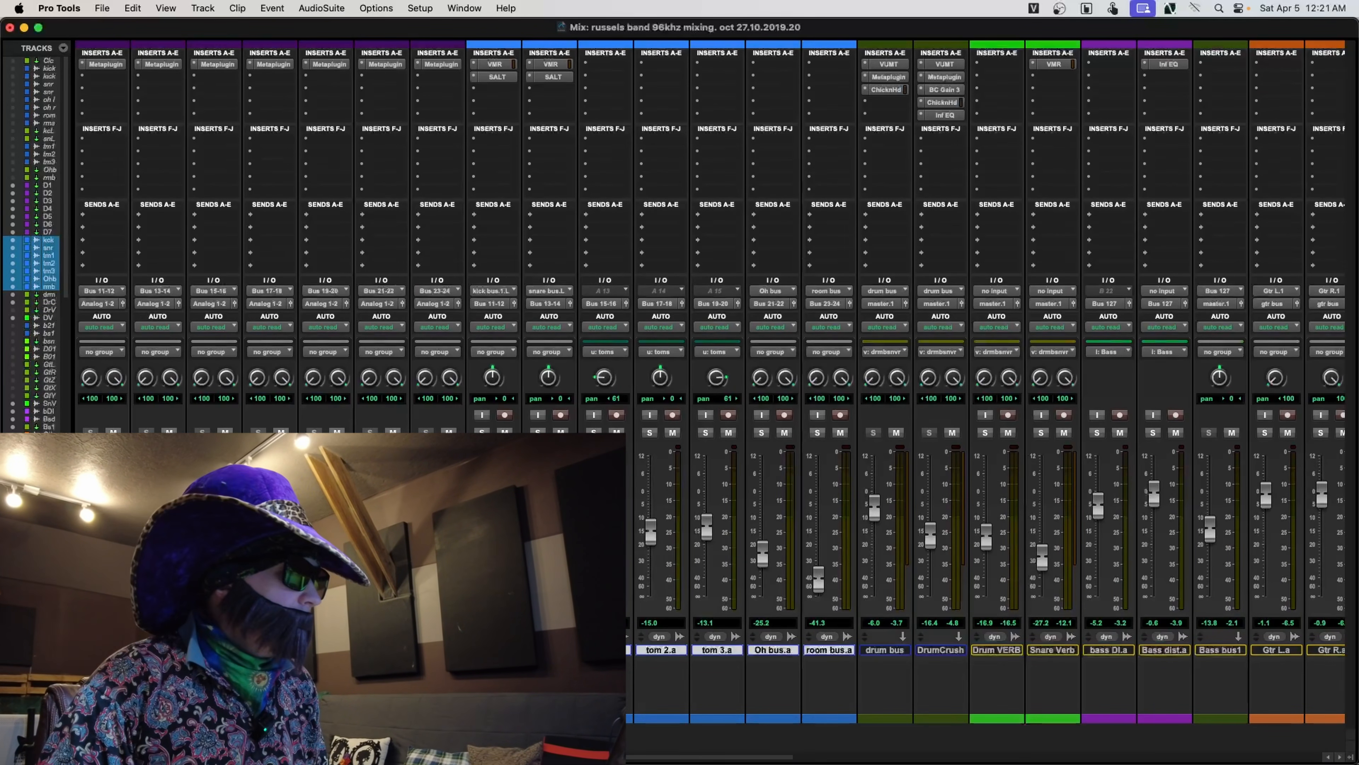
left_click(101, 650)
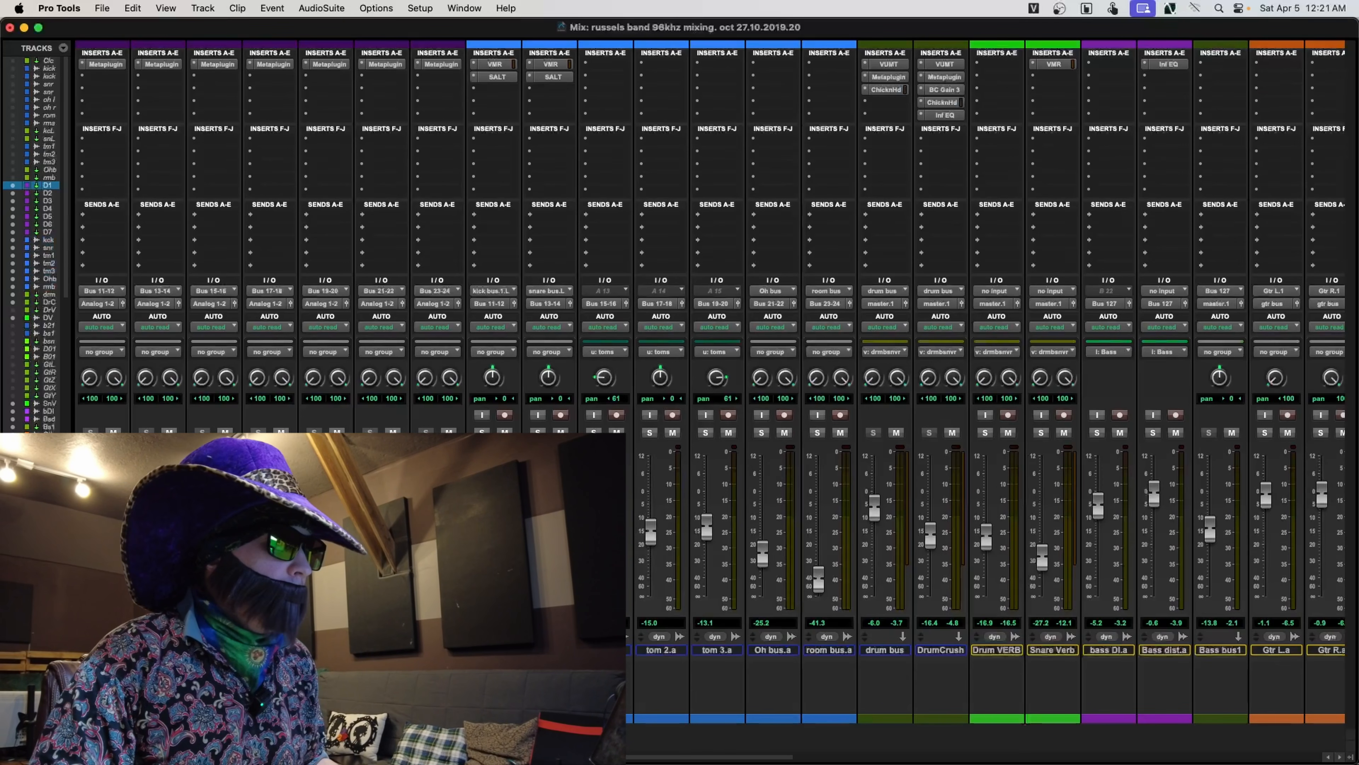
left_click(438, 649, "shift")
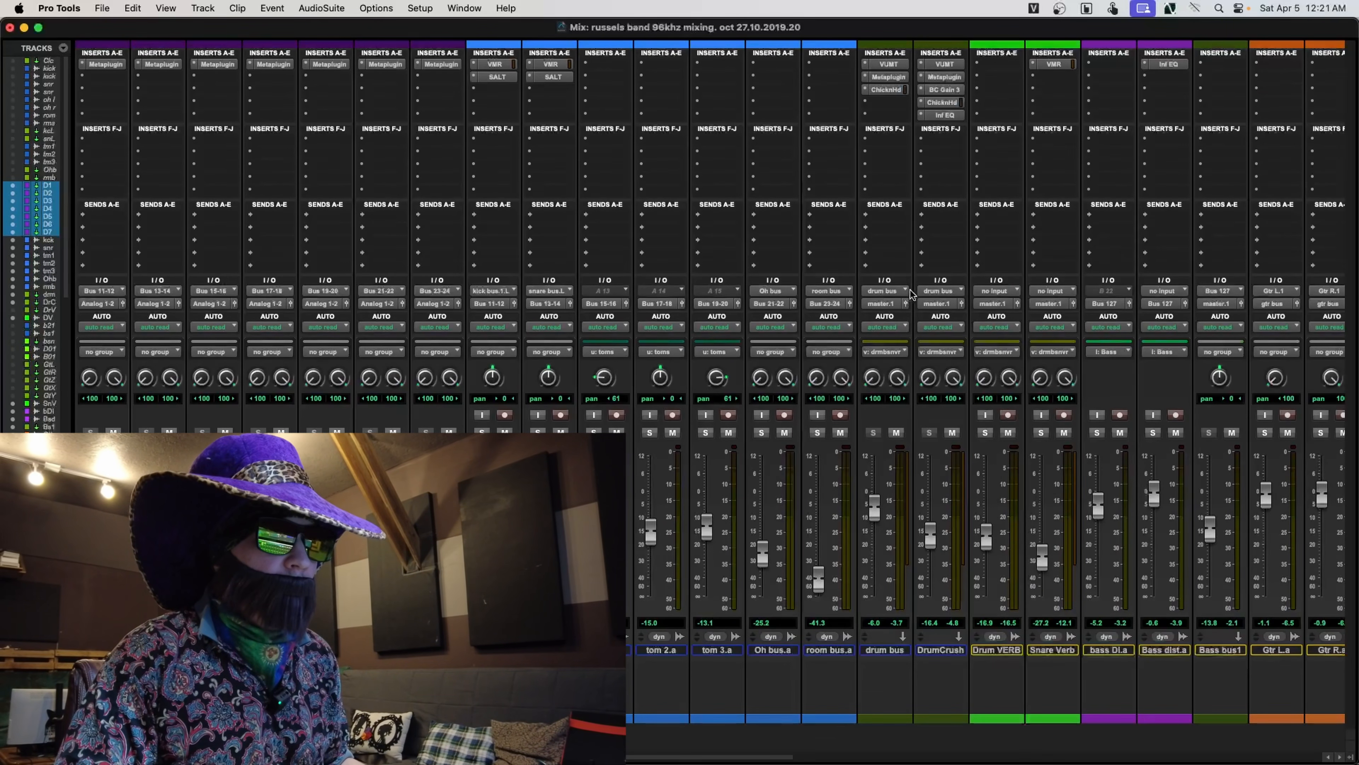
left_click(443, 304)
mouse_move(455, 316)
mouse_move(550, 333)
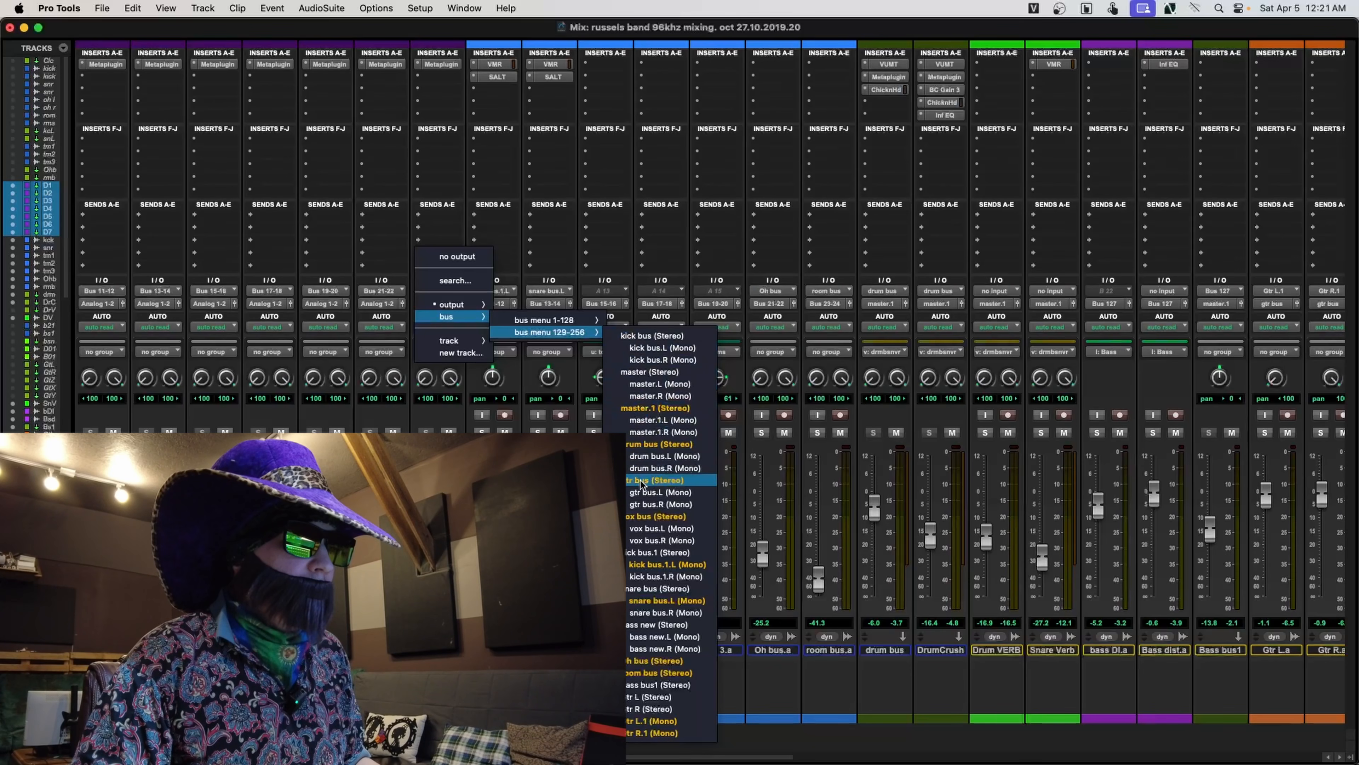
left_click(658, 444)
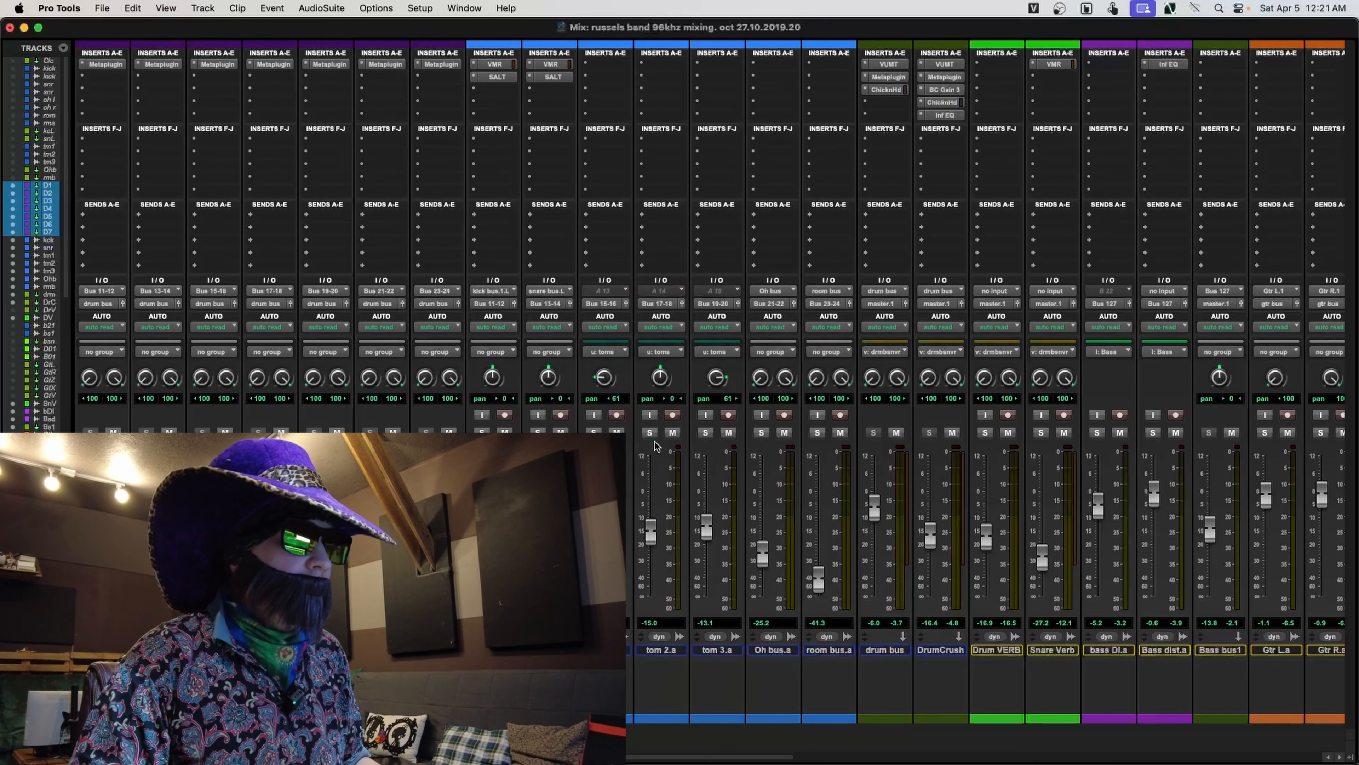
- Show the Edit window with reduced track heights and place the playback position at 00:00:49:03 in the first song
key("super+equal")
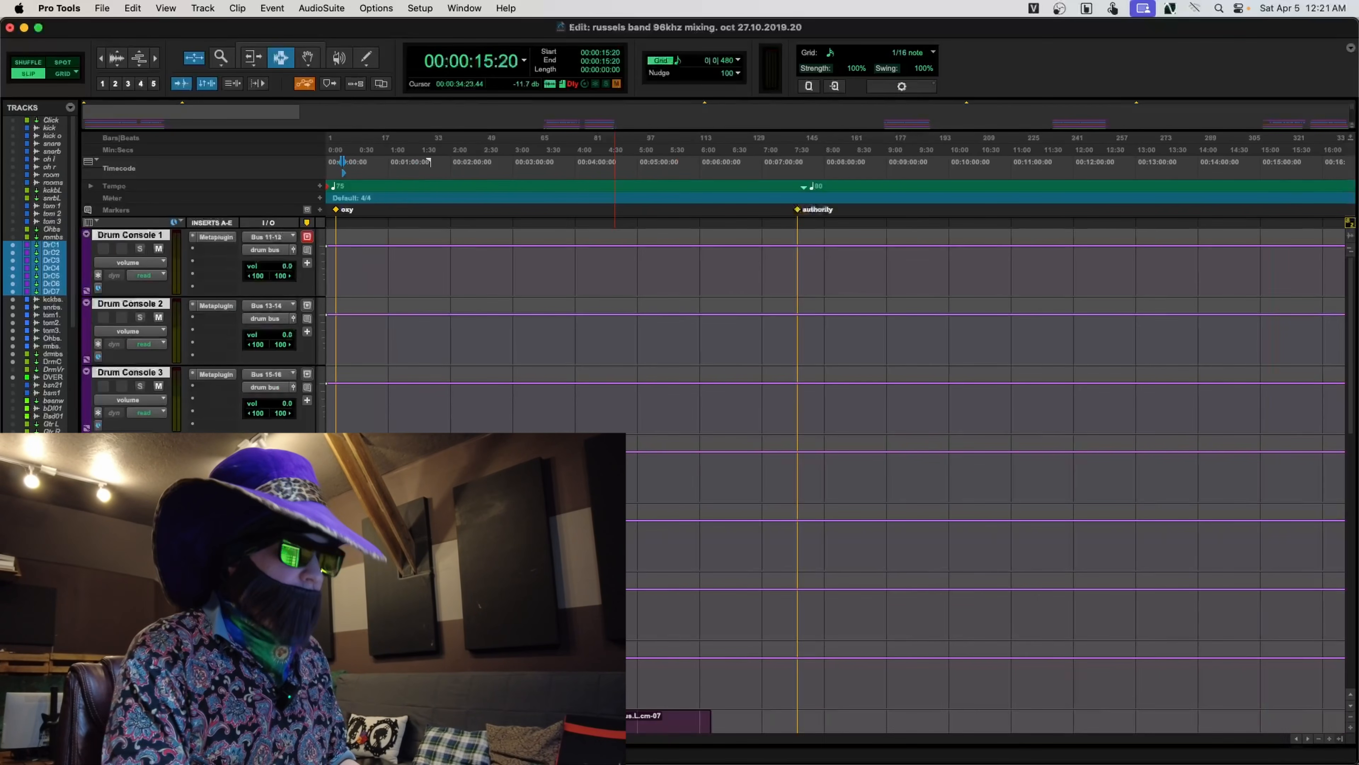
key("ctrl+alt+super+Down")
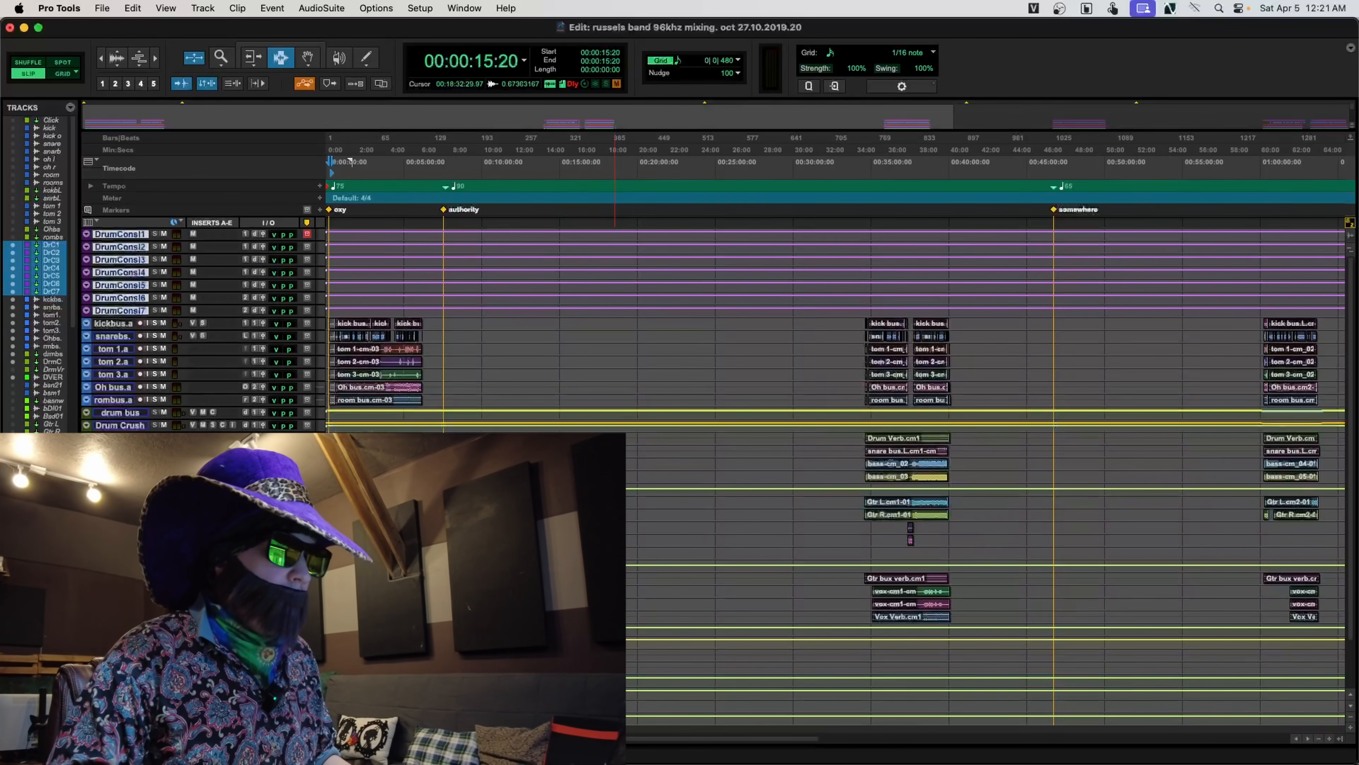
left_click(339, 371)
key("t")
key("t")
key("t")
key("t")
key("t")
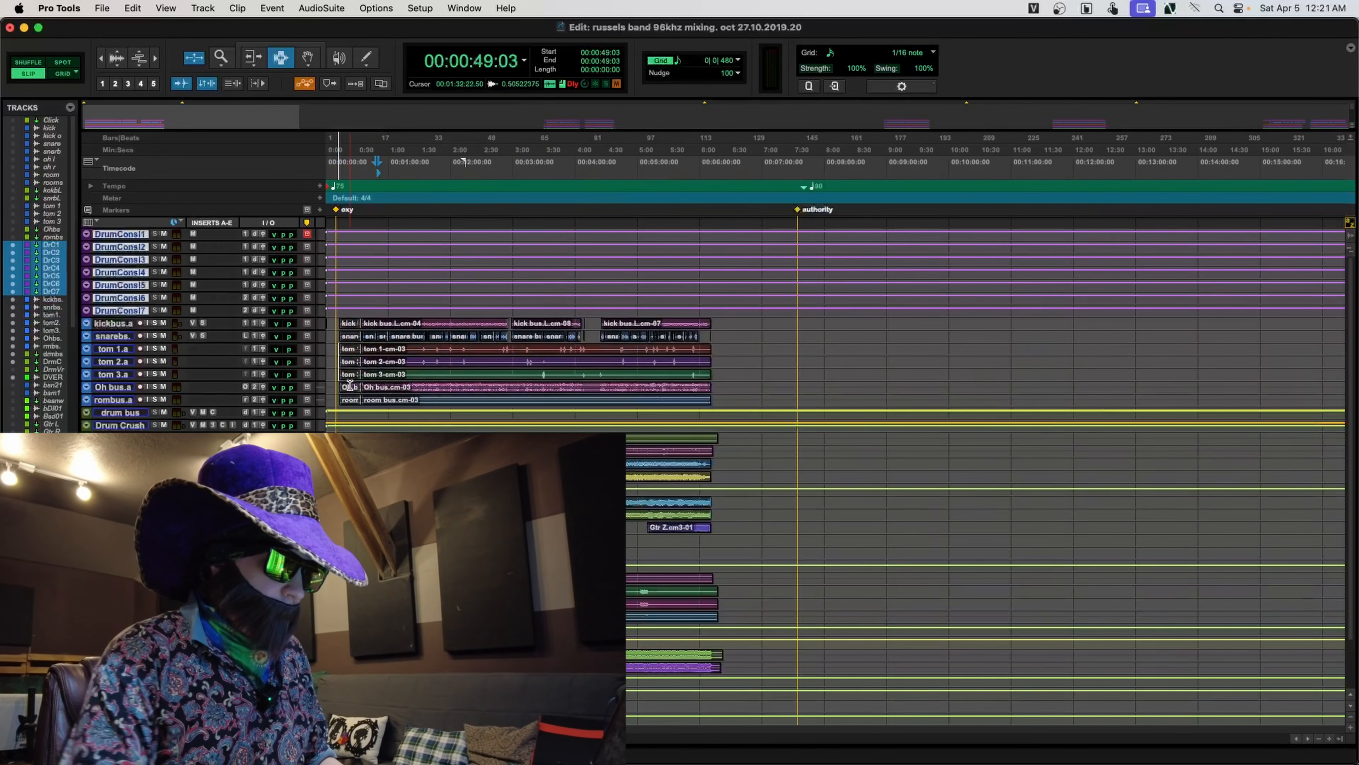
- In the Mix window, open the drum bus's VUMT meter, its Metaplugin and the Blue Cat's Gain 3 inside it
left_click(598, 359)
key("super+equal")
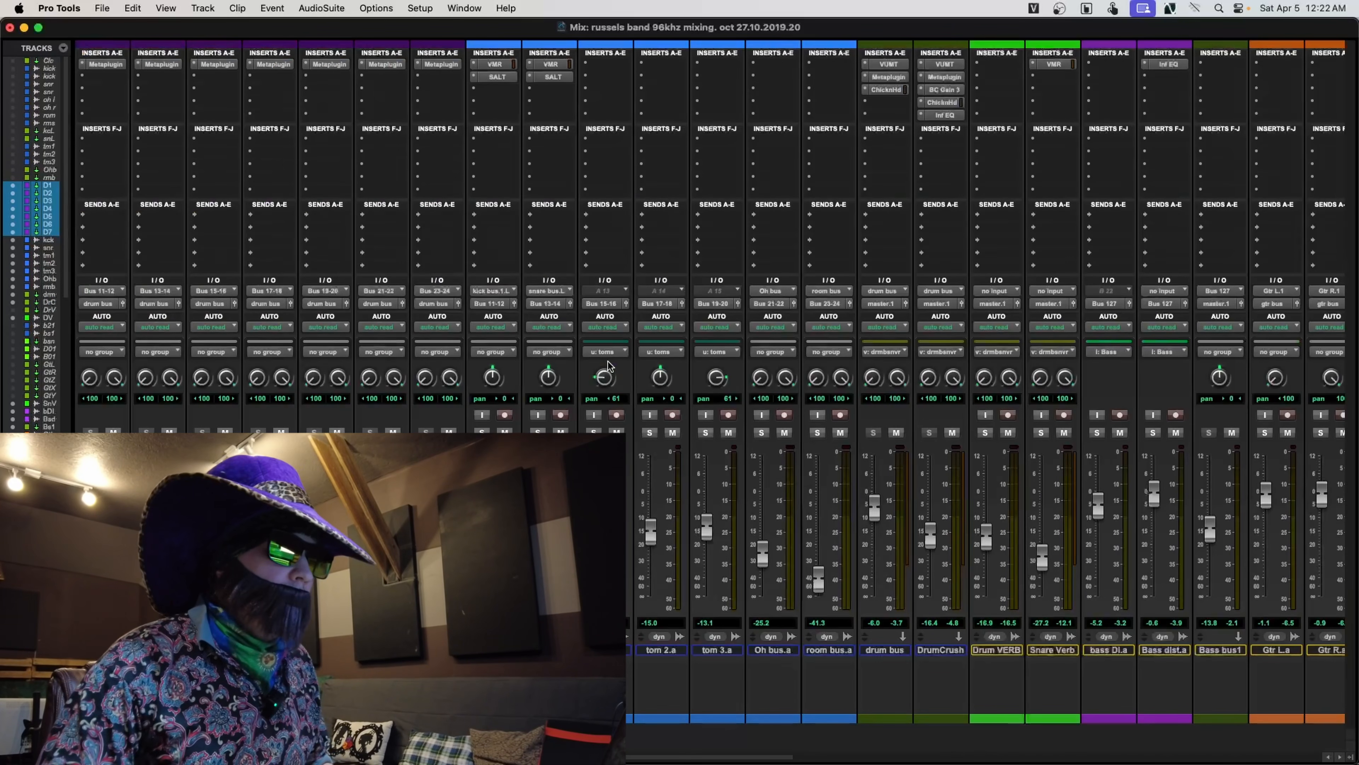
left_click(890, 66)
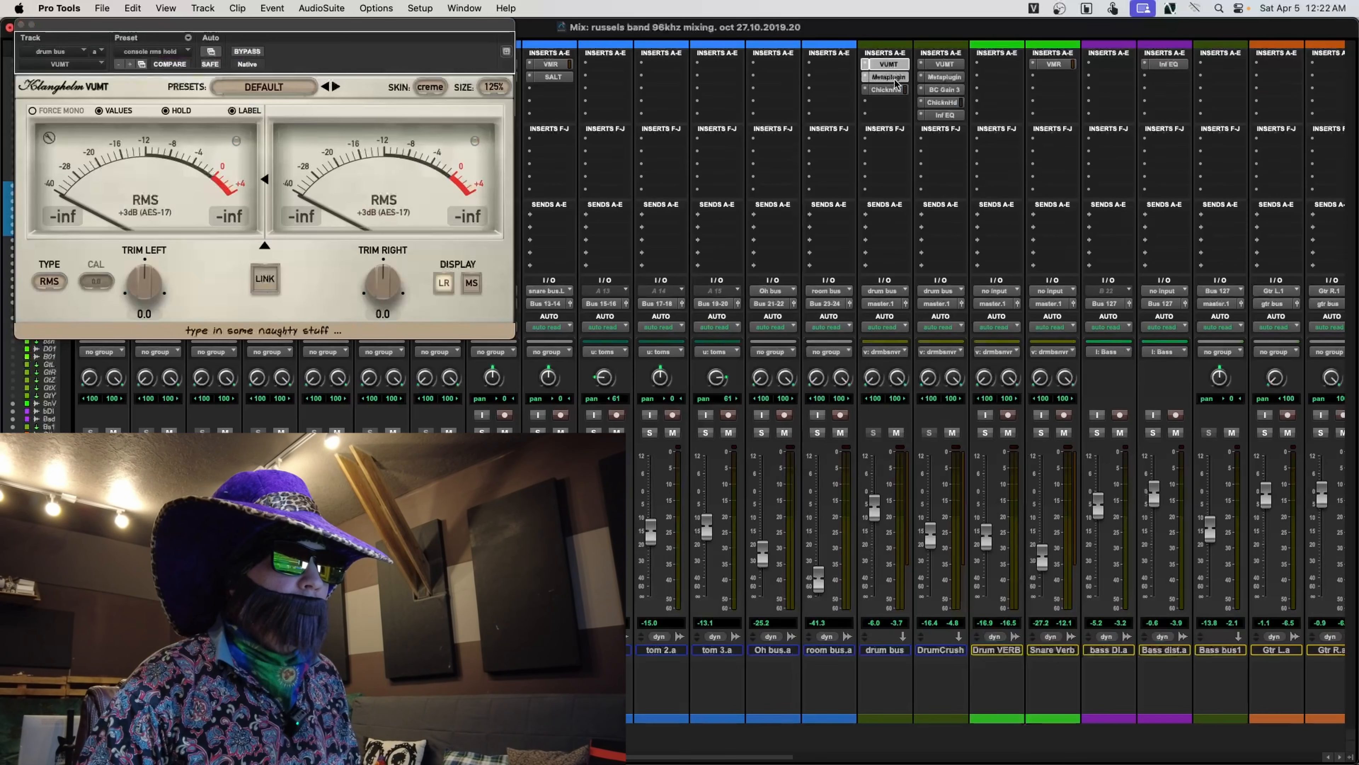
left_click(889, 76)
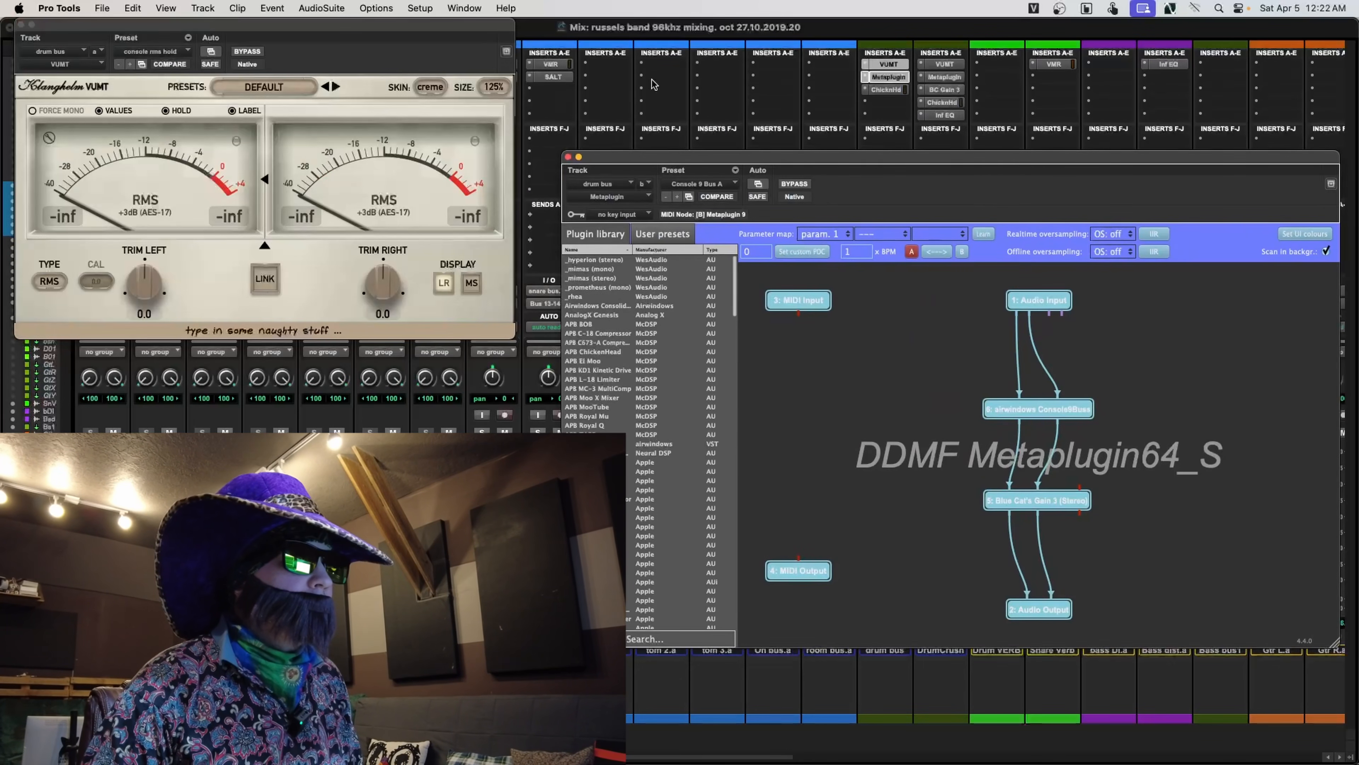
left_click_drag(478, 35, 751, 229)
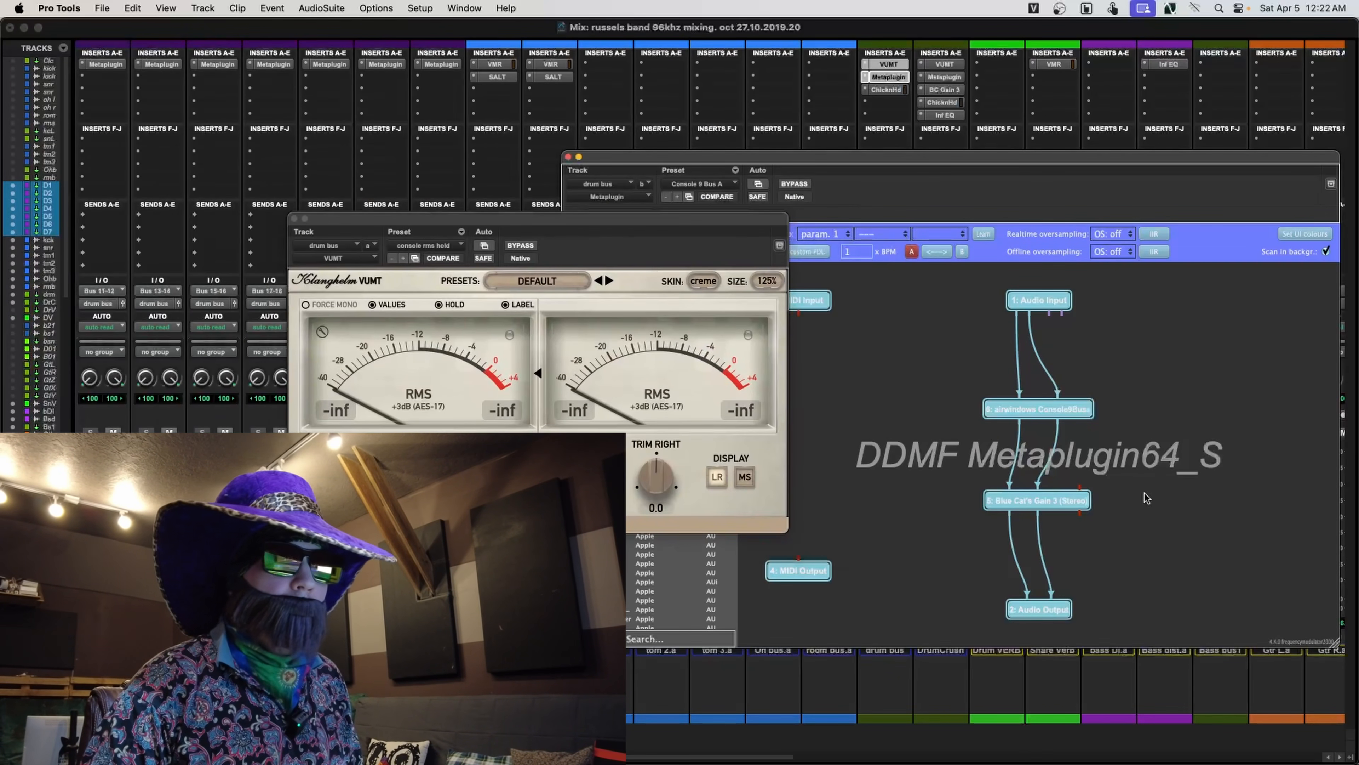
double_click(1052, 501)
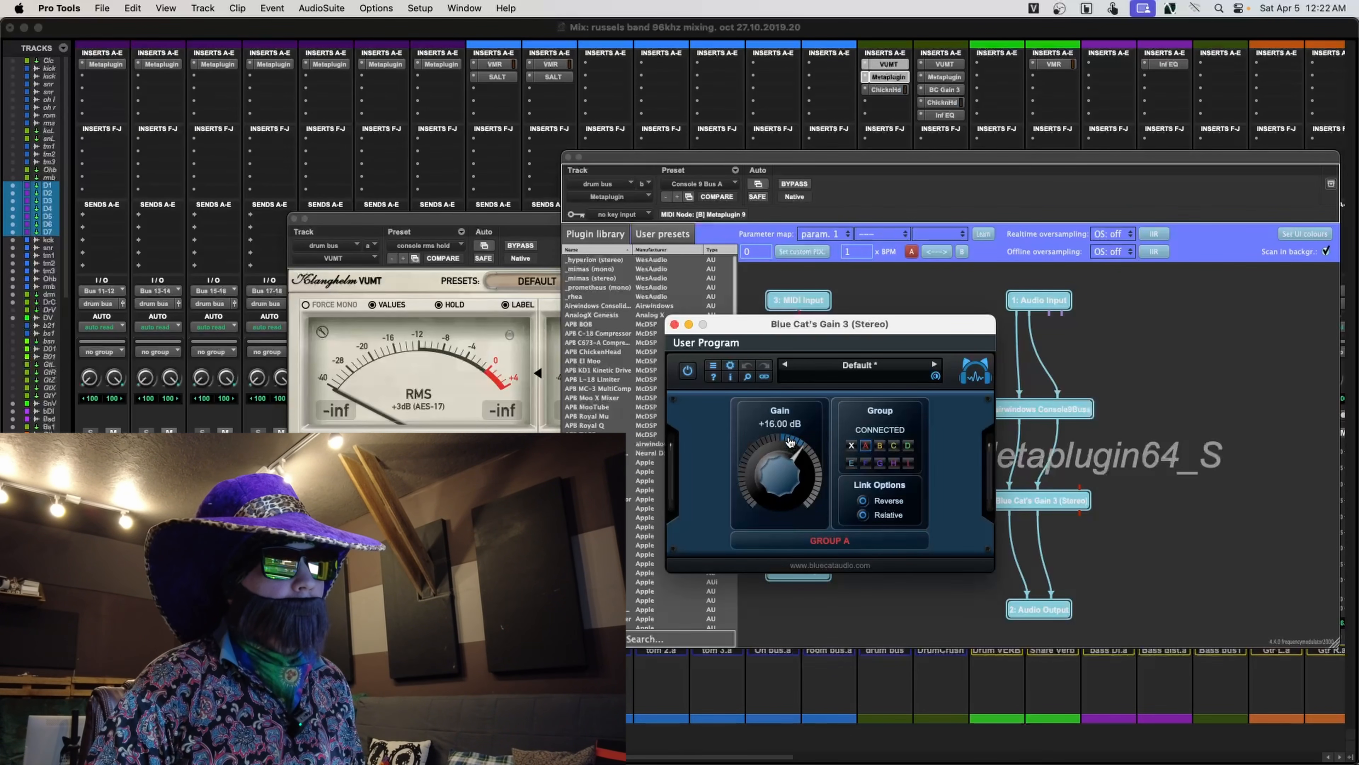
- Raise the drum bus's Blue Cat's Gain to +31 dB and check the linked gain inside the Drum Console 1 Metaplugin
left_click_drag(798, 402, 797, 398)
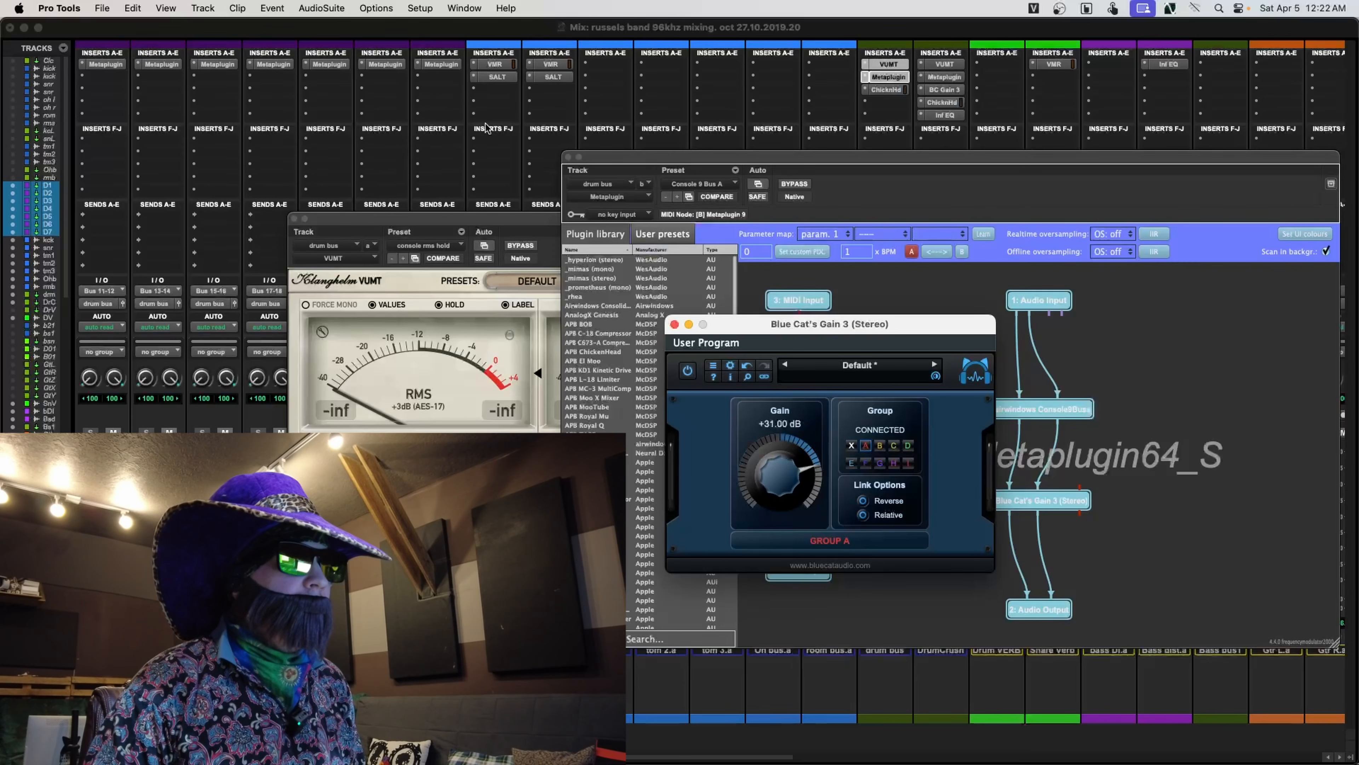
left_click(114, 66)
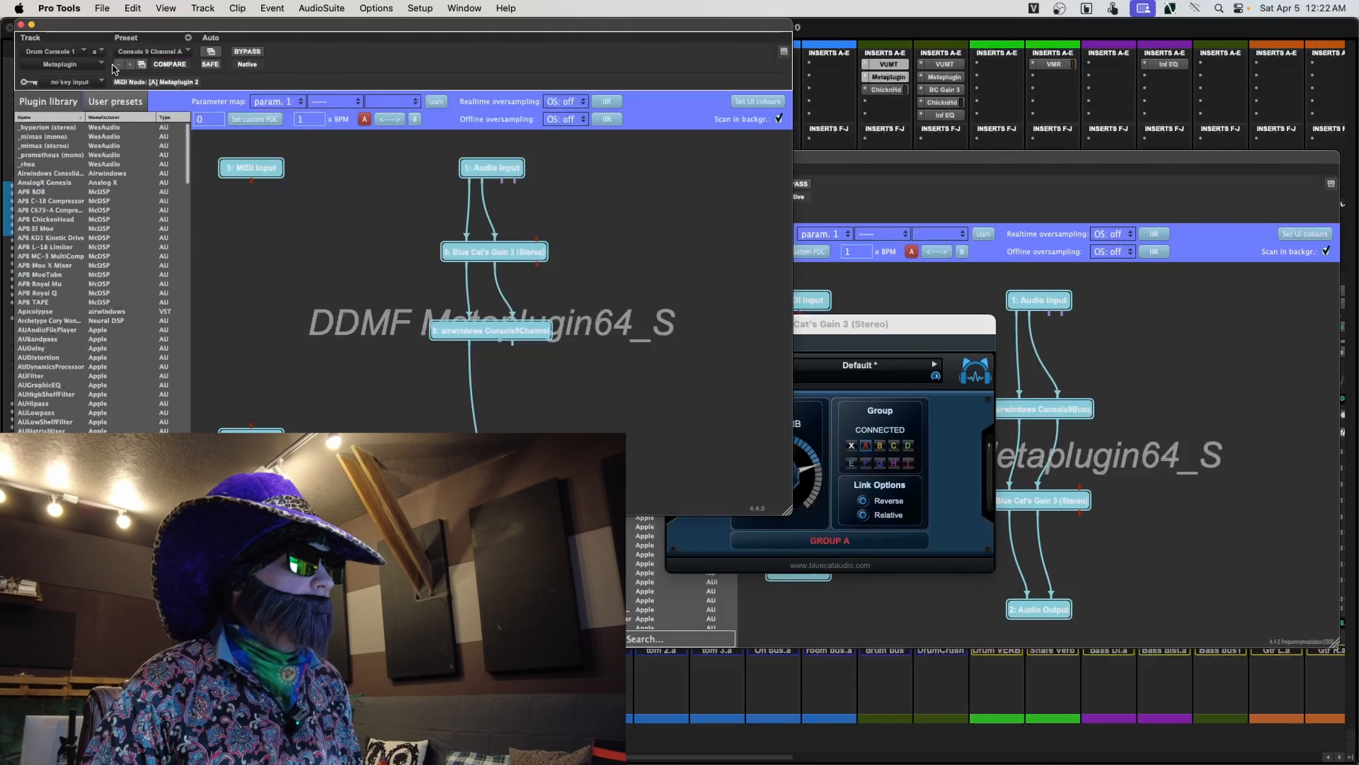
double_click(483, 261)
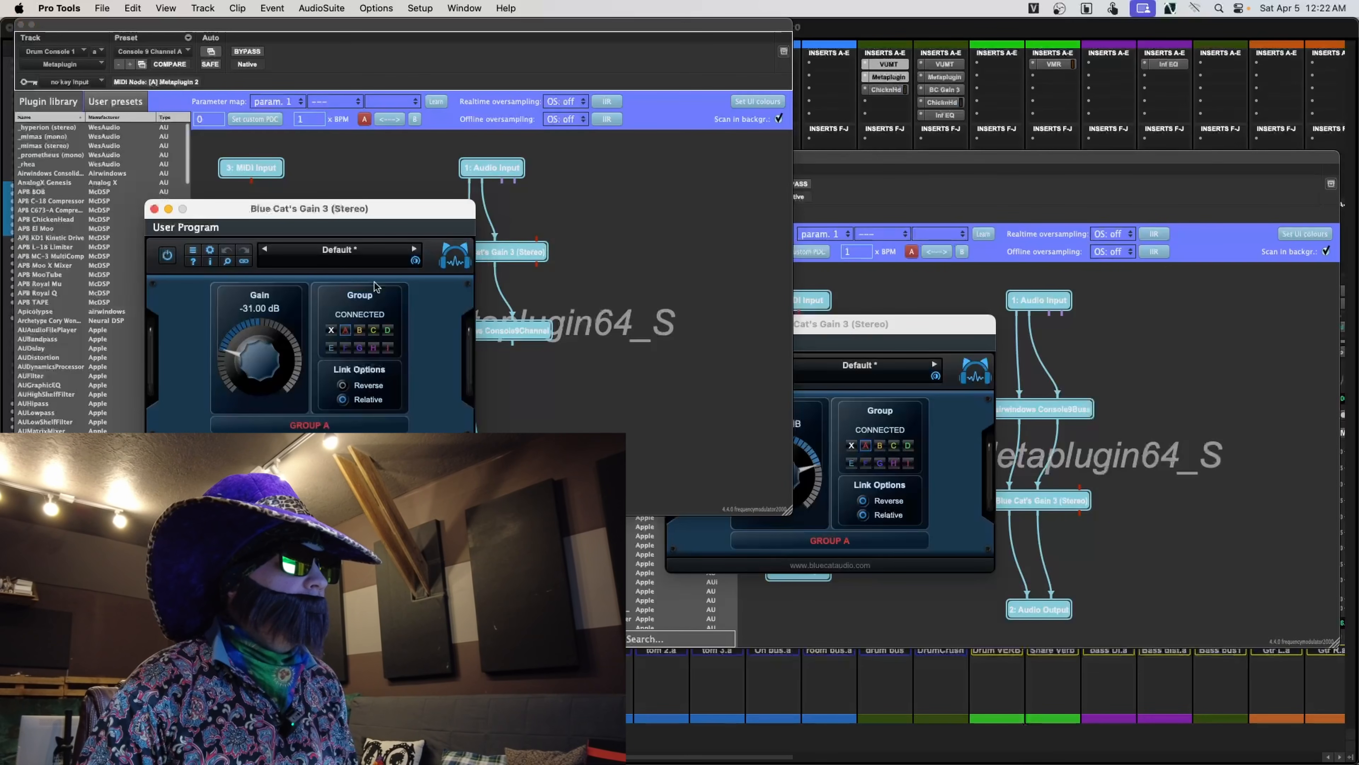
left_click(155, 210)
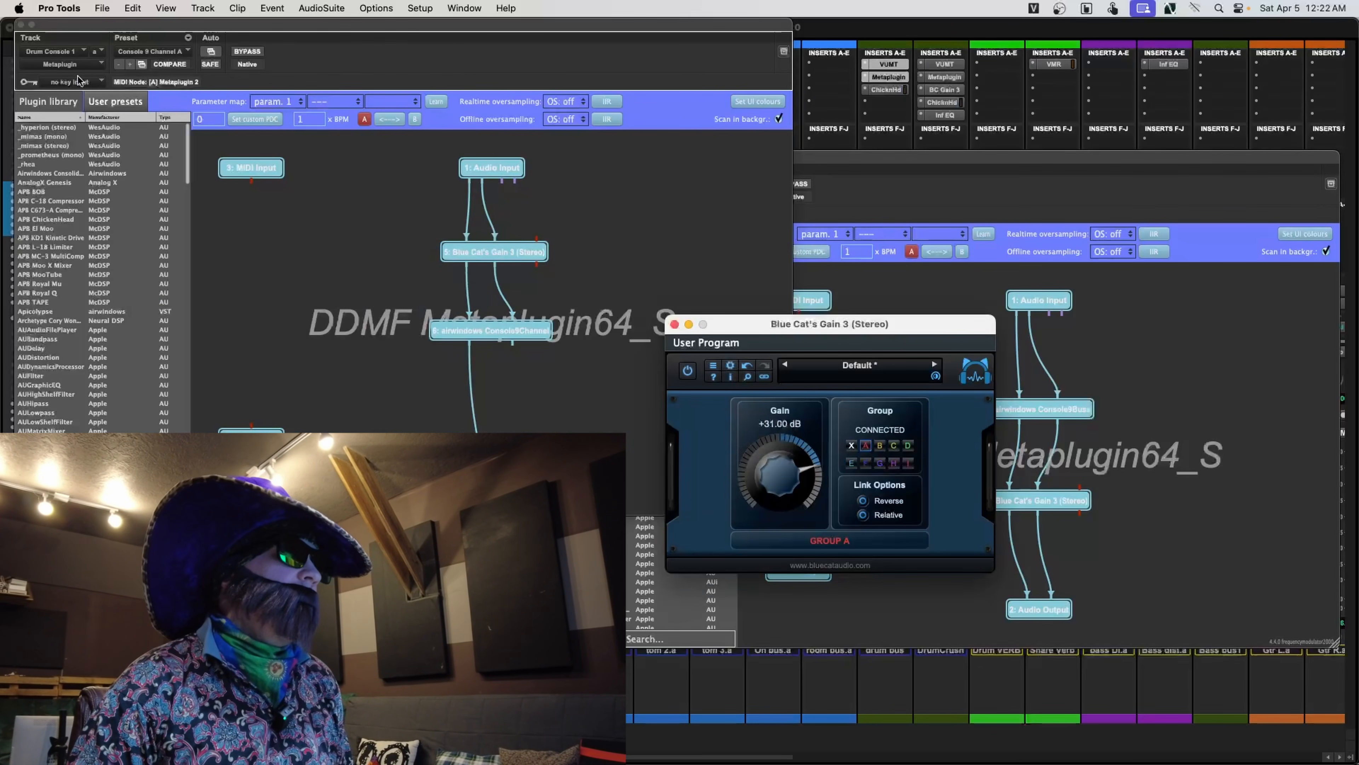
left_click(20, 24)
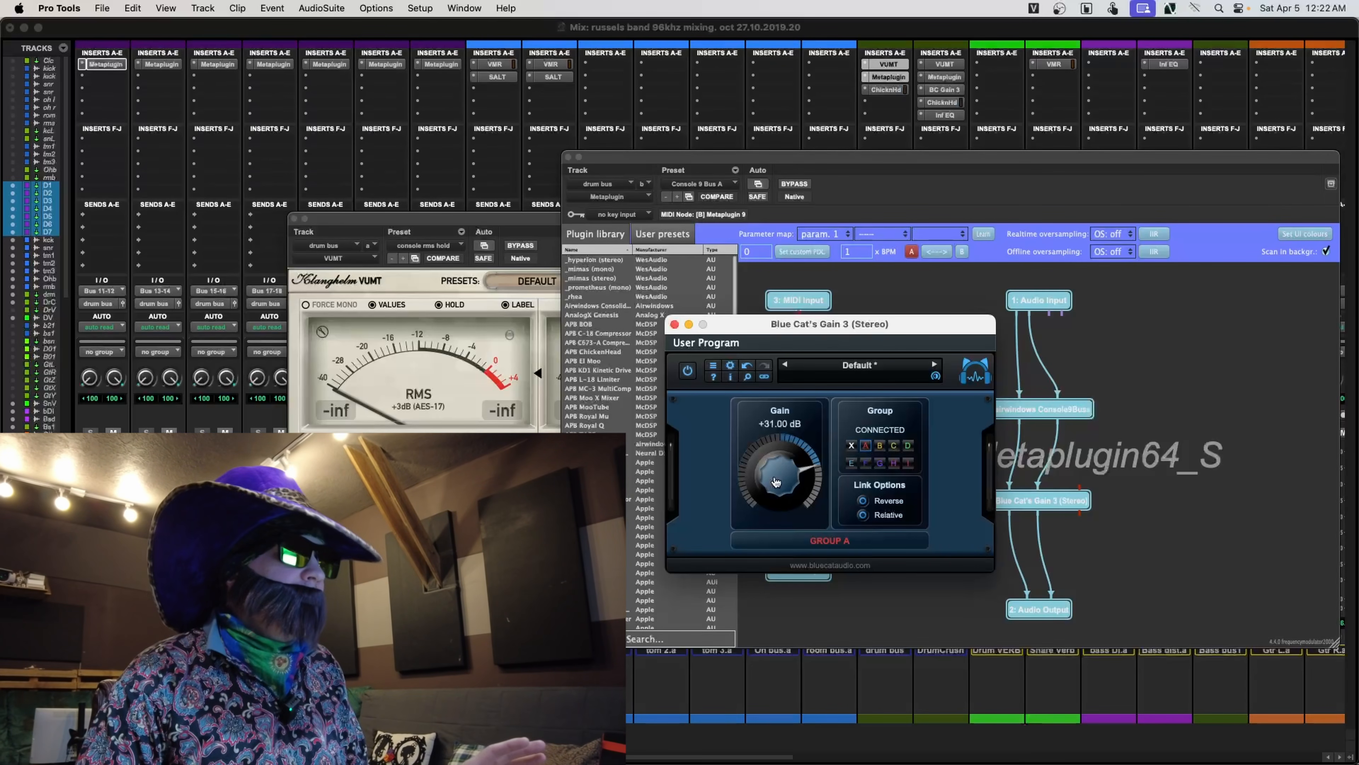
- Set the Group A Blue Cat's Gain to -18 dB while playing the song against the drum bus VUMT meter
left_click_drag(776, 483, 799, 441)
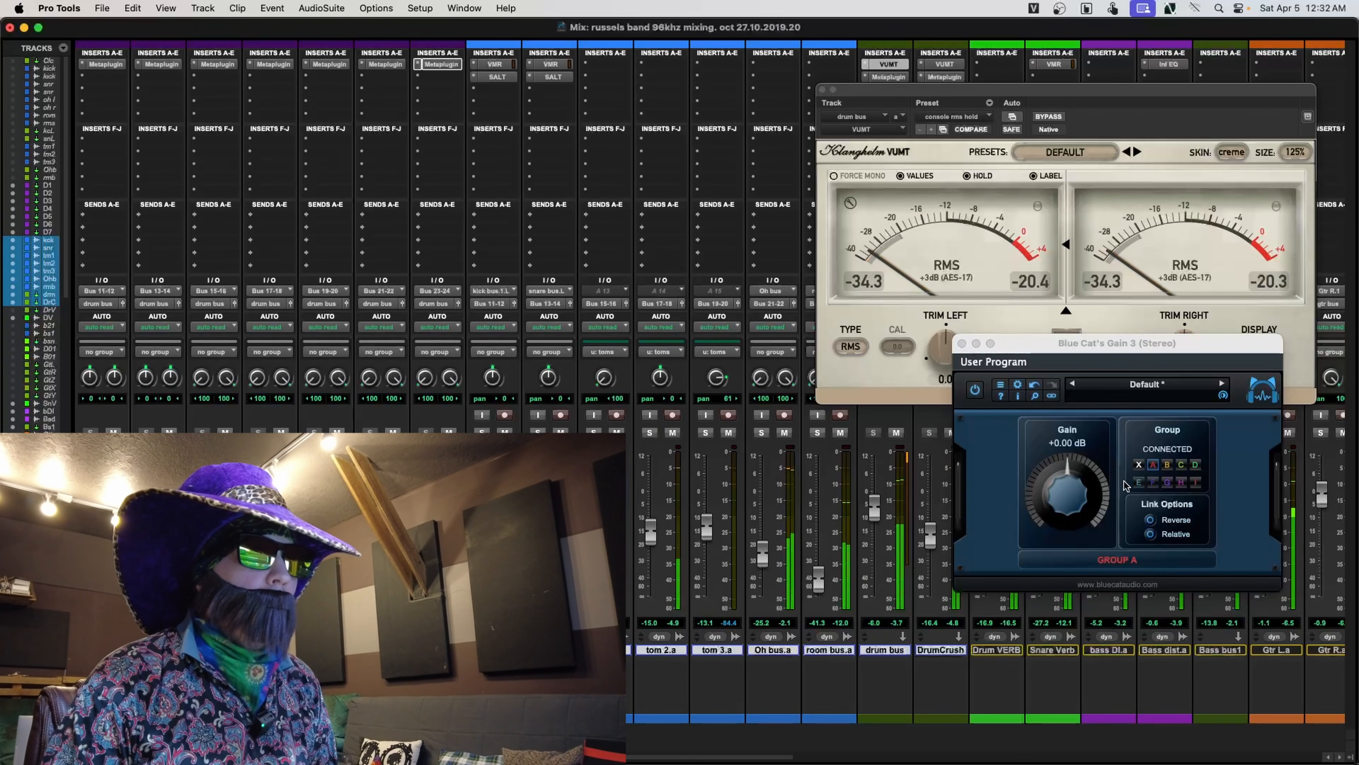
left_click_drag(1057, 495, 1053, 538)
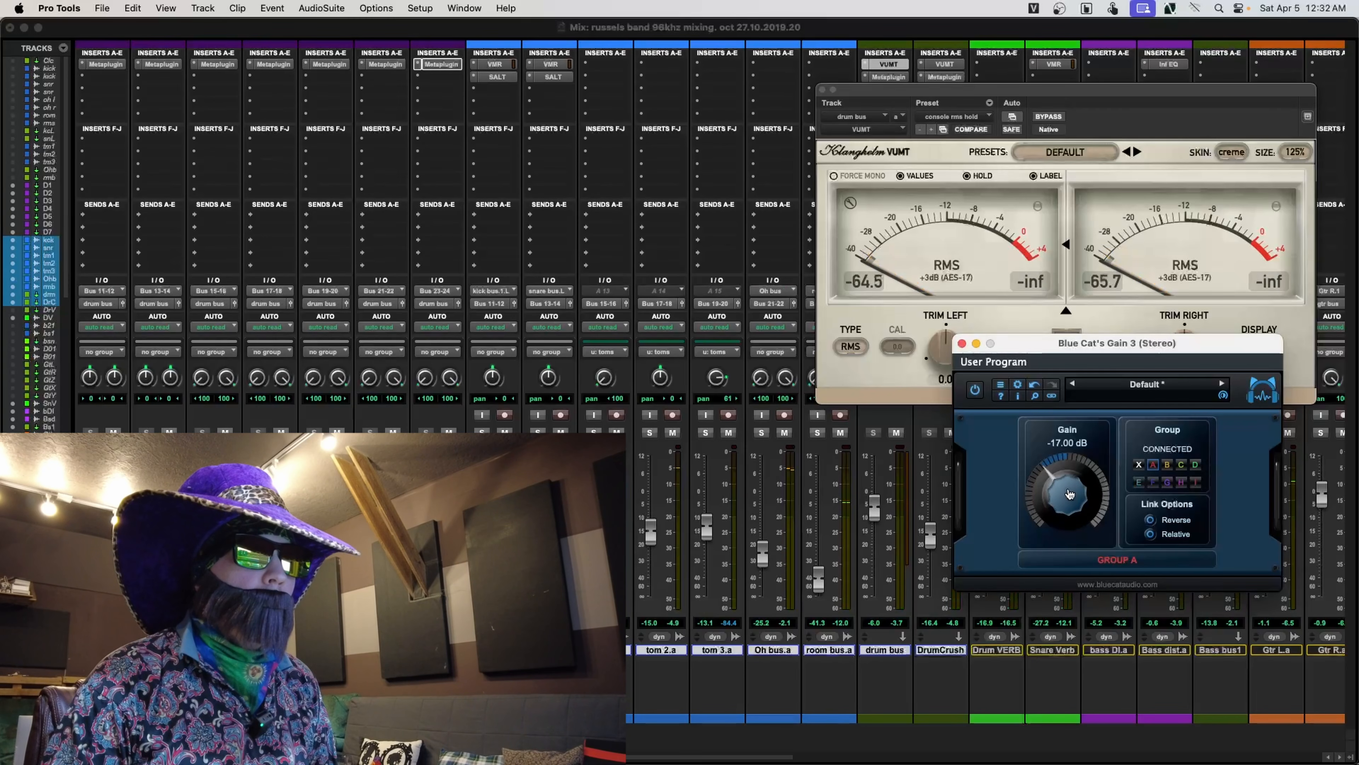
left_click(999, 743)
key("space")
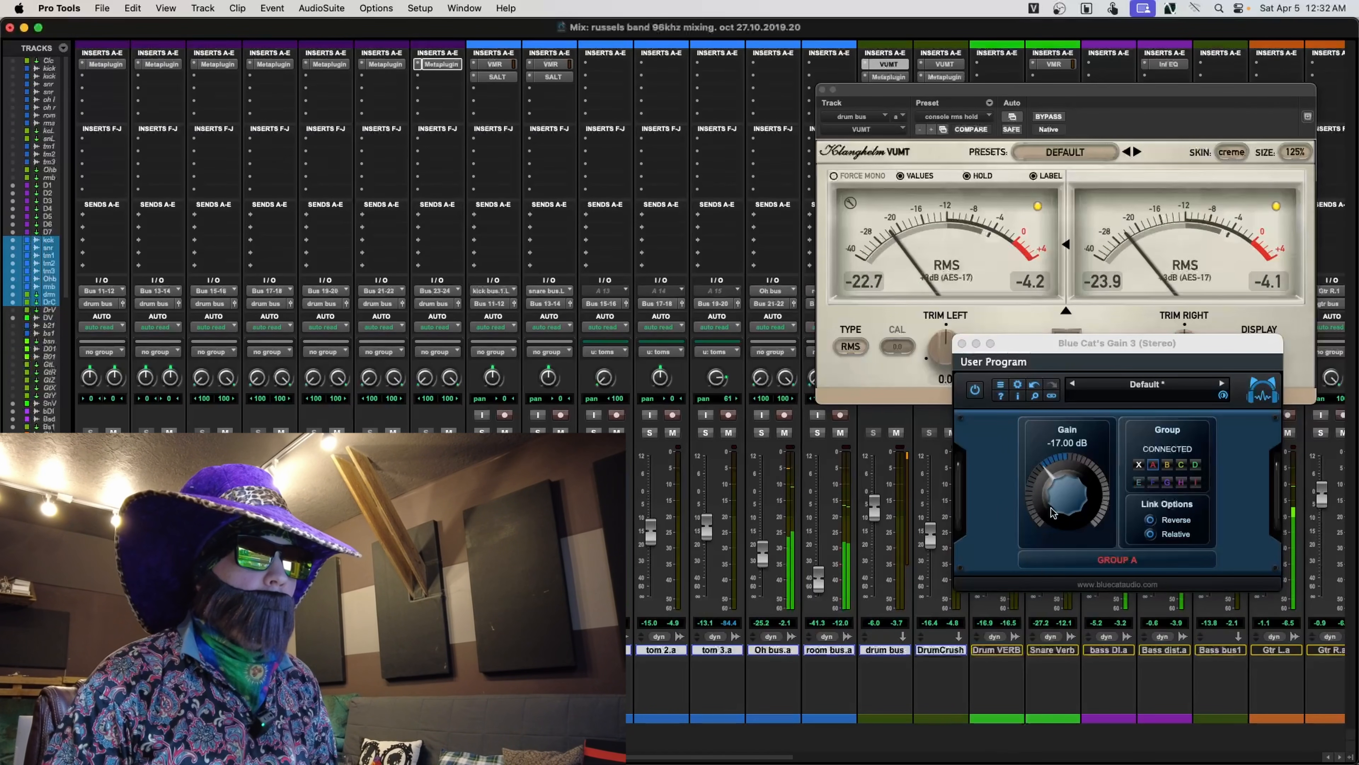
mouse_move(1069, 479)
left_mouse_down()
mouse_move(1068, 492)
mouse_move(1077, 475)
left_mouse_up()
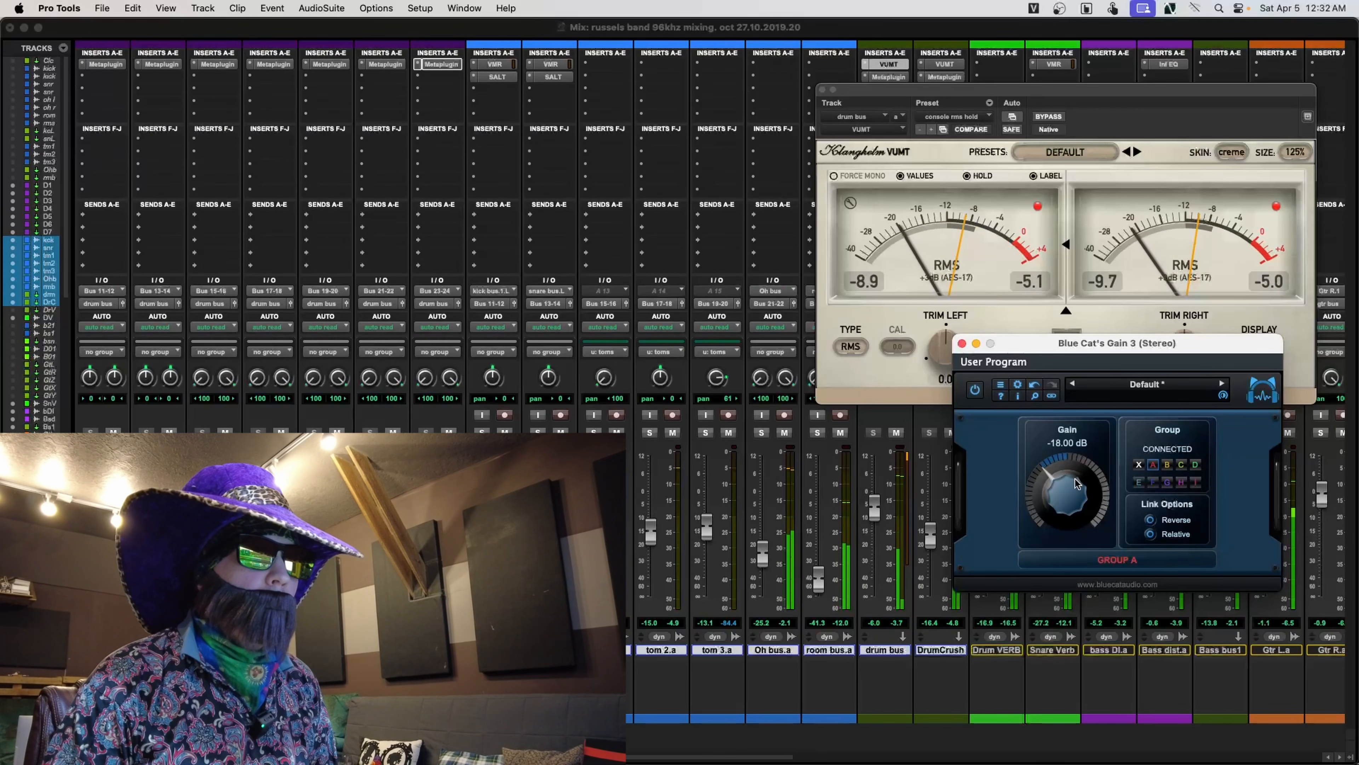
left_click(869, 731)
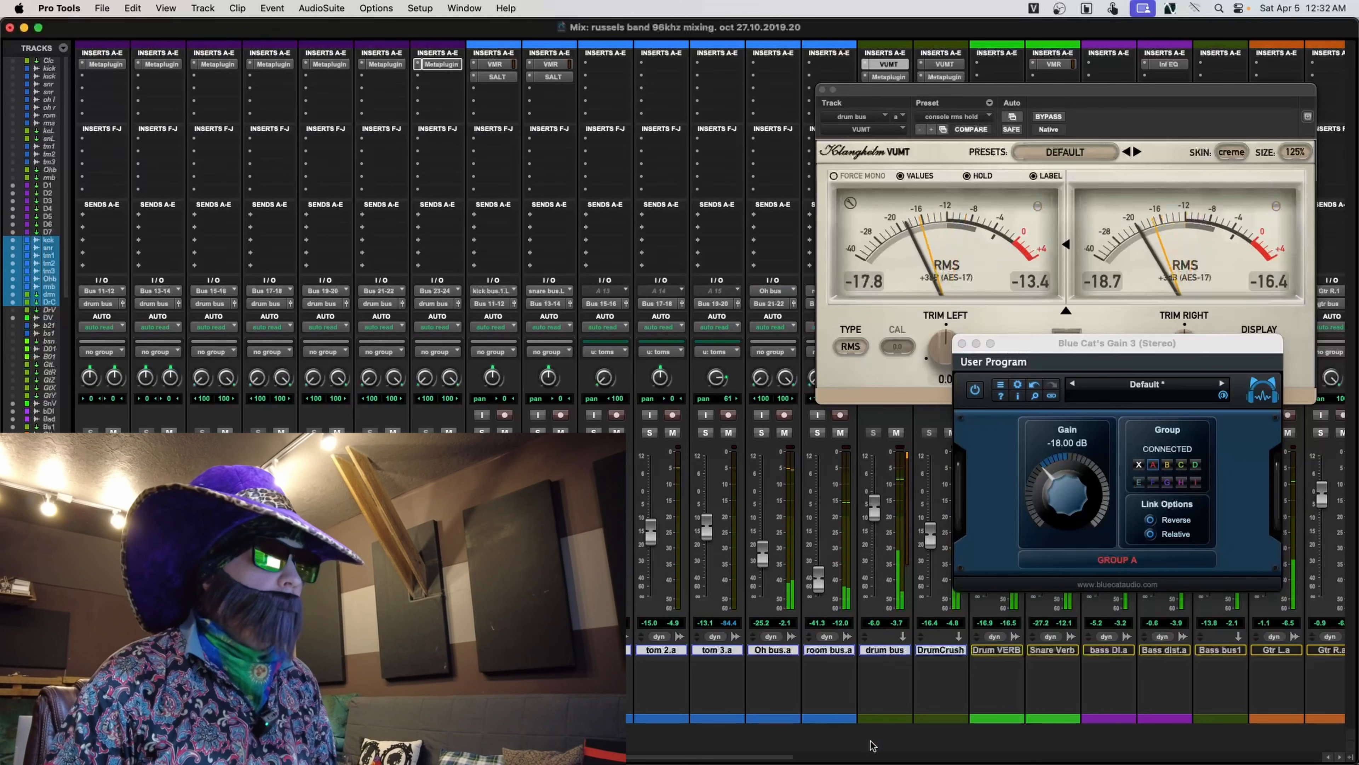
- Play the song from 00:04:42:02 and set the tom 1 track's pan to 60 left
key("super+equal")
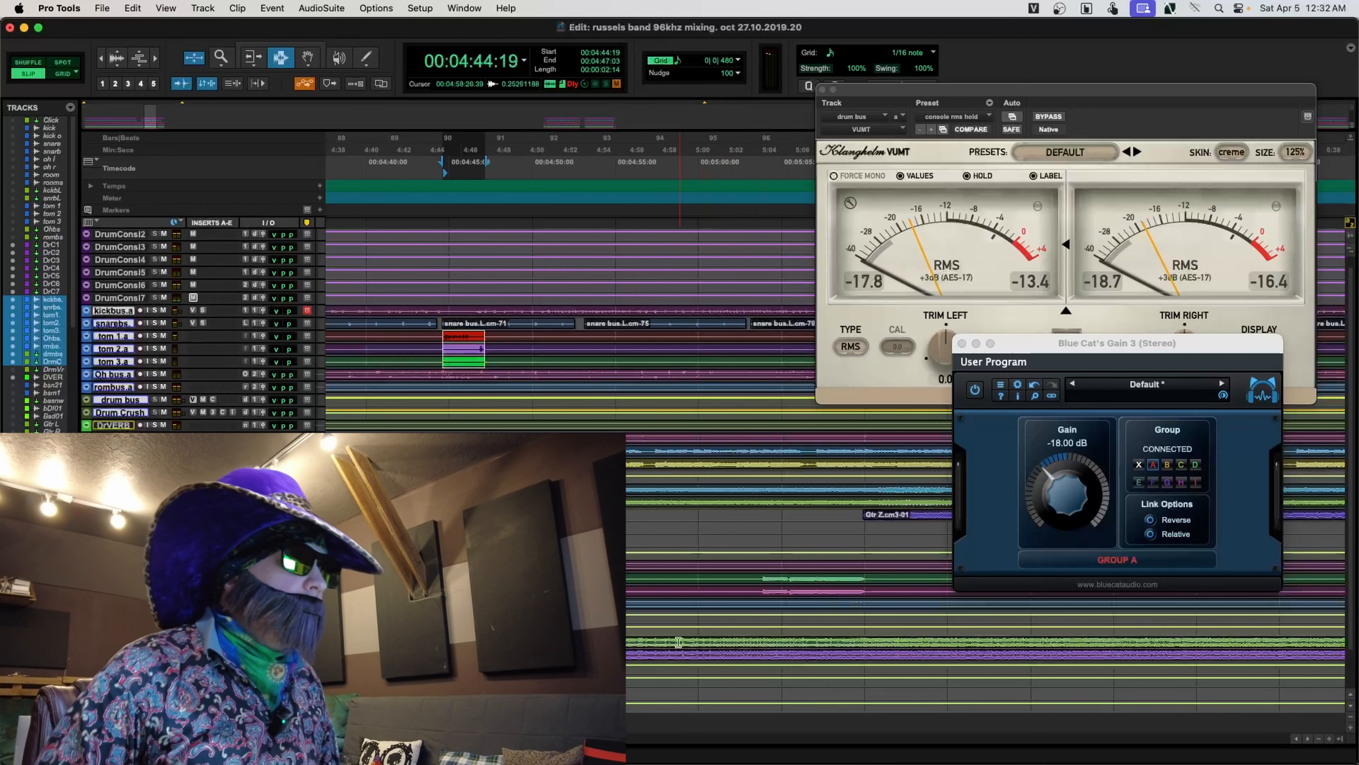
left_click(417, 359)
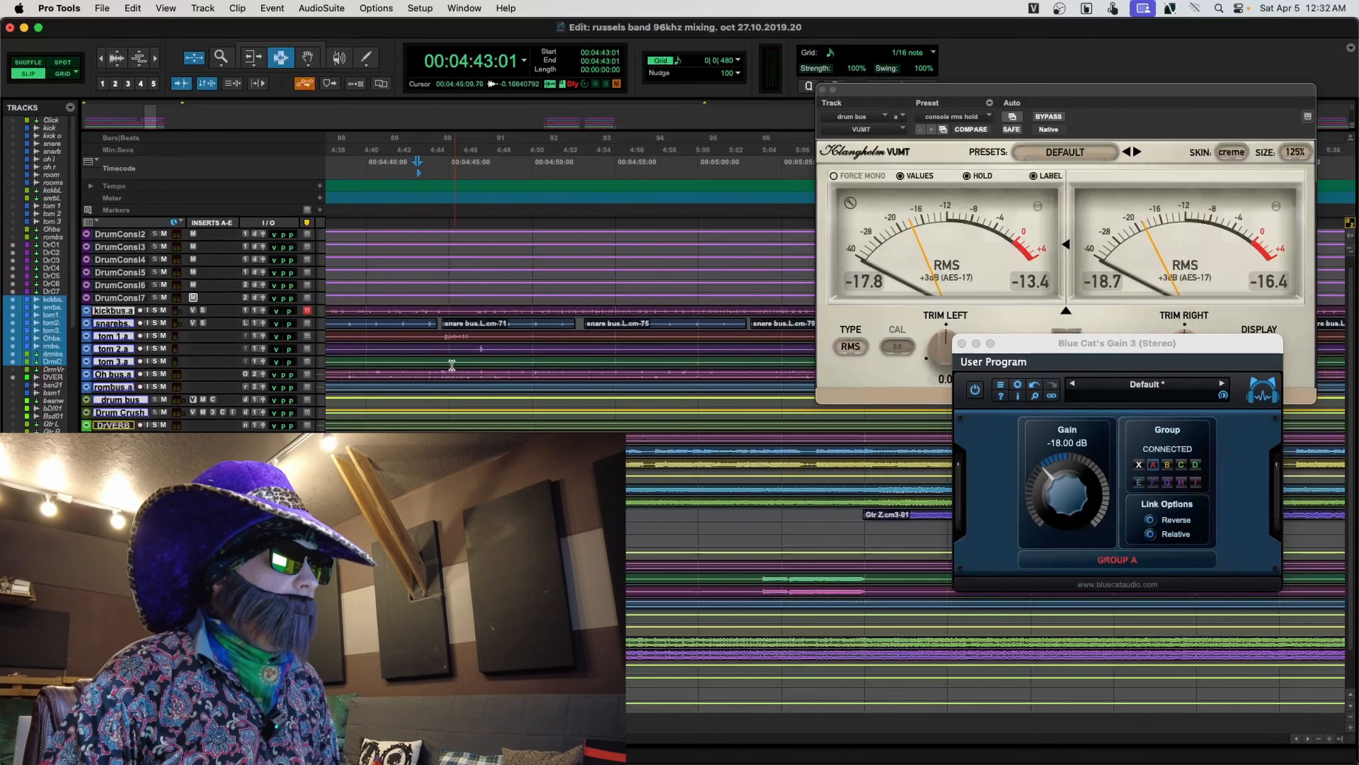
key("space")
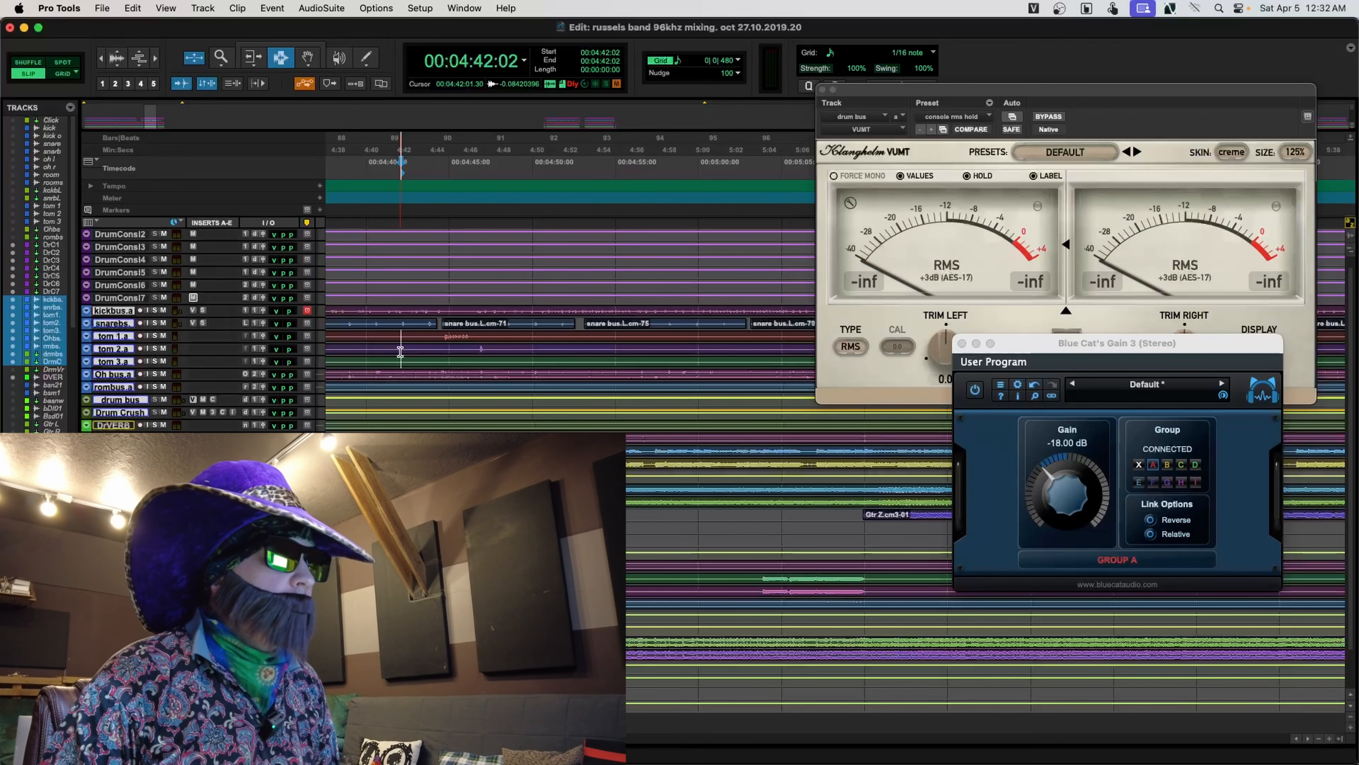
key("super+equal")
key("space")
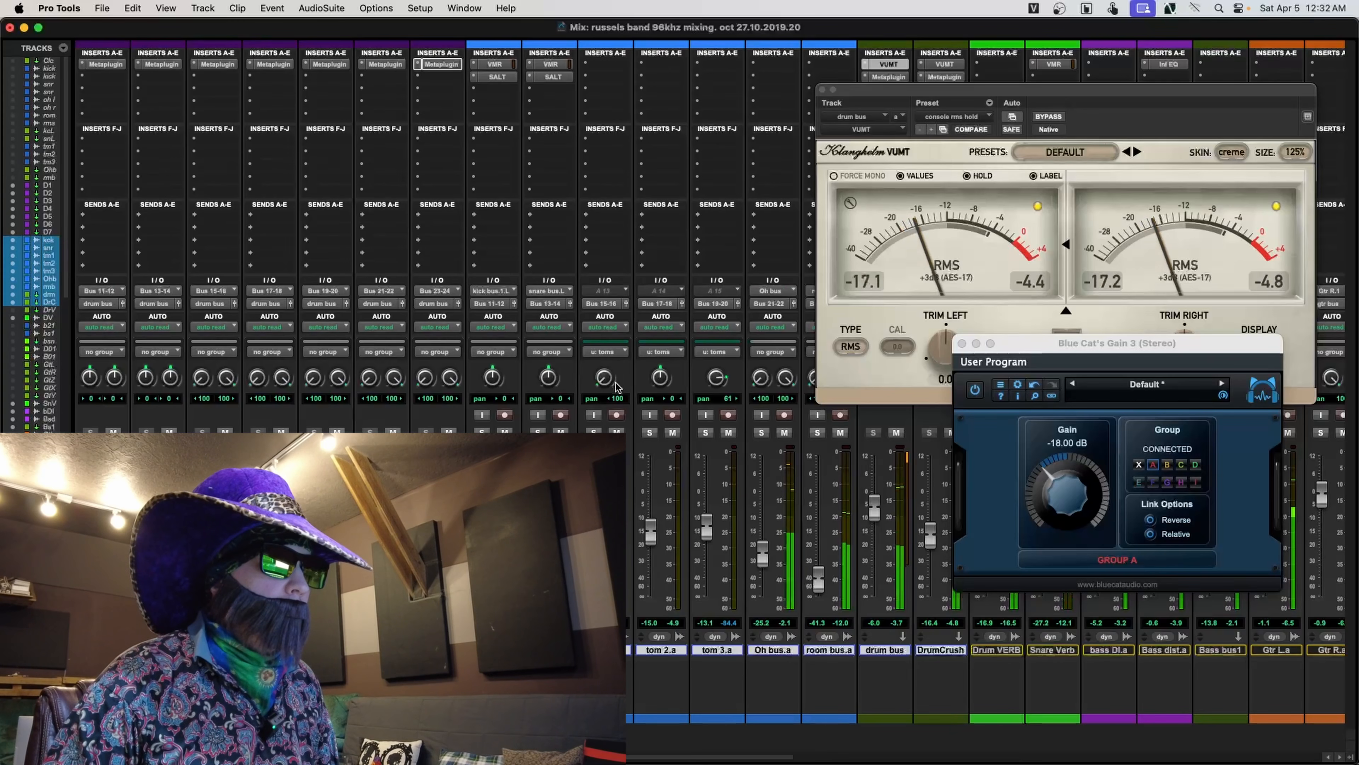
left_click_drag(616, 376, 601, 356)
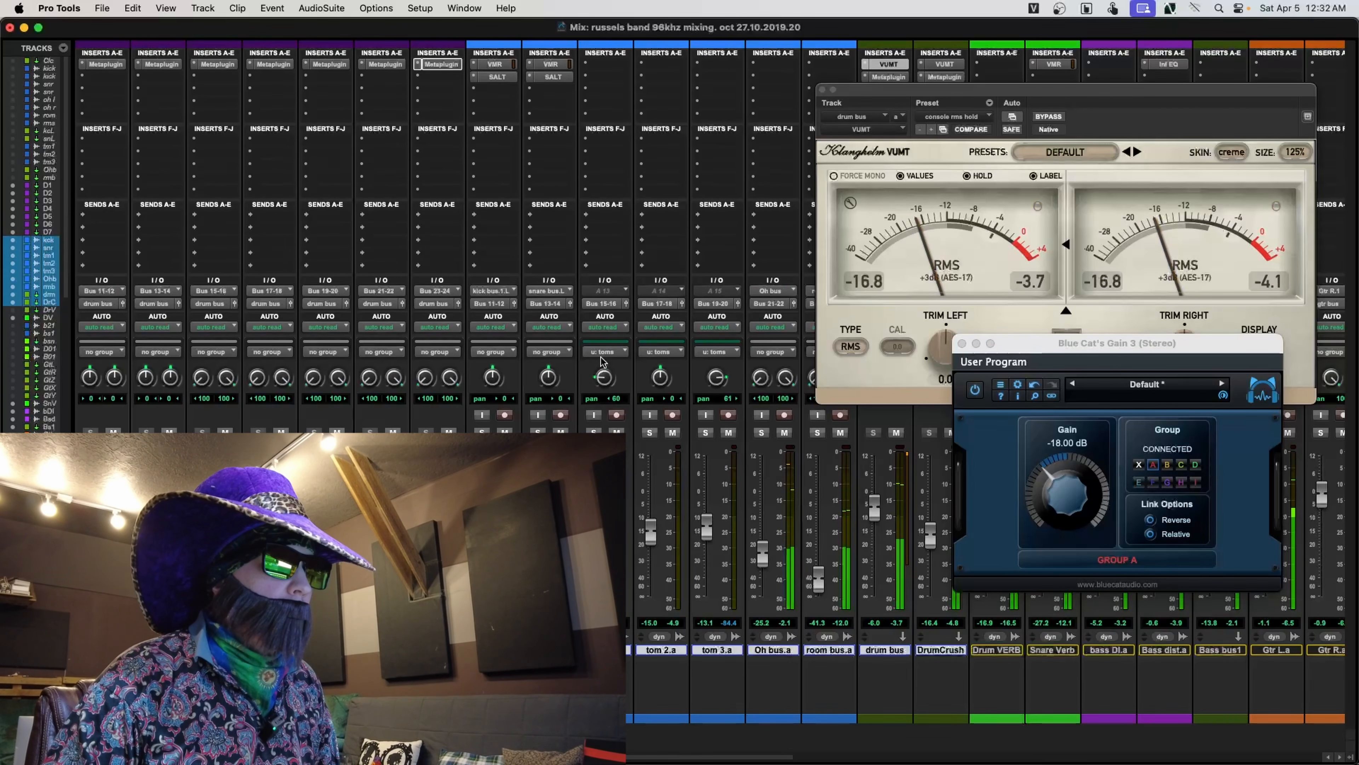
- Play the end of the song from 00:05:53:27 in the Edit window to check the tom hits
key("super+=")
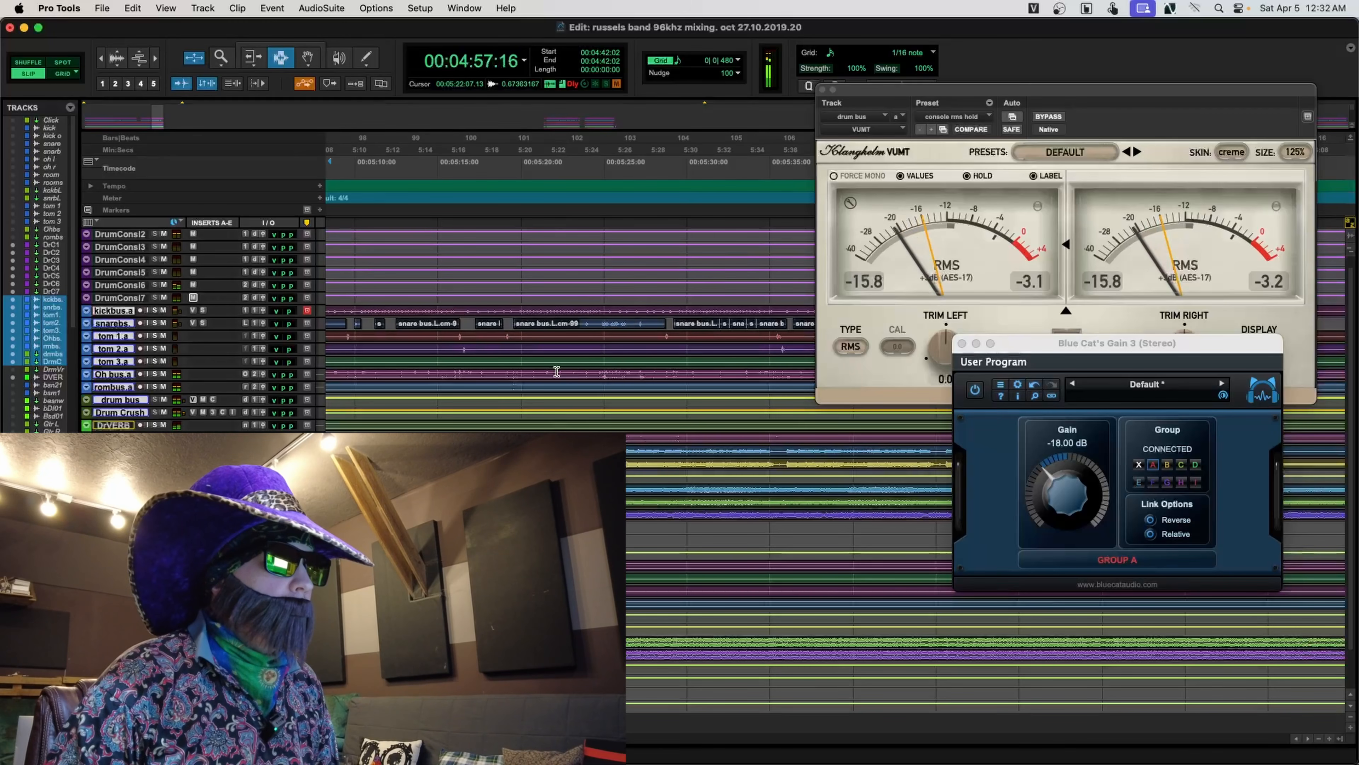
key("space")
left_click(642, 345)
key("space")
key("space")
key("space")
key("space")
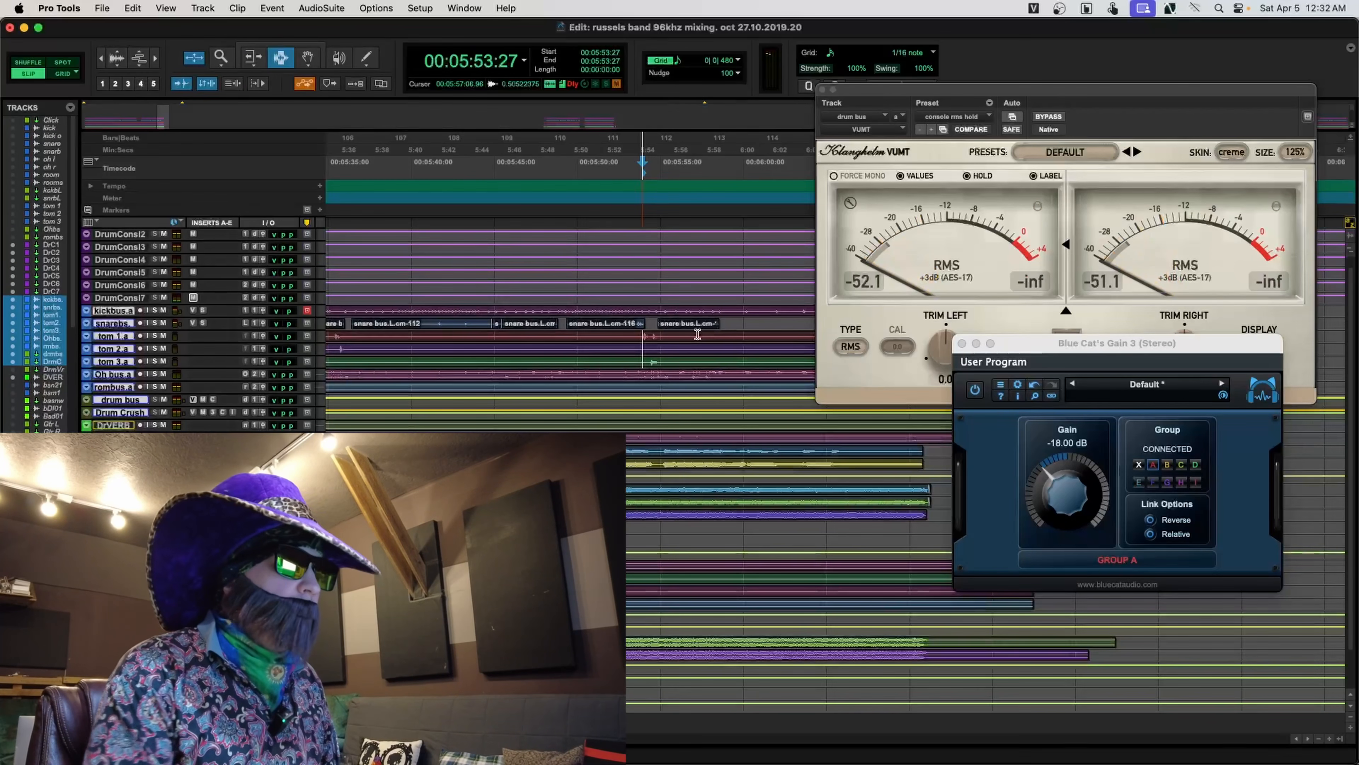
- Show the whole first song in the Edit window and place the playback position at 00:01:38:26
scroll(397, 338, "left", 10)
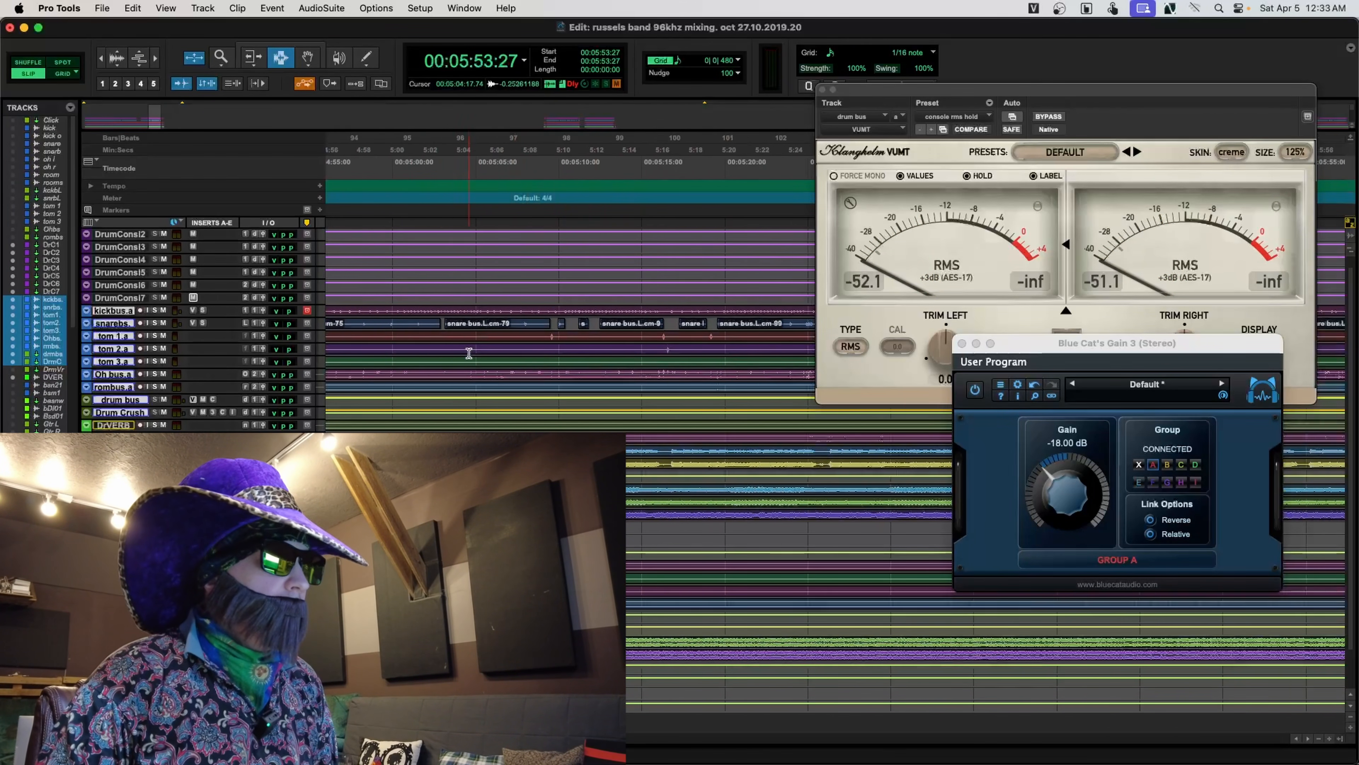
scroll(397, 338, "left", 3)
key("r")
key("r")
key("r")
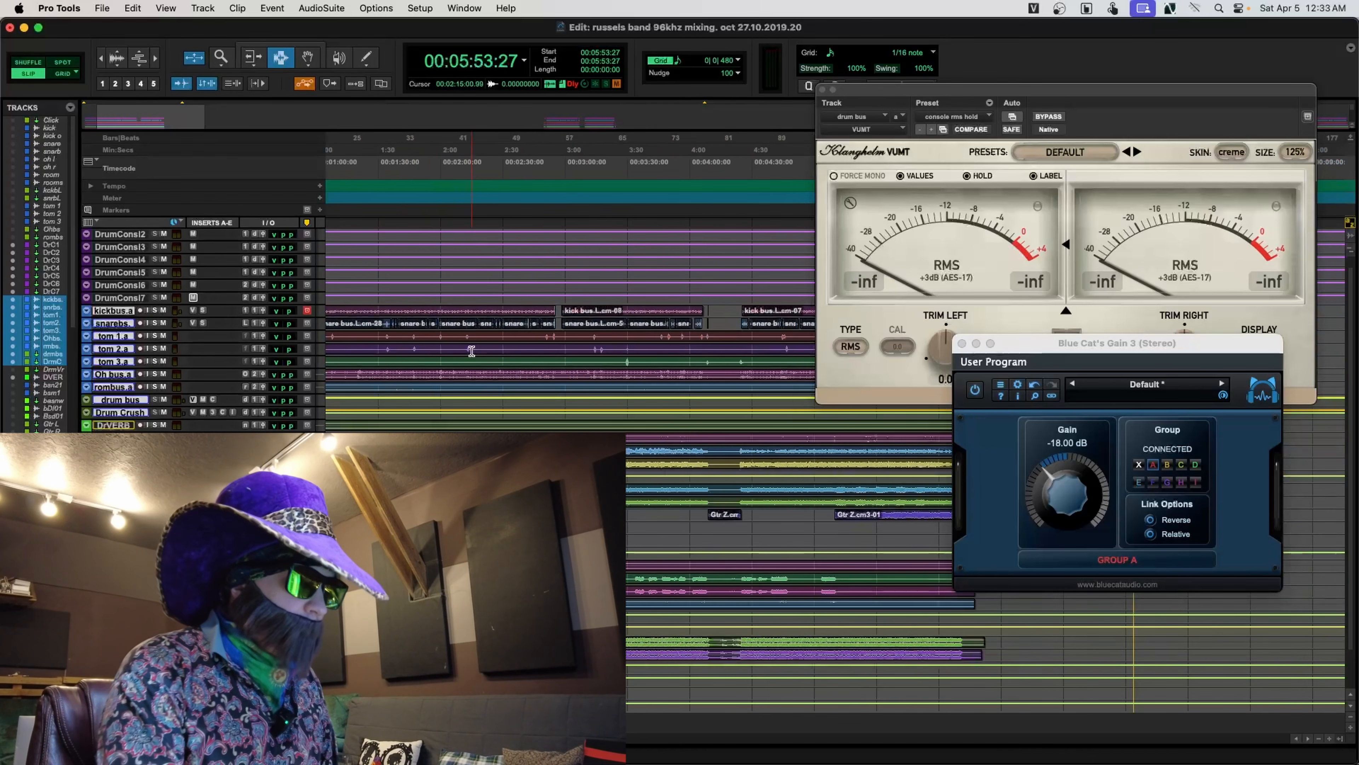
key("r")
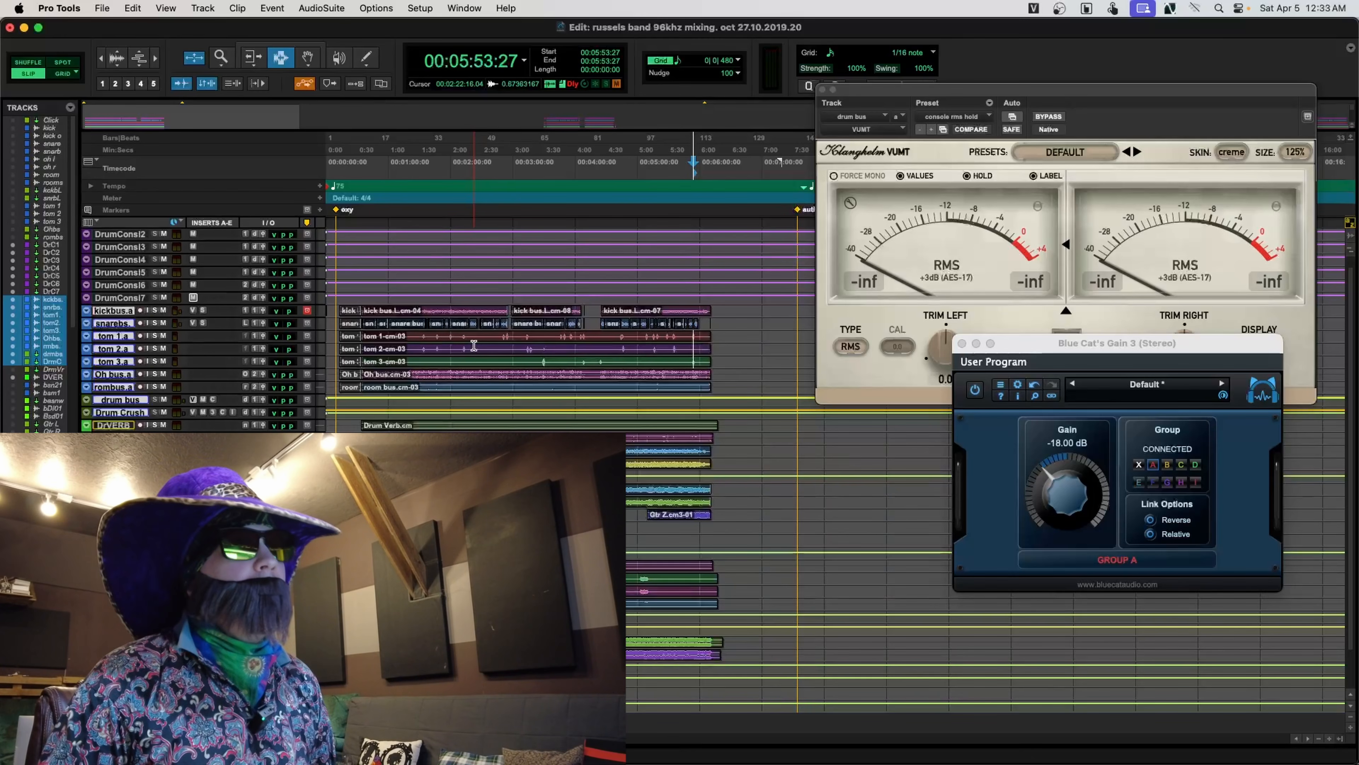
left_click(428, 343)
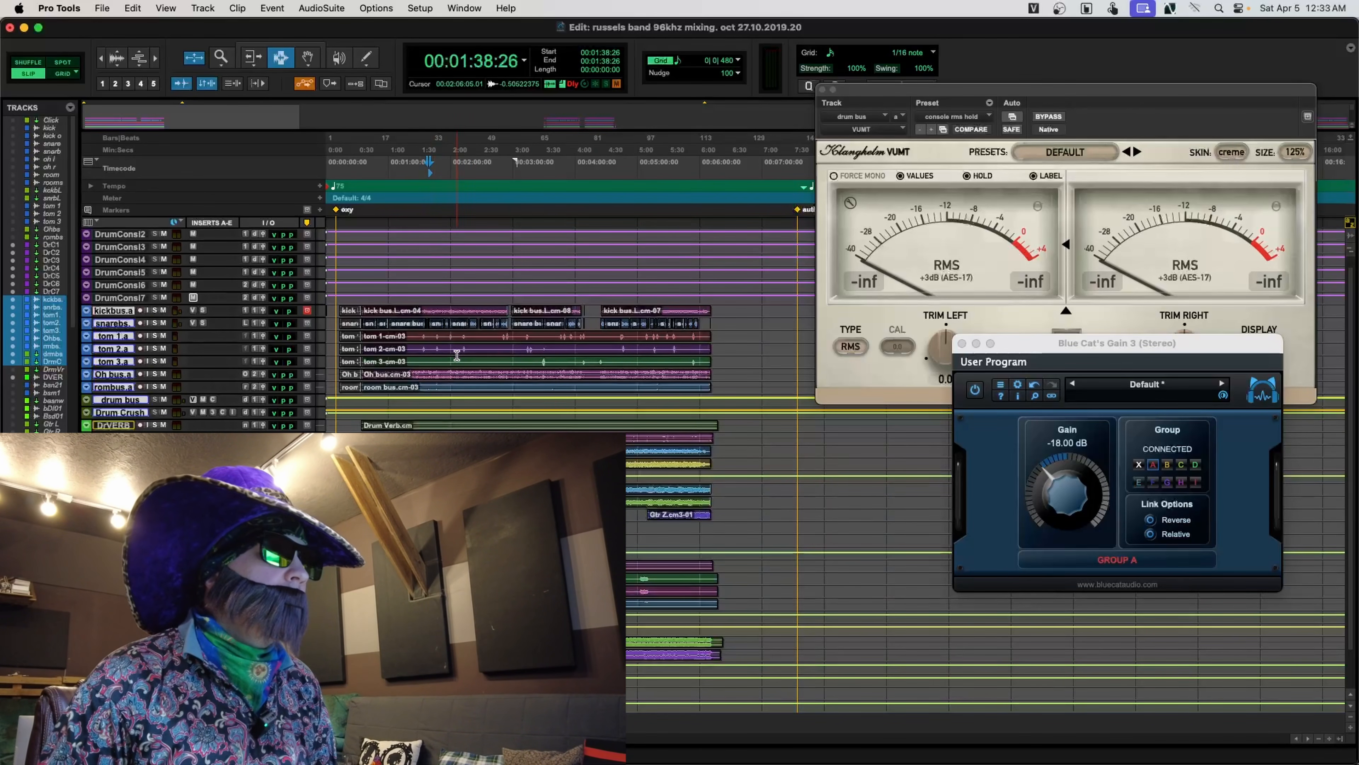
- Solo the selected drum tracks together with the drum bus and Drum Crush tracks
key("super+equal")
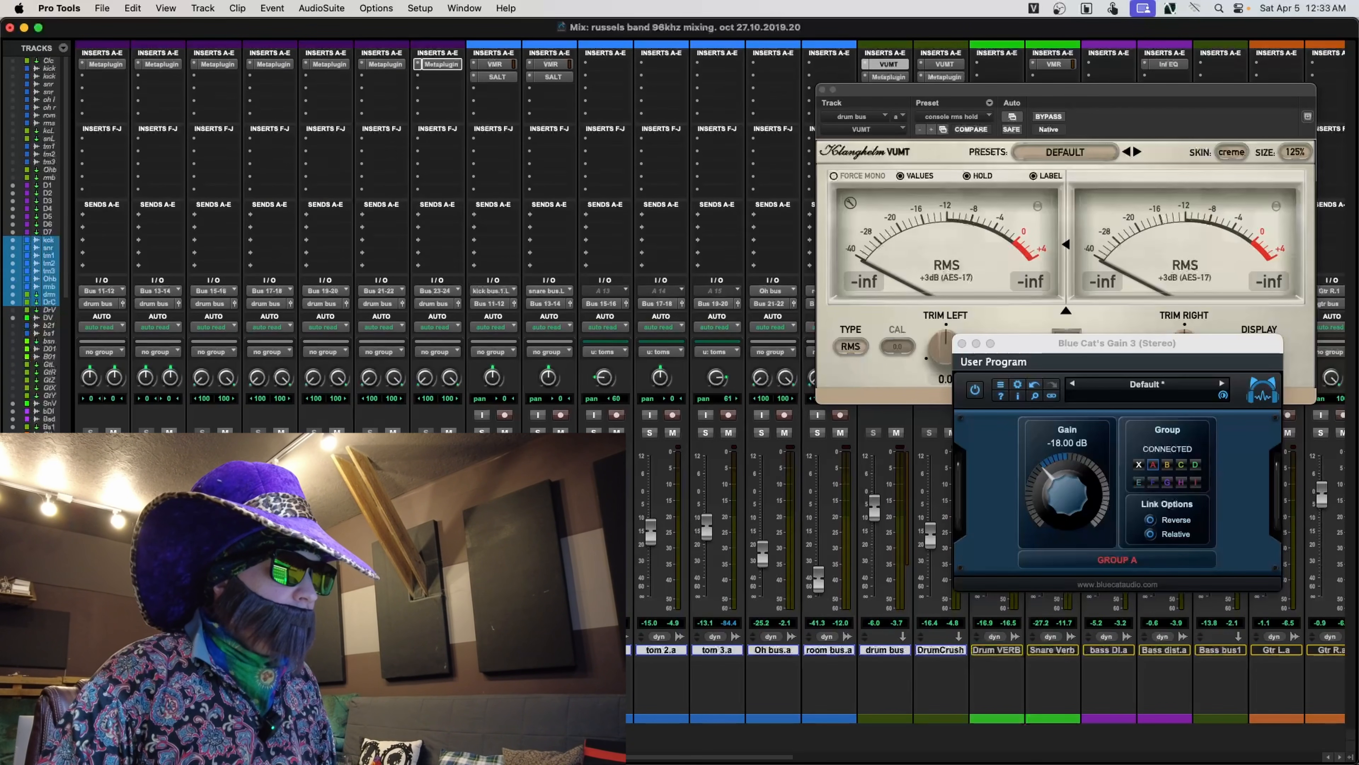
key("shift+s")
key("super+equal")
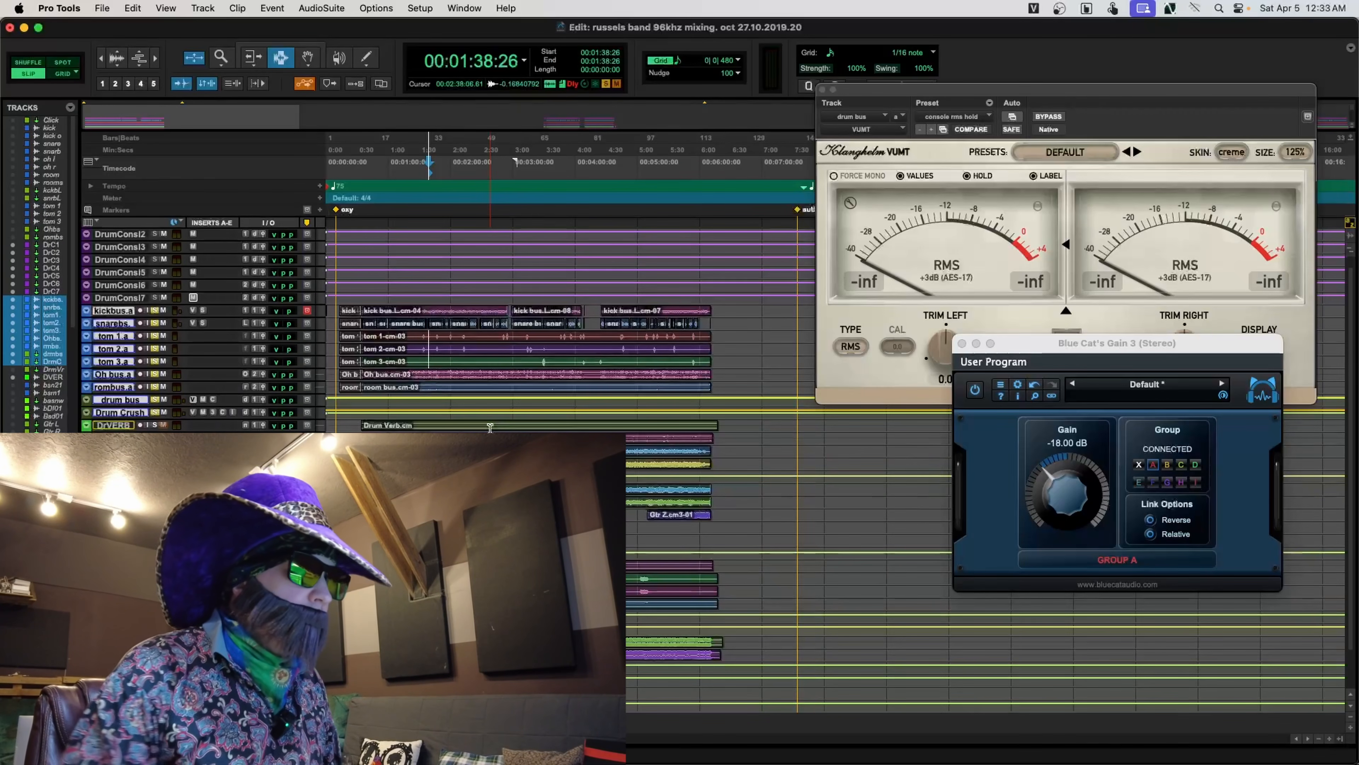
- Play the toms' range from 00:01:30:21 to 00:01:54:17 and set the Group A Blue Cat's Gain to -15 dB
left_click_drag(421, 367, 445, 368)
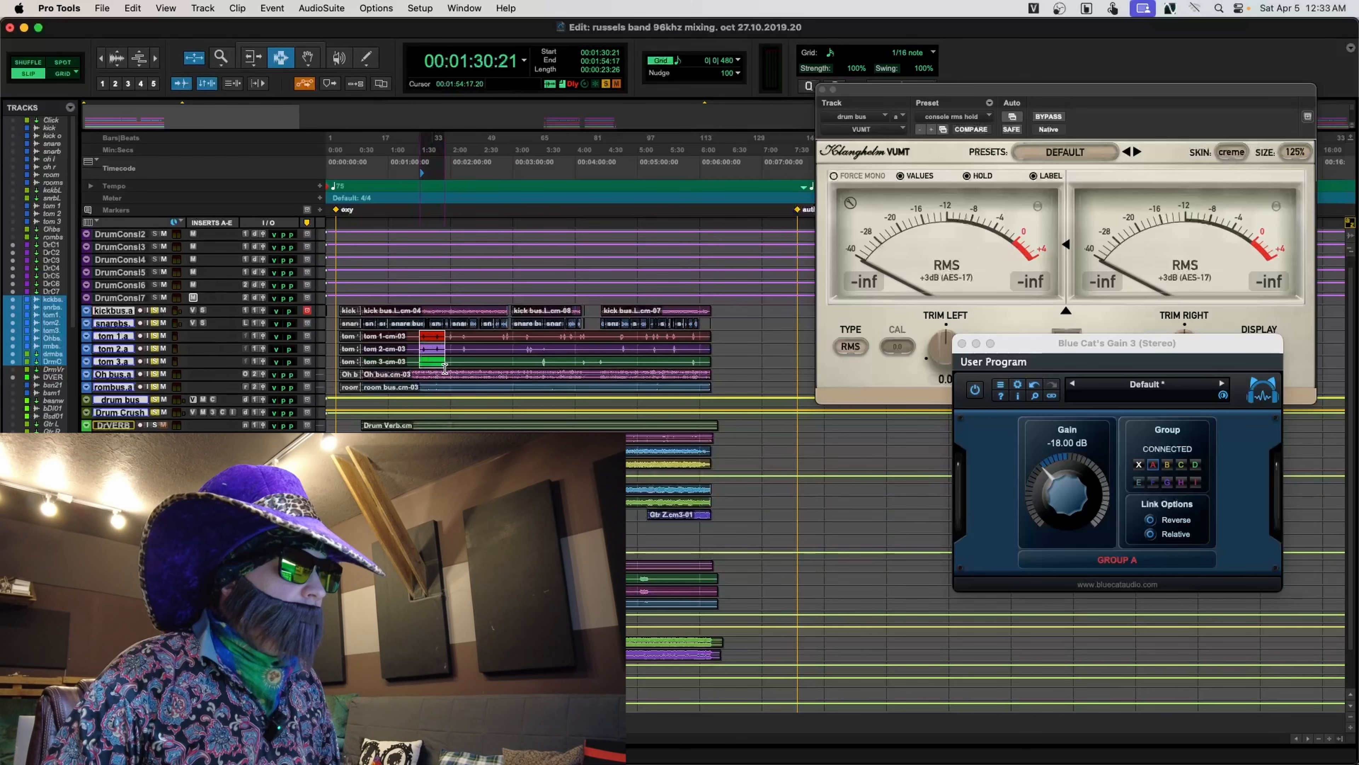
key("space")
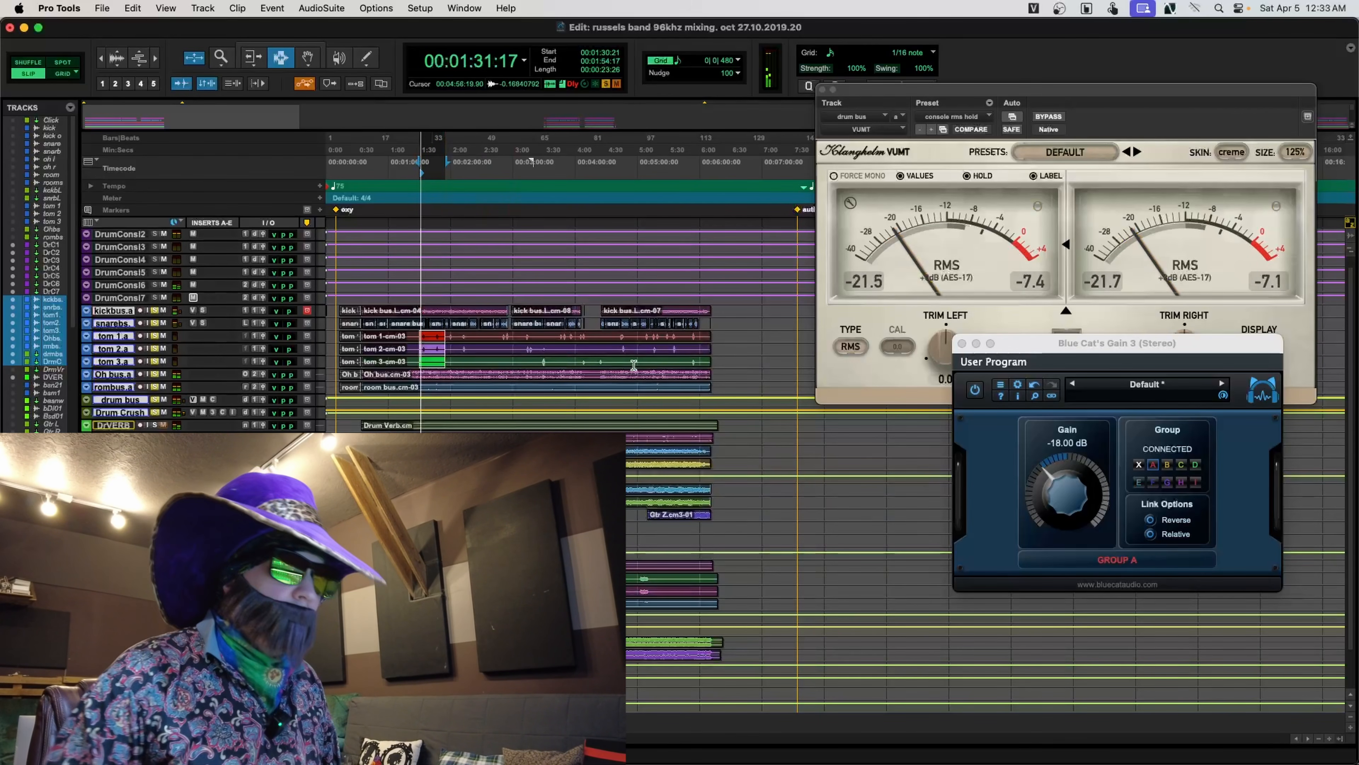
left_click(1053, 487)
left_click_drag(1057, 477, 1101, 293)
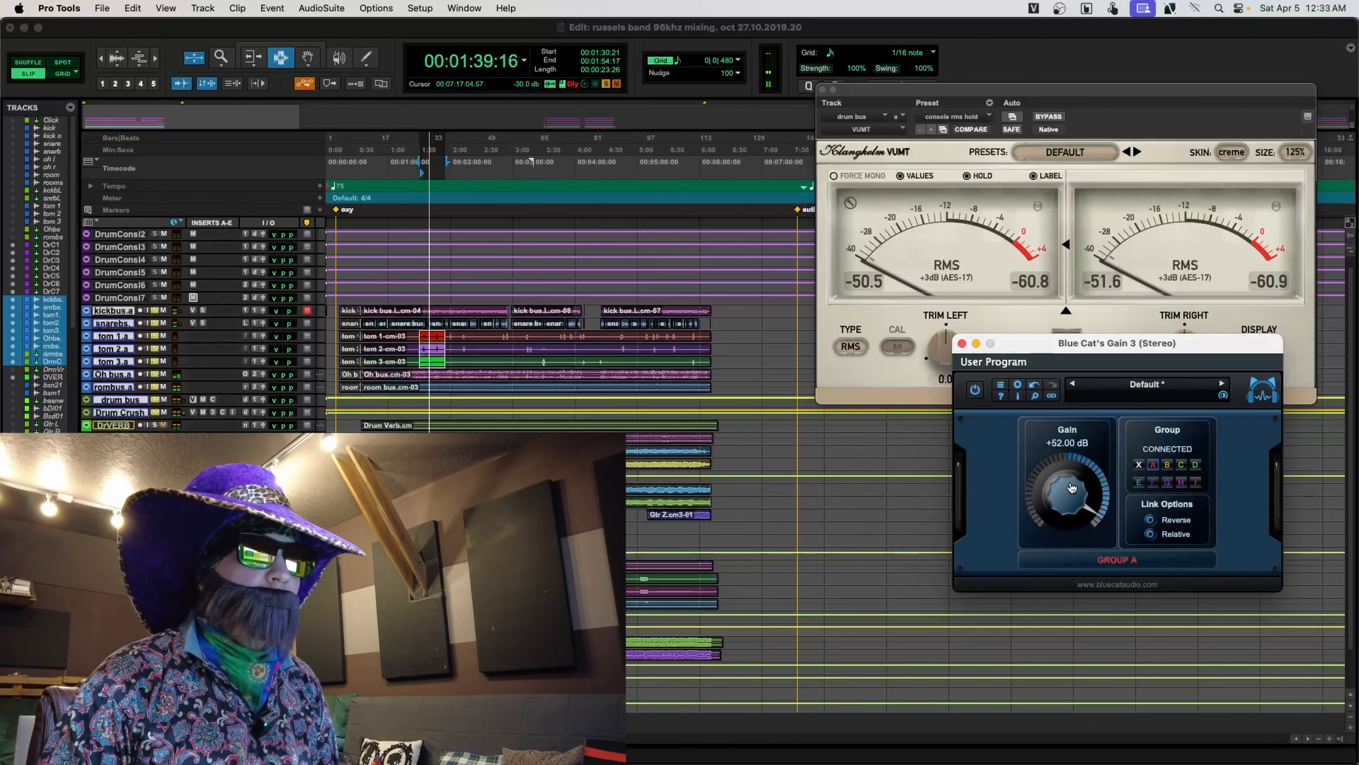
left_click_drag(1071, 488, 1005, 677)
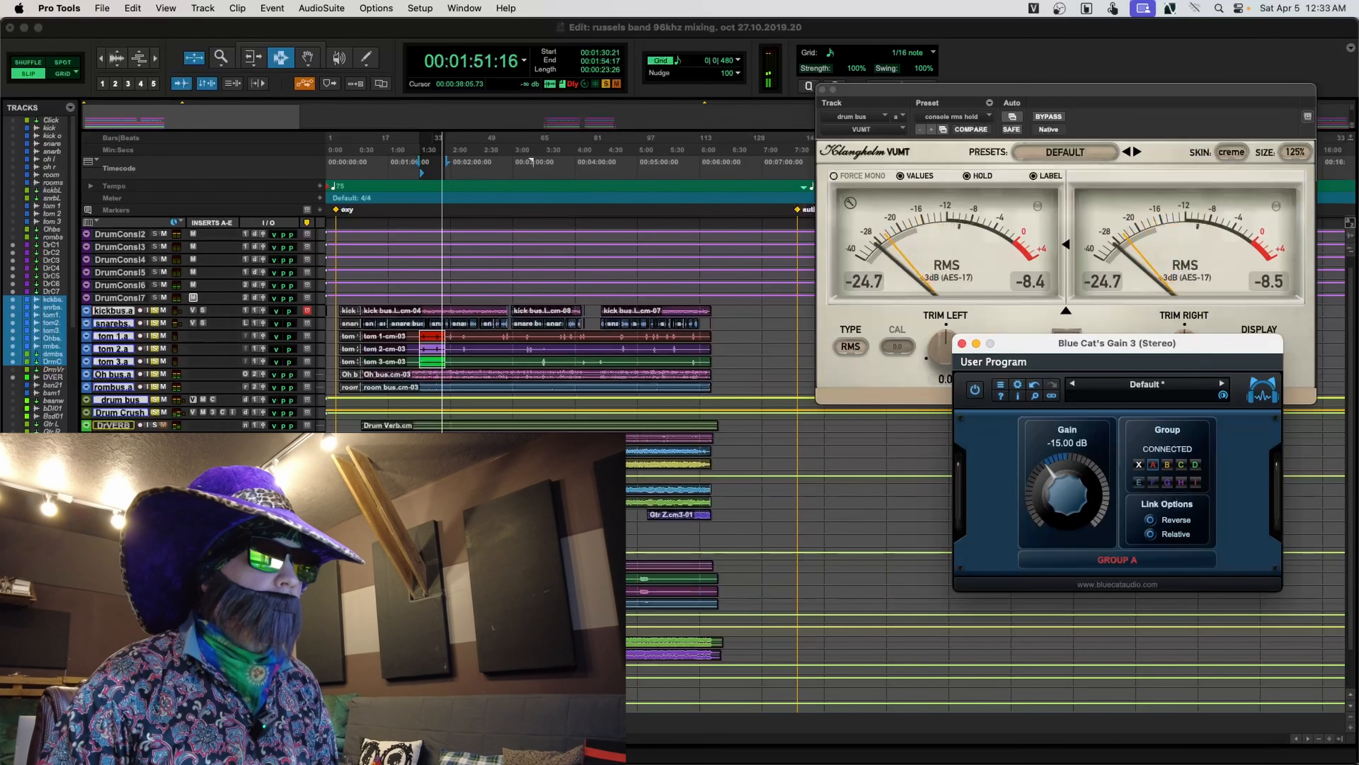
- Play the soloed drums from 00:05:32:24 and check their level on the drum bus VUMT meter
left_click(673, 354)
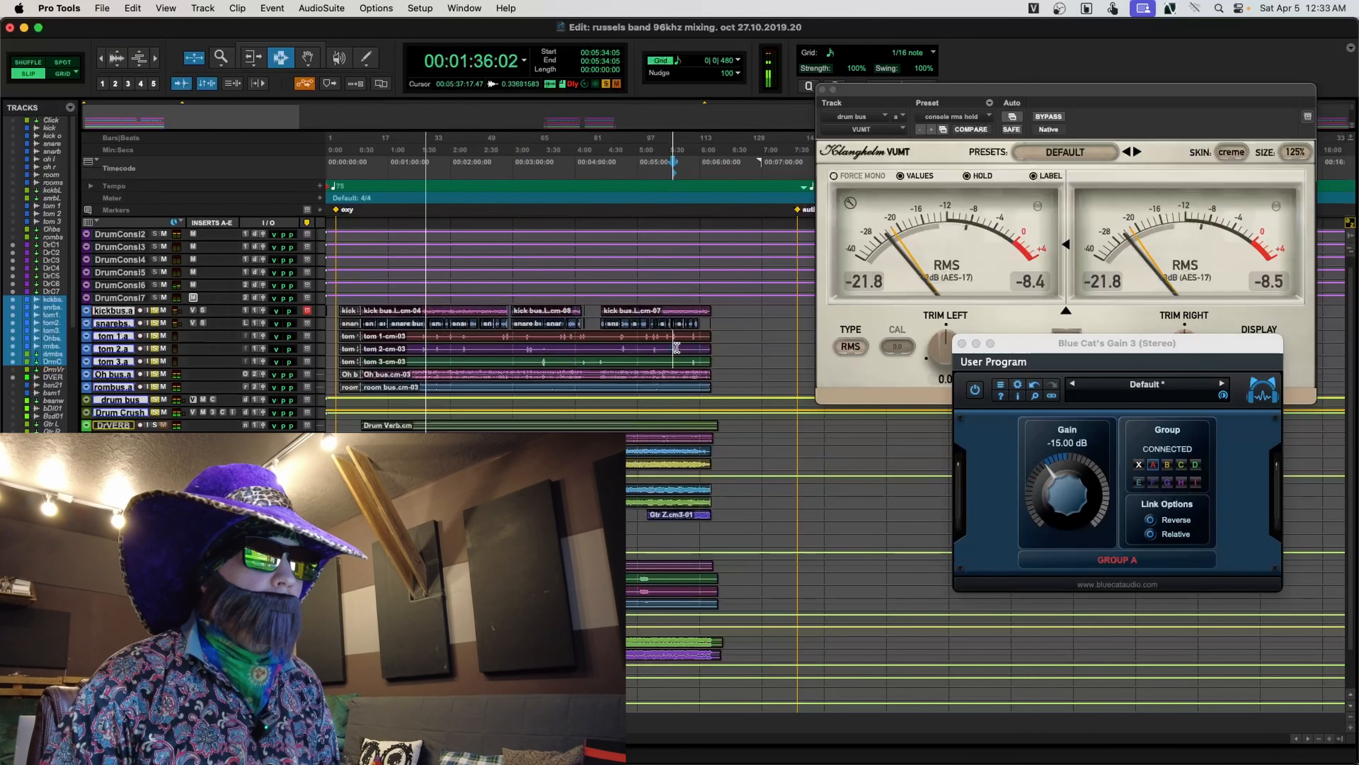
left_click(677, 352)
key("space")
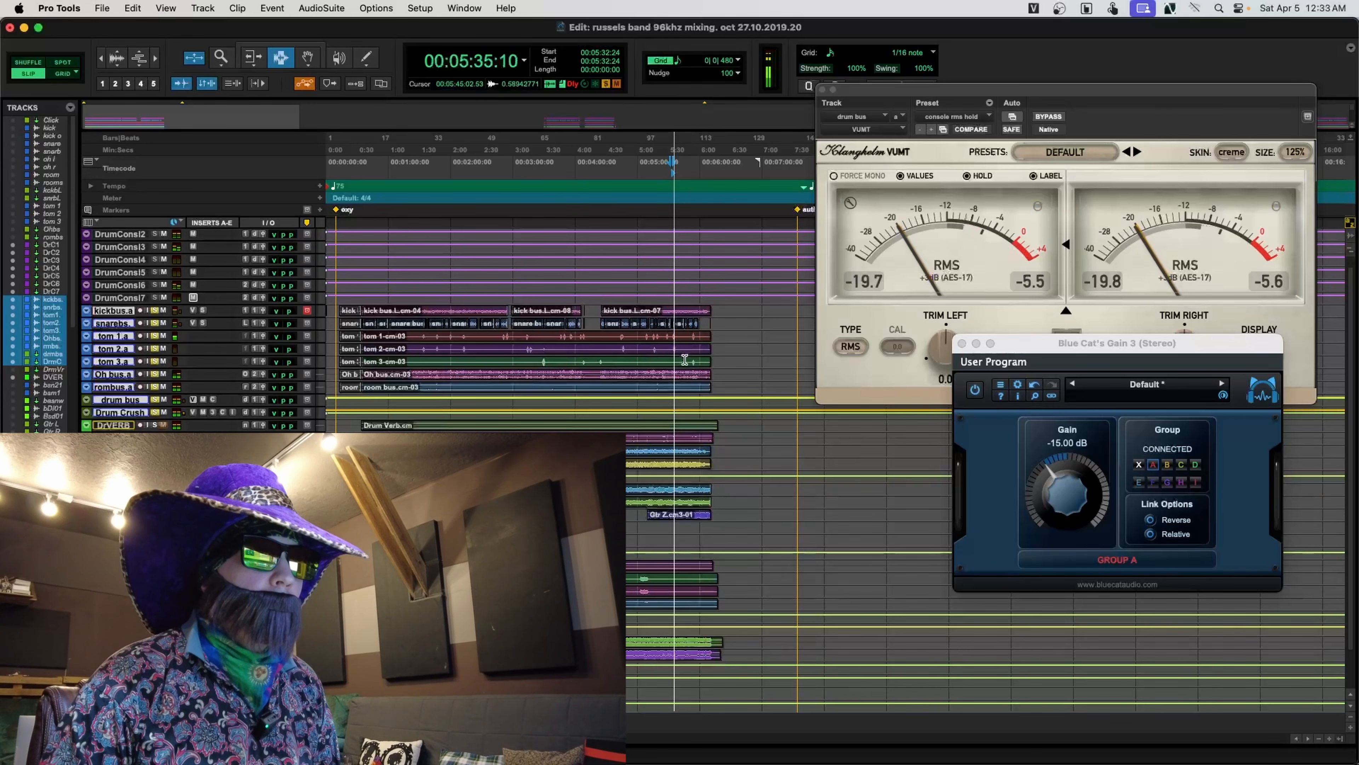
key("space")
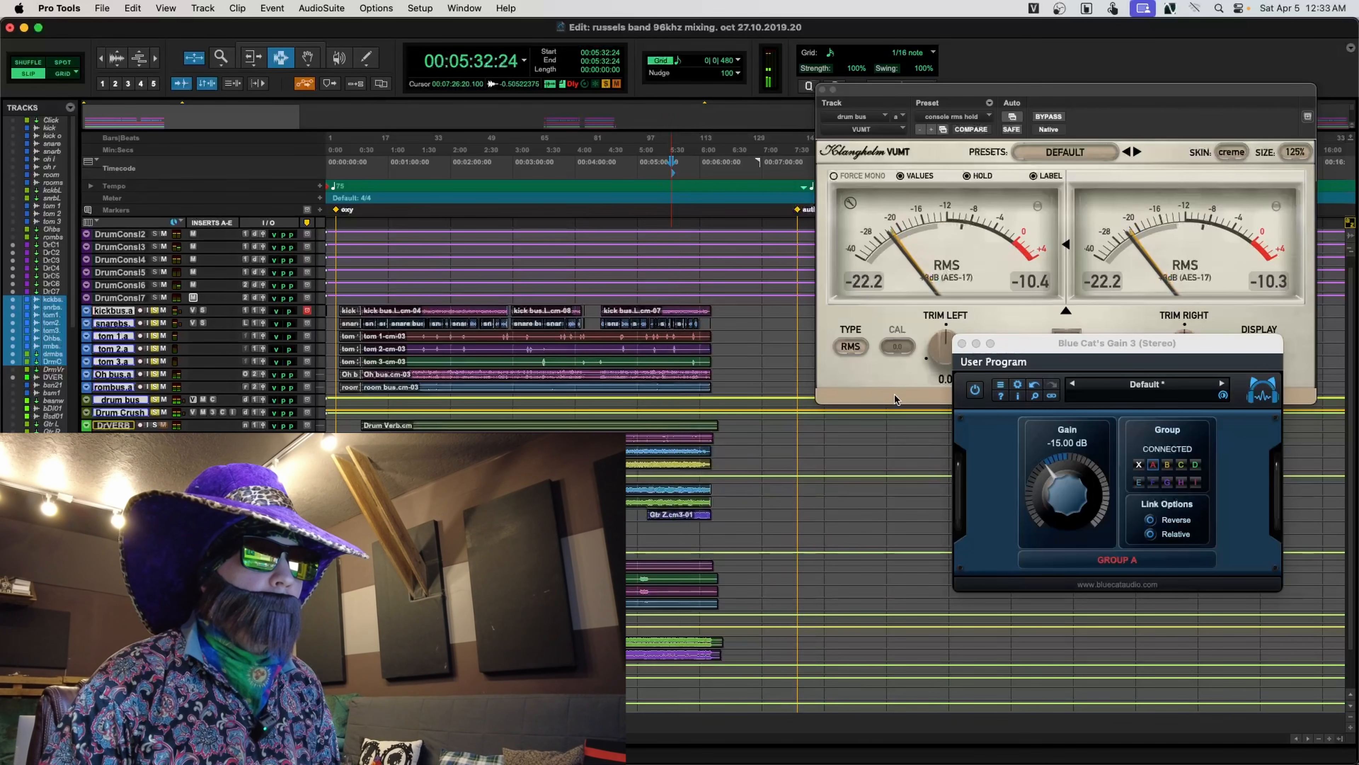
- Clear all solos in the Mix window and close the drum bus VUMT and Blue Cat's Gain plug-in windows
key("super+equal")
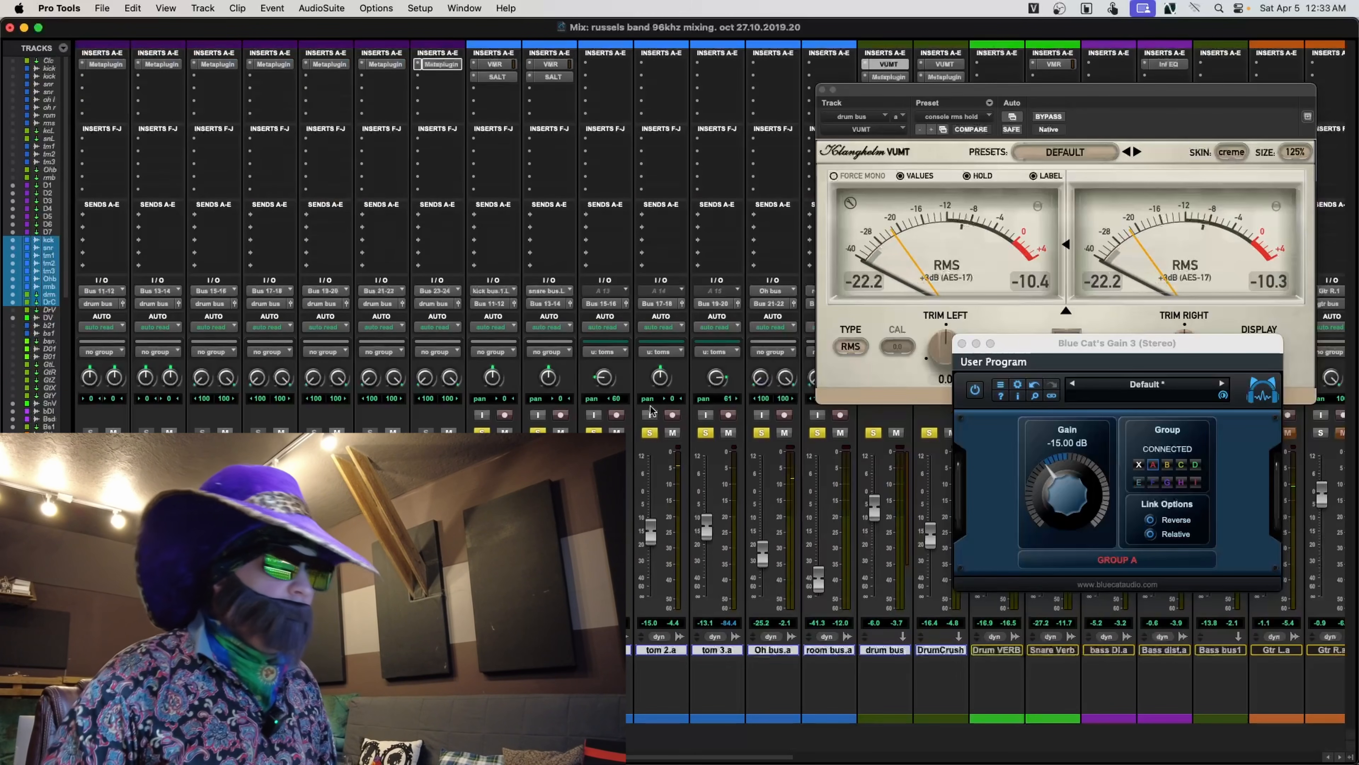
scroll(651, 410, "right", 5)
left_click(692, 432, "alt")
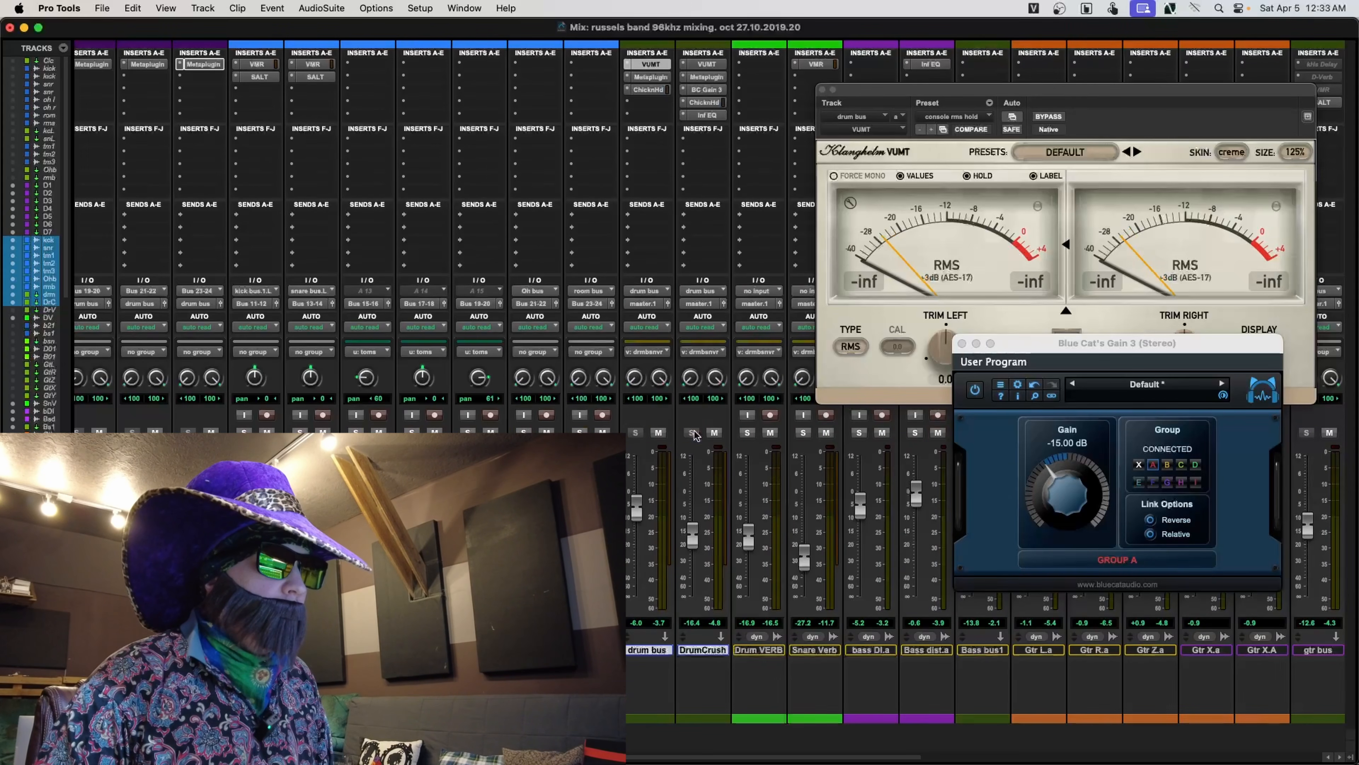
left_click(823, 90)
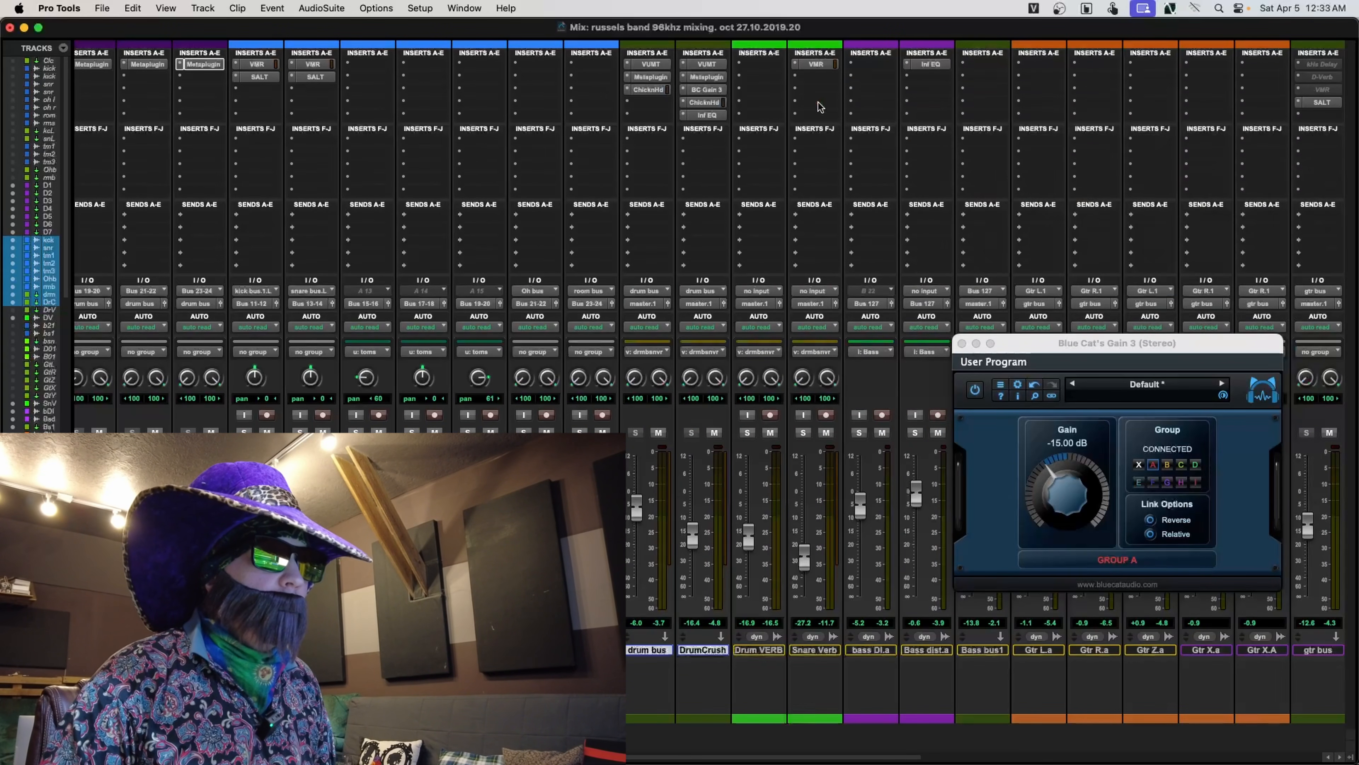
left_click(962, 344)
- Route the drum bus, DrumCrush, Drum VERB and Snare Verb outputs together to a new stereo Aux Input track named Drum C
scroll(972, 523, "right", 5)
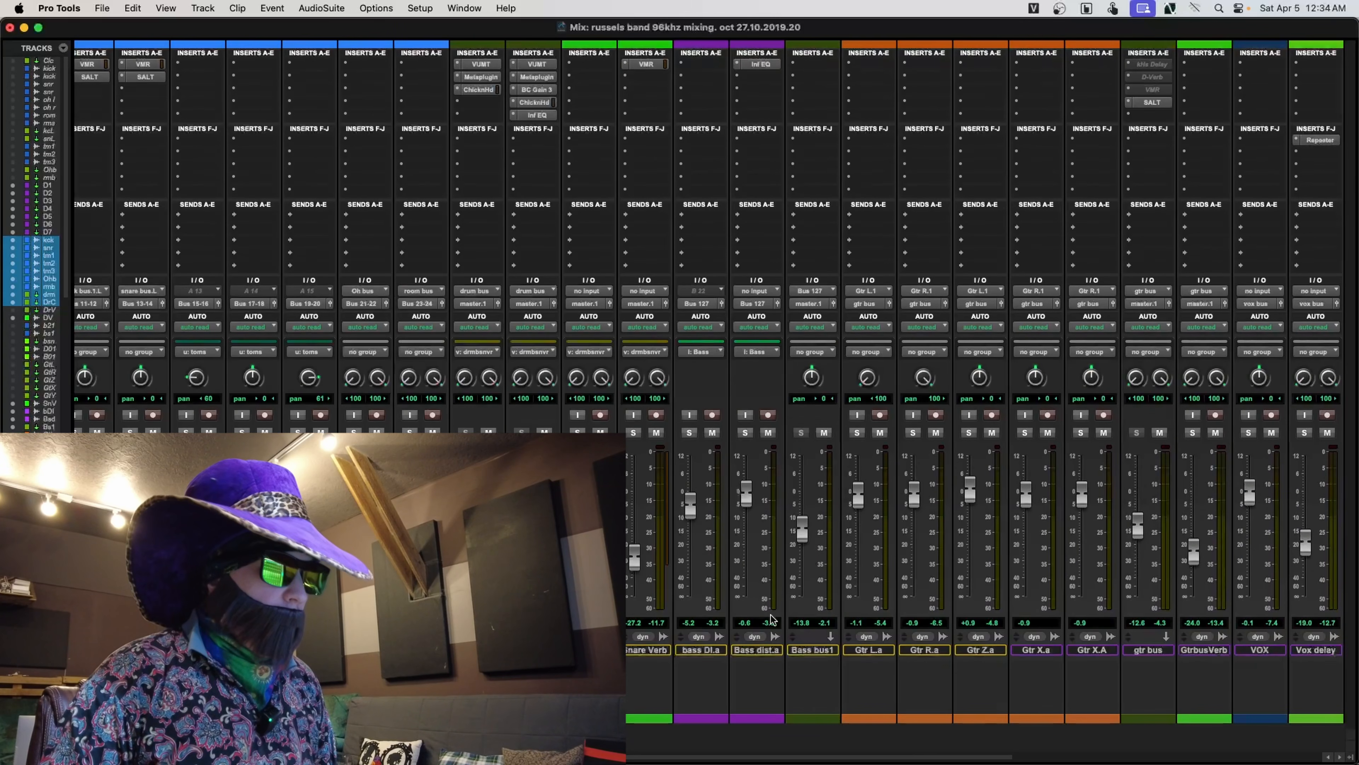
scroll(787, 614, "right", 3)
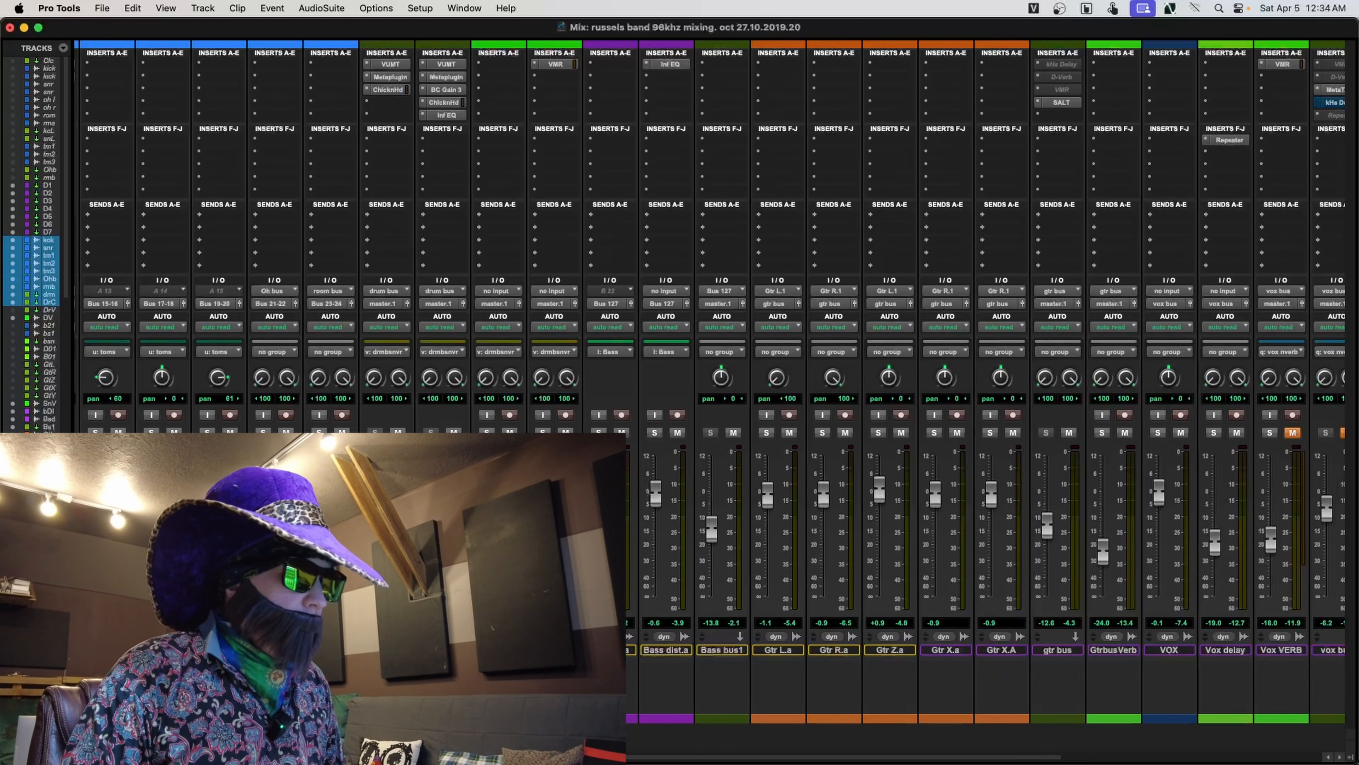
left_click(555, 649)
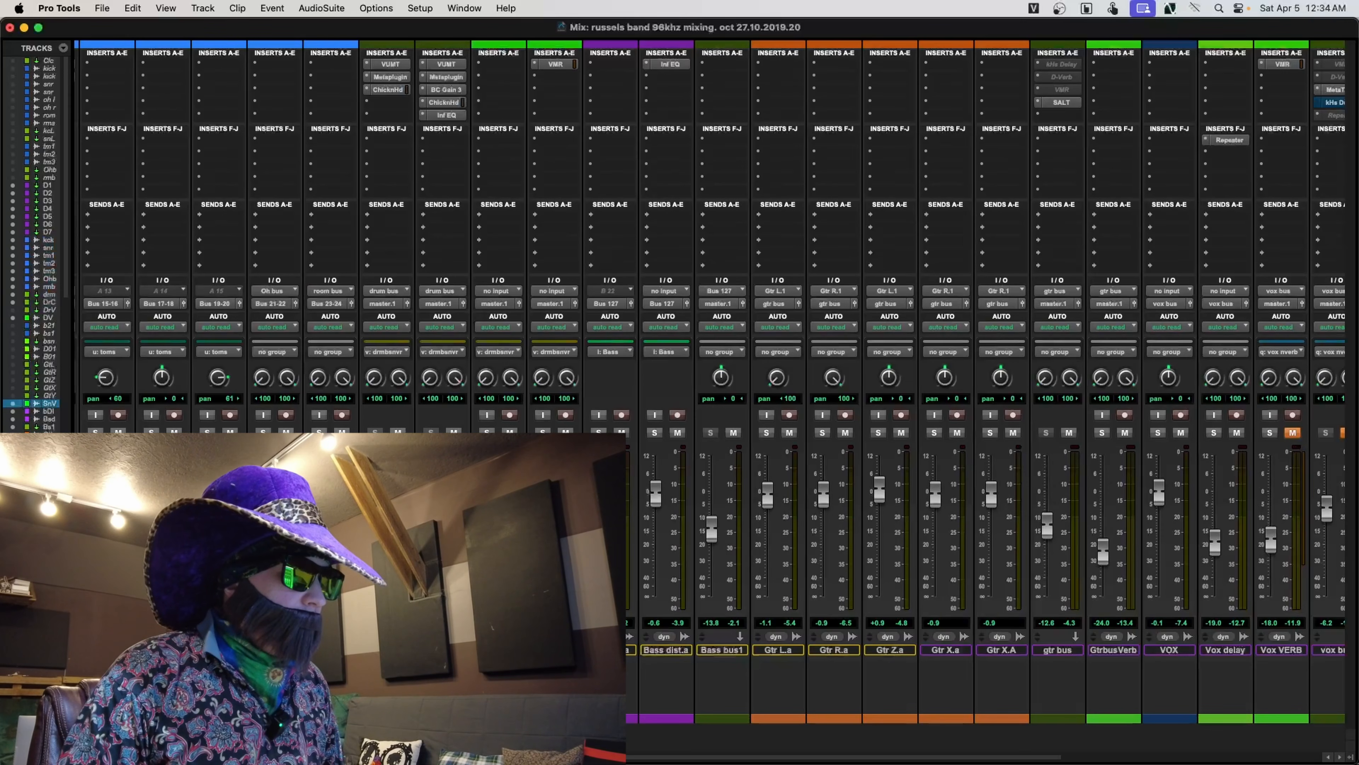
left_click(387, 649, "shift")
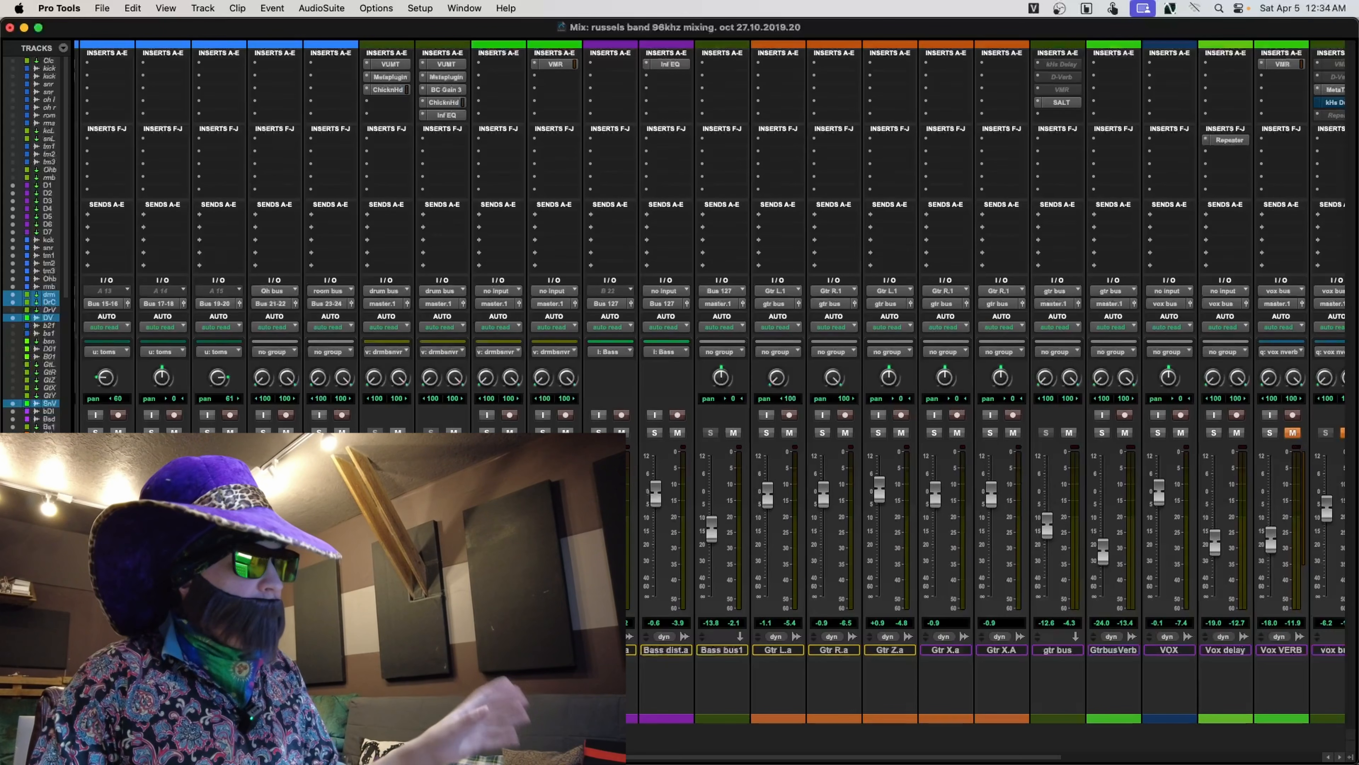
left_click(562, 303)
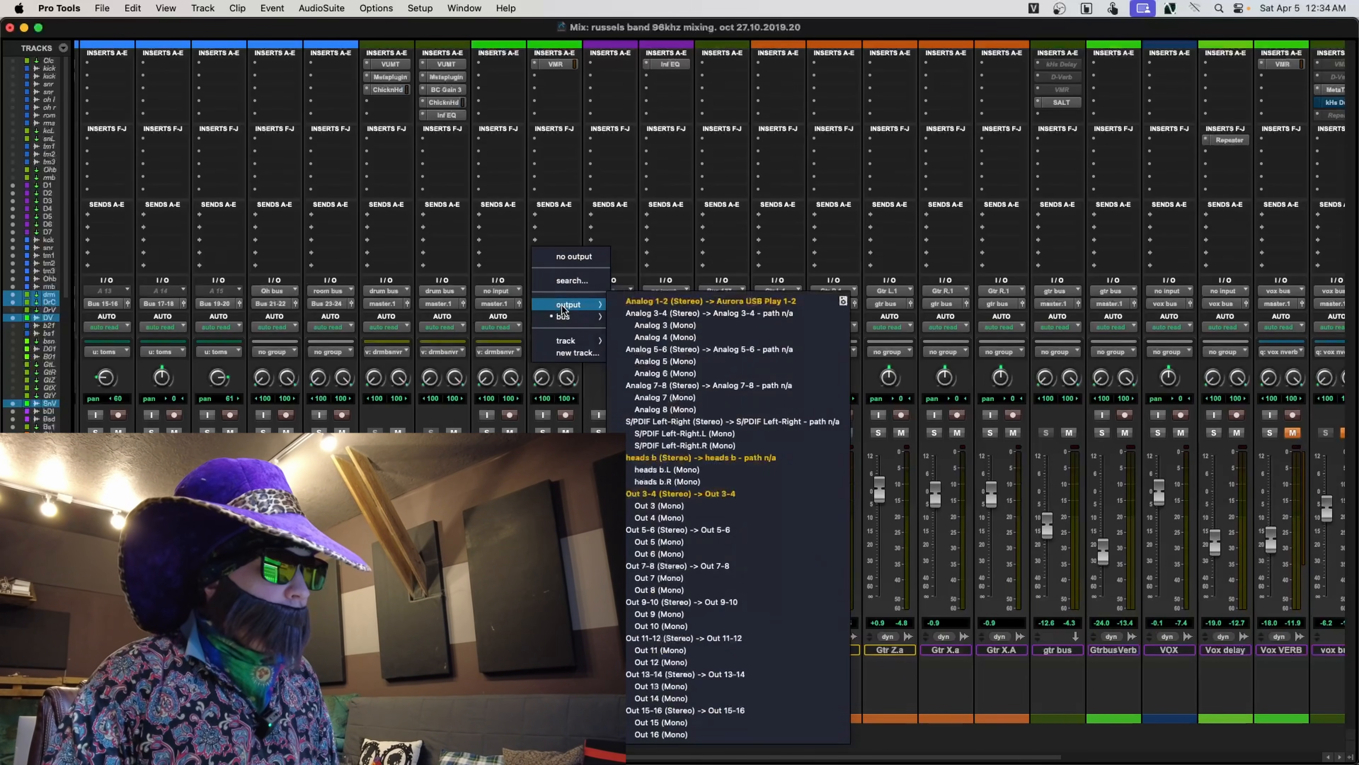
left_click(575, 350)
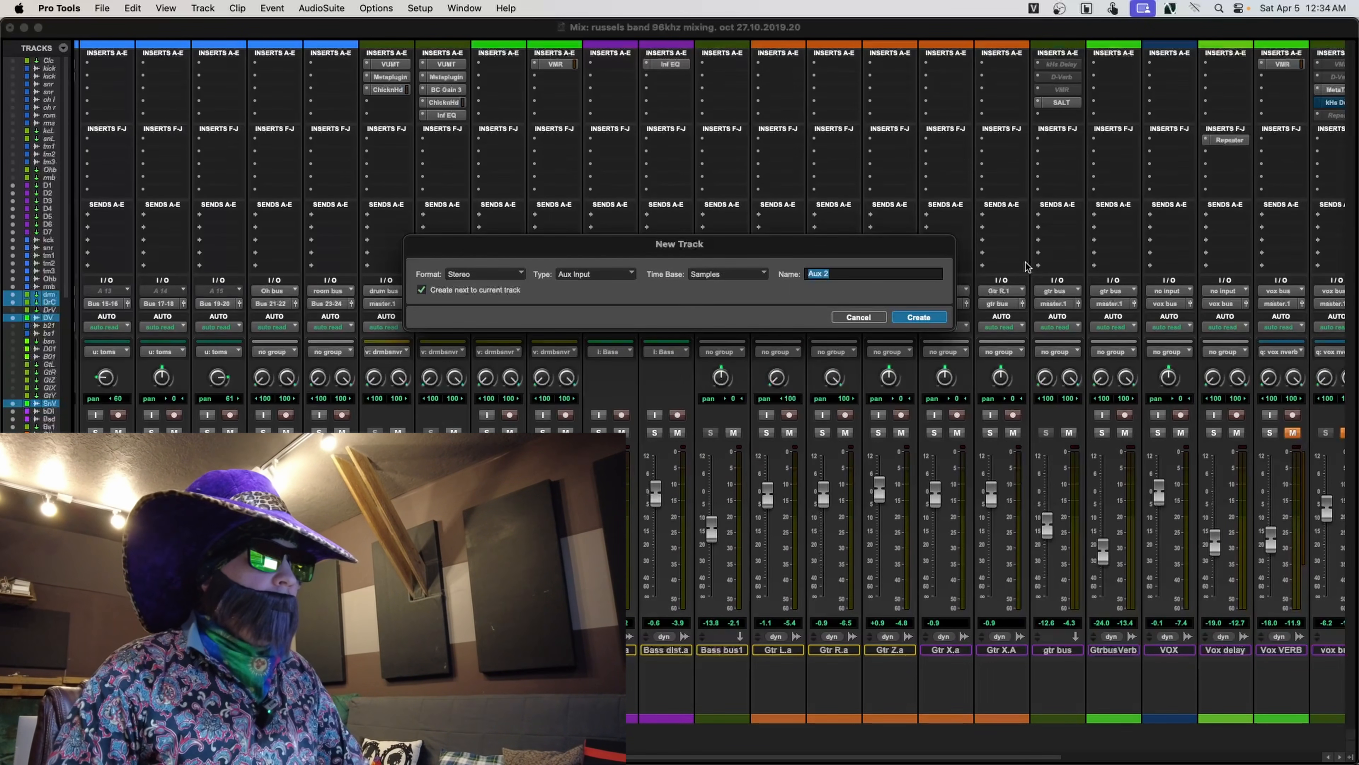
type("Drum")
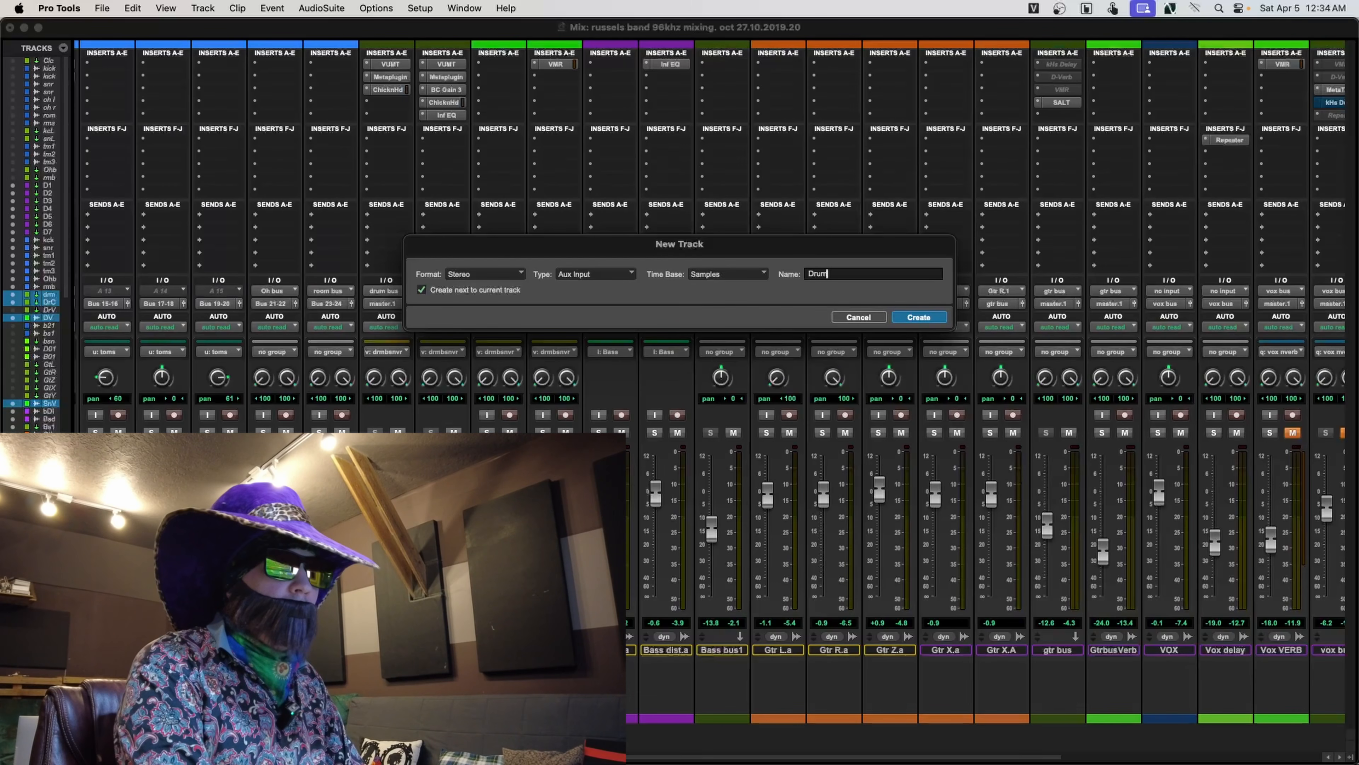
type(" C")
key("Return")
- Place the Drum C track directly before the master track and route its output to the stereo master.1 bus
left_click_drag(620, 650, 902, 653)
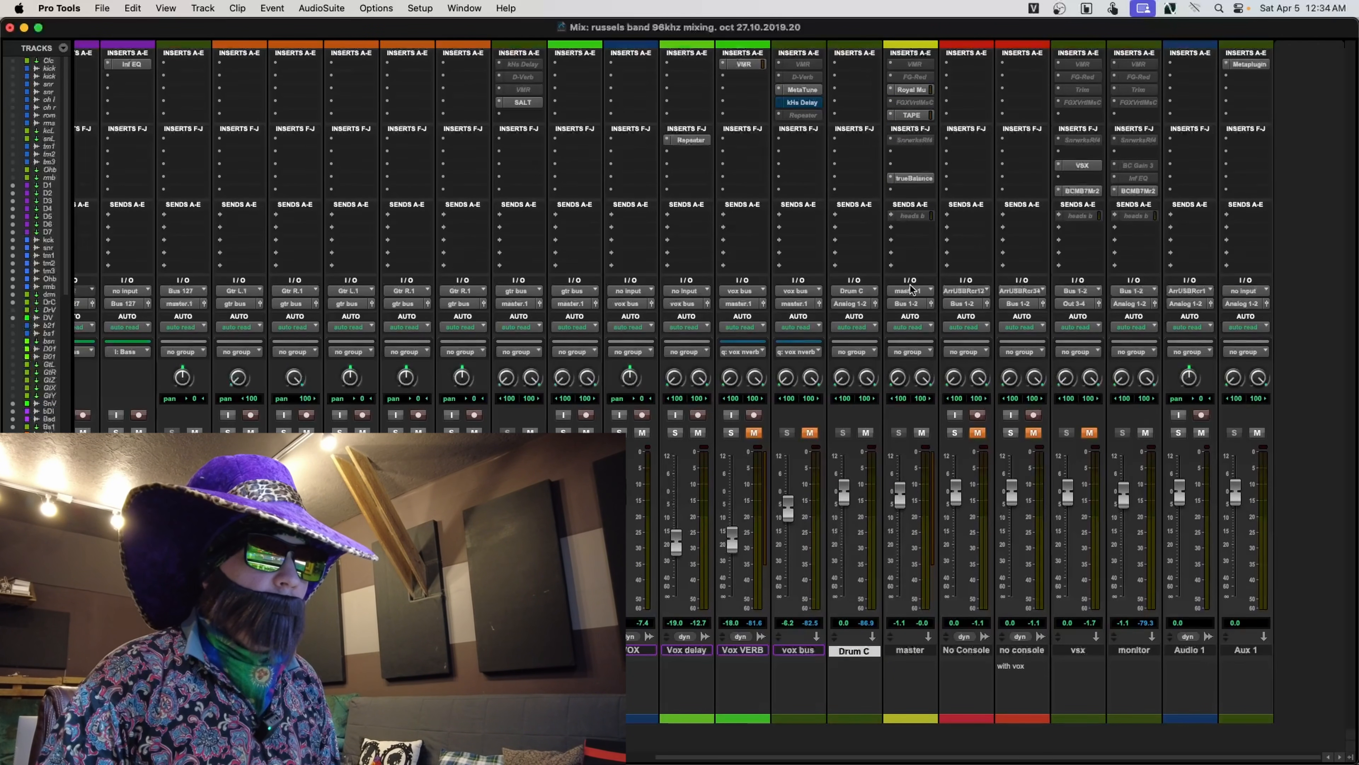
left_click(859, 305)
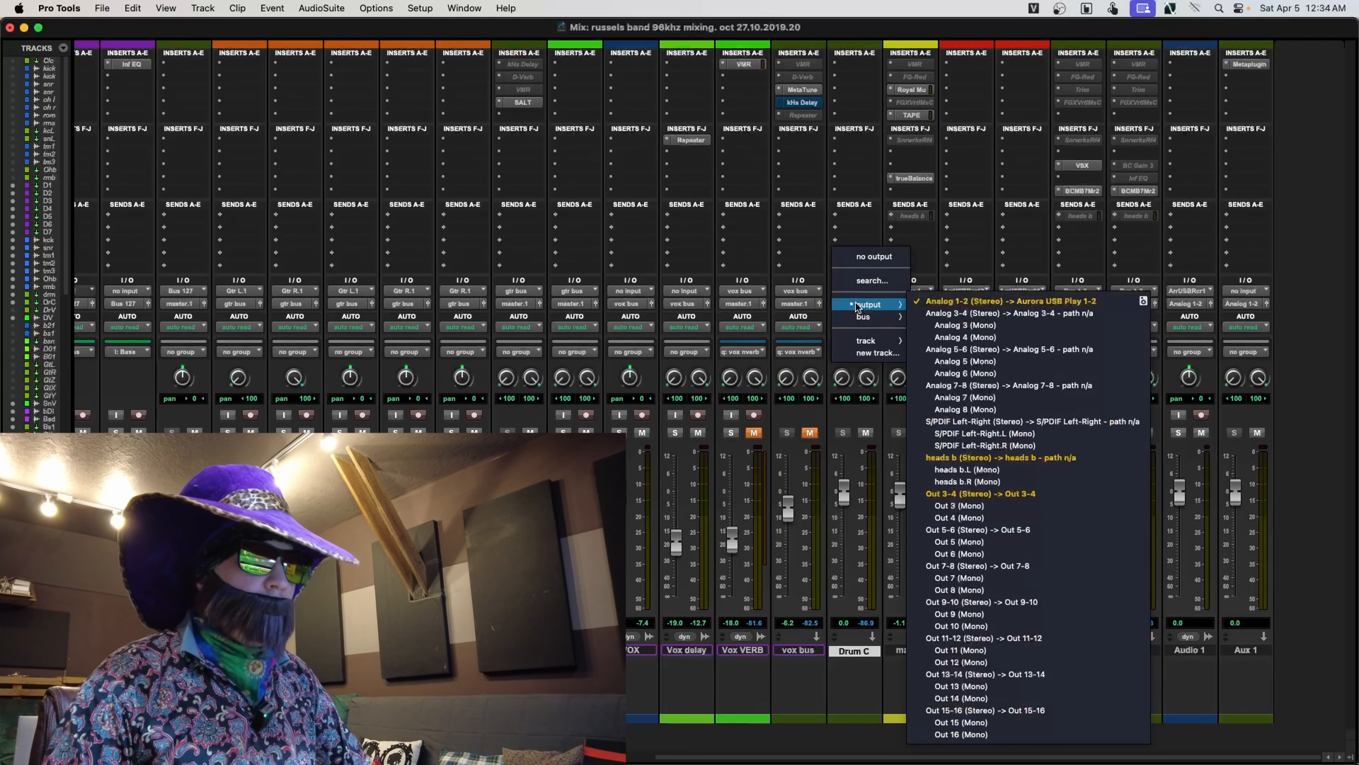
type("master")
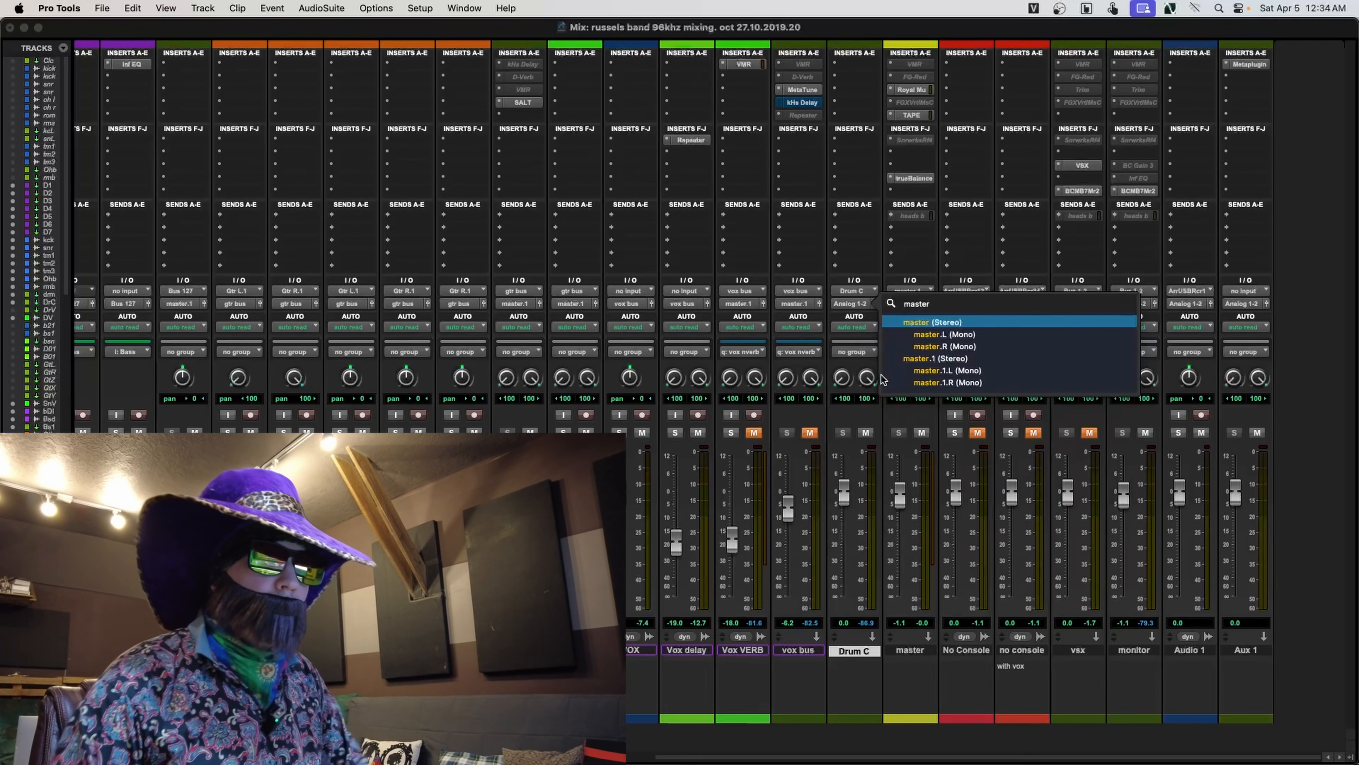
left_click(922, 360)
key("Return")
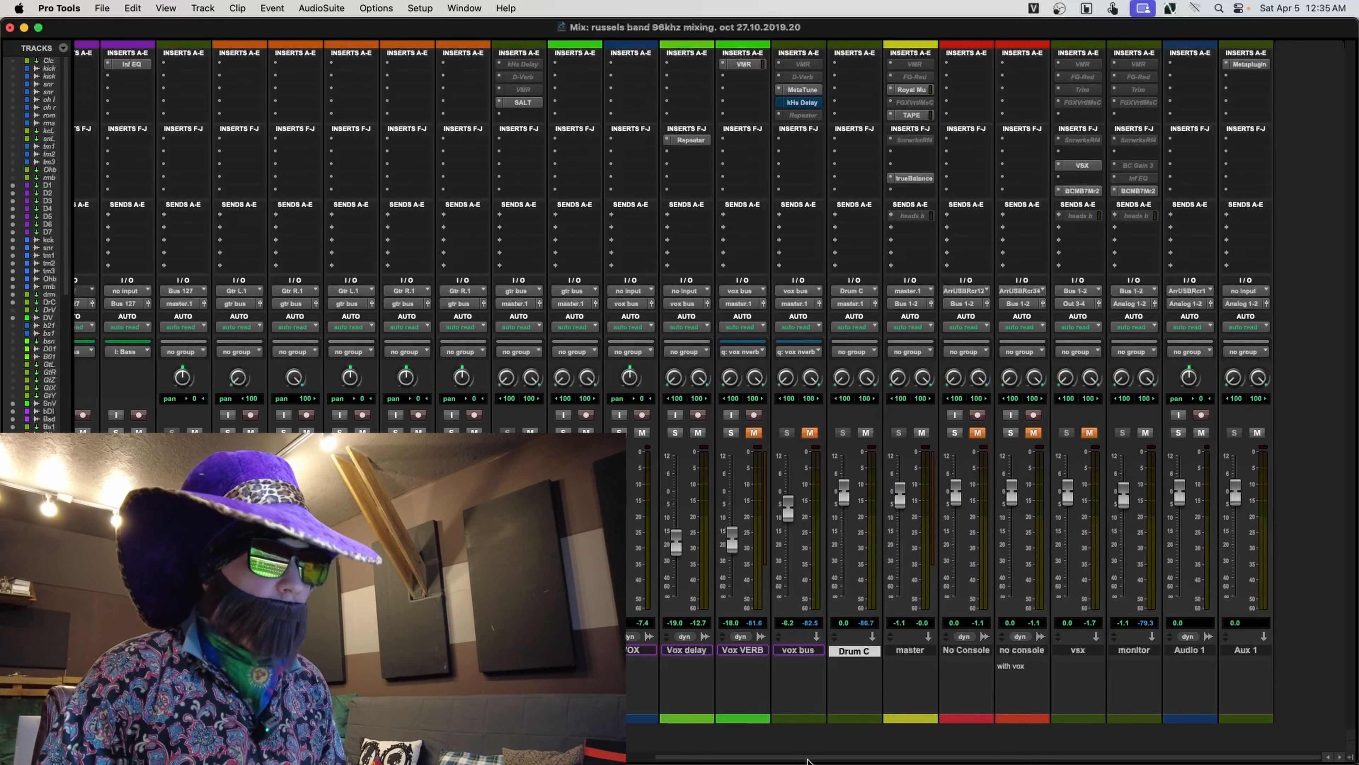
- Play the mix from the current position and from about 00:00:35, checking the signal on the Drum C and master meters
key("super+equal")
key("super+equal")
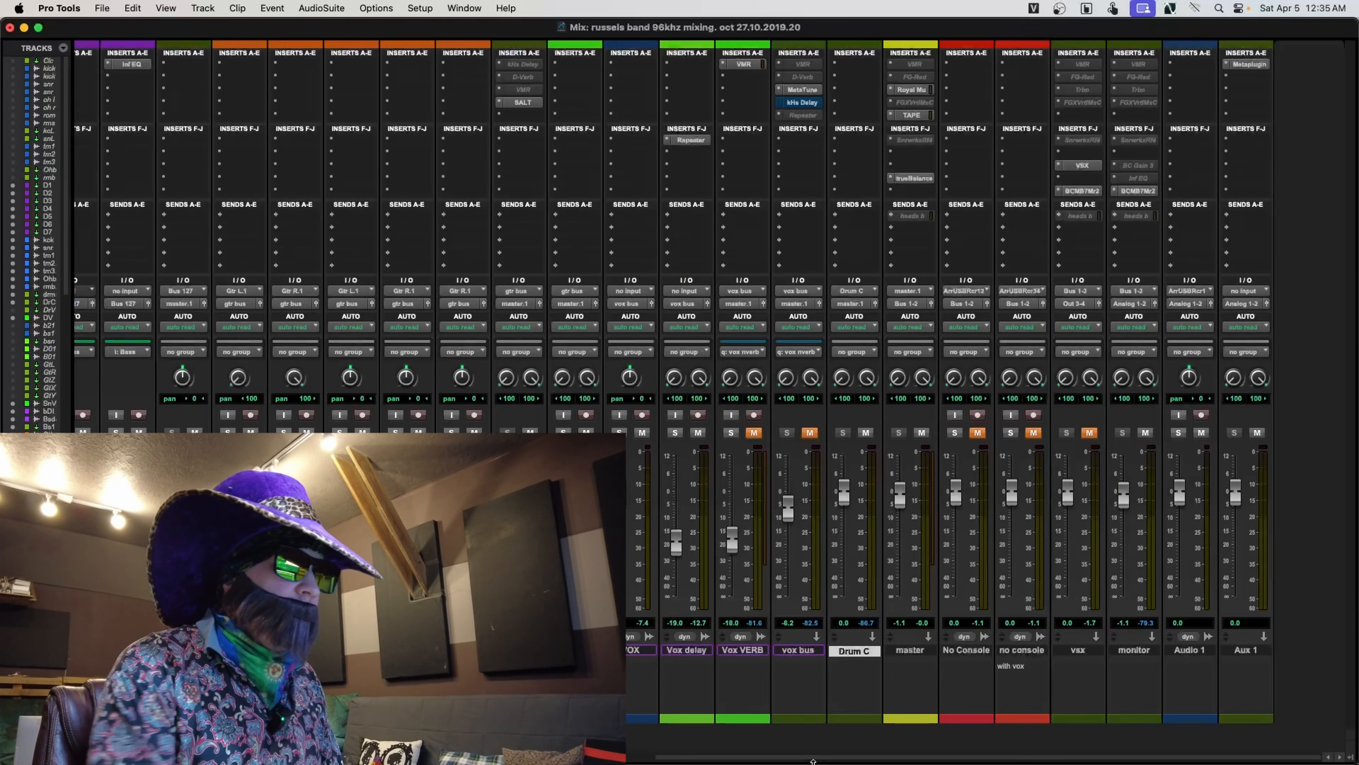
key("space")
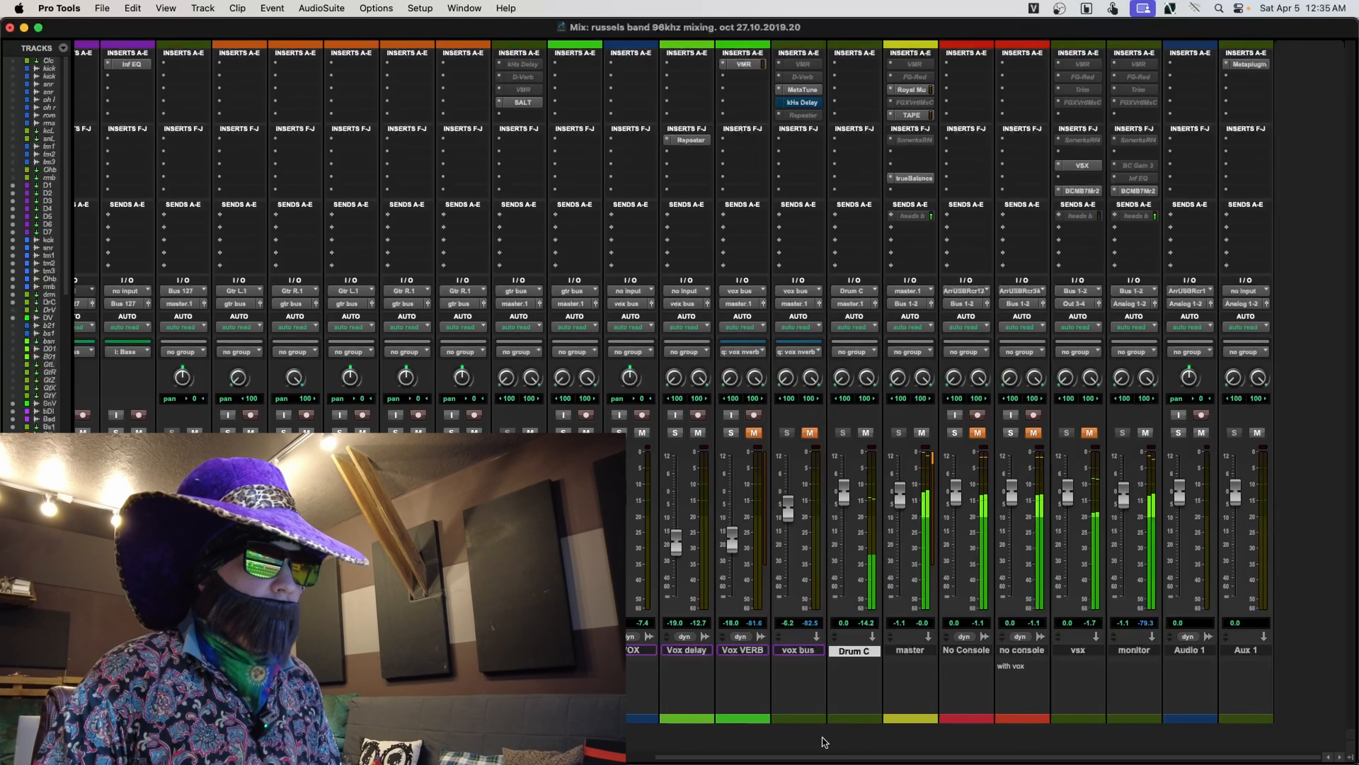
key("super+equal")
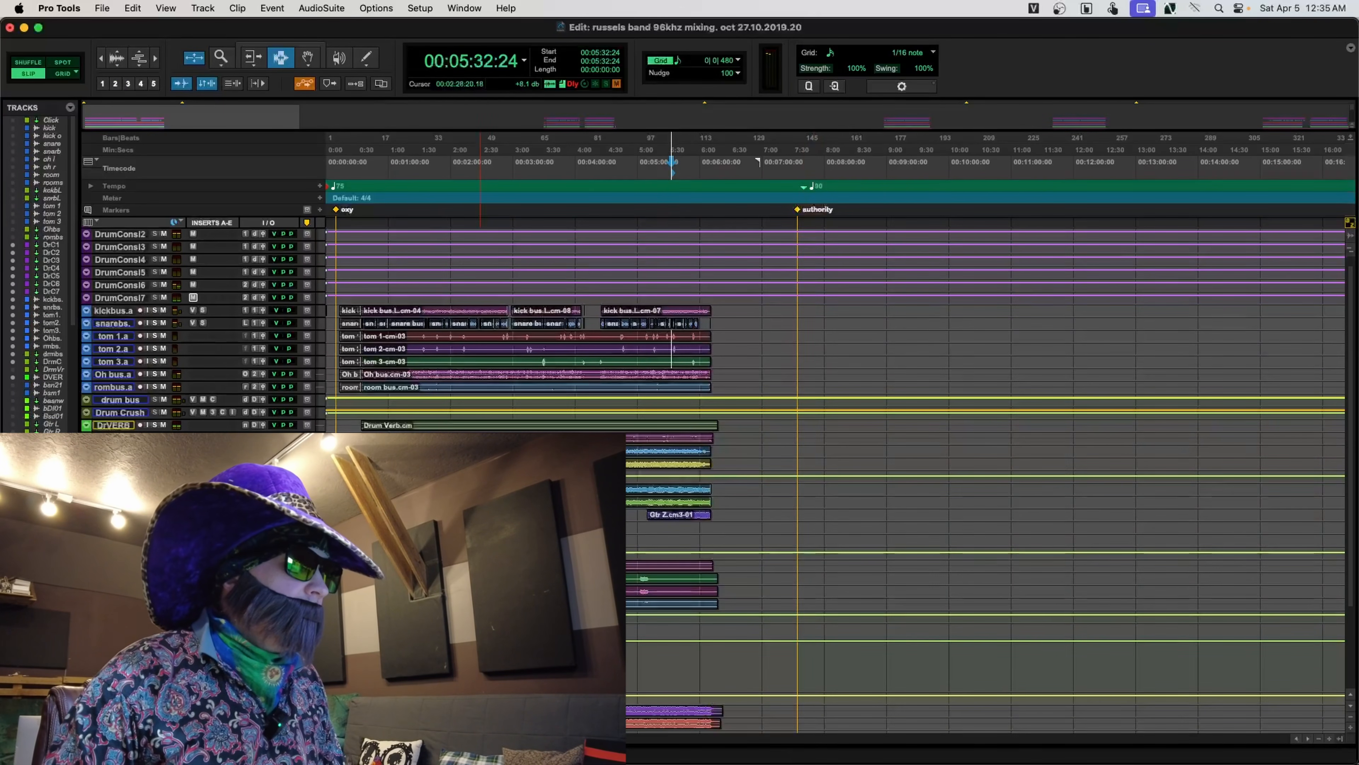
left_click(351, 579)
key("Tab")
key("space")
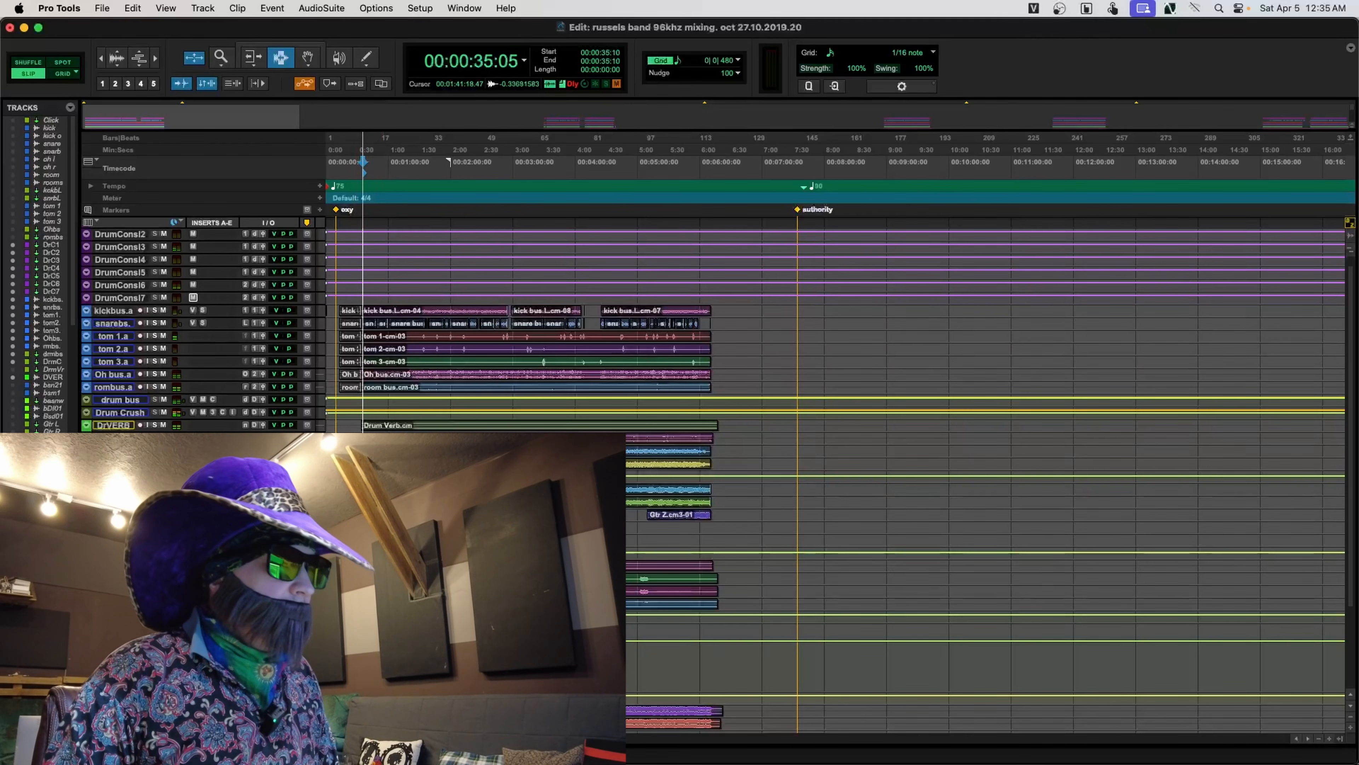
key("super+equal")
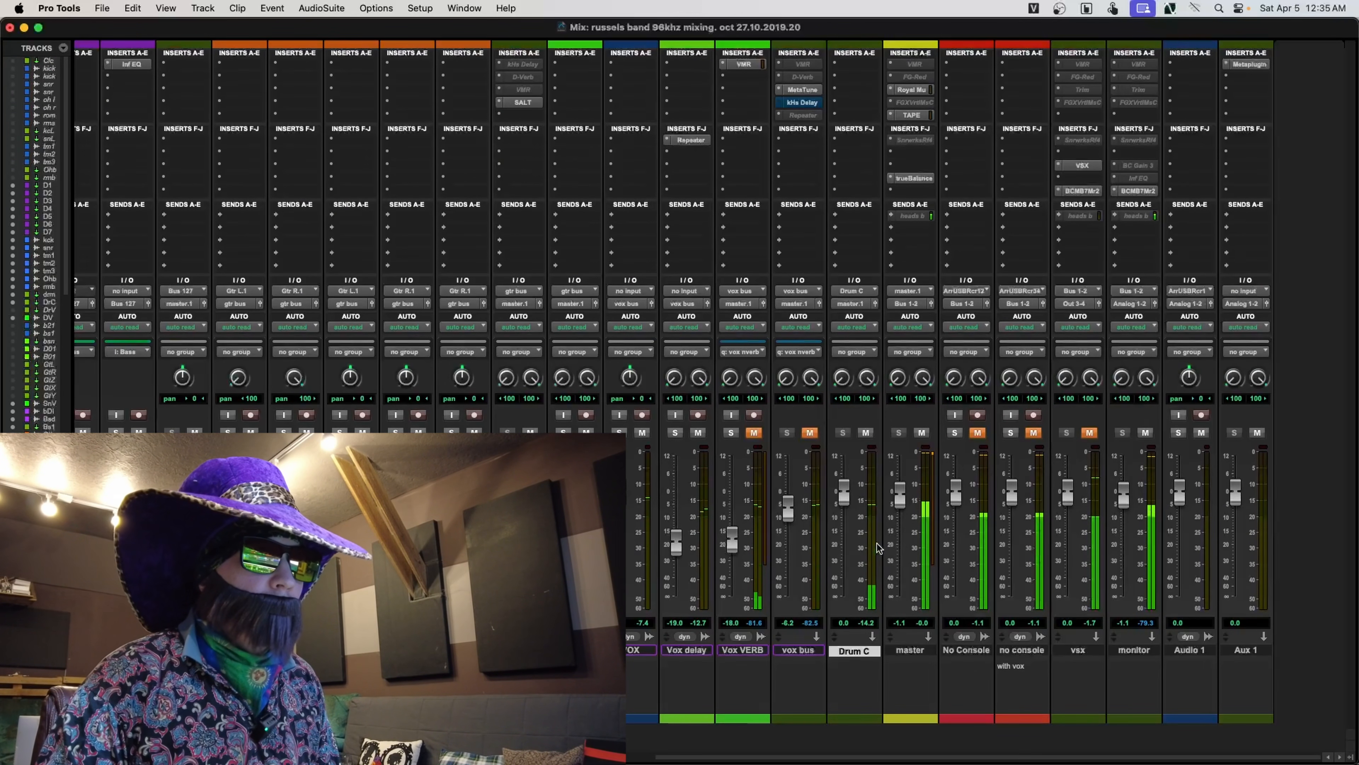
key("space")
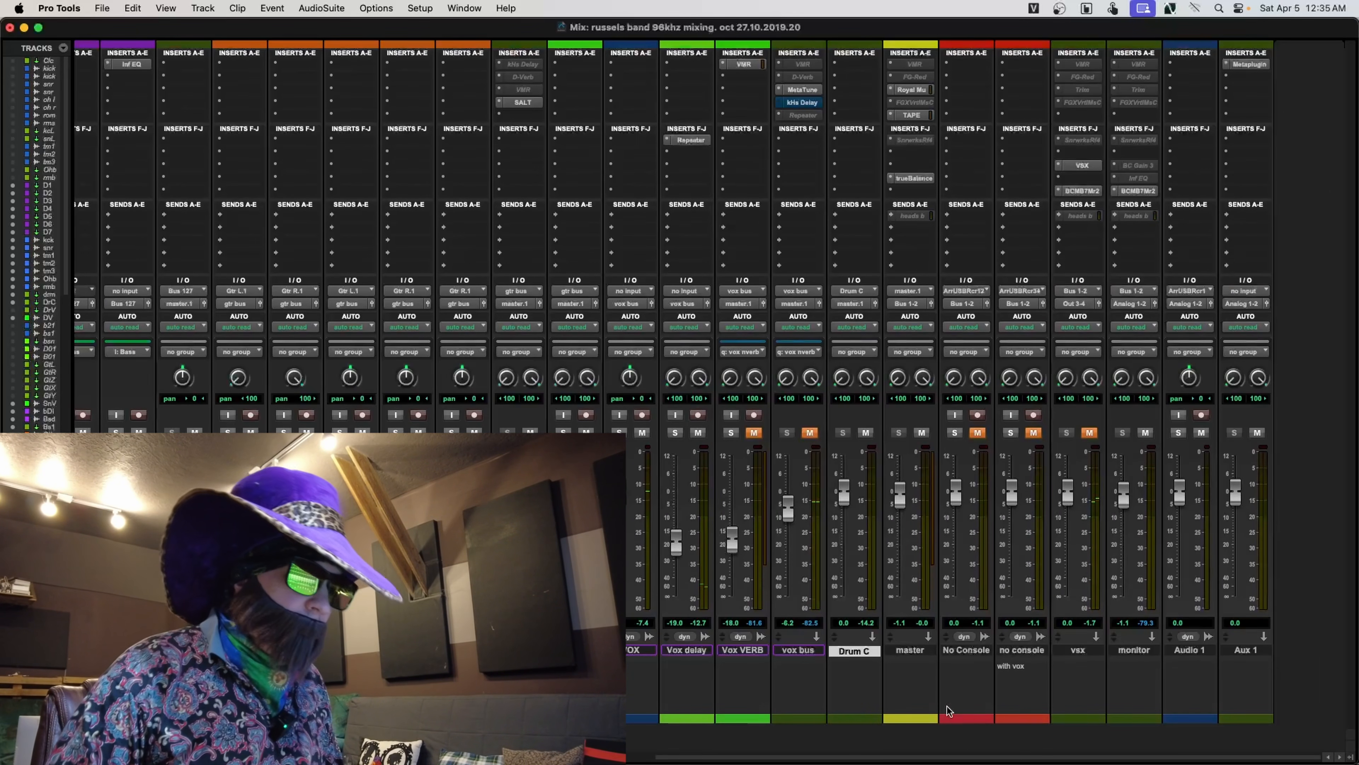
- Examine the output routing of the Bass bus1, Gtr X.a, gtr bus and GtrbusVerb channels in relation to Drum C and the master
scroll(946, 693, "left", 10)
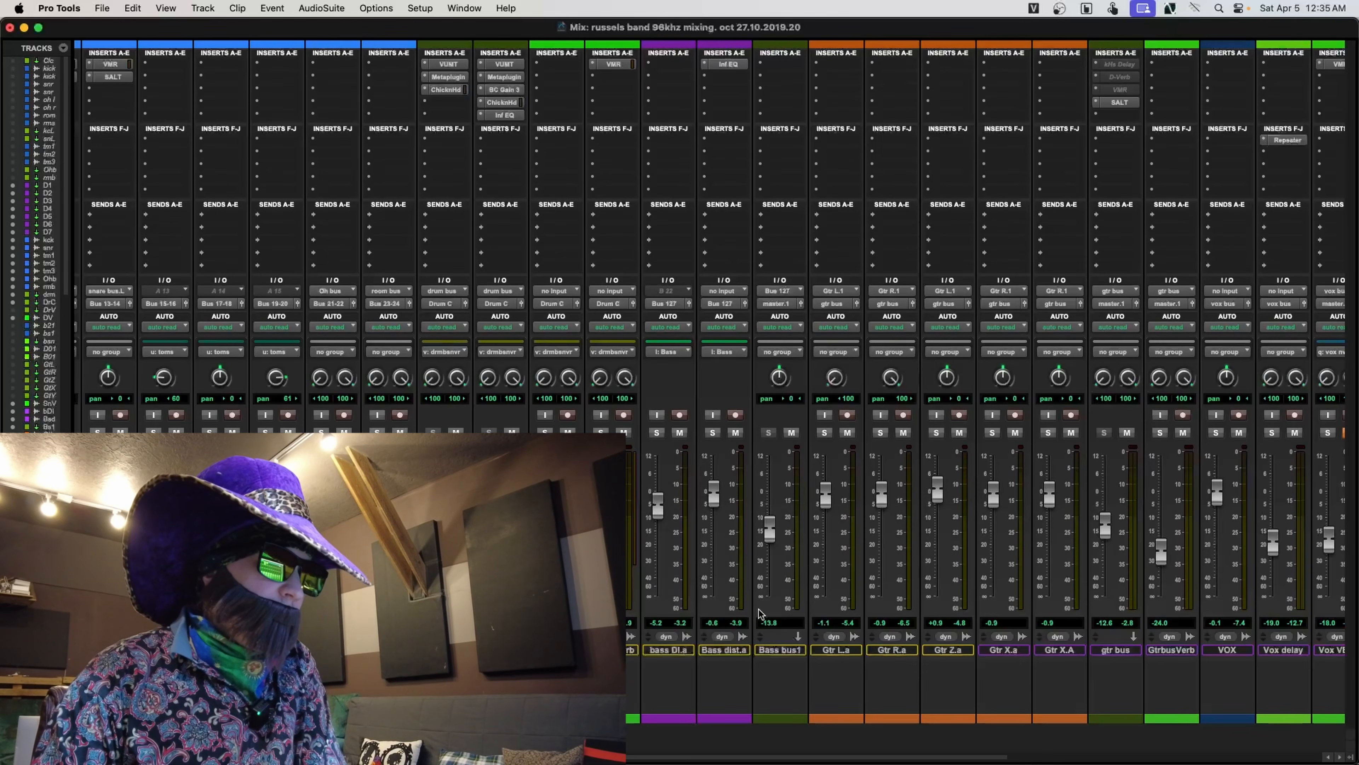
left_click_drag(687, 757, 751, 760)
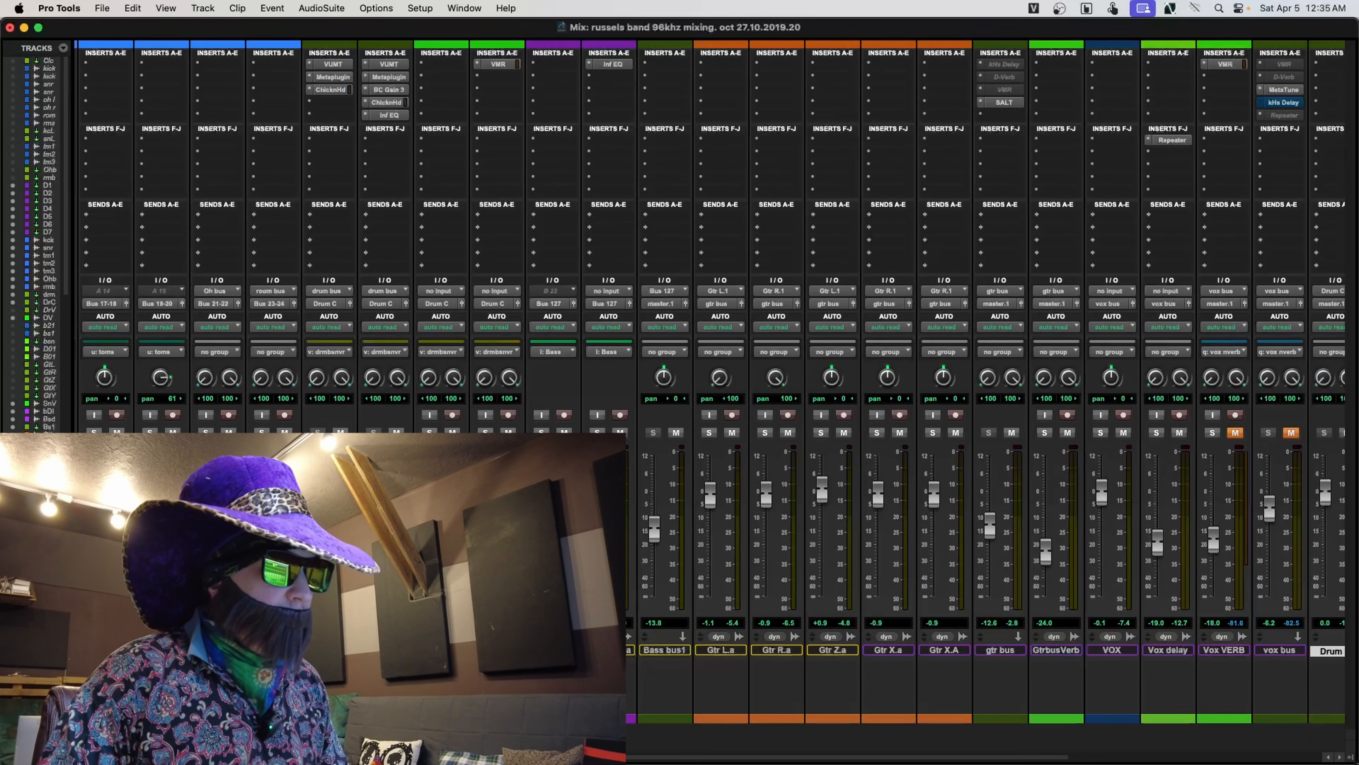
left_click(674, 651)
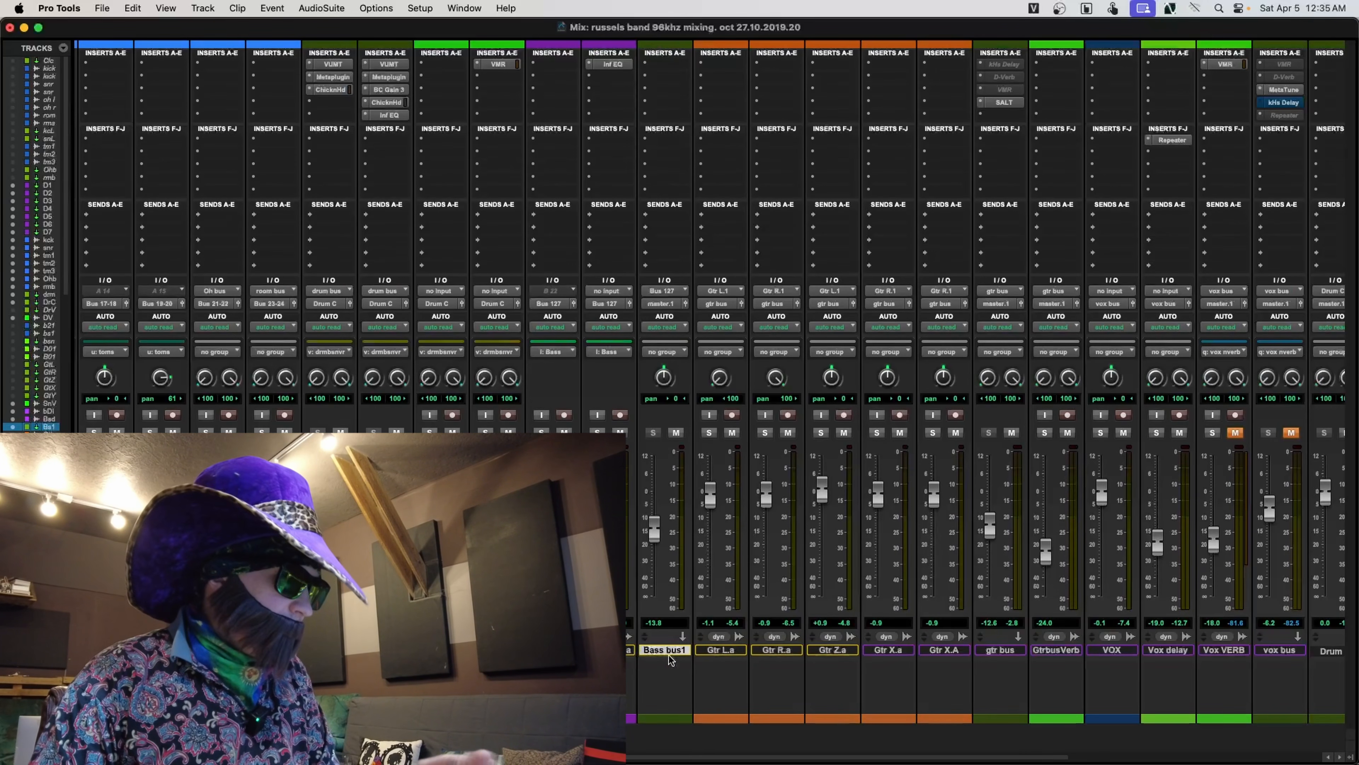
scroll(667, 660, "right", 4)
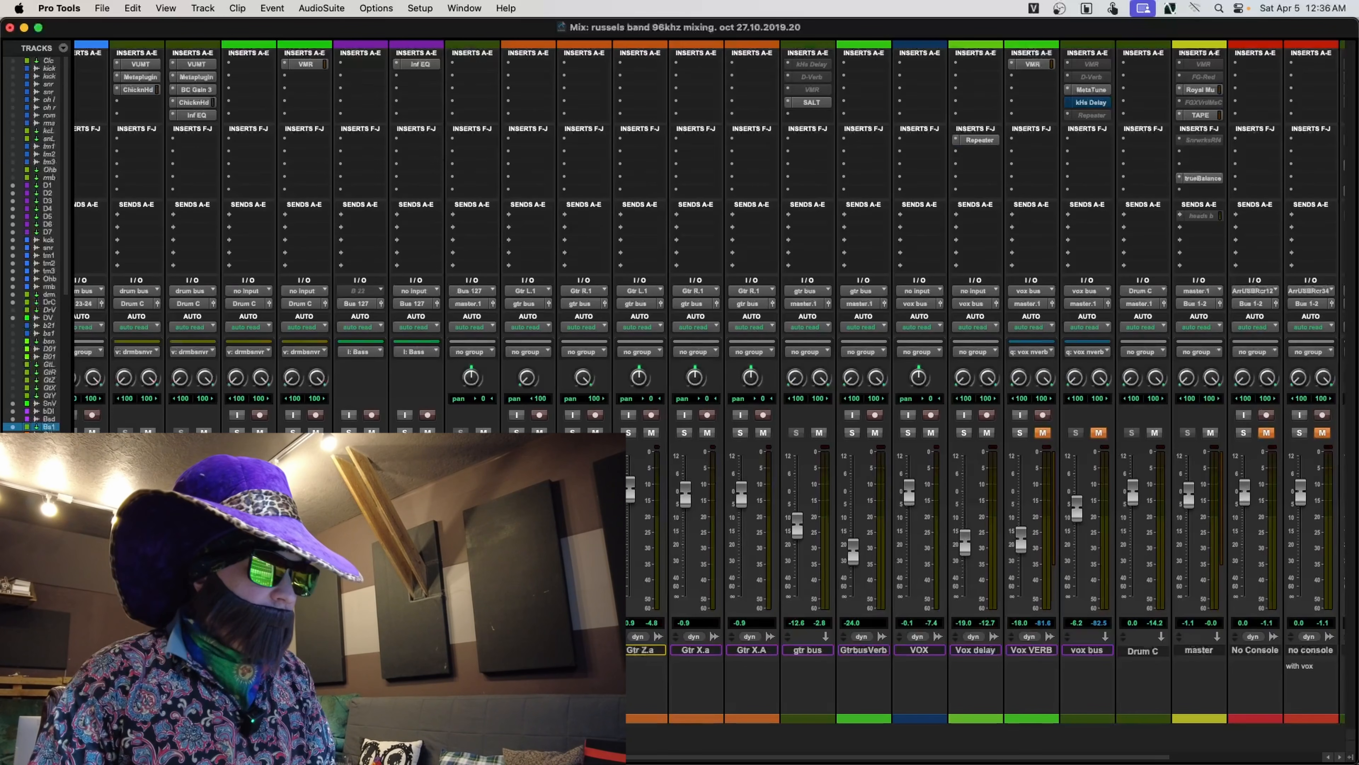
left_click(805, 651)
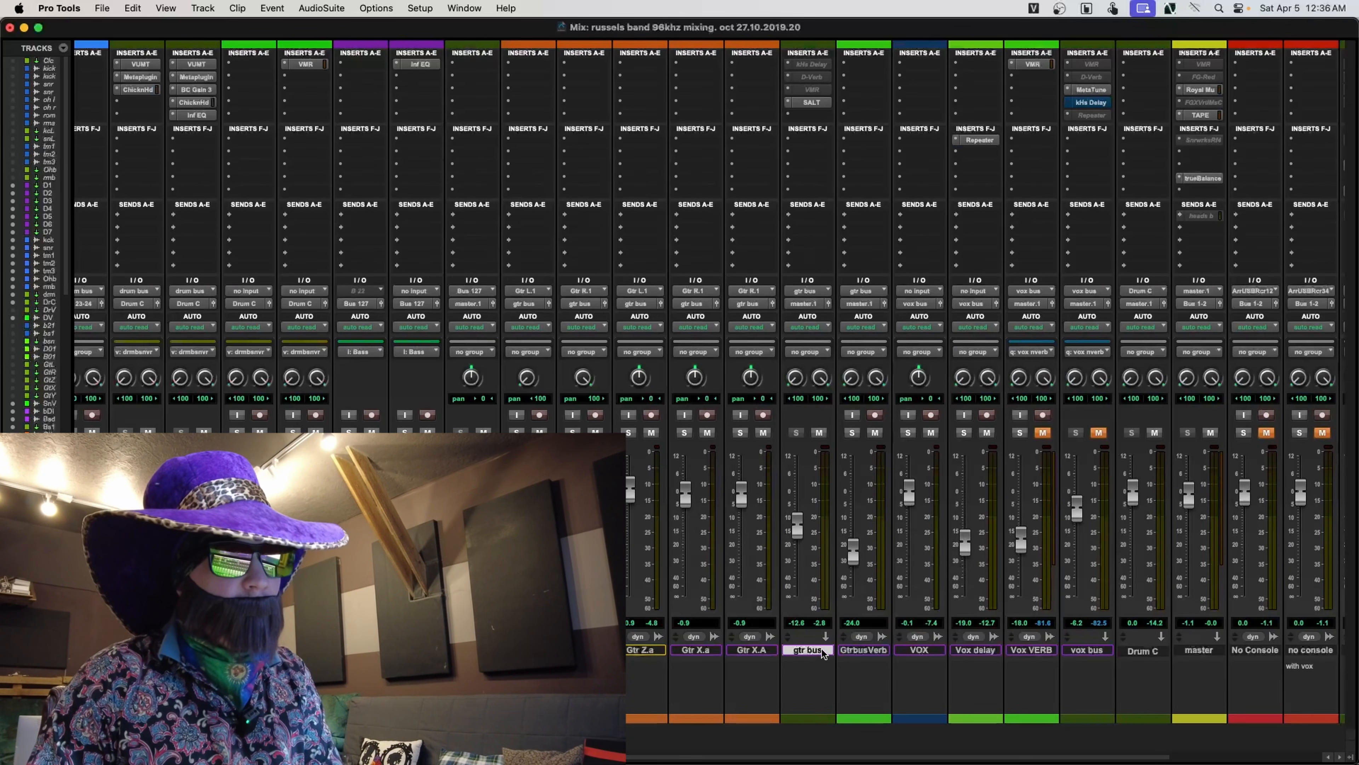
left_click(698, 652)
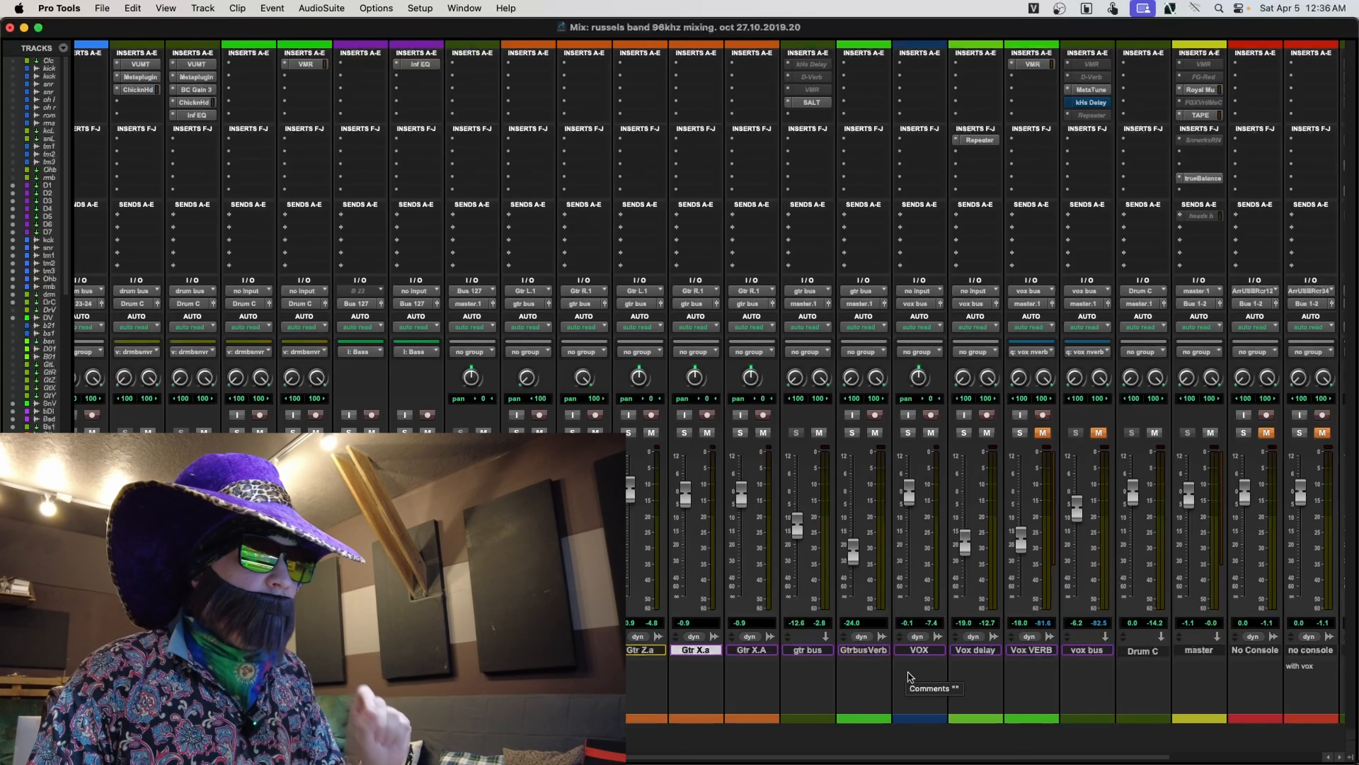
left_click(864, 650)
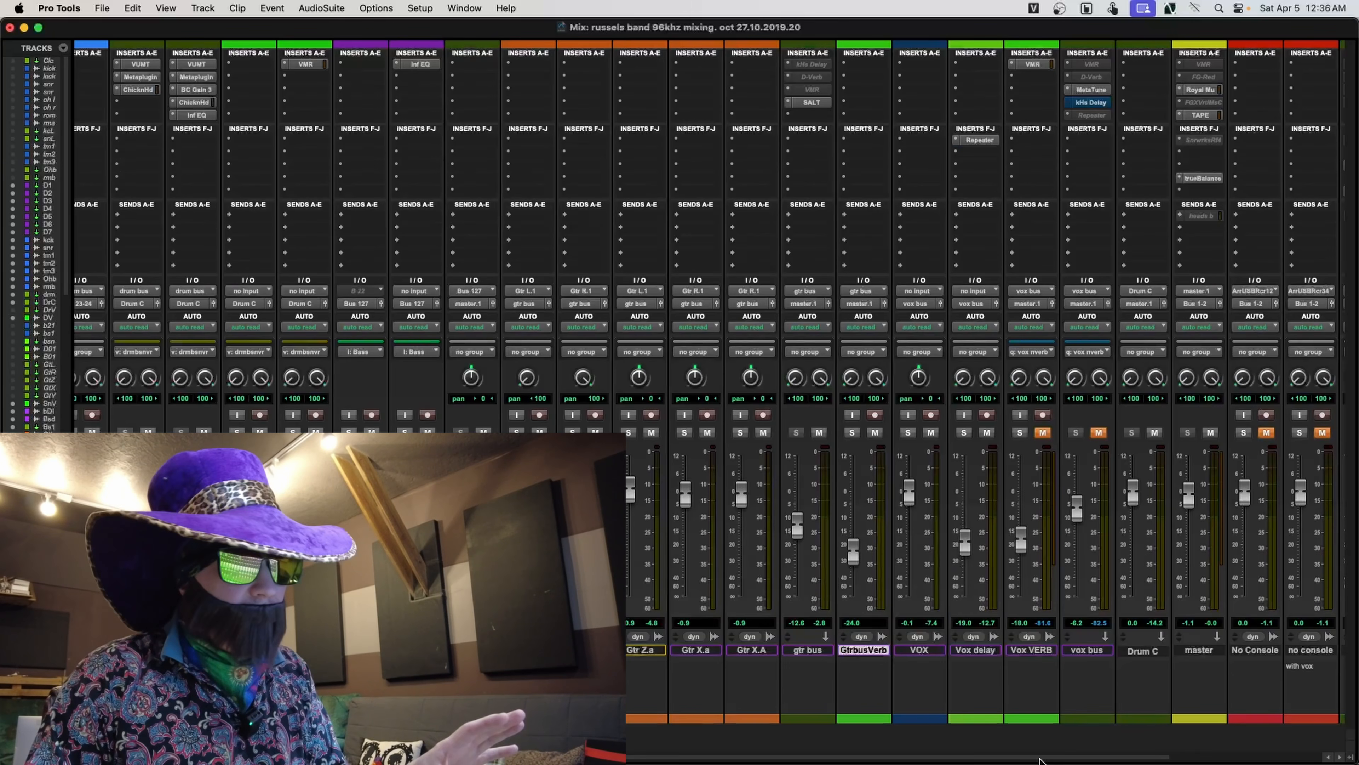
scroll(1040, 760, "right", 3)
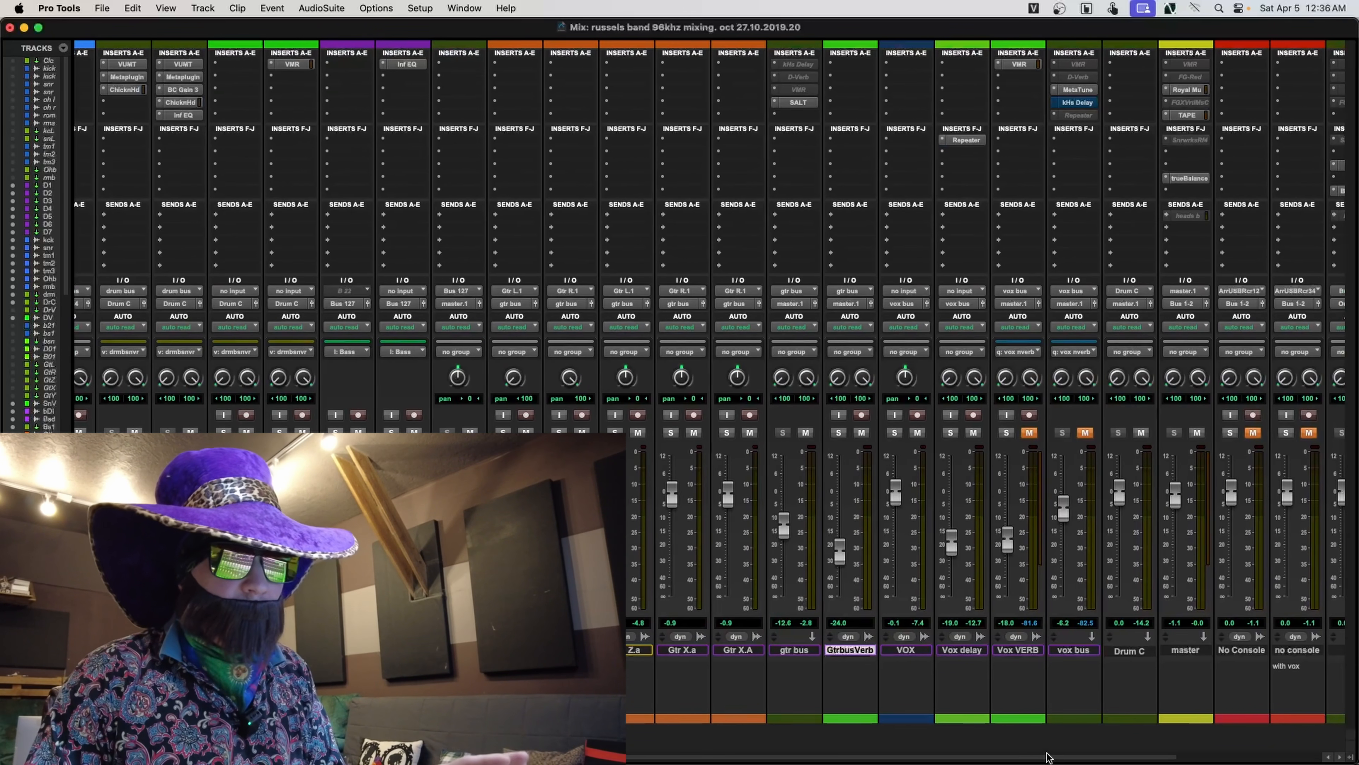
left_click_drag(1046, 757, 871, 760)
scroll(792, 740, "right", 4)
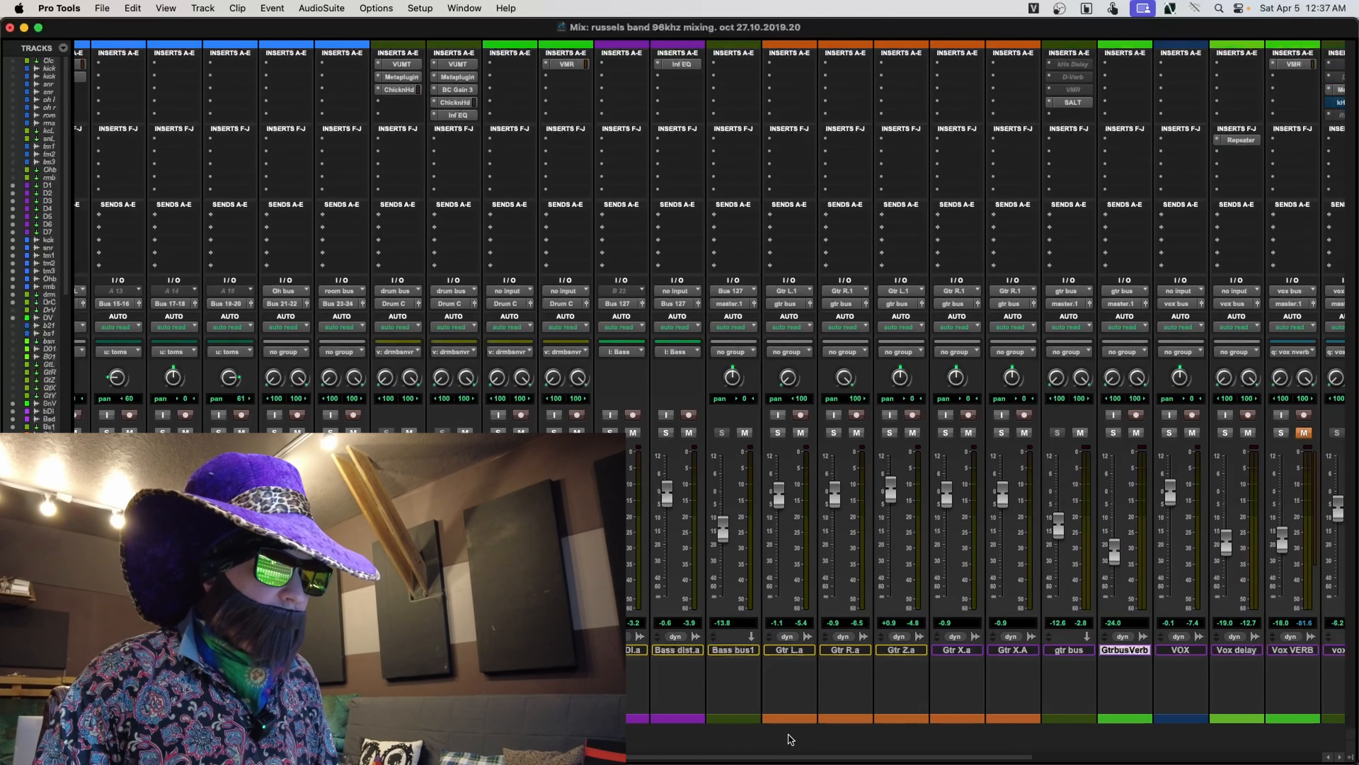
scroll(791, 740, "right", 10)
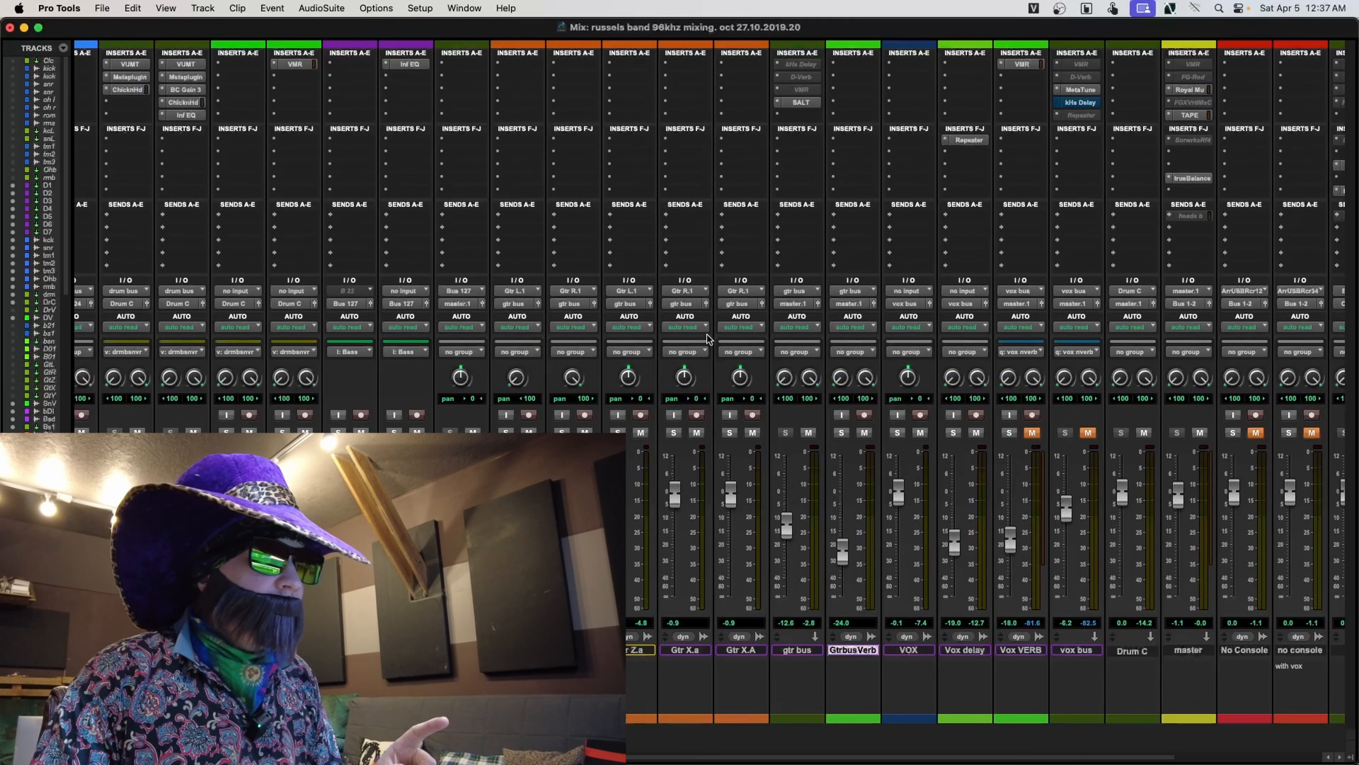
left_click(808, 650)
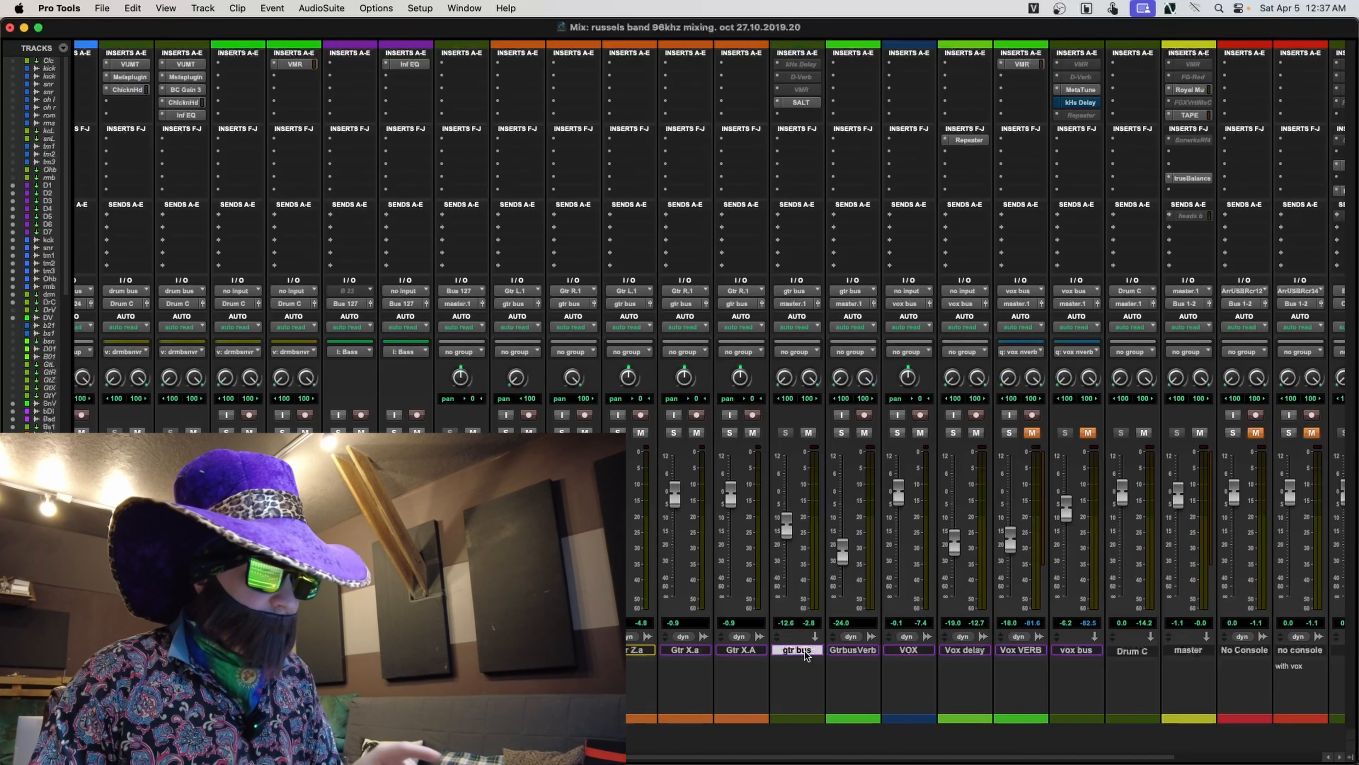
left_click(860, 653)
- Examine the output routing of the Vox VERB and vox bus channels beside Drum C
scroll(867, 656, "right", 3)
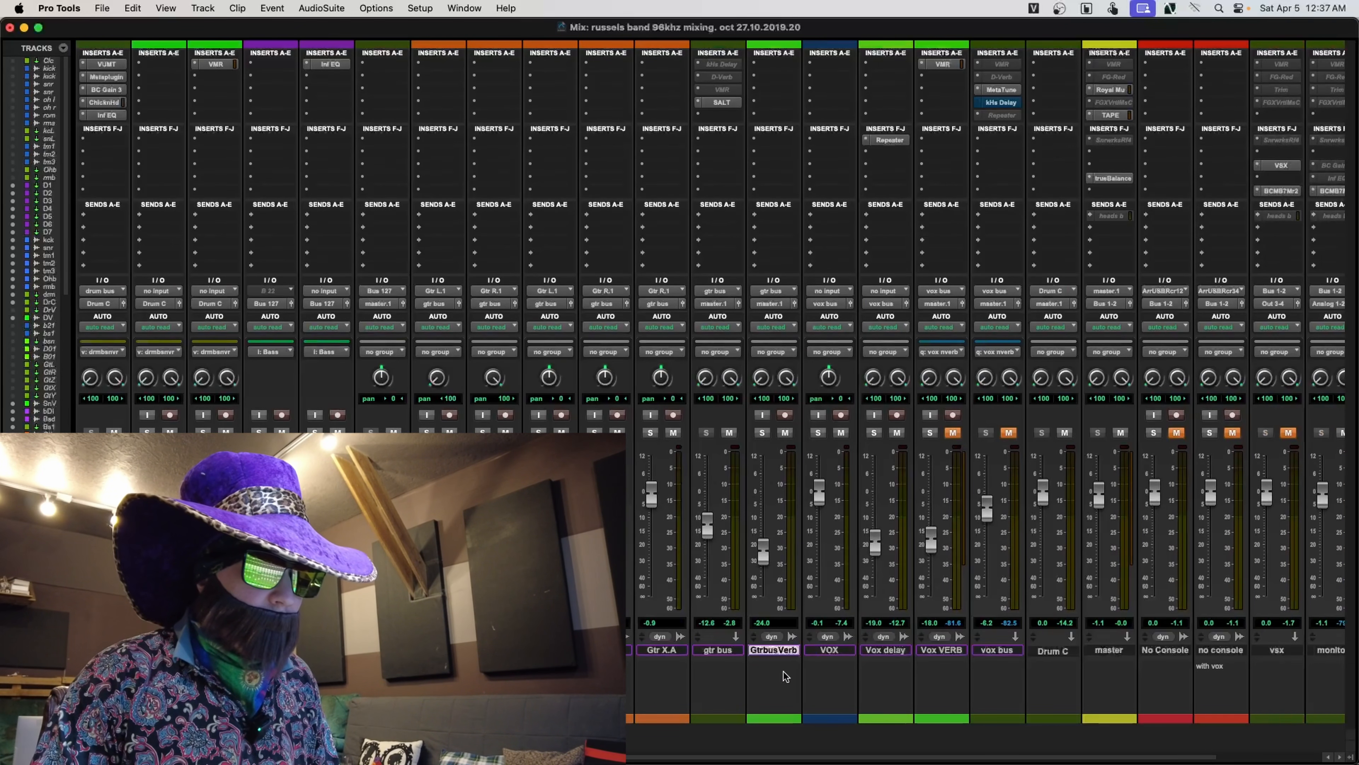
scroll(786, 676, "right", 5)
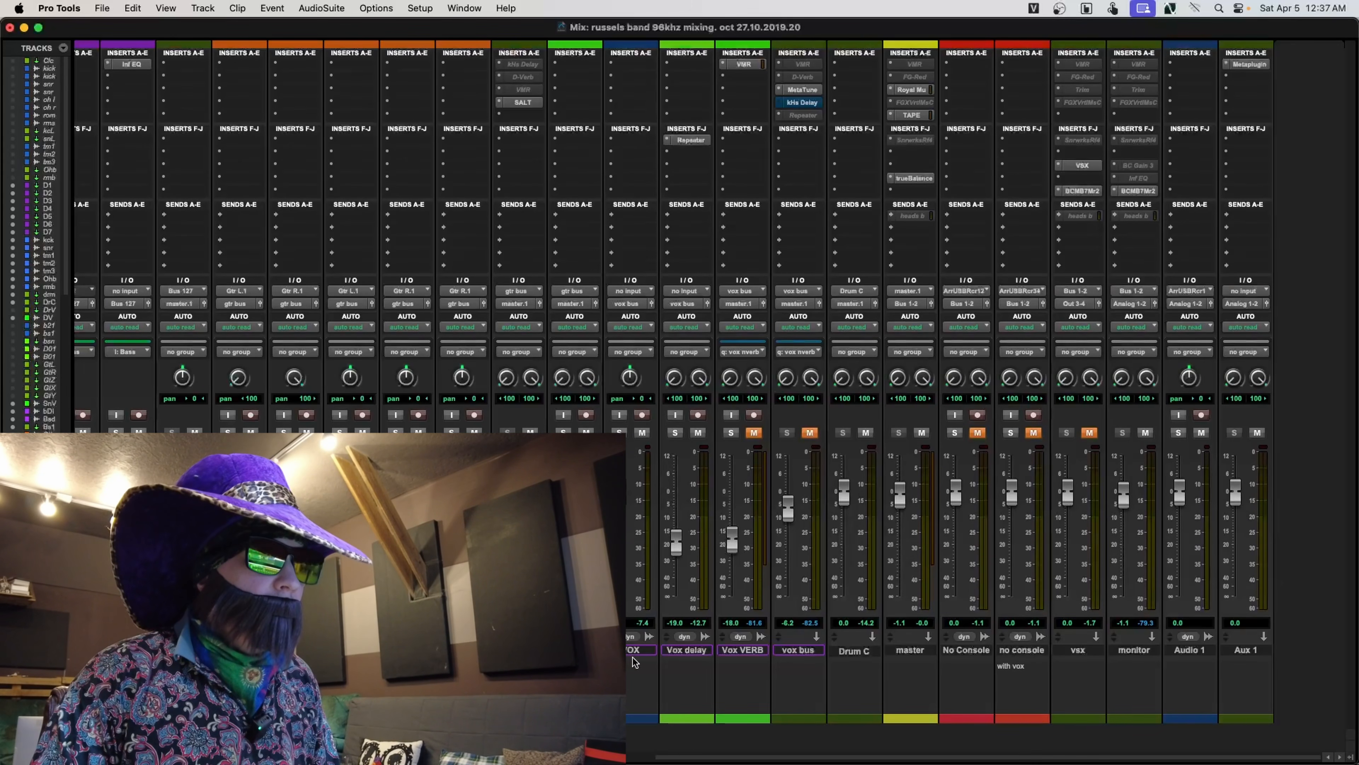
left_click(746, 654)
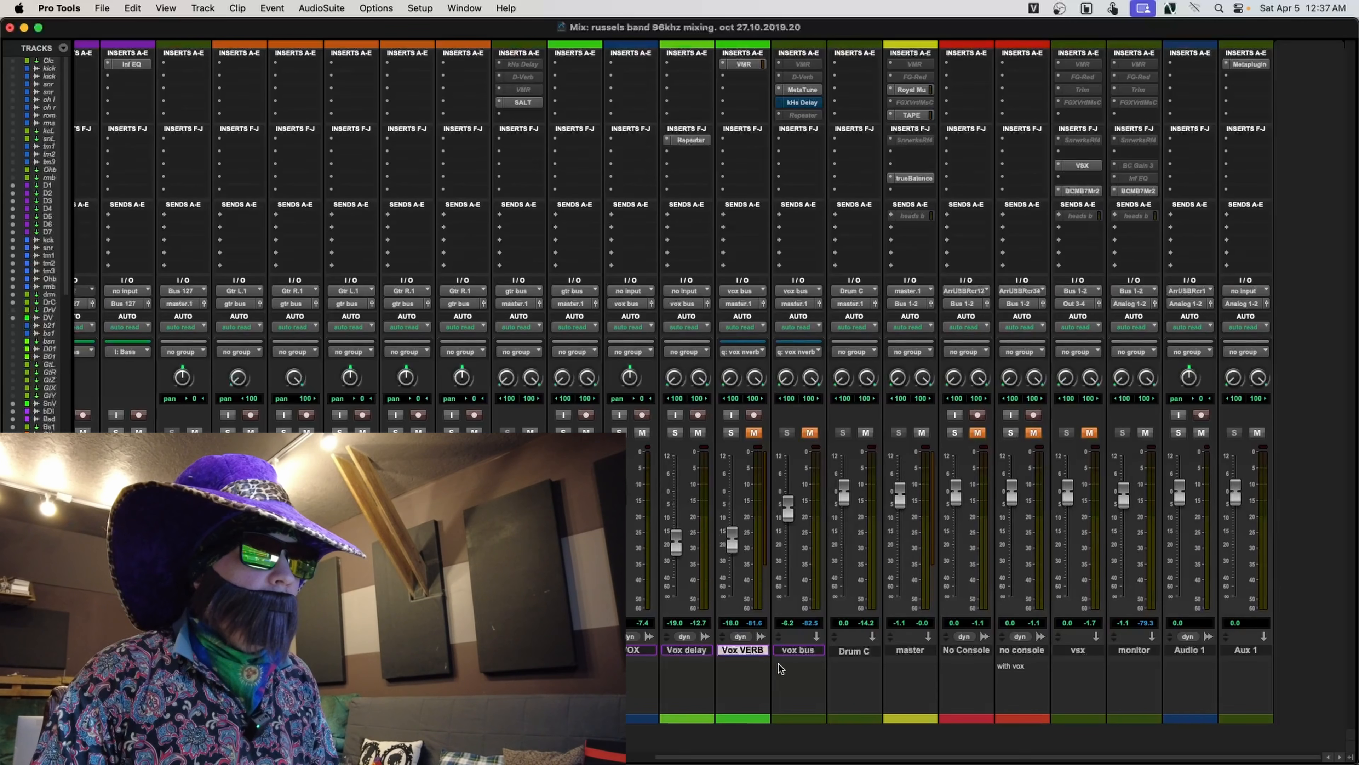
left_click(798, 651)
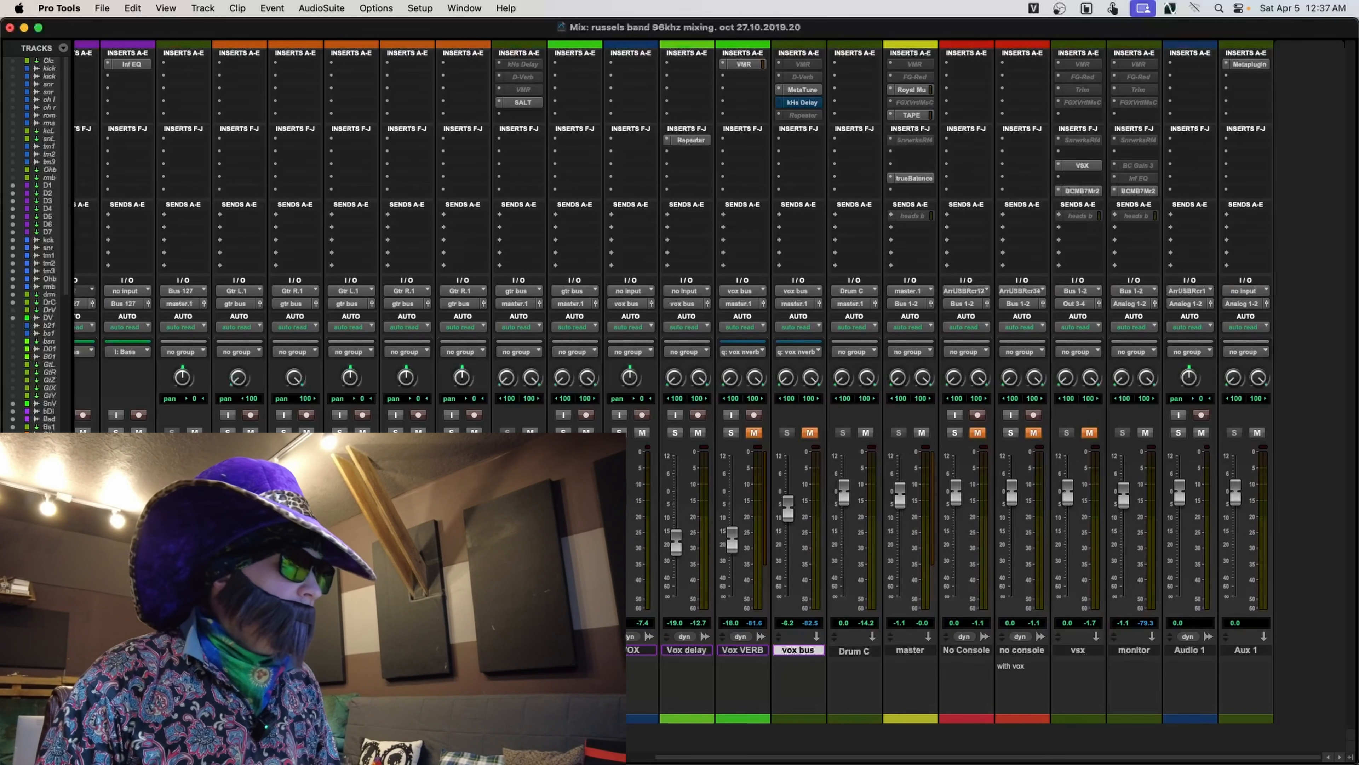
- Set up five new stereo Aux Input tracks for insertion directly after the seventh drum console channel
scroll(696, 375, "left", 3)
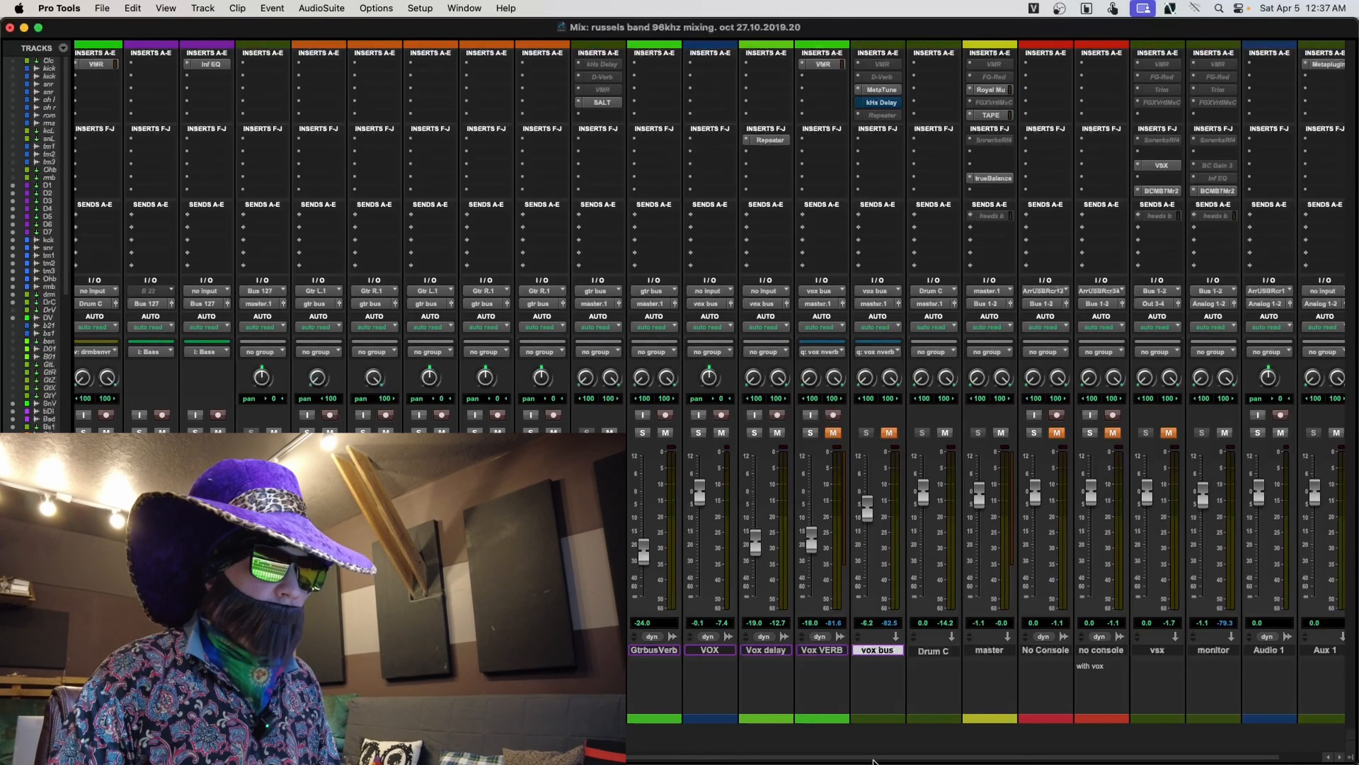
left_click_drag(874, 759, 371, 758)
left_click(438, 650)
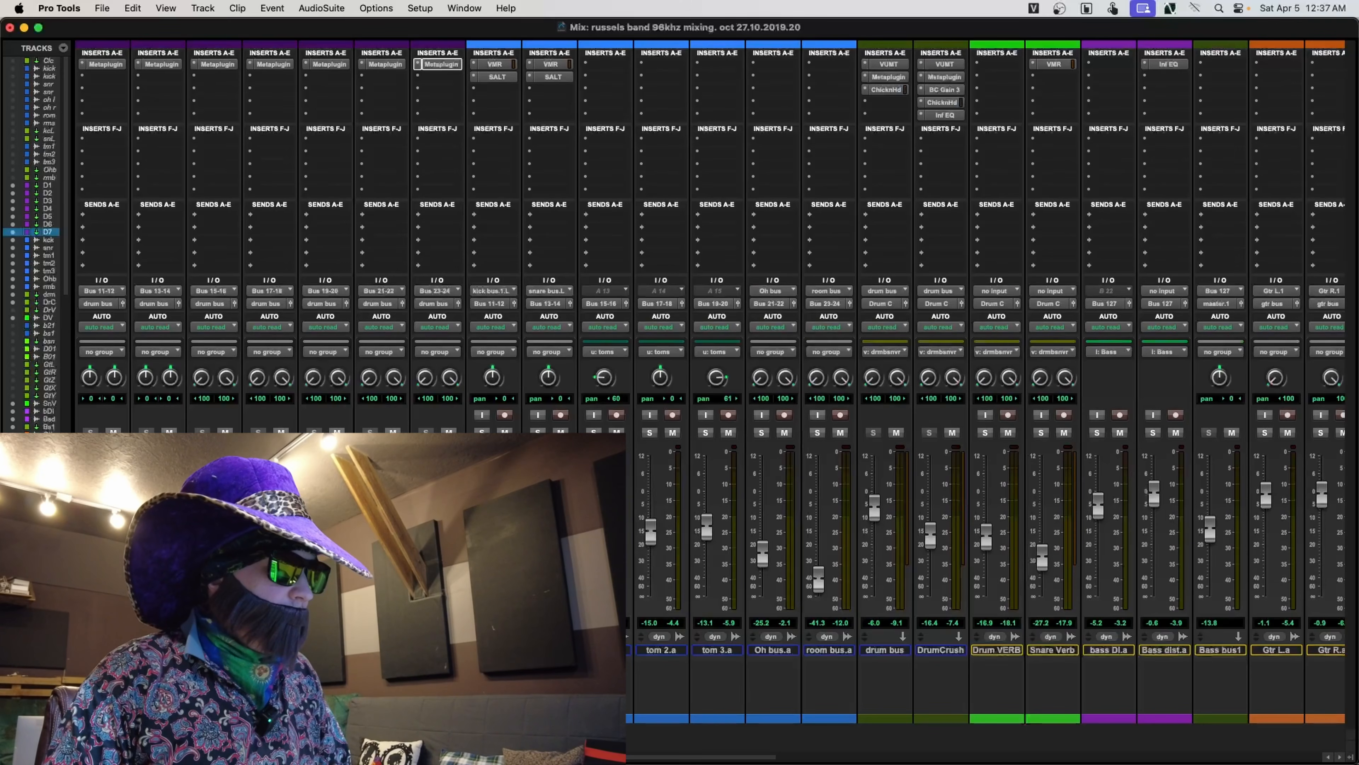
key("super+shift+n")
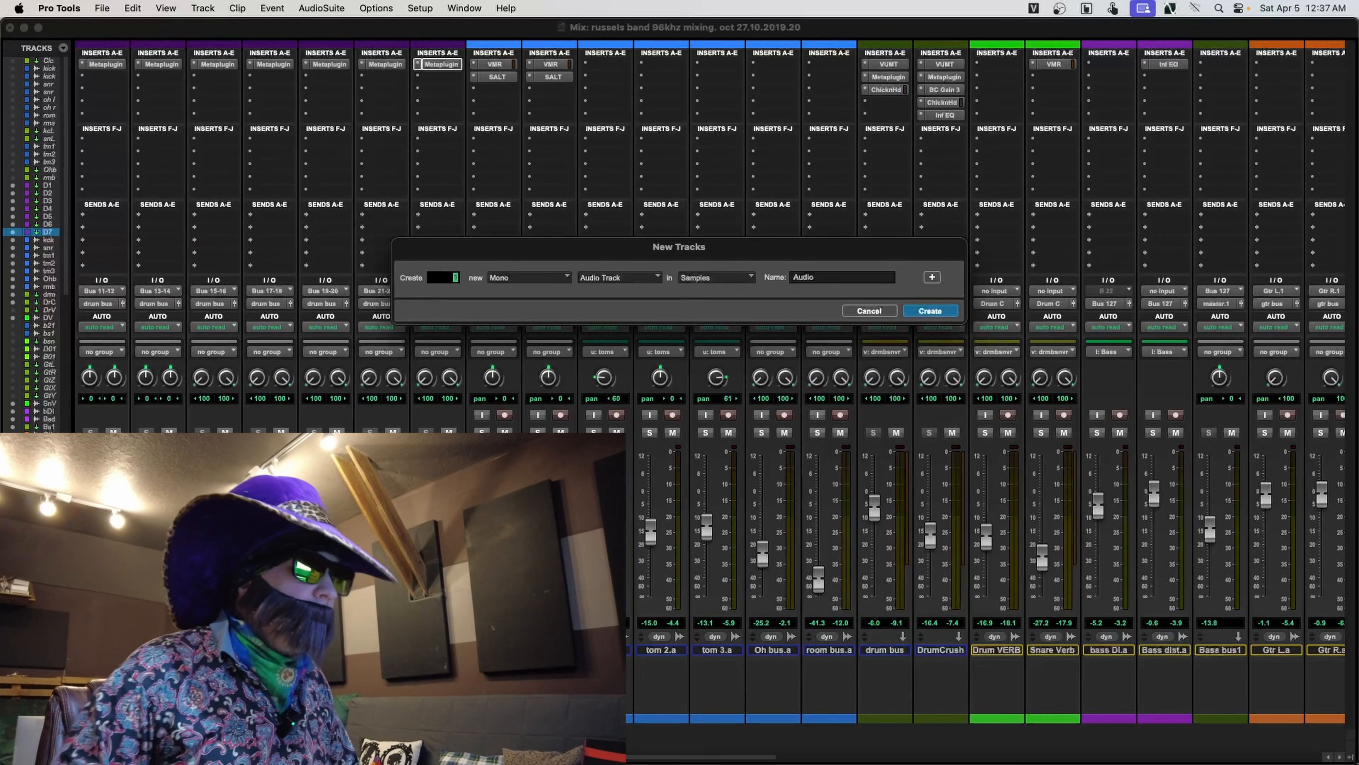
left_click(547, 280)
left_click(542, 296)
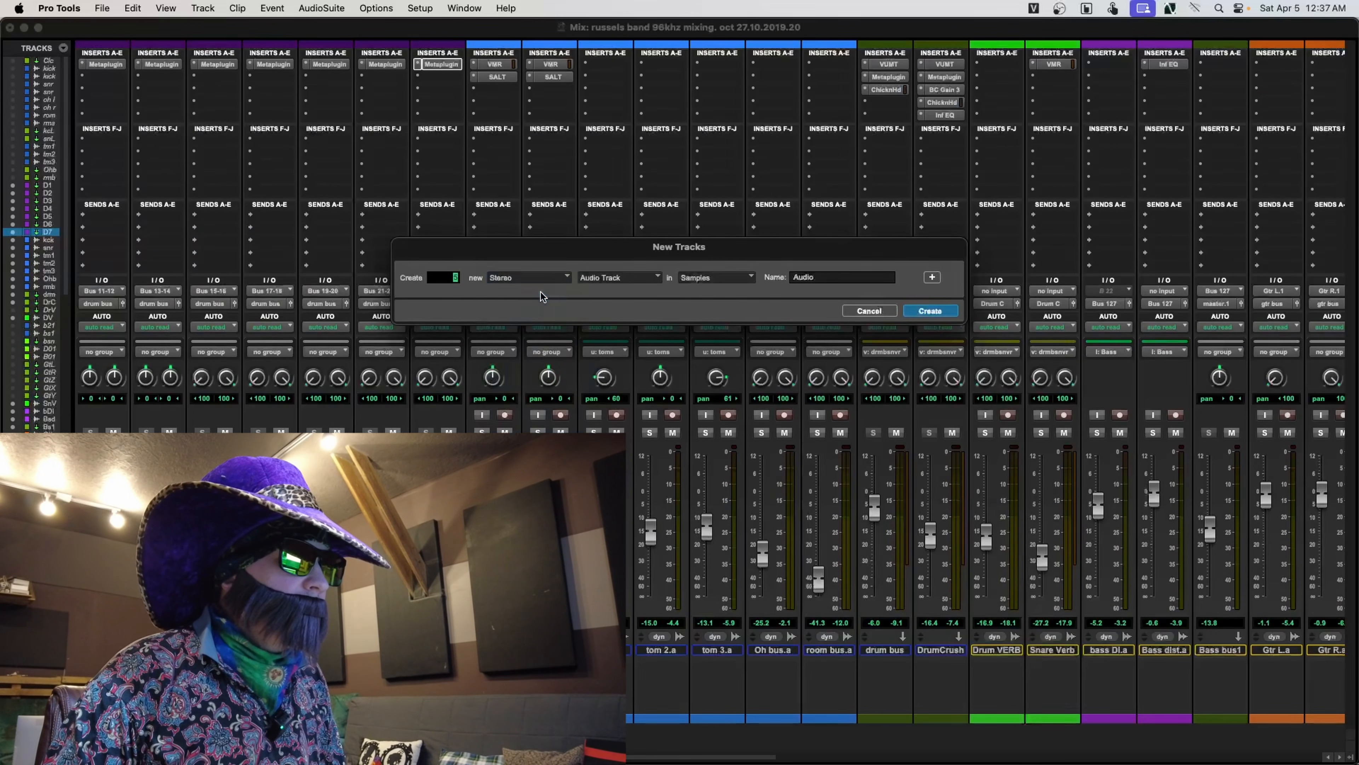
left_click(623, 280)
left_click(616, 291)
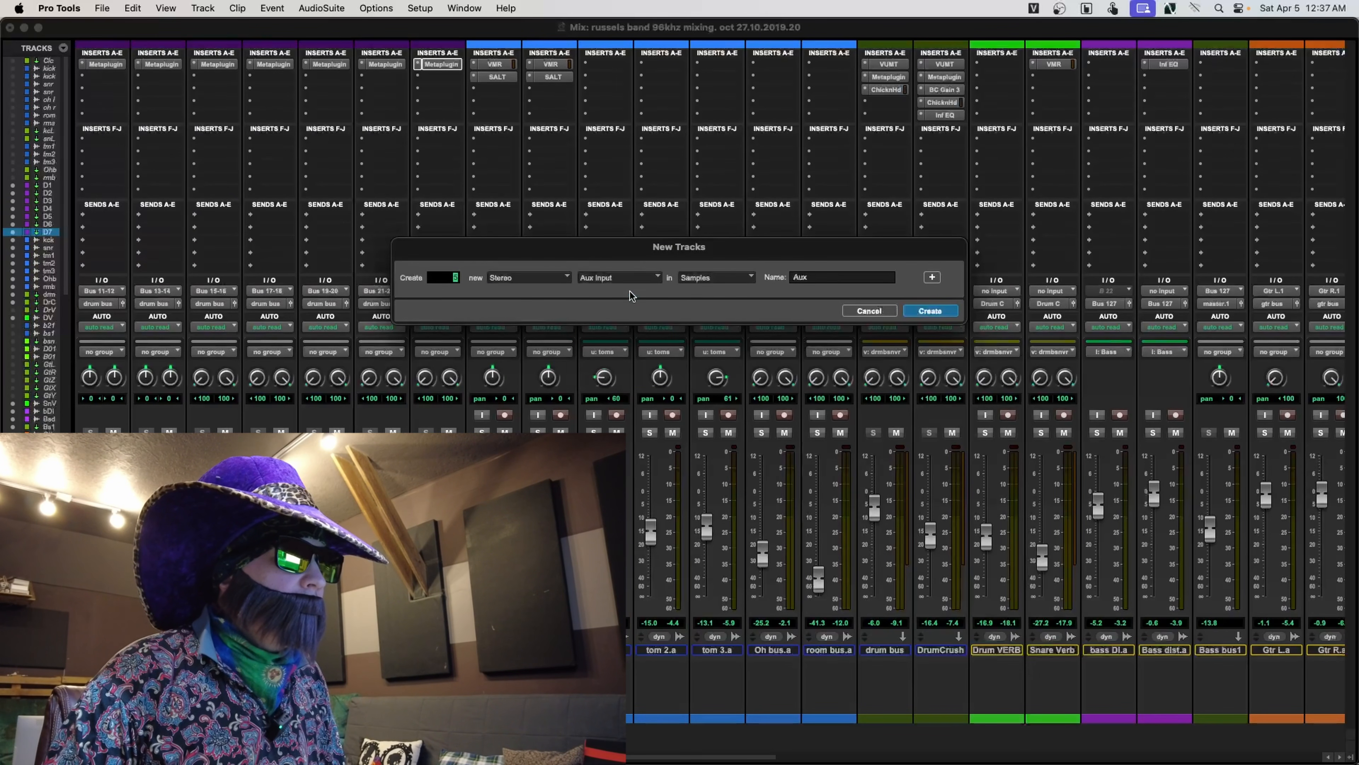
- Name the new aux tracks Music Console and create them
type("mus")
key("BackSpace")
key("BackSpace")
key("BackSpace")
key("BackSpace")
key("BackSpace")
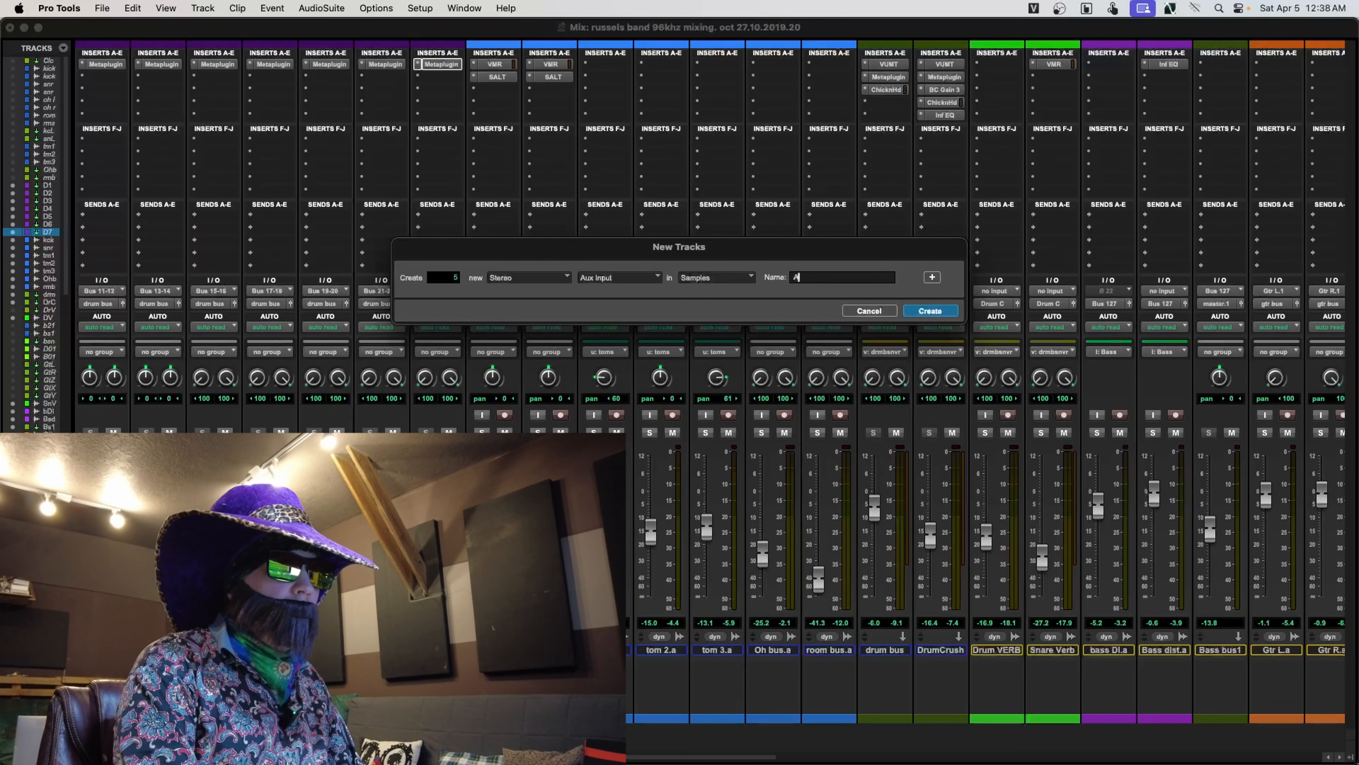
type("Music")
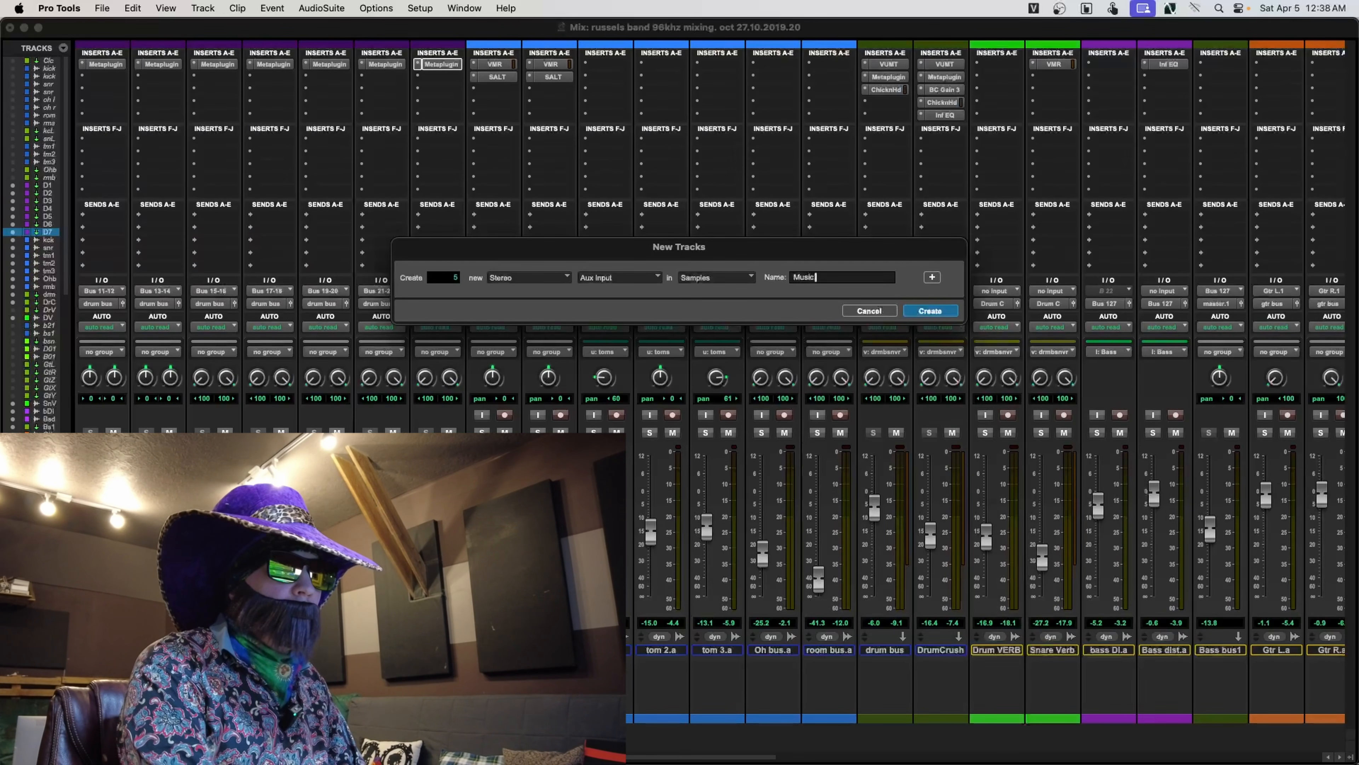
type(" Console")
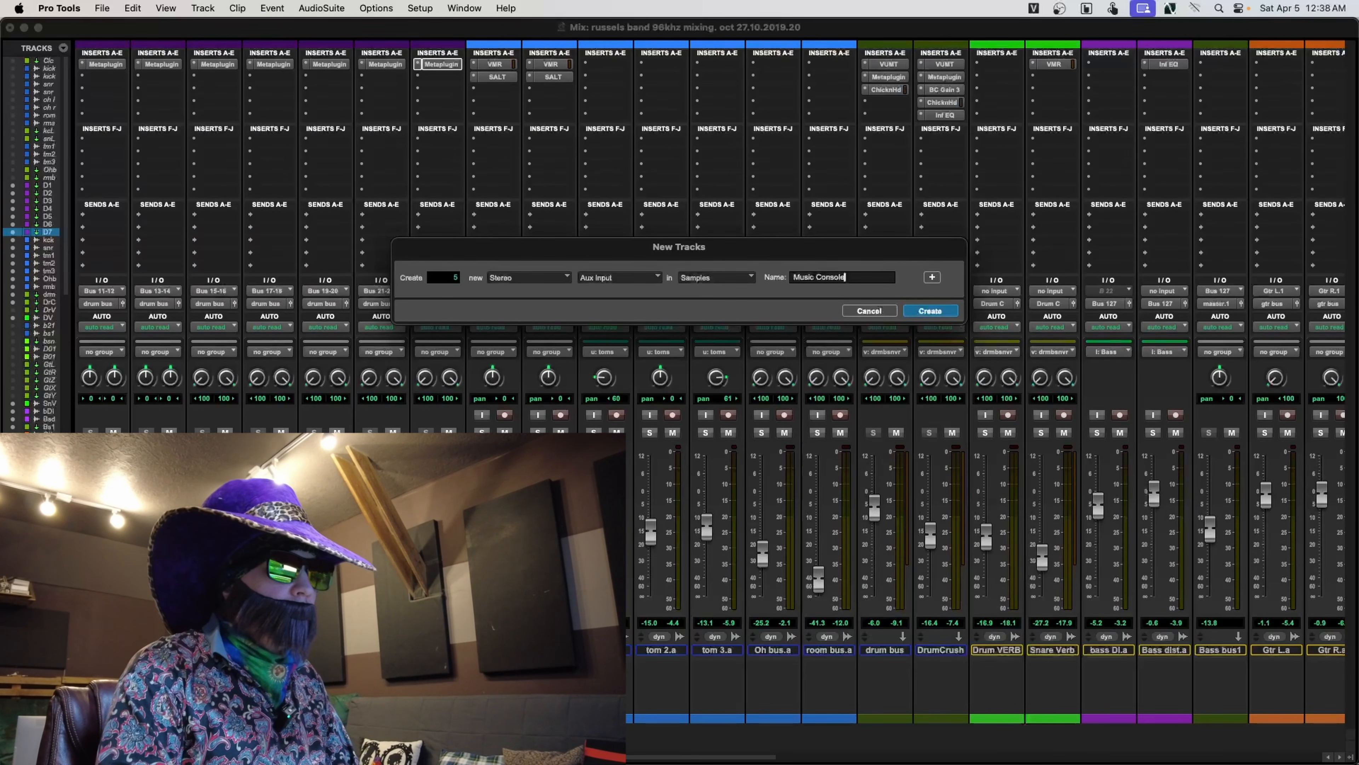
key("Return")
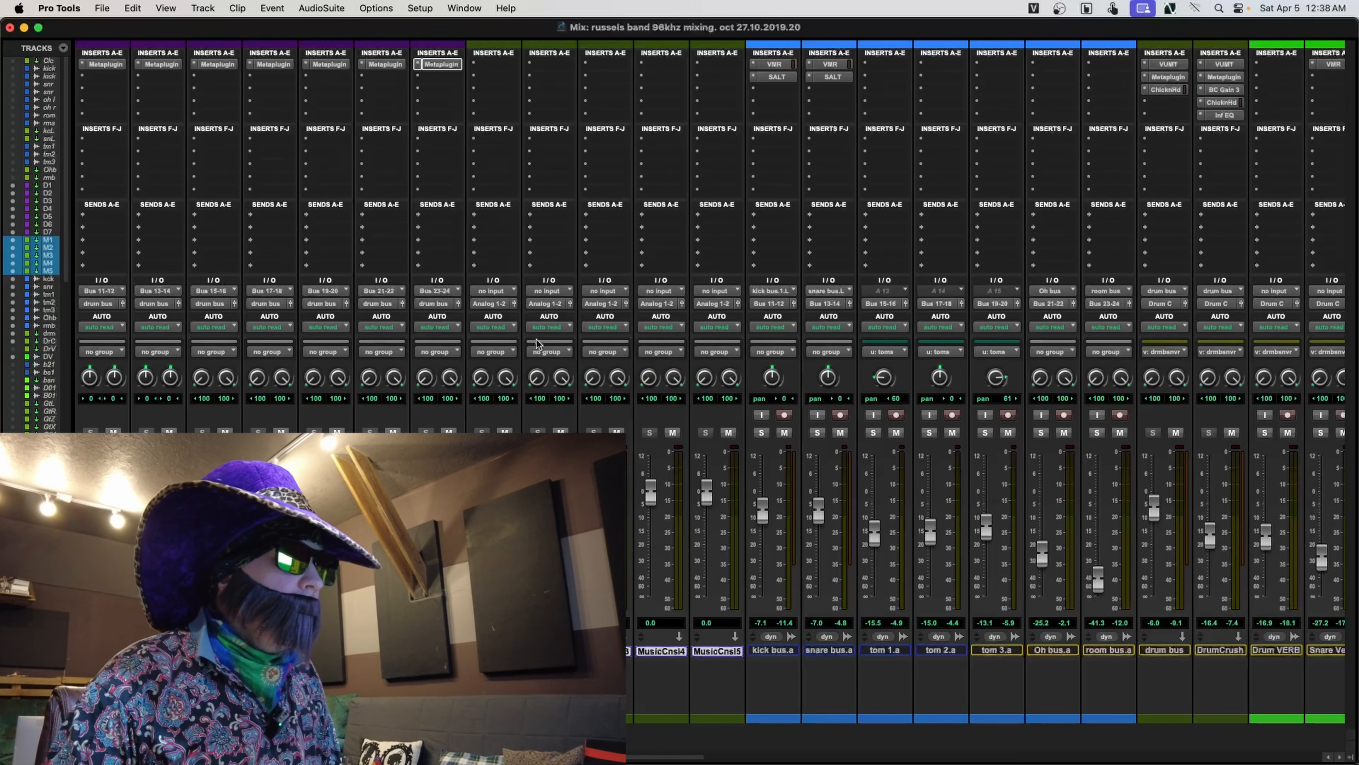
- Insert stereo Metaplugin on the first Music Console track and load its Console 9 Channel B preset
left_click(491, 65)
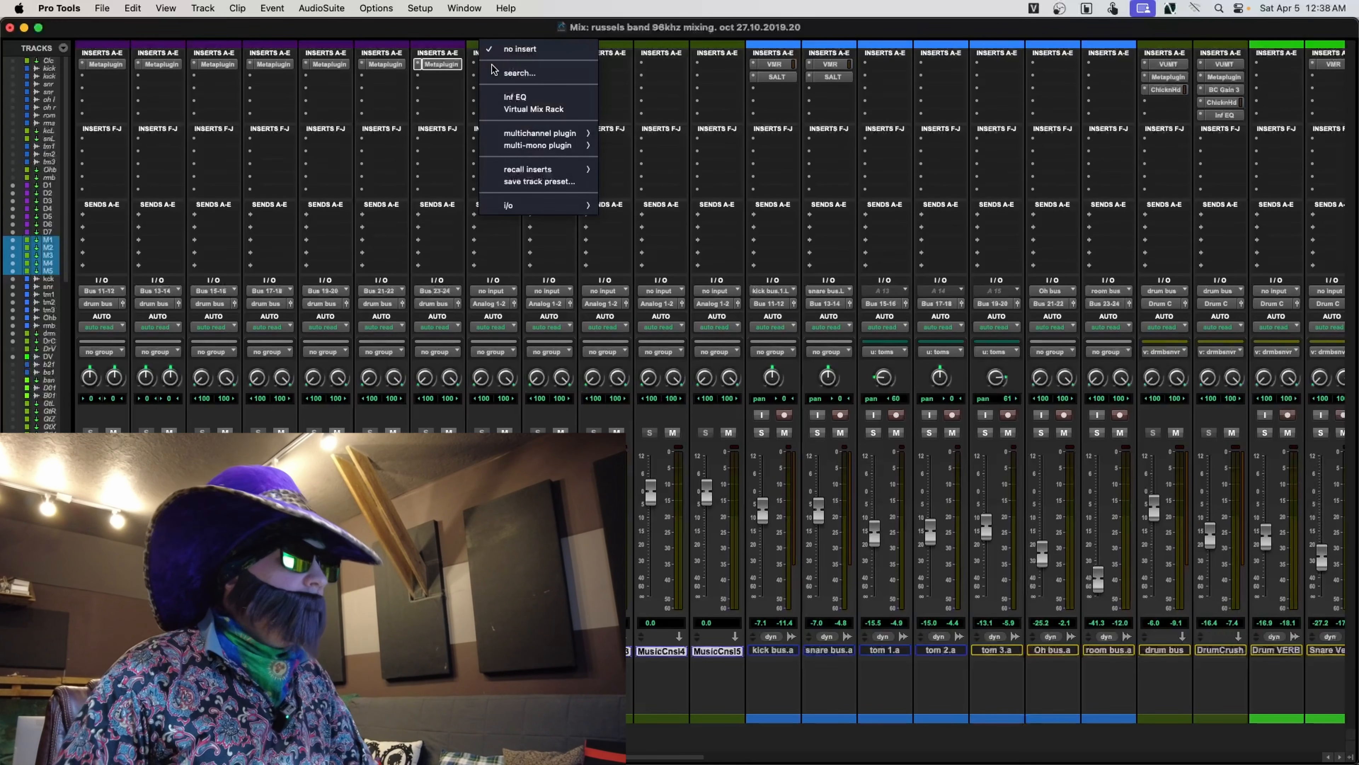
left_click(493, 72)
type("meta")
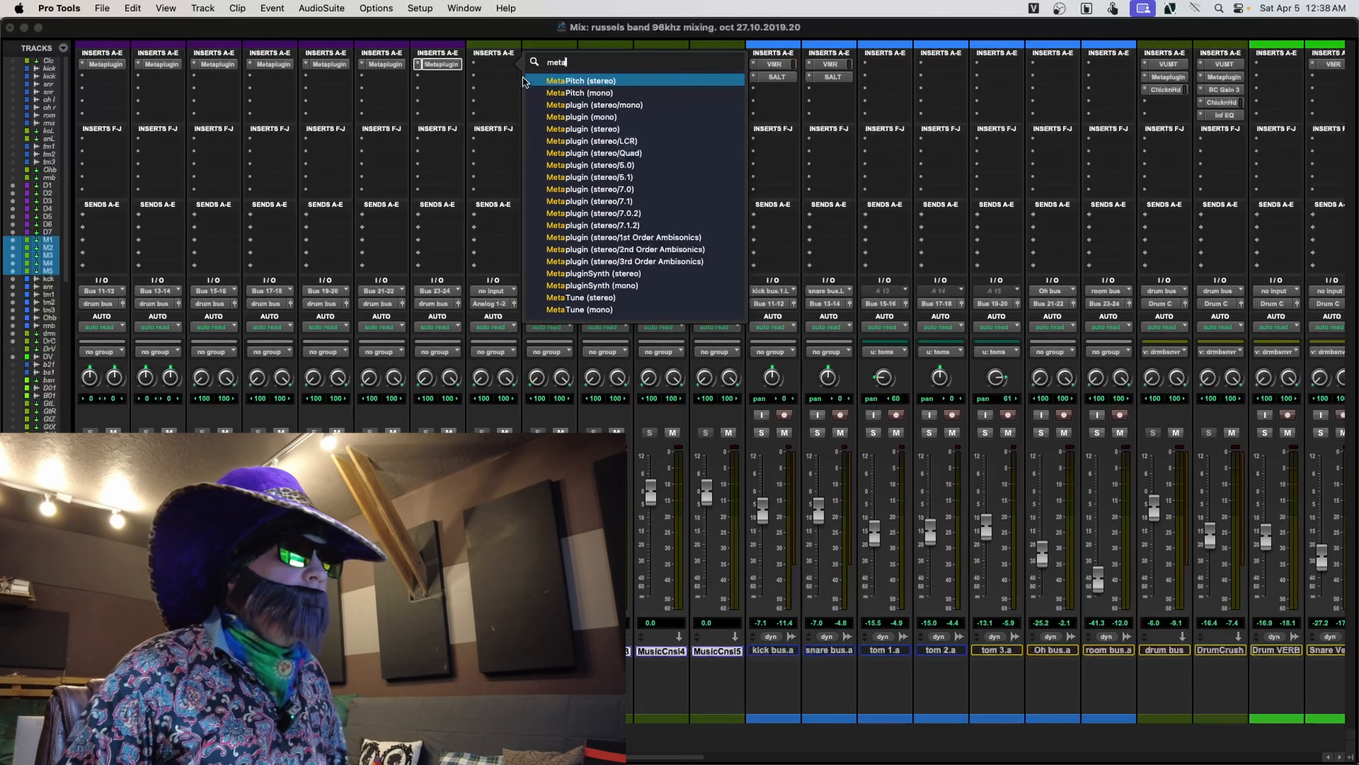
left_click(589, 130)
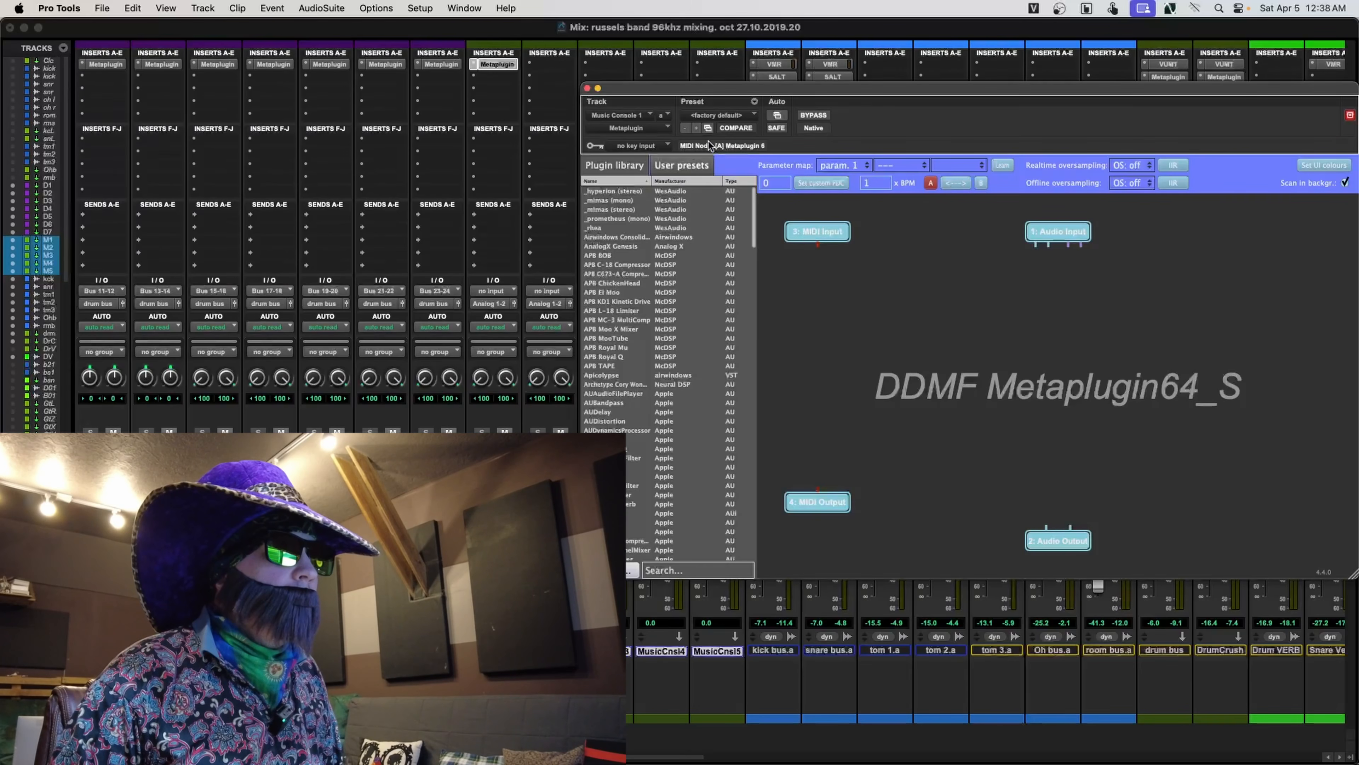
left_click(720, 116)
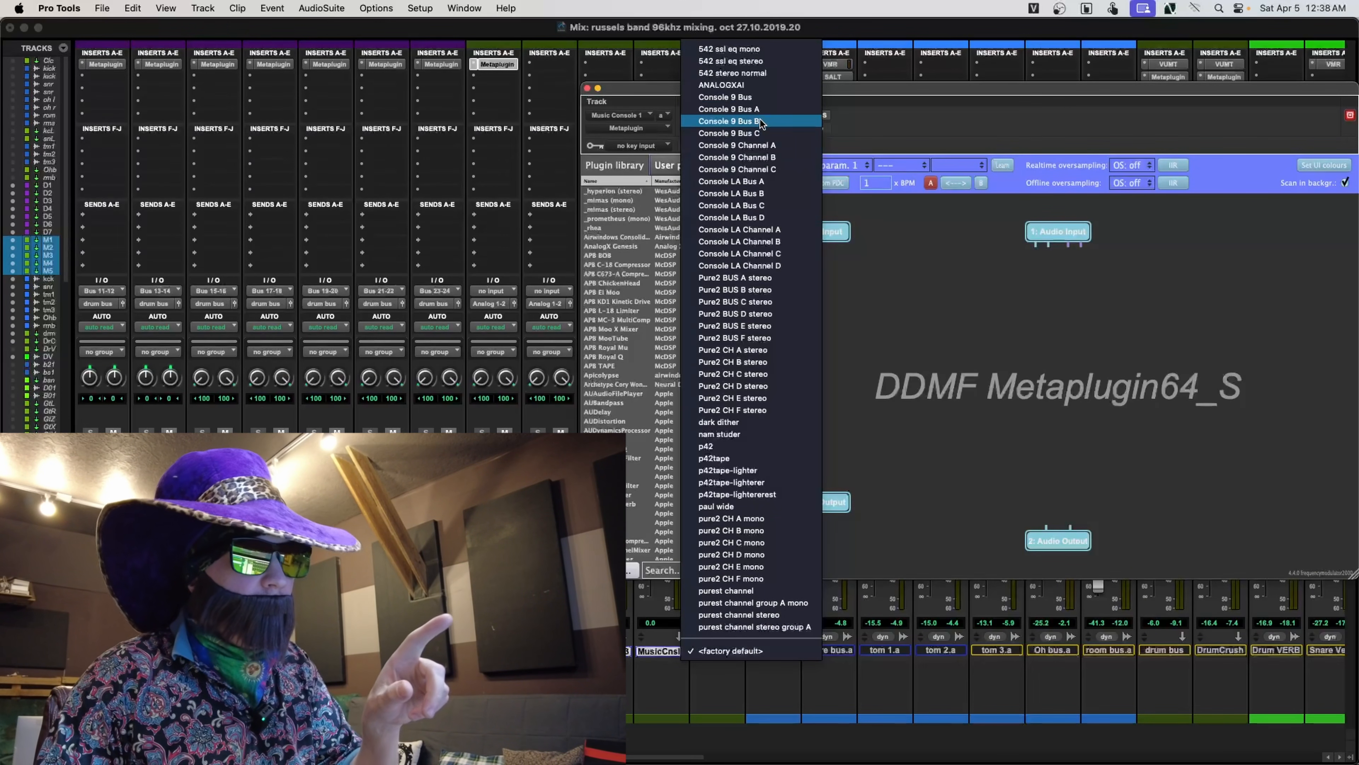
left_click(768, 159)
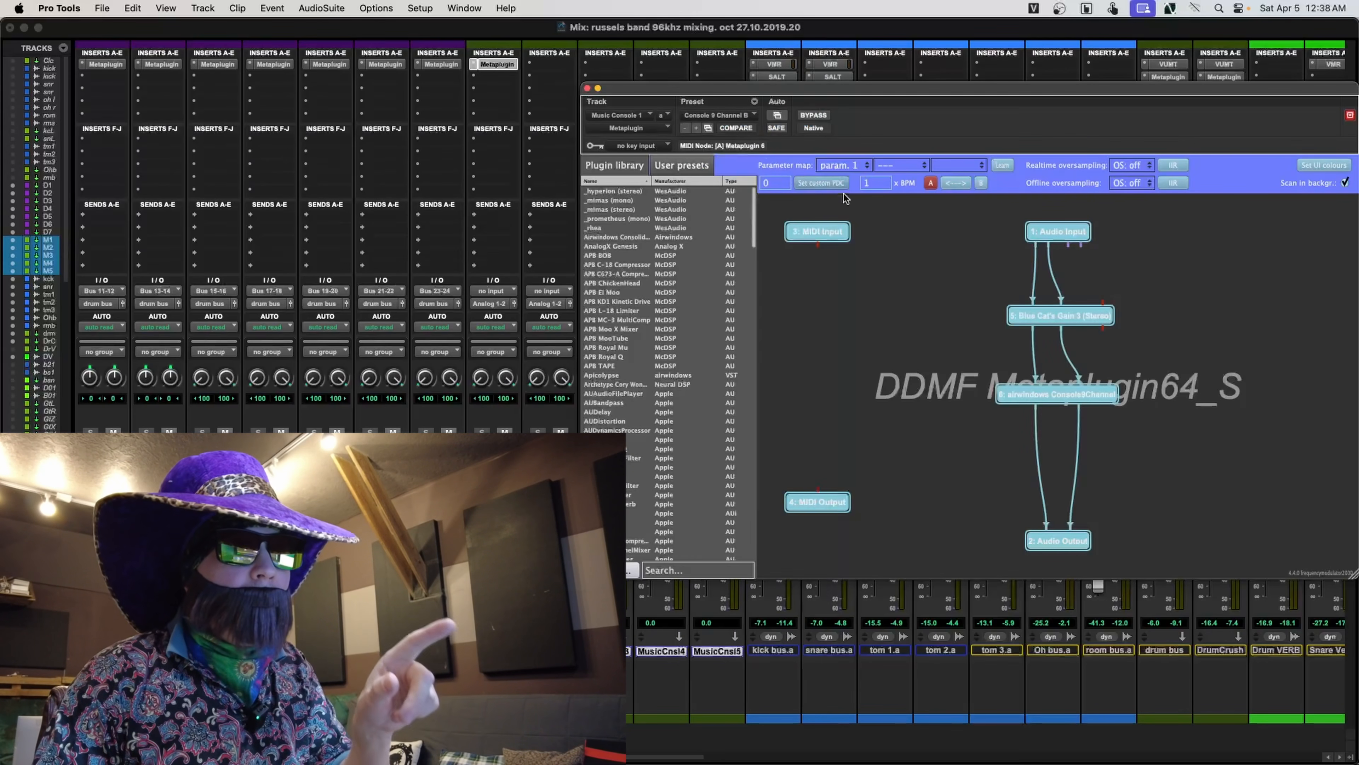
- Inspect the gain and group settings of Blue Cat's Gain 3 inside the Metaplugin chain
double_click(1082, 315)
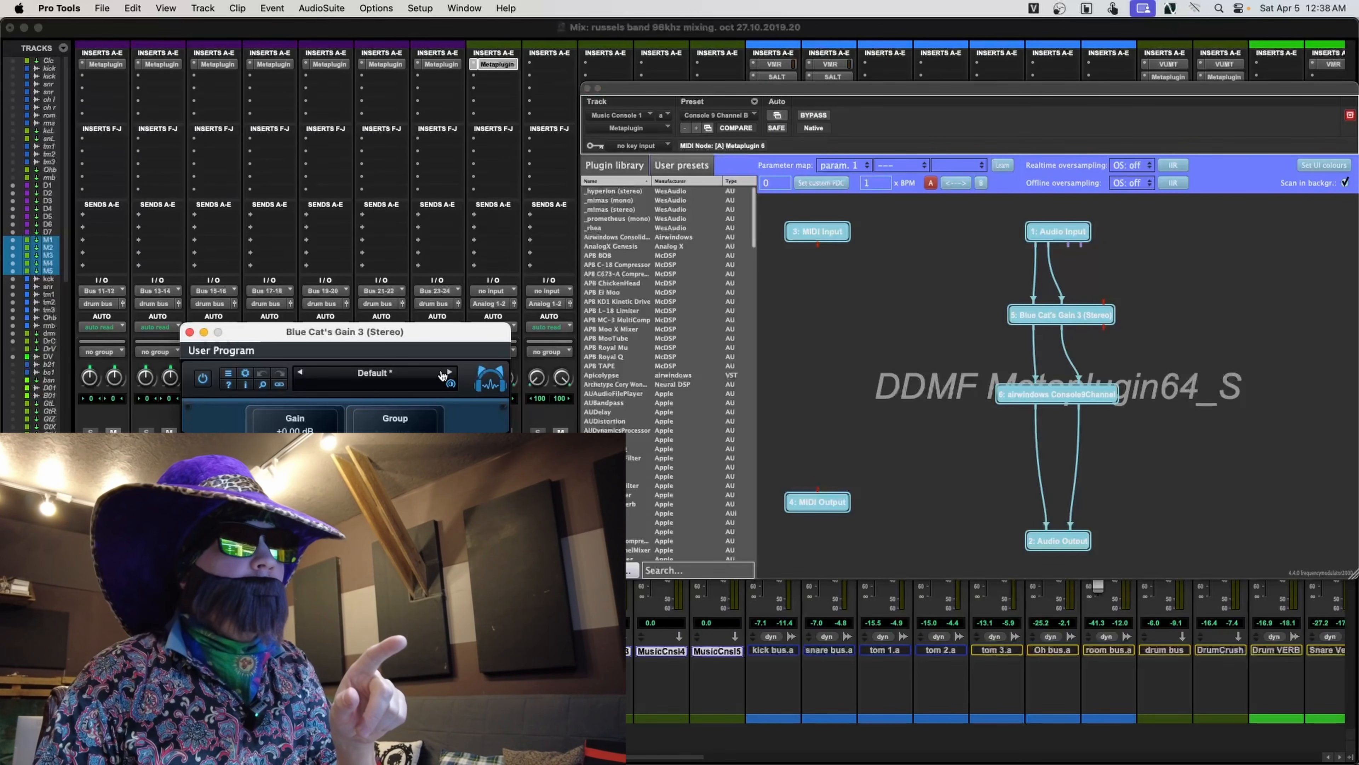
left_click_drag(327, 334, 925, 351)
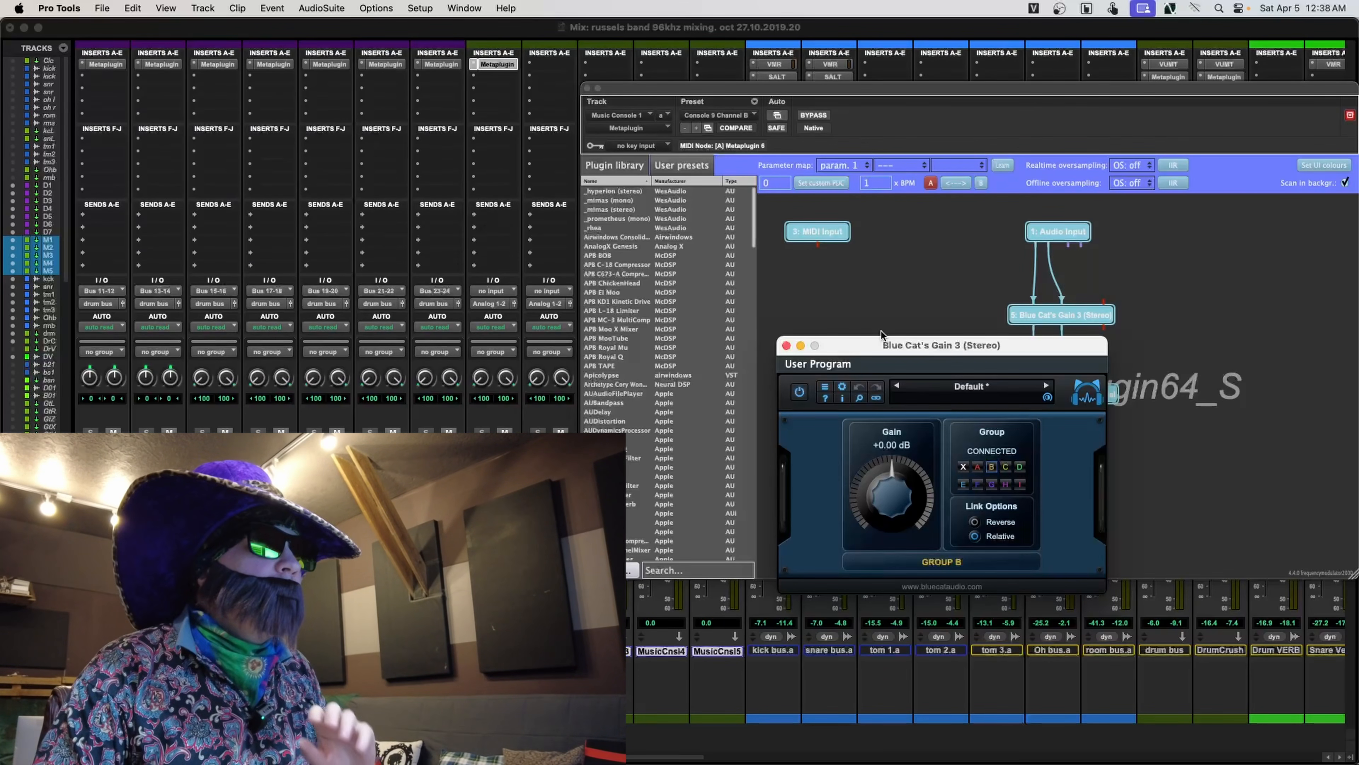
left_click(786, 345)
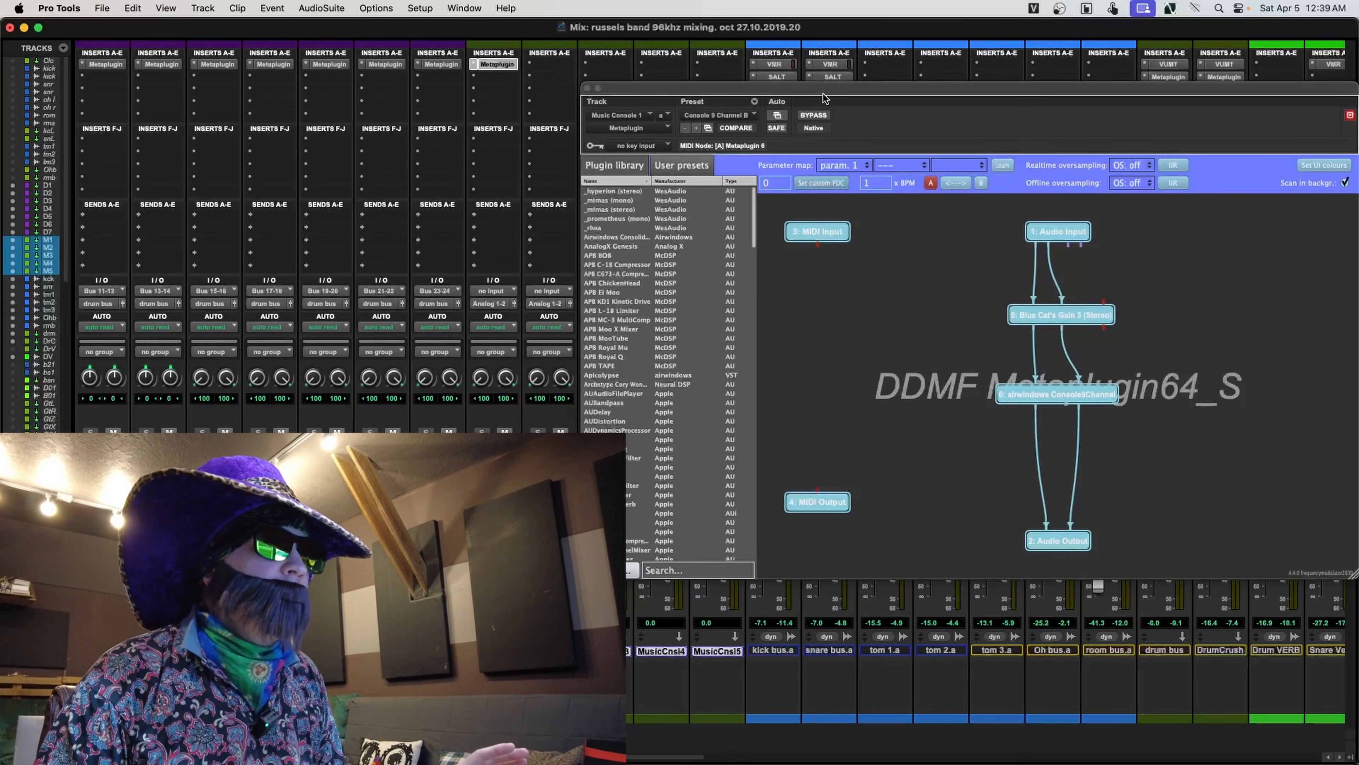
left_click_drag(824, 96, 634, 131)
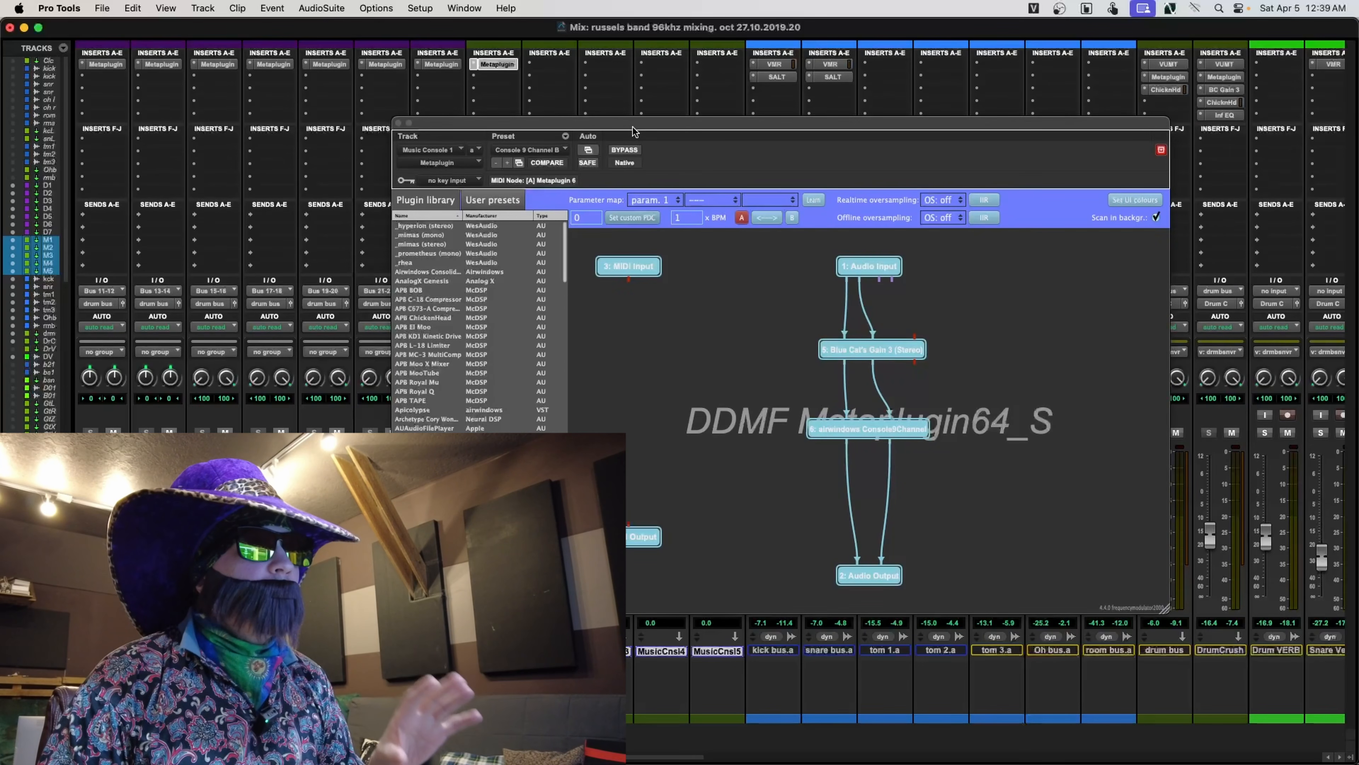
mouse_move(635, 131)
left_mouse_down()
mouse_move(681, 158)
mouse_move(630, 153)
left_mouse_up()
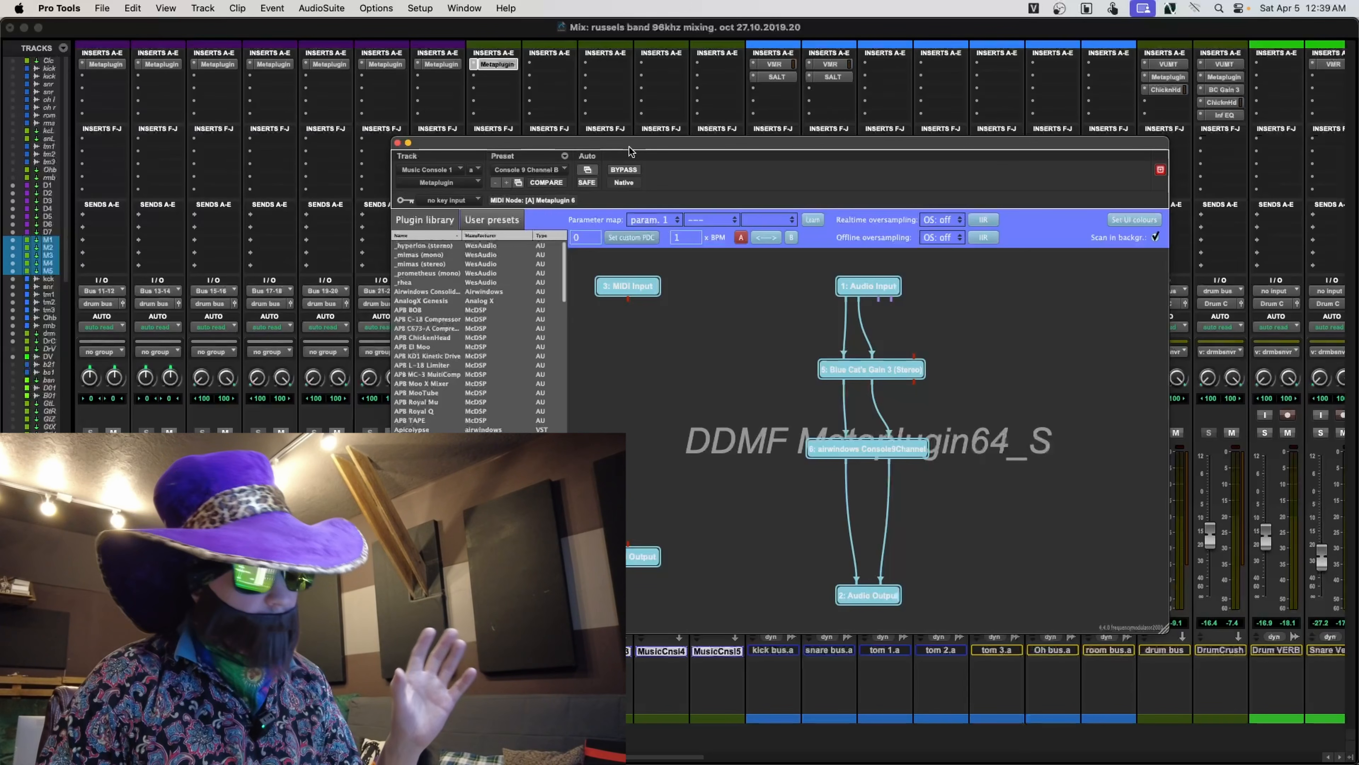
left_click_drag(630, 151, 636, 148)
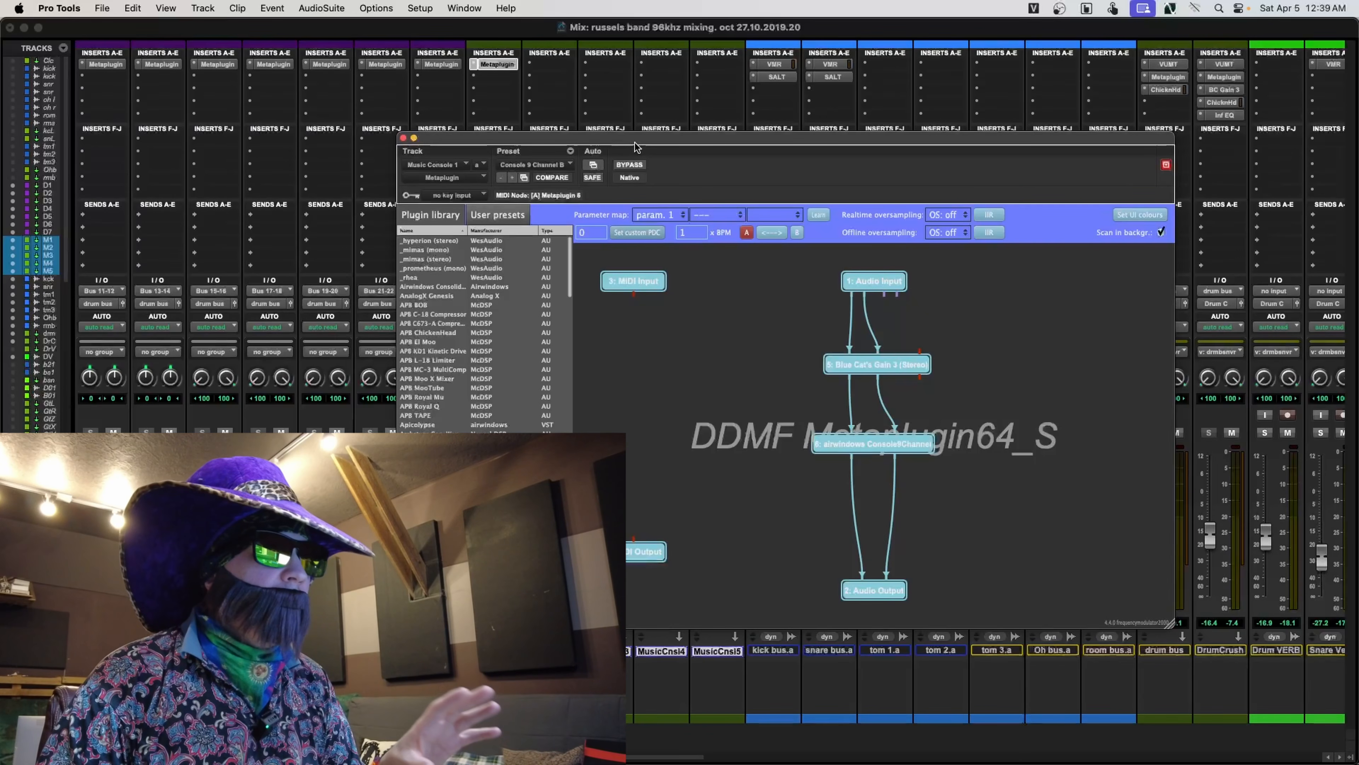
left_click_drag(635, 147, 684, 151)
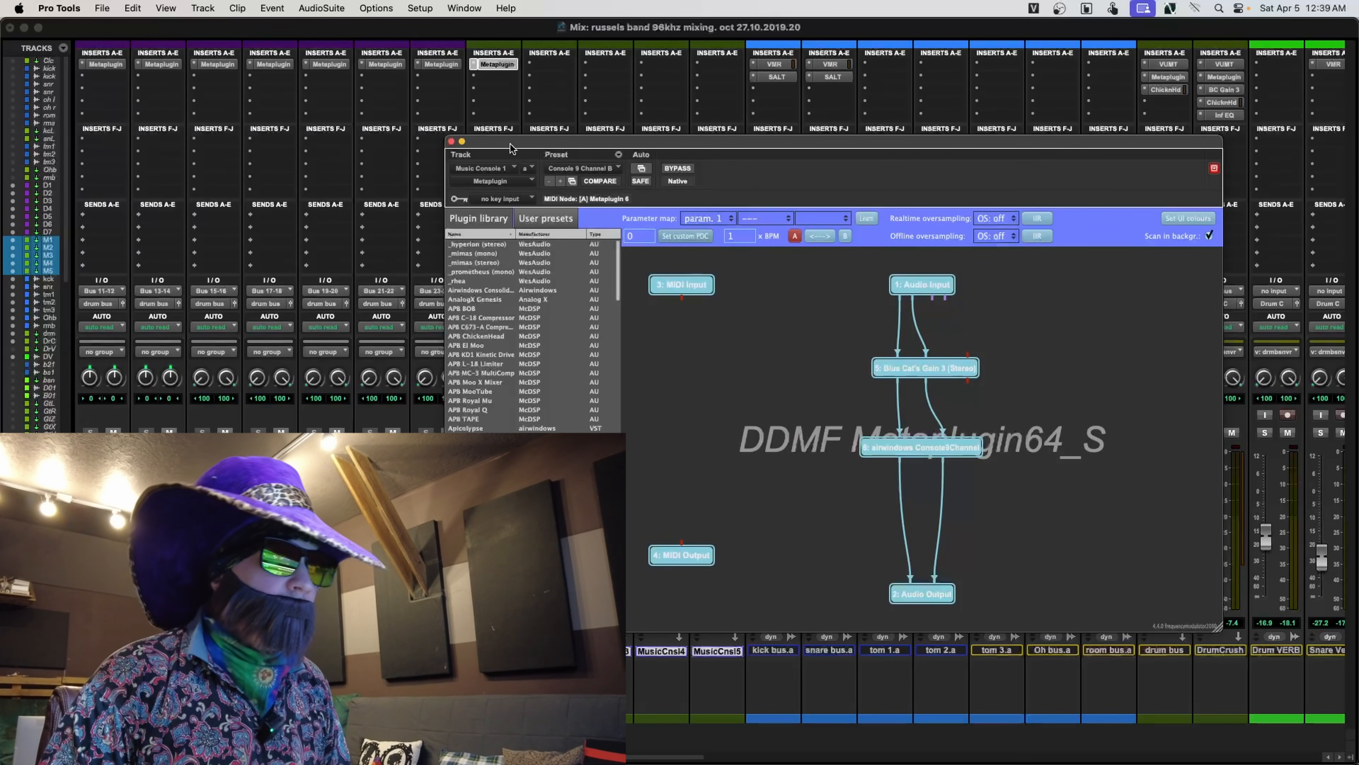
left_click_drag(496, 144, 528, 142)
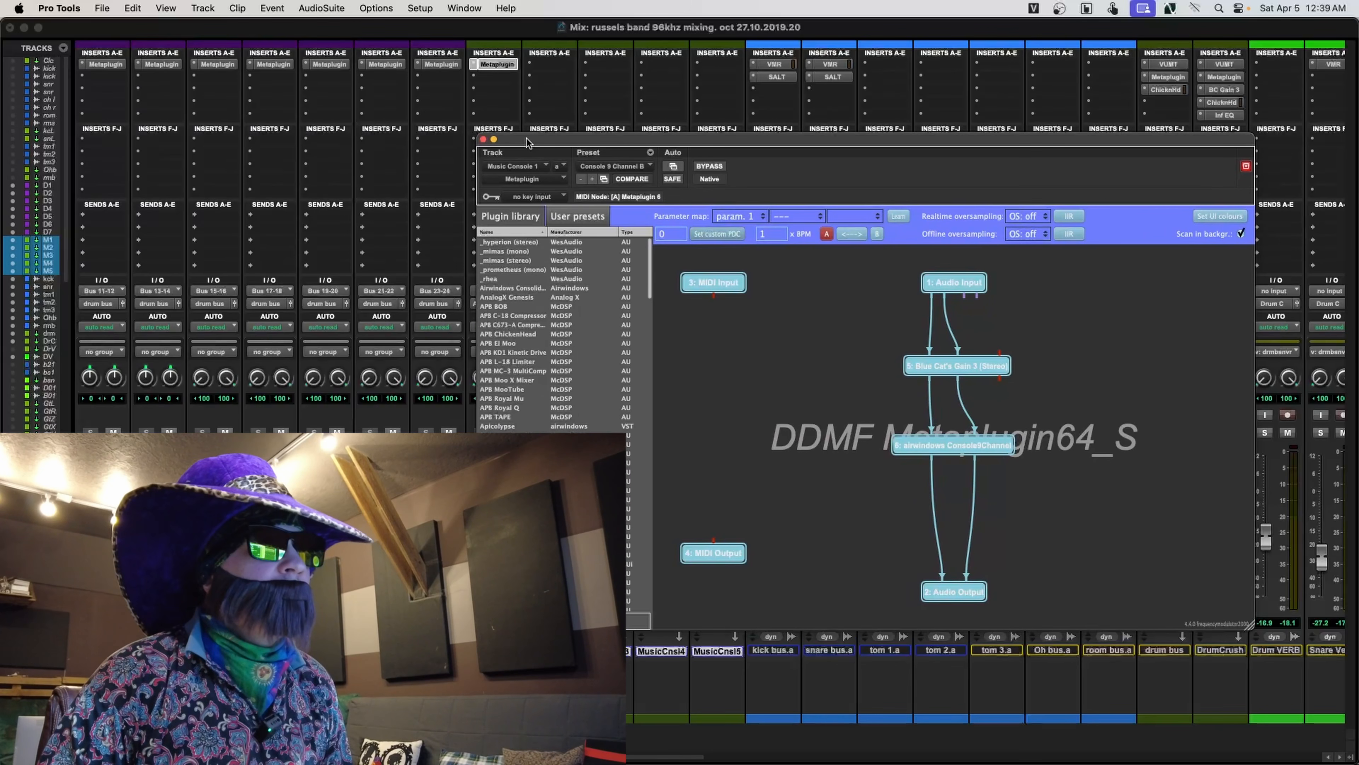
- Close the Metaplugin window and copy the Metaplugin insert from Music Console 1 to the other four Music Console tracks
left_click(483, 140)
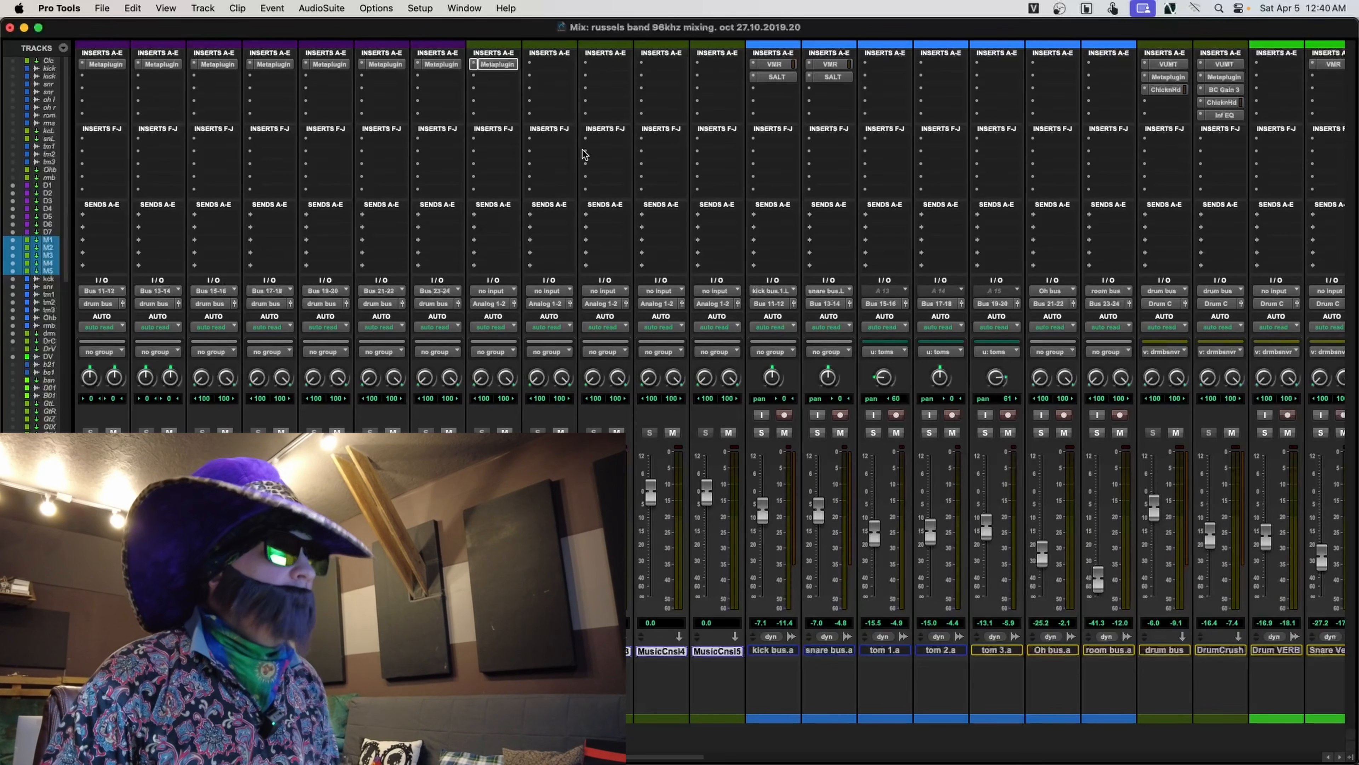
left_click(506, 66)
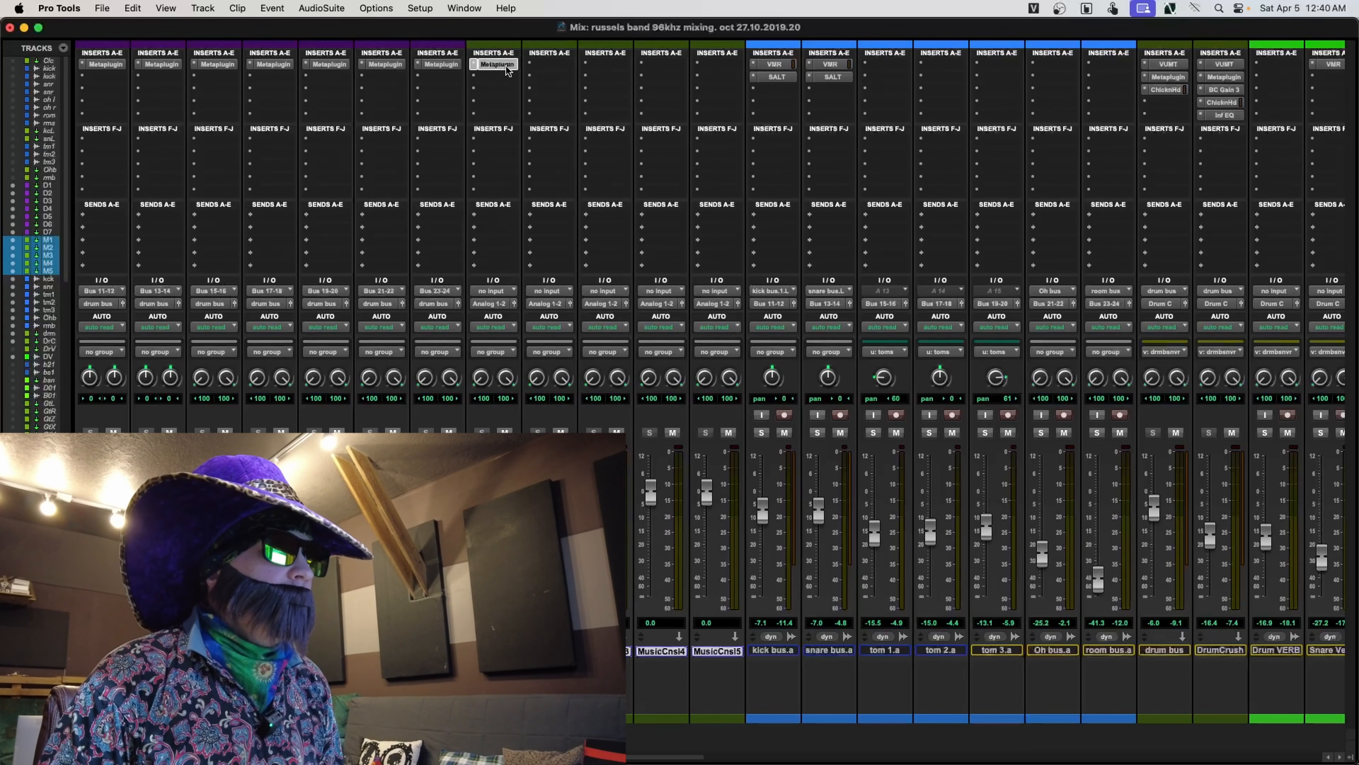
left_click(506, 66)
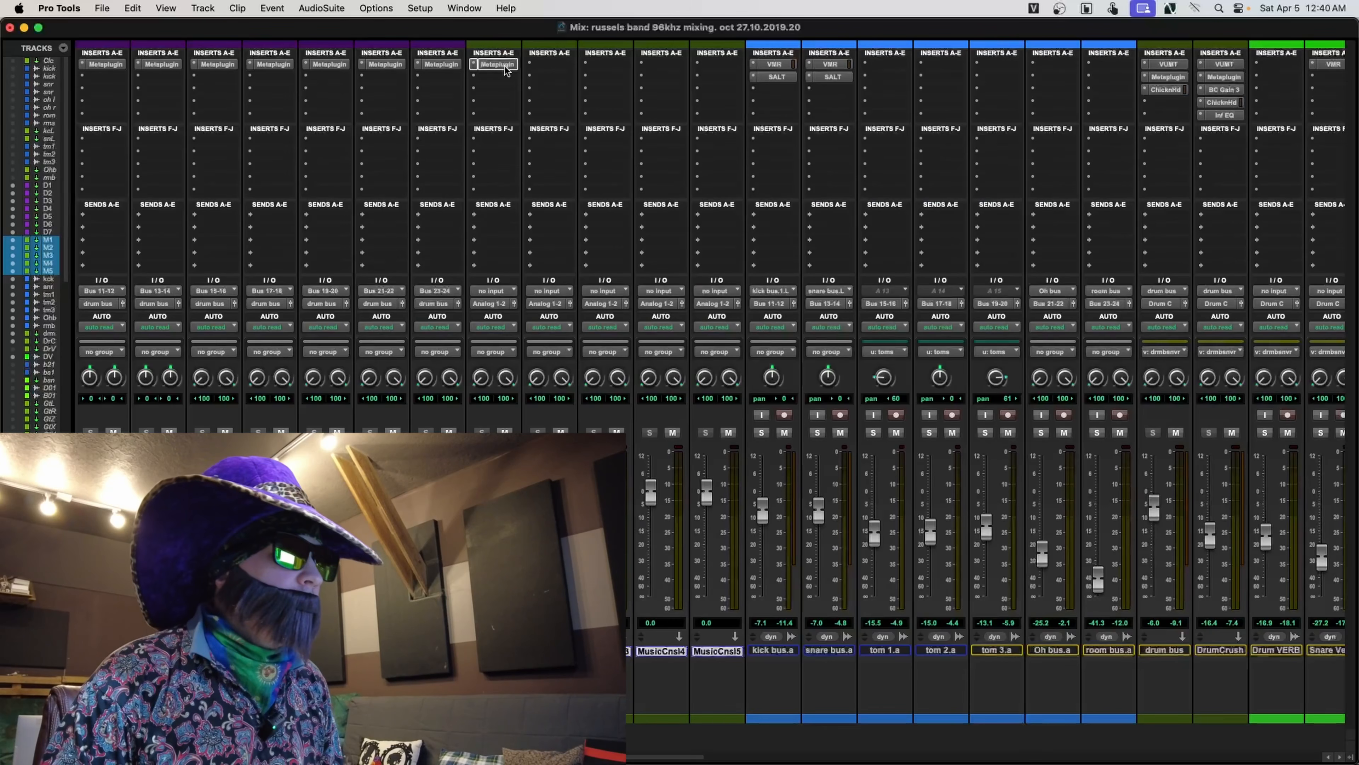
left_click_drag(505, 65, 721, 64)
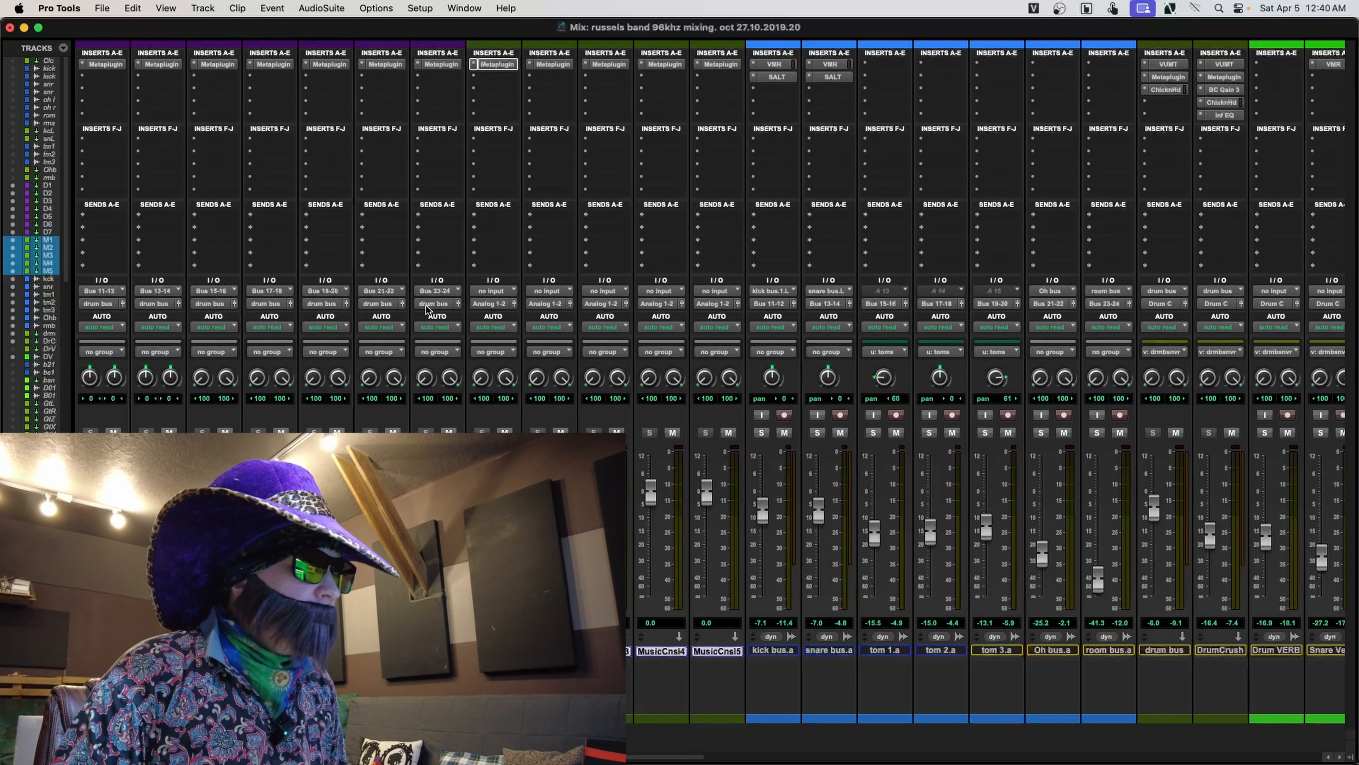
- Set the inputs of Music Console 1, 2 and 3 to stereo Bus 25-26, Bus 27-28 and Bus 29-30
left_click(501, 295)
type("25")
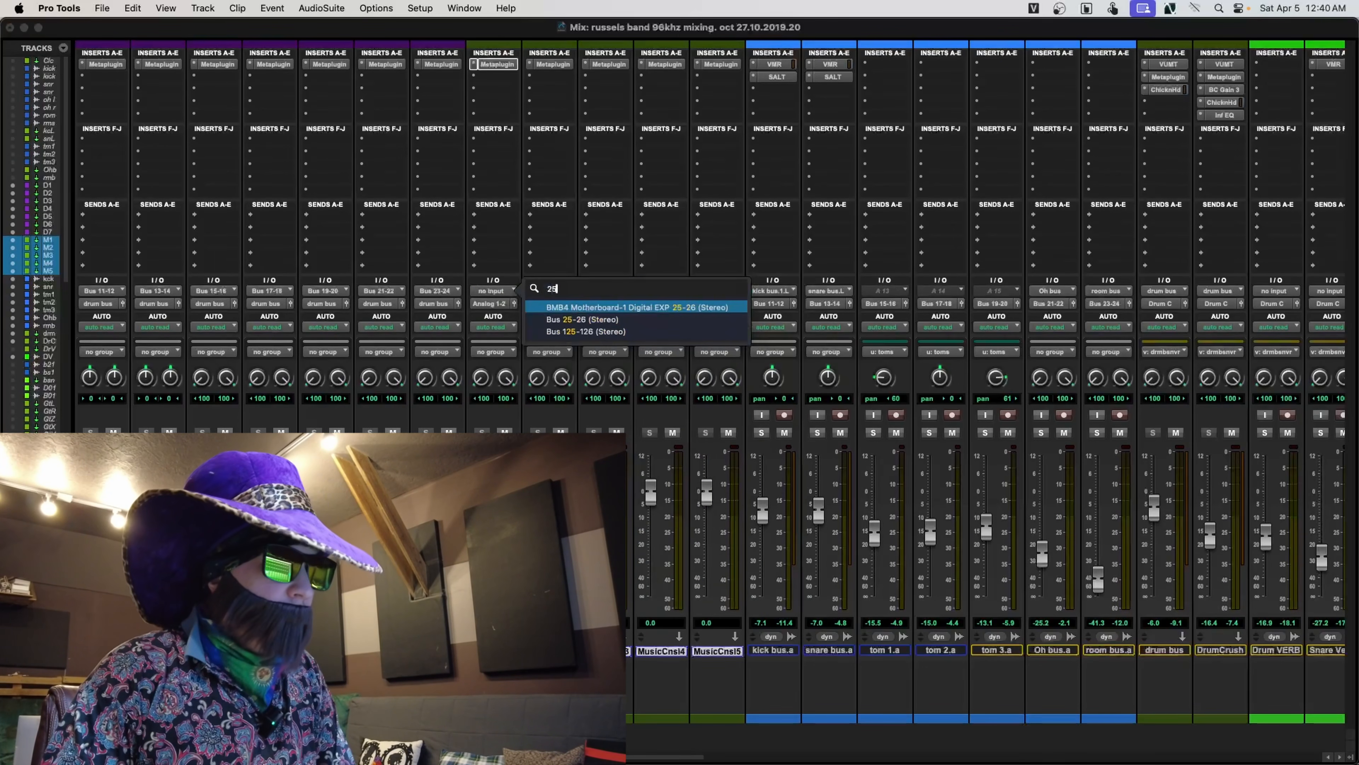
left_click(599, 321)
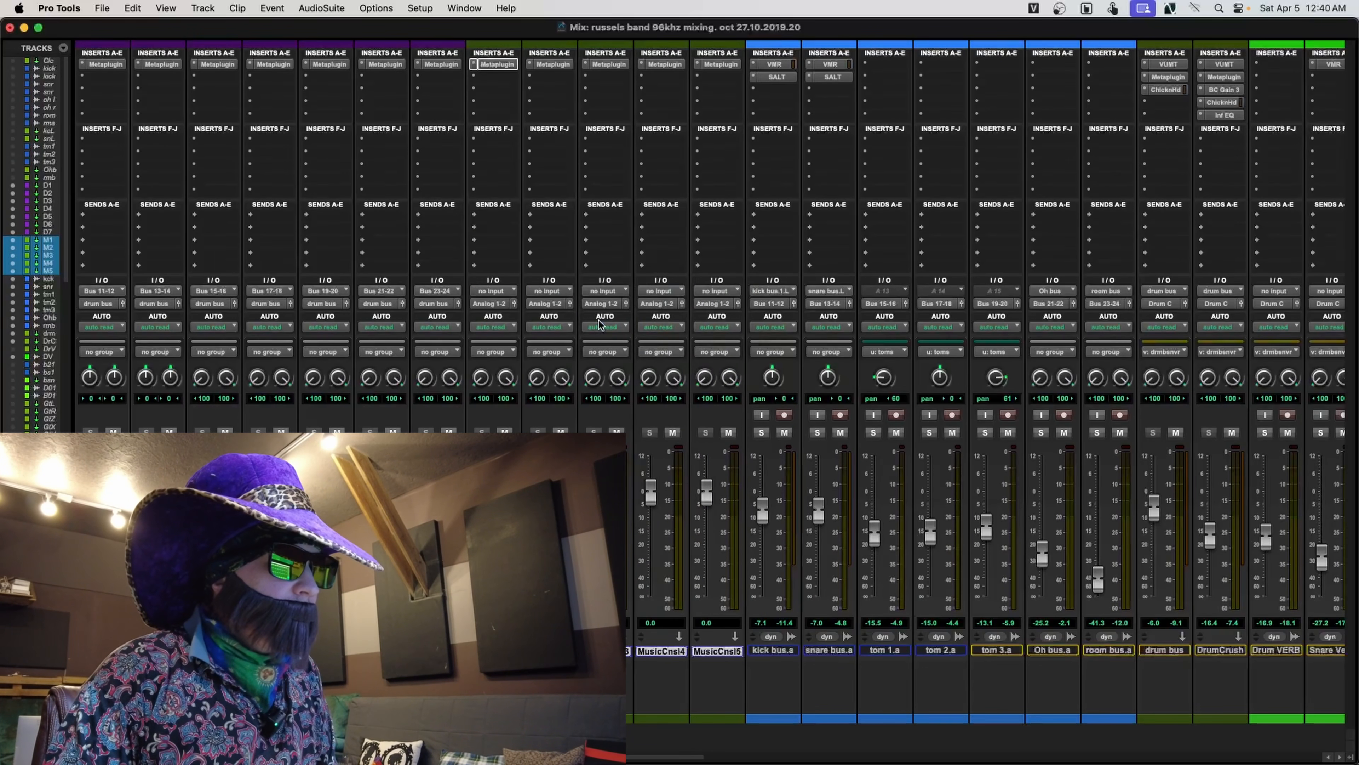
left_click(554, 294)
type("27")
left_click(627, 320)
left_click(610, 292)
type("29")
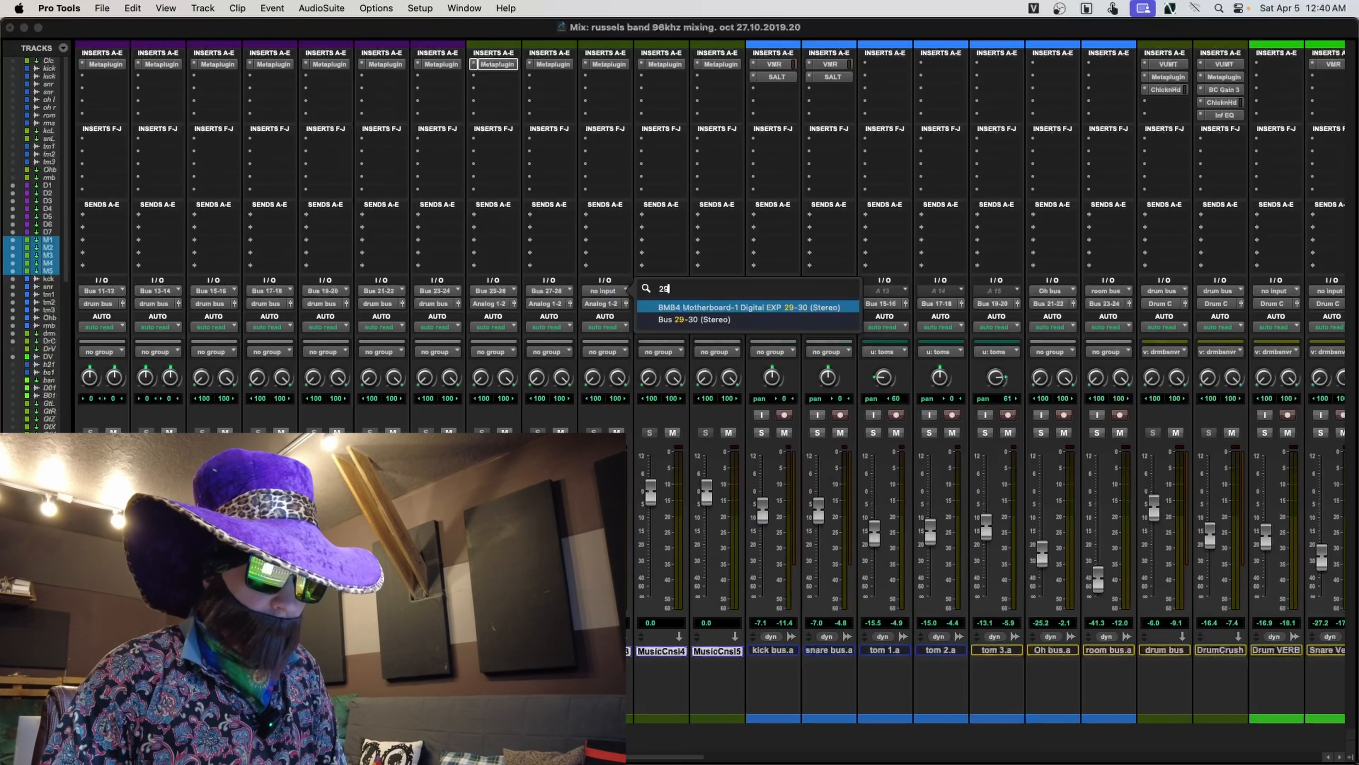
left_click(664, 319)
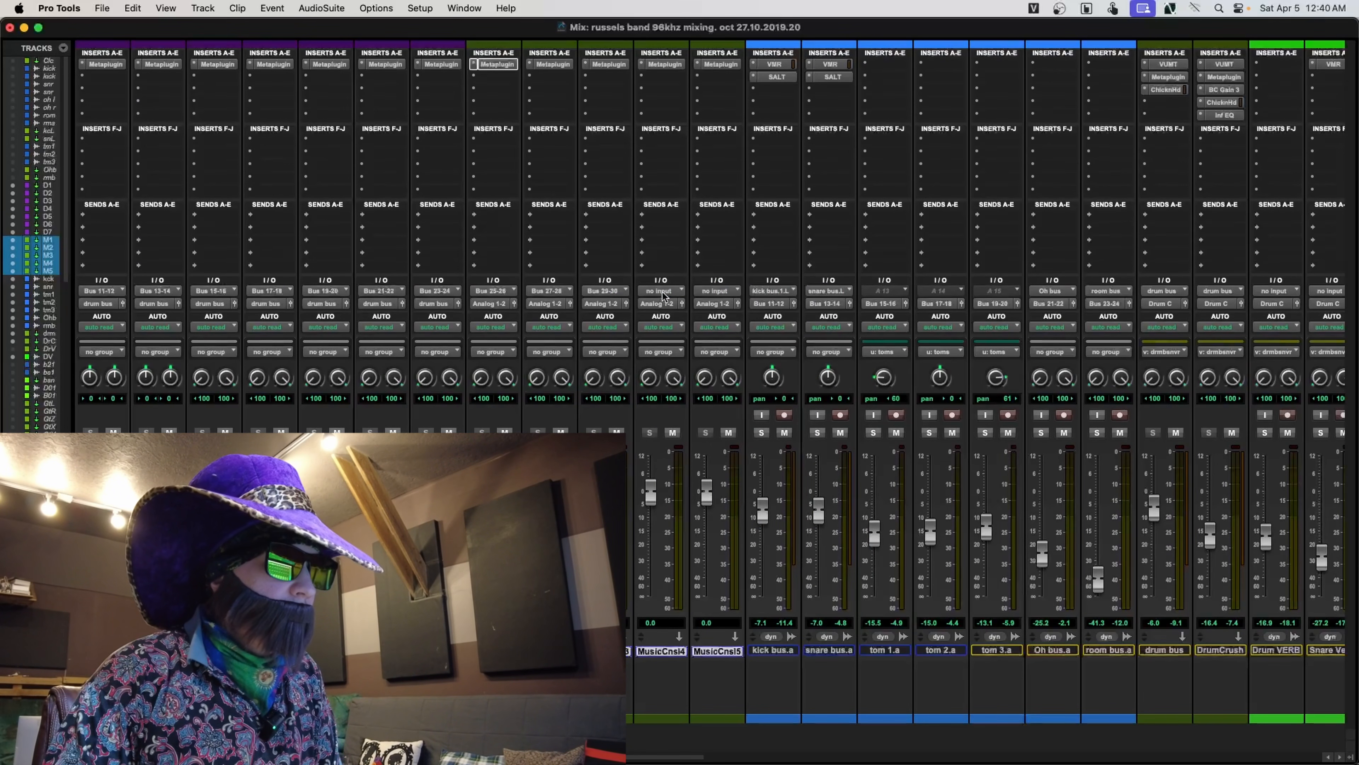
- Set the inputs of Music Console 4 and 5 to stereo Bus 31-32 and Bus 33-34
left_click(662, 292)
type("31")
left_click(731, 321)
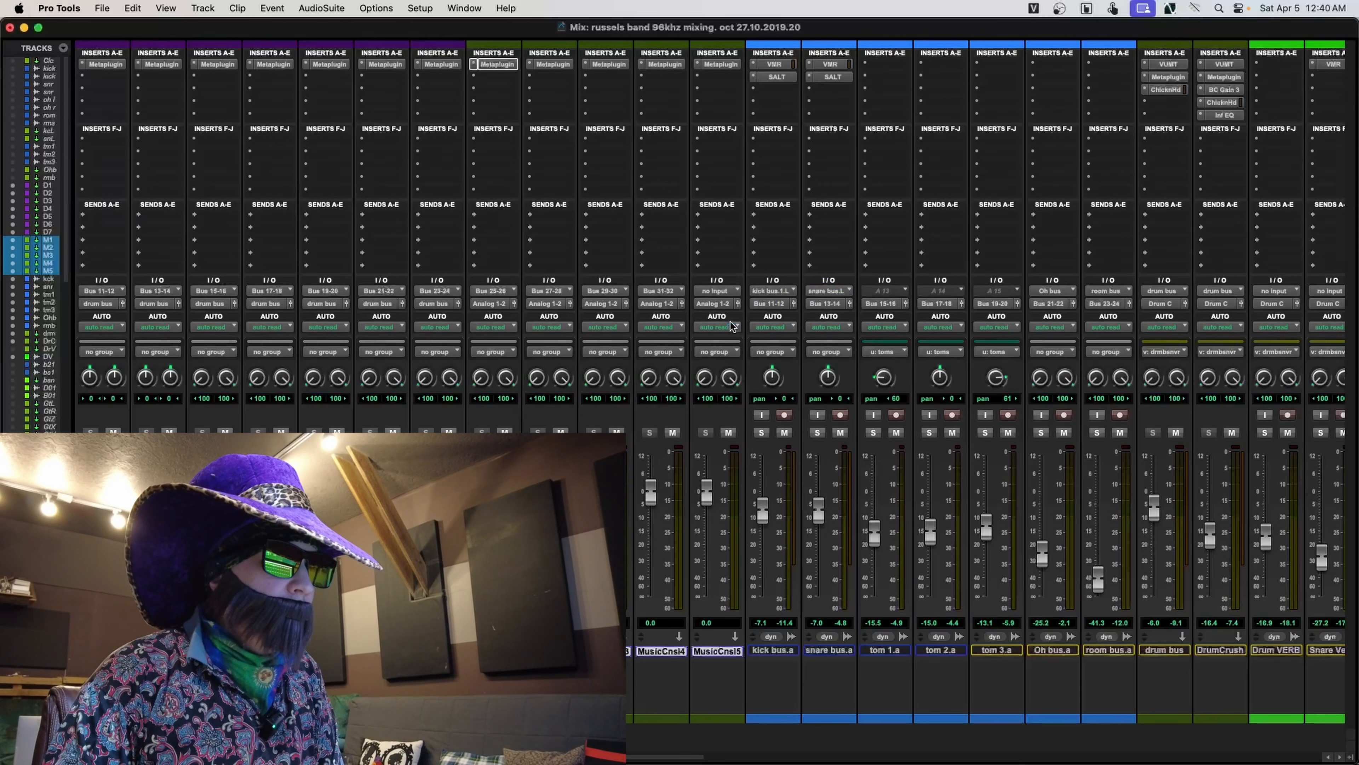
left_click(723, 292)
type("333")
key("BackSpace")
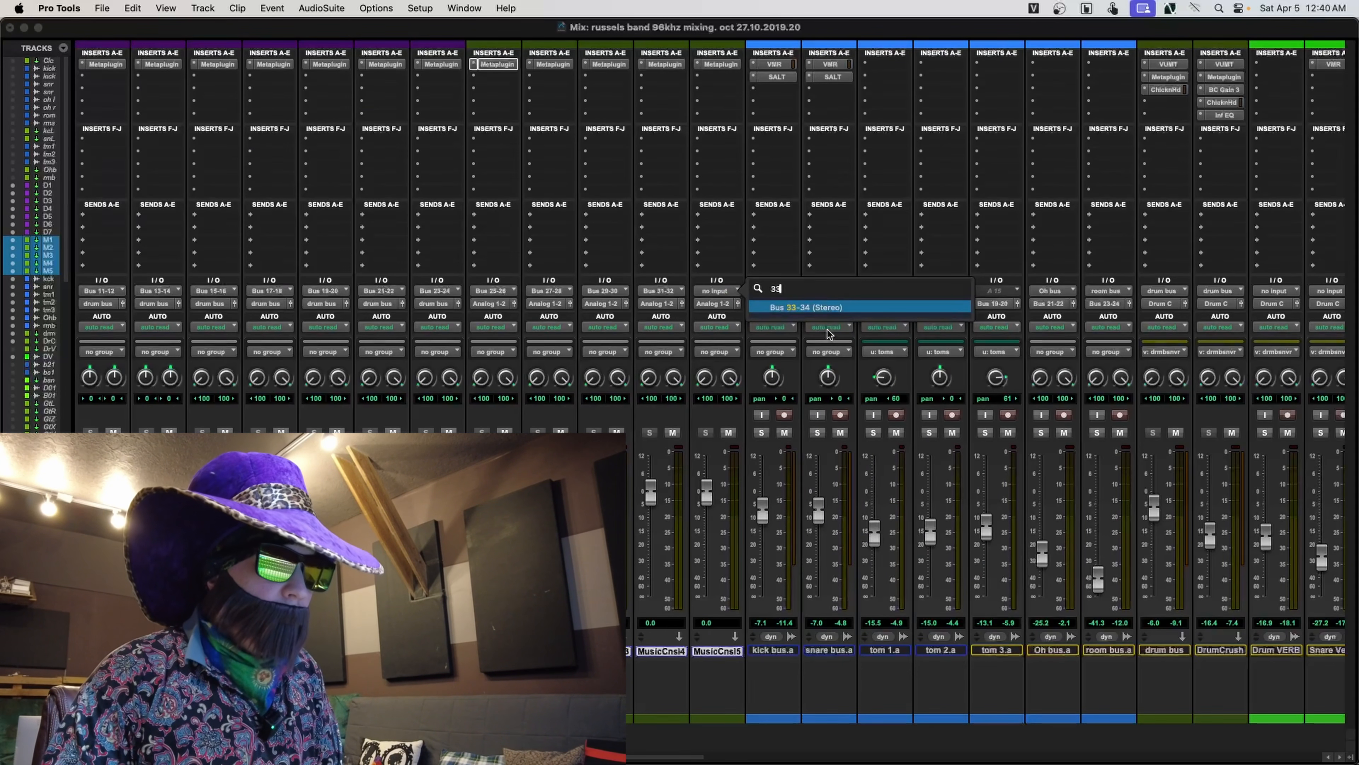
left_click(815, 308)
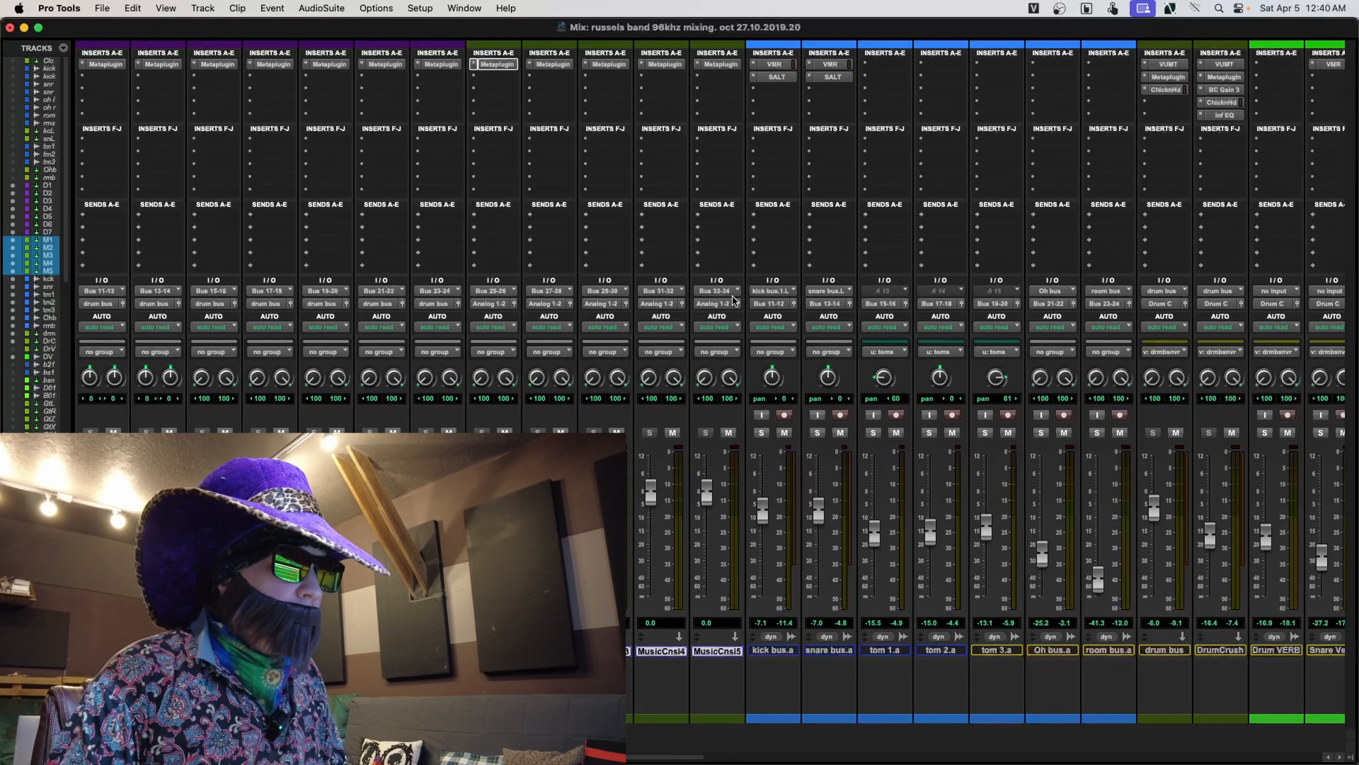
- Route the outputs of the five Music Console tracks to a new stereo aux input track named Music C bus
left_click(719, 311)
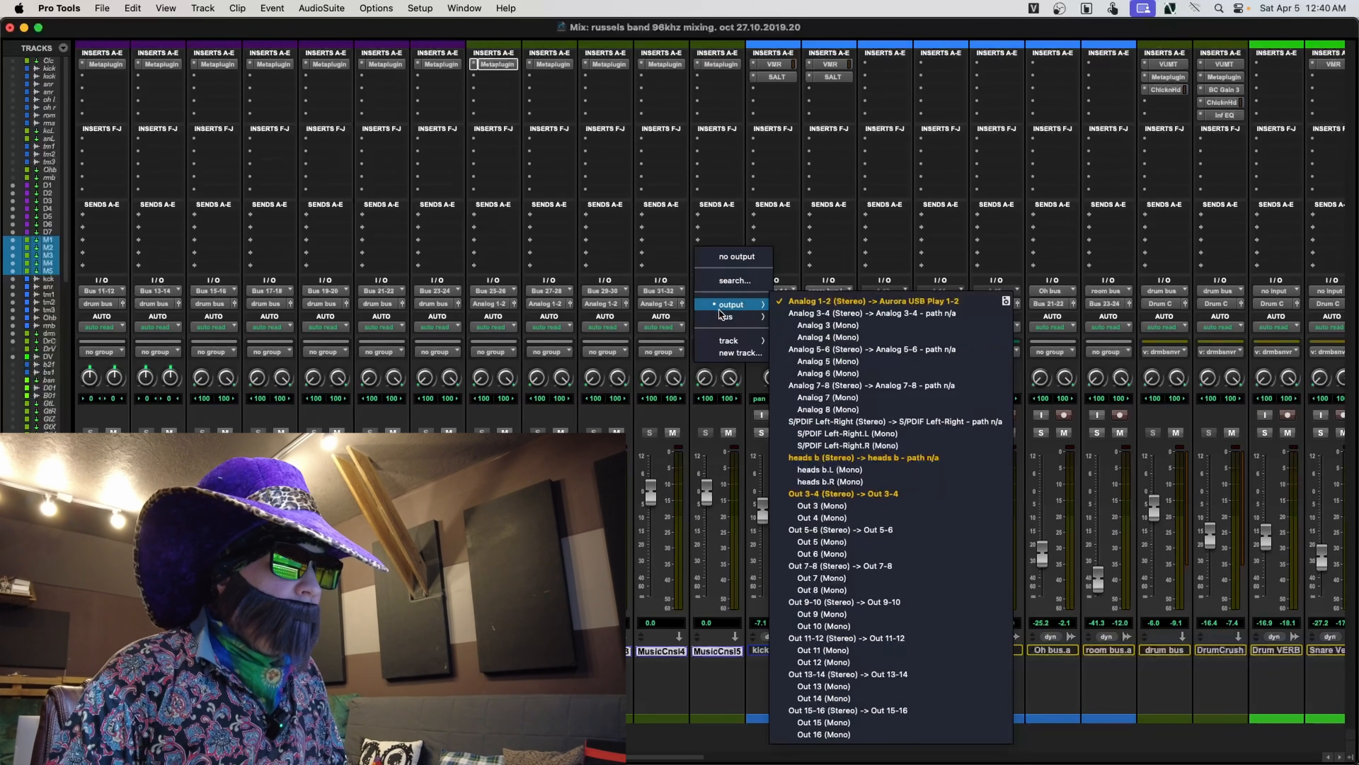
left_click(730, 354)
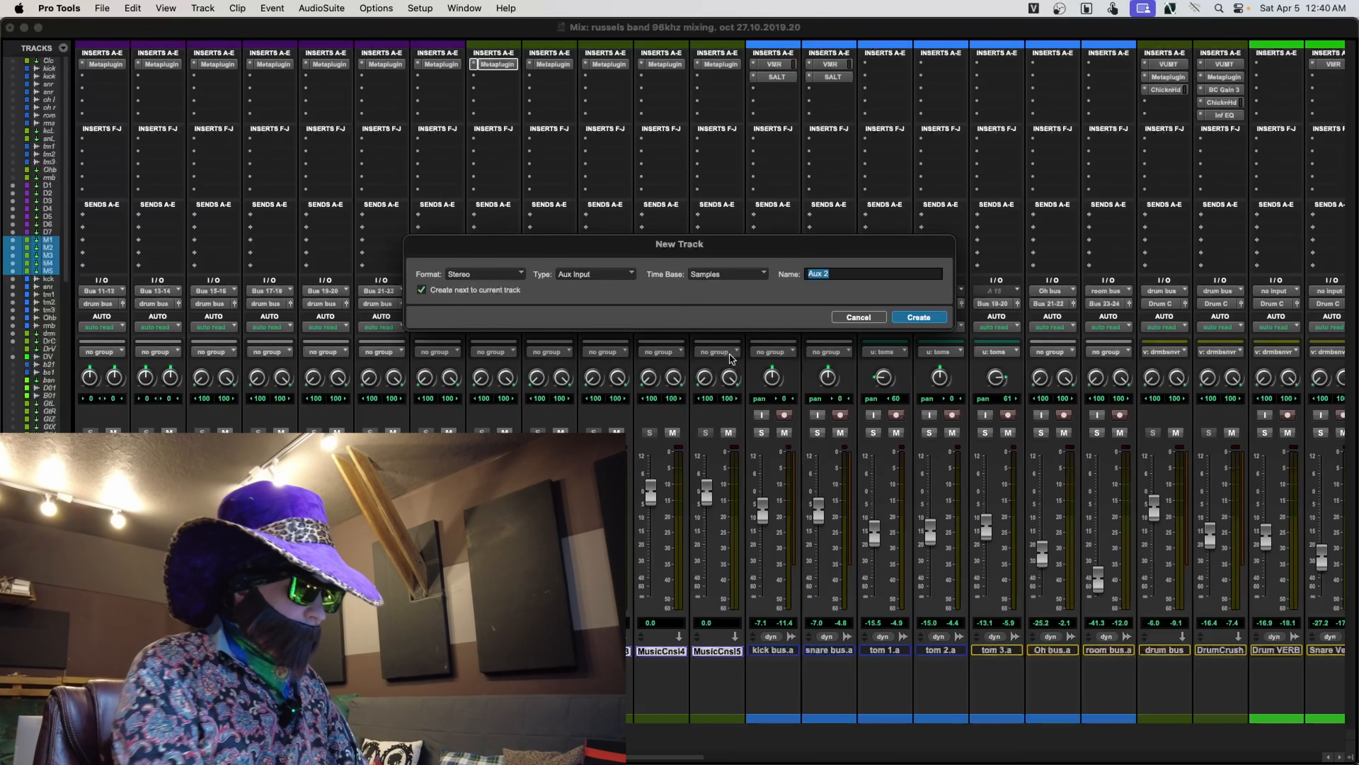
type("Music")
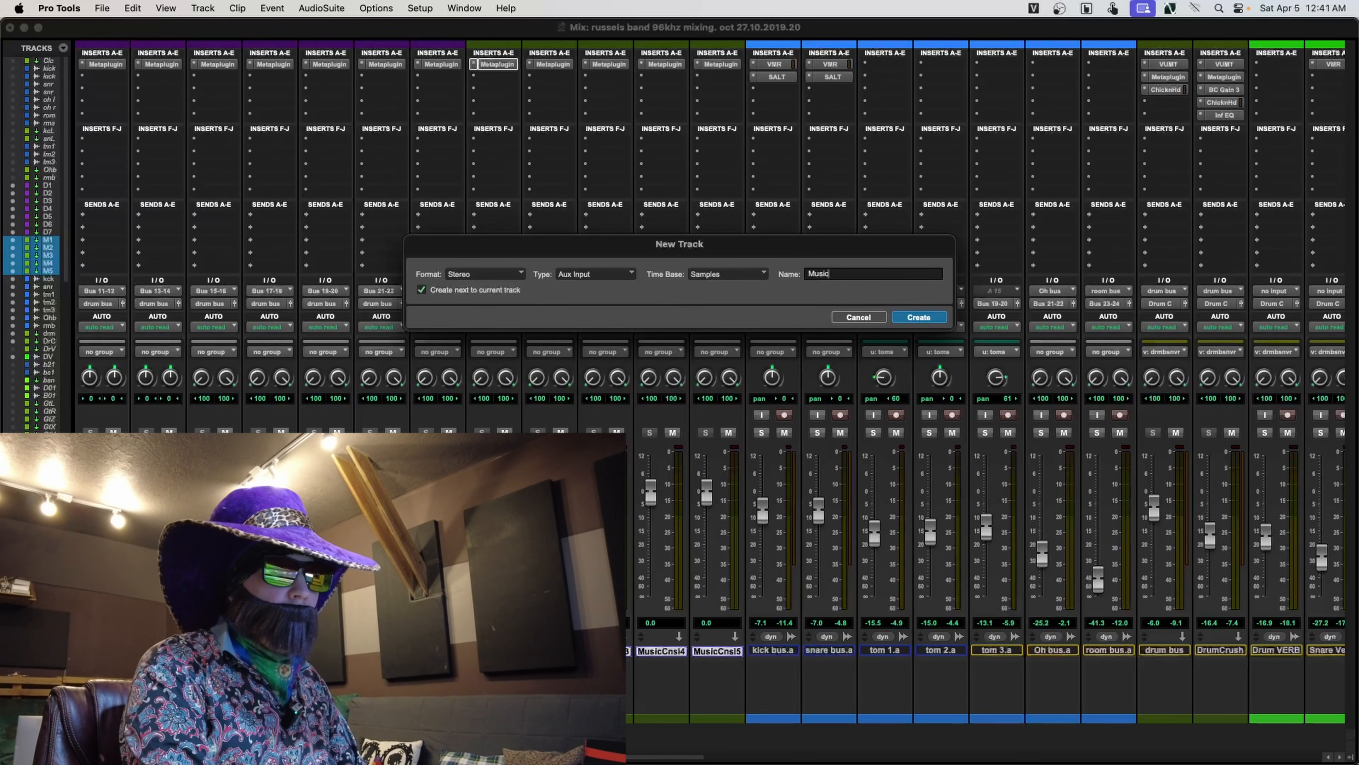
type(" C bus")
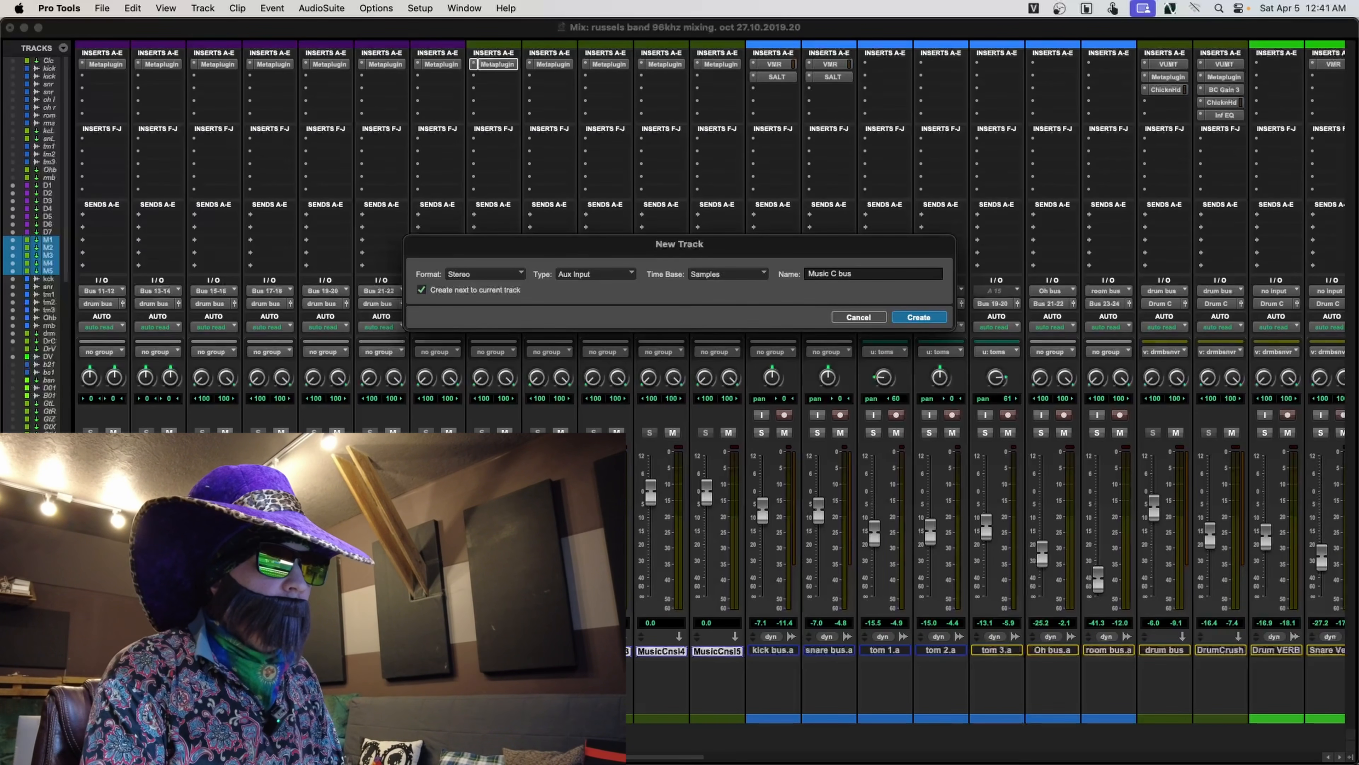
key("Return")
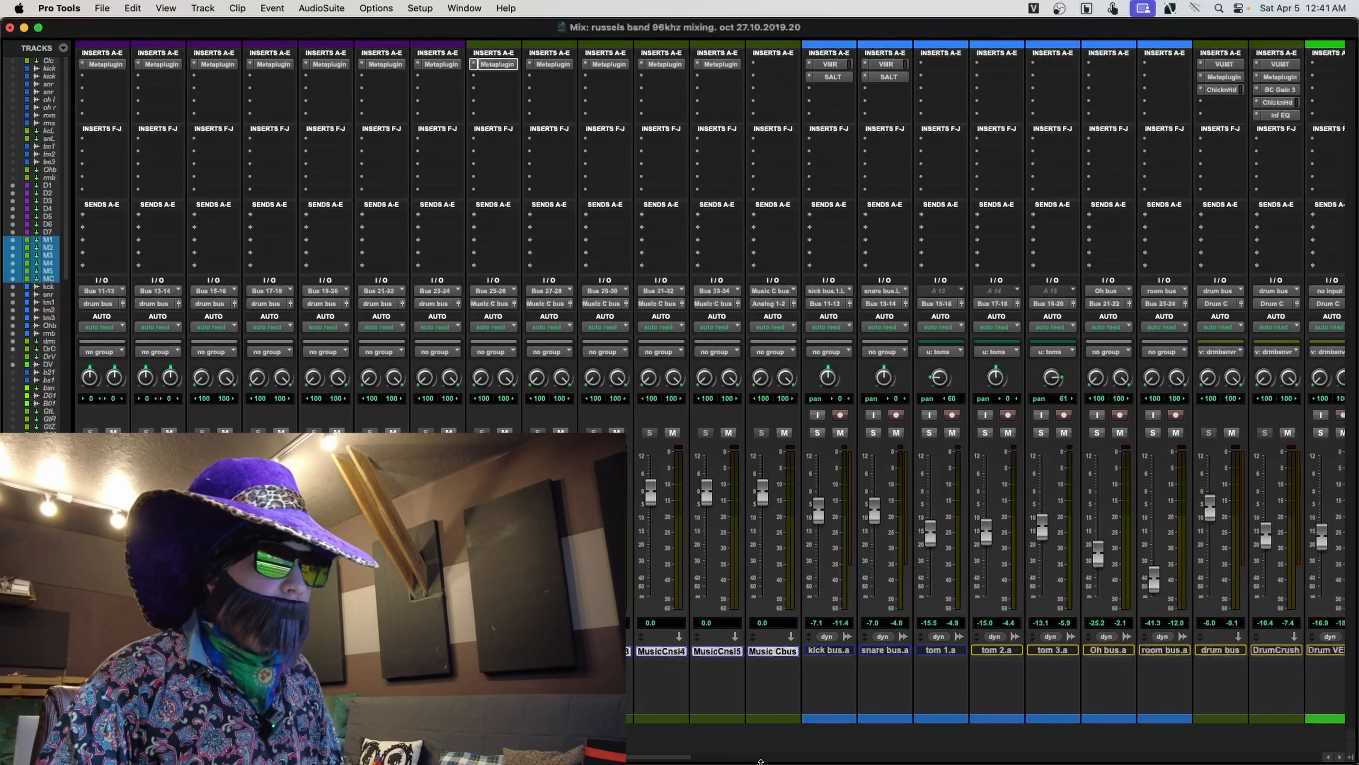
- Colour the Music C bus track bright yellow
left_click(777, 651)
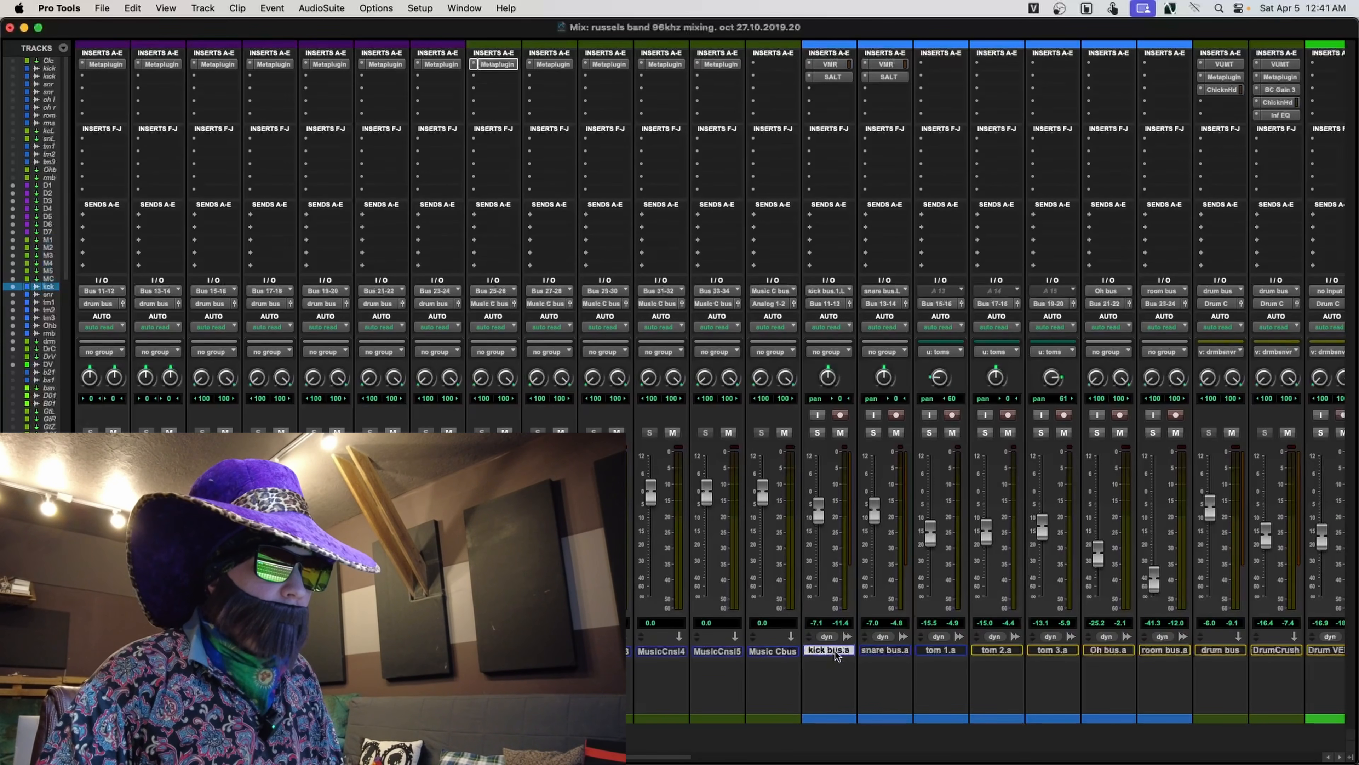
double_click(780, 720)
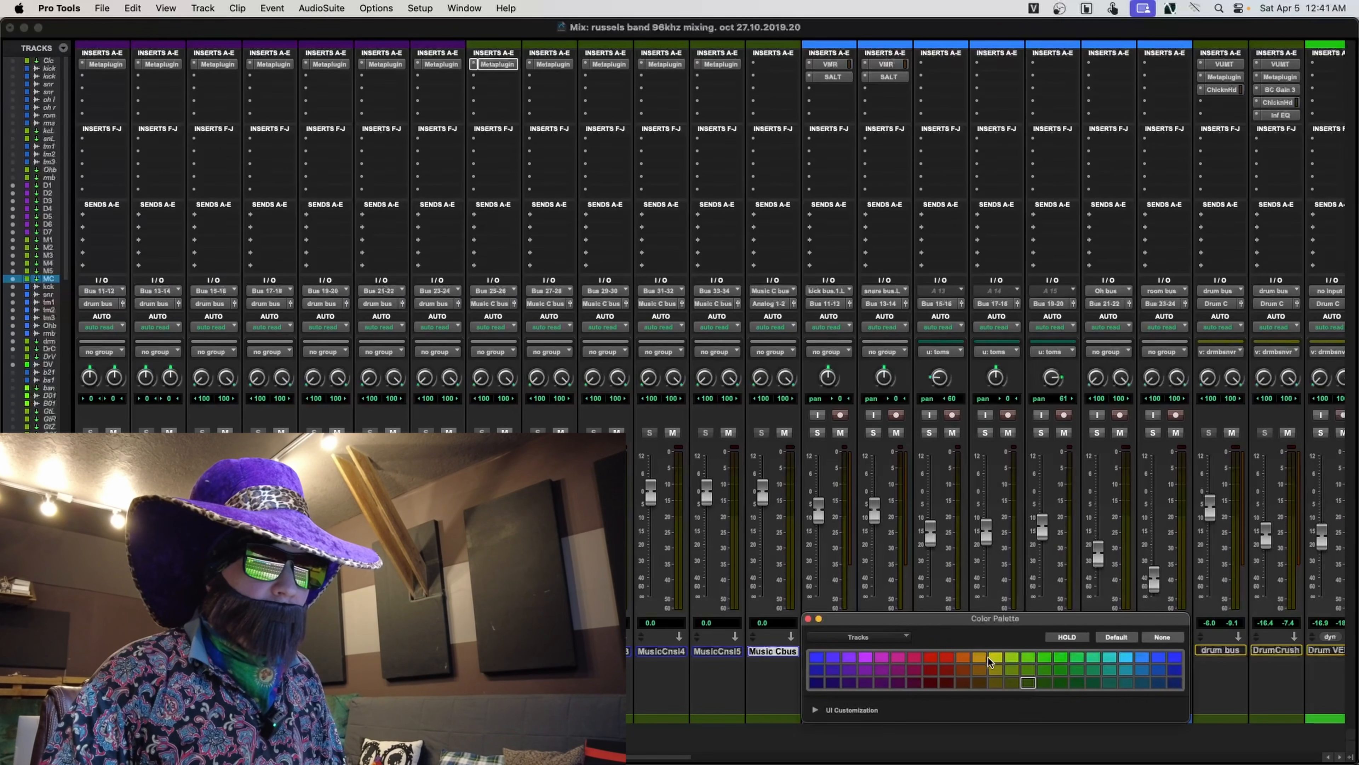
left_click(996, 657)
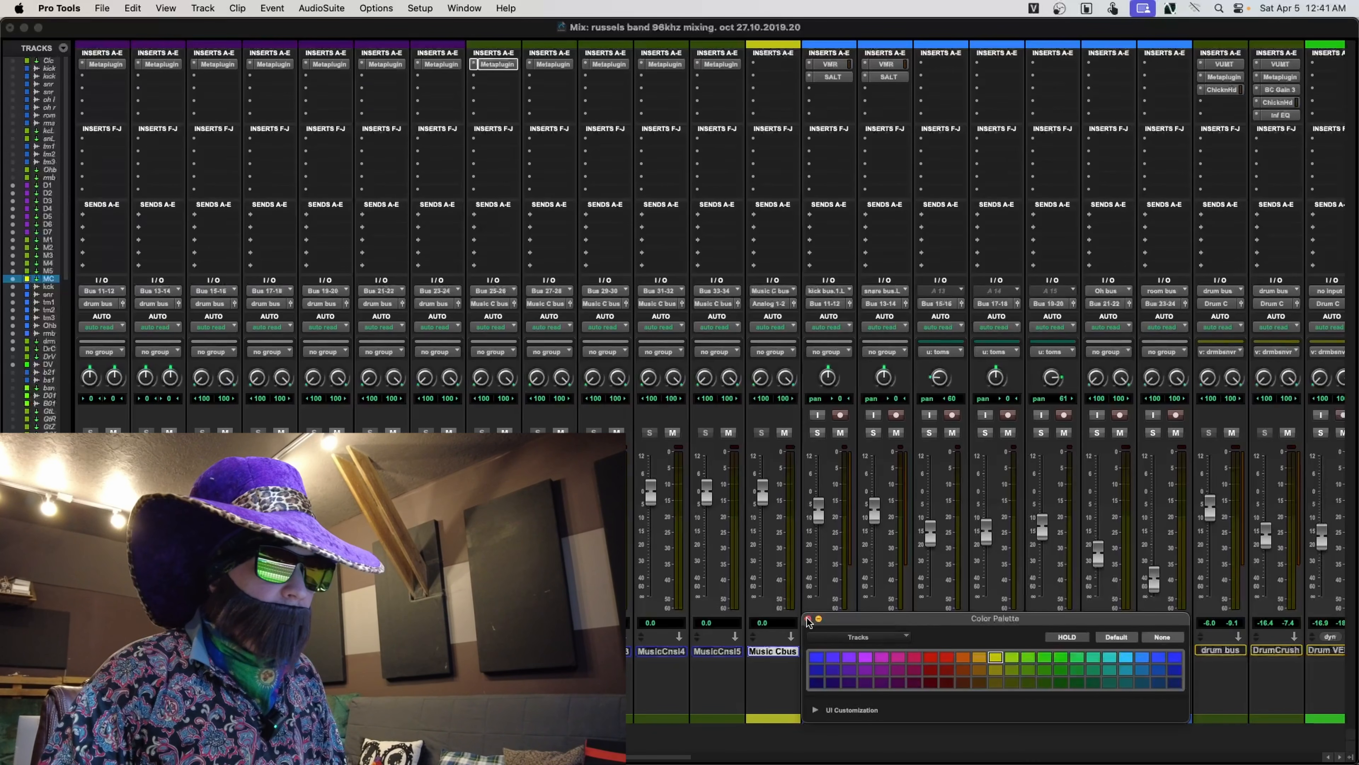
left_click(808, 618)
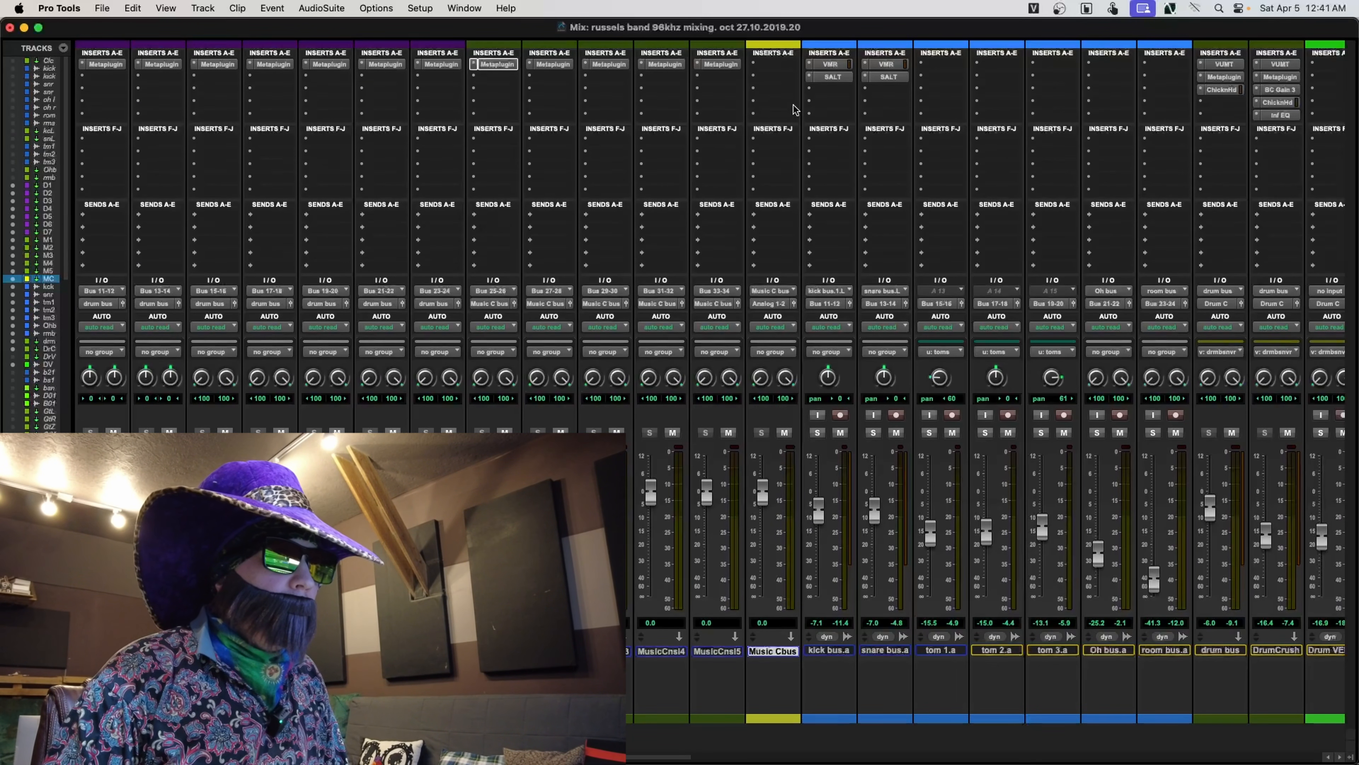
- Insert VUMT in the first insert slot of Music C bus and load its console rms hold preset
left_click(775, 65)
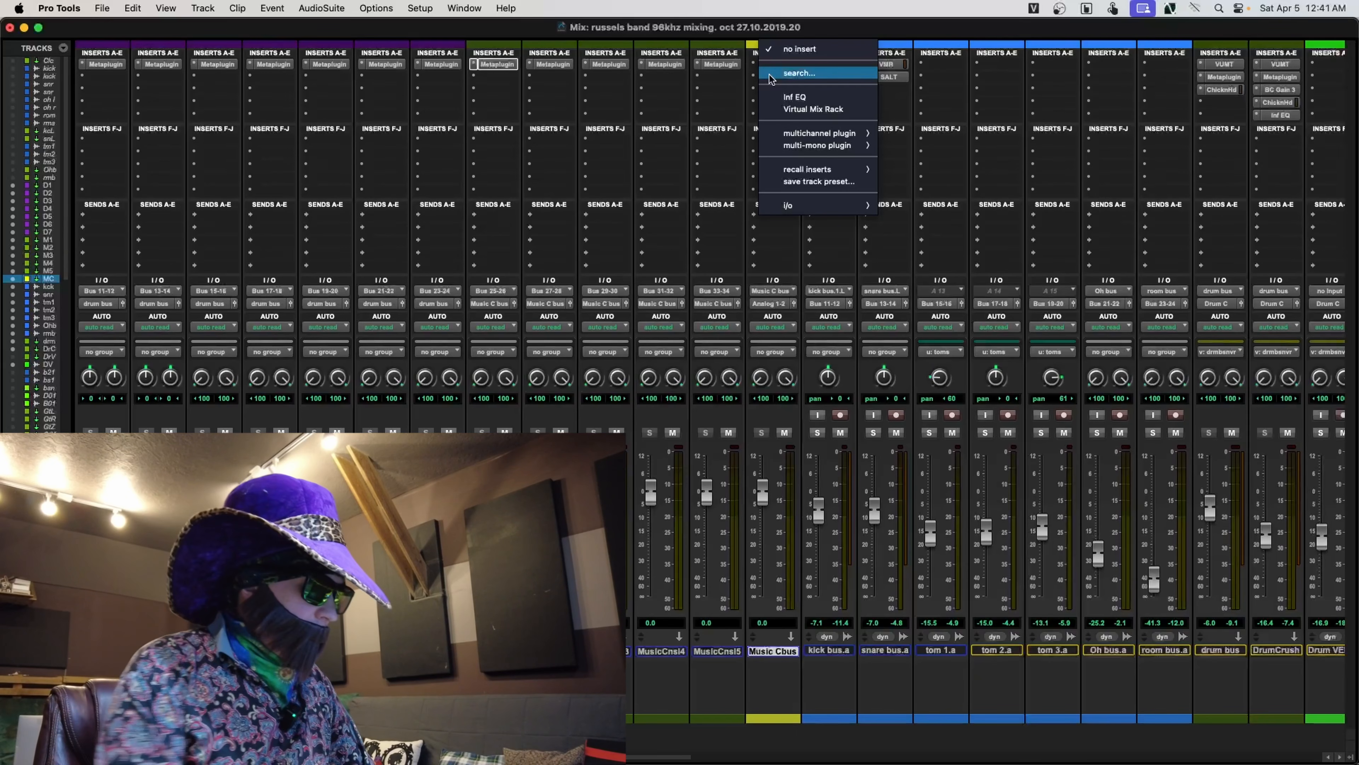
left_click(771, 74)
type("vumt")
key("Return")
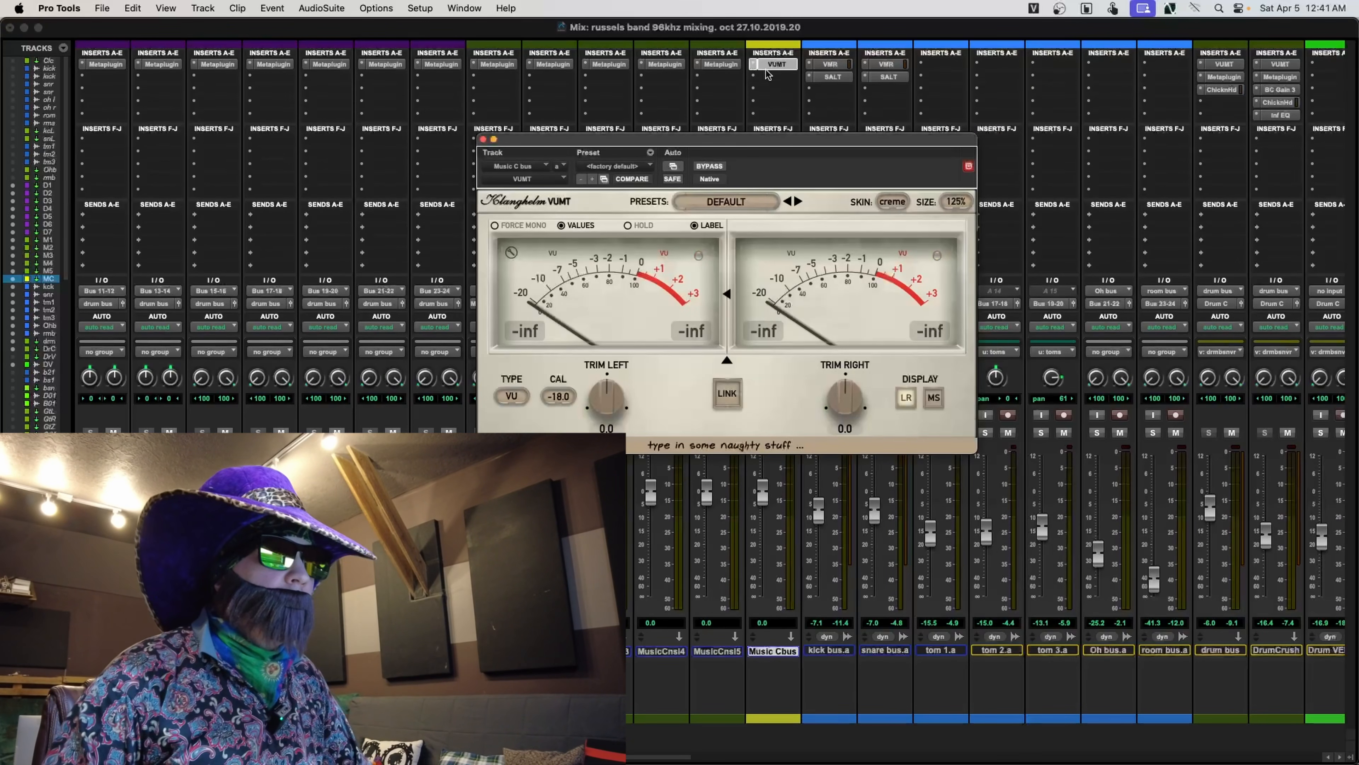
left_click(637, 167)
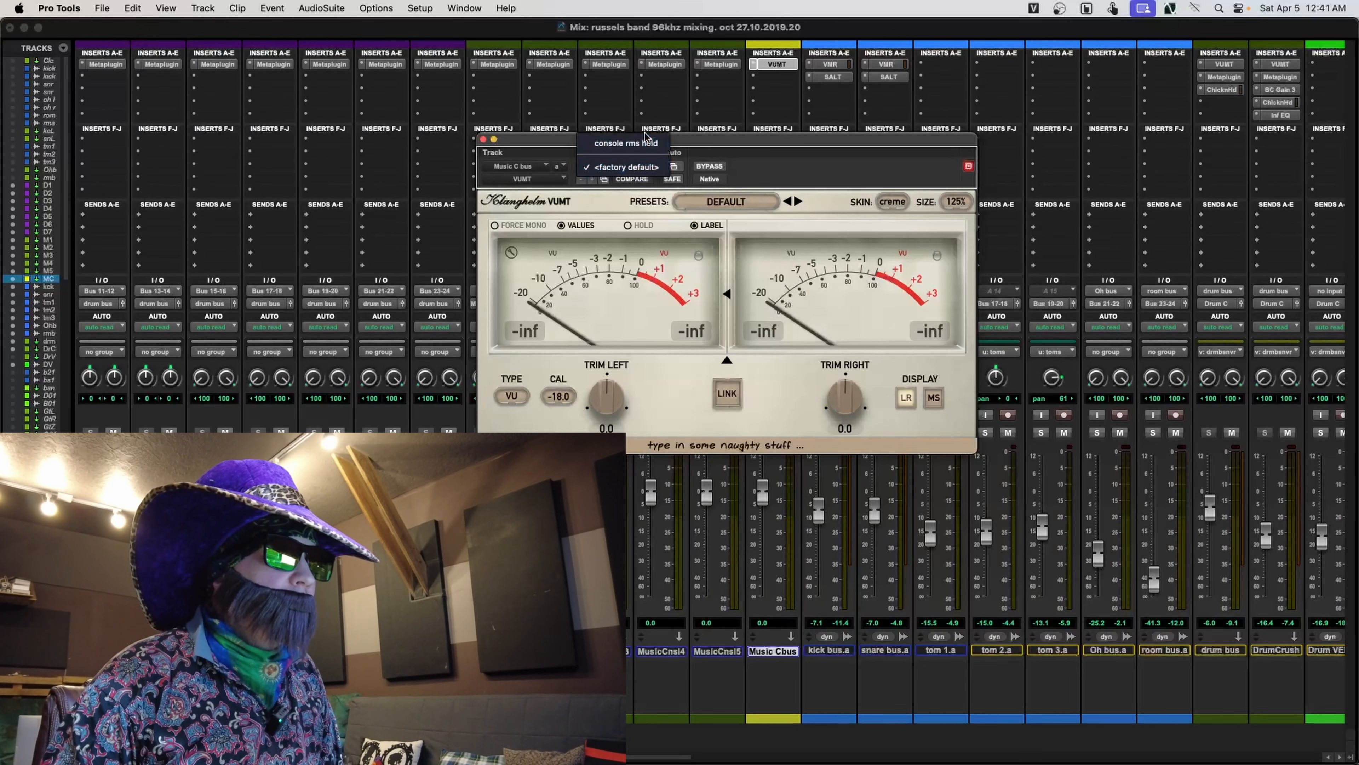
left_click(637, 143)
left_click(483, 139)
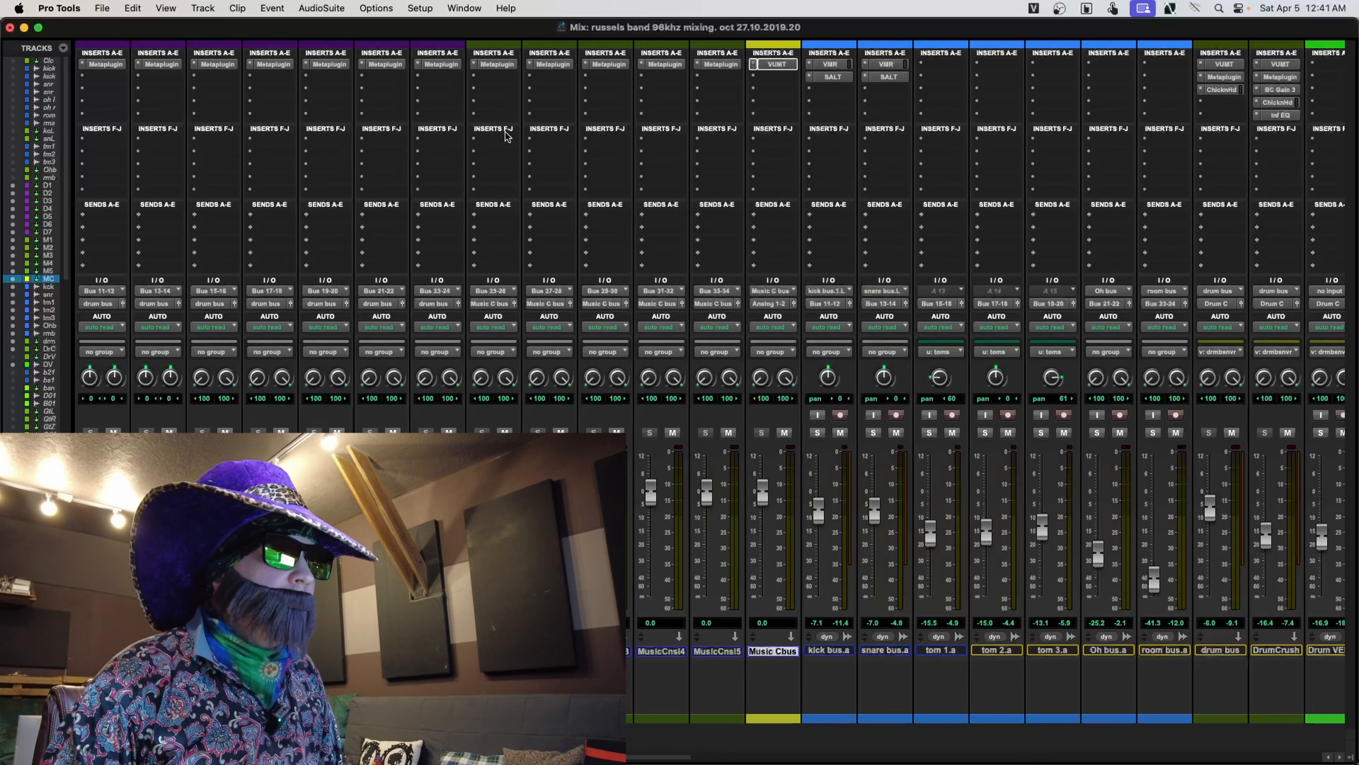
- Insert Metaplugin below VUMT on Music C bus and load the Console 9 Bus B preset
left_click(776, 76)
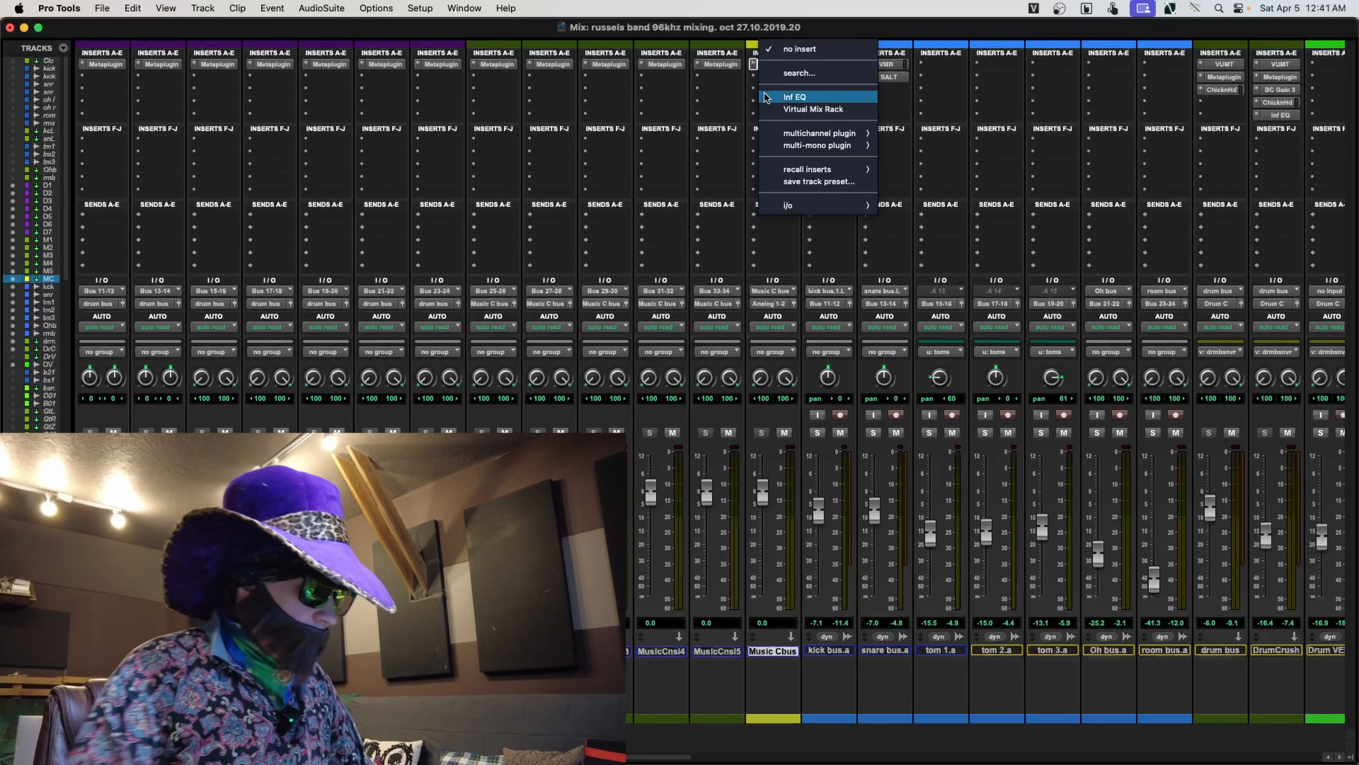
type("meta")
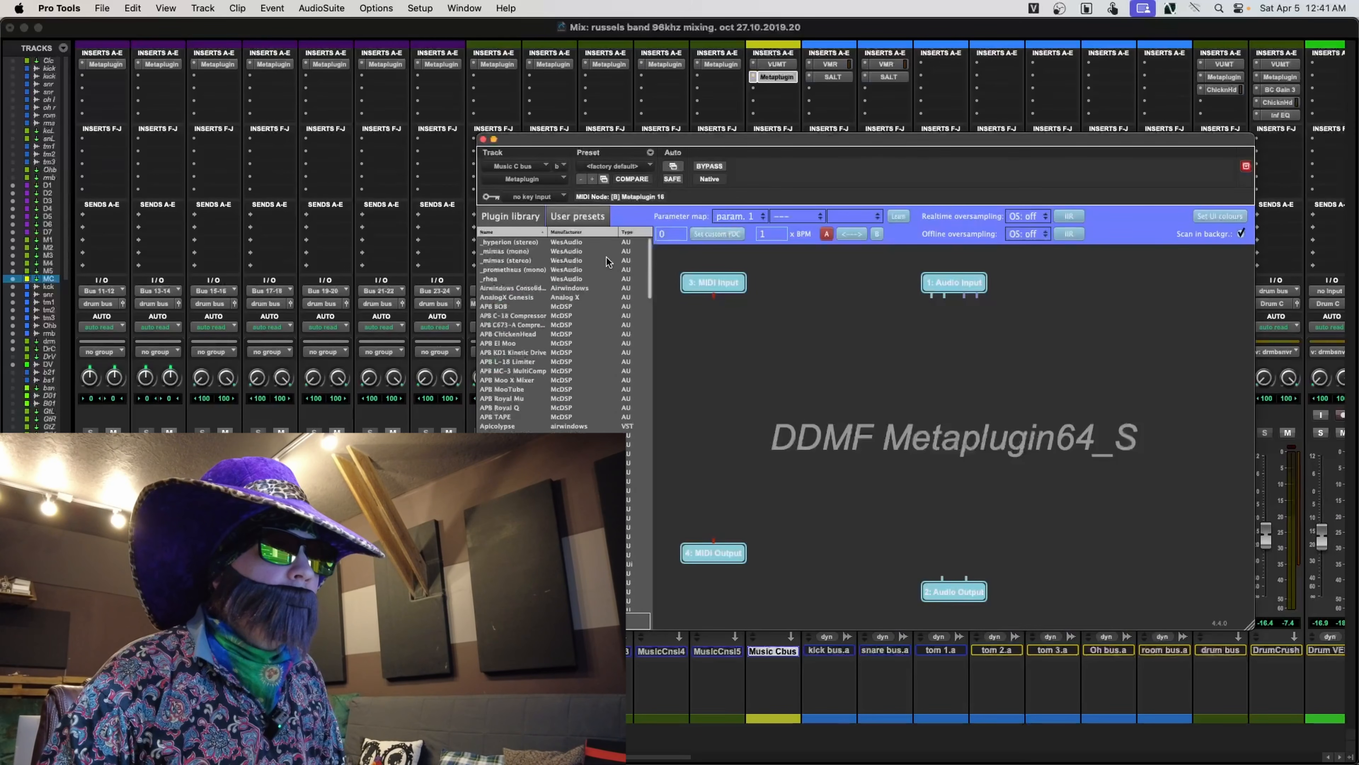
left_click(650, 167)
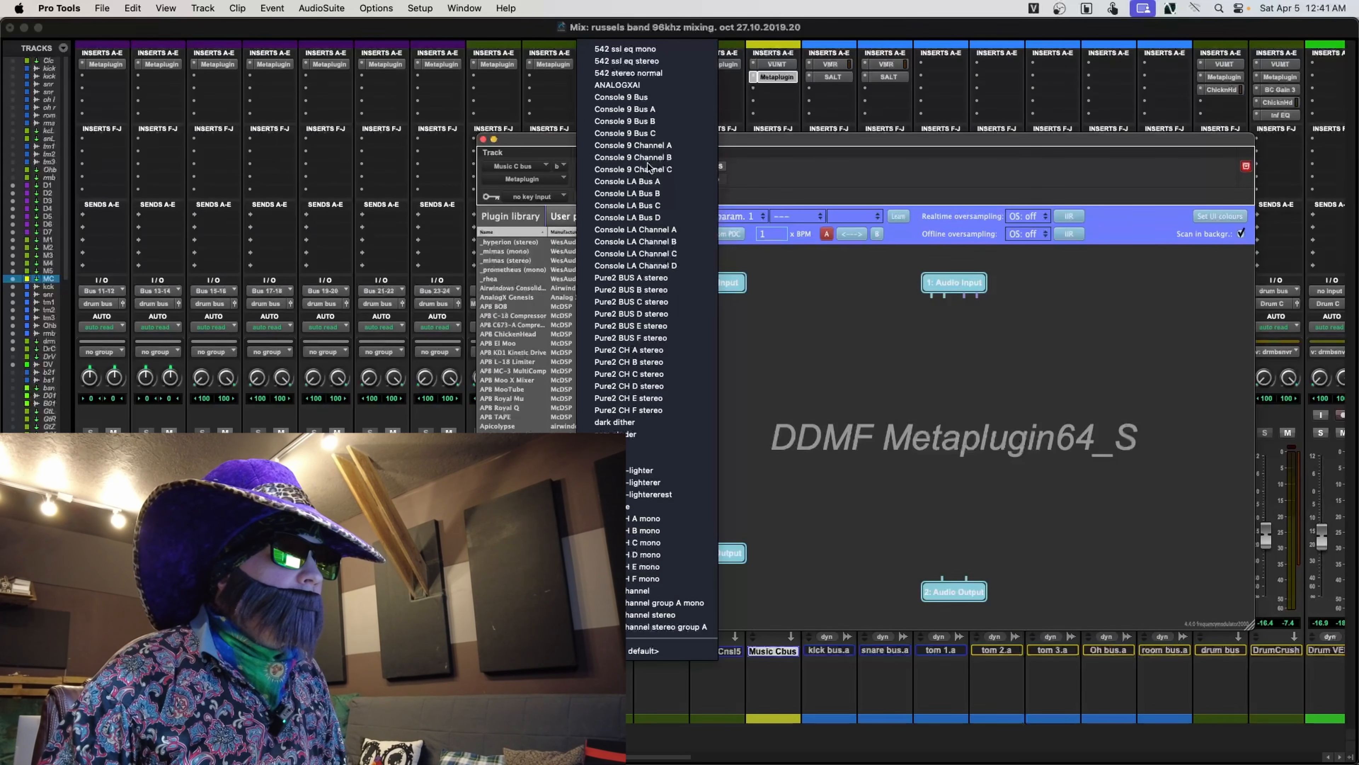
left_click(664, 122)
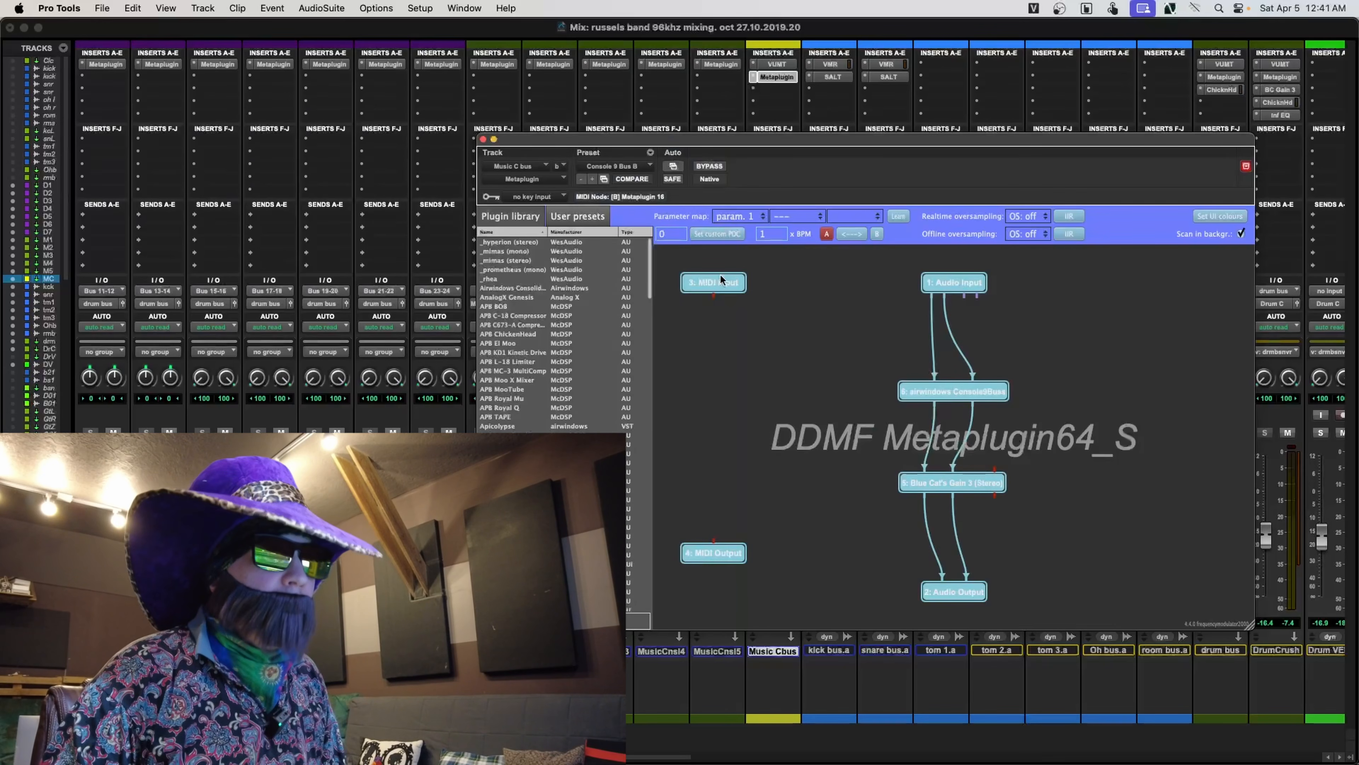
left_click(483, 140)
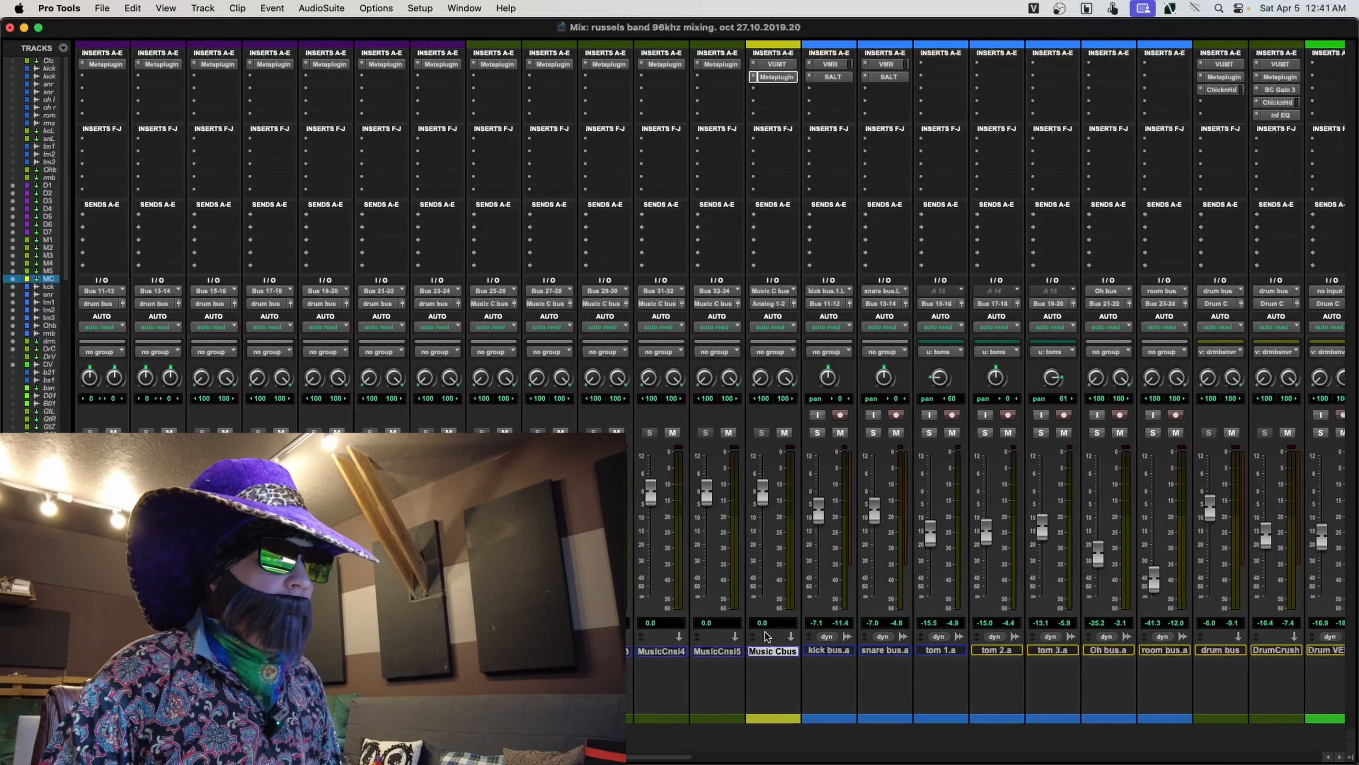
- Move the Music C bus track between Drum C and the master, and colour Drum C and Music C bus dark yellow
scroll(766, 654, "right", 15)
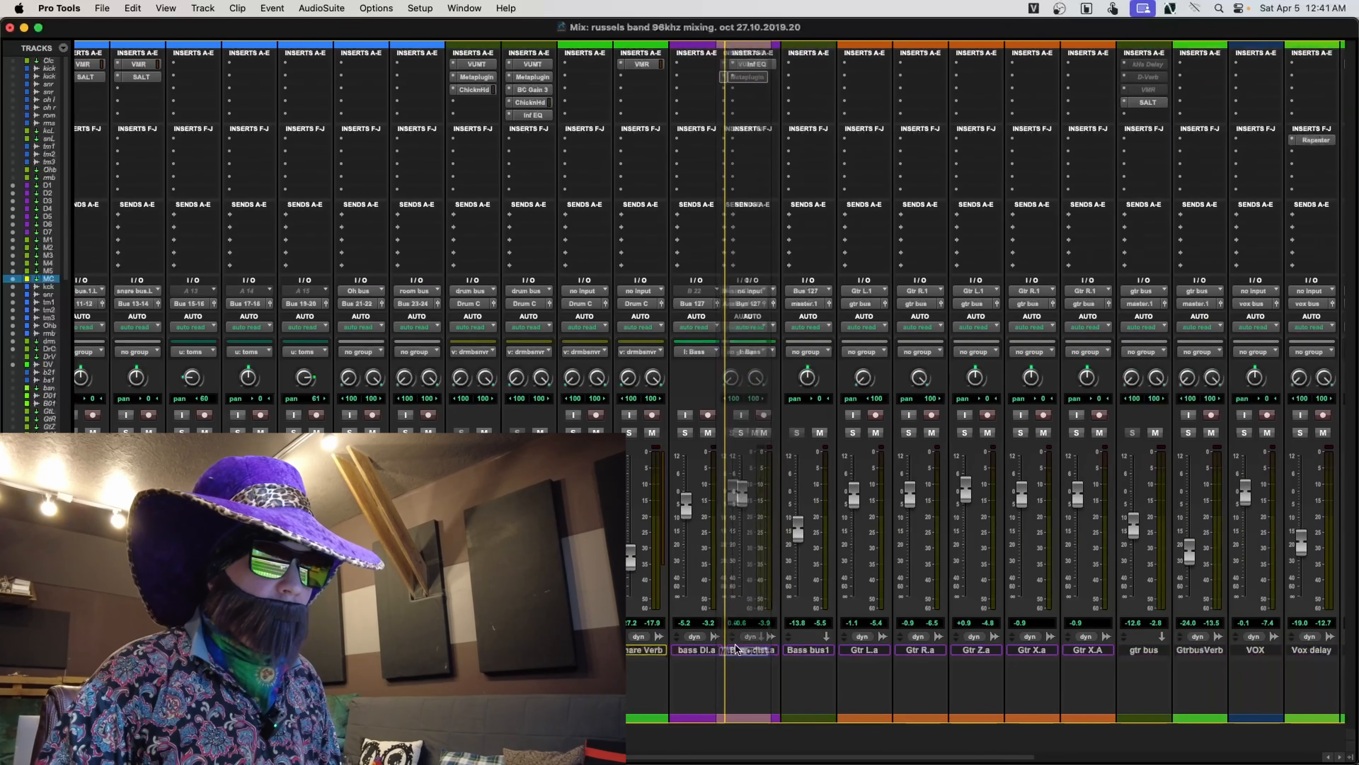
left_click_drag(1358, 686, 962, 671)
left_click(888, 651)
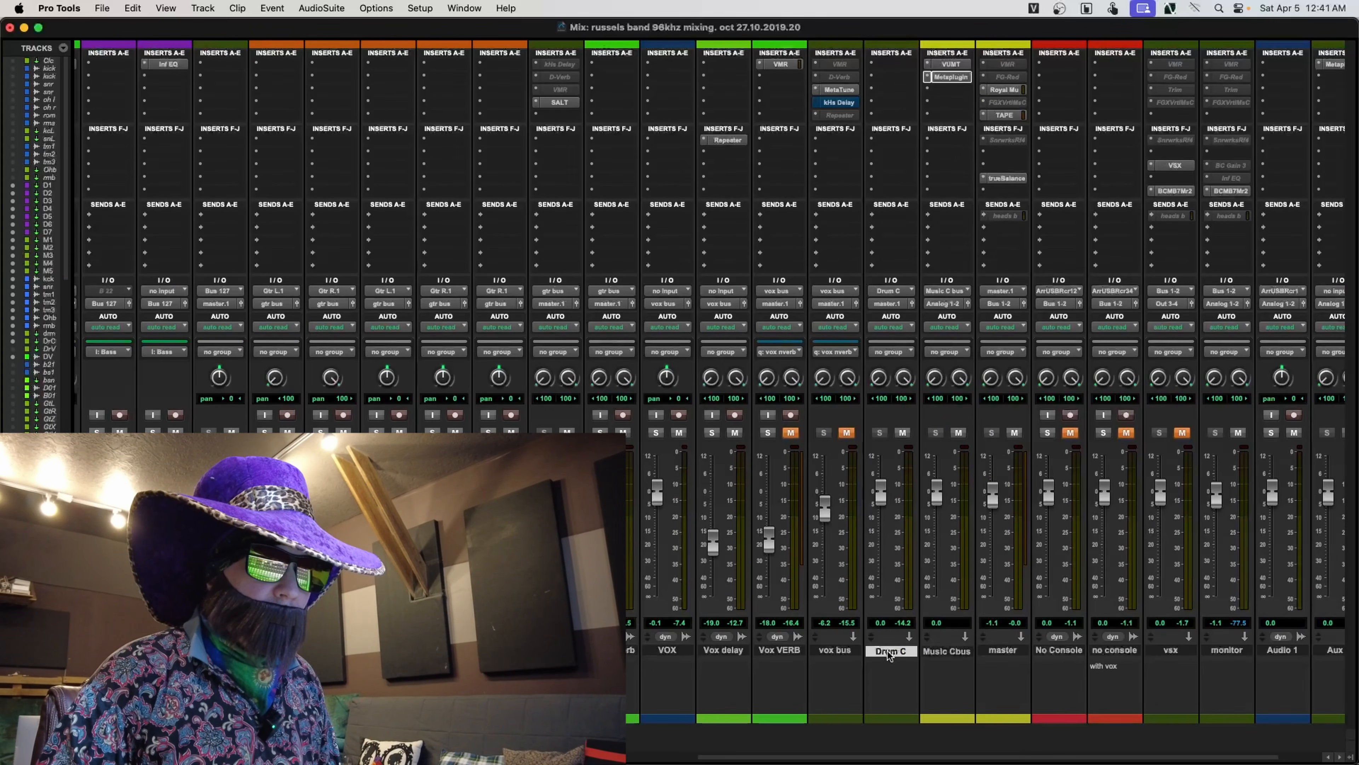
double_click(902, 720)
left_click(1116, 671)
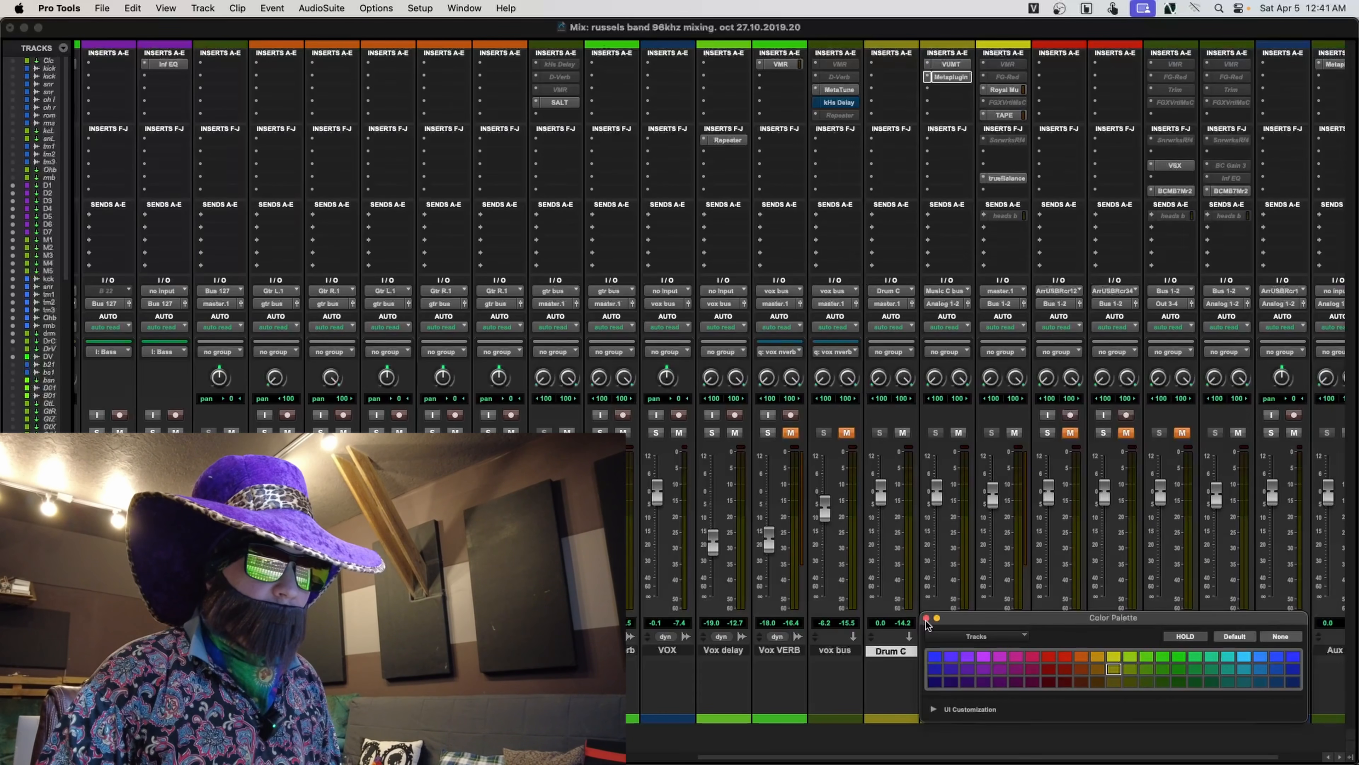
left_click(926, 618)
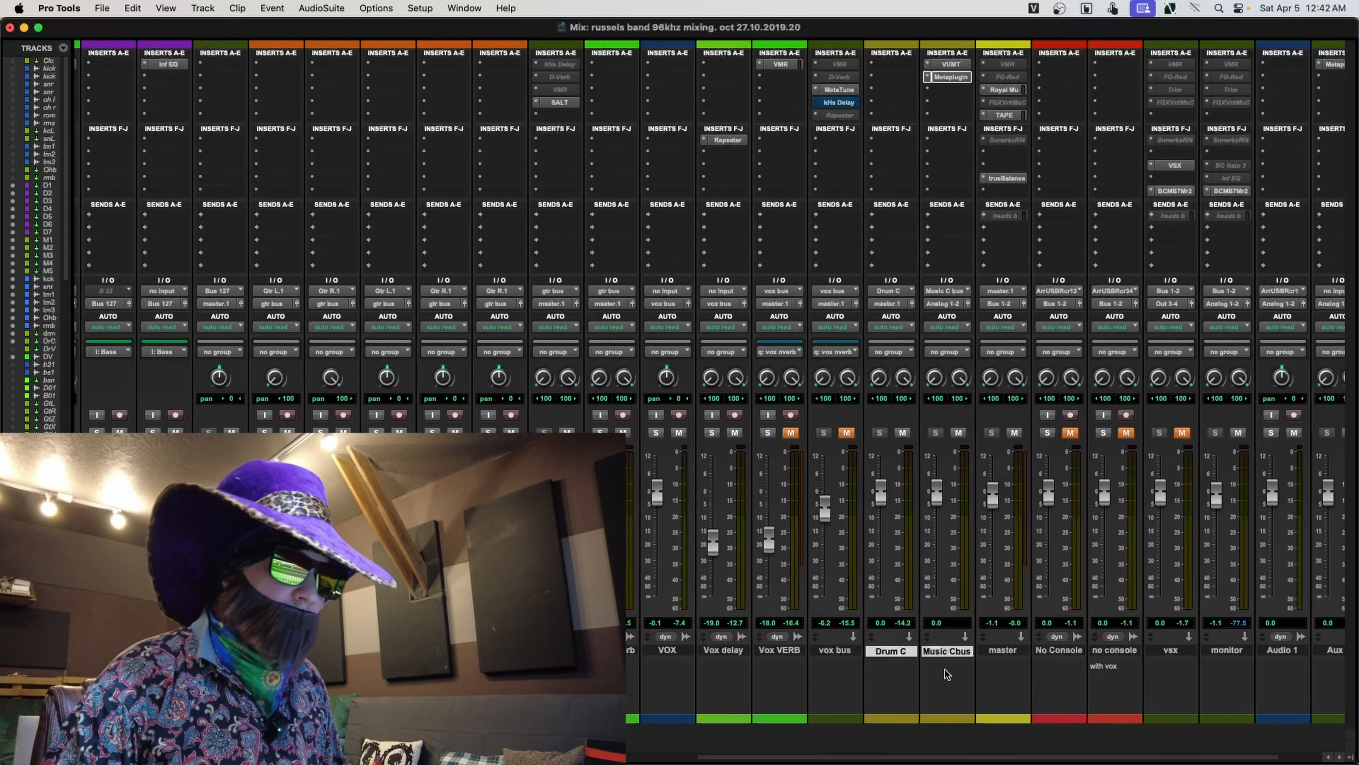
left_click_drag(1050, 760, 482, 757)
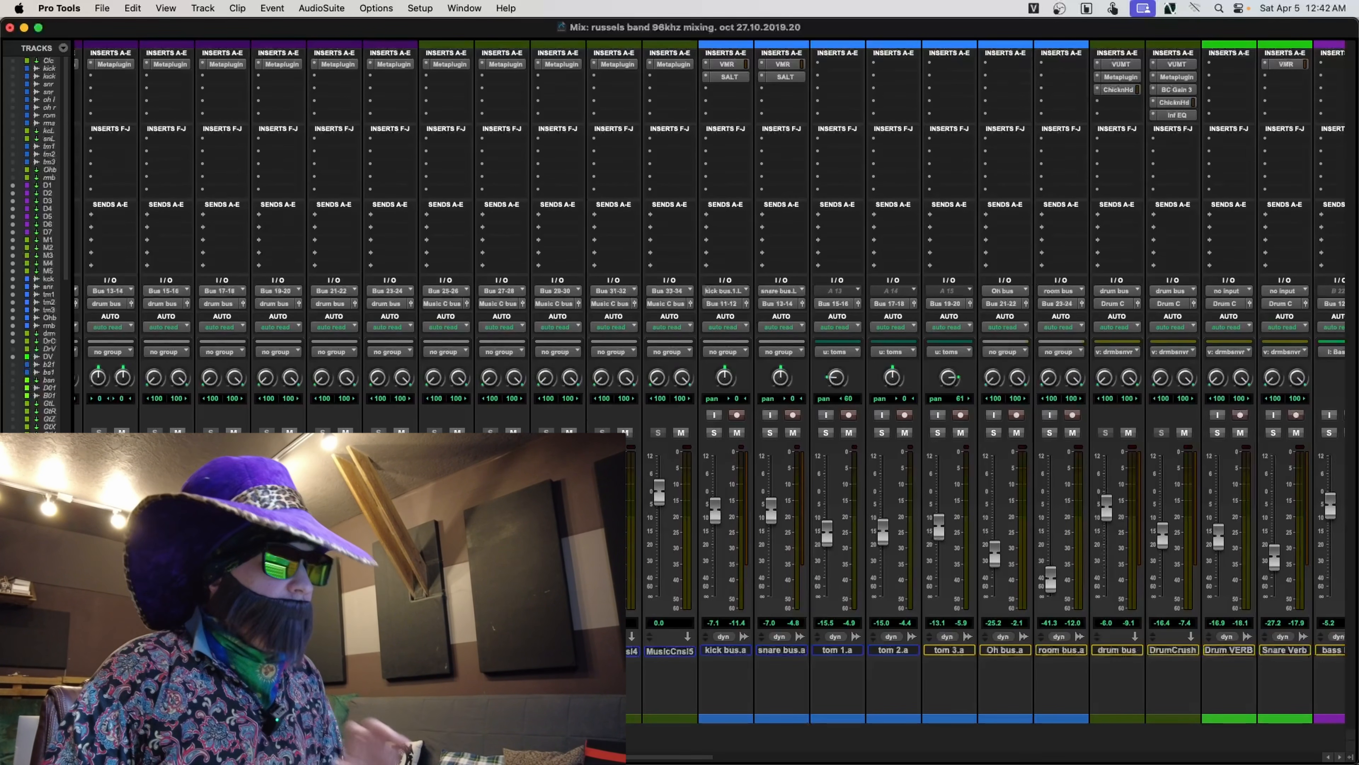
scroll(710, 383, "right", 1)
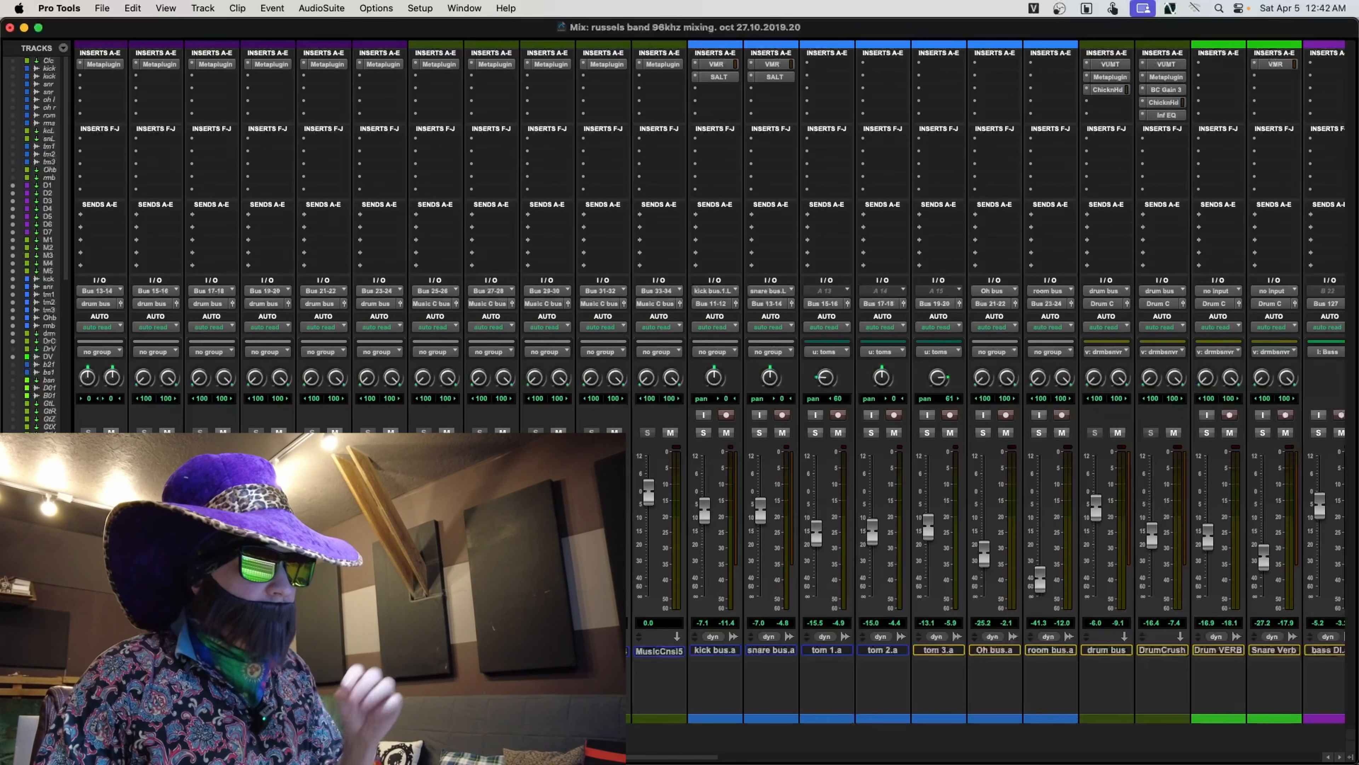
scroll(710, 383, "right", 2)
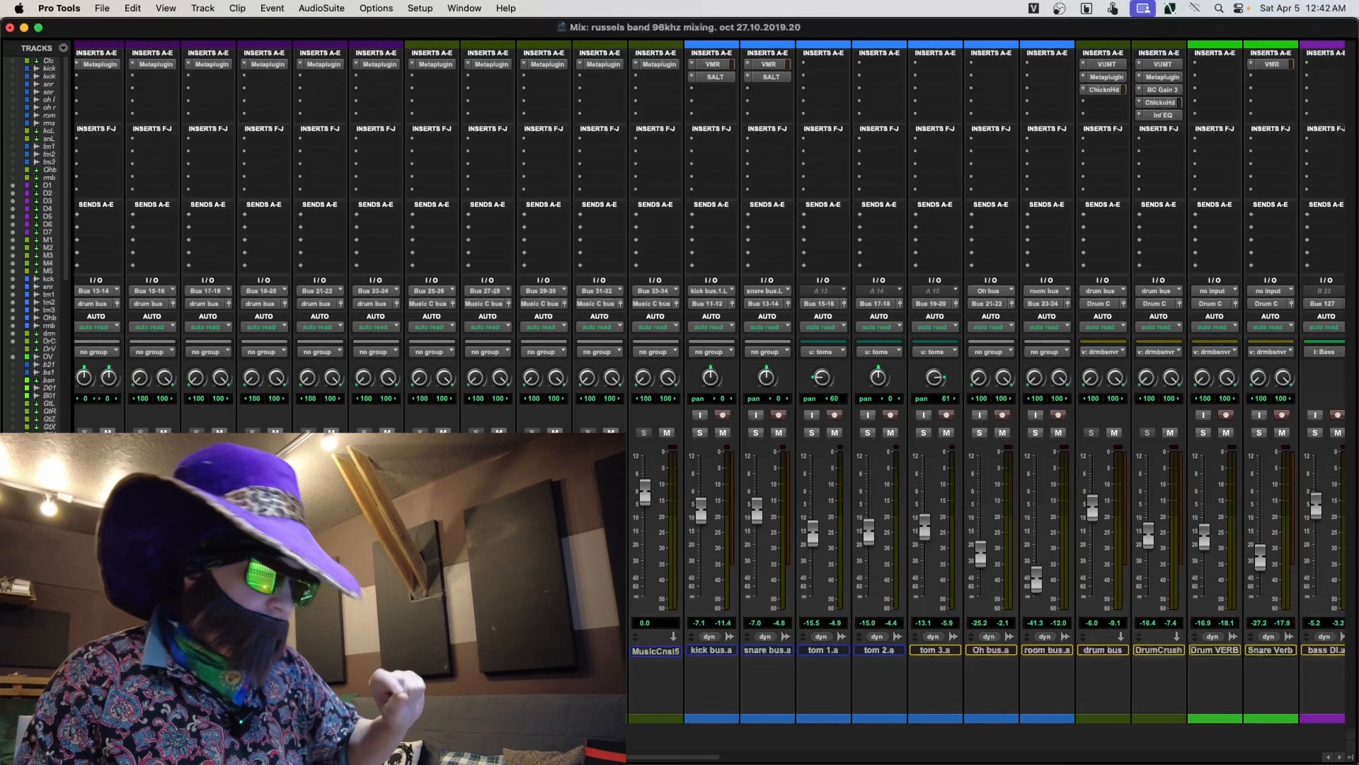
scroll(710, 382, "right", 2)
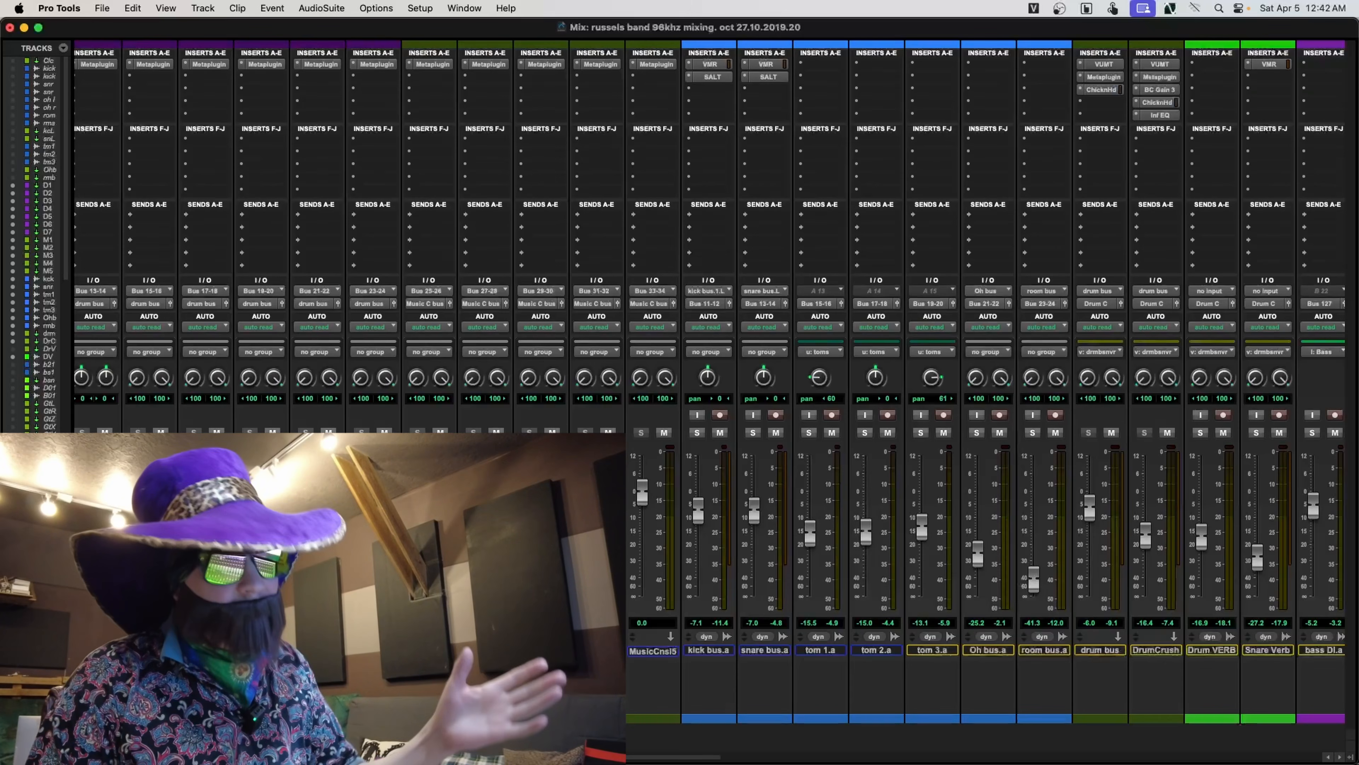
scroll(990, 375, "right", 1)
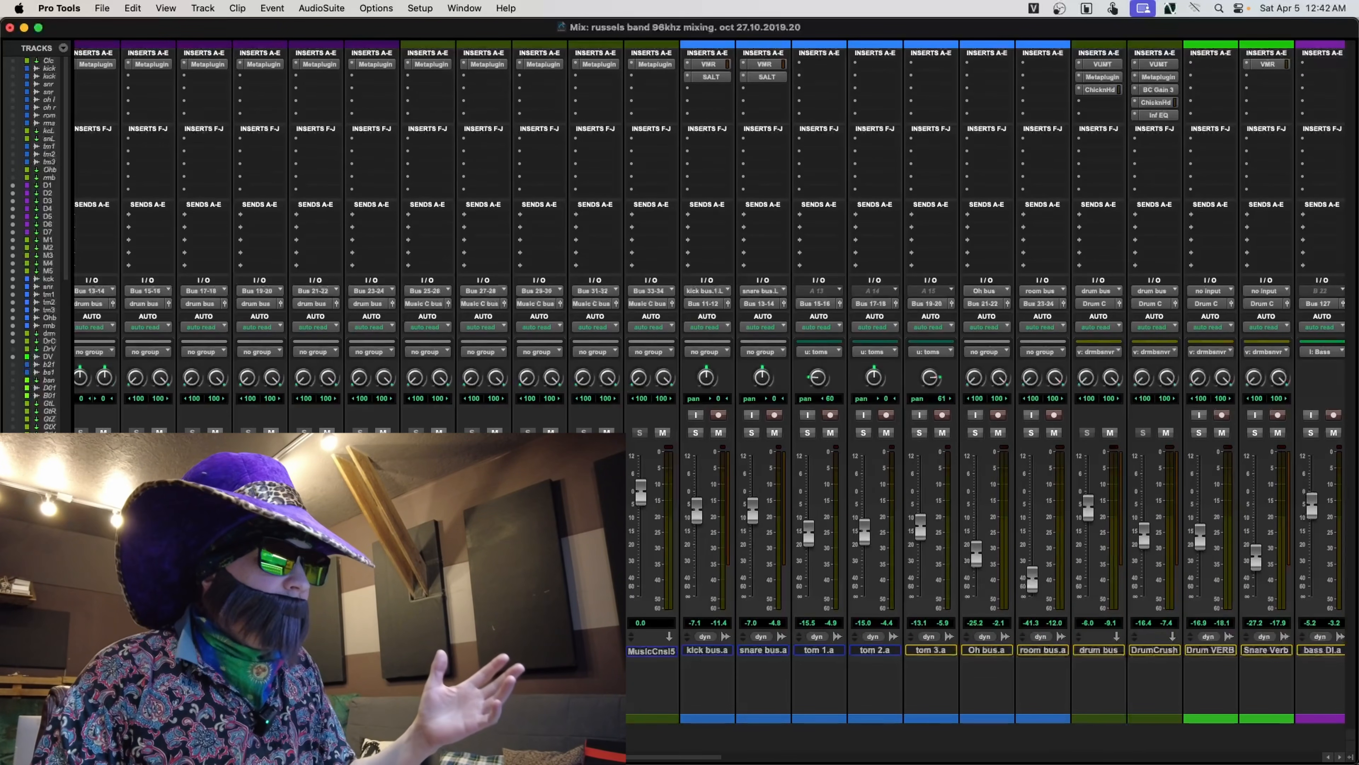
scroll(709, 382, "right", 3)
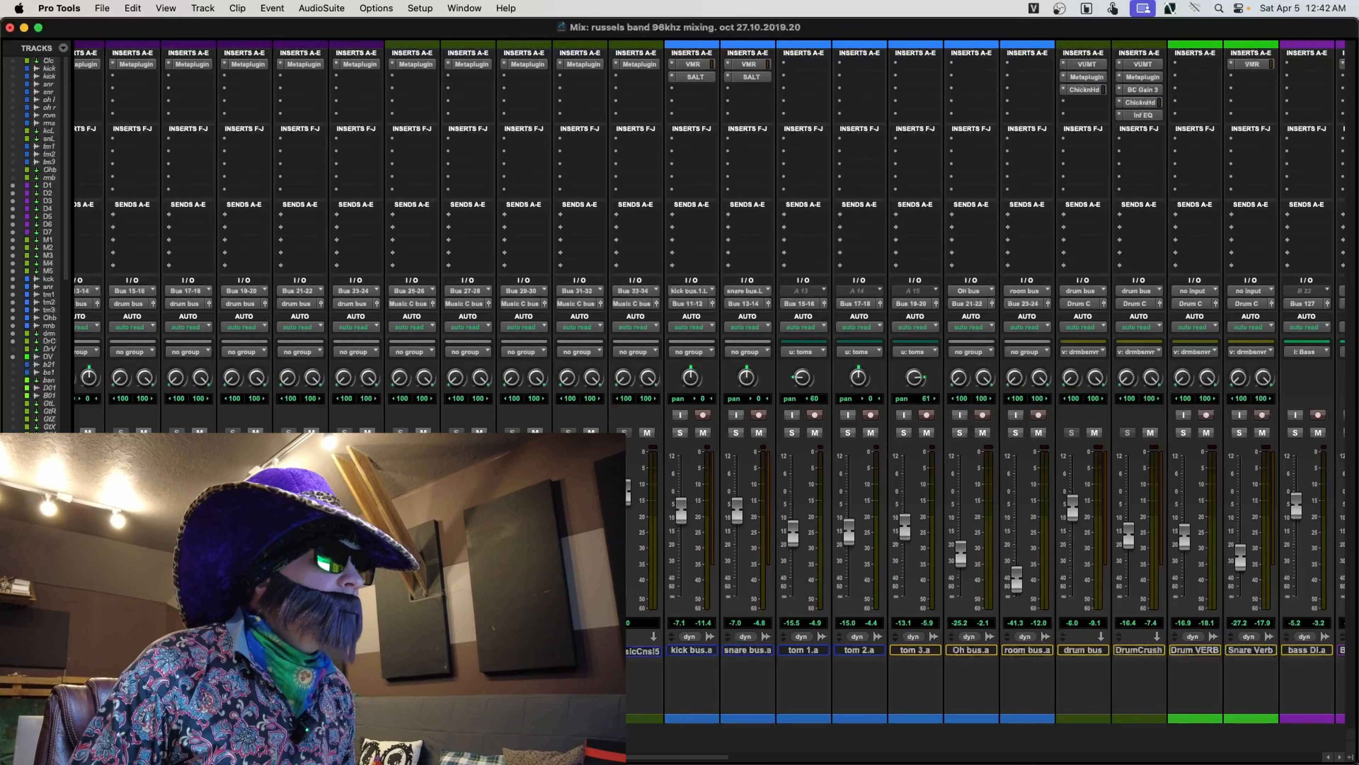
scroll(990, 375, "right", 1)
scroll(628, 757, "right", 5)
- Route the Bass bus1 output to stereo Bus 25-26 and the gtr bus output to stereo Bus 27-28
left_click_drag(627, 758, 984, 758)
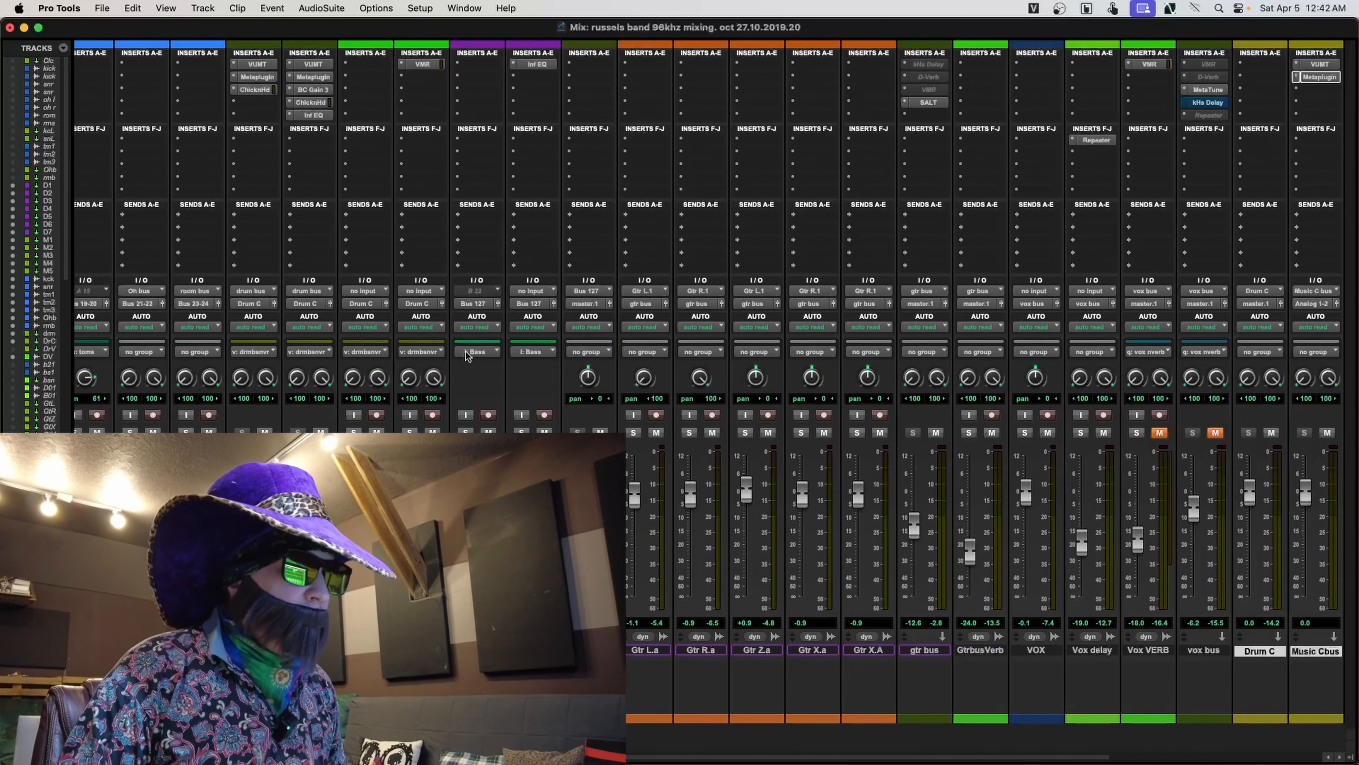
left_click(596, 305)
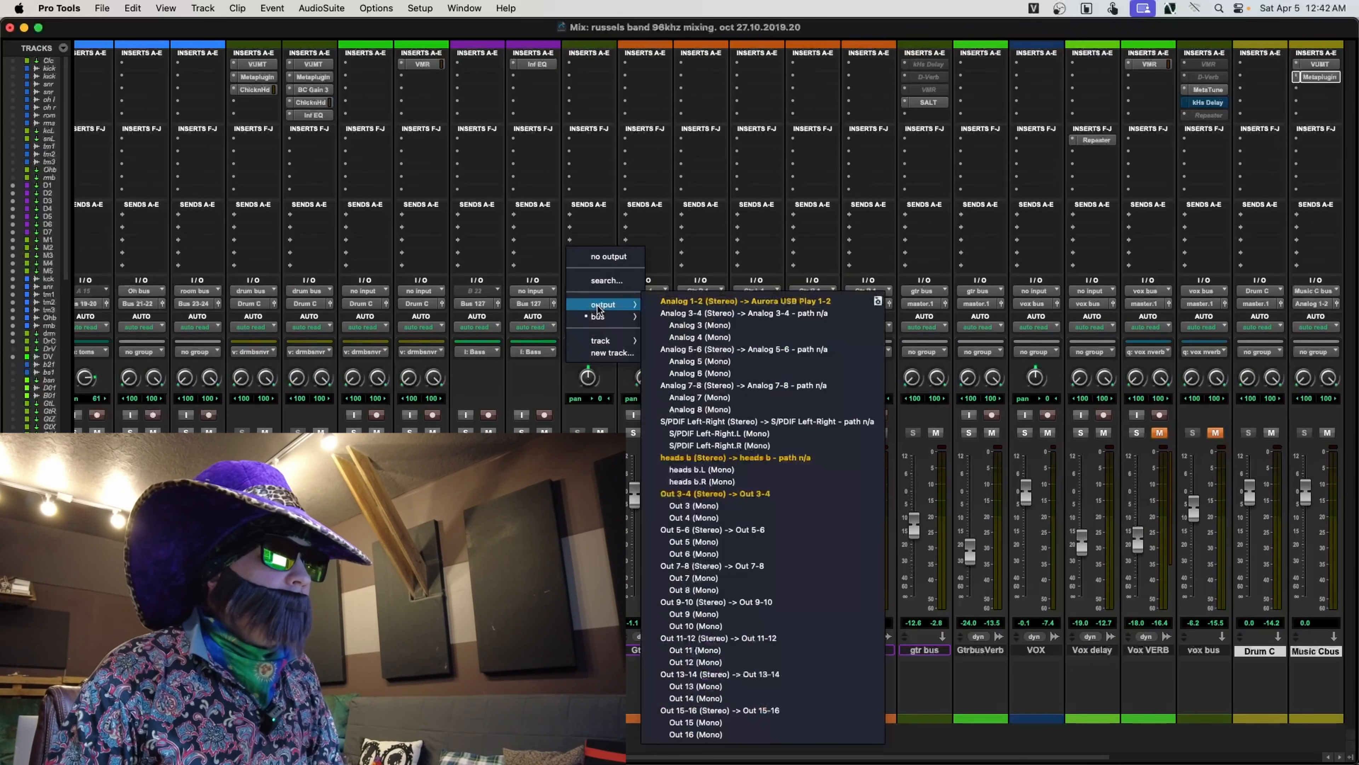
type("25")
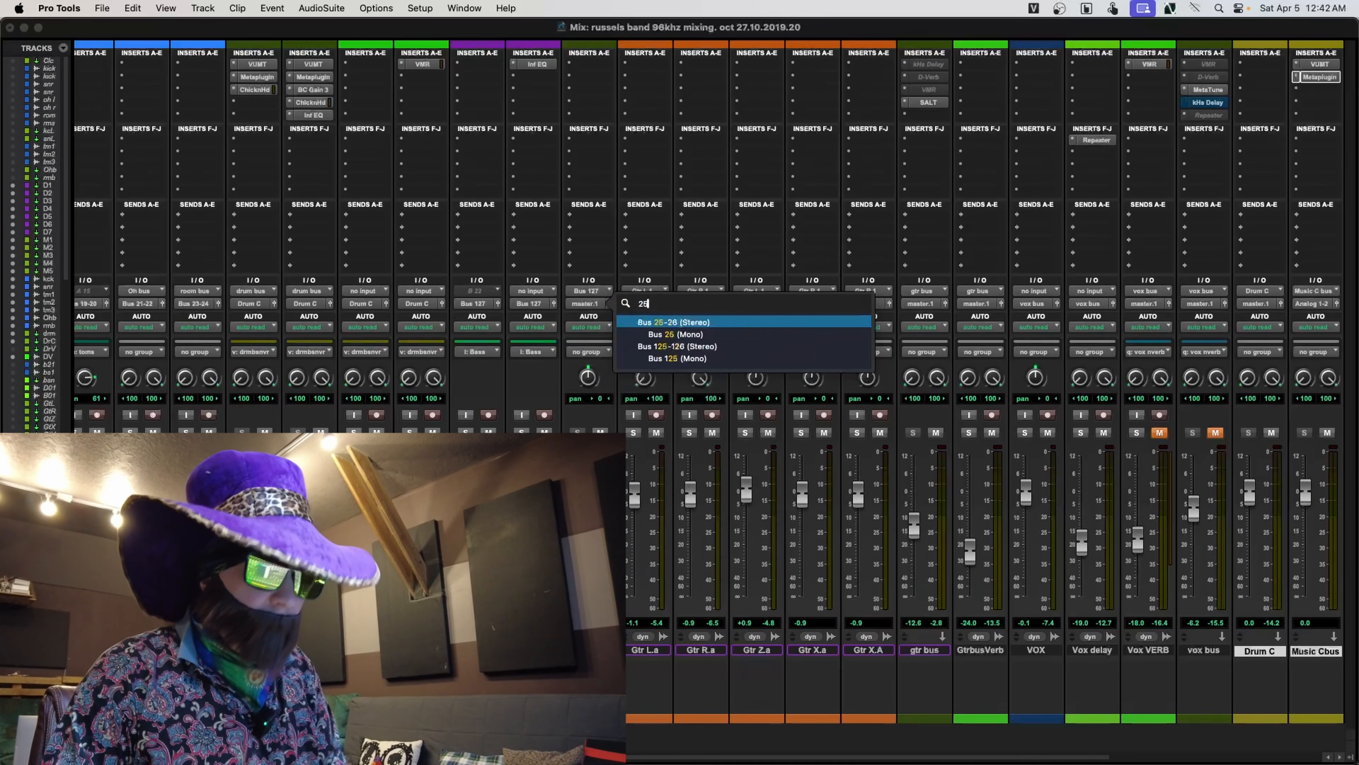
left_click(683, 323)
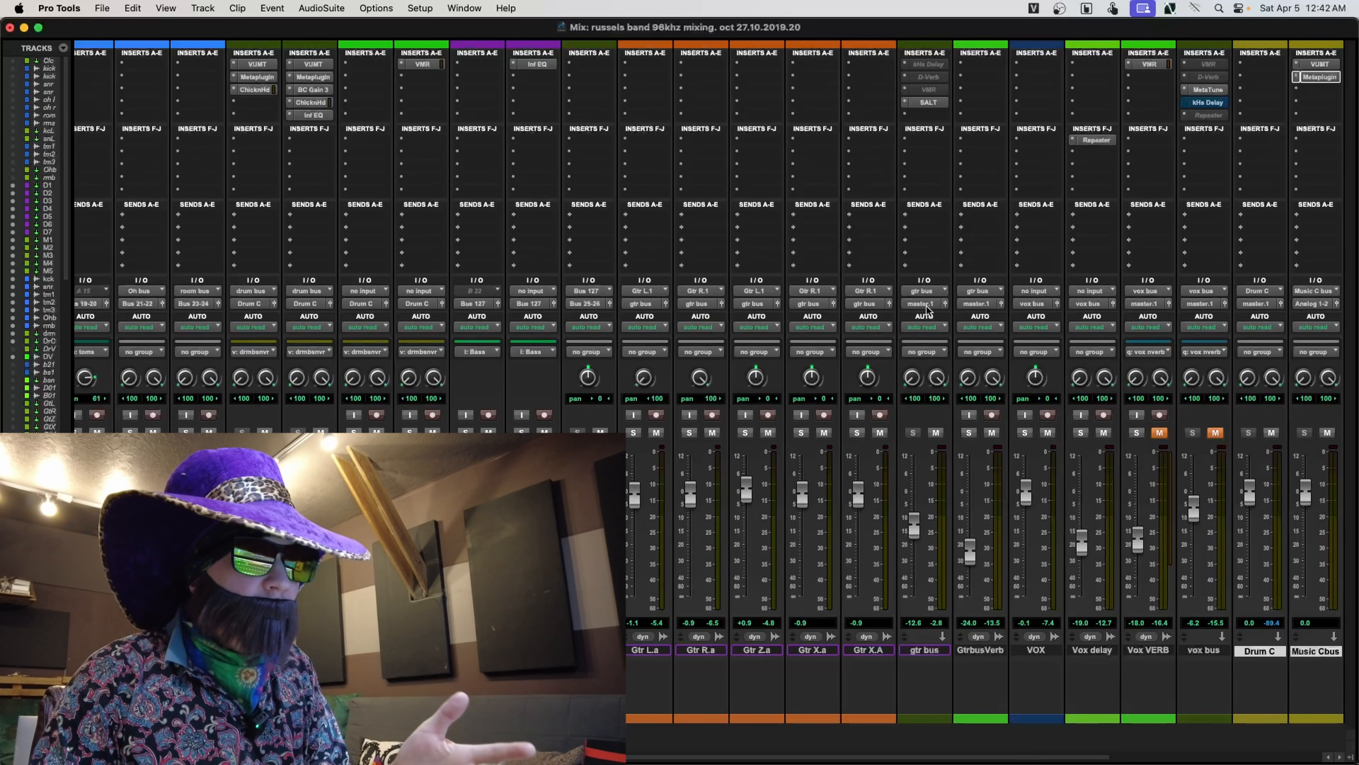
left_click(964, 291)
type("27")
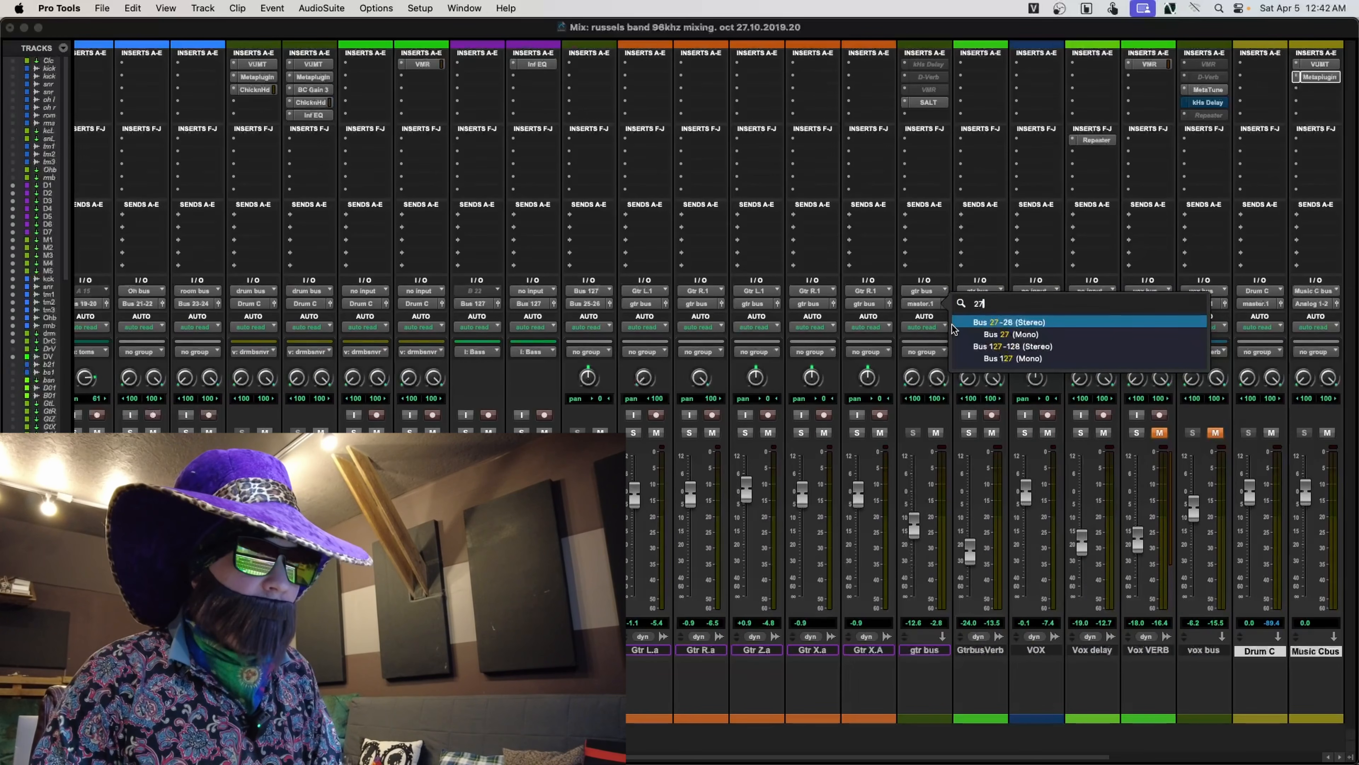
left_click(998, 323)
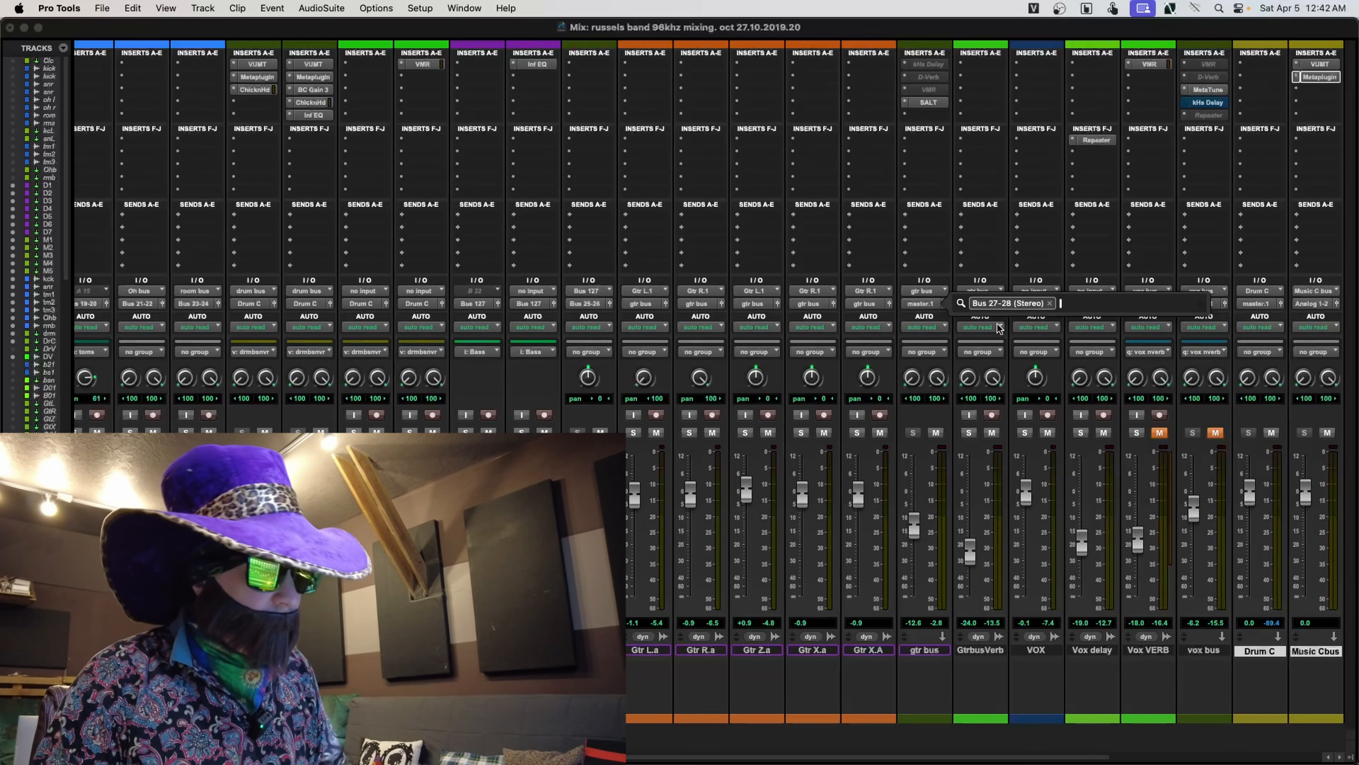
key("Return")
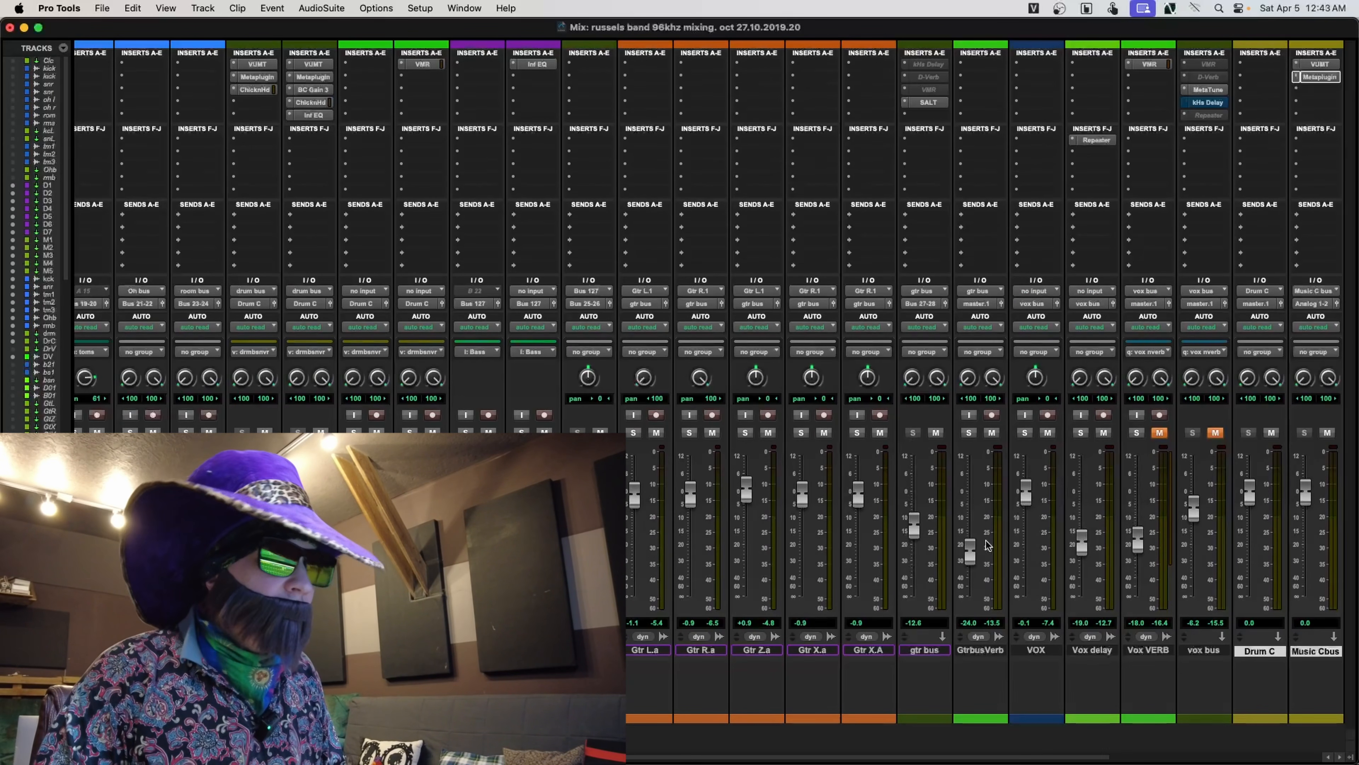
- Route the GtrbusVerb output to stereo Bus 29-30
scroll(988, 544, "right", 10)
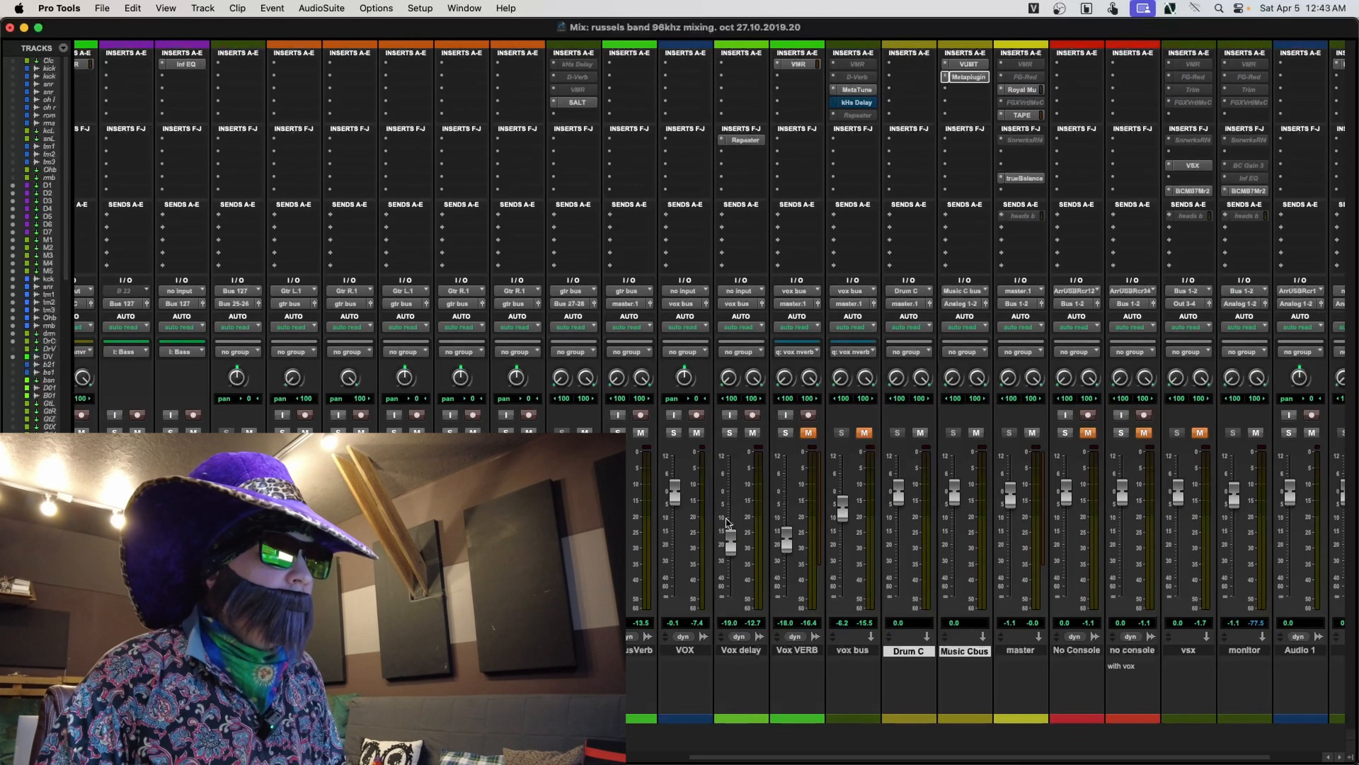
left_click(627, 304)
type("29")
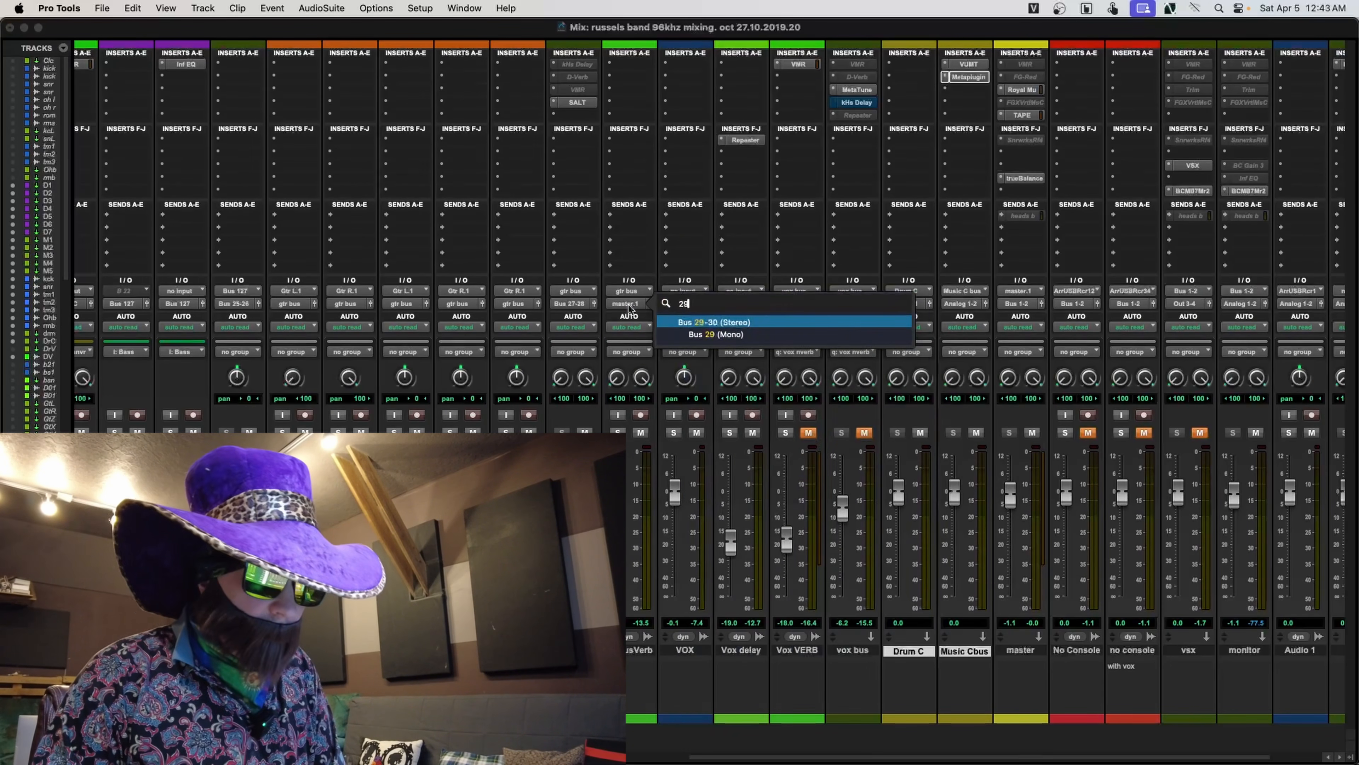
left_click(700, 322)
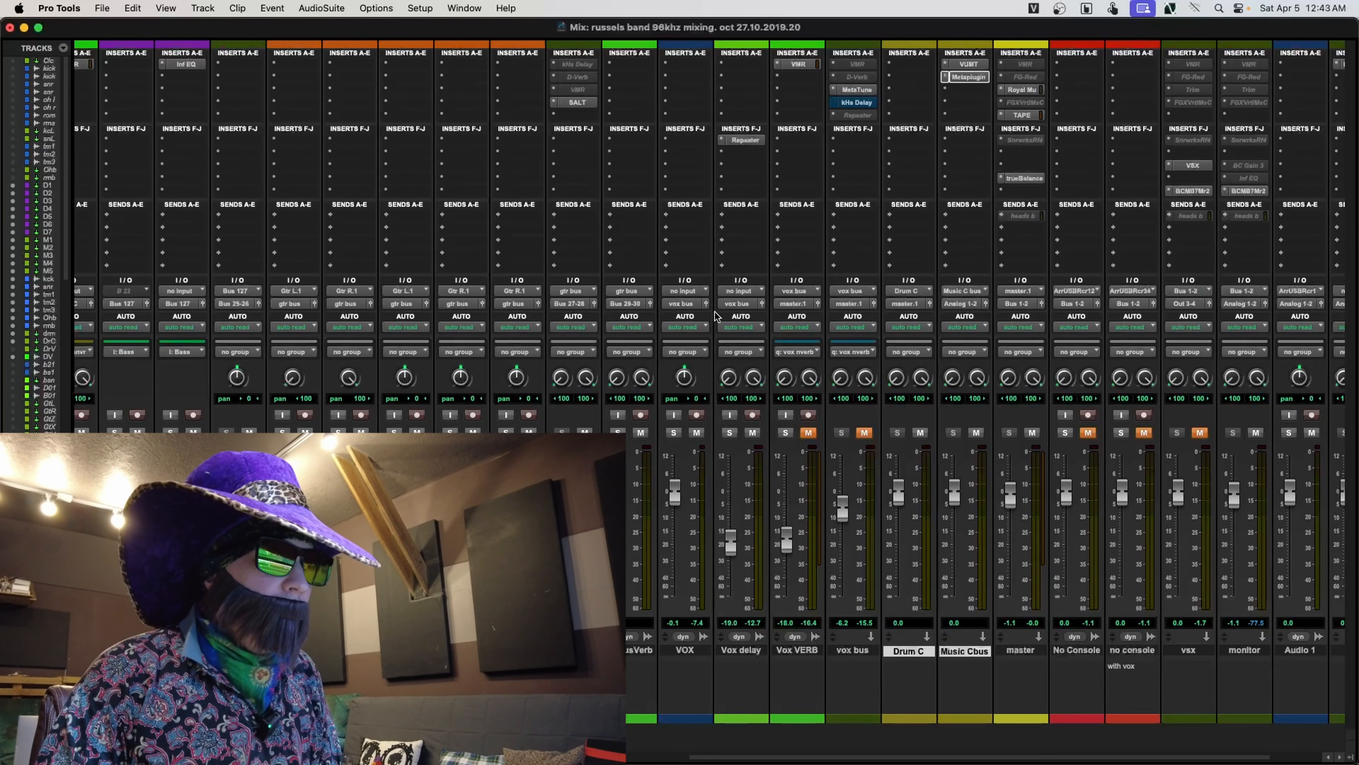
- Route the Vox VERB output to stereo Bus 31-32 and the vox bus output to stereo Bus 33-34
left_click(798, 304)
type("31-32 (Stereo")
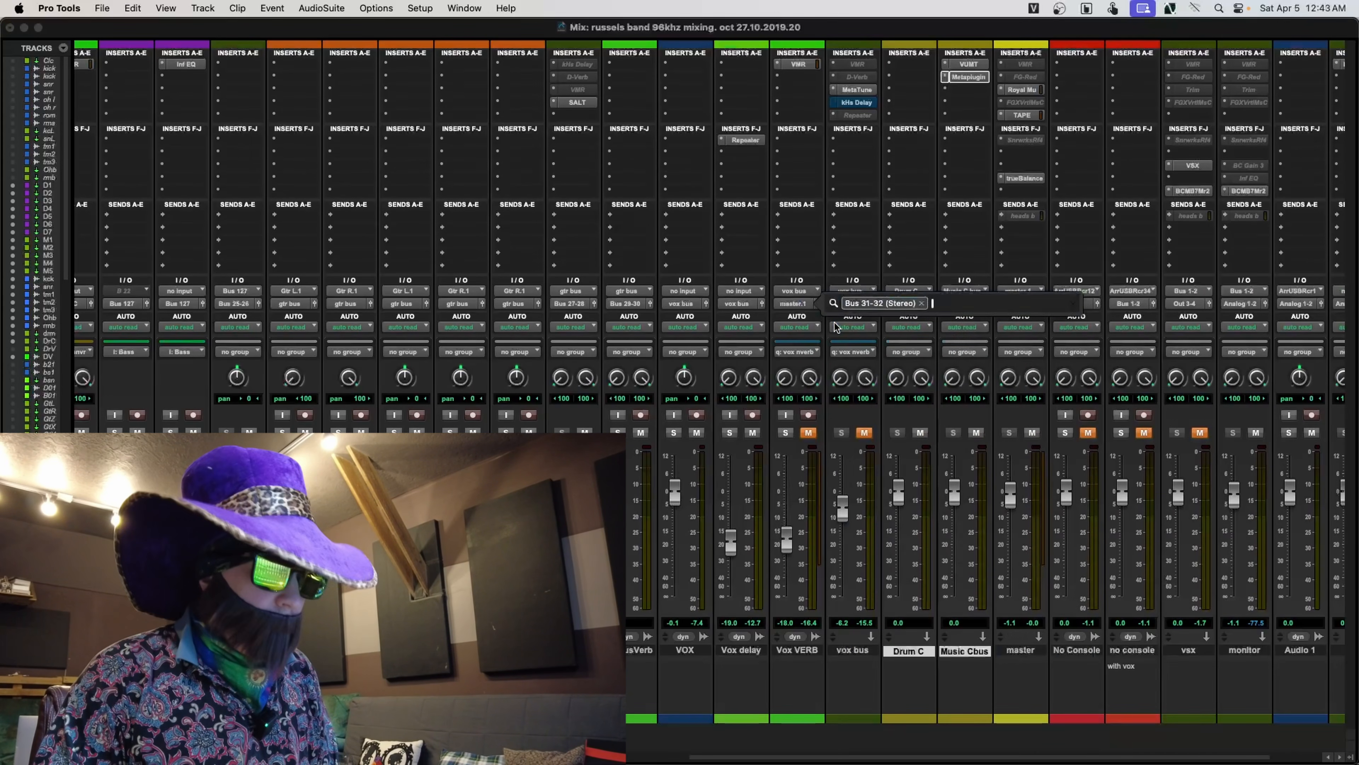
left_click(836, 324)
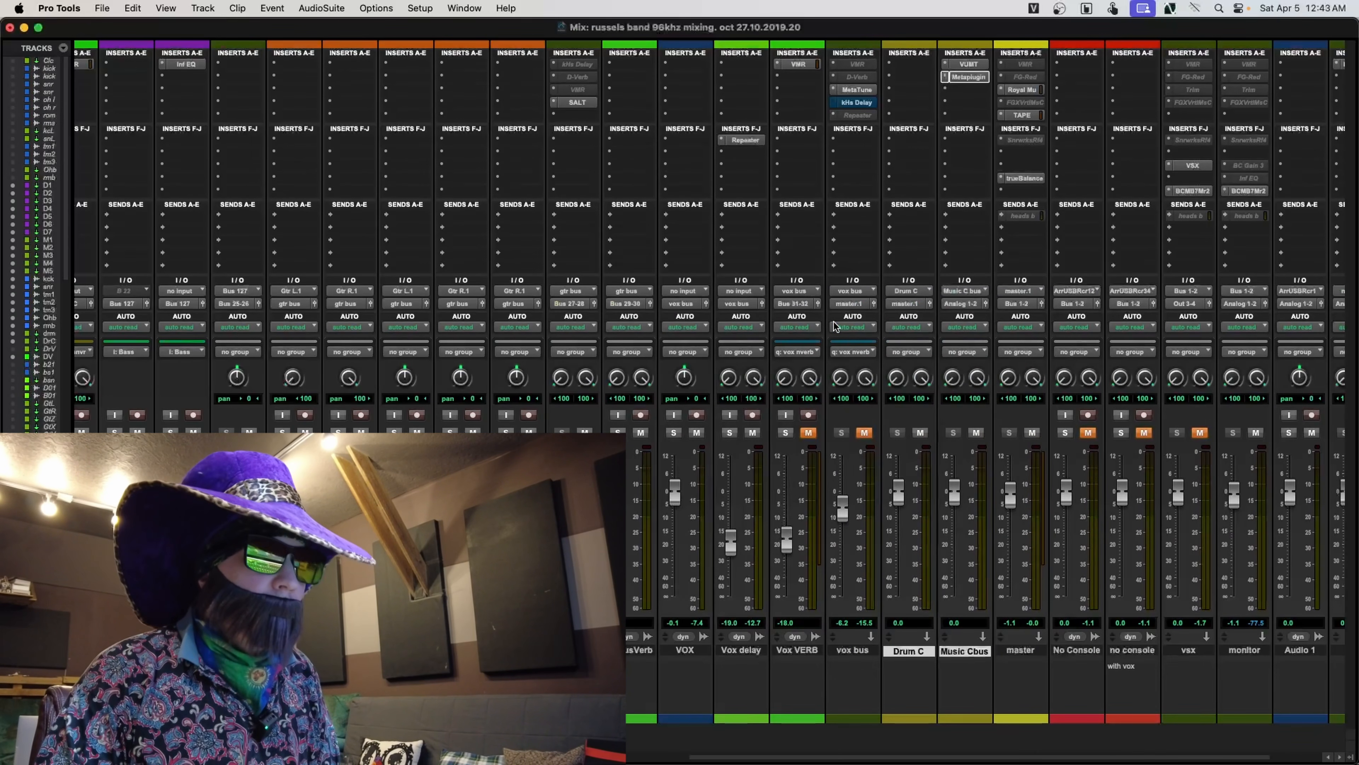
left_click(856, 304)
type("33")
left_click(911, 324)
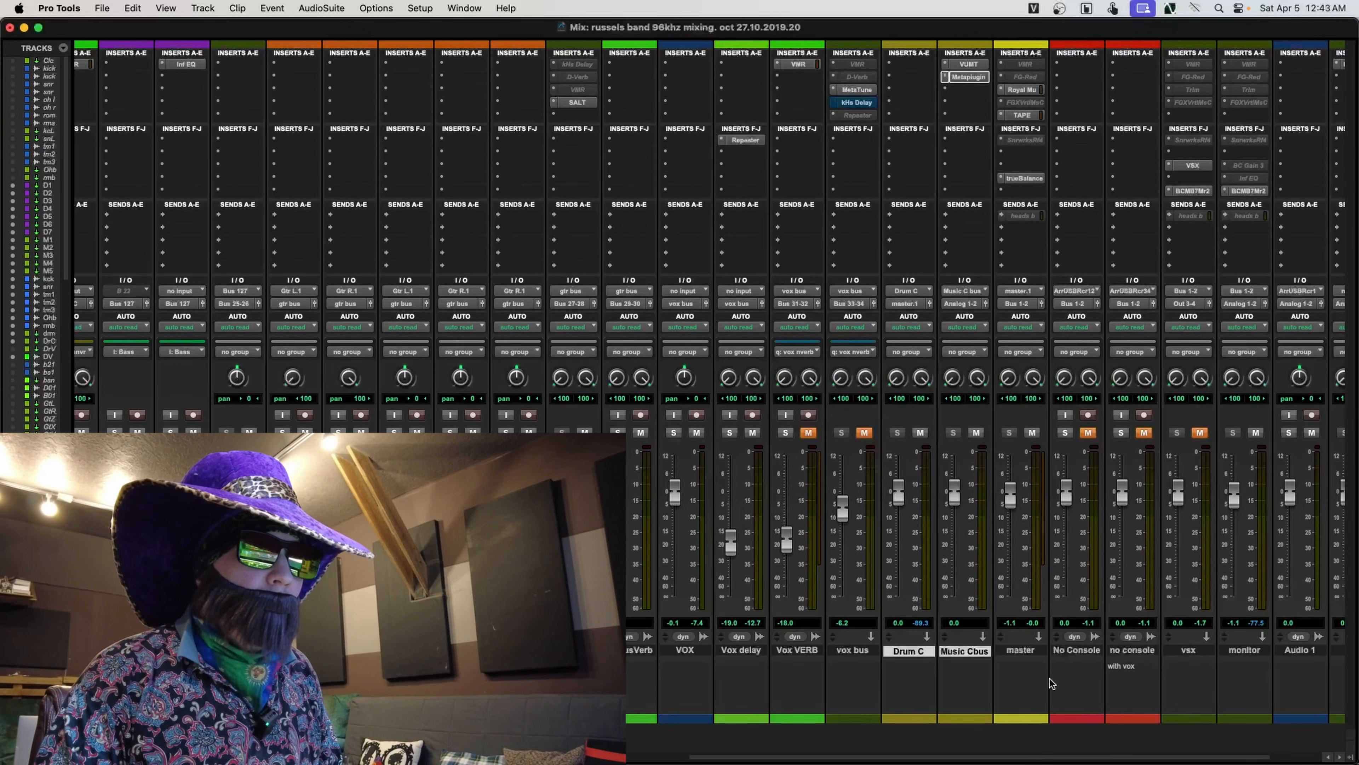
- Move Drum C between Music C bus and the master, and place the drum bus track just before Music C bus
left_click(1026, 651)
left_click(924, 653)
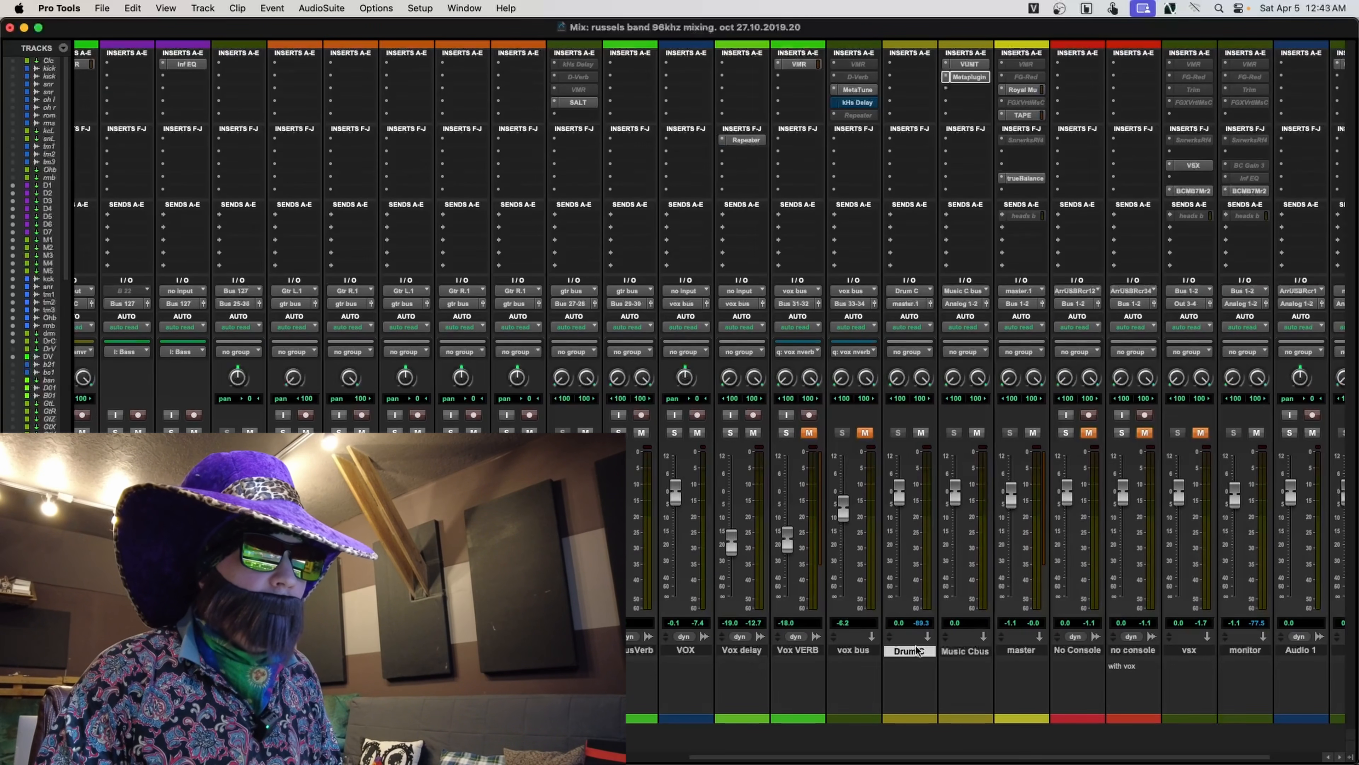
left_click_drag(914, 656, 995, 658)
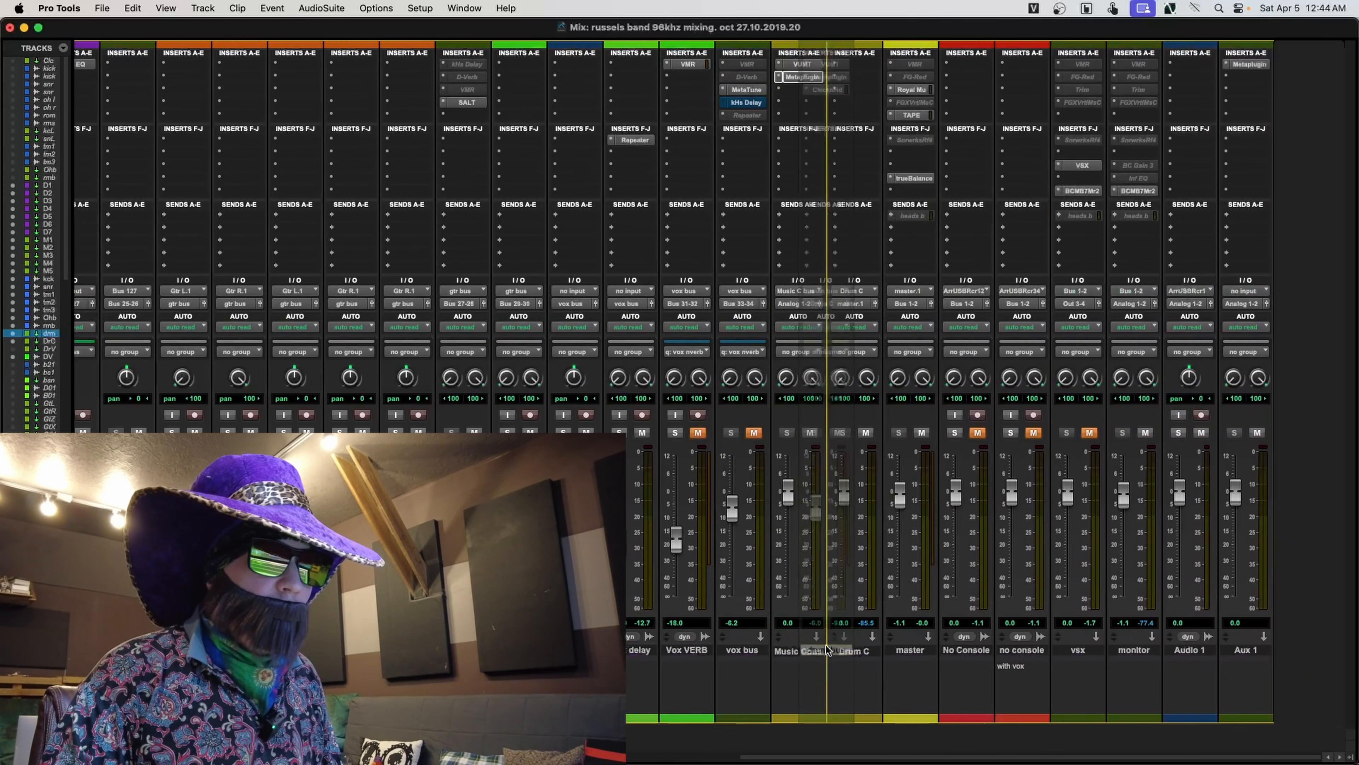
left_click_drag(827, 651, 777, 679)
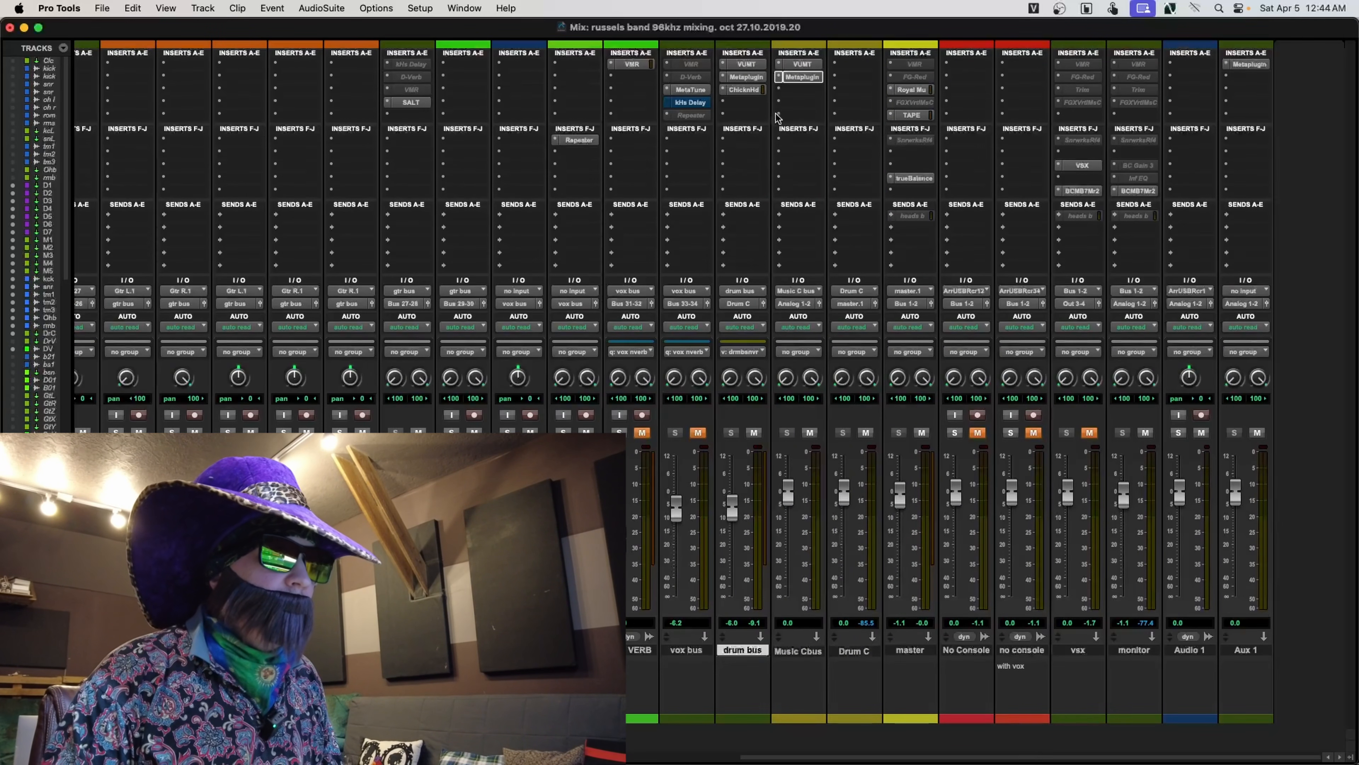
- Examine the ChickenHead compressor and Metaplugin inserts on the drum bus
left_click(747, 90)
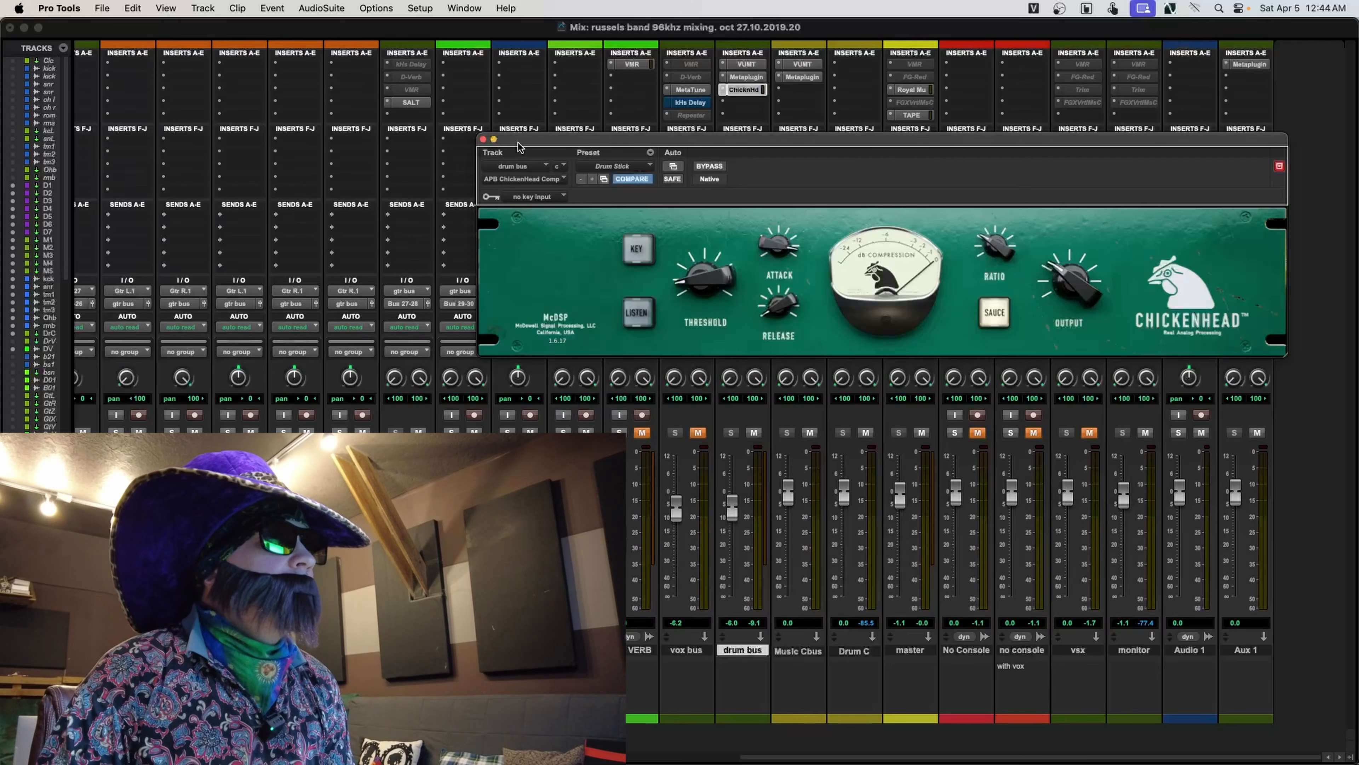
left_click(483, 139)
left_click(755, 78)
left_click(755, 78)
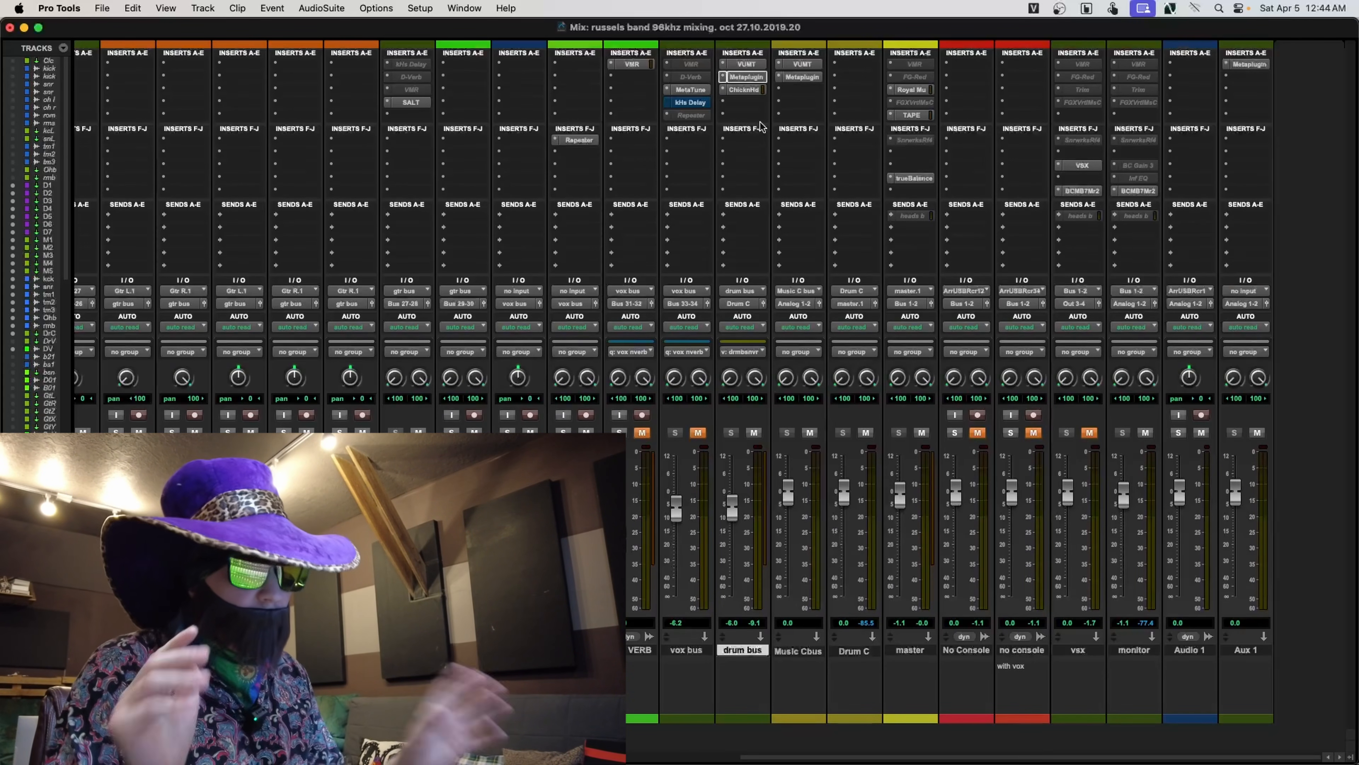
- Bring up the VUMT meter and Metaplugin windows of Music C bus
left_click(817, 65)
left_click(808, 78)
left_click_drag(670, 26, 1251, 57)
- Check the Music Console tracks' inputs and outputs in the Edit window and place the playback position at the last Gtr Z clip
key("super+=")
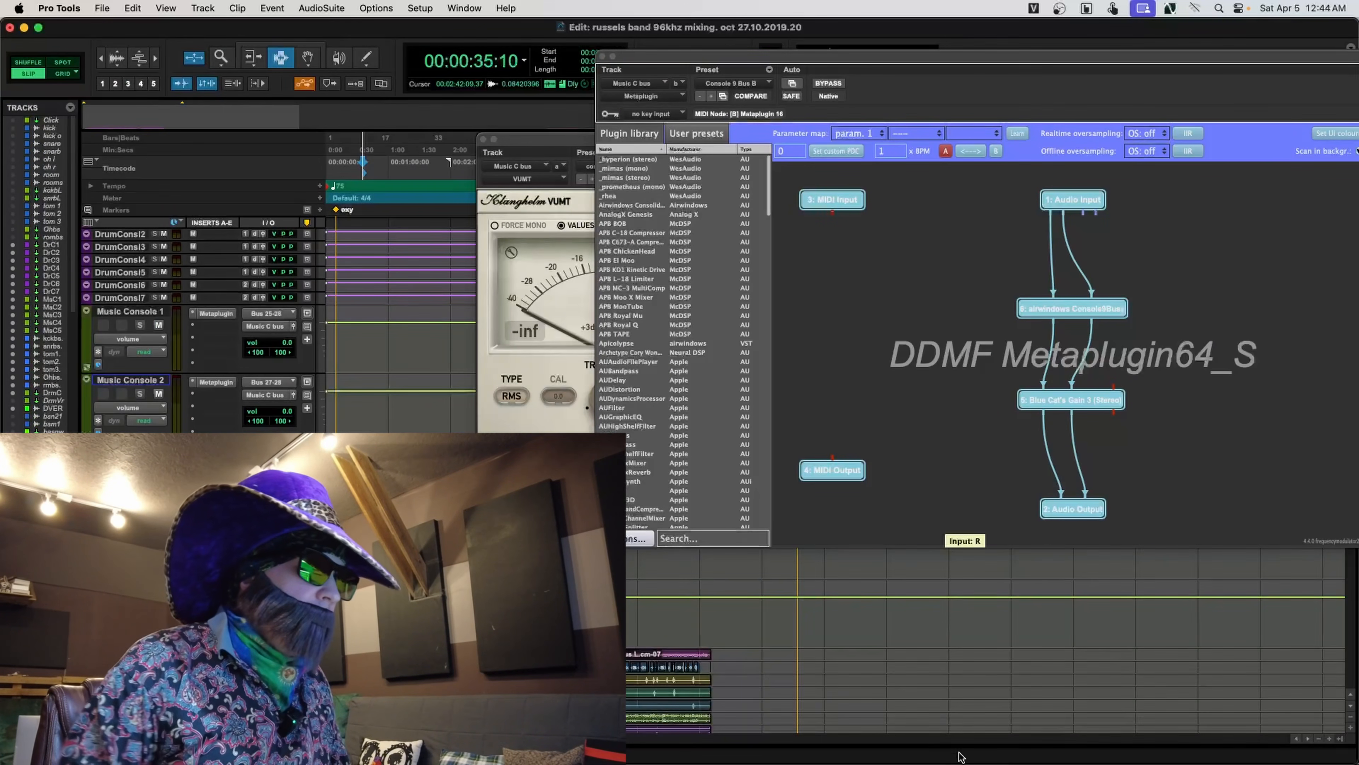
scroll(632, 643, "down", 8)
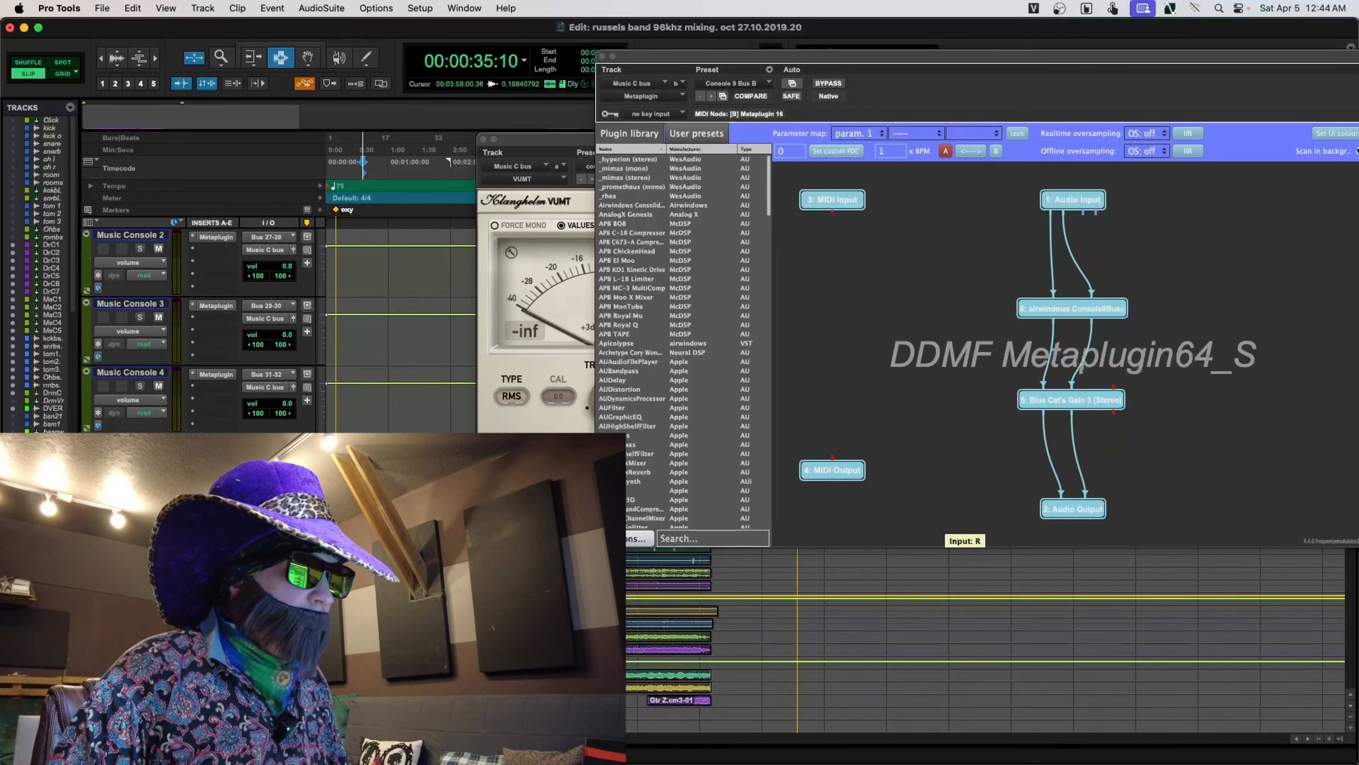
scroll(628, 617, "up", 4)
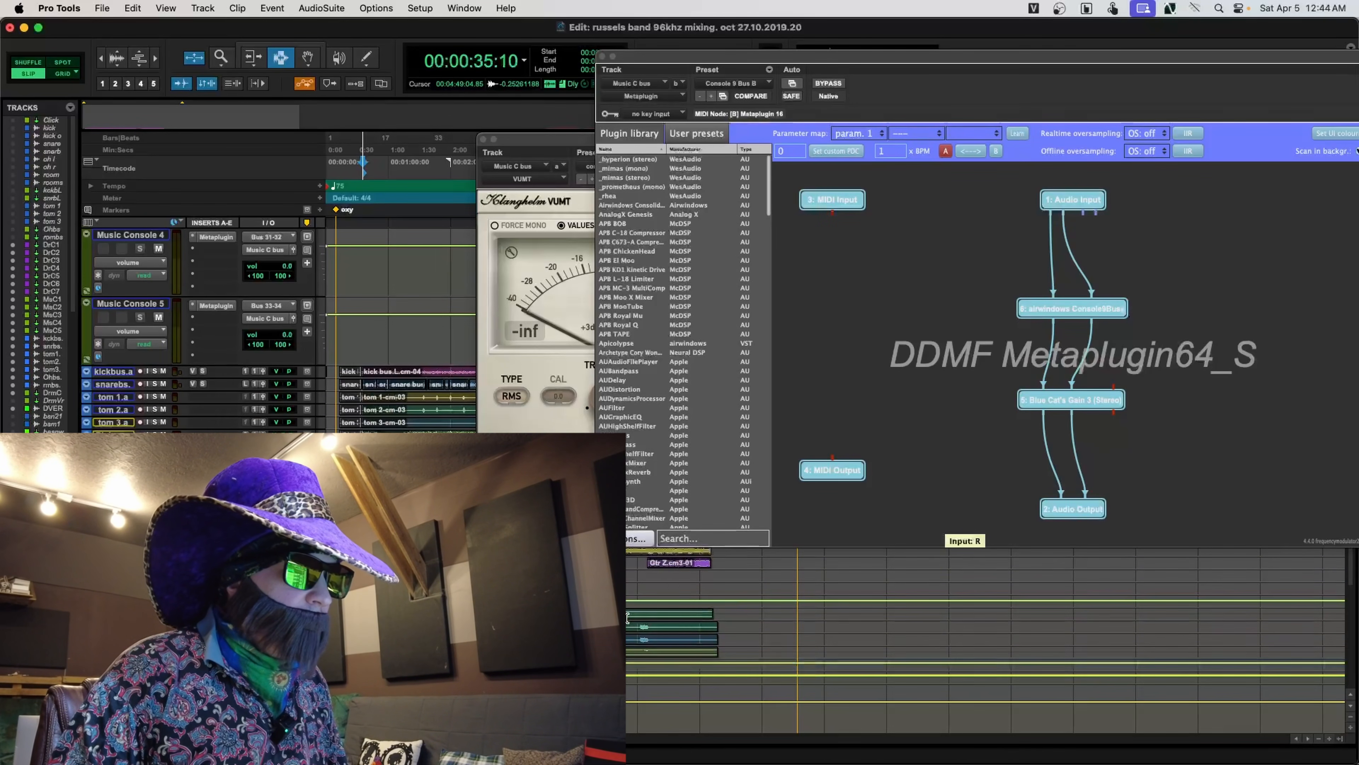
scroll(652, 641, "down", 4)
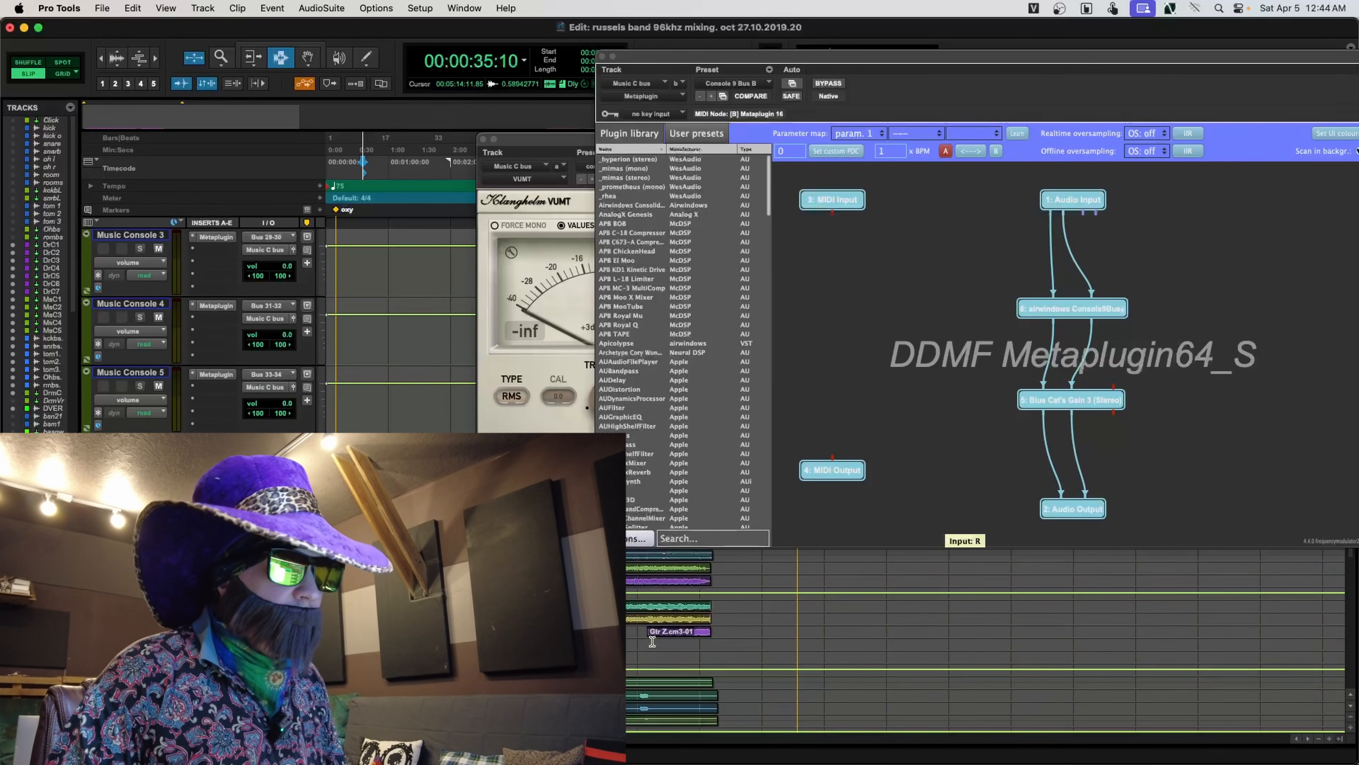
left_click(656, 635)
left_click_drag(558, 142, 271, 157)
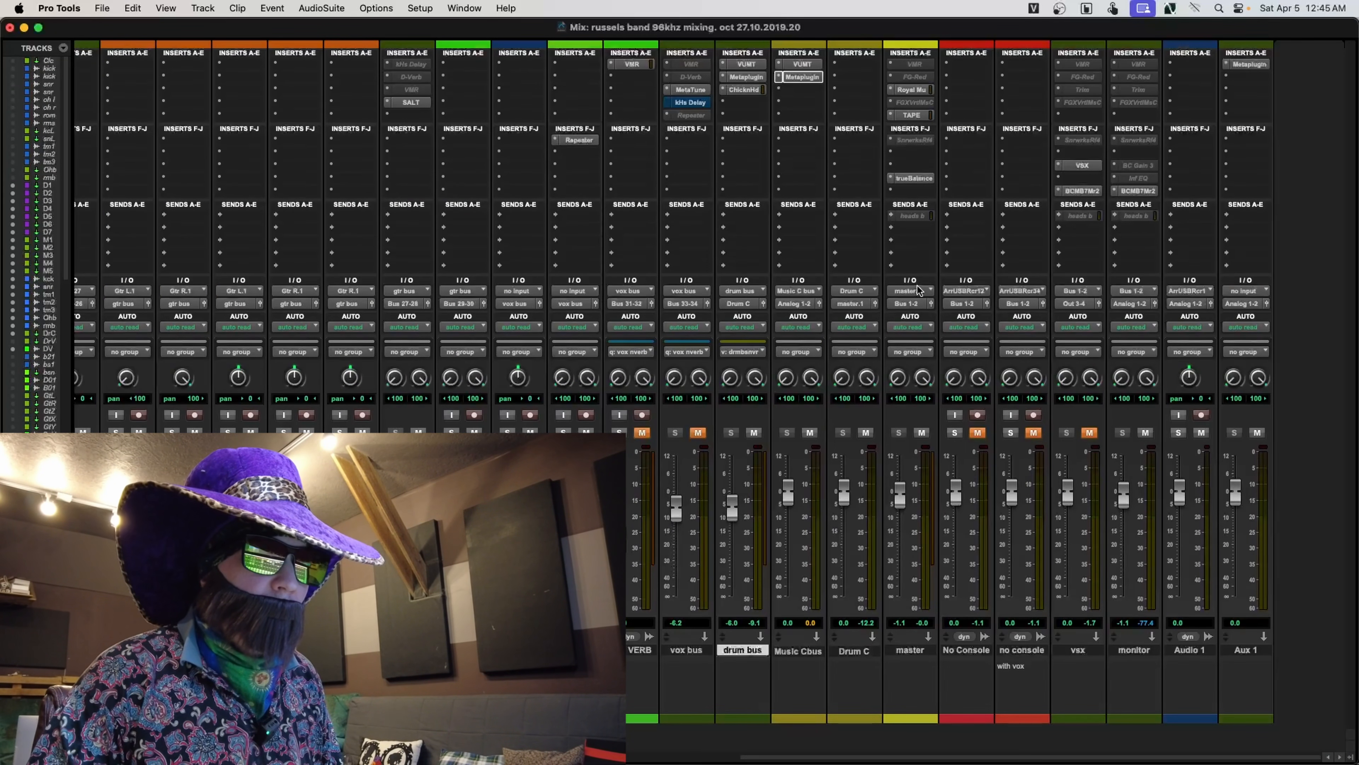
- Route the Music C bus output to master.1 (Stereo) and start playback
left_click(801, 304)
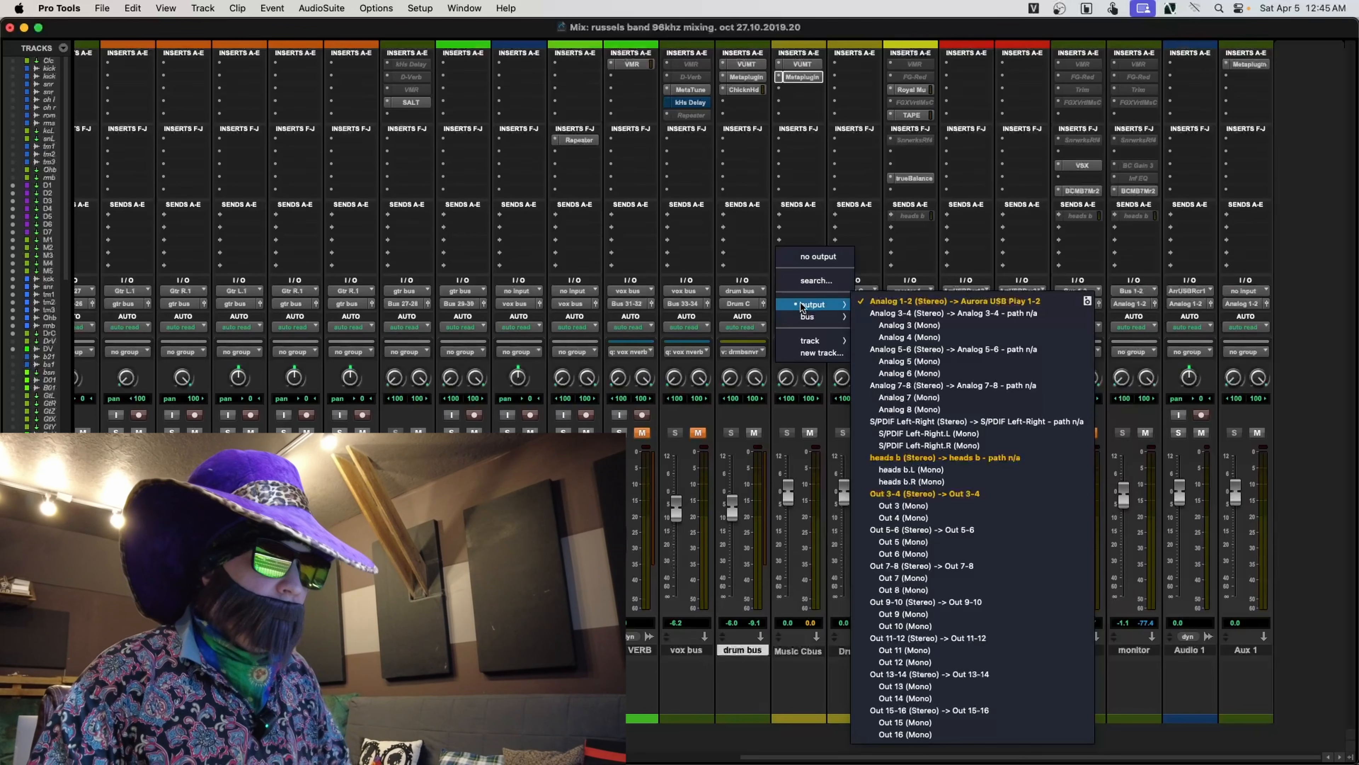
type("Ma")
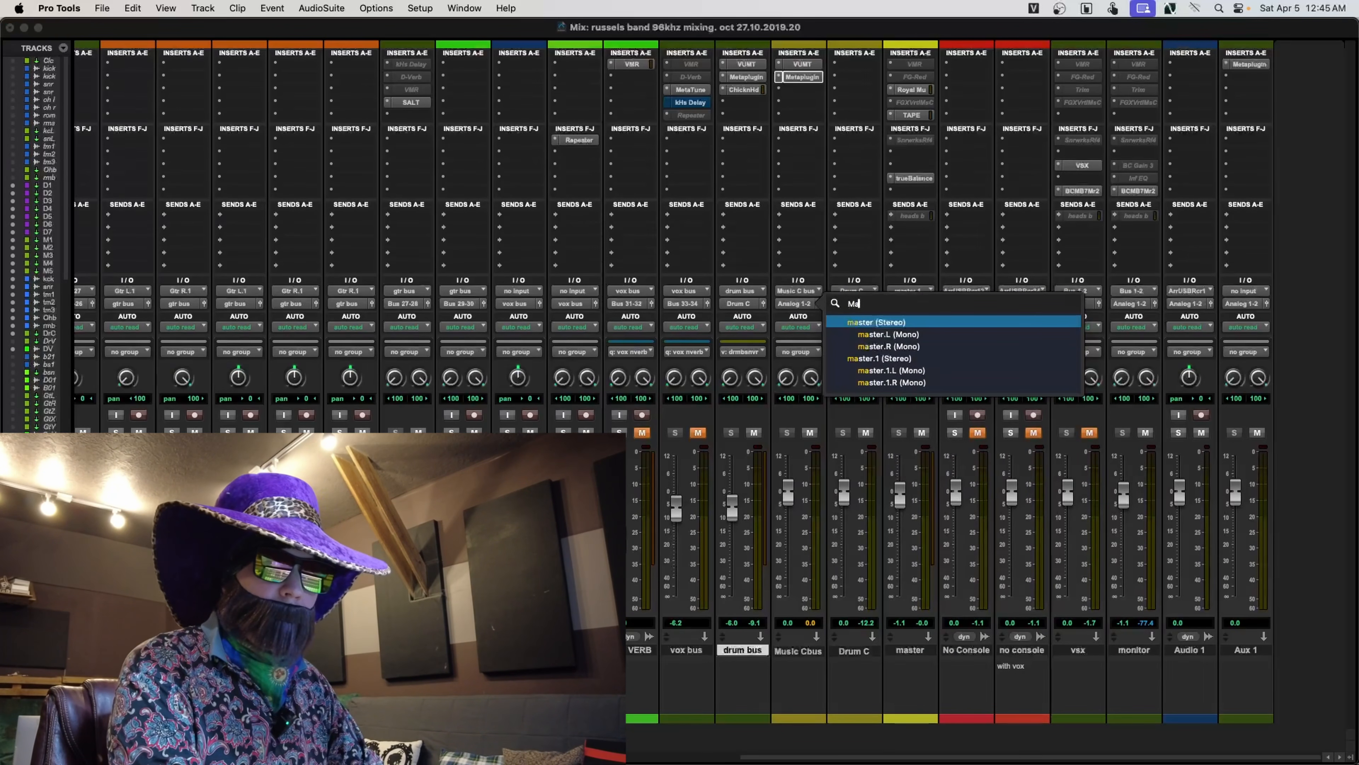
left_click(866, 360)
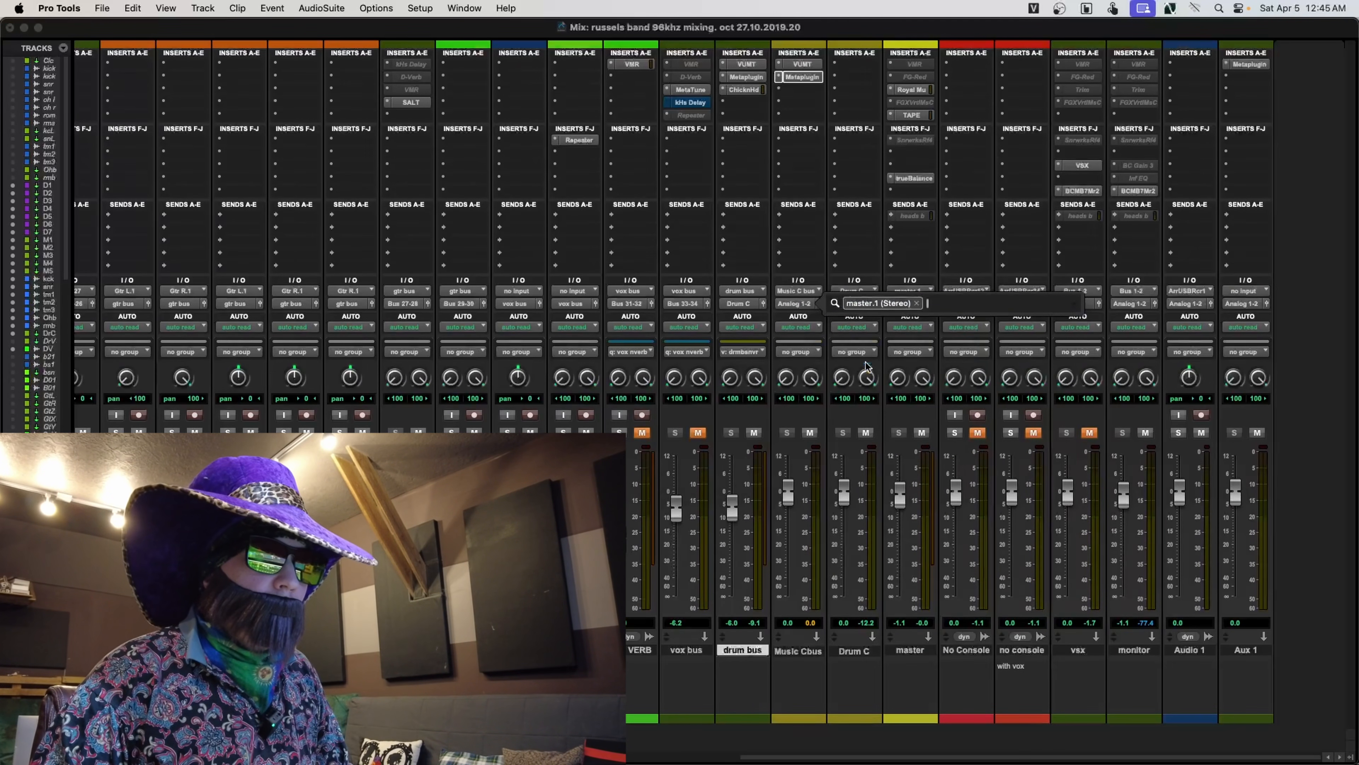
key("Return")
key("space")
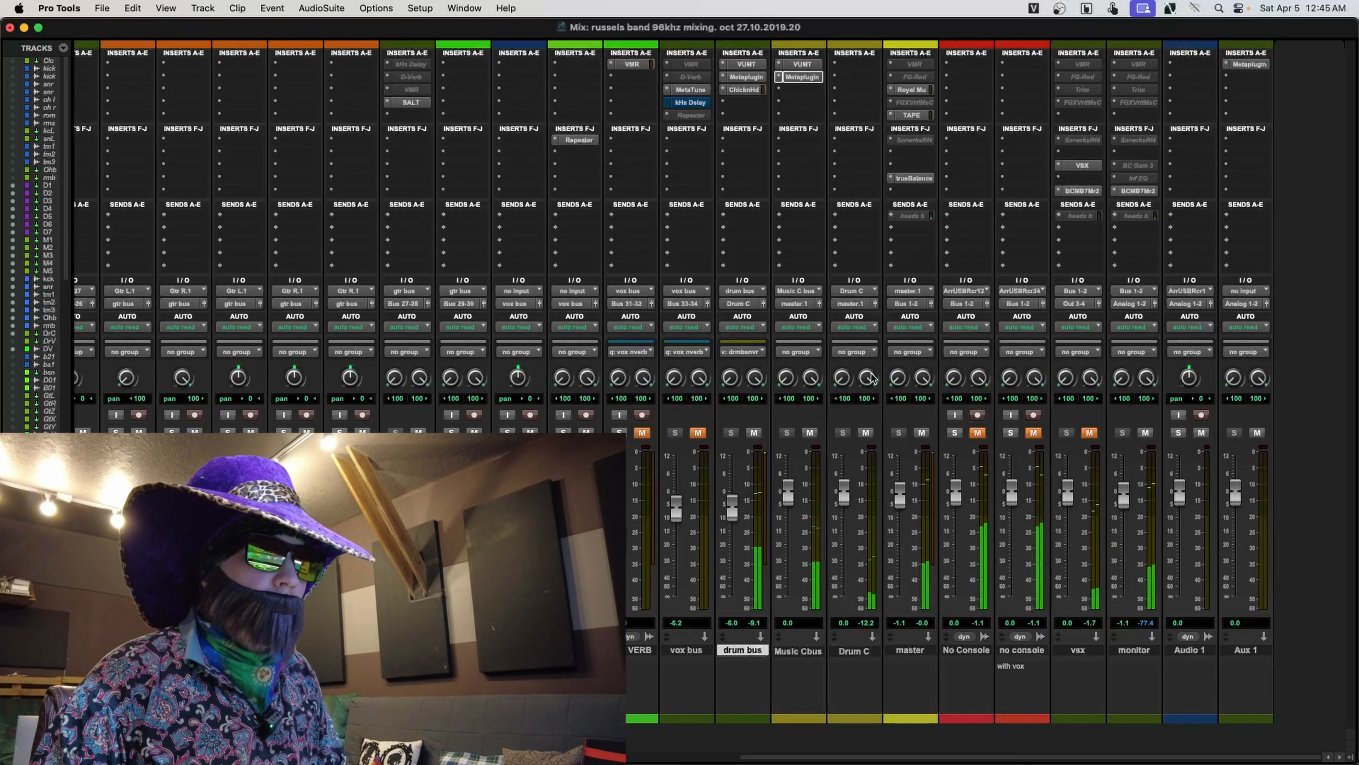
- Show the VUMT meter and the Metaplugin graph of Music C bus side by side during playback
left_click(814, 65)
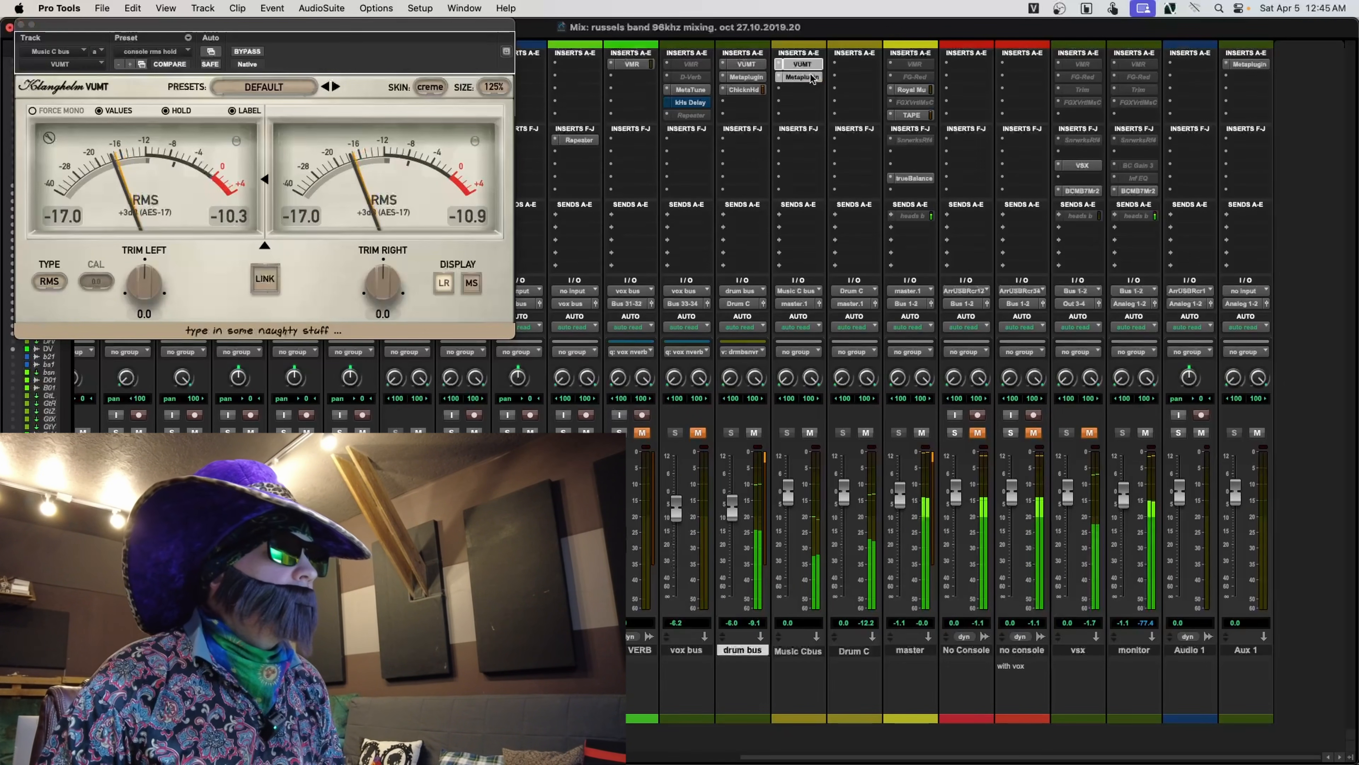
left_click(813, 80)
left_click_drag(520, 43, 1061, 28)
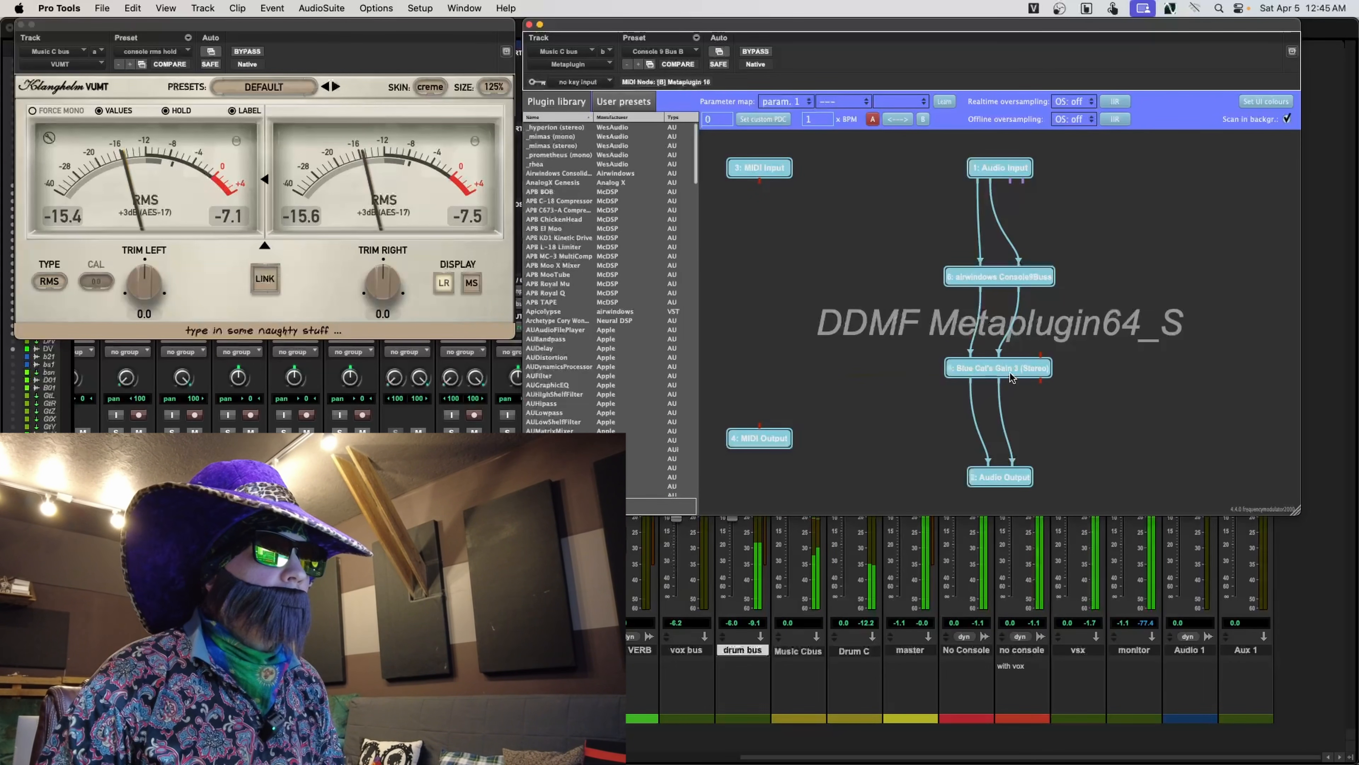
- Set the Group B gain in Metaplugin's Blue Cat's Gain 3 to -16 dB, then close the Metaplugin and VUMT windows
double_click(998, 368)
left_click_drag(981, 217, 985, 108)
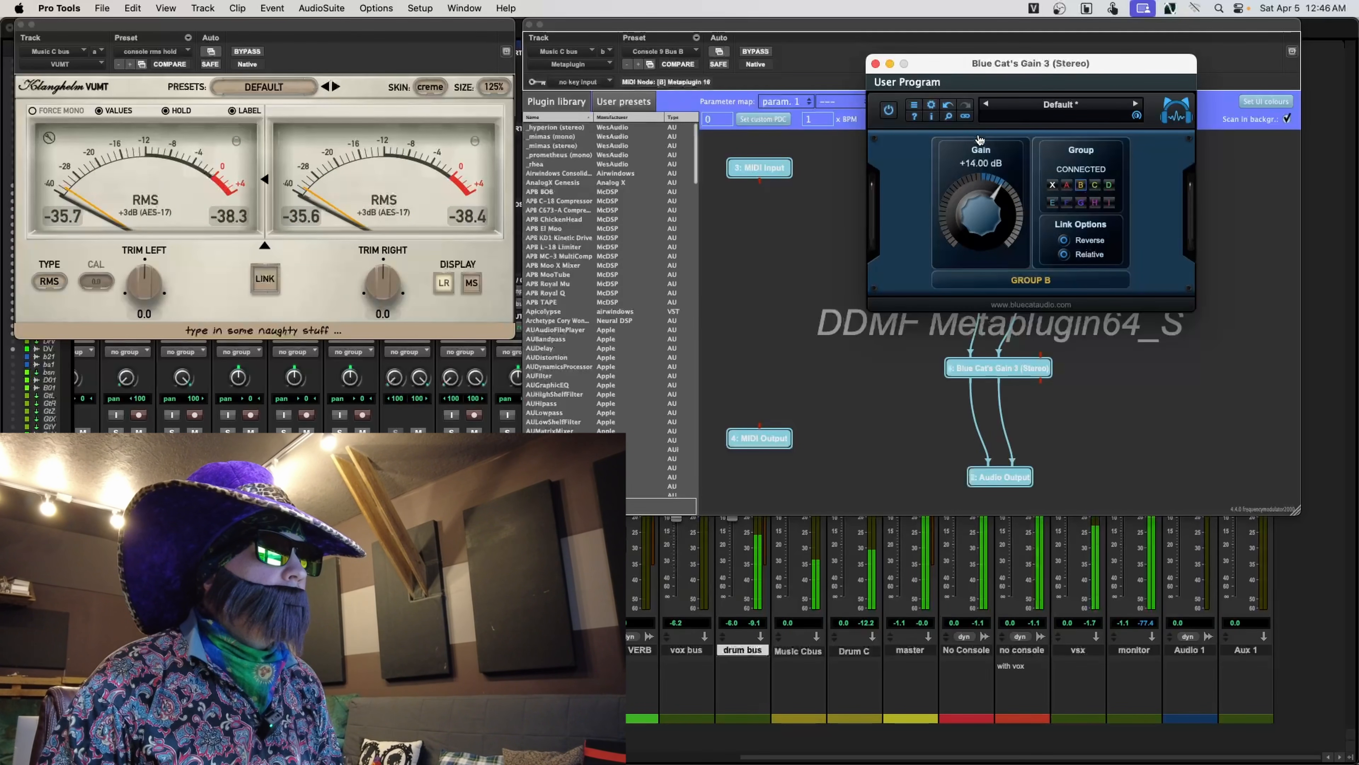
left_click_drag(977, 150, 960, 215)
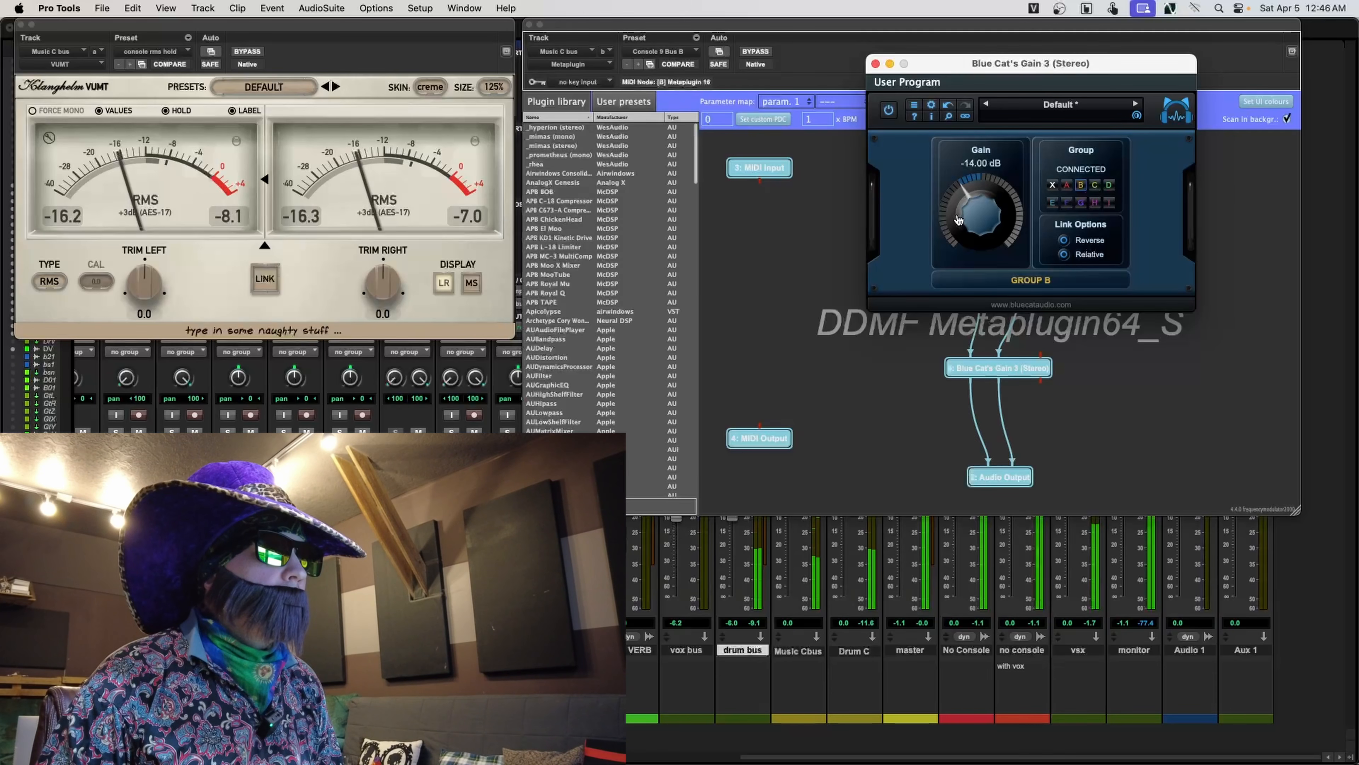
left_click_drag(959, 223, 958, 226)
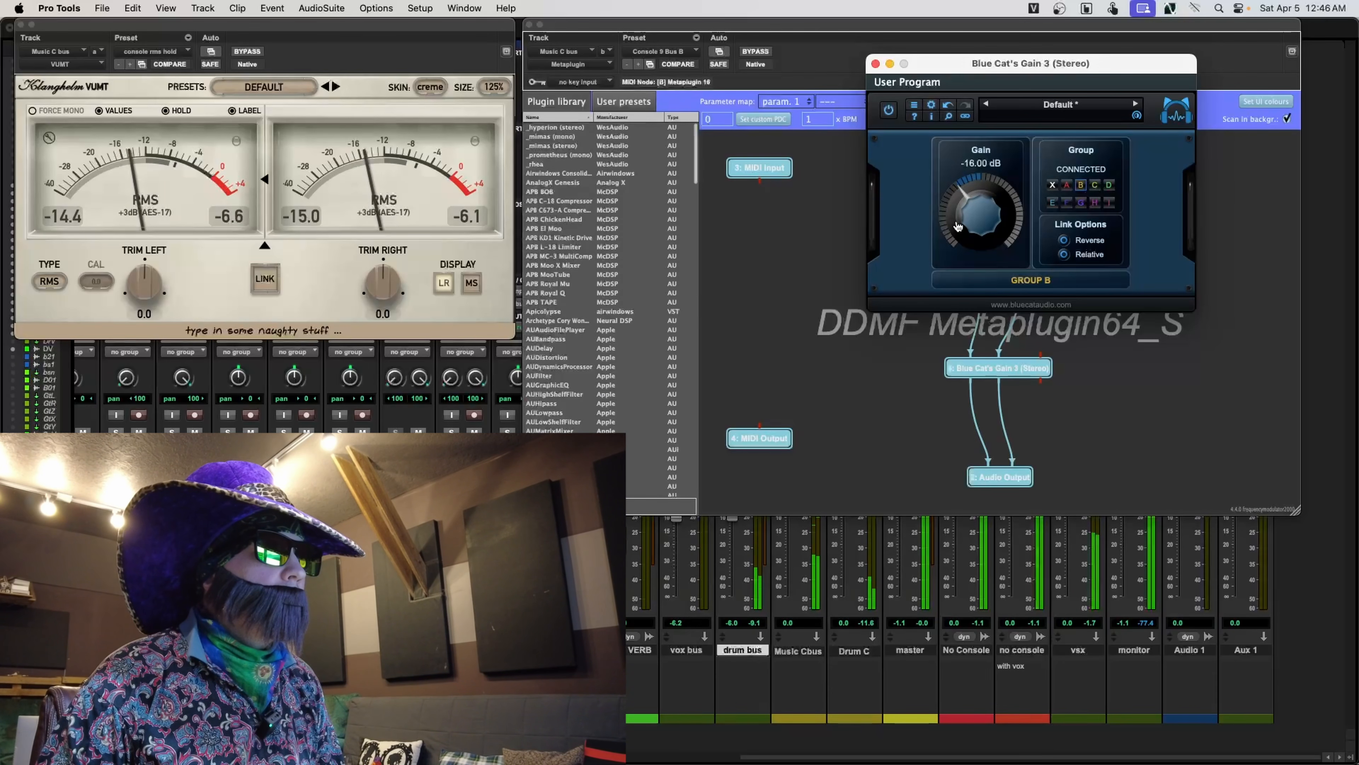
left_click(529, 25)
left_click(529, 26)
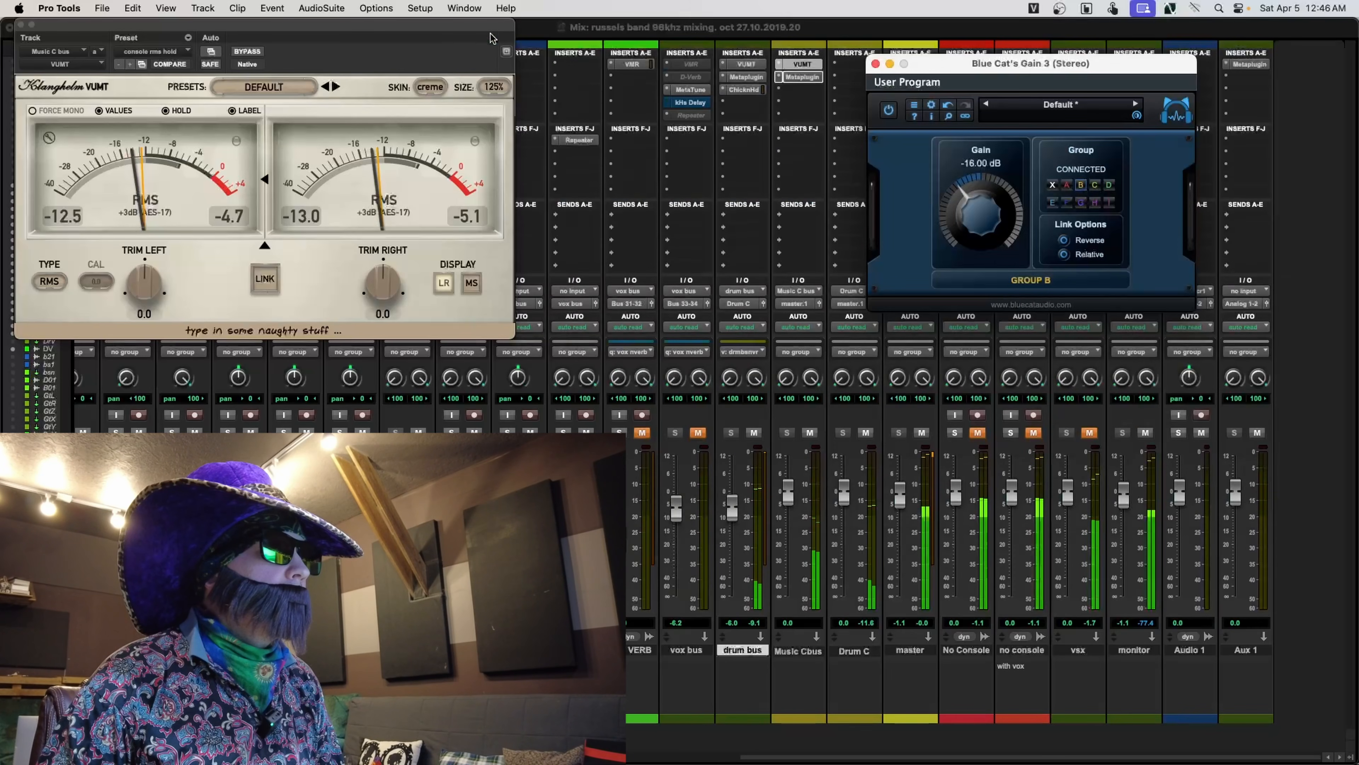
left_click(20, 25)
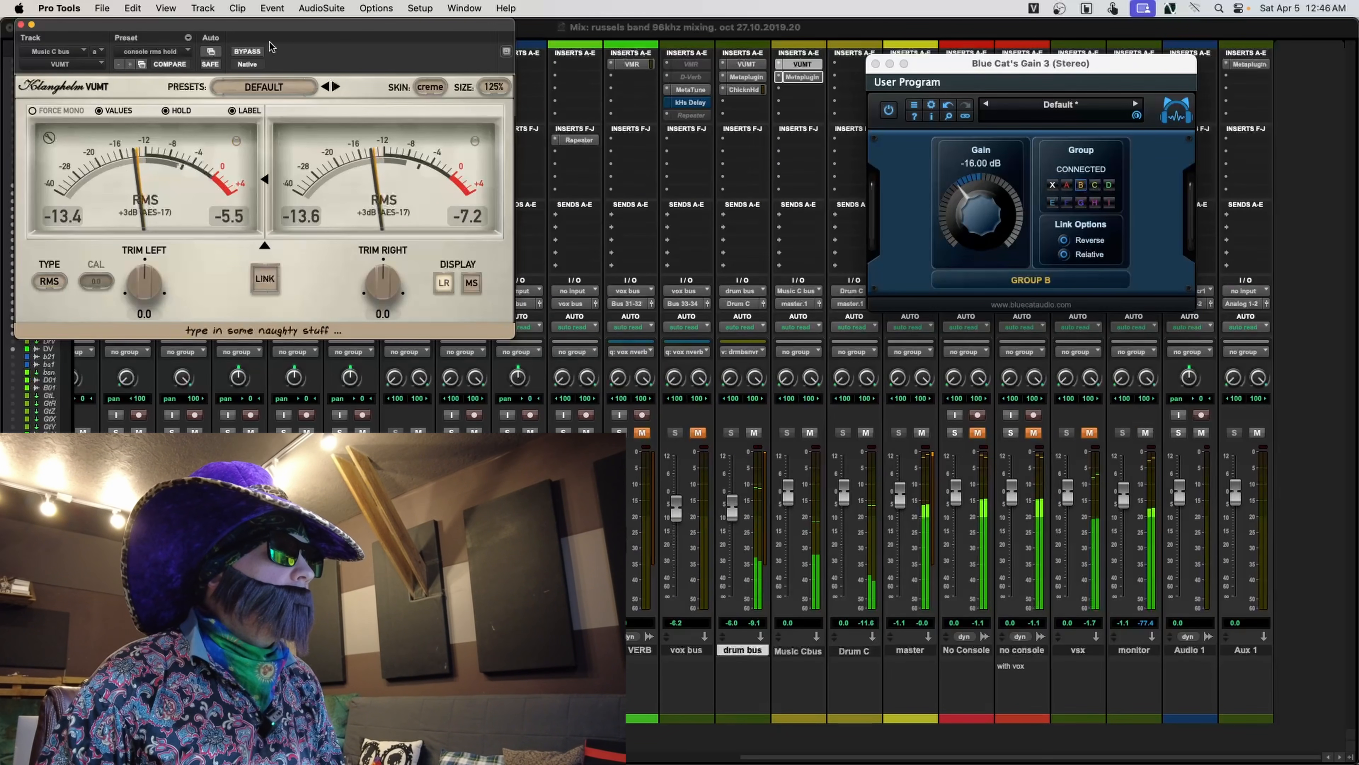
left_click(21, 25)
left_click(542, 31)
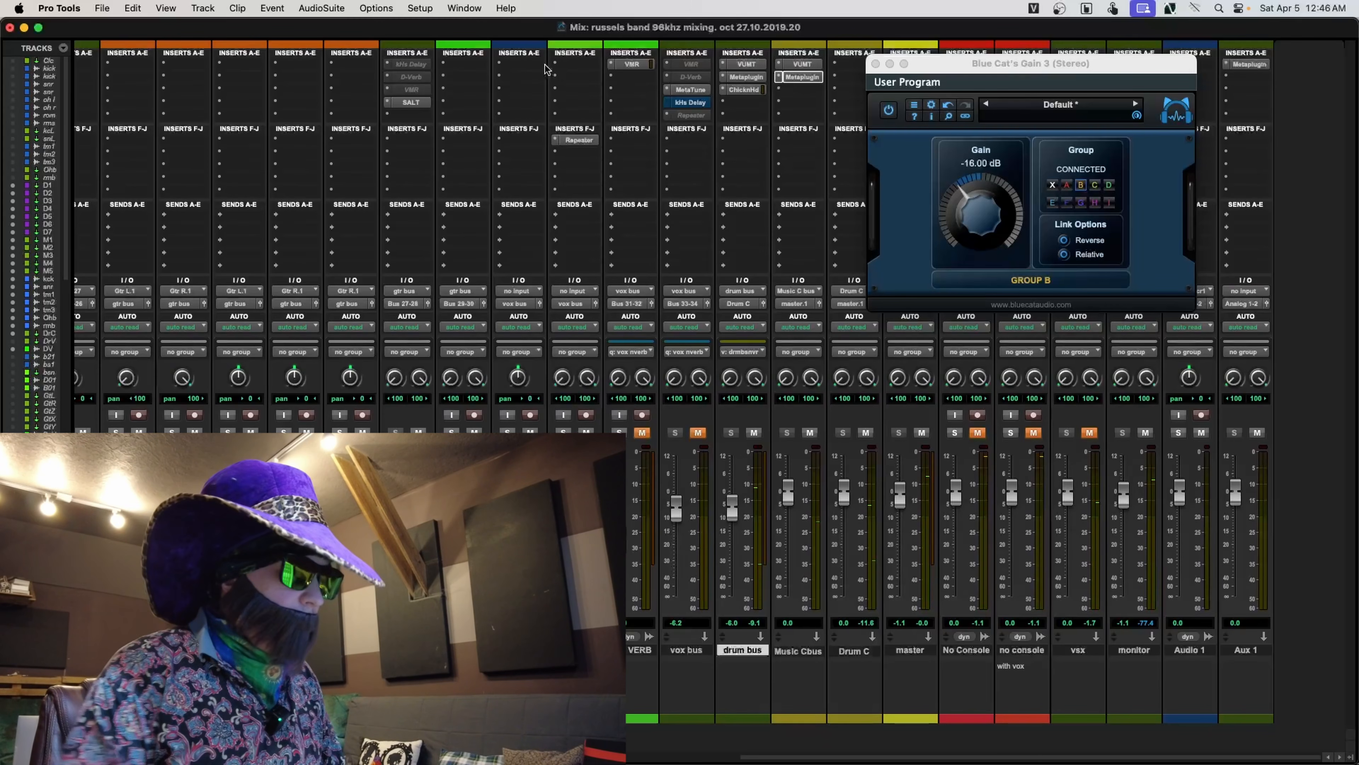
- Play the first Gtr Z clip from about 00:00:35:03 to its end, and close the Gain 3 window in the Mix window
key("super+equal")
scroll(488, 305, "down", 1)
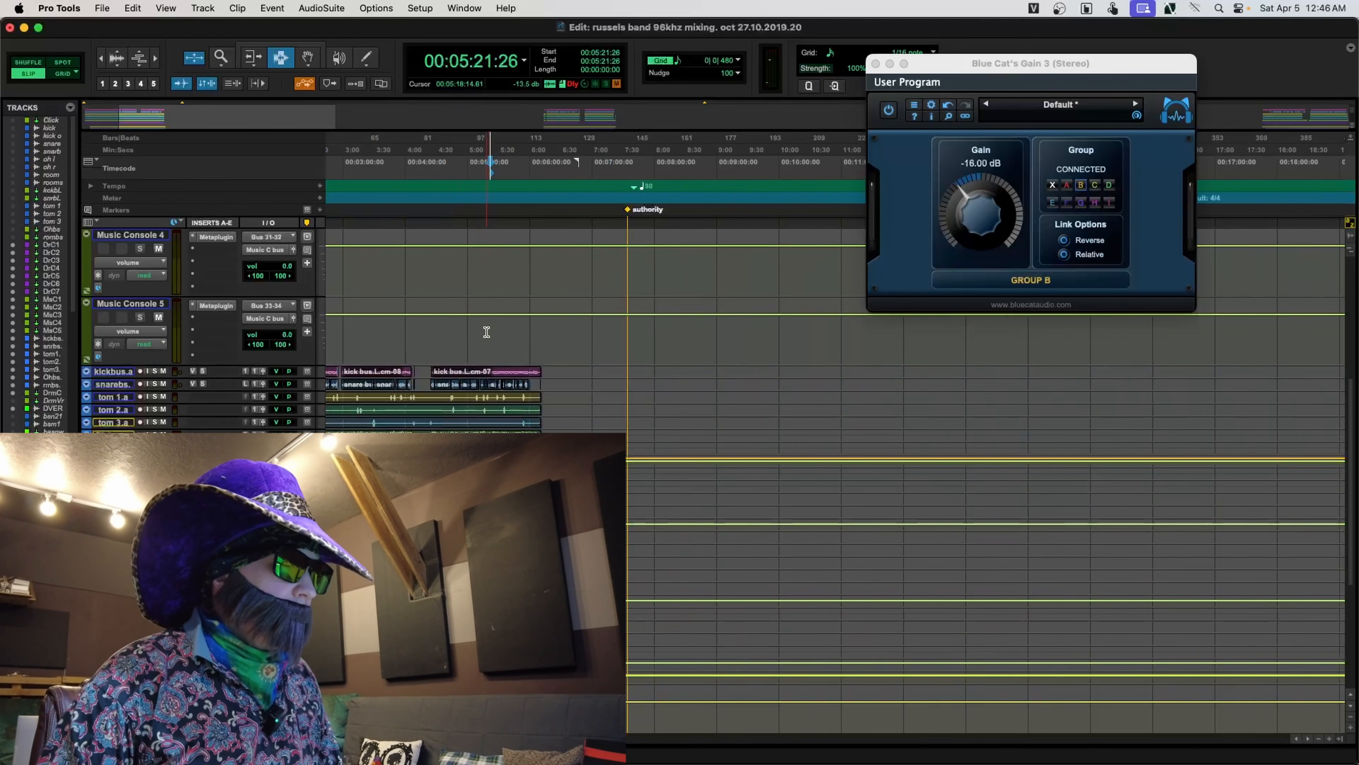
scroll(660, 562, "down", 5)
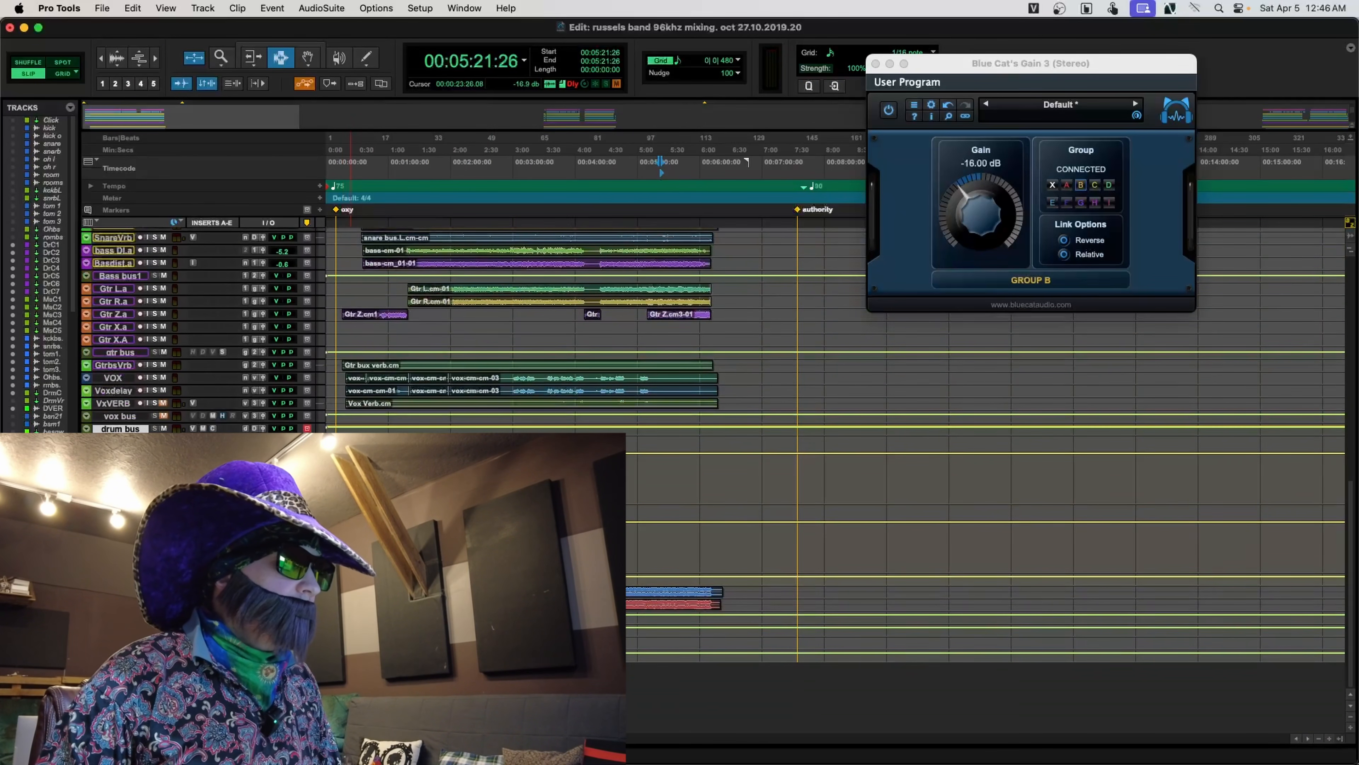
key("t")
key("t")
scroll(380, 535, "left", 15)
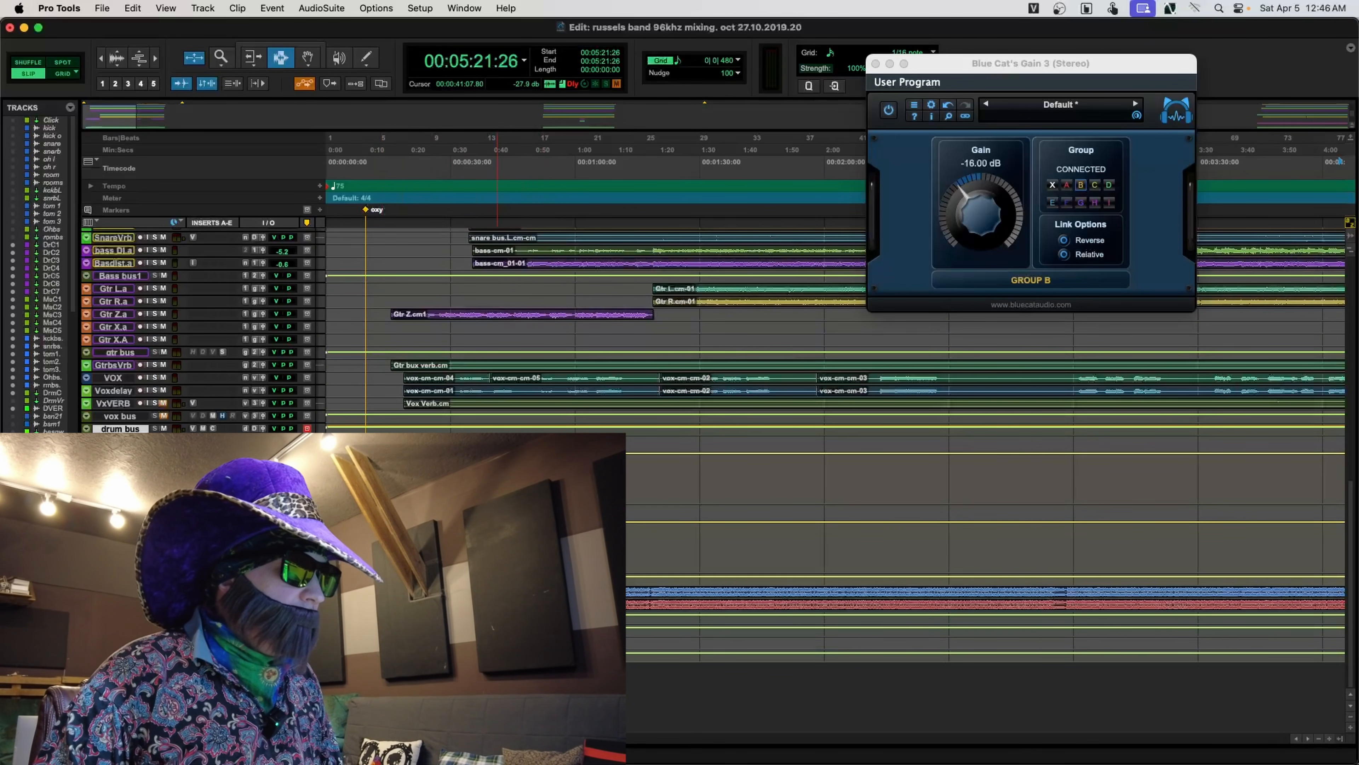
left_click(389, 163)
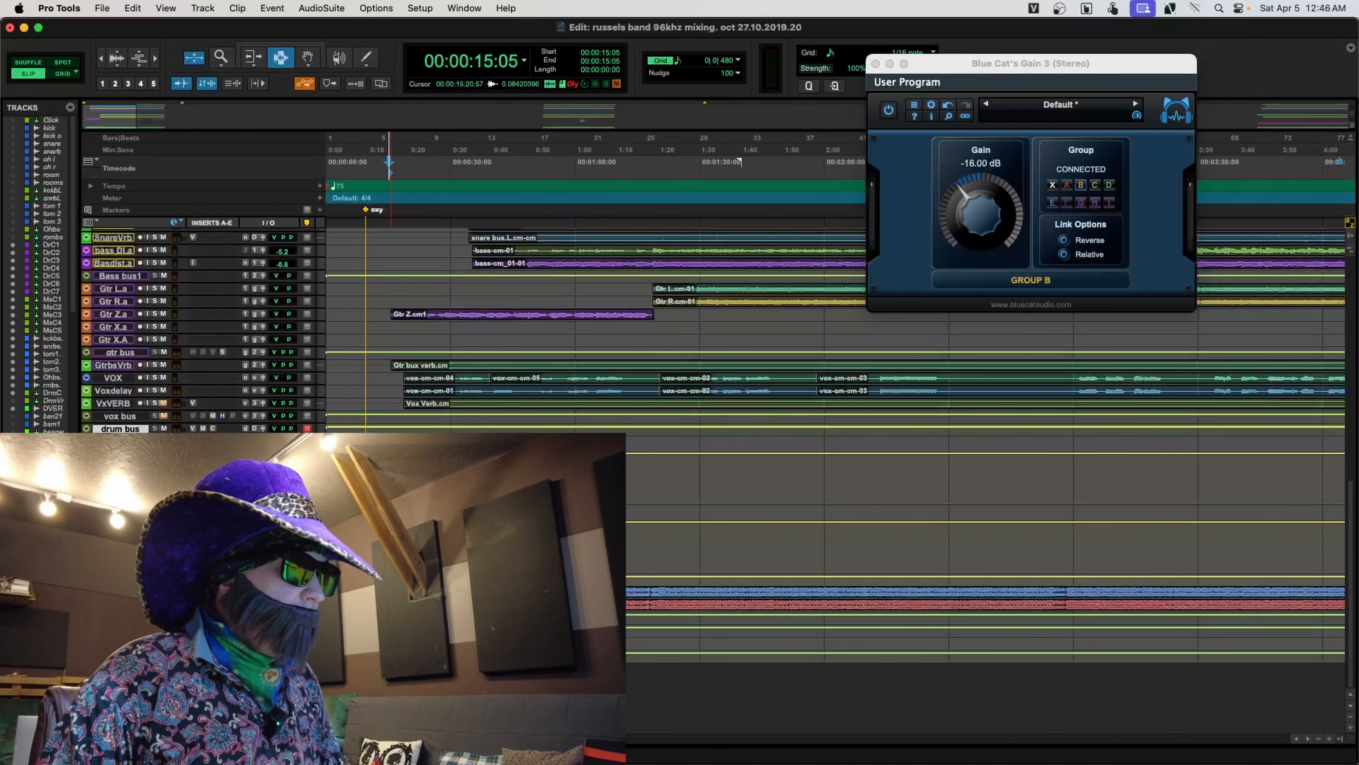
left_click_drag(390, 161, 650, 593)
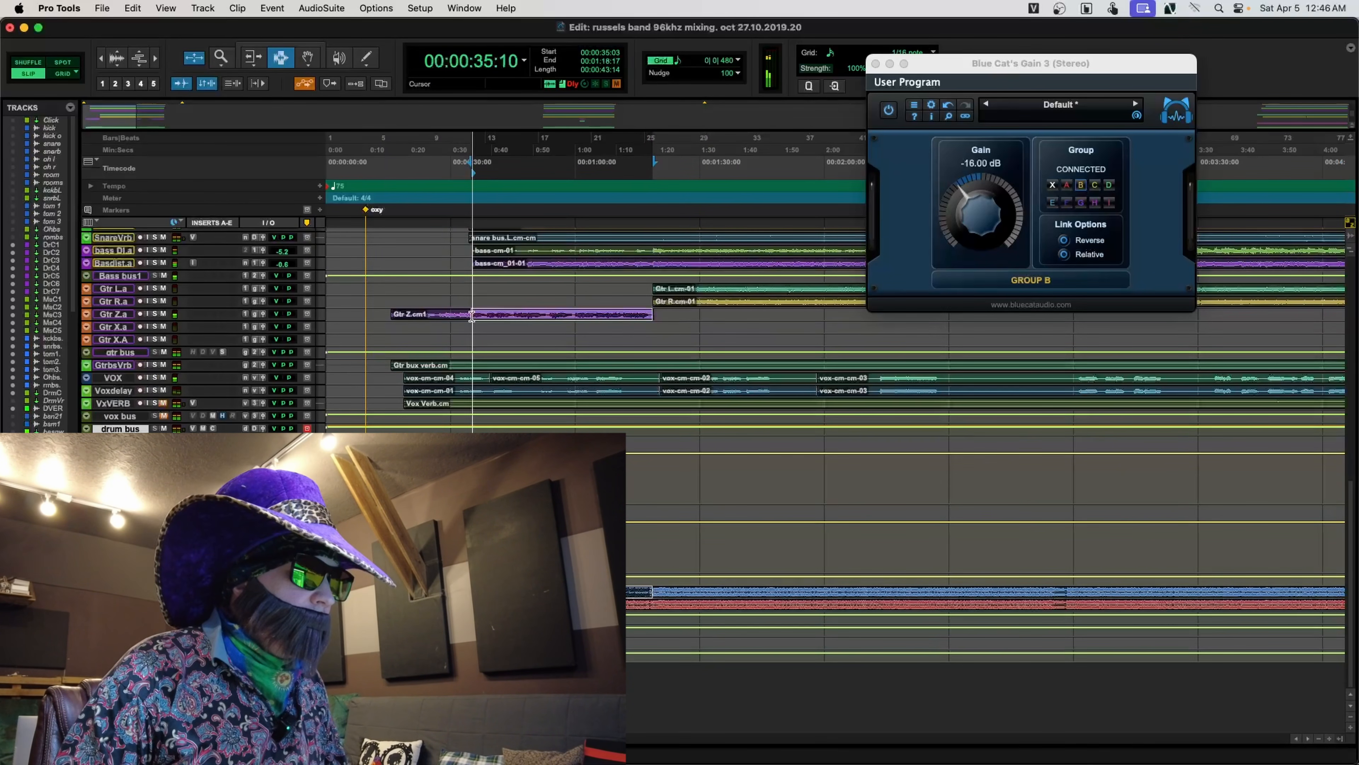
key("super+equal")
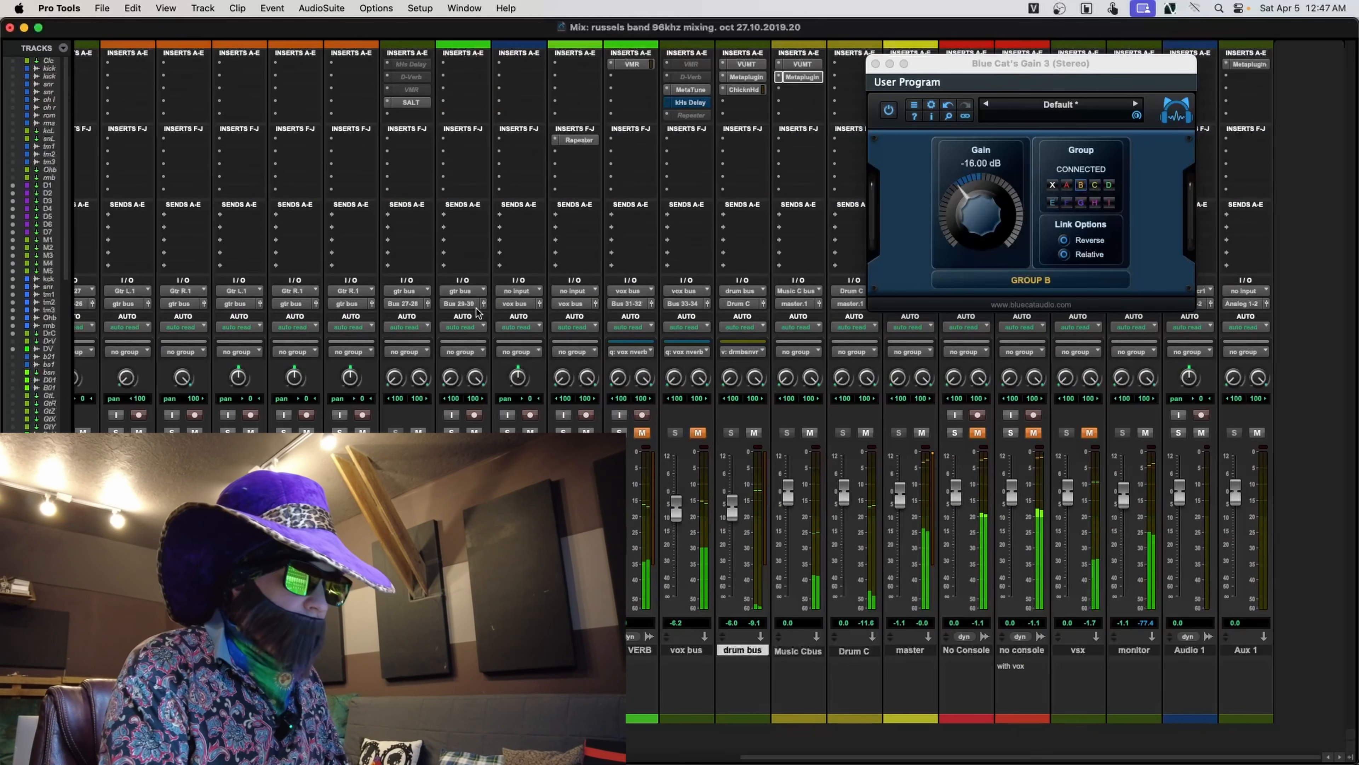
left_click(875, 64)
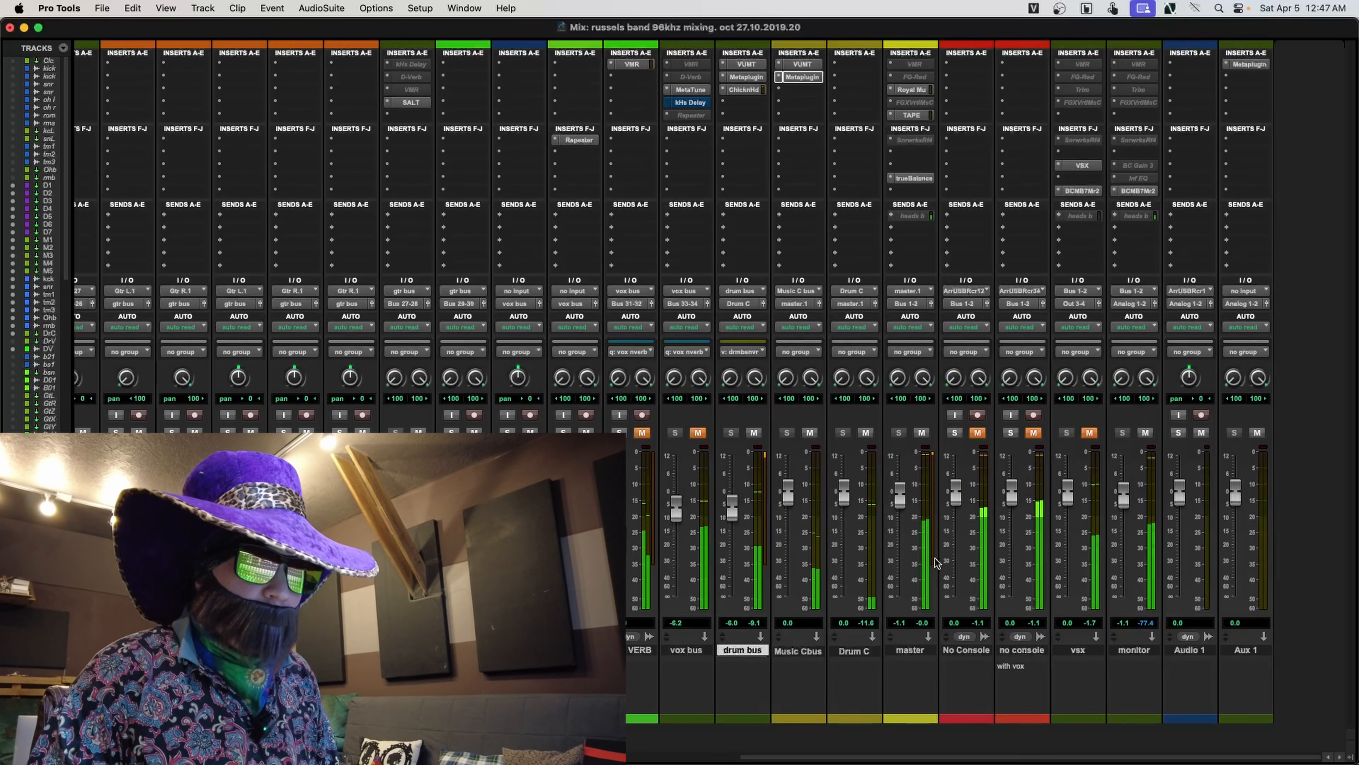
- Compare the master with the No Console track during playback by swapping their mutes, ending with the master audible
left_click(970, 653)
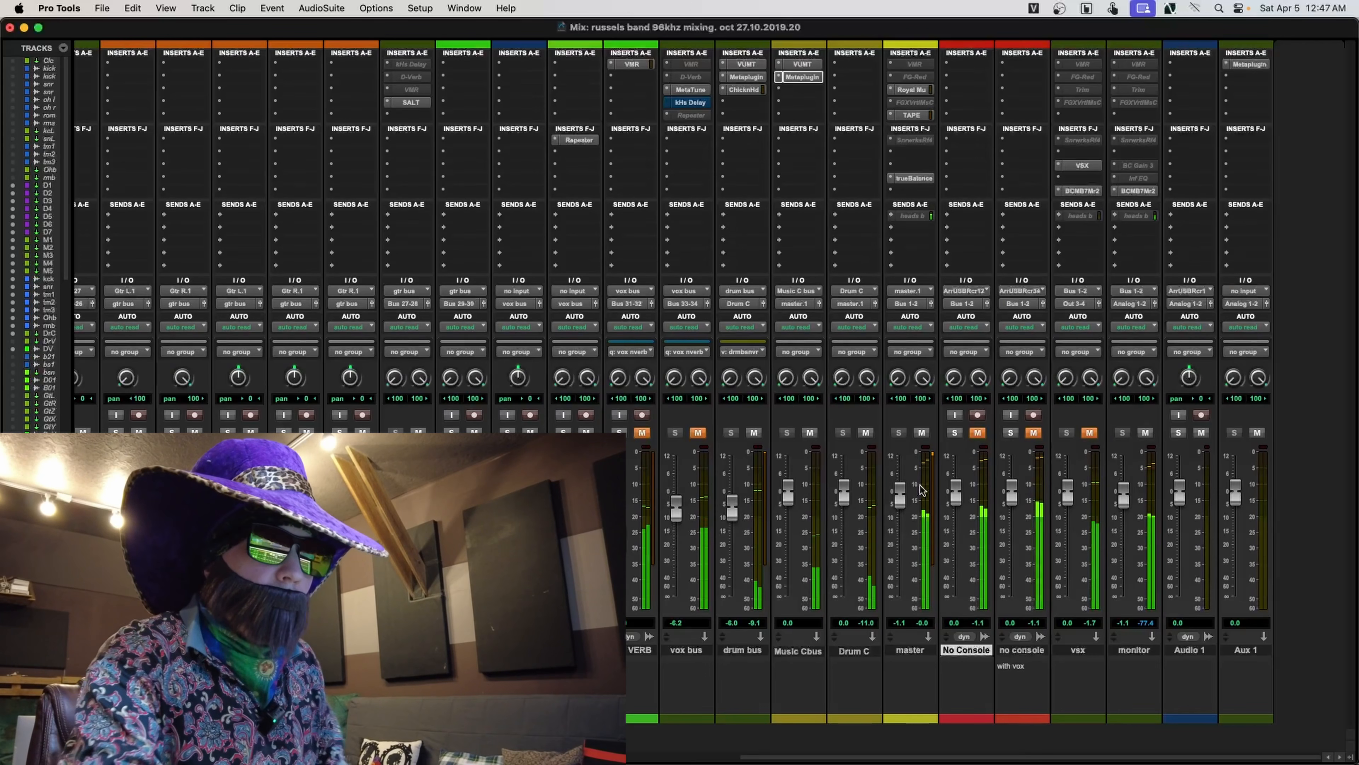
left_click(921, 433)
left_click(978, 432)
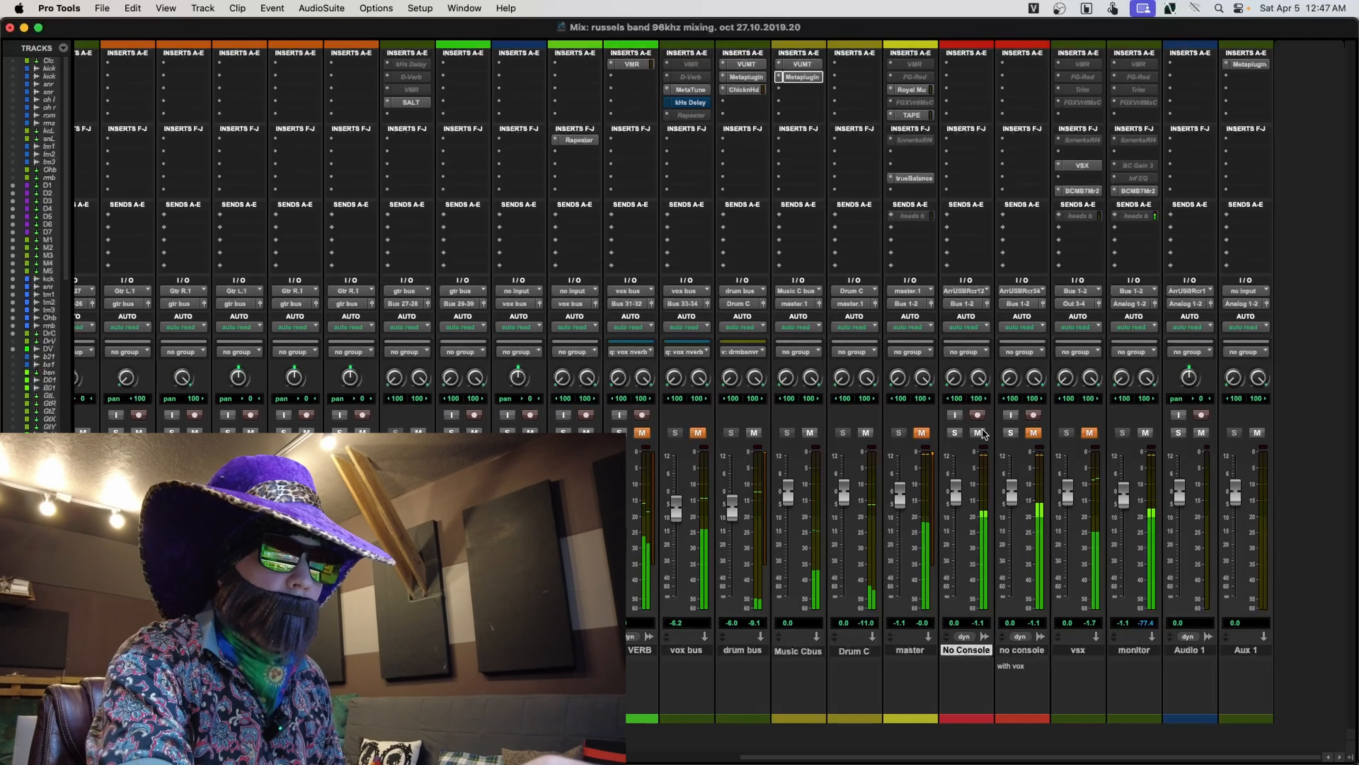
left_click(977, 432)
left_click(921, 432)
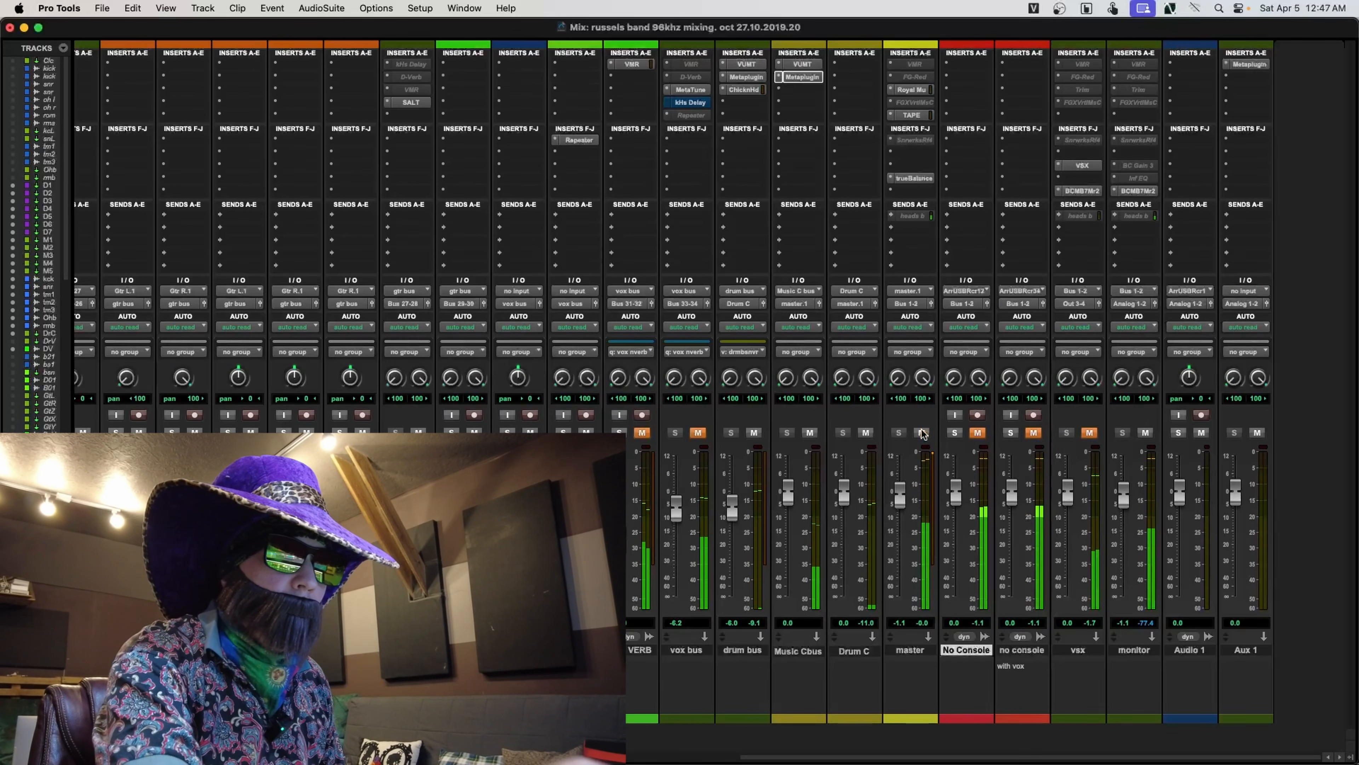
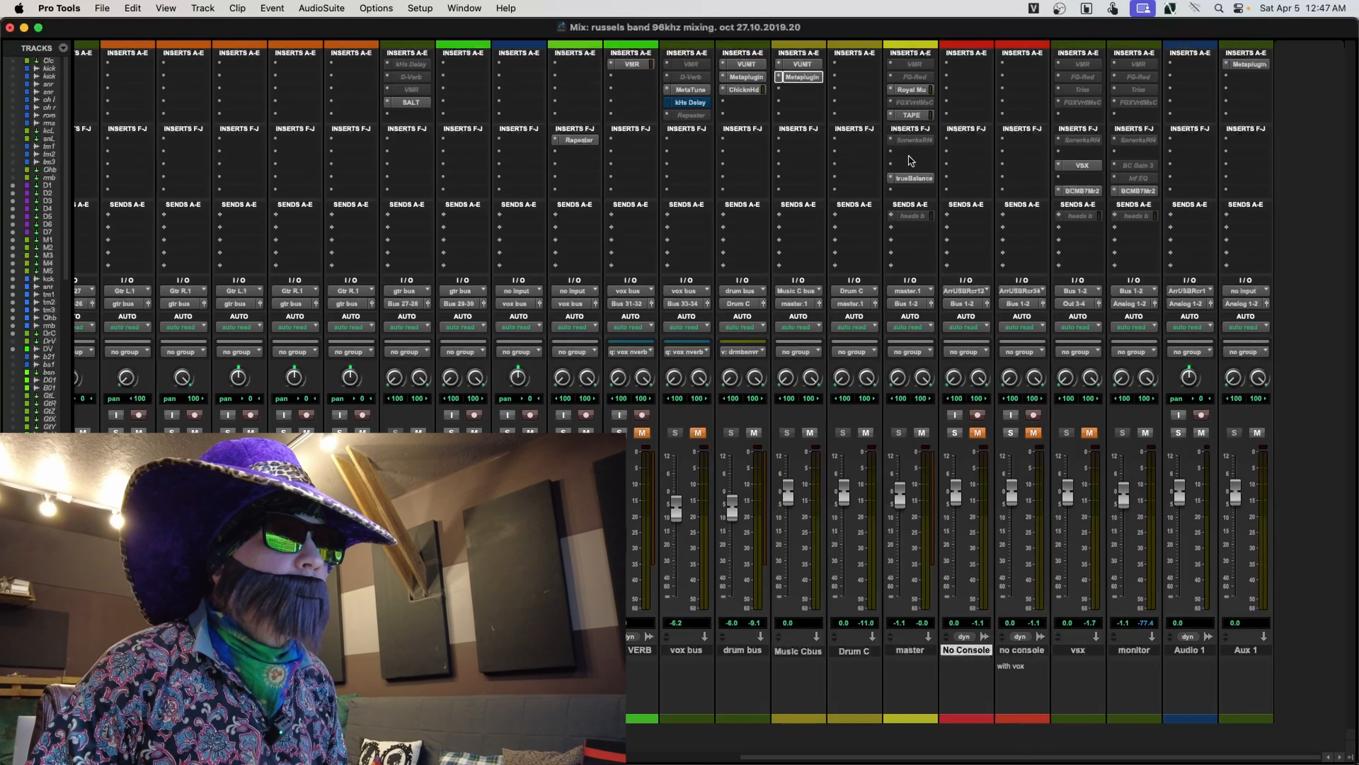
- Insert Blue Cat's Gain 3 (stereo) on the master track and set its gain to +2.00 dB
left_click(911, 152)
type("gain")
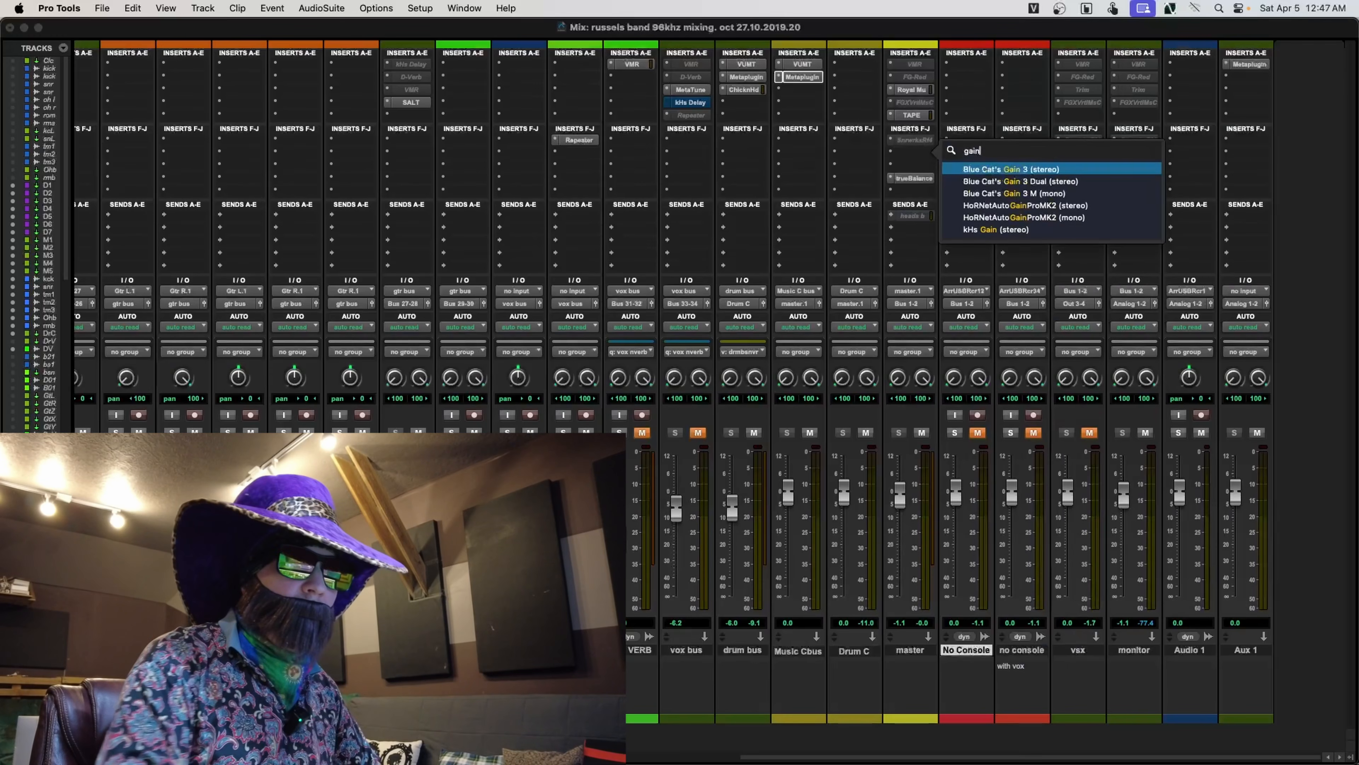
key("Return")
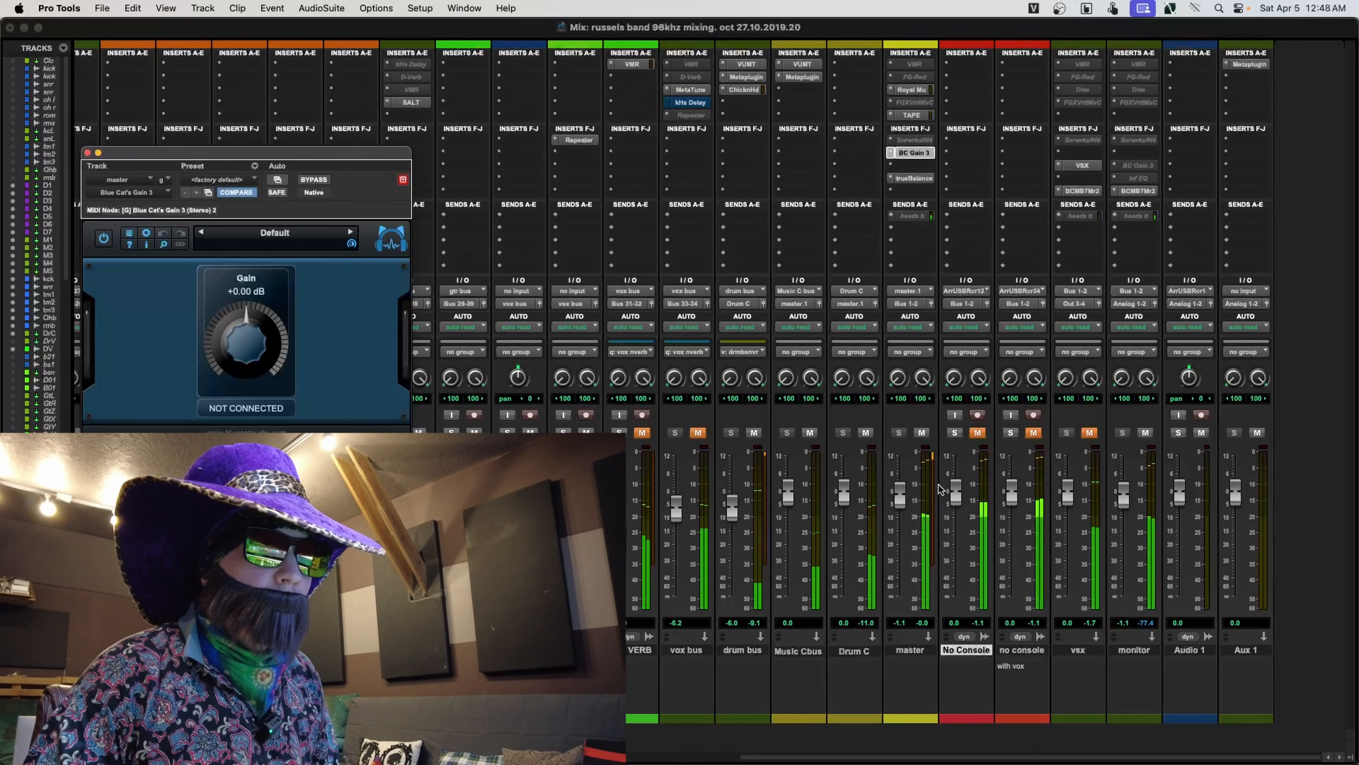
left_click_drag(253, 346, 254, 343)
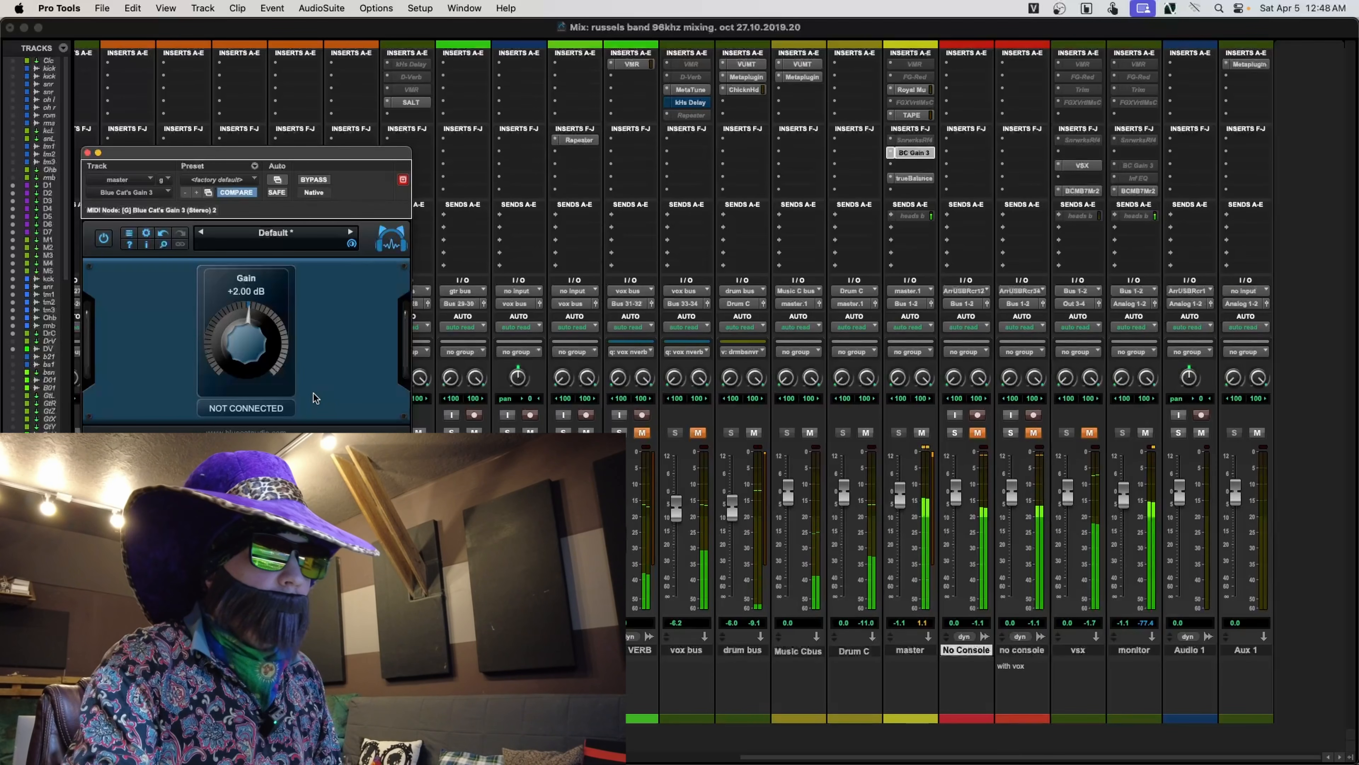
- Audition No Console in place of the master, set the master's Gain 3 to +4.00 dB, and return to the master
left_click(921, 433)
left_click(978, 432)
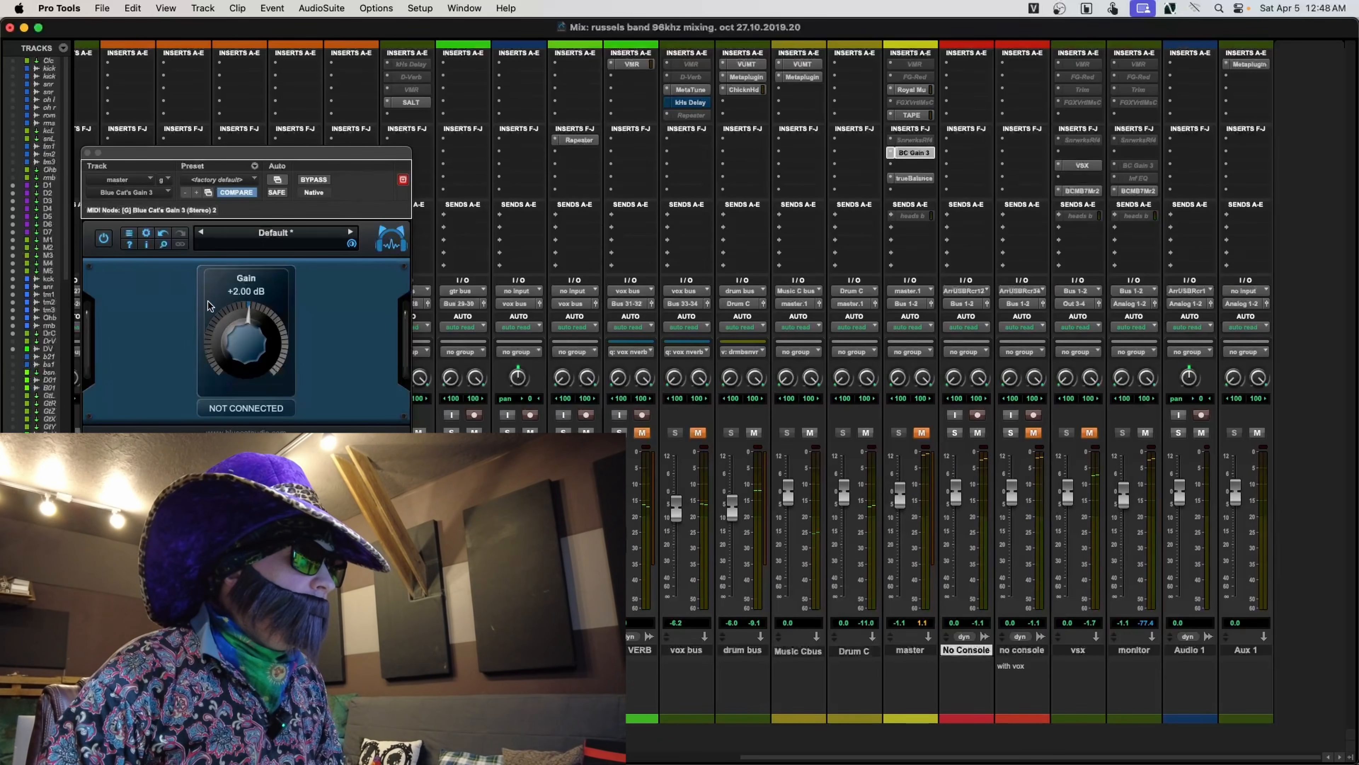
left_click_drag(253, 349, 254, 348)
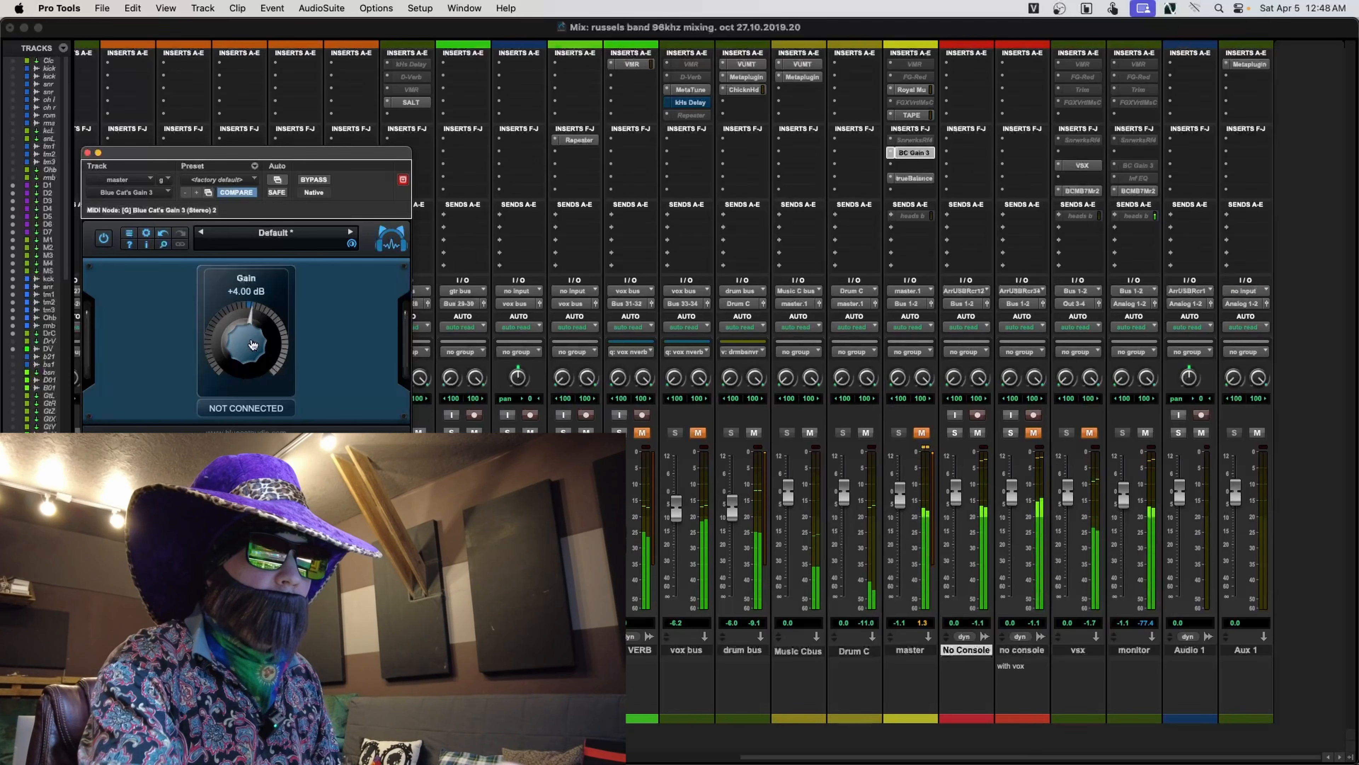
key("space")
left_click(977, 433)
left_click(919, 433)
key("space")
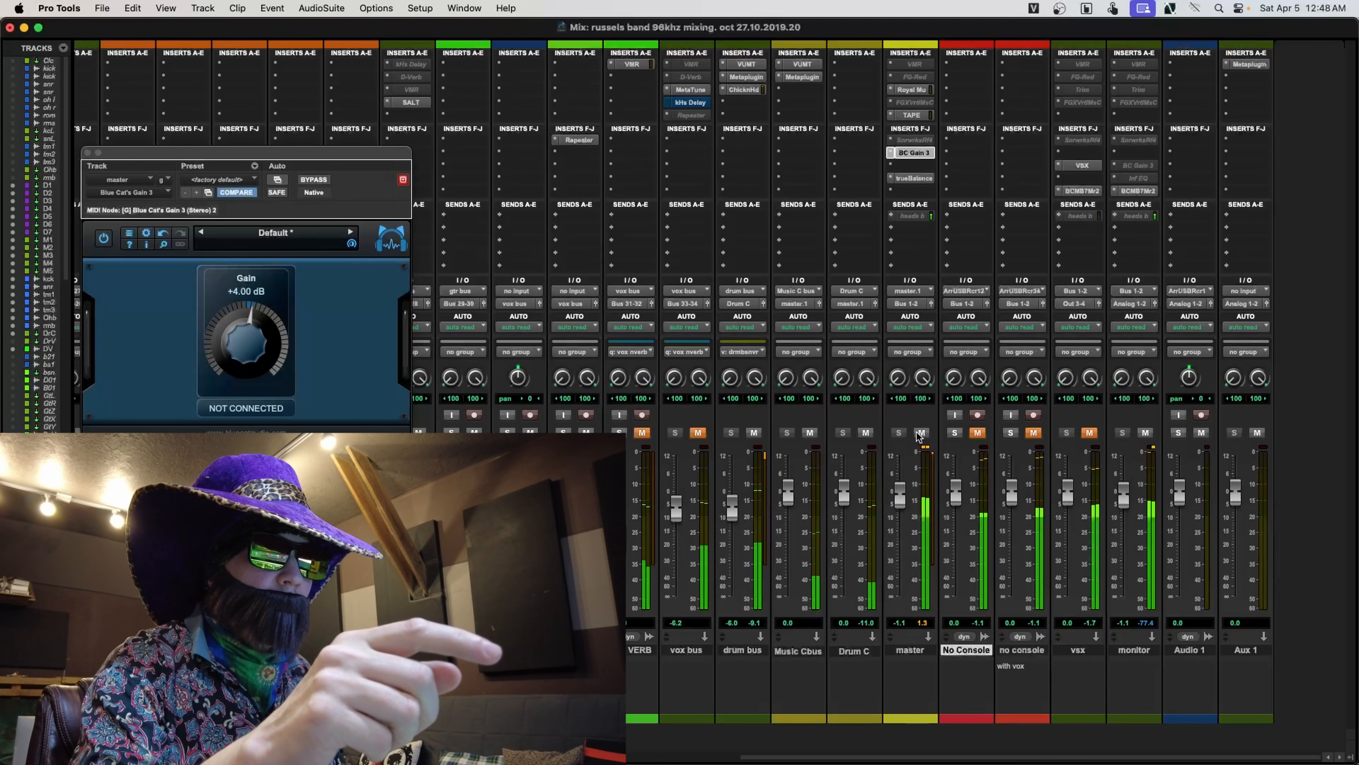
- Compare the boosted master with No Console again by swapping their mutes during playback
left_click(921, 433)
left_click(978, 432)
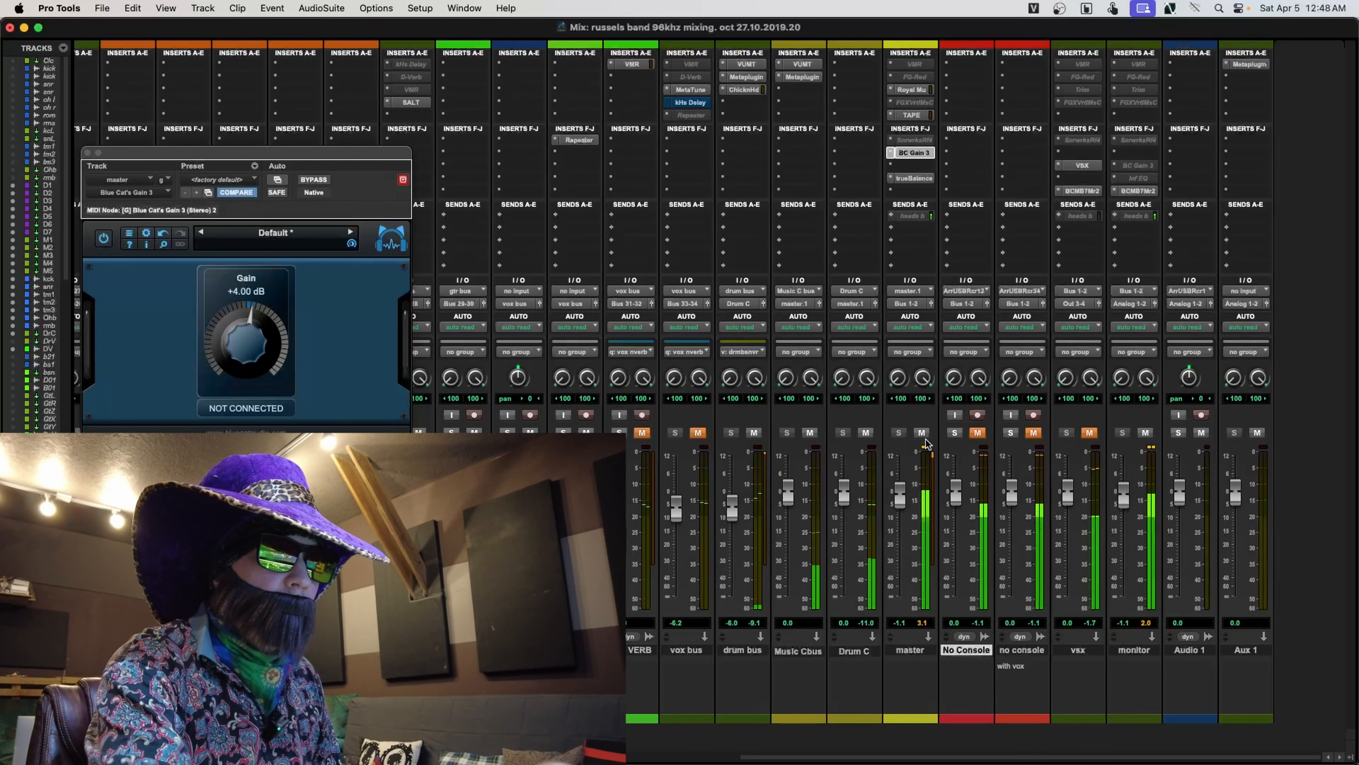
left_click(978, 432)
left_click(920, 432)
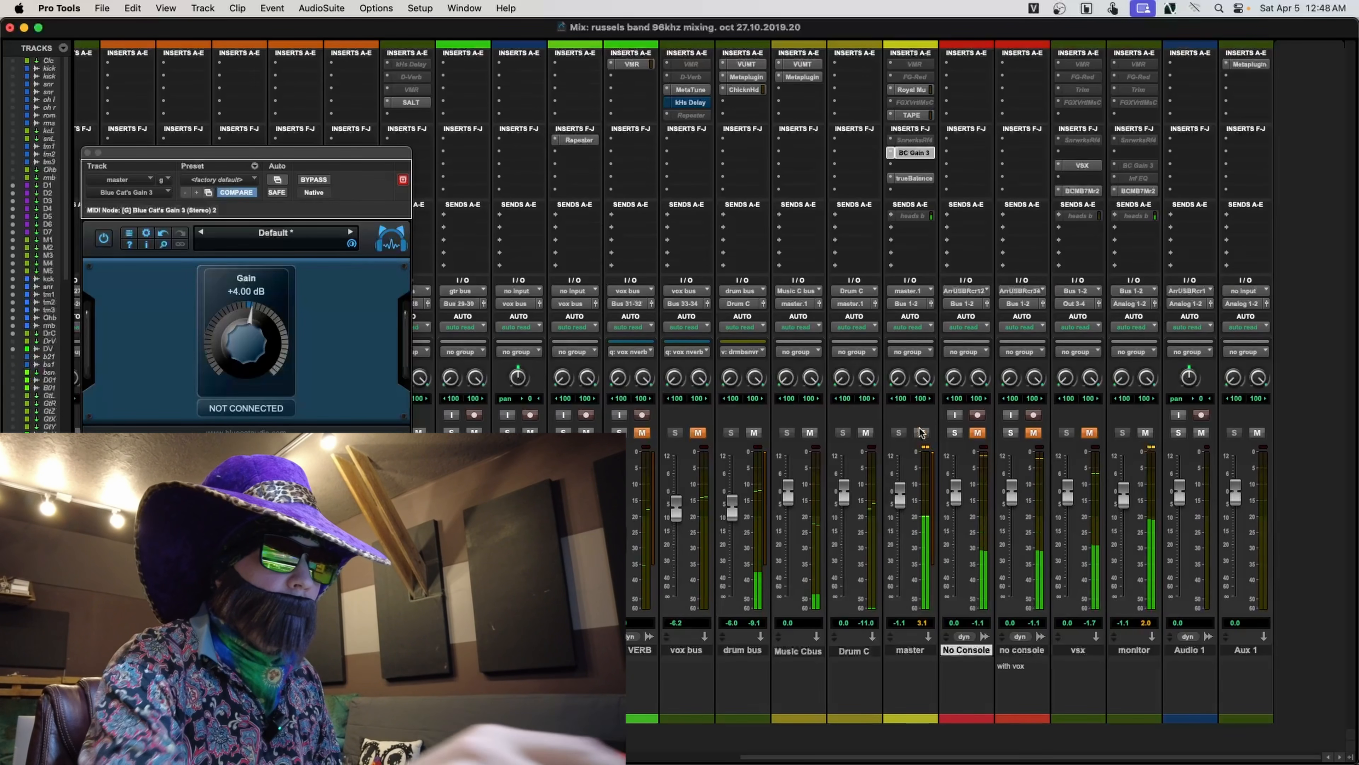
- Set the master's Gain 3 to +3.00 dB and check the level match by swapping the master and No Console mutes
left_click(246, 350)
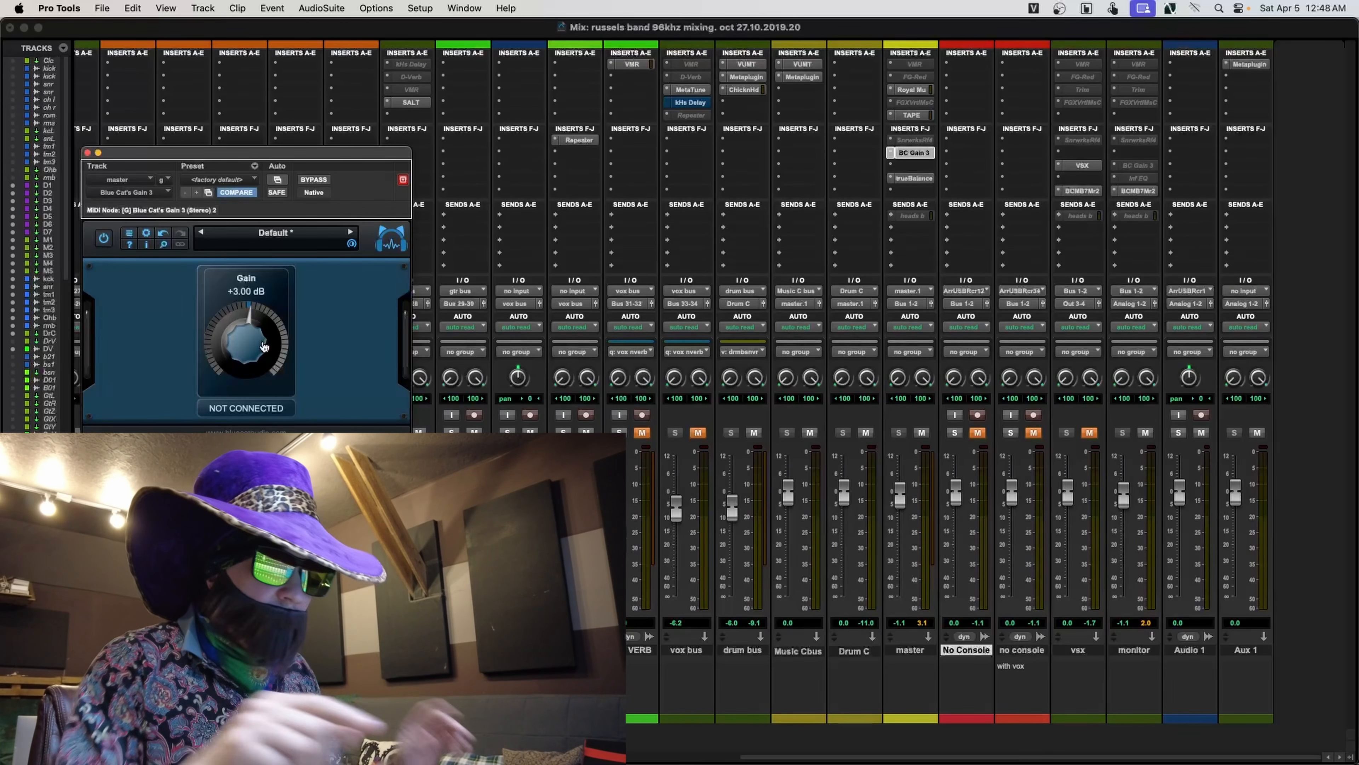
left_click(921, 433)
left_click(979, 432)
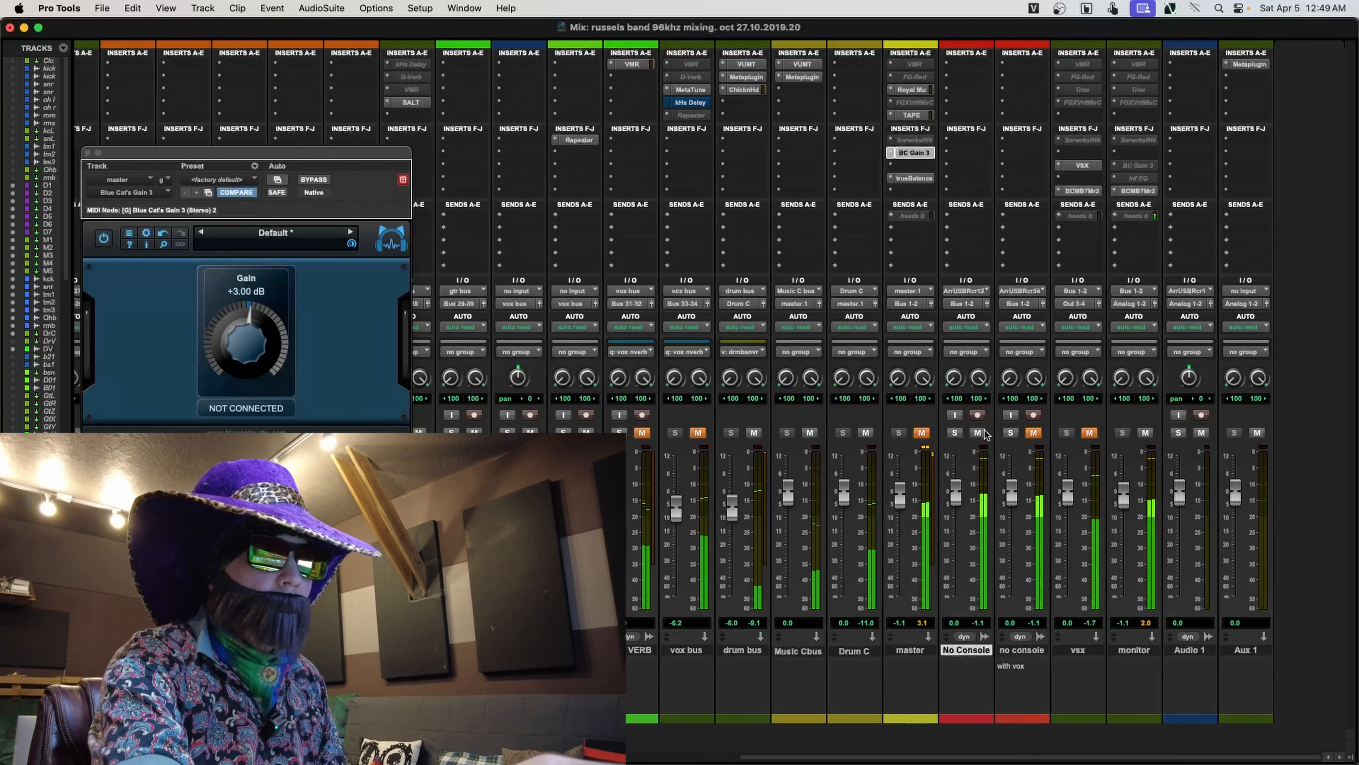
left_click(977, 433)
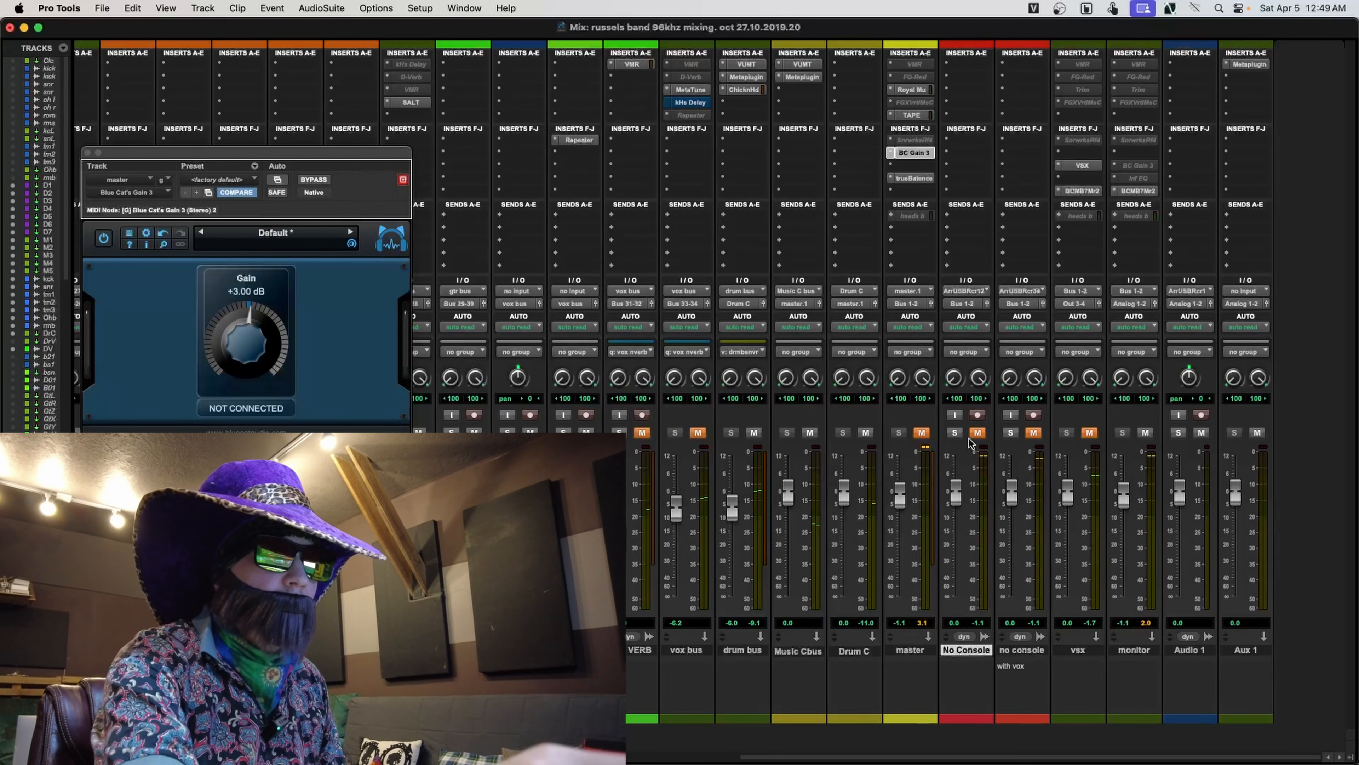
left_click(921, 432)
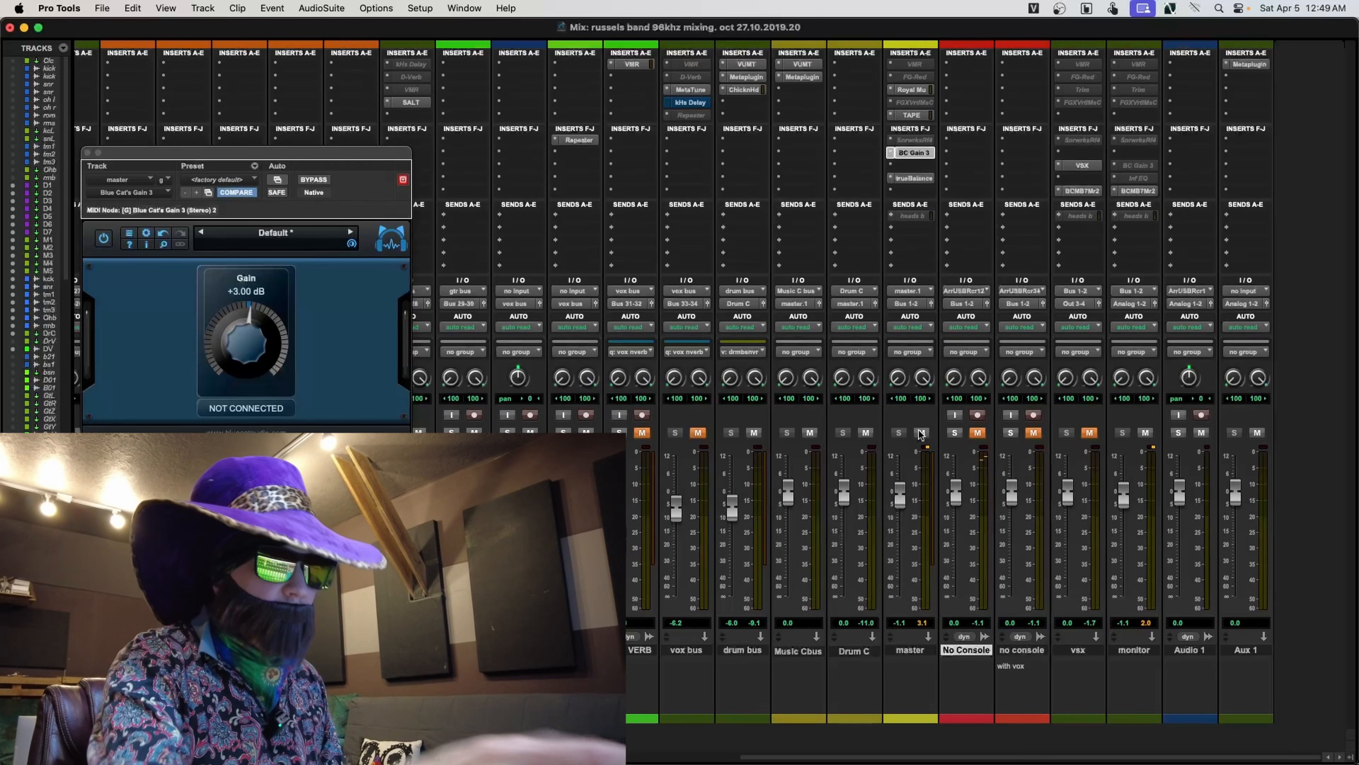
left_click(979, 433)
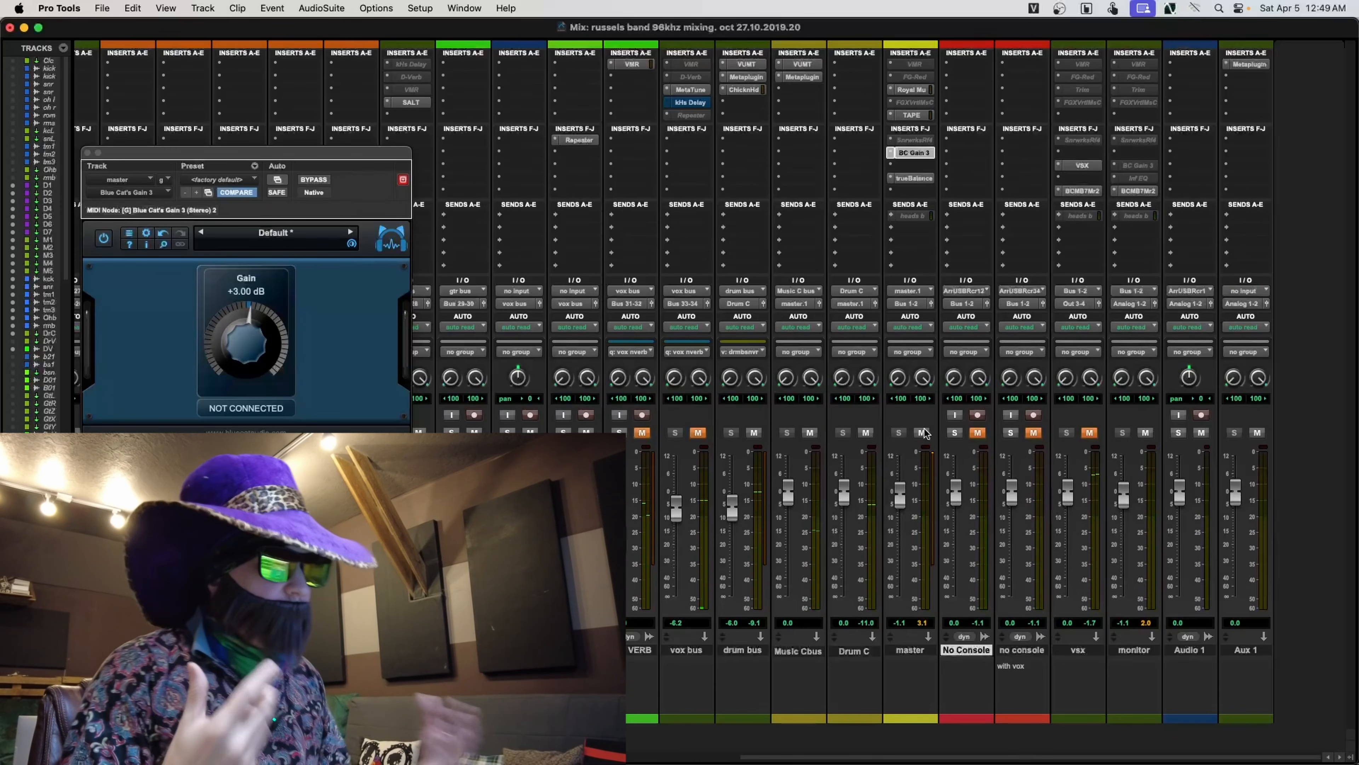
- Select the Gtr L clip's section from 00:01:18:24 to 00:02:08:21 in the Edit window
key("super+equal")
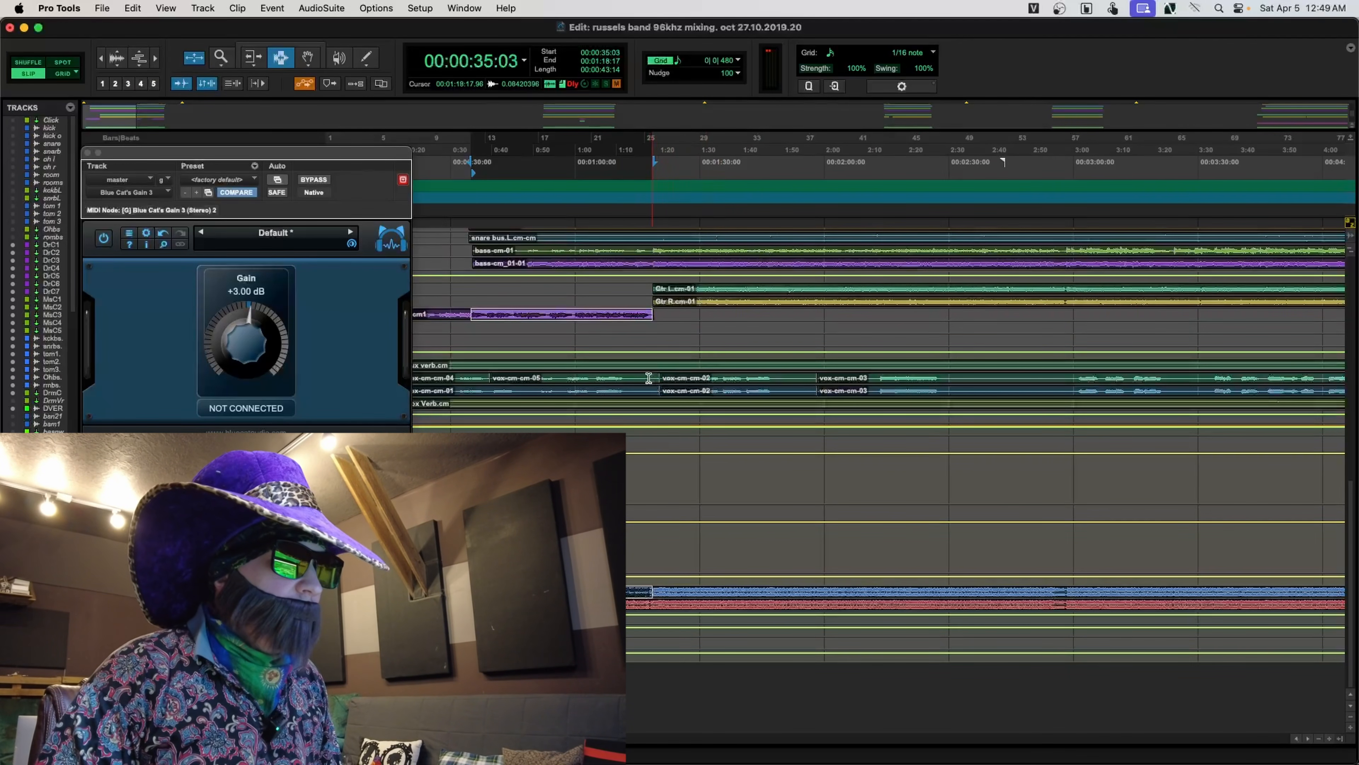
left_click(656, 378)
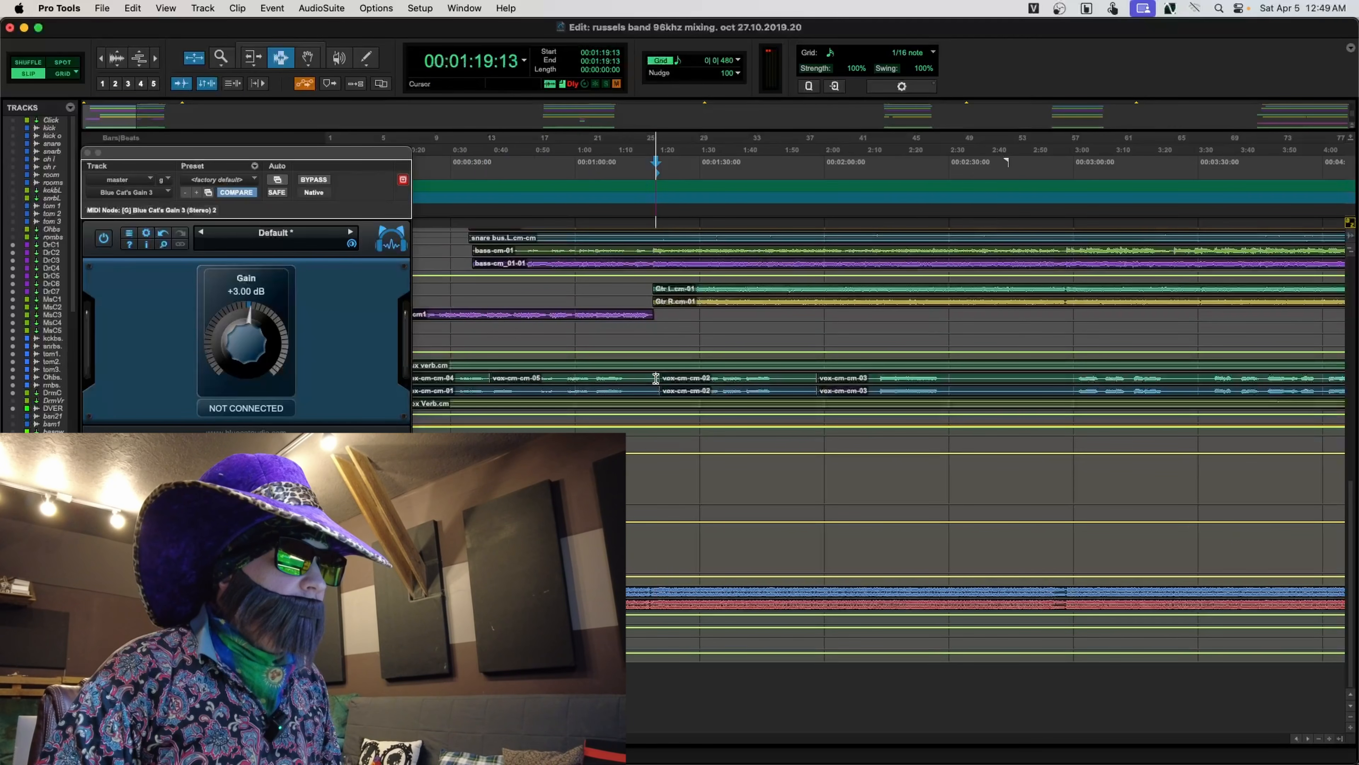
left_click(669, 300)
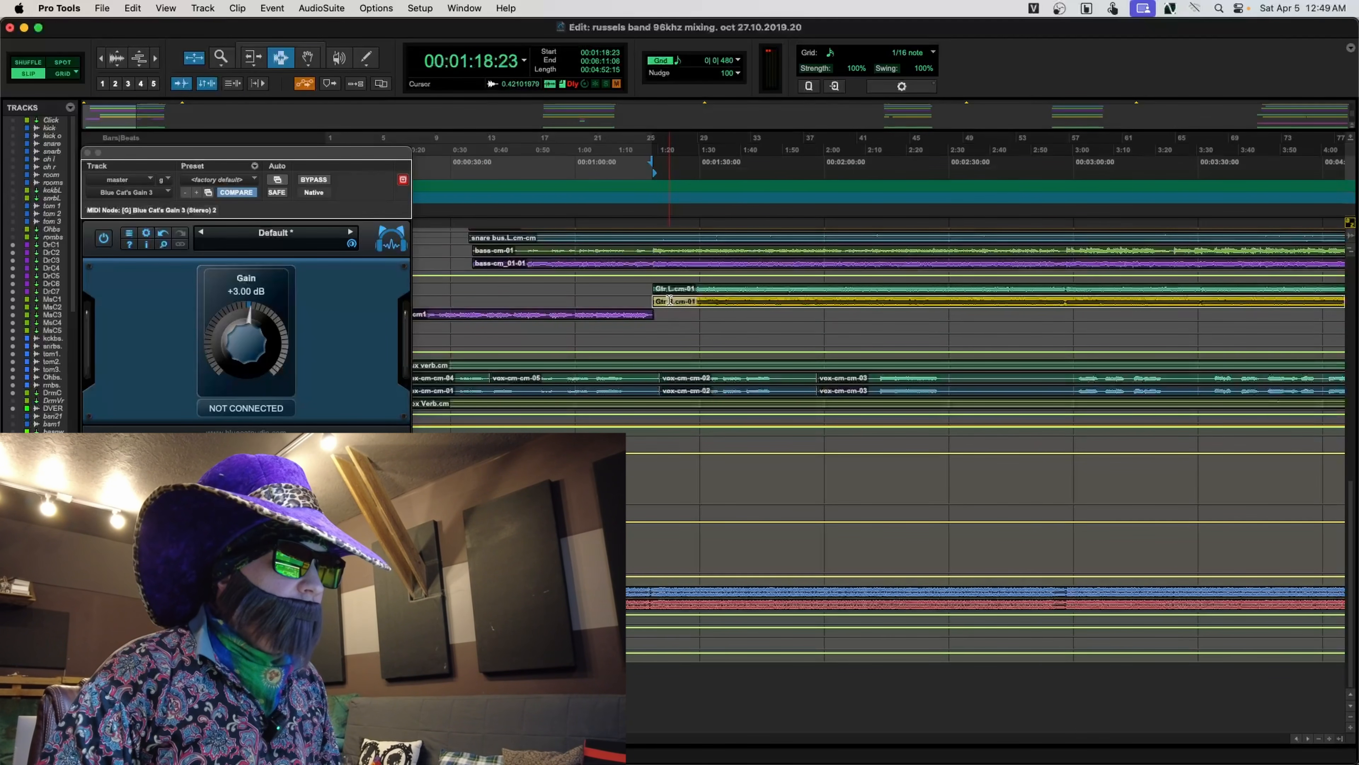
left_click(669, 288, "shift")
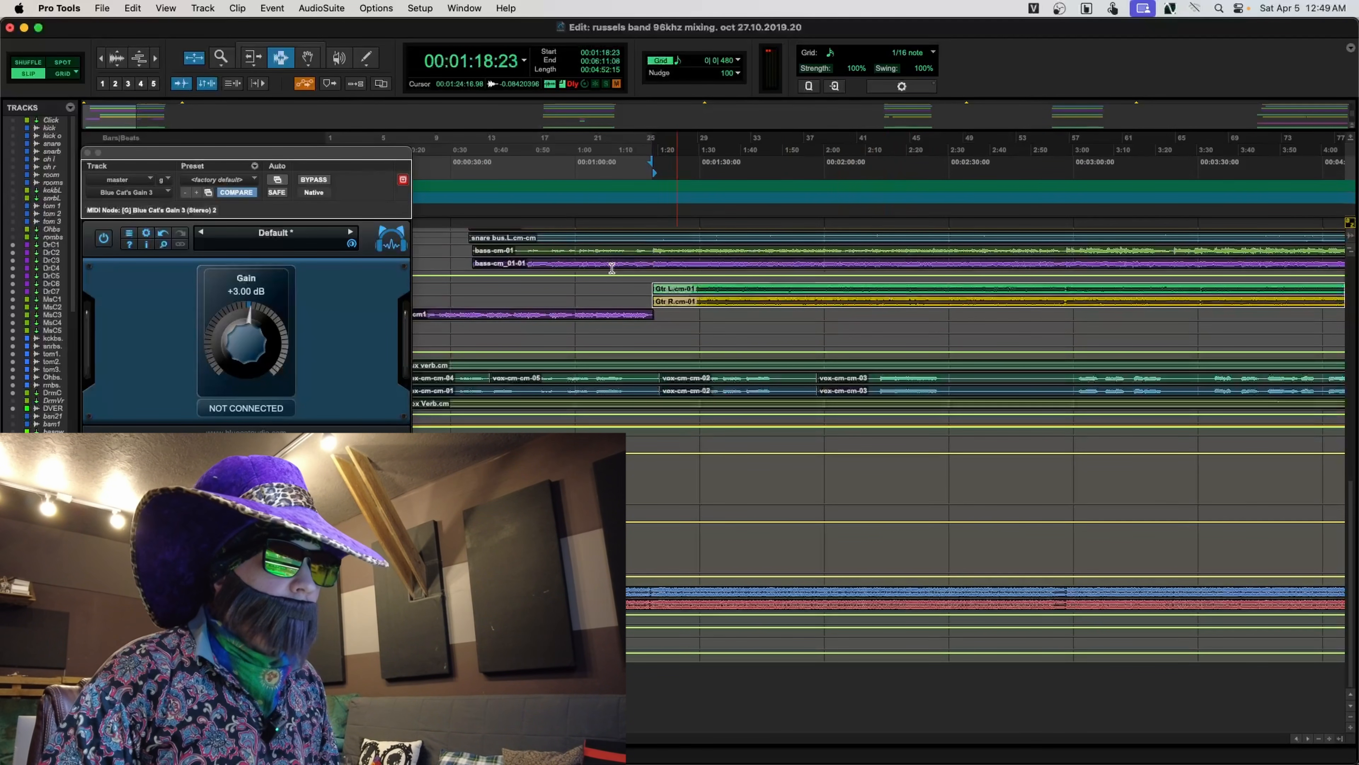
left_click(672, 298)
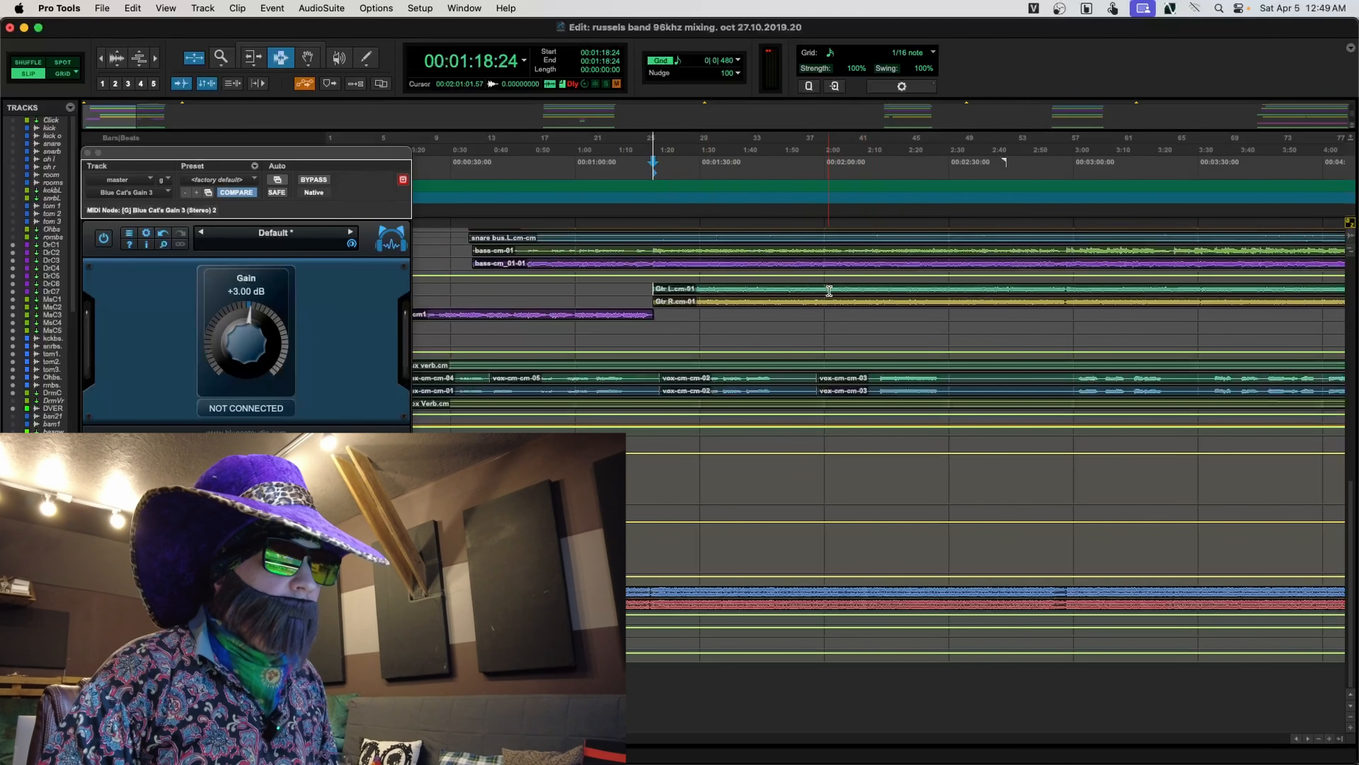
left_click(828, 290, "shift")
left_click(860, 293, "shift")
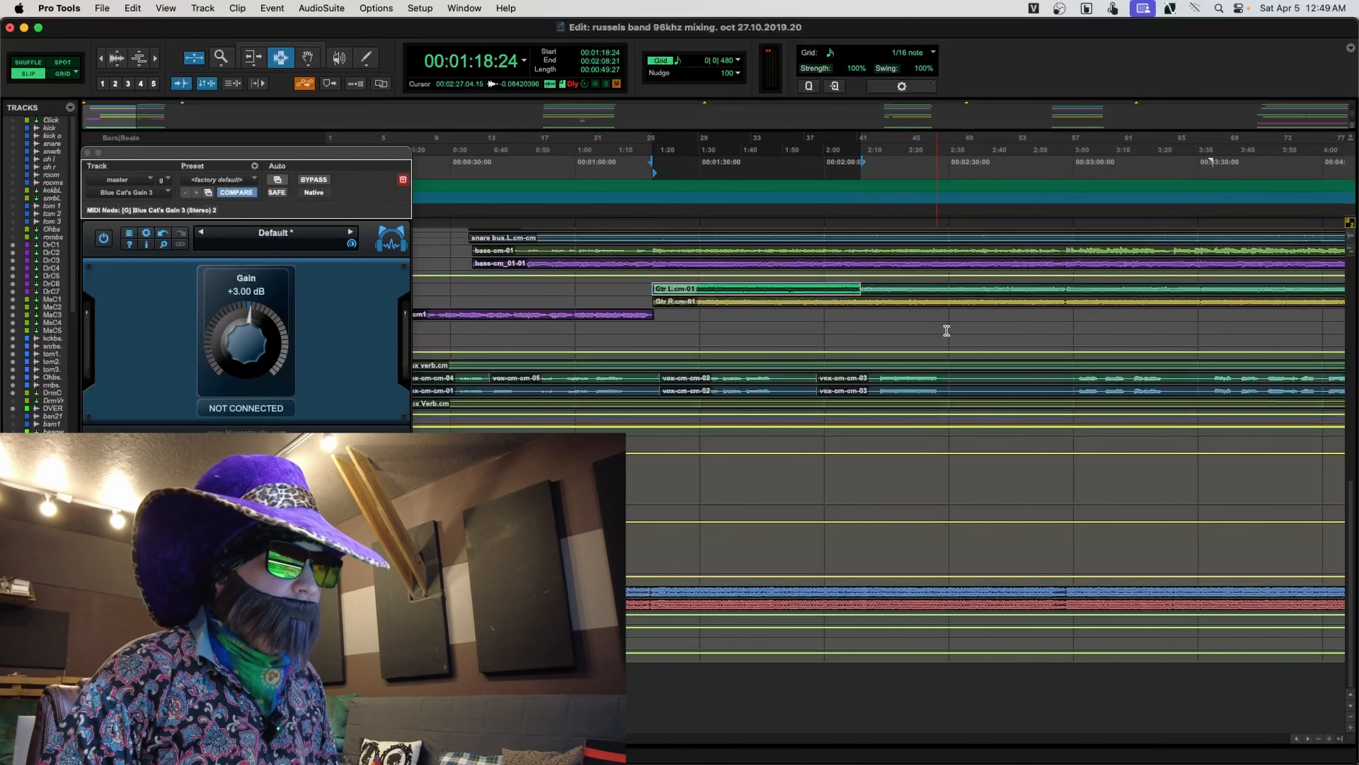
- Play the selected section from the Mix window, alternating between No Console and the master with their mutes
key("super+equal")
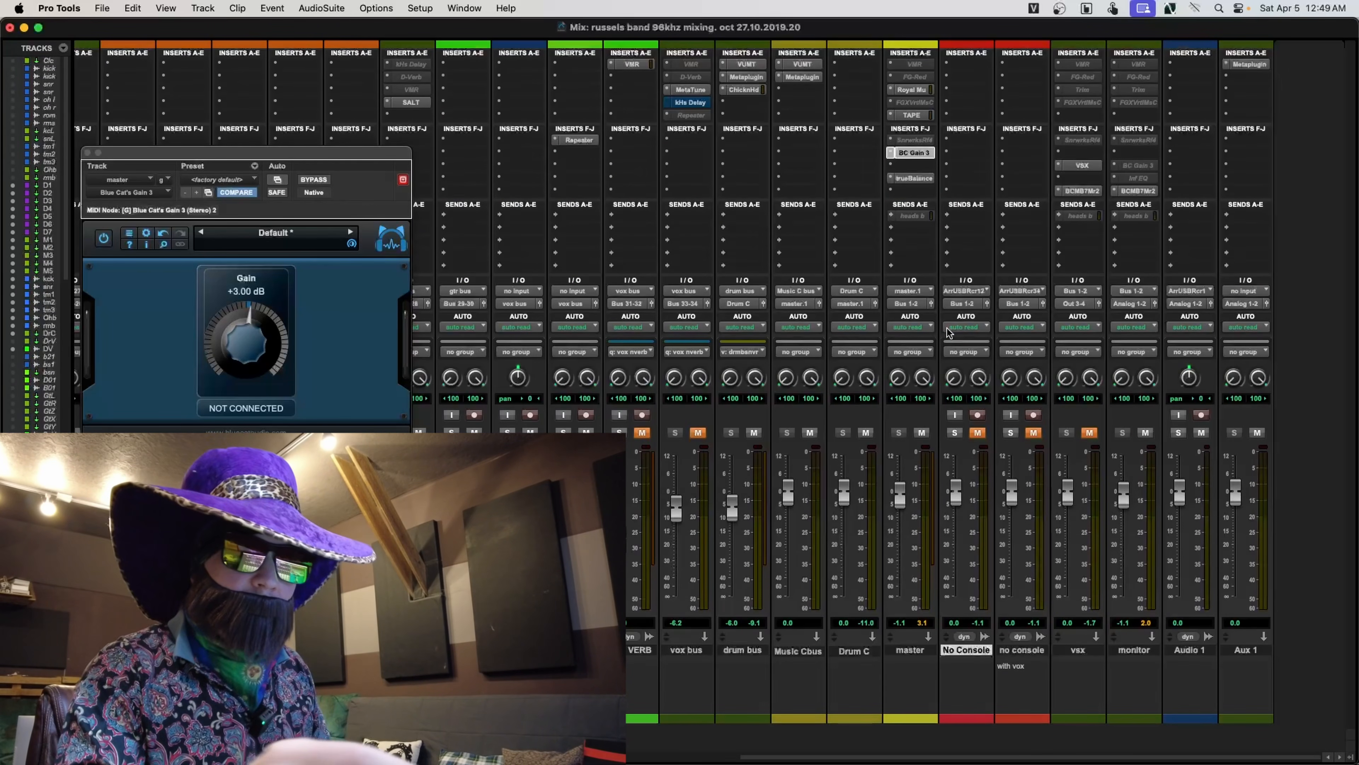
left_click(922, 433)
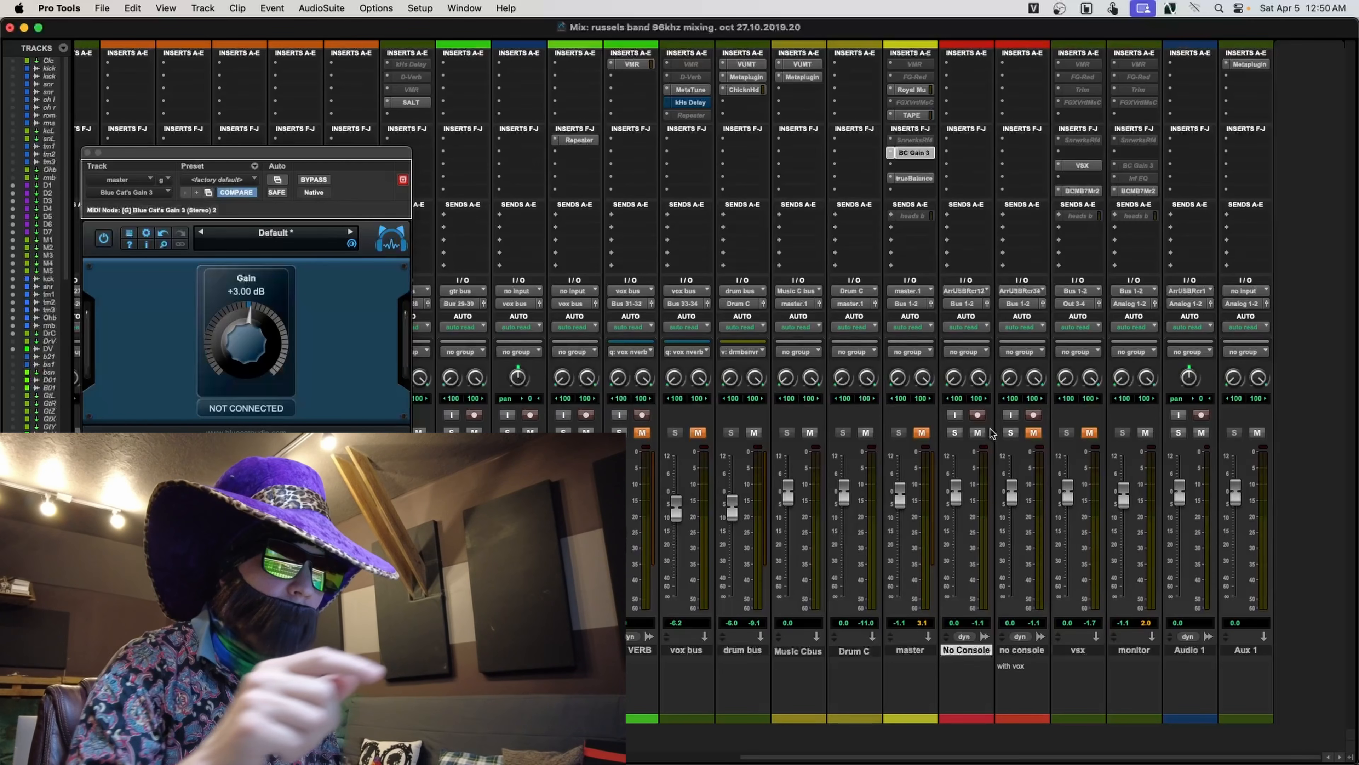
key("space")
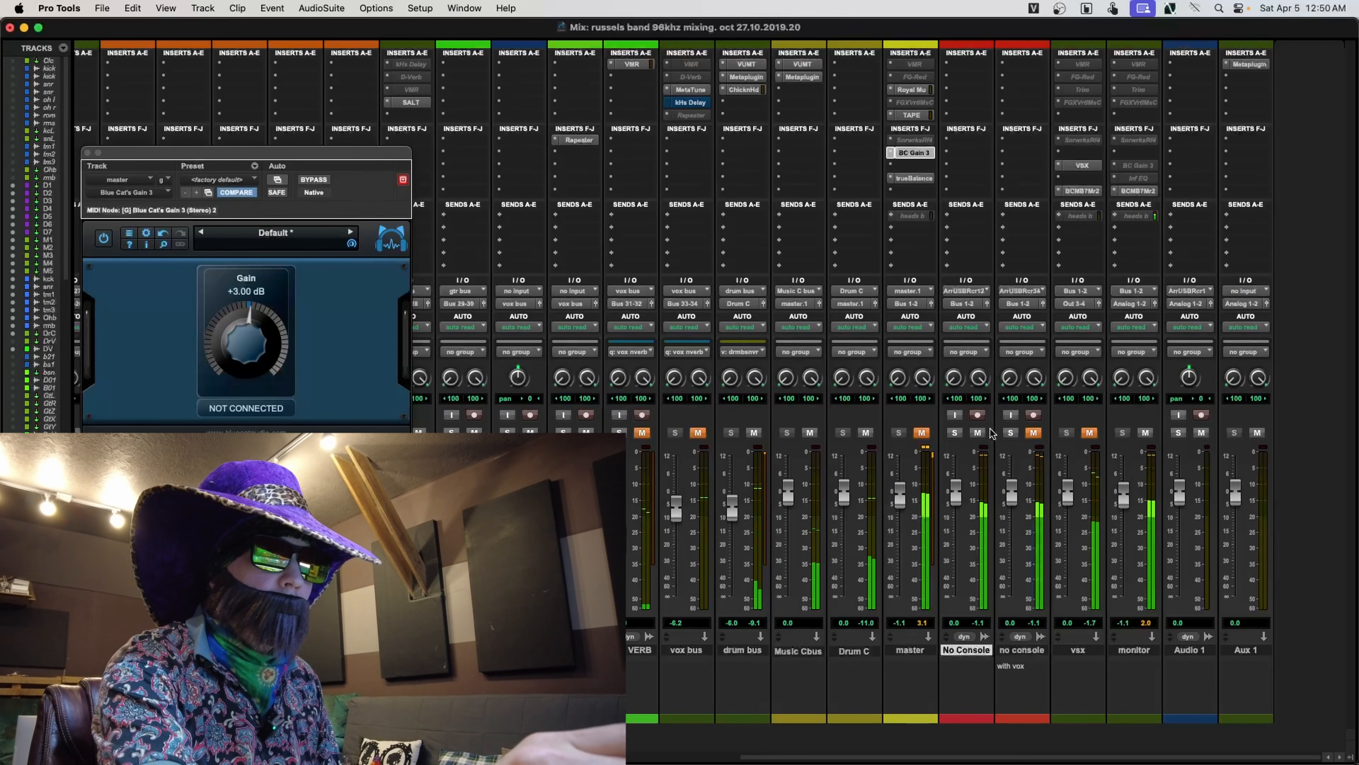
left_click(977, 432)
left_click(921, 432)
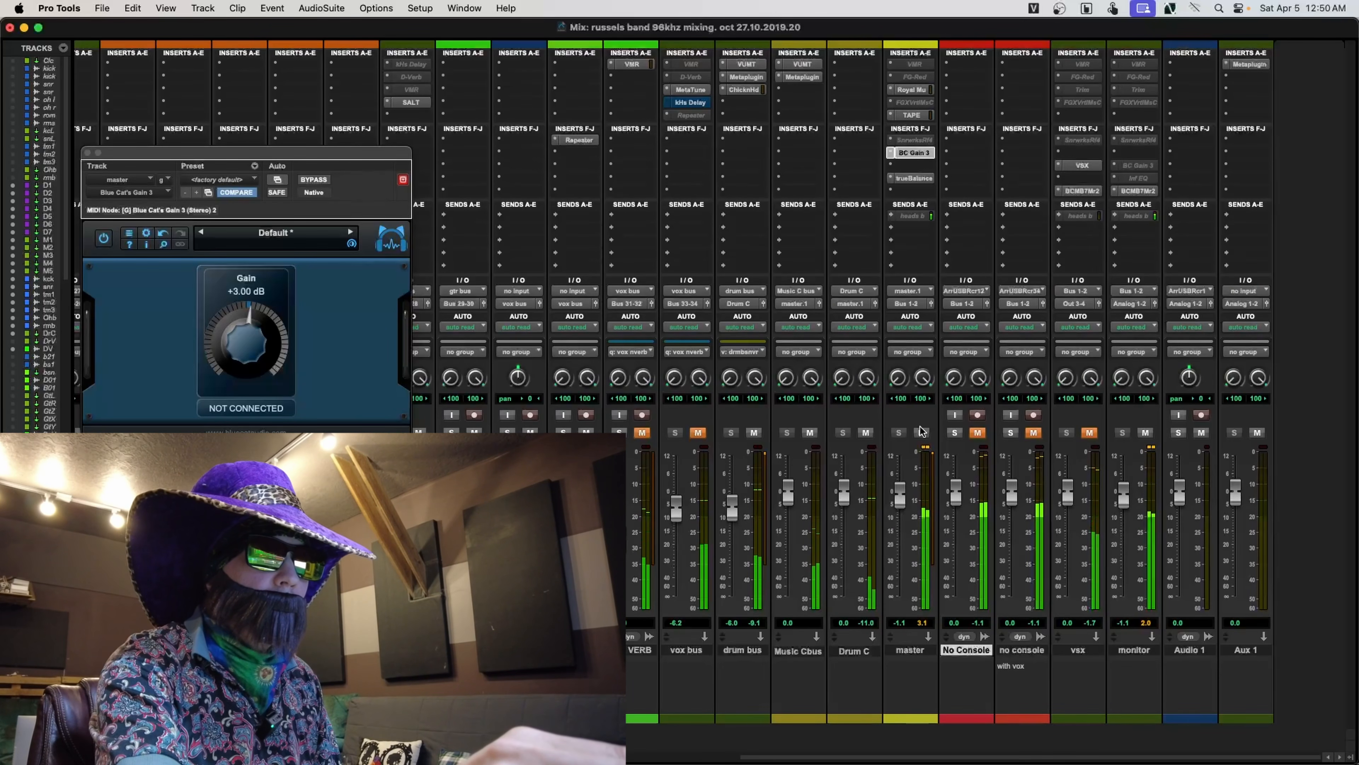
left_click(920, 432)
left_click(977, 433)
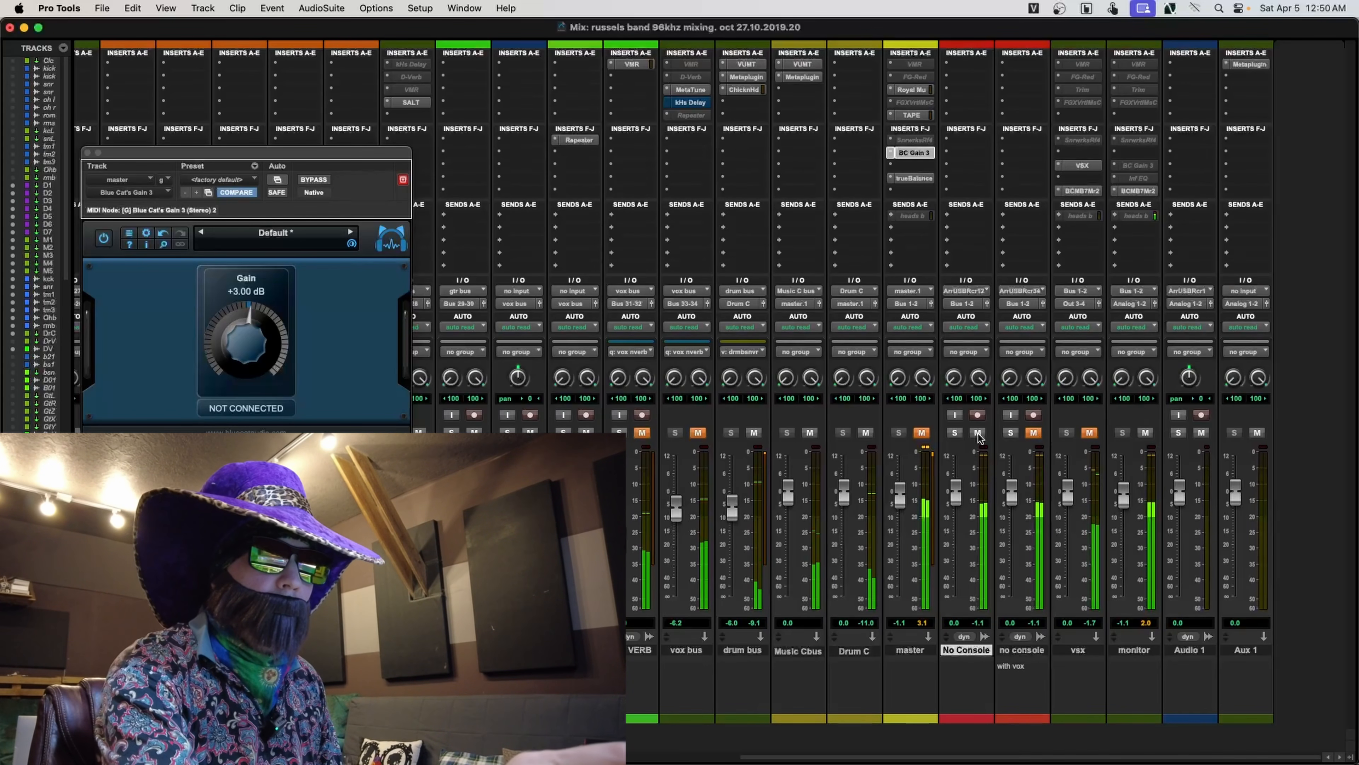
left_click(977, 433)
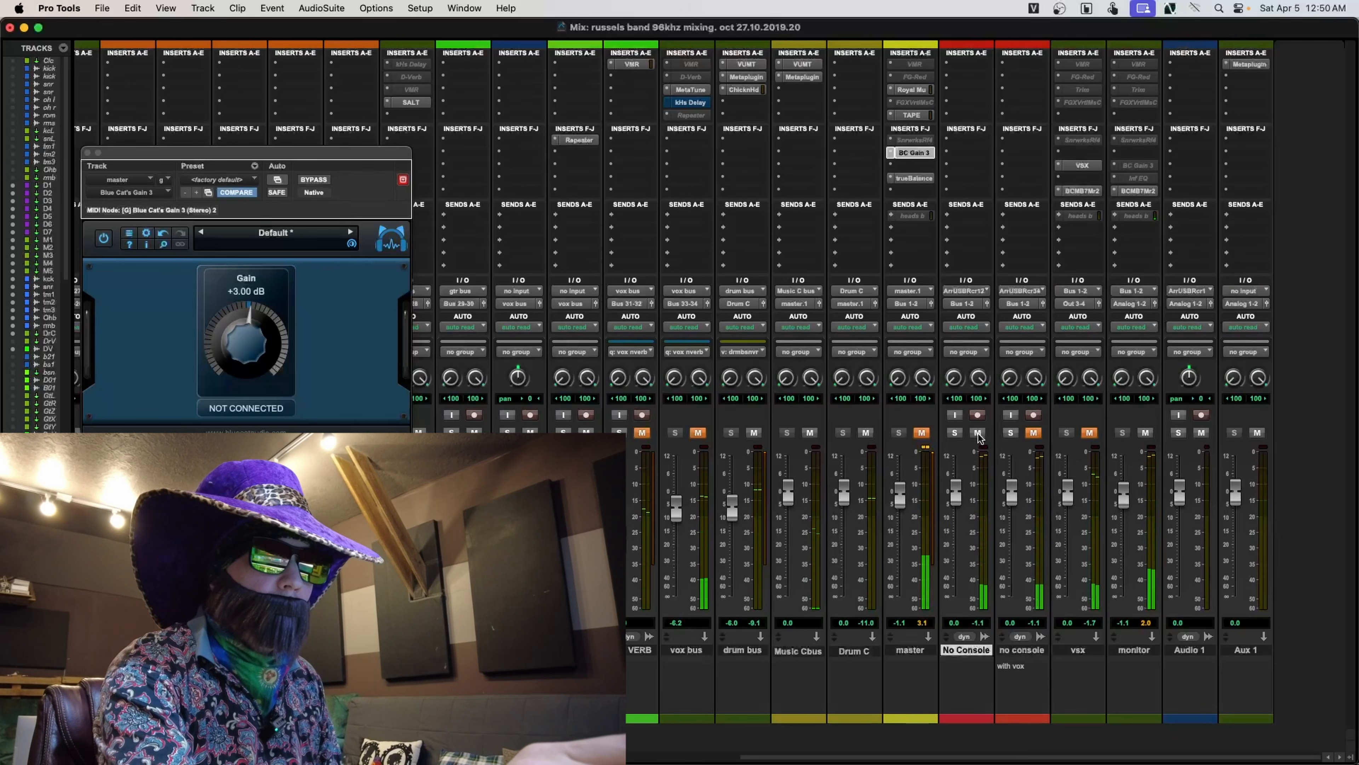
left_click(921, 433)
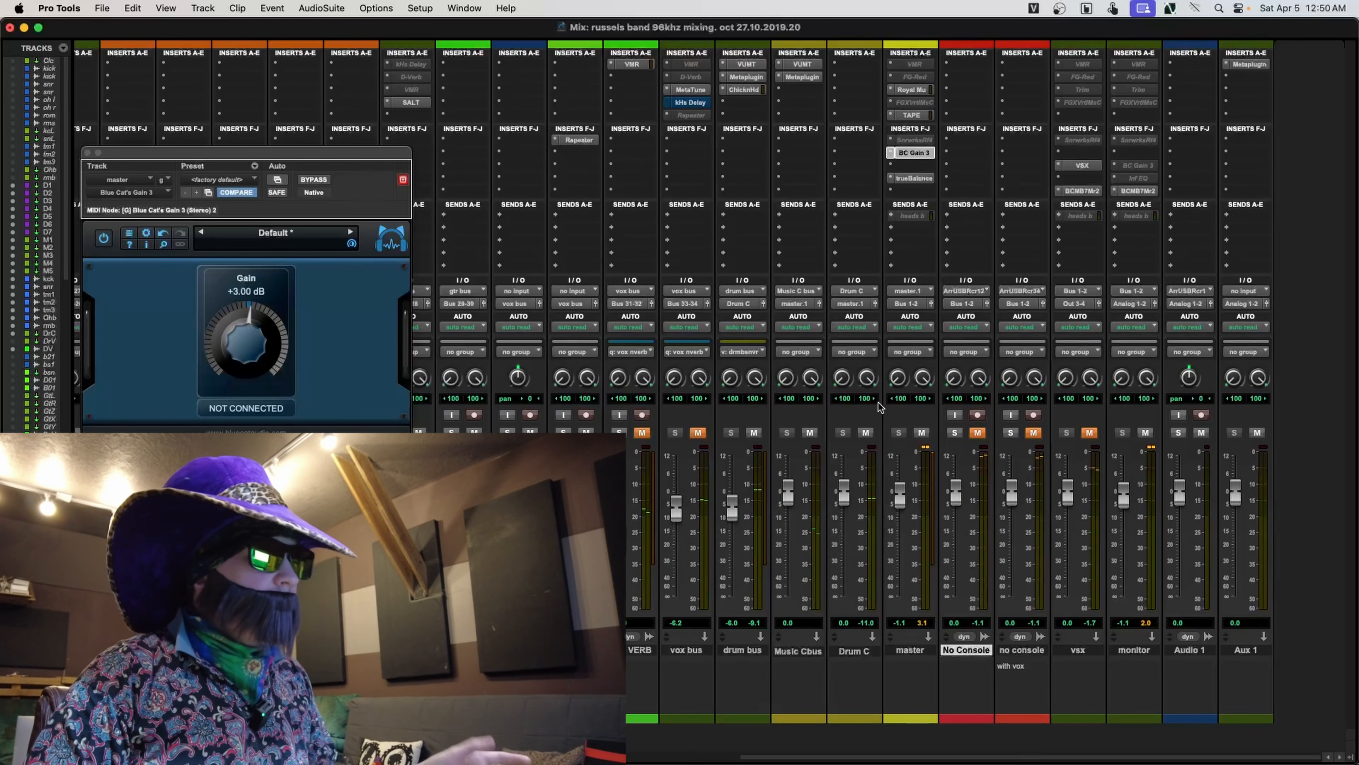
- Open the VUMT meters of the drum bus and Music C bus and stack the Music C bus meter below the other
left_click(744, 65)
left_click(801, 64)
left_click_drag(483, 33, 493, 351)
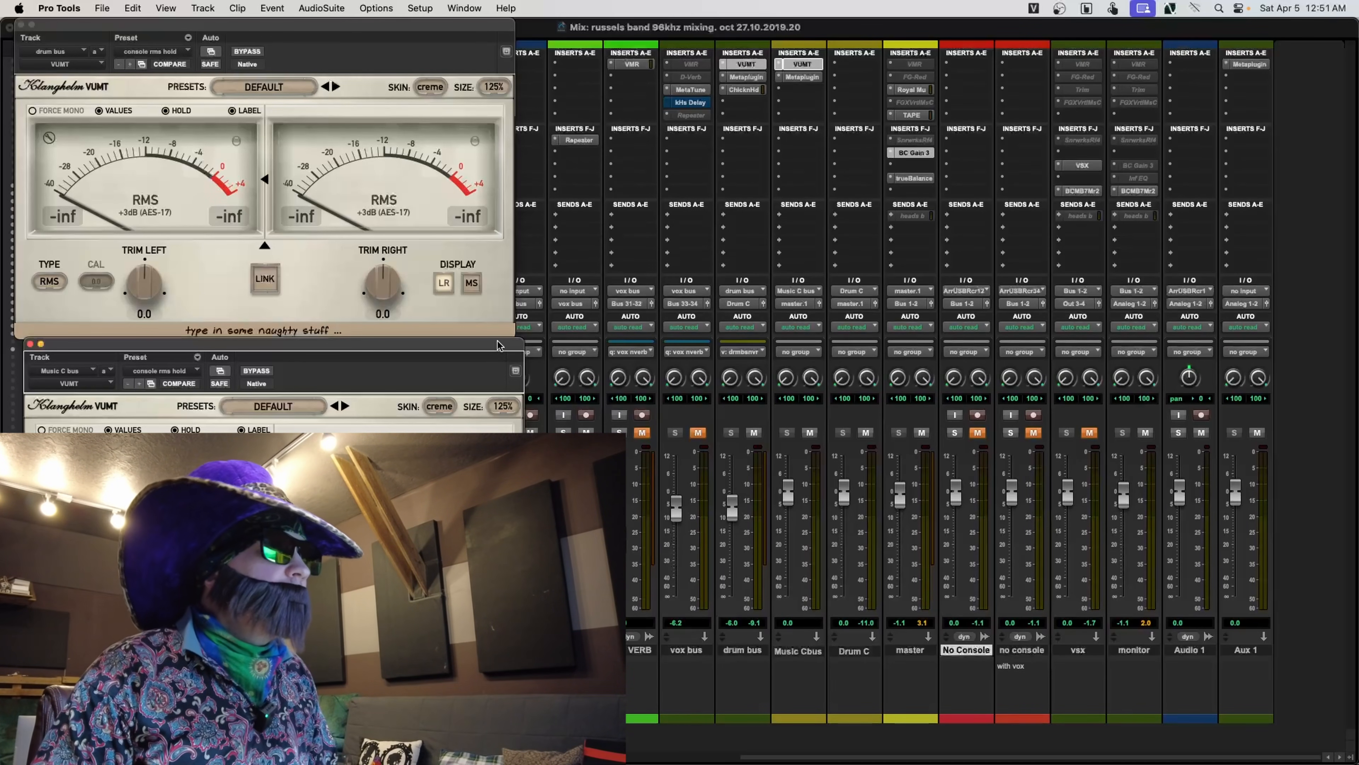
left_click_drag(498, 348, 488, 349)
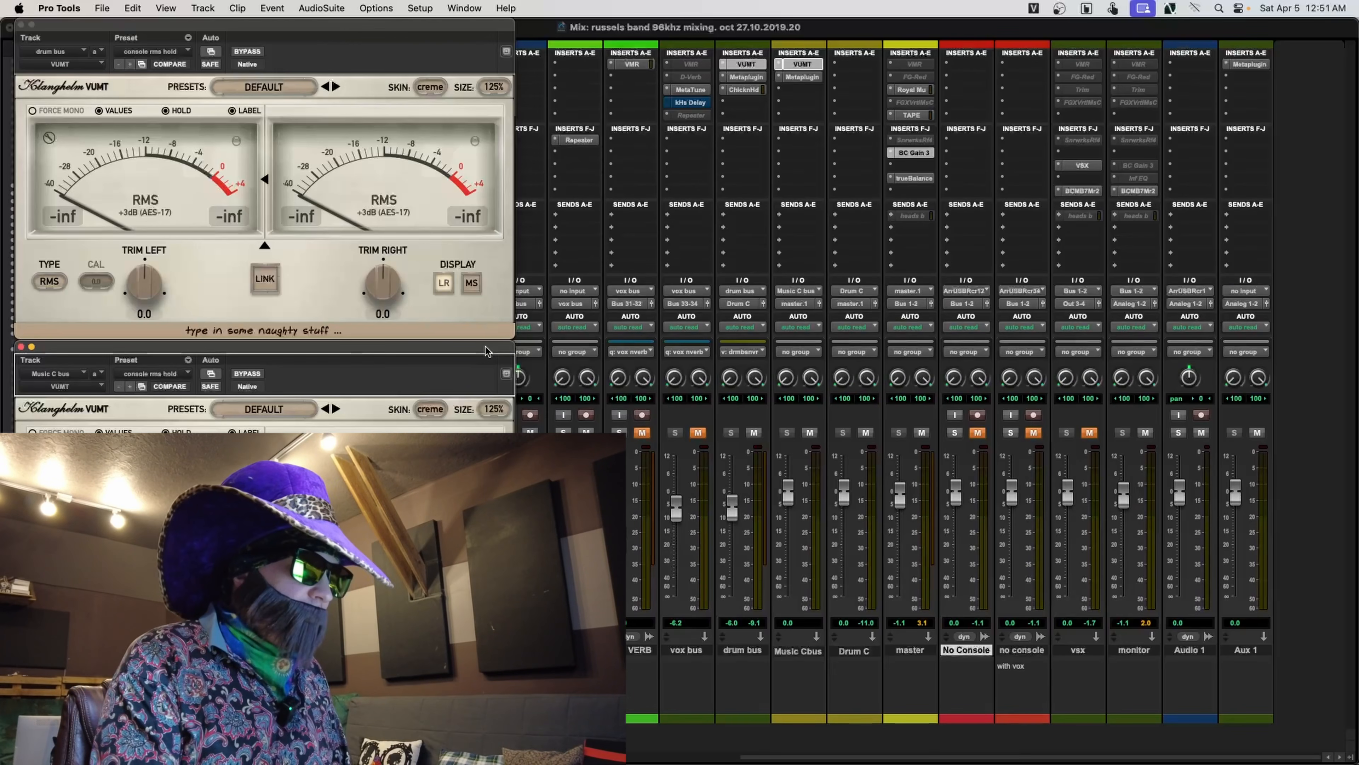
- Place the playback position at the start of the Gtr Z.cm3-01 clip, 00:05:09:18, and play from there in the Mix window
key("super+equal")
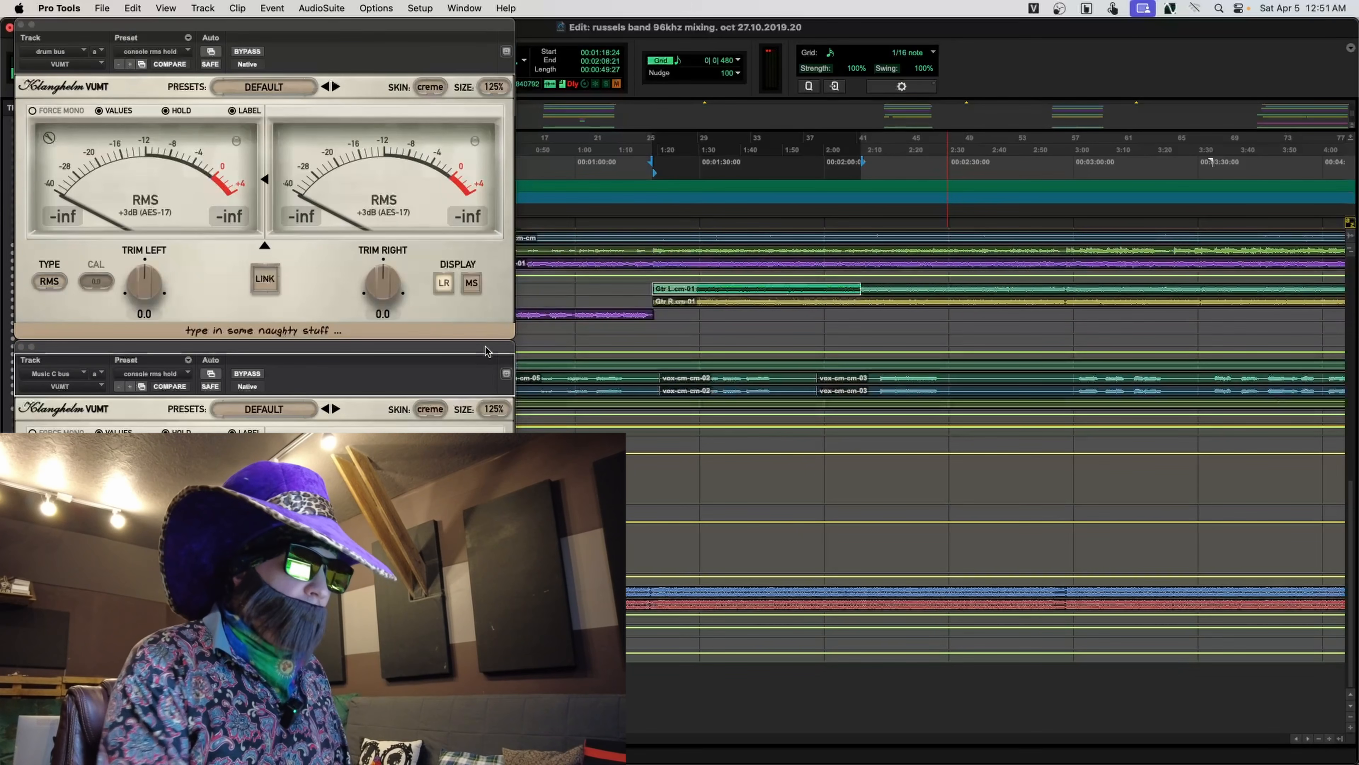
key("super+bracketleft")
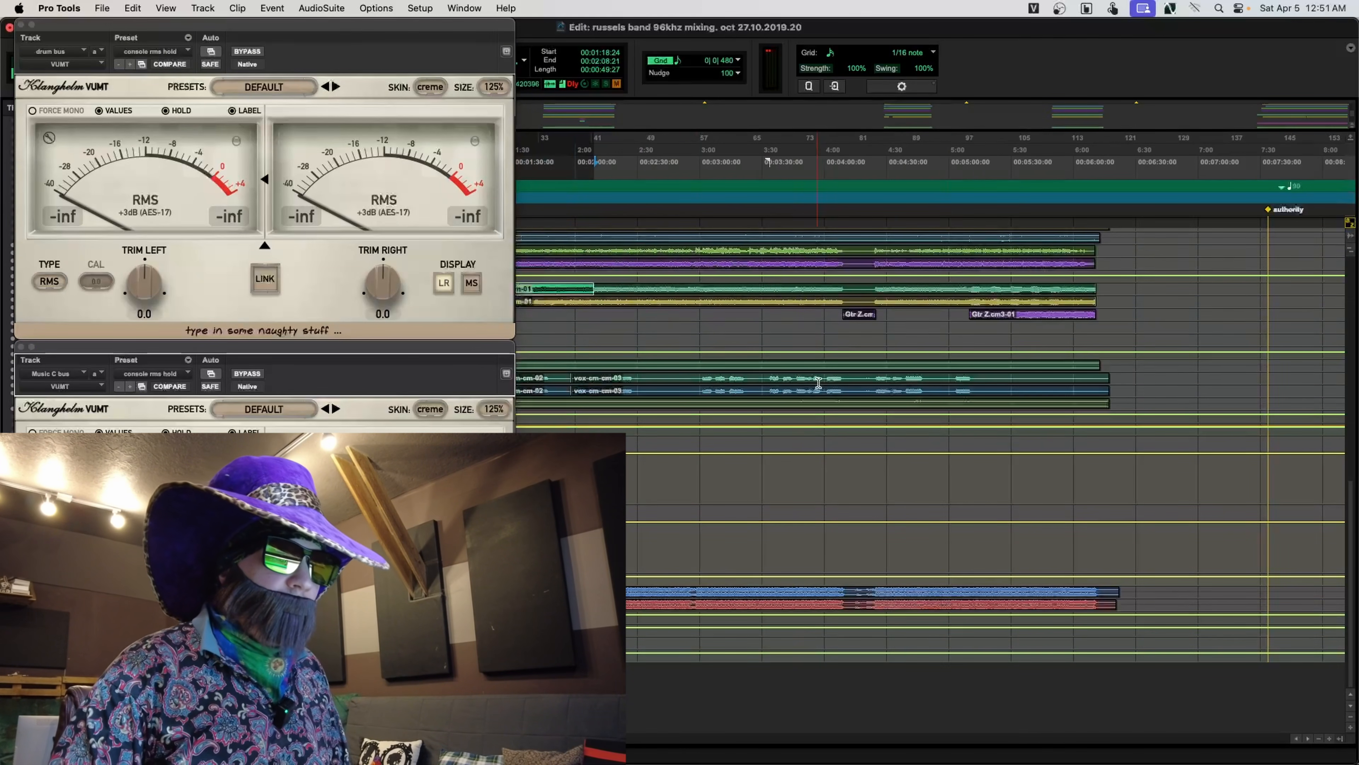
scroll(888, 312, "right", 5)
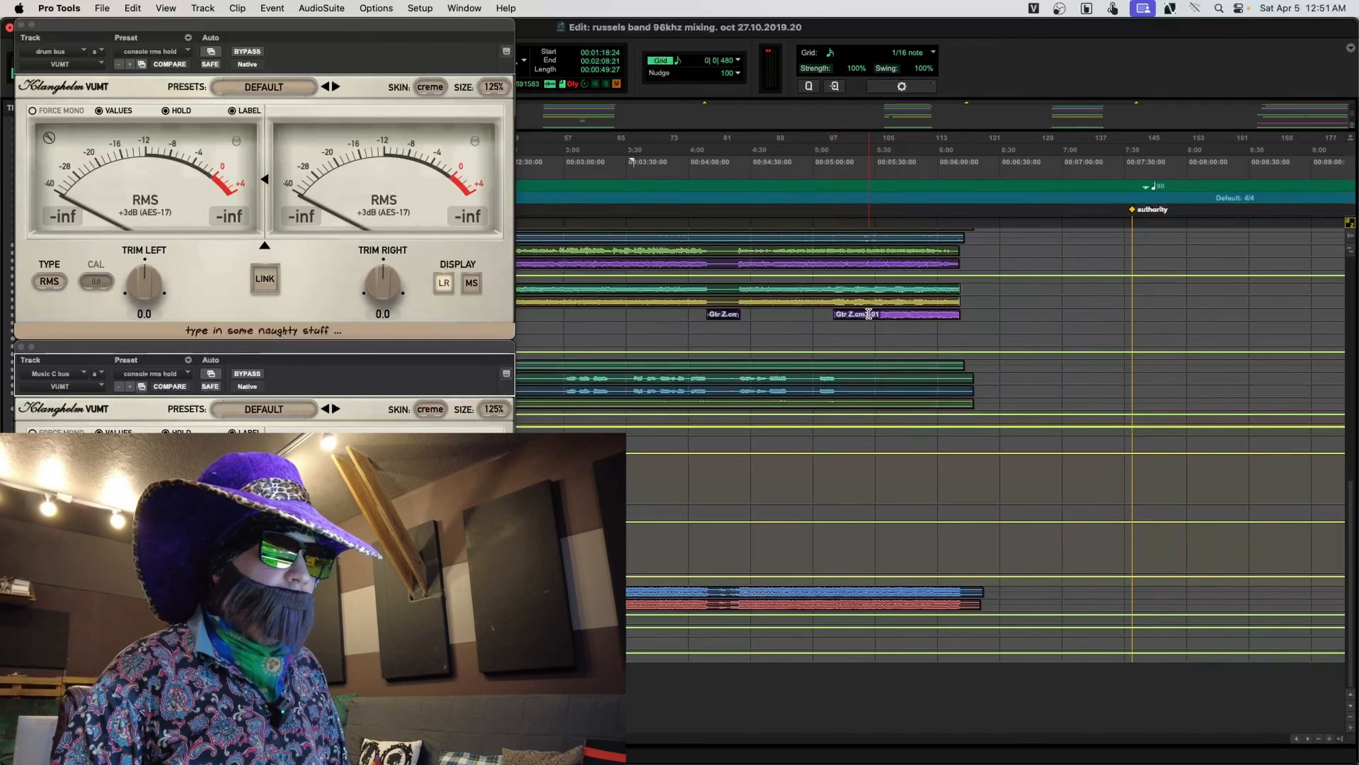
left_click(832, 316)
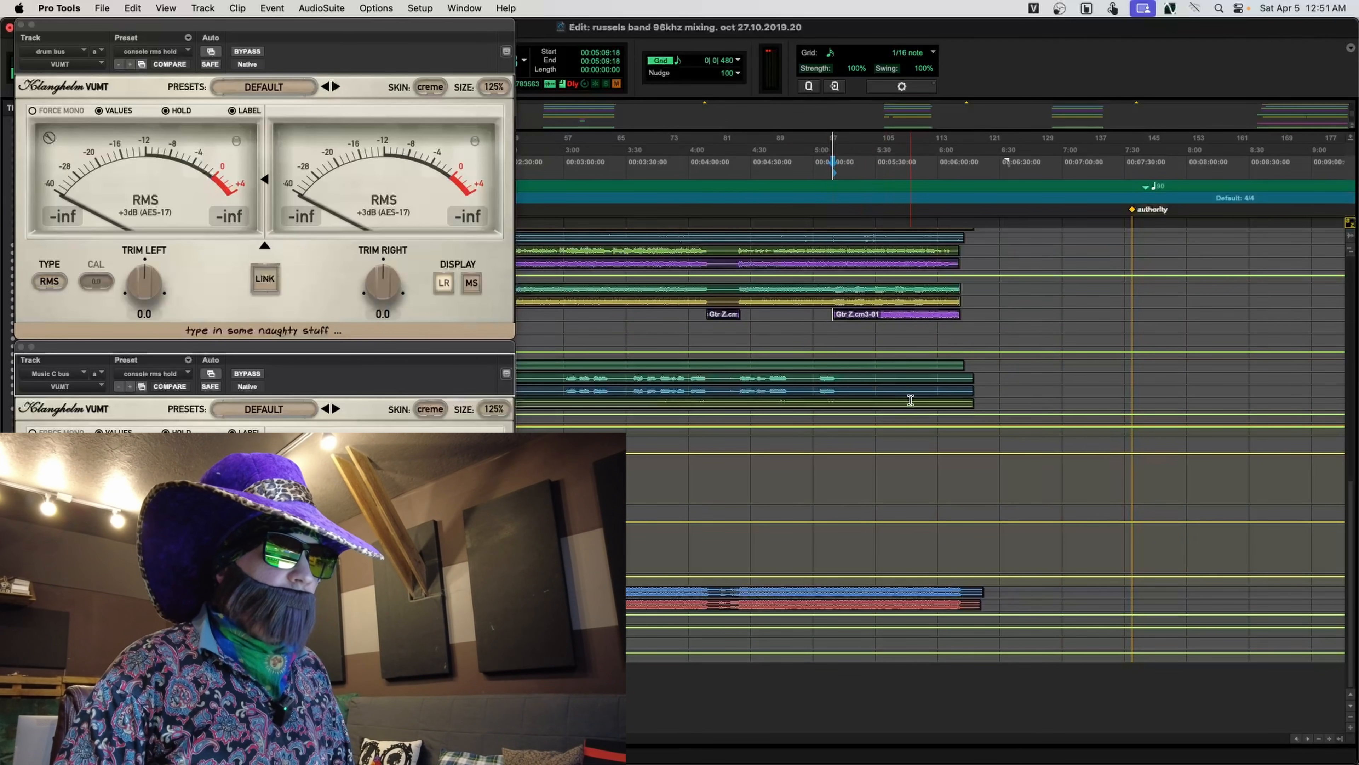
key("space")
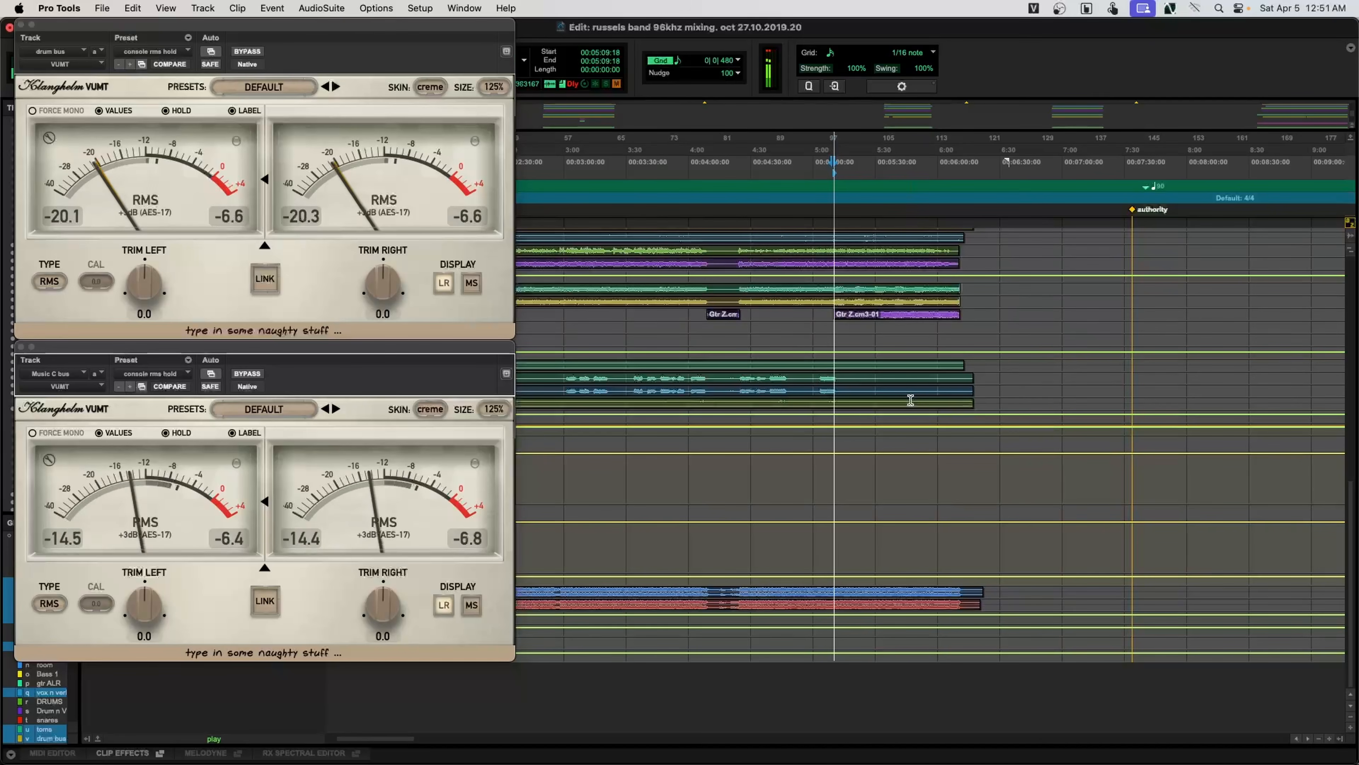
key("super+equal")
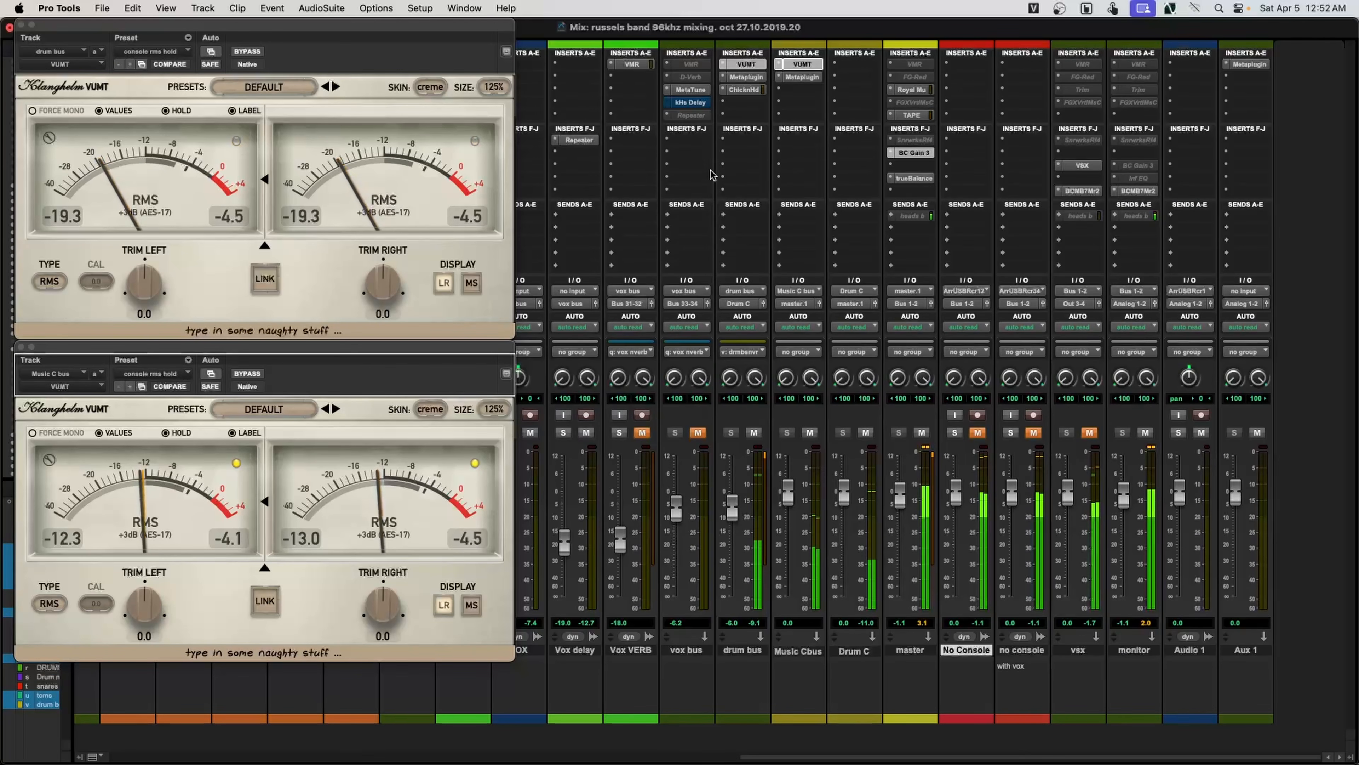
- Shift the master's Gain 3 window clear of the meters and stack the Music C bus VUMT meter below the drum bus meter
left_click(810, 65)
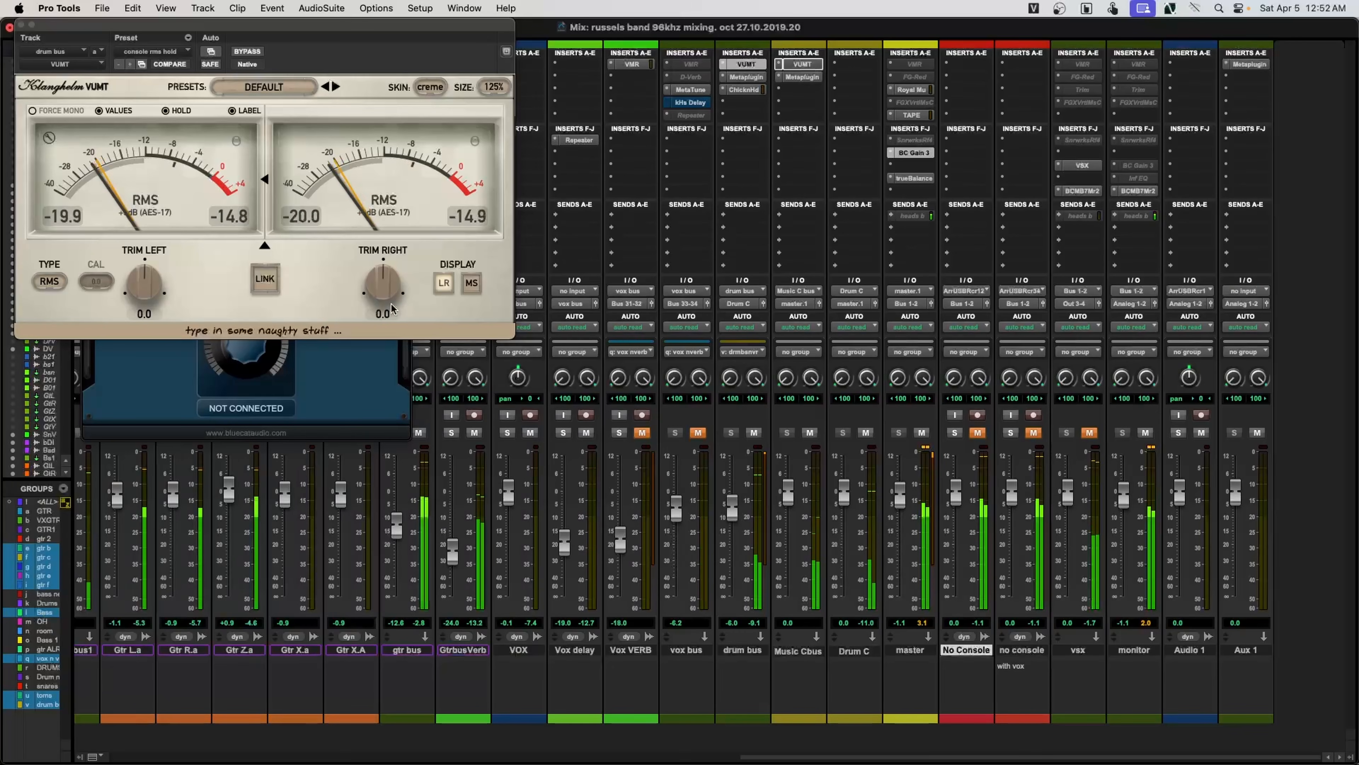
left_click(330, 379)
left_click_drag(366, 160, 1123, 284)
left_click(811, 65)
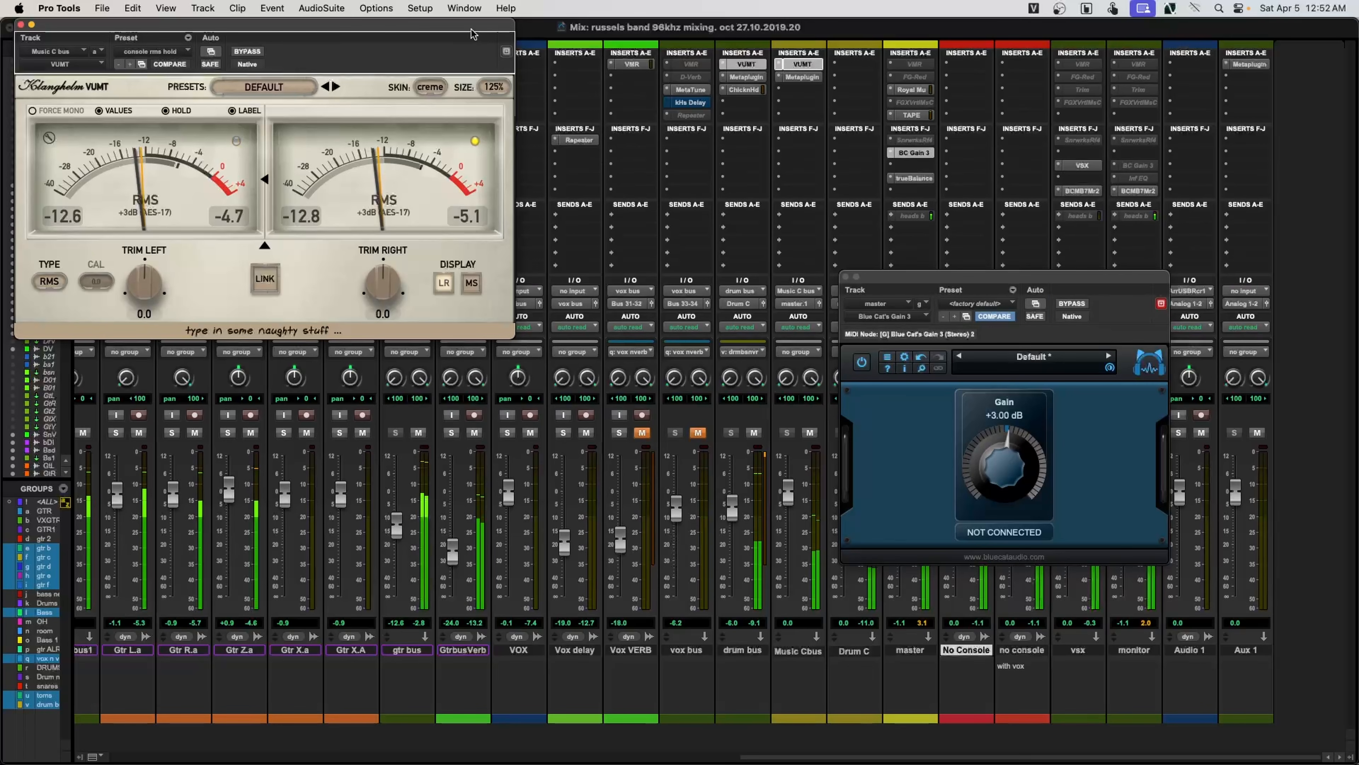
left_click_drag(469, 27, 472, 382)
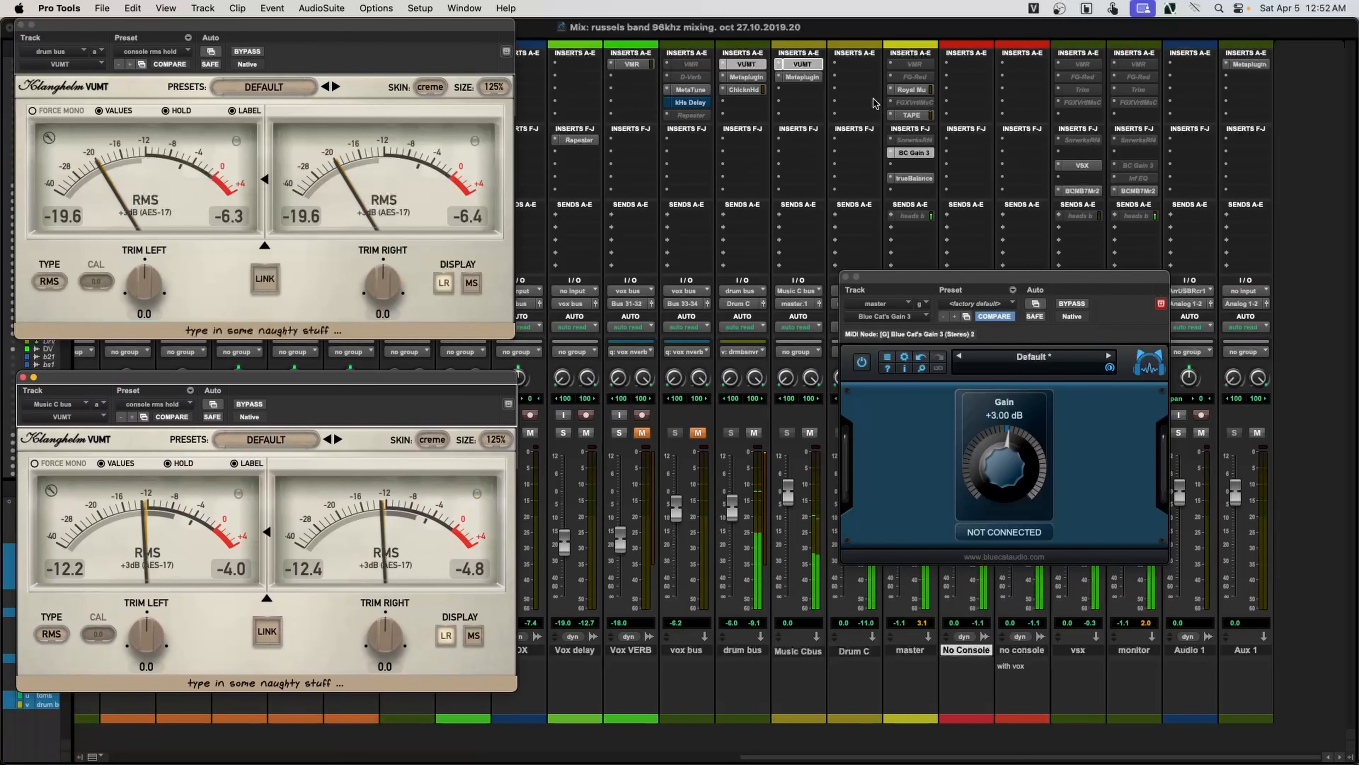
- Open the Blue Cat's Gain 3 inside the drum bus Metaplugin, close the Metaplugin window, and move the gain window clear of the meters
left_click(747, 77)
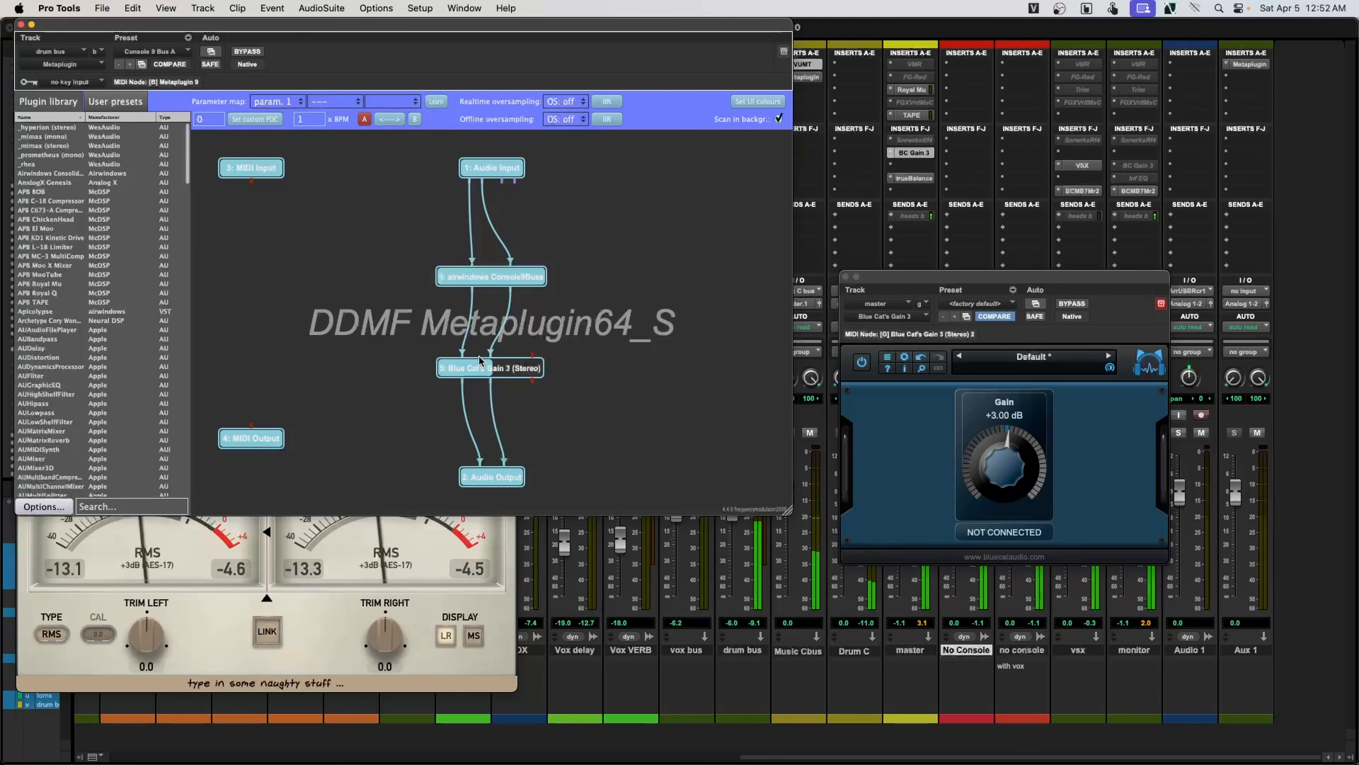
mouse_move(517, 365)
left_mouse_down()
mouse_move(547, 367)
mouse_move(522, 363)
left_mouse_up()
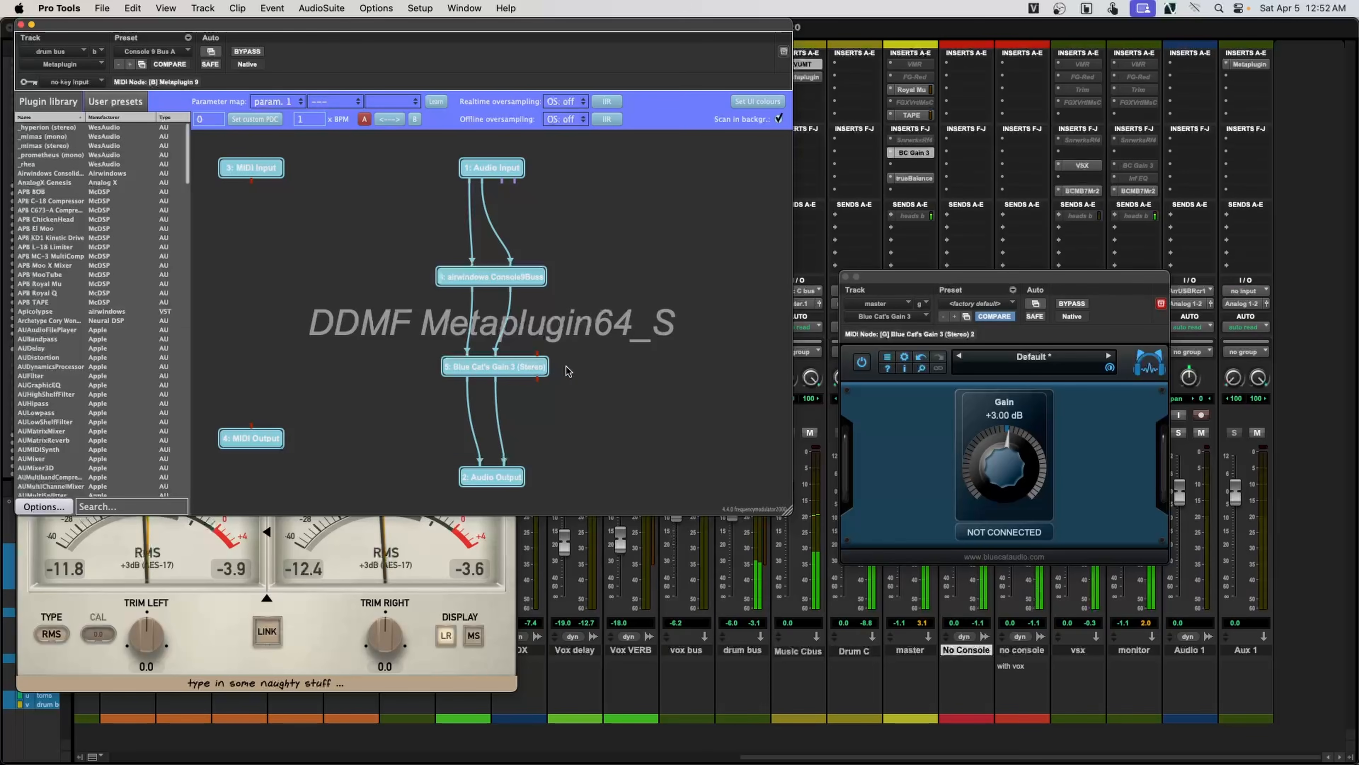
double_click(542, 368)
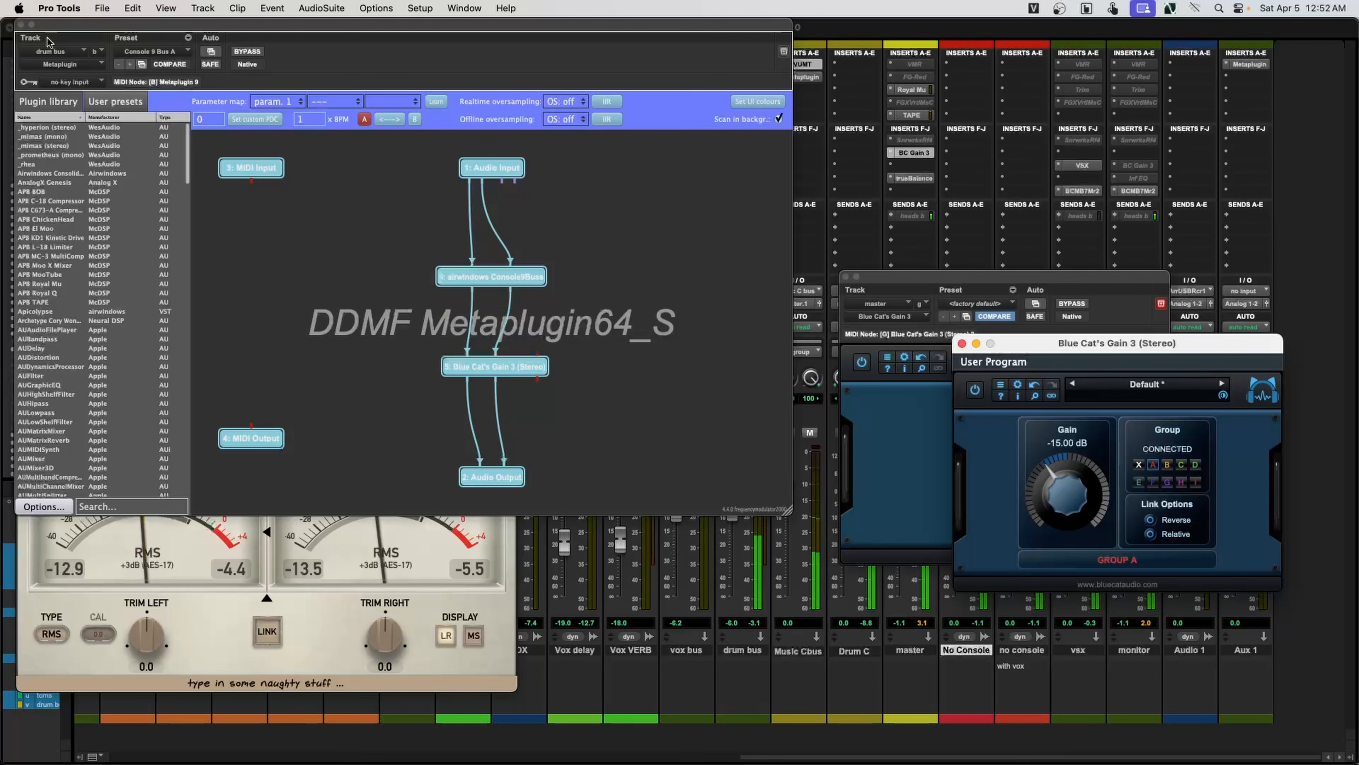
left_click(21, 24)
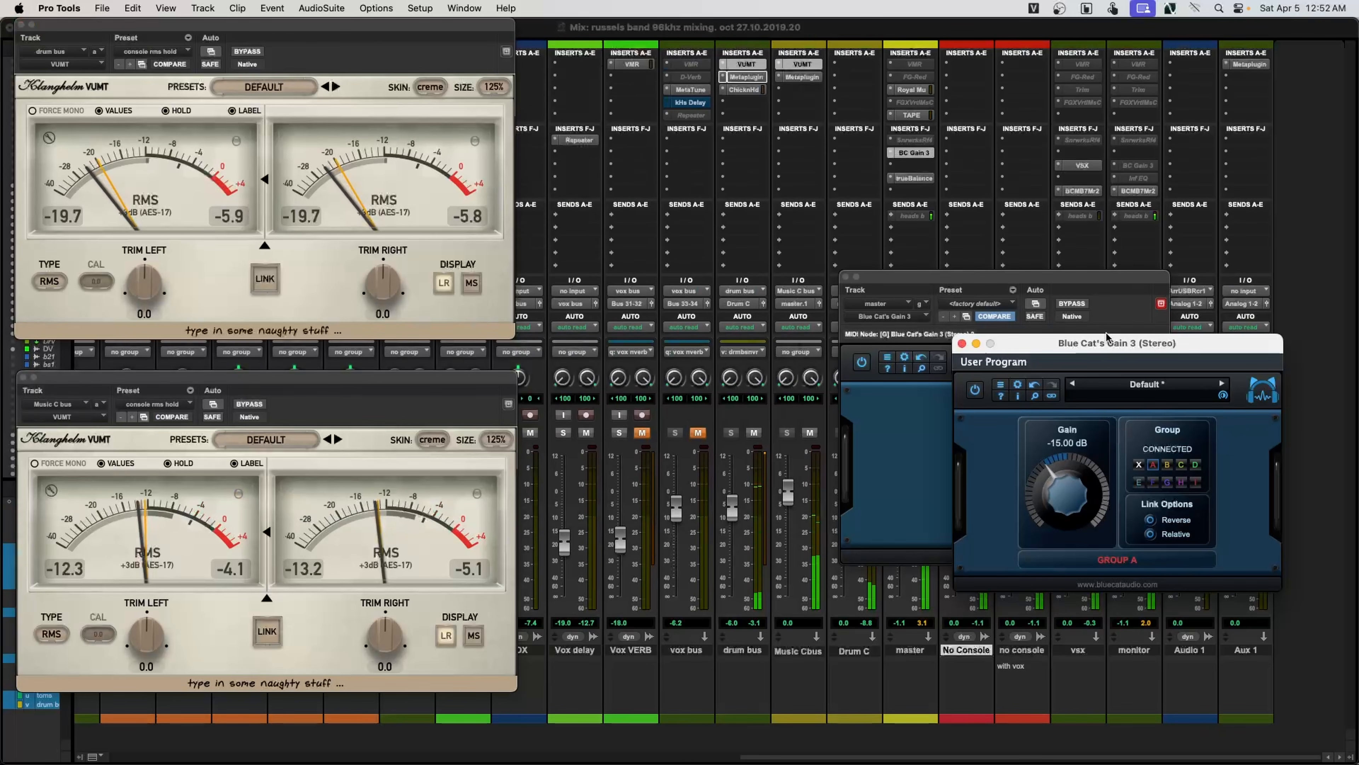
left_click_drag(1104, 347, 1066, 62)
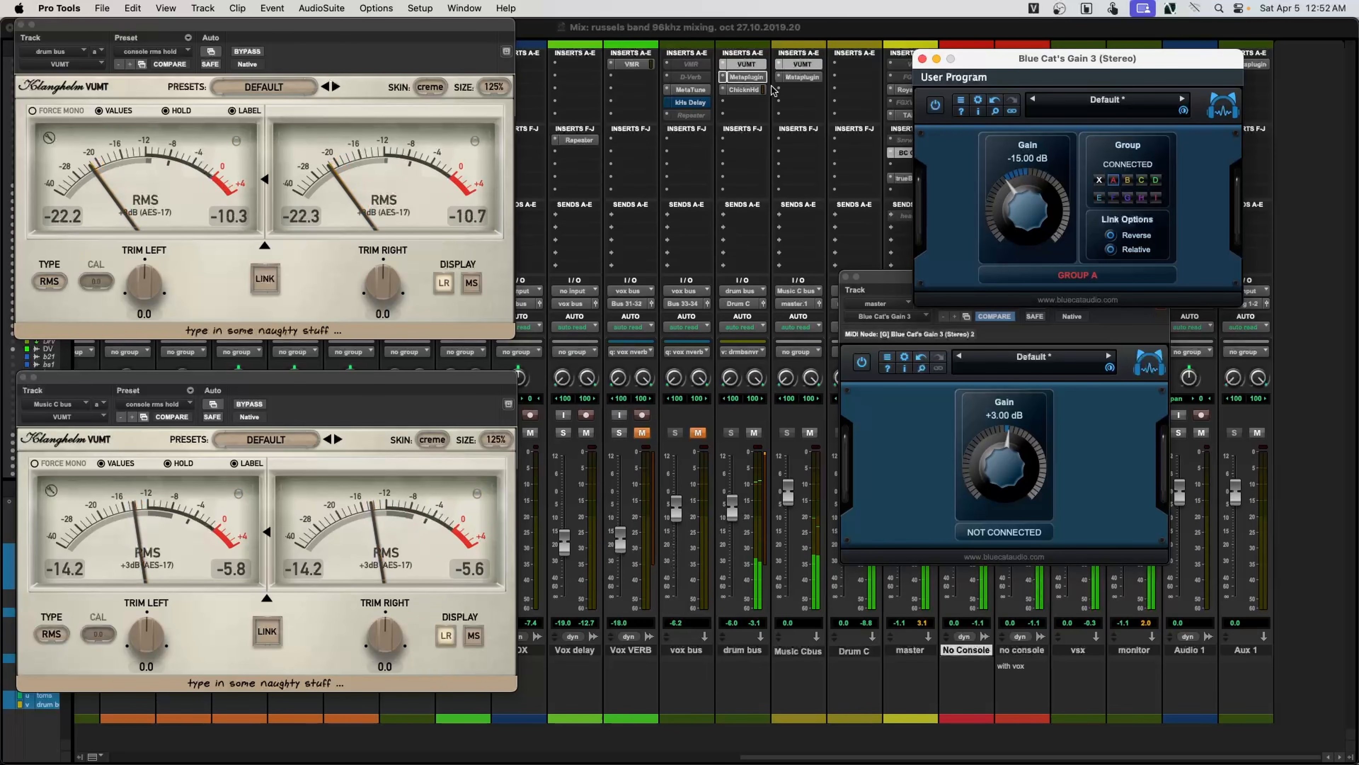
left_click(836, 33)
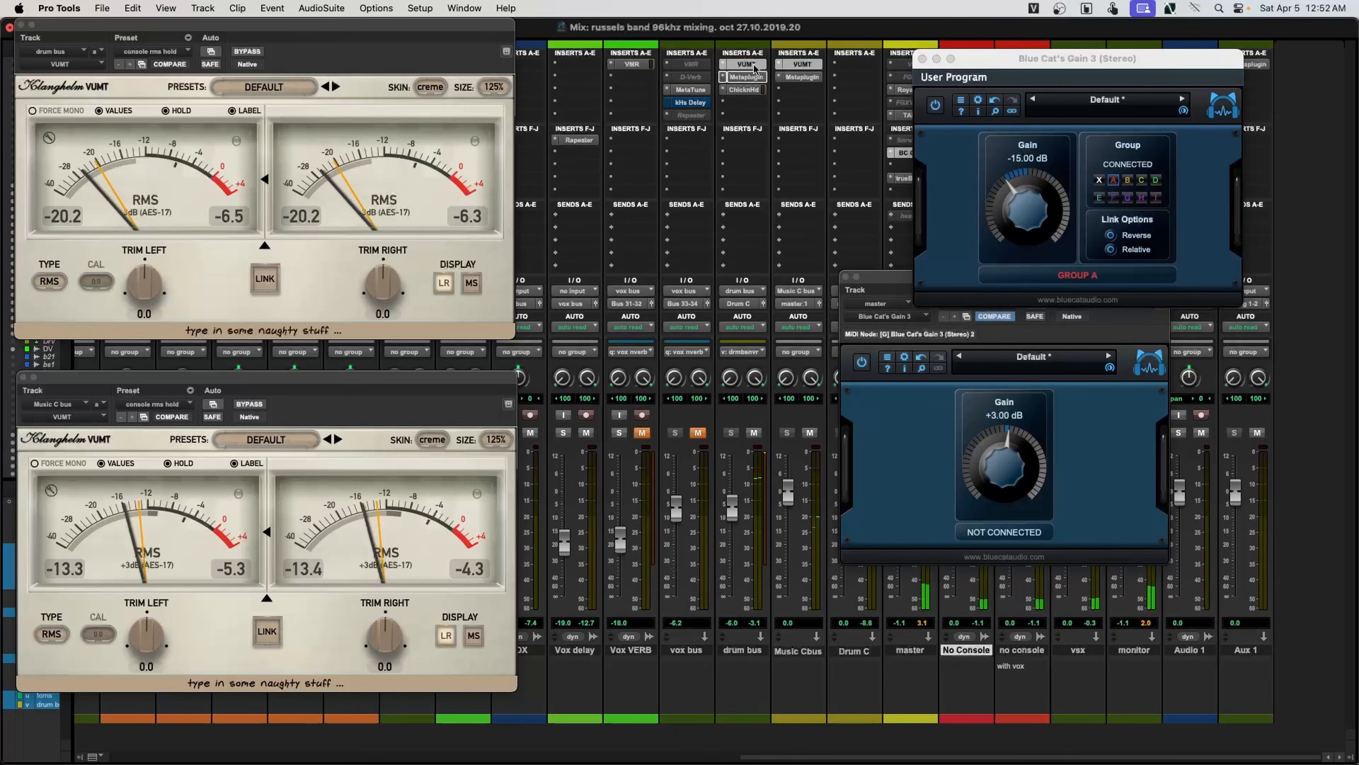
left_click(750, 77)
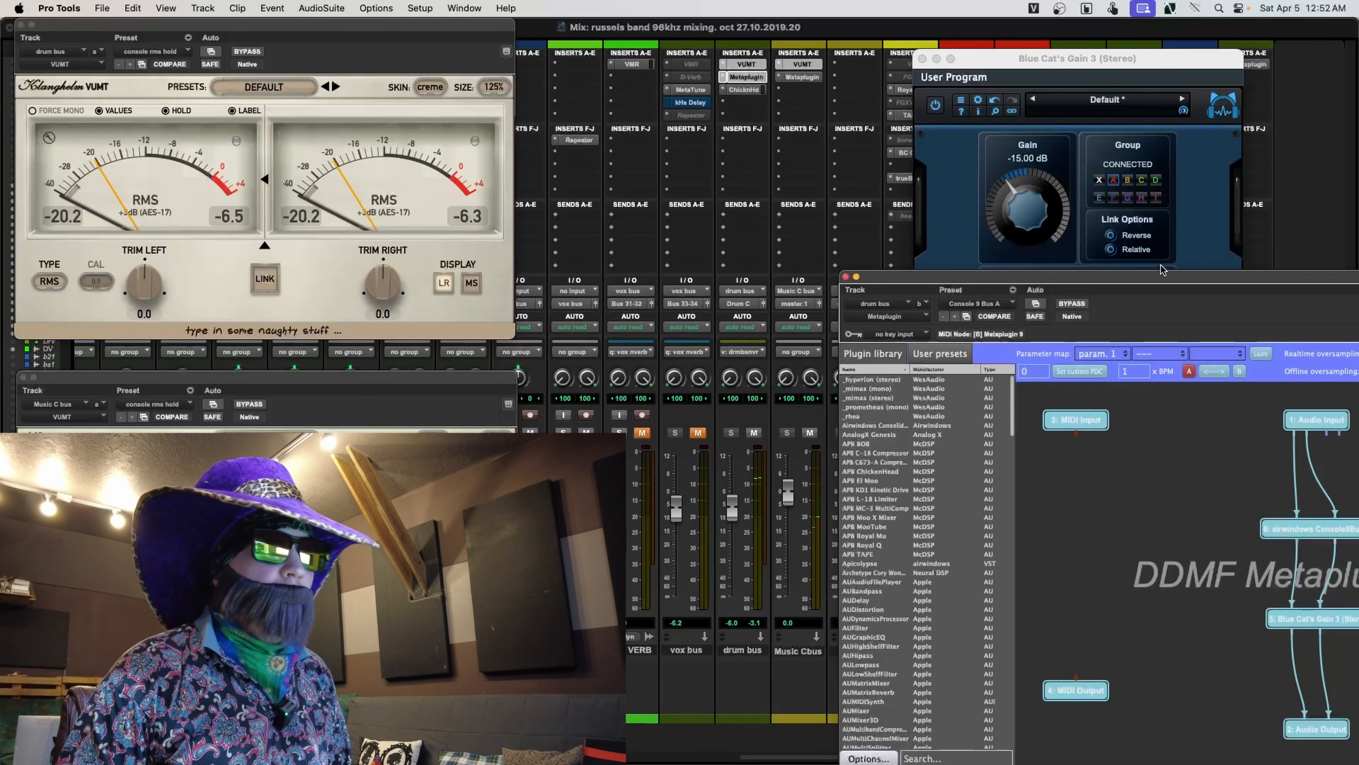
left_click_drag(898, 277, 218, 126)
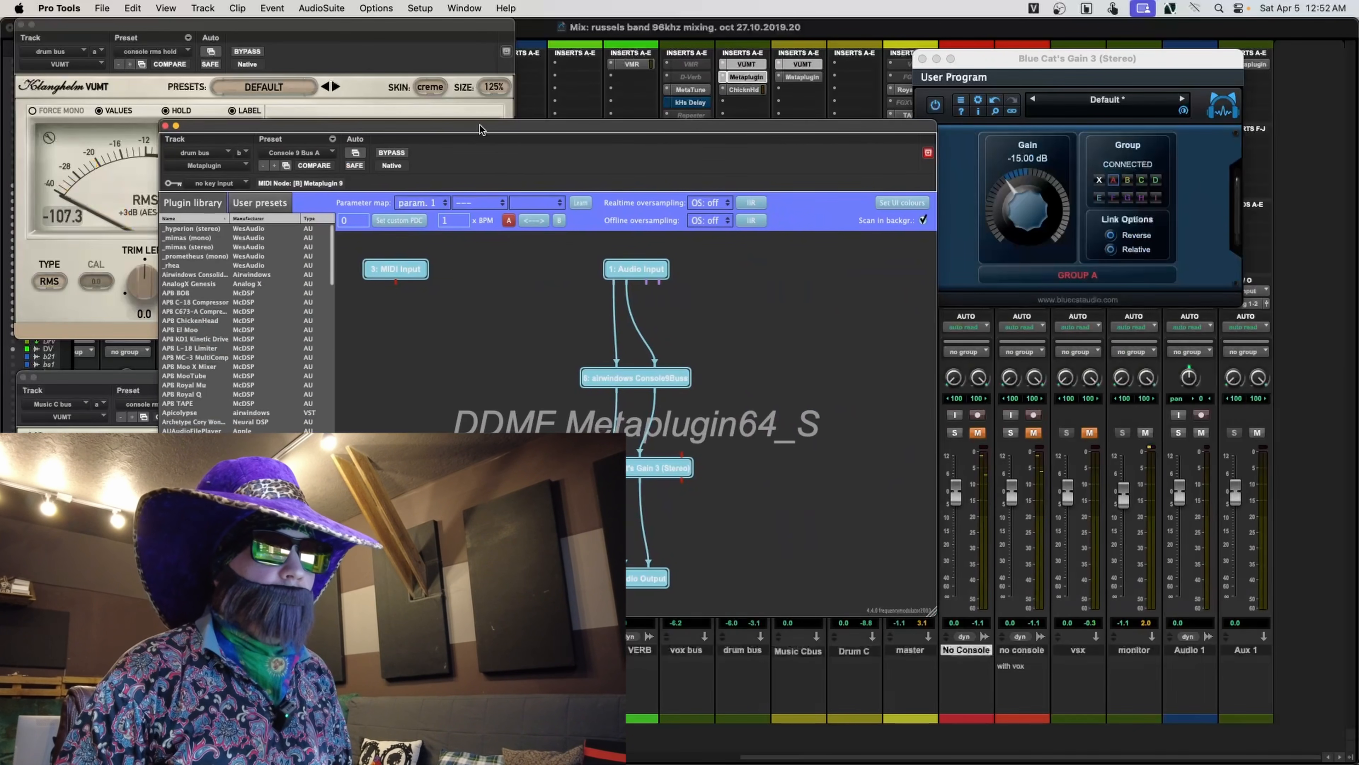
left_click(166, 126)
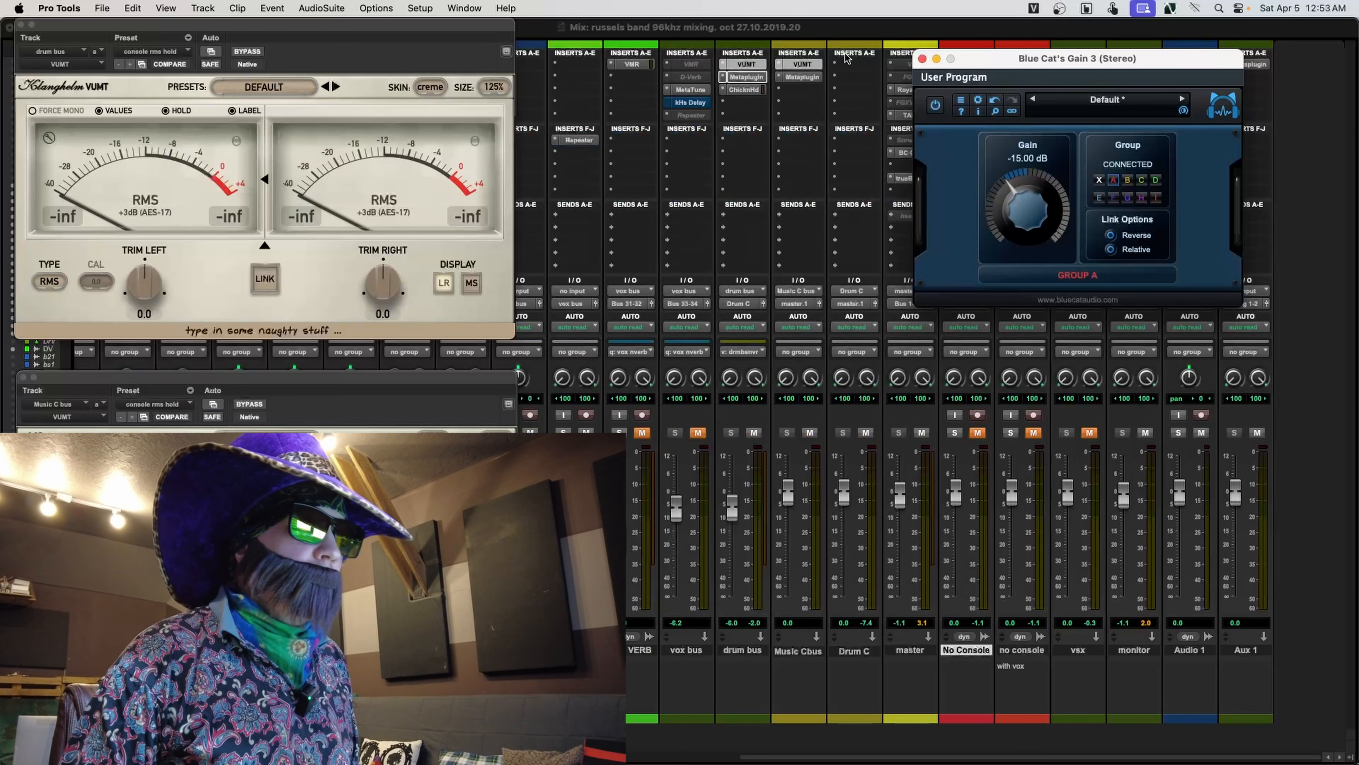
- Open the Gain 3 inside the Music C bus Metaplugin and arrange its window below the drum bus gain window
left_click(812, 78)
double_click(508, 373)
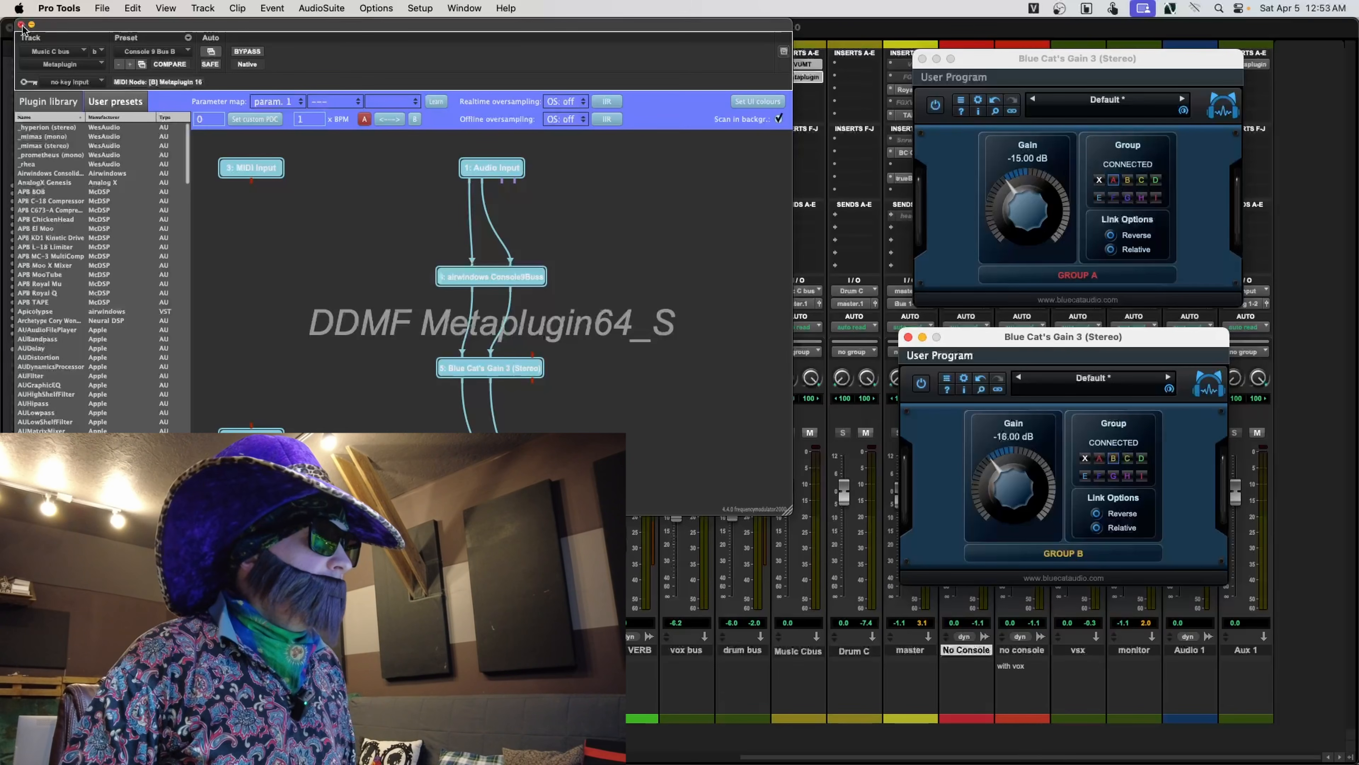
left_click(21, 25)
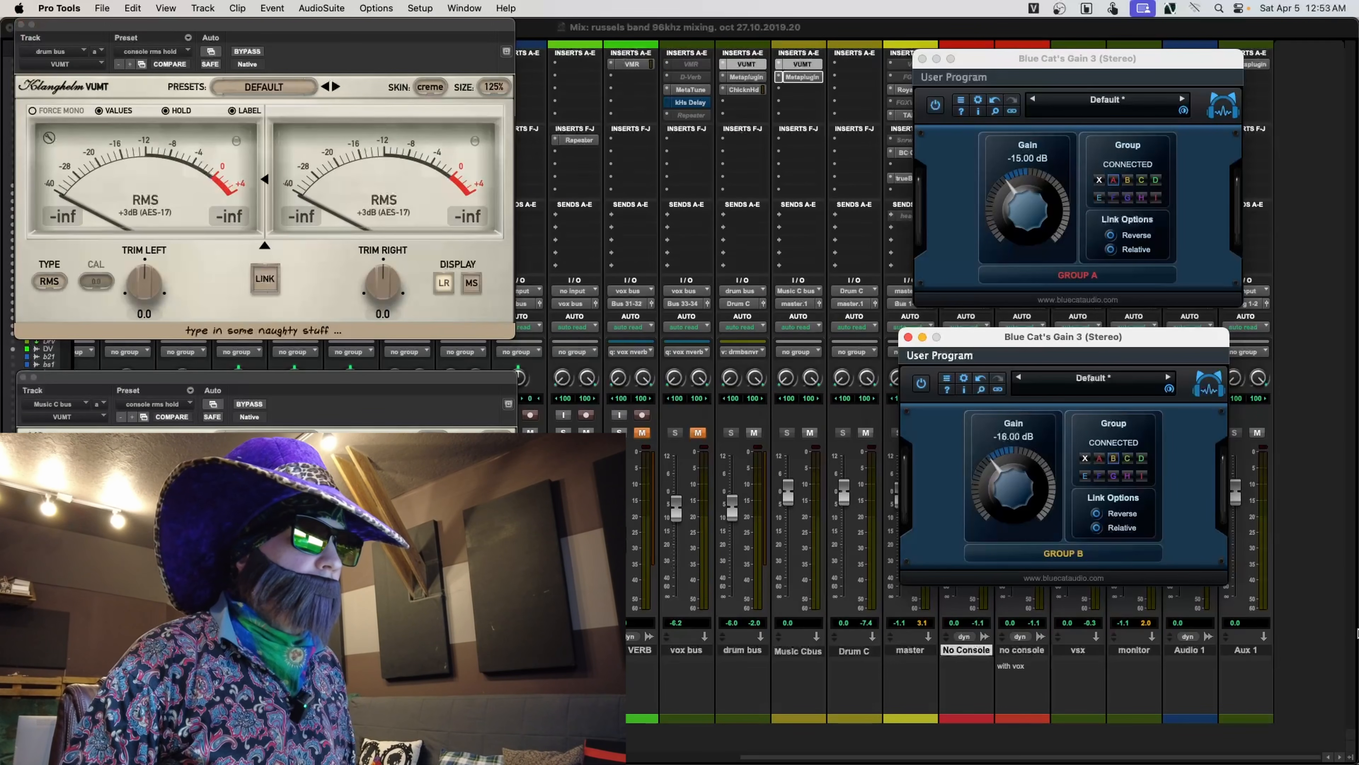
left_click_drag(1126, 343, 1108, 397)
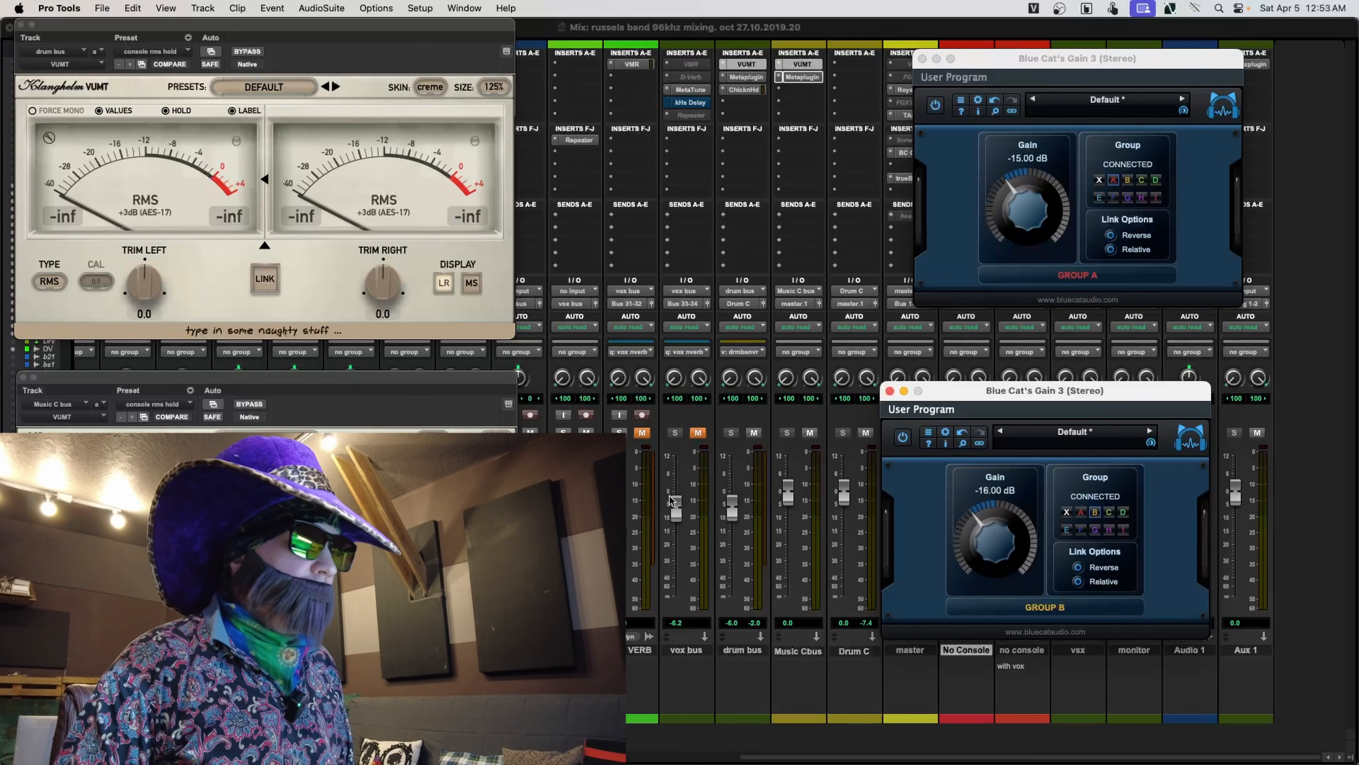
left_click_drag(1040, 60, 996, 65)
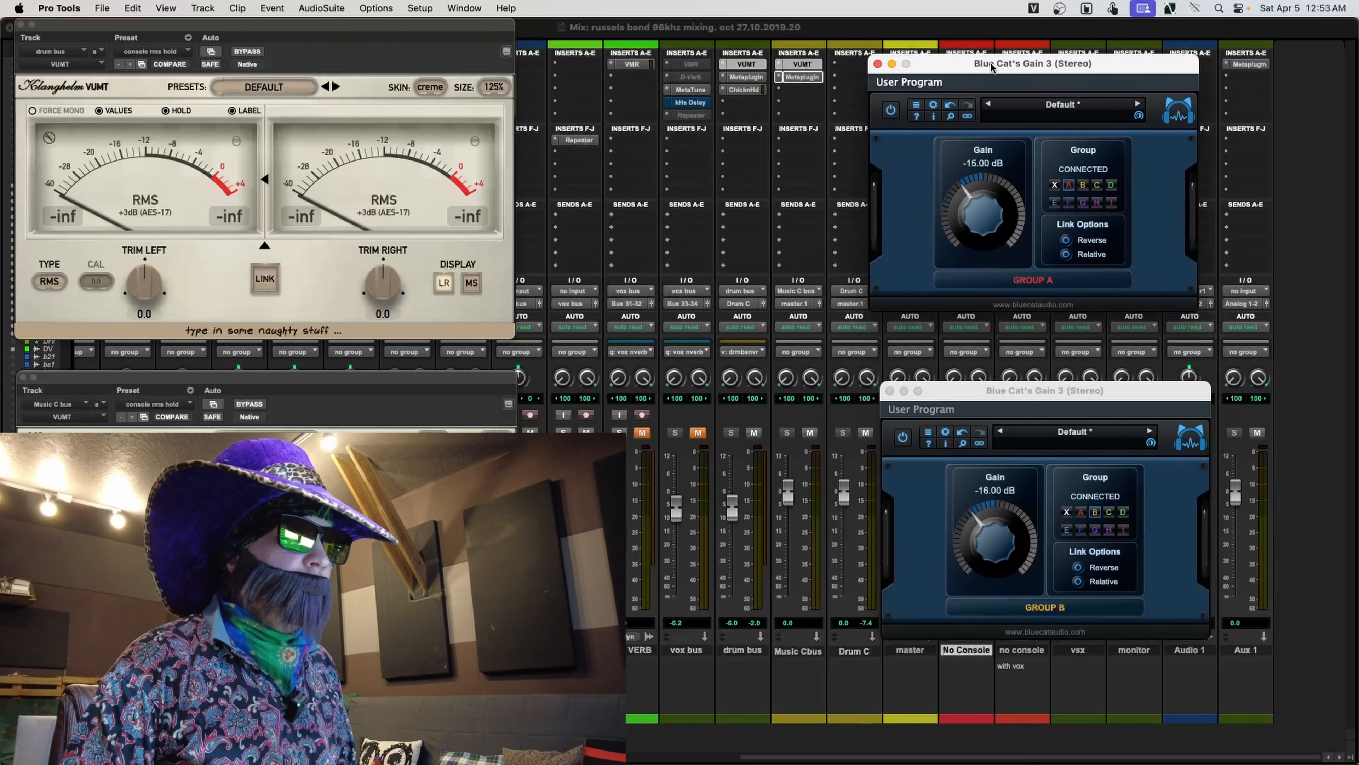
- Play the section and lower the drum bus Group A gain to -21.00 dB
key("space")
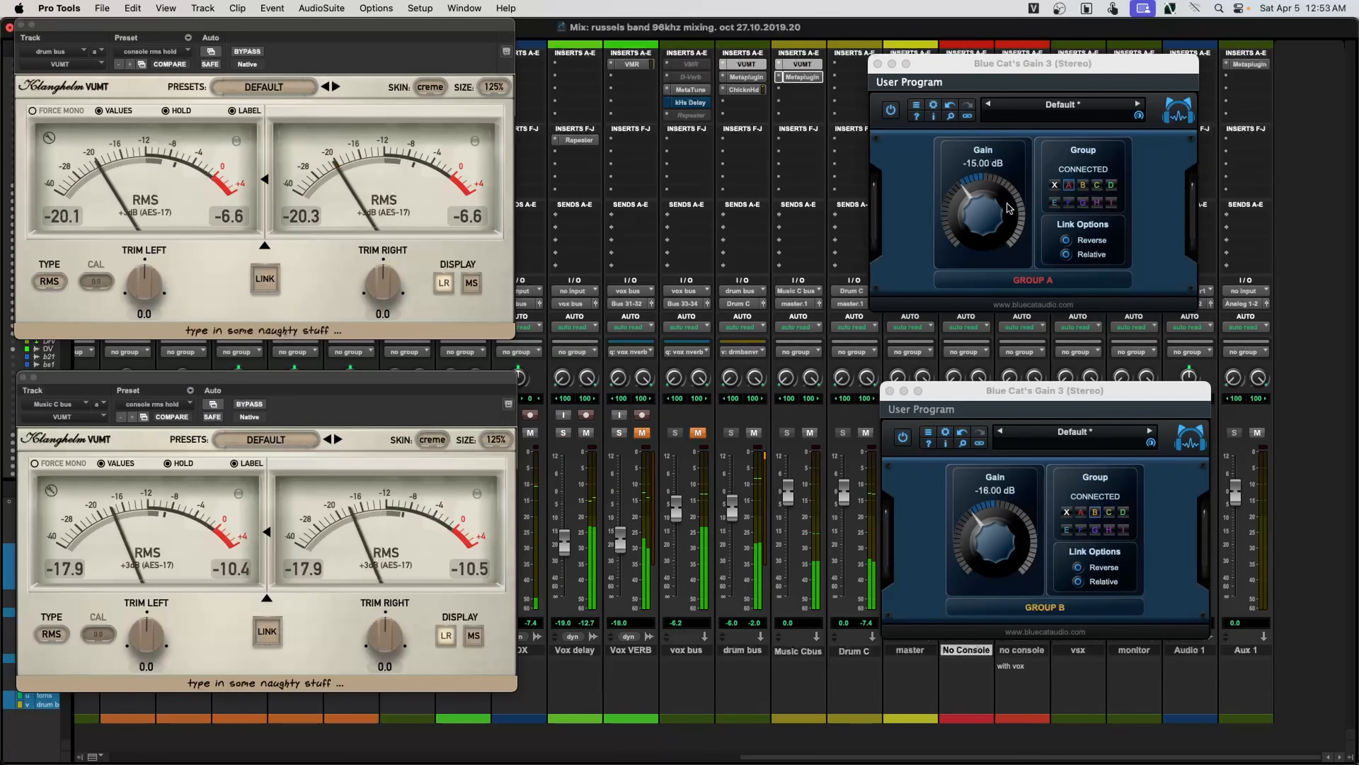
mouse_move(987, 213)
left_mouse_down()
mouse_move(973, 277)
mouse_move(1011, 31)
mouse_move(974, 212)
left_mouse_up()
left_click_drag(973, 222, 973, 225)
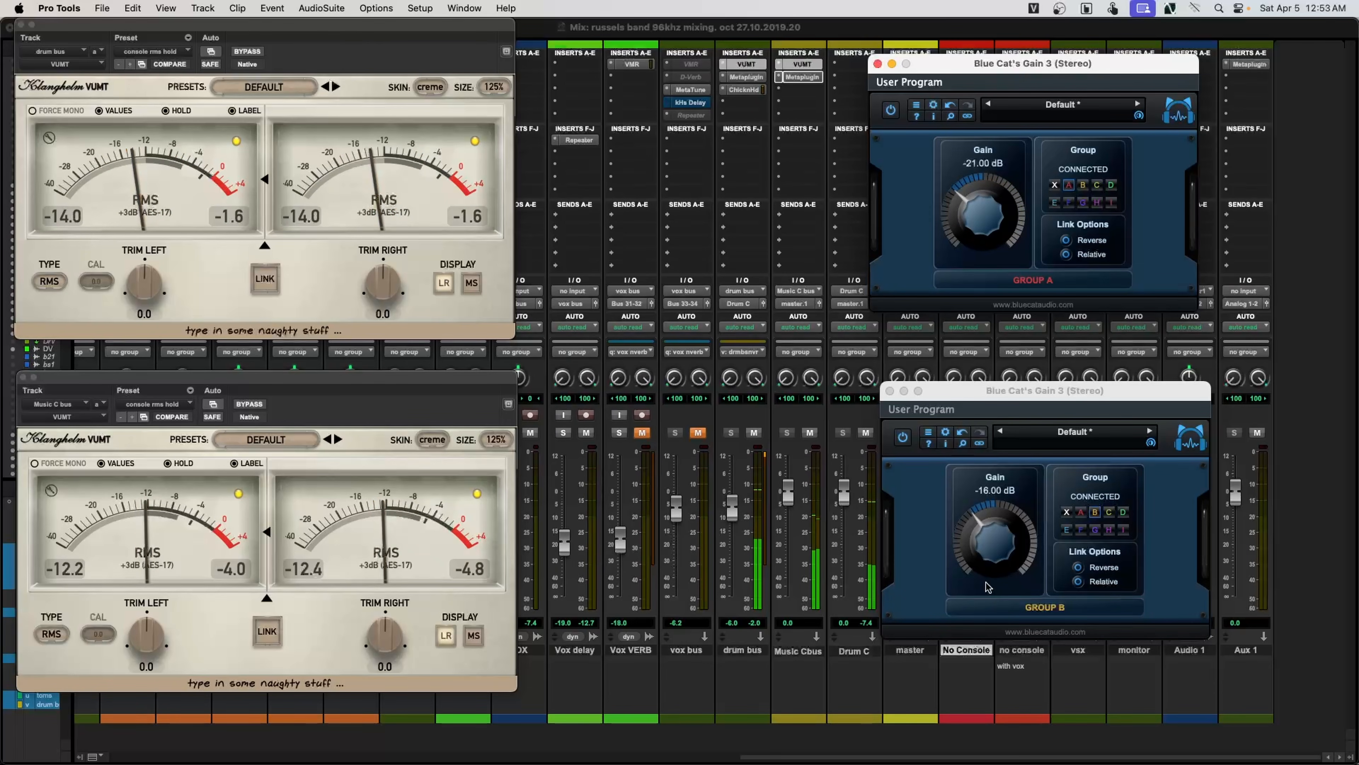
left_click(918, 750)
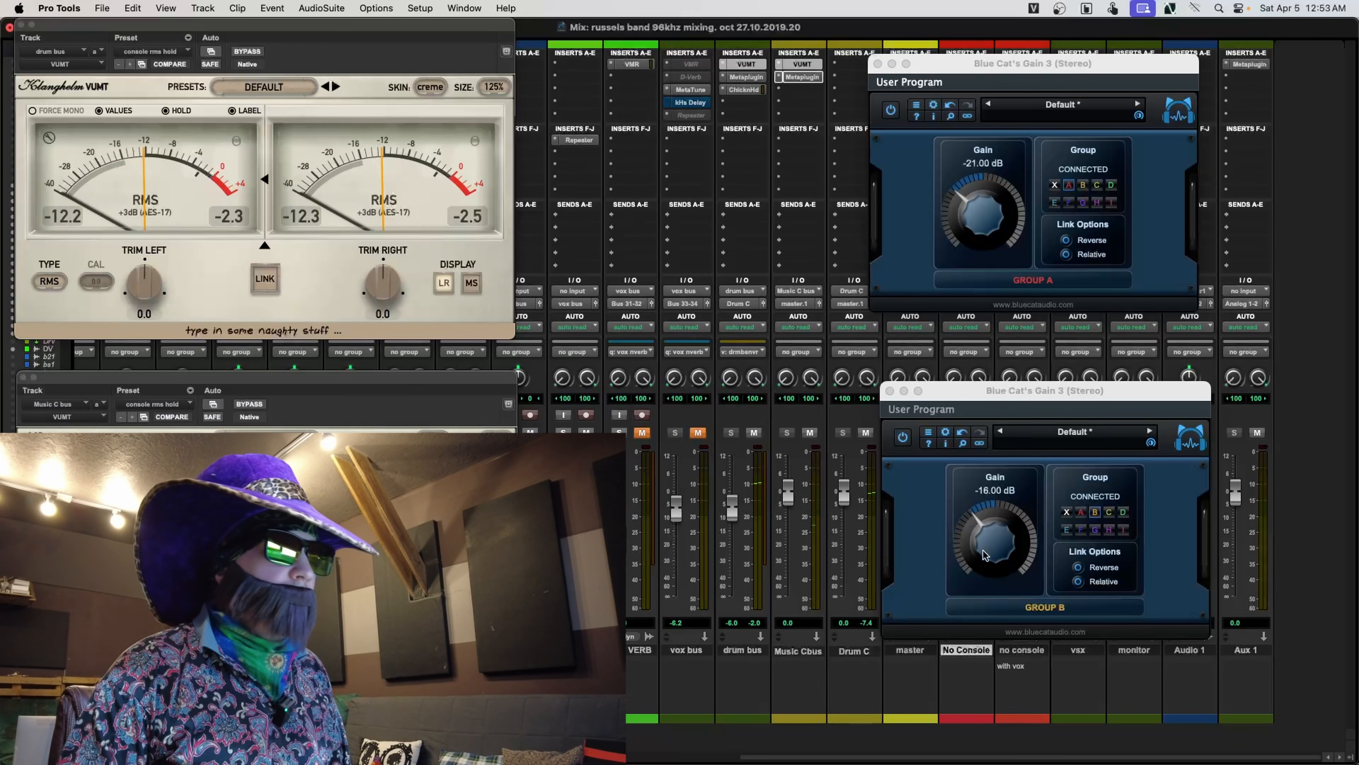
- Try the Music C bus Group B gain at +14.00 dB during playback and return it to -16.00 dB
left_click_drag(988, 555, 1028, 427)
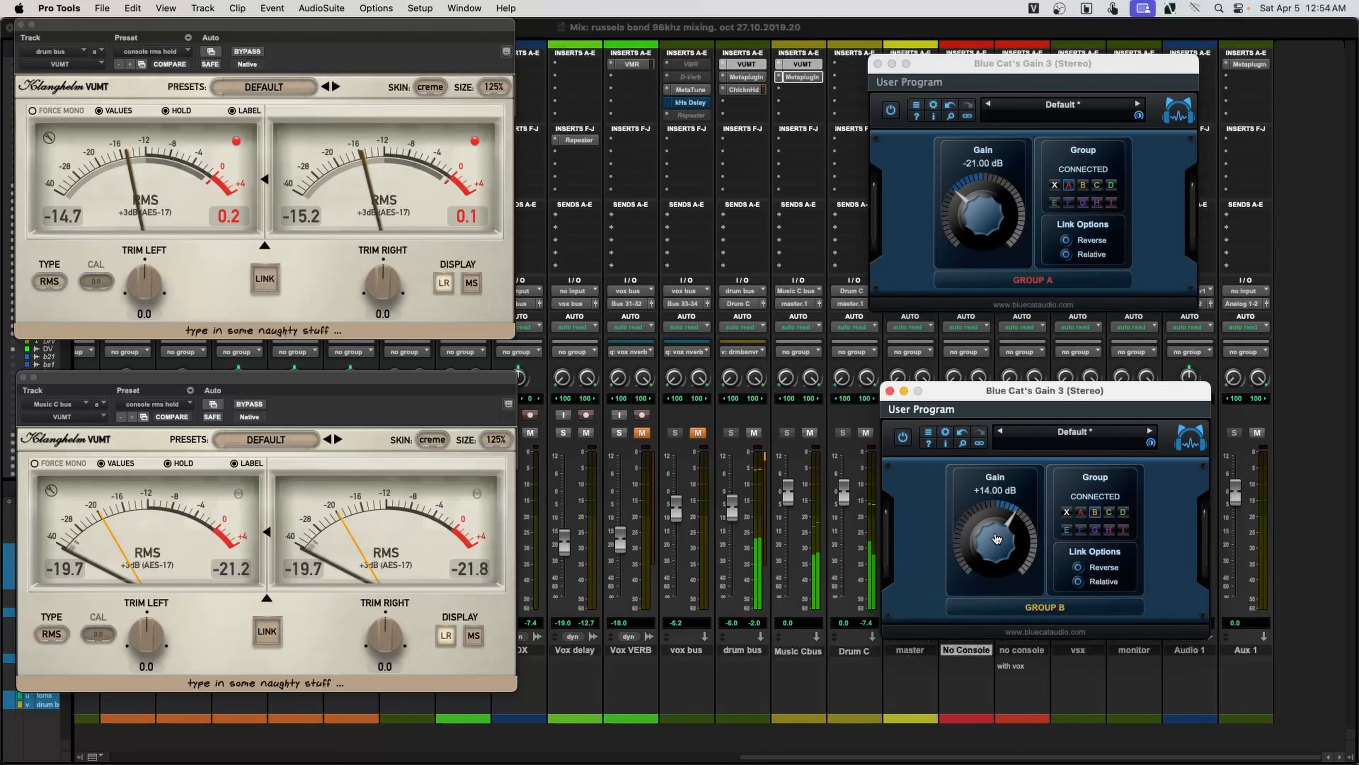
left_click_drag(994, 549, 978, 621)
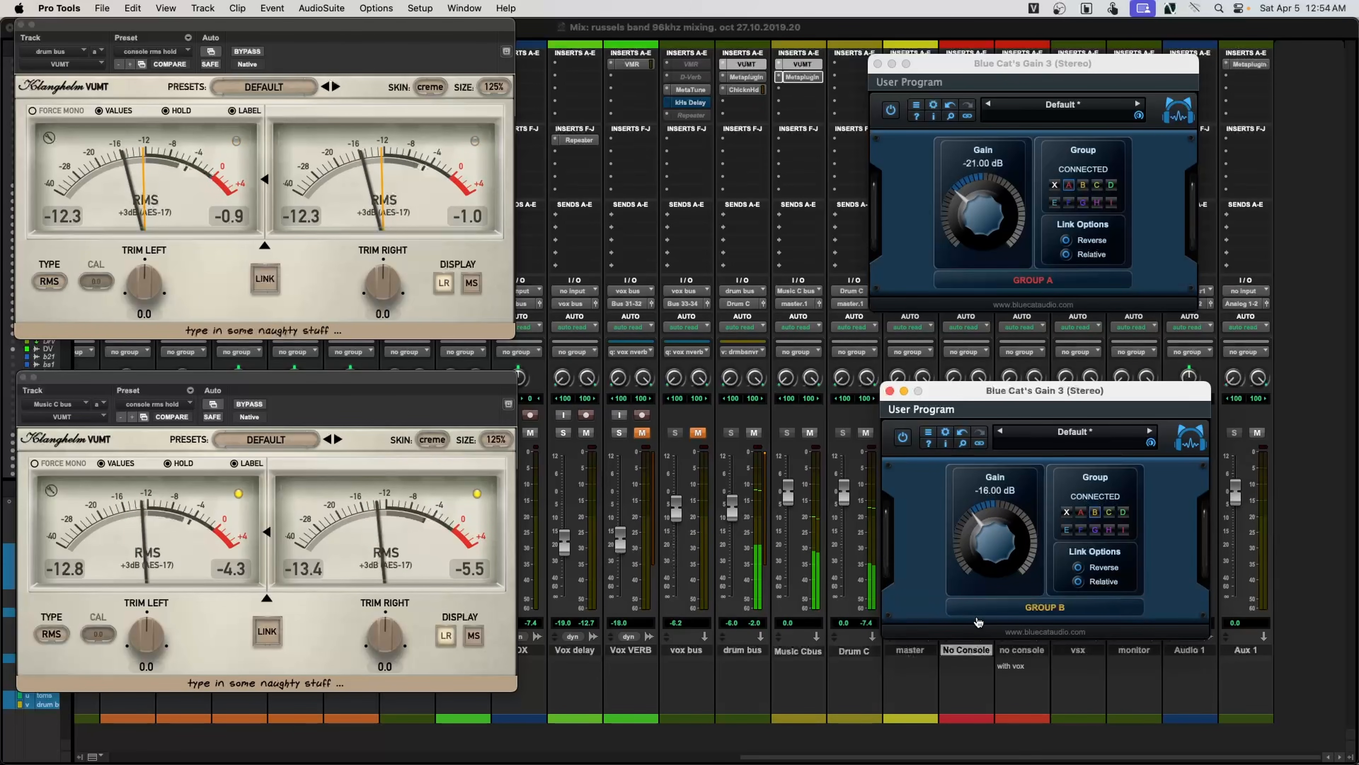
left_click(1113, 752)
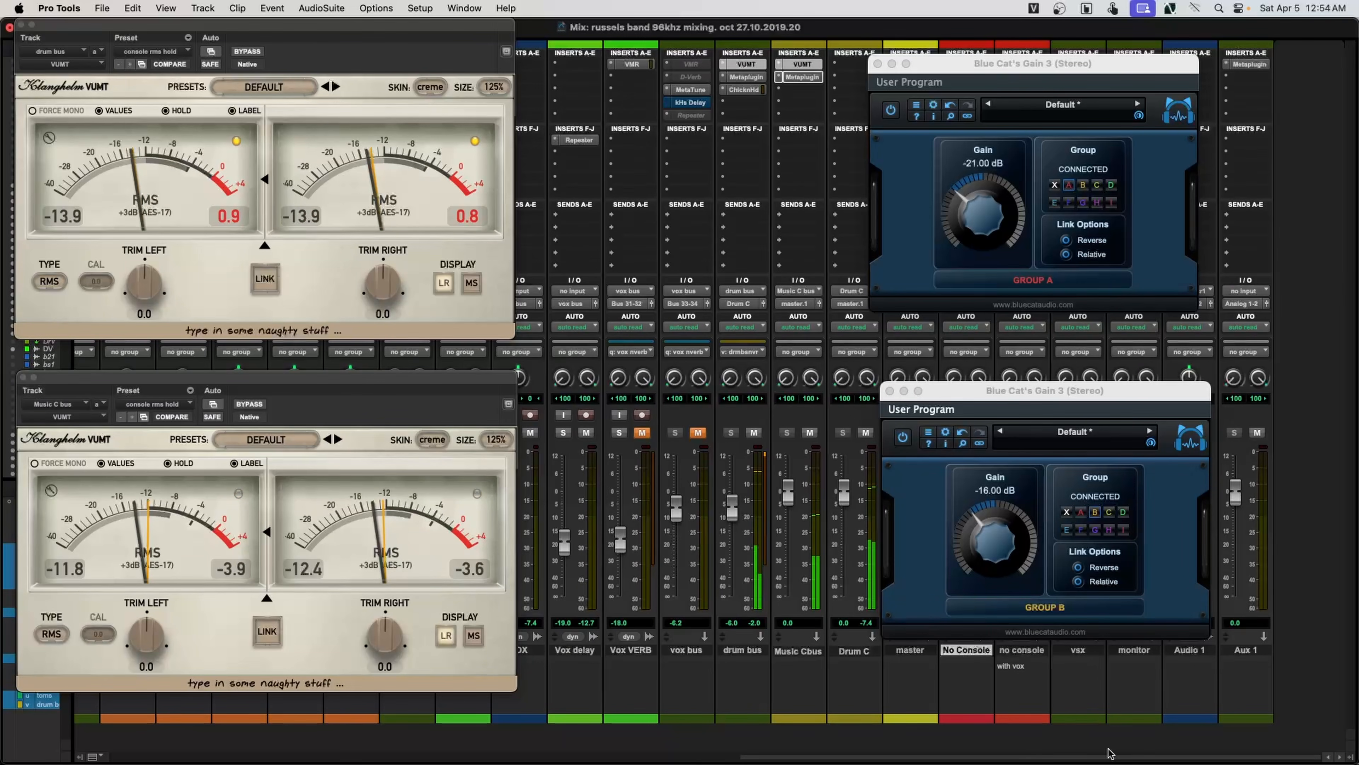
- Set the drum bus Group A gain to -19.00 dB and close the gain and meter windows
left_click_drag(977, 217, 978, 215)
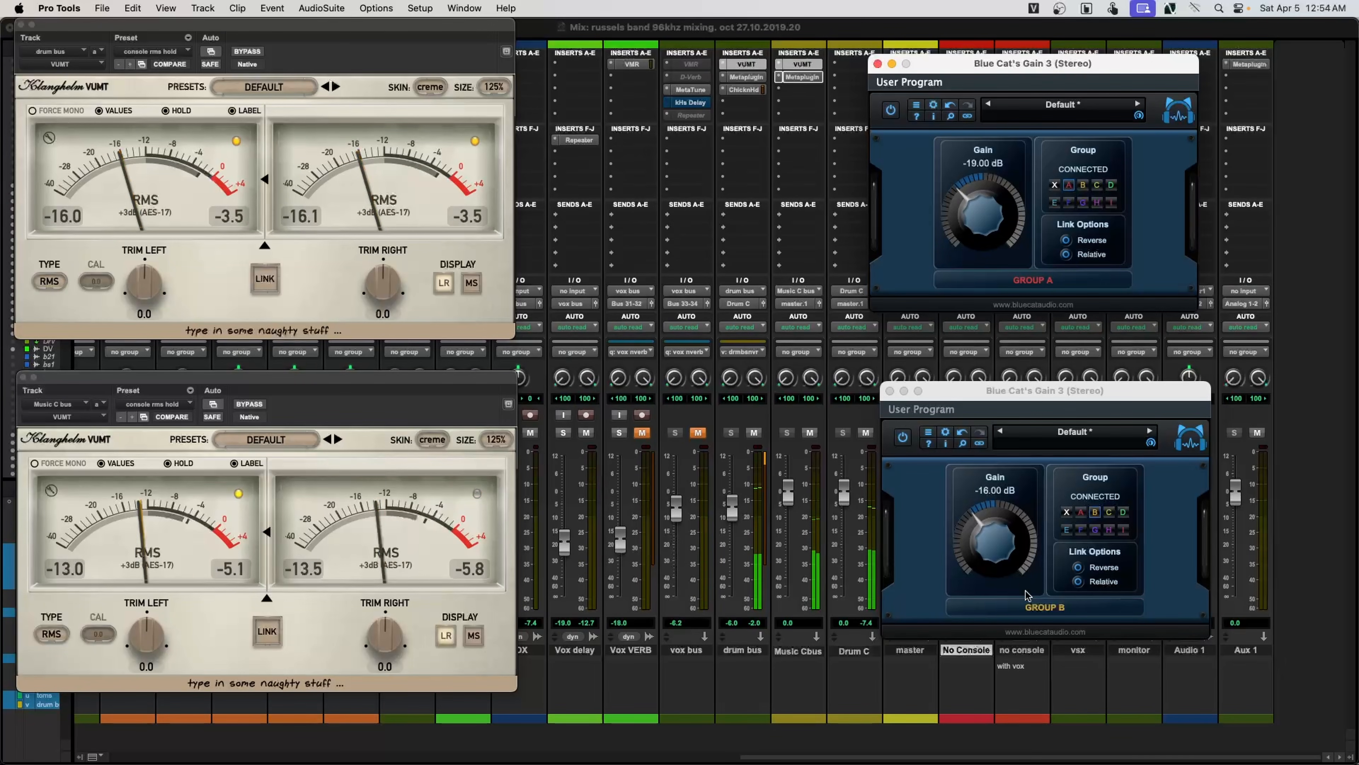
left_click(1204, 747)
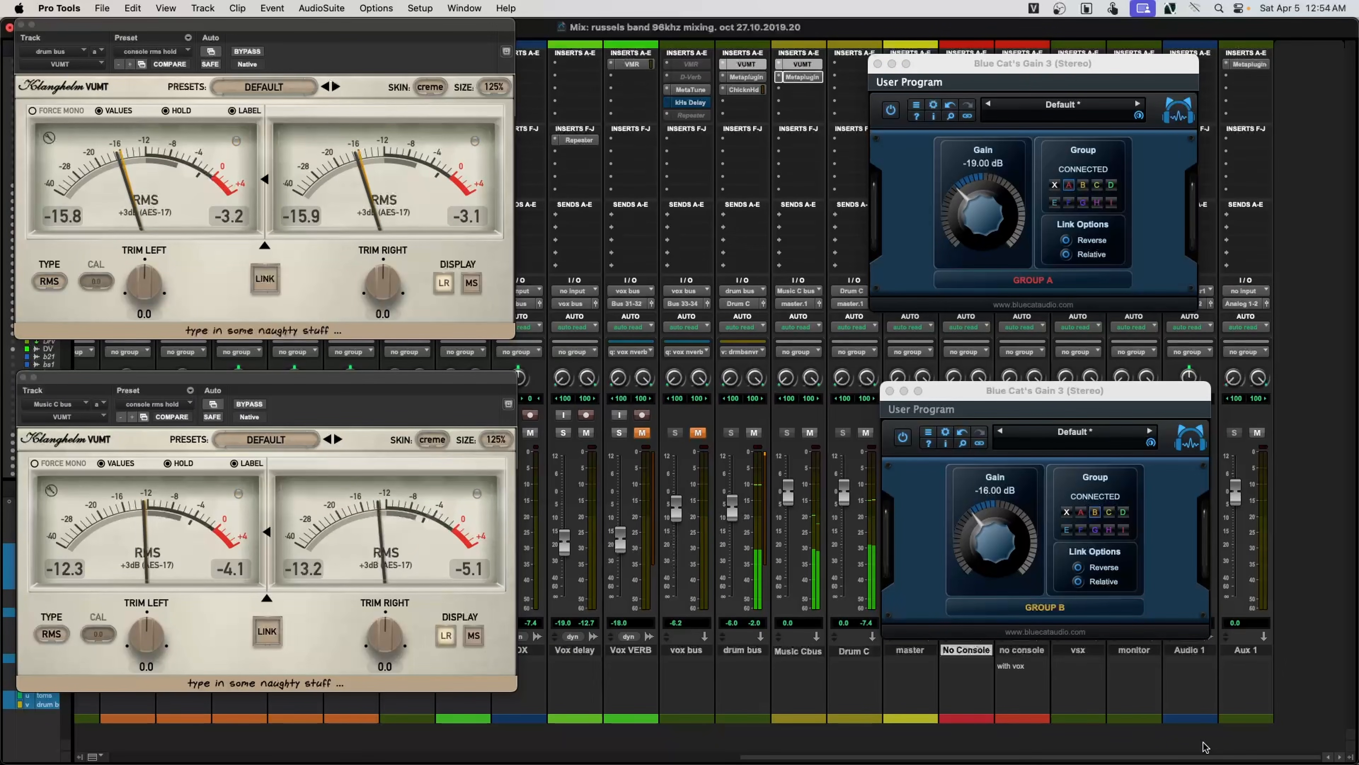
left_click(890, 391)
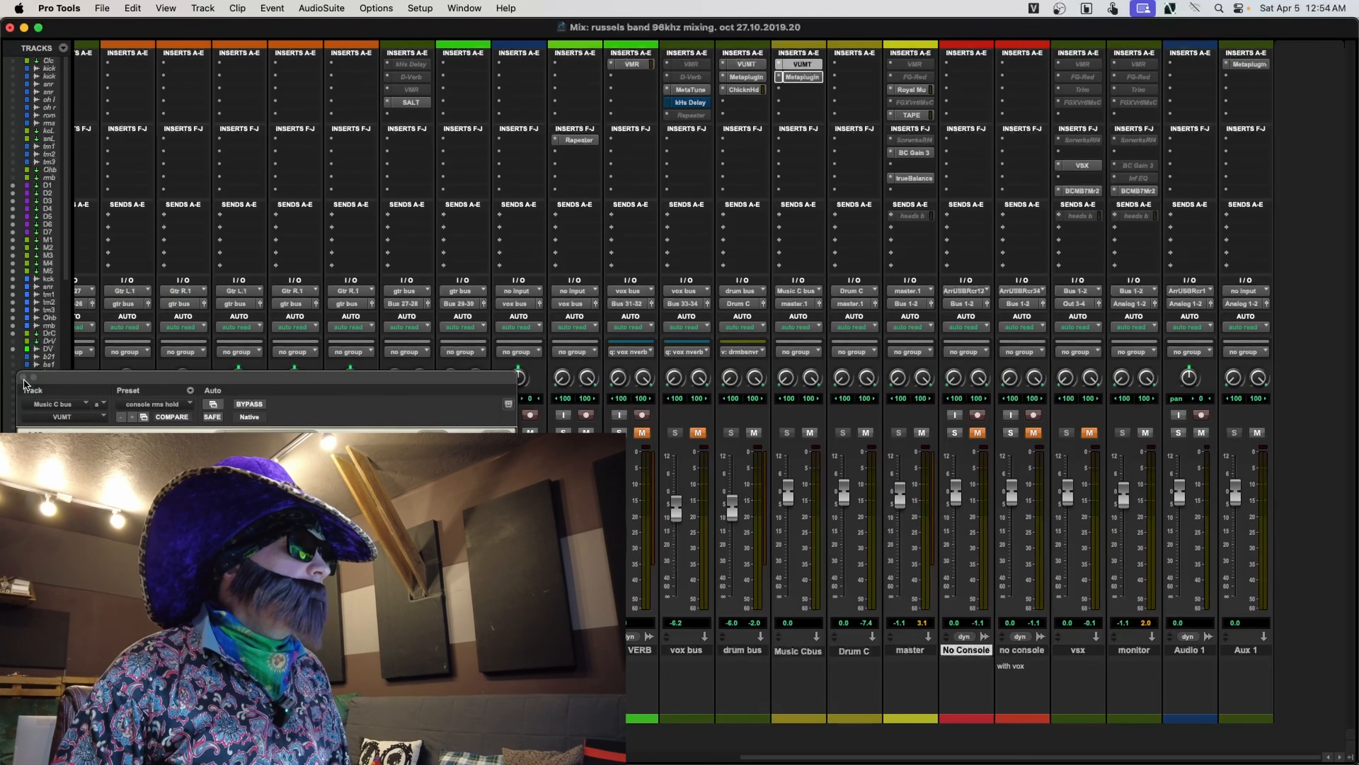
left_click(23, 378)
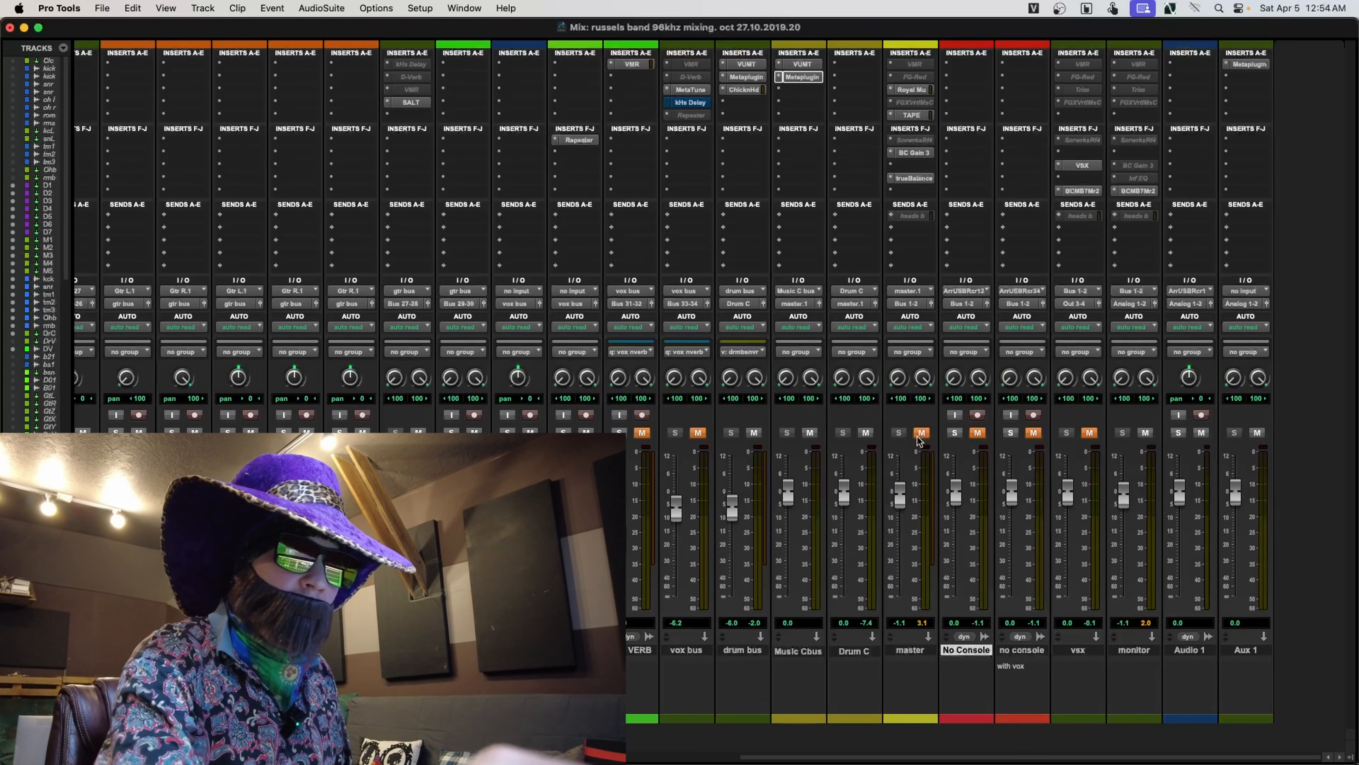
- Unmute the master with No Console muted, and lower the Drum C fader to -3.3 dB during playback
left_click(978, 433)
left_click(921, 432)
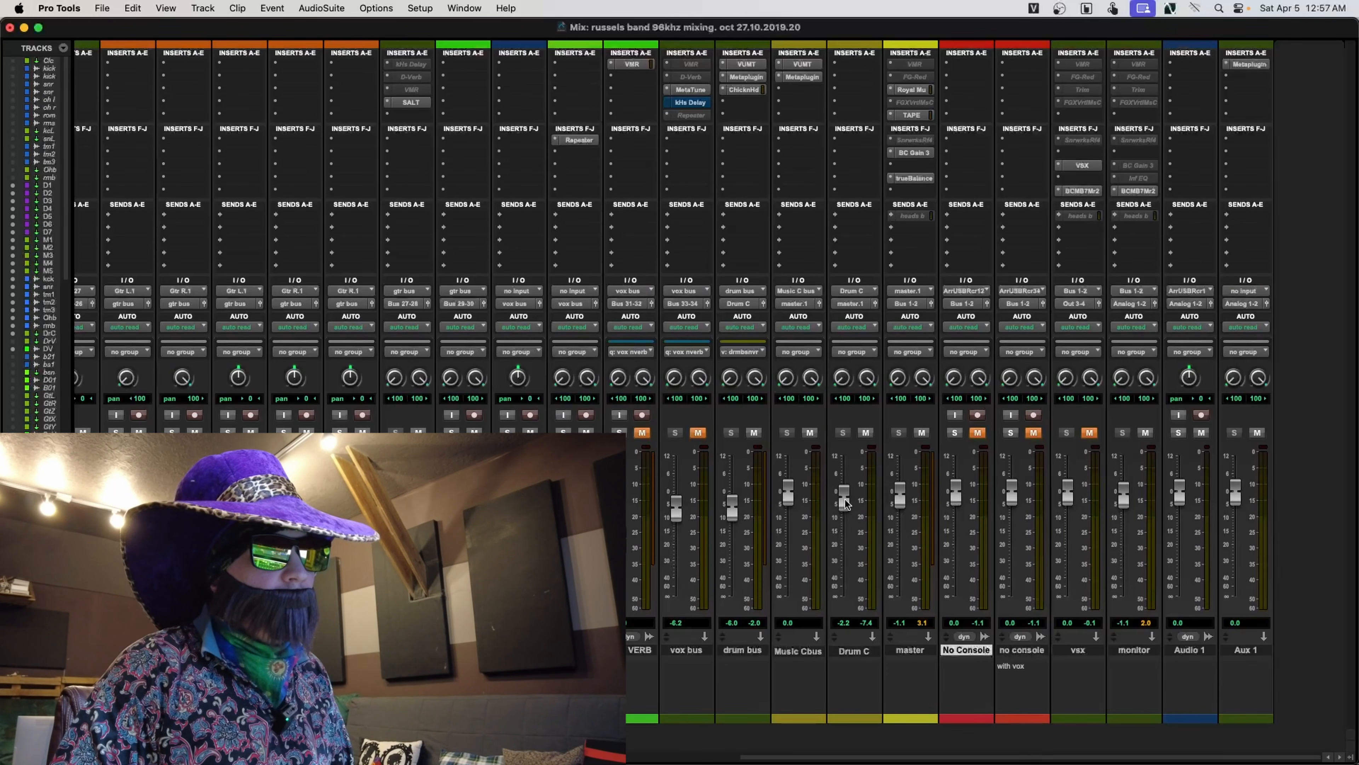
key("space")
left_click_drag(844, 503, 844, 505)
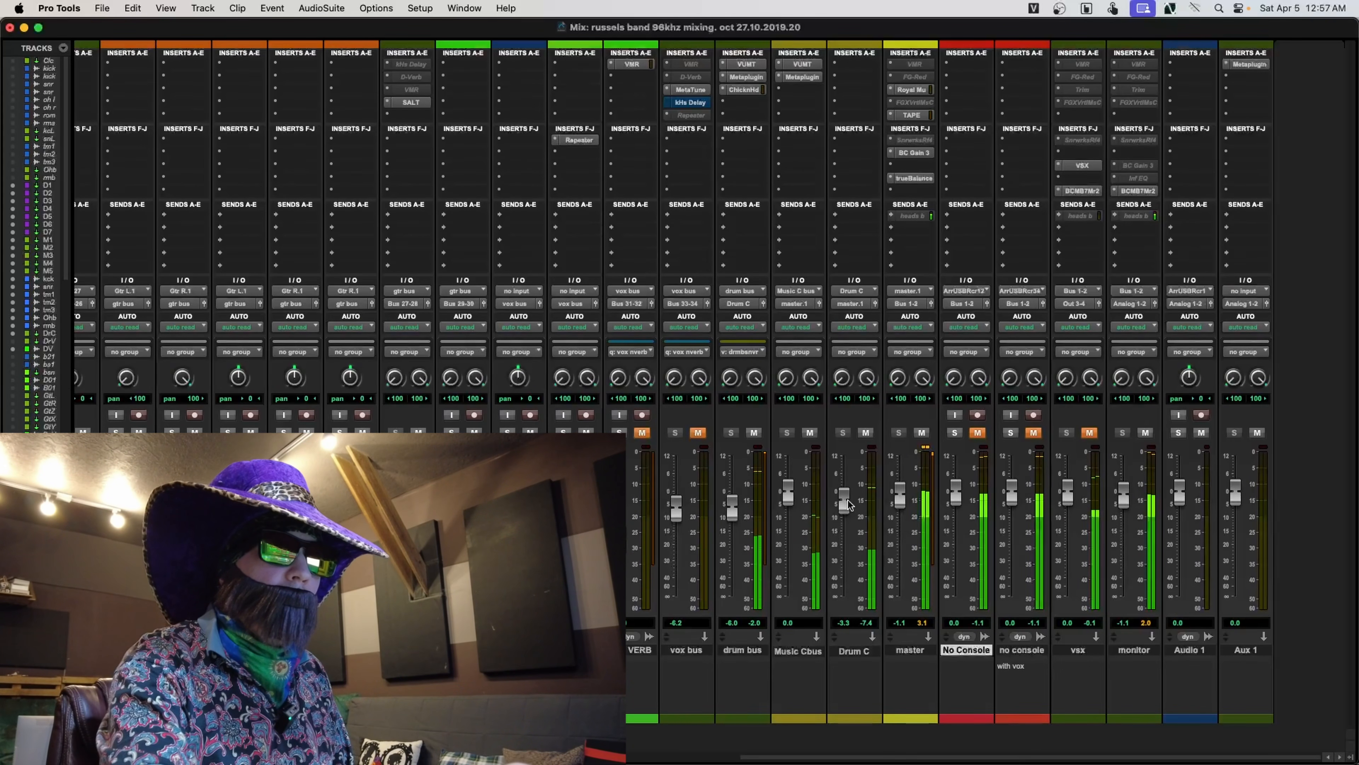
left_click(920, 432)
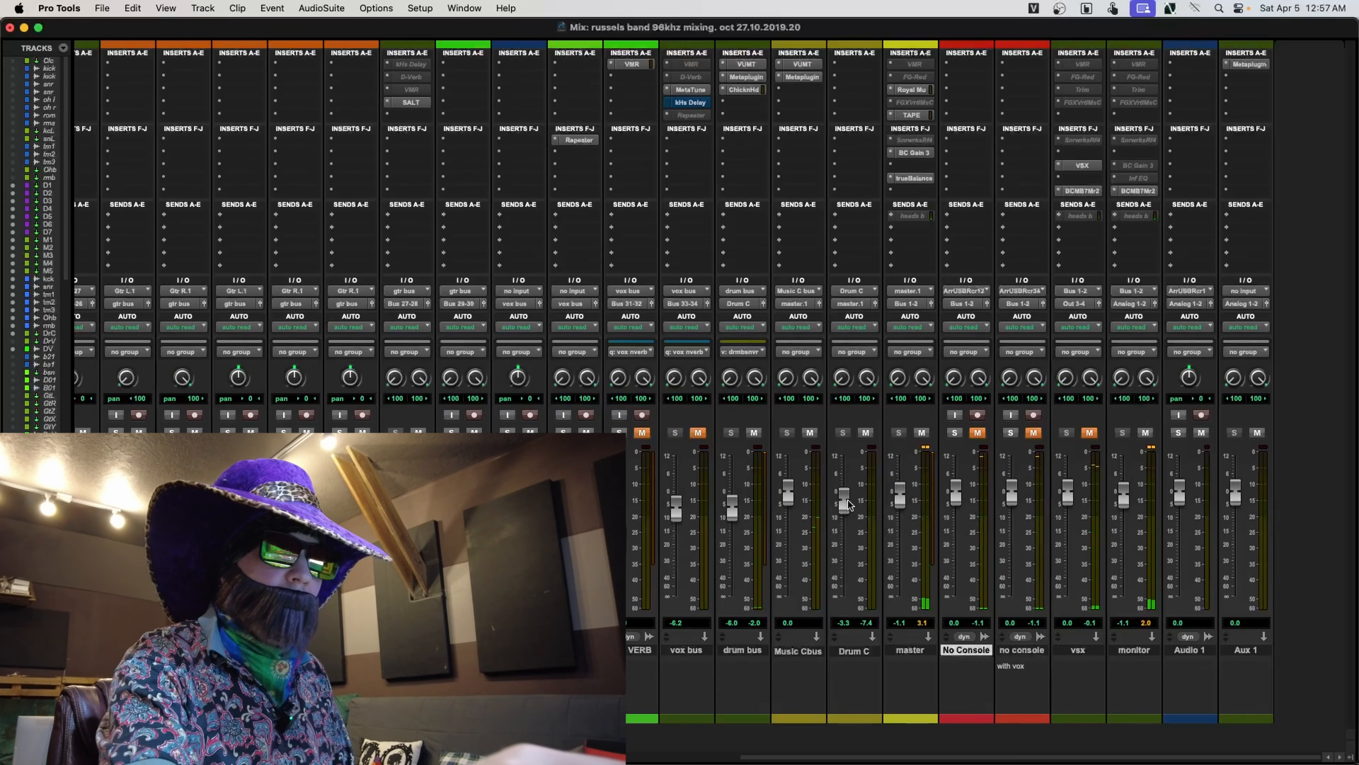
- Compare No Console with the master by alternating their mutes during playback, leave the master unmuted, and stop playback
left_click(978, 433)
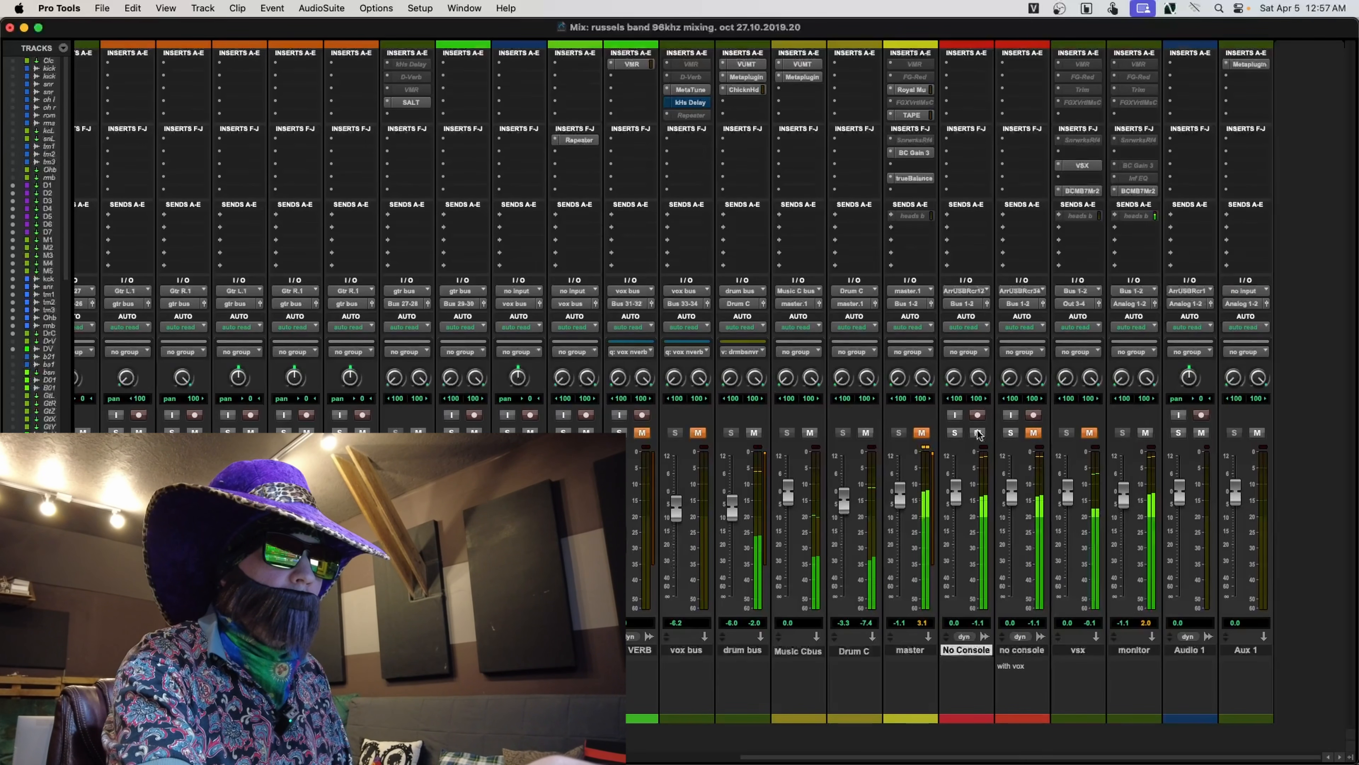
left_click(978, 433)
left_click(921, 432)
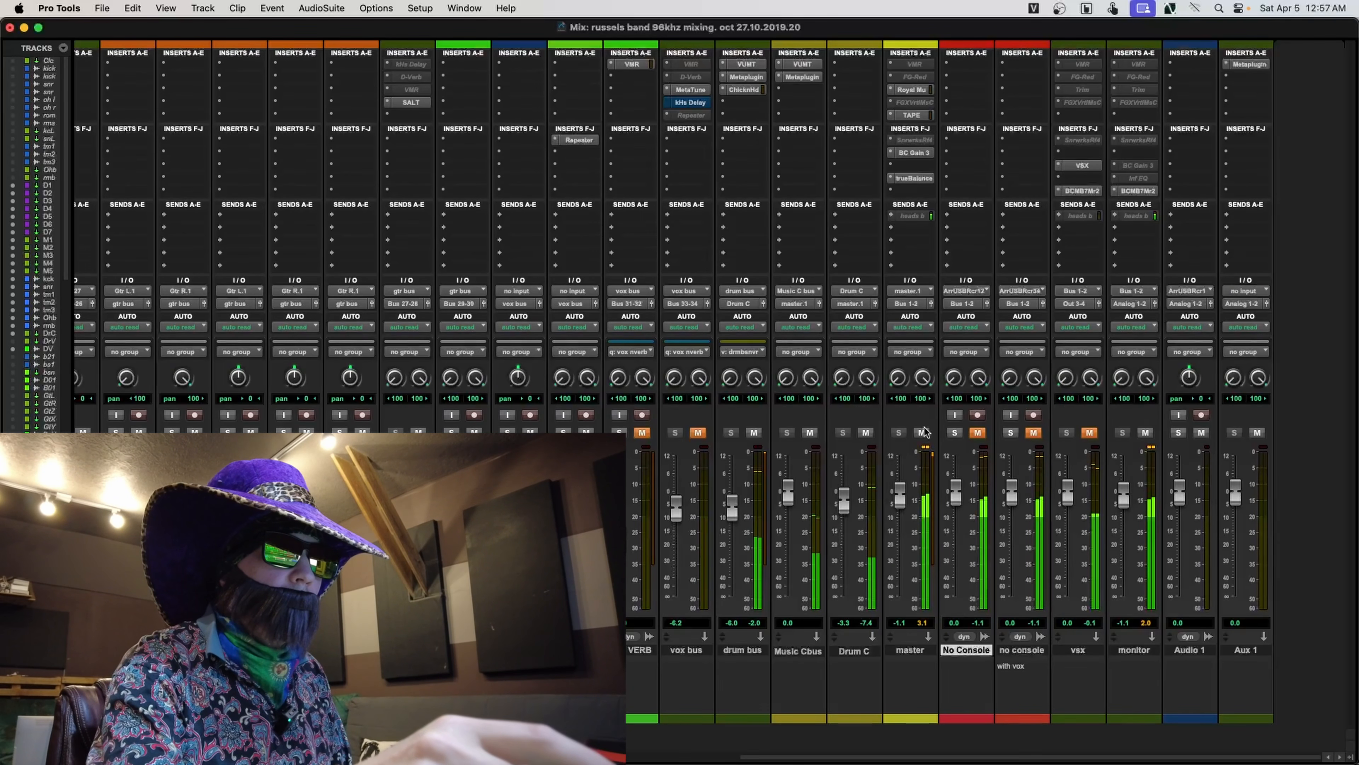
key("space")
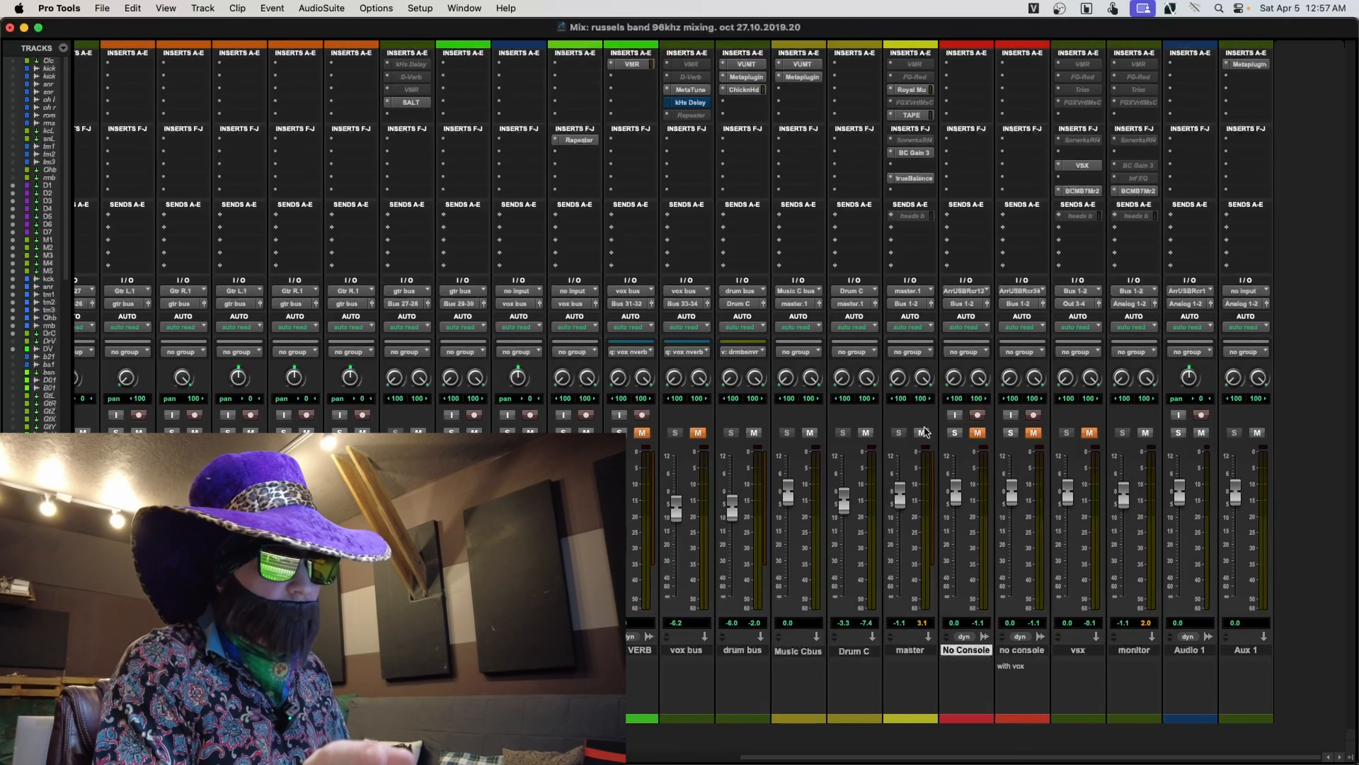
- Start playback in the Edit window from 00:04:10:08, near the start of the short Gtr Z clip, and bring back the Mix window
key("super+equal")
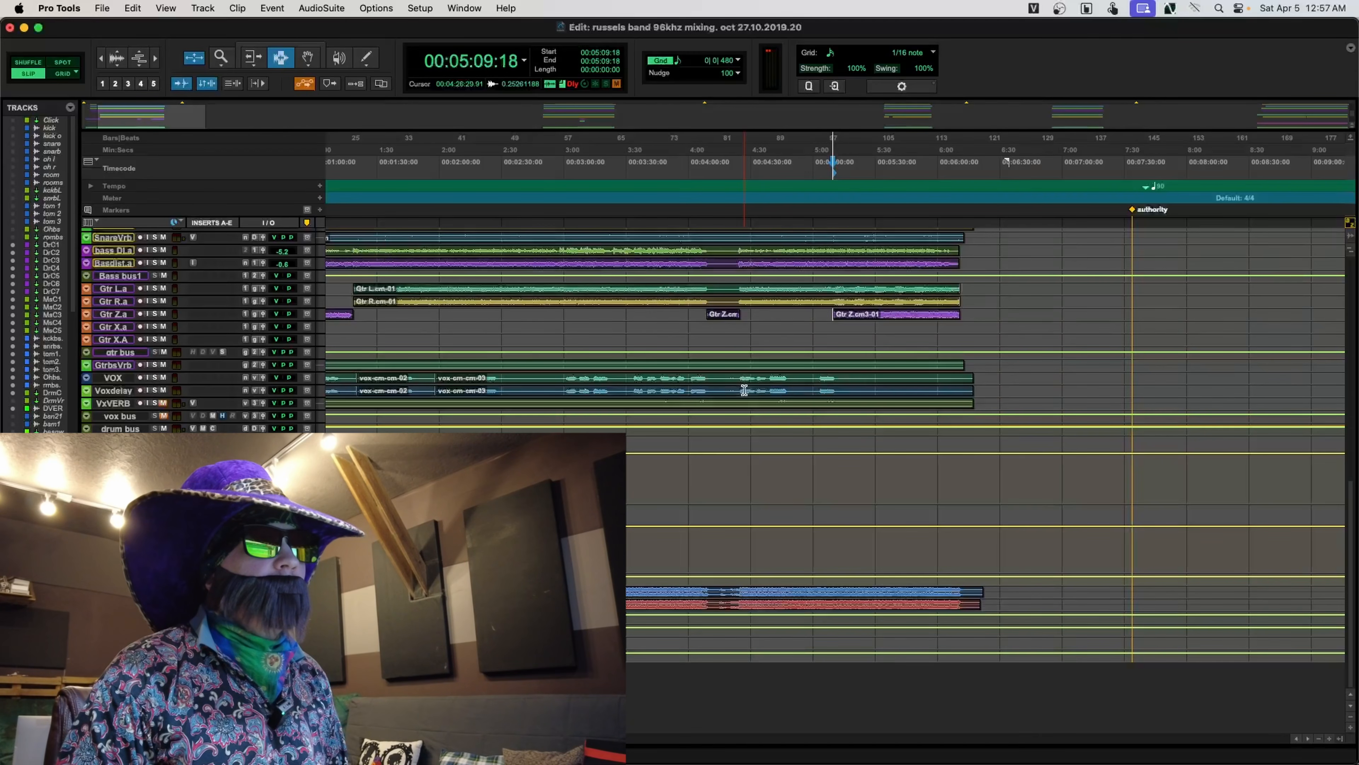
left_click(744, 390)
left_click(739, 392)
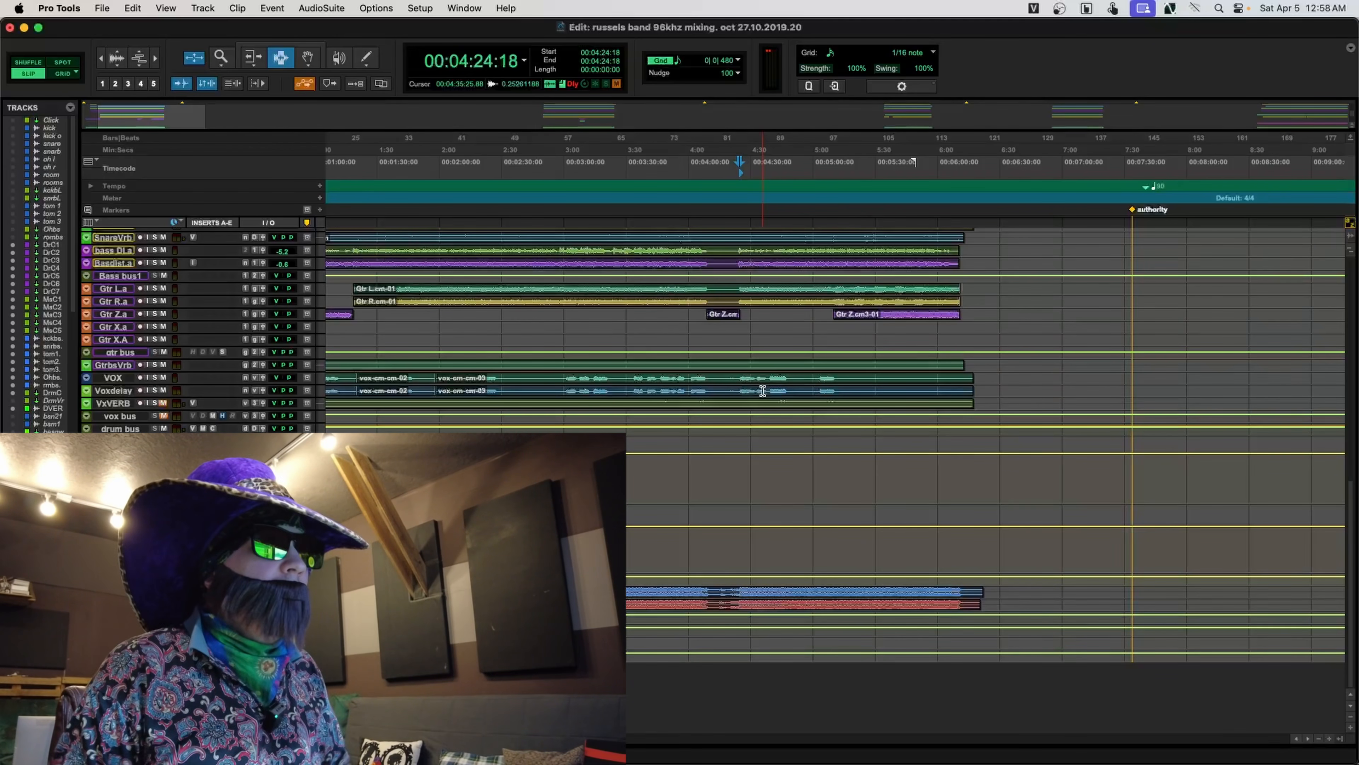
key("super+bracketleft")
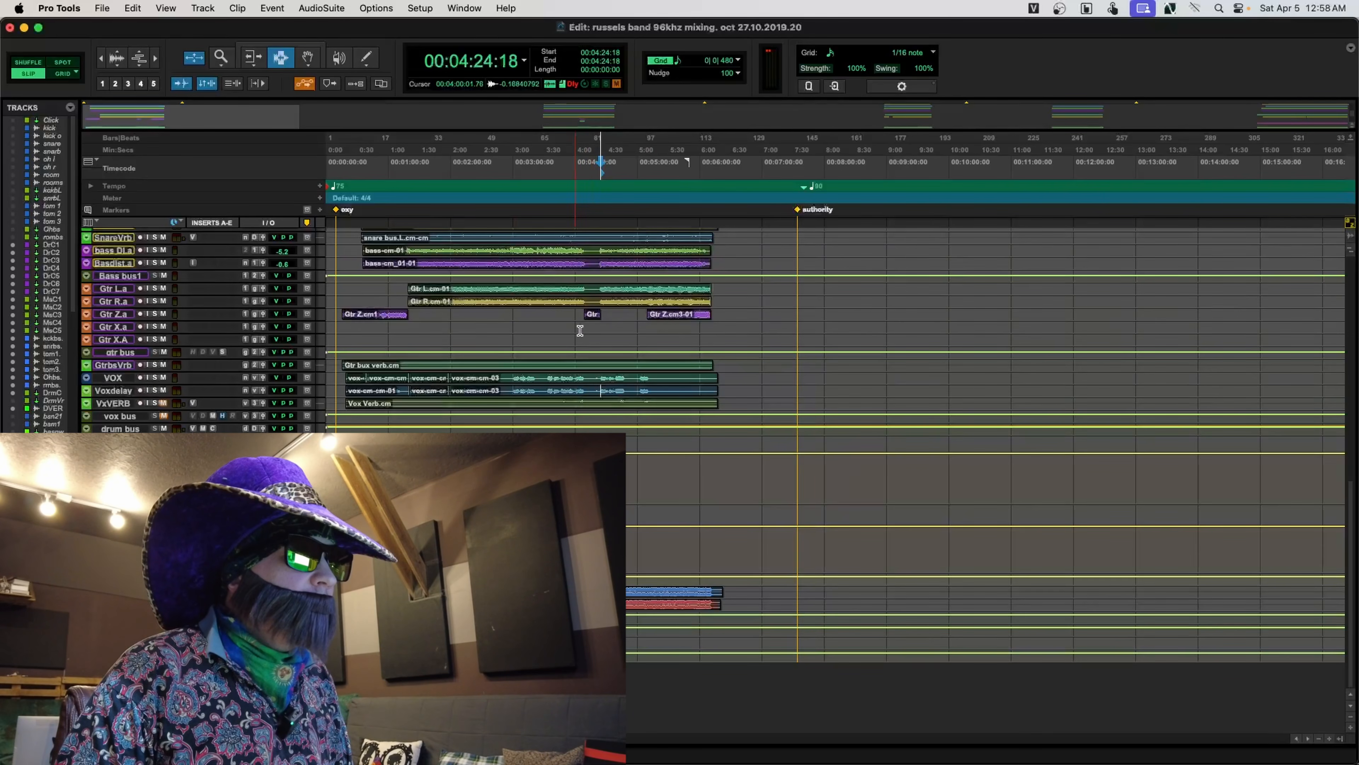
key("super+bracketright")
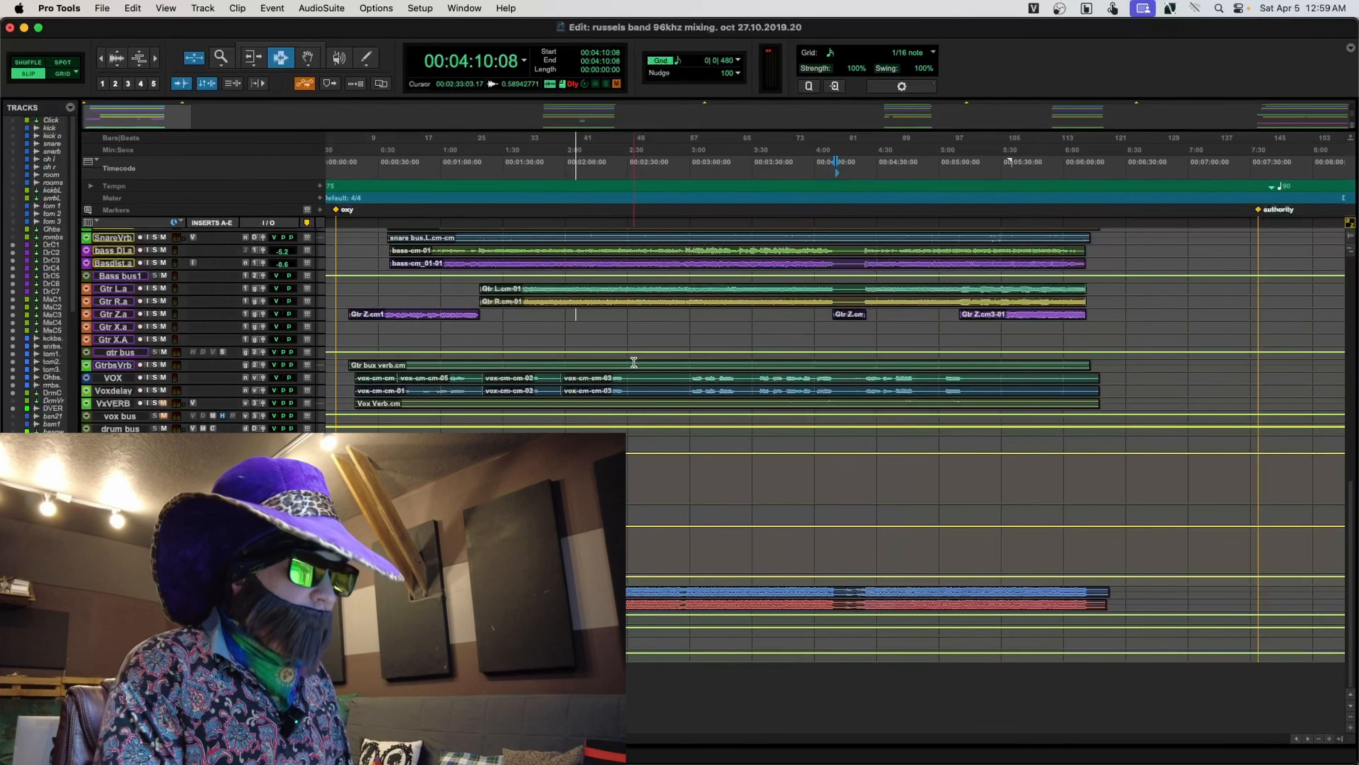
key("space")
key("super+equal")
key("super+equal")
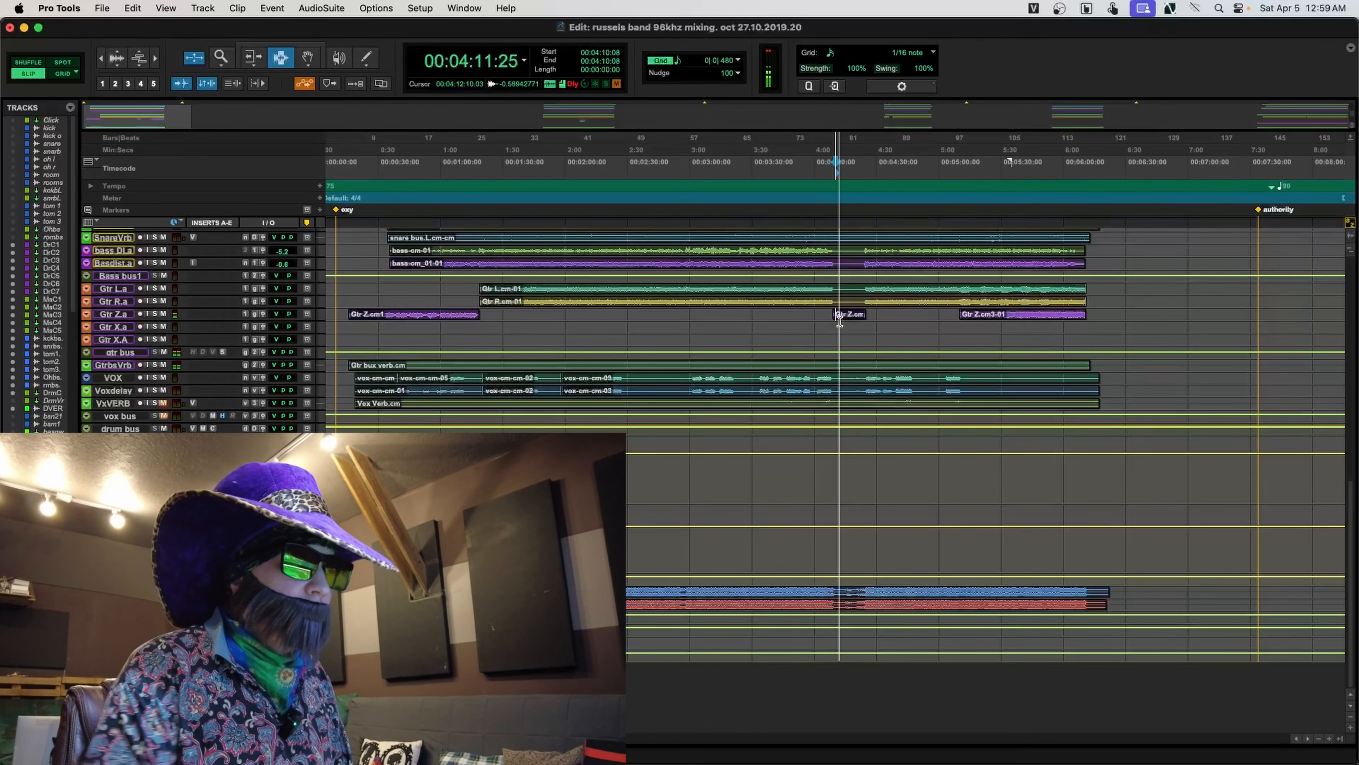
scroll(751, 356, "right", 5)
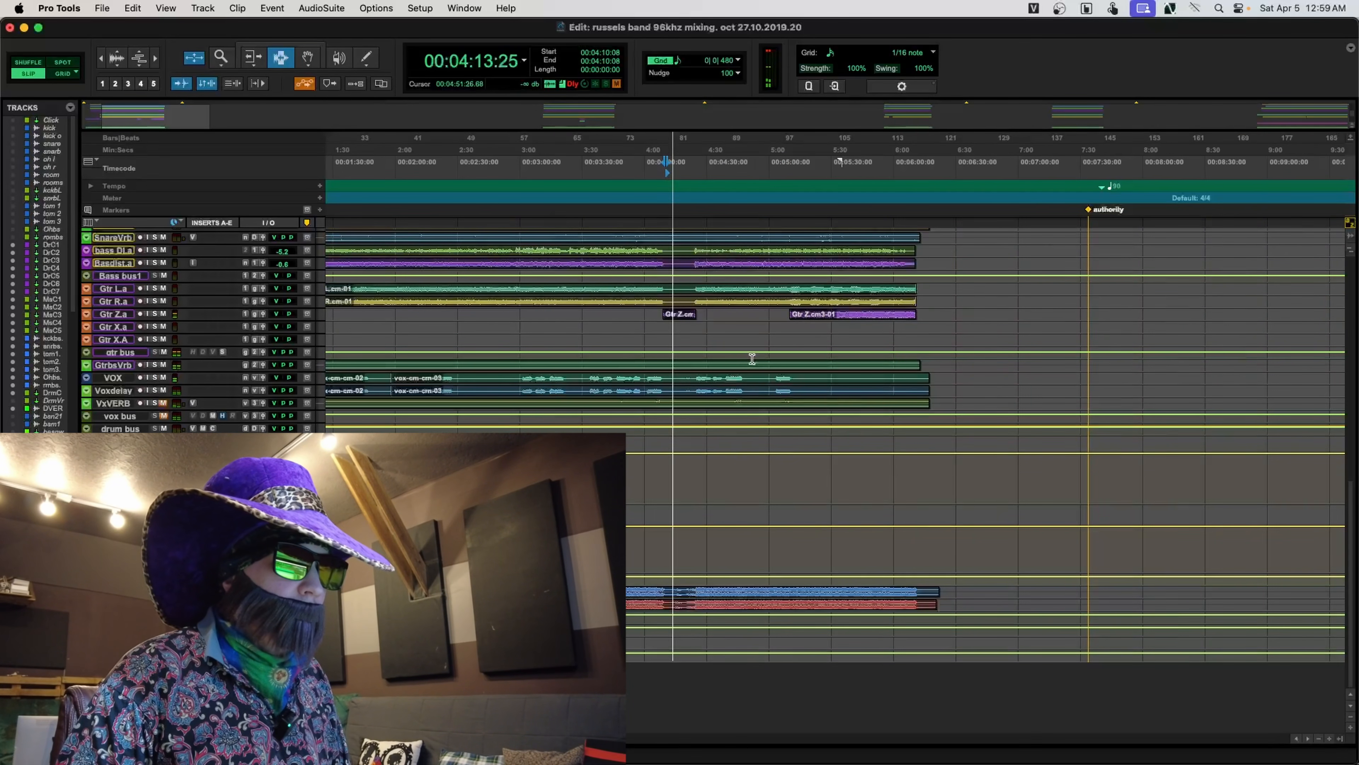
key("super+equal")
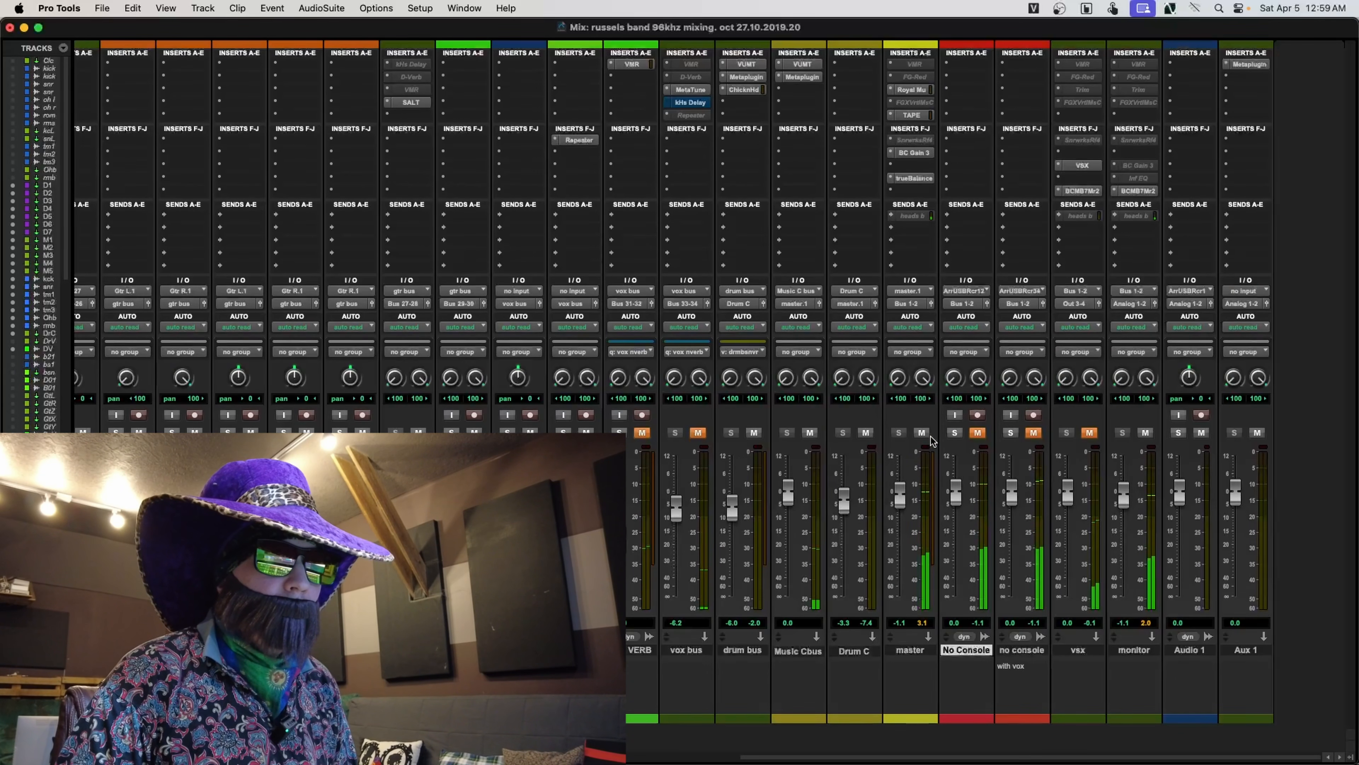
- Move the playback start to 00:04:20:05 on the short Gtr Z clip and return to the Mix window
key("super+equal")
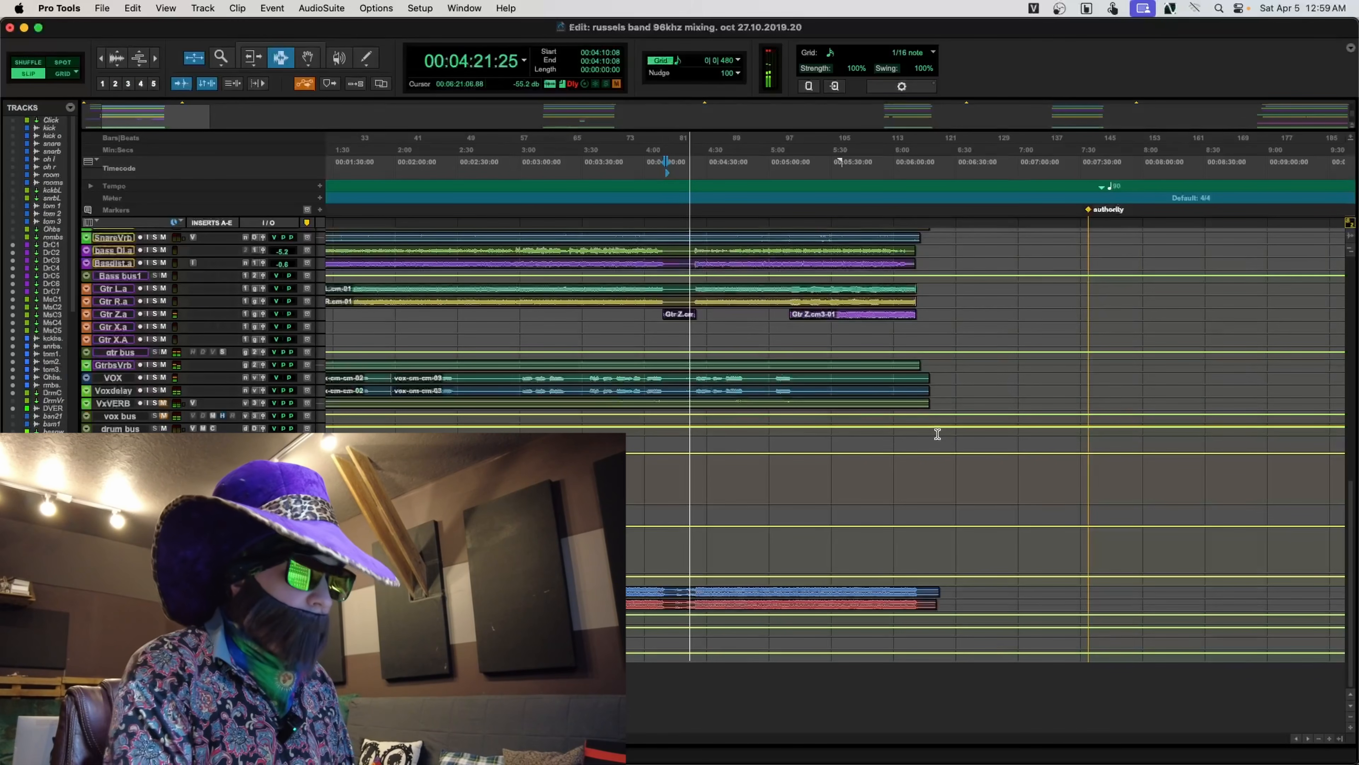
left_click(687, 316)
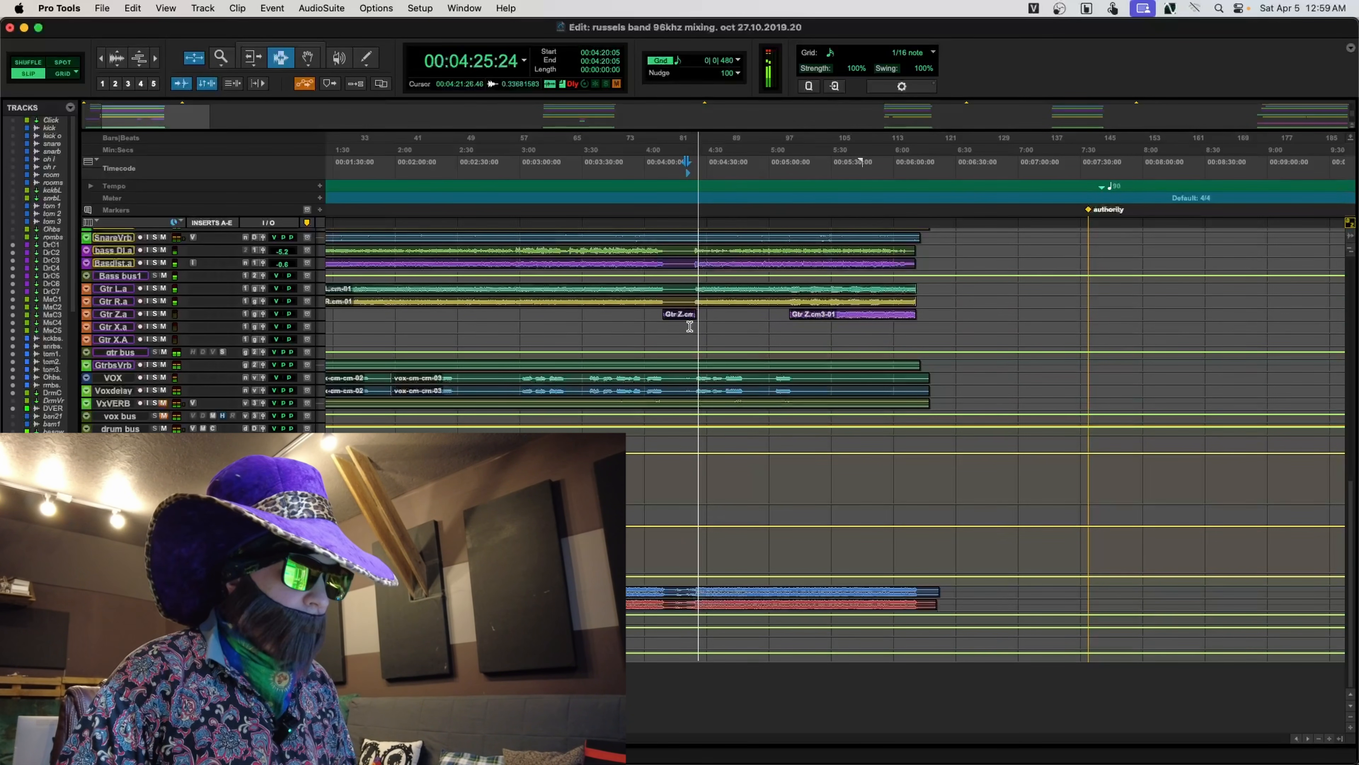
key("super+equal")
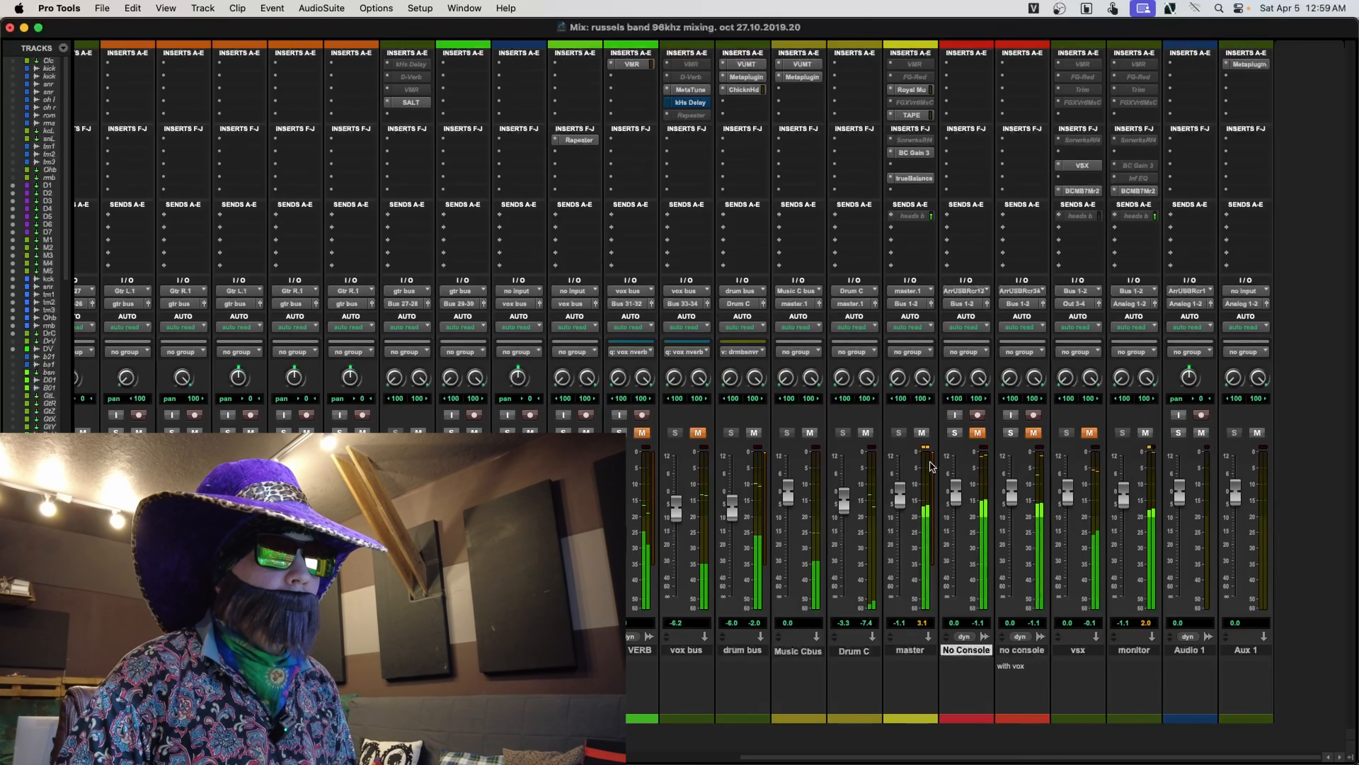
- Play the section and alternate the mutes of No Console and the master to compare them, ending on the master
left_click(917, 431)
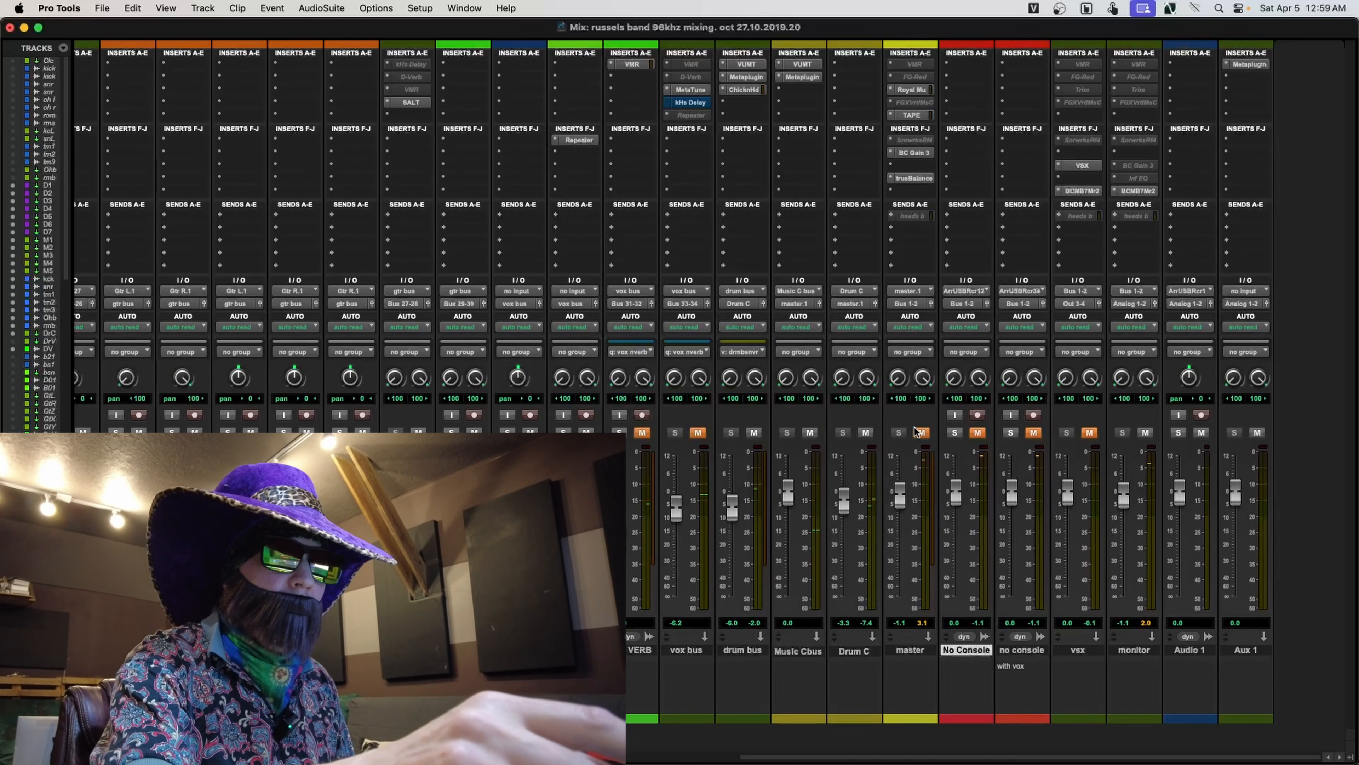
left_click(978, 432)
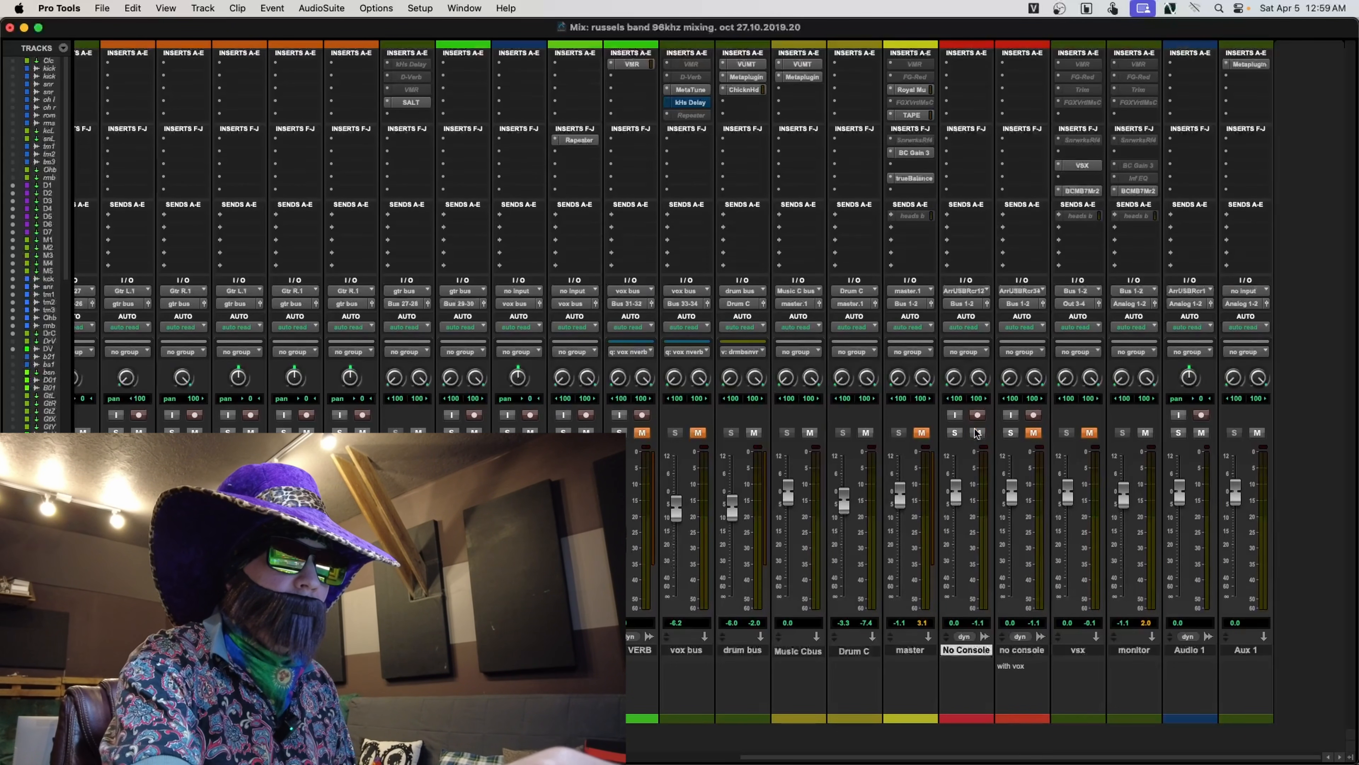
key("space")
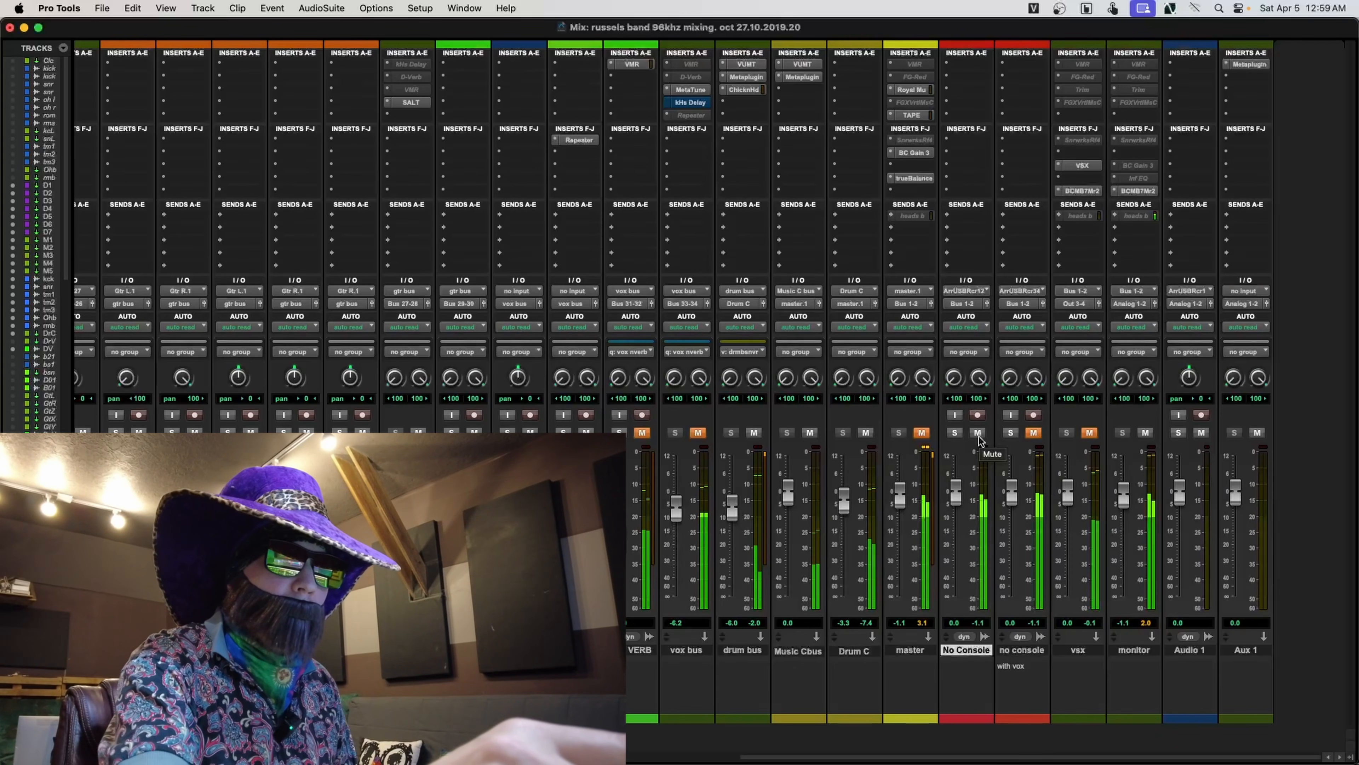
left_click(975, 433)
left_click(921, 433)
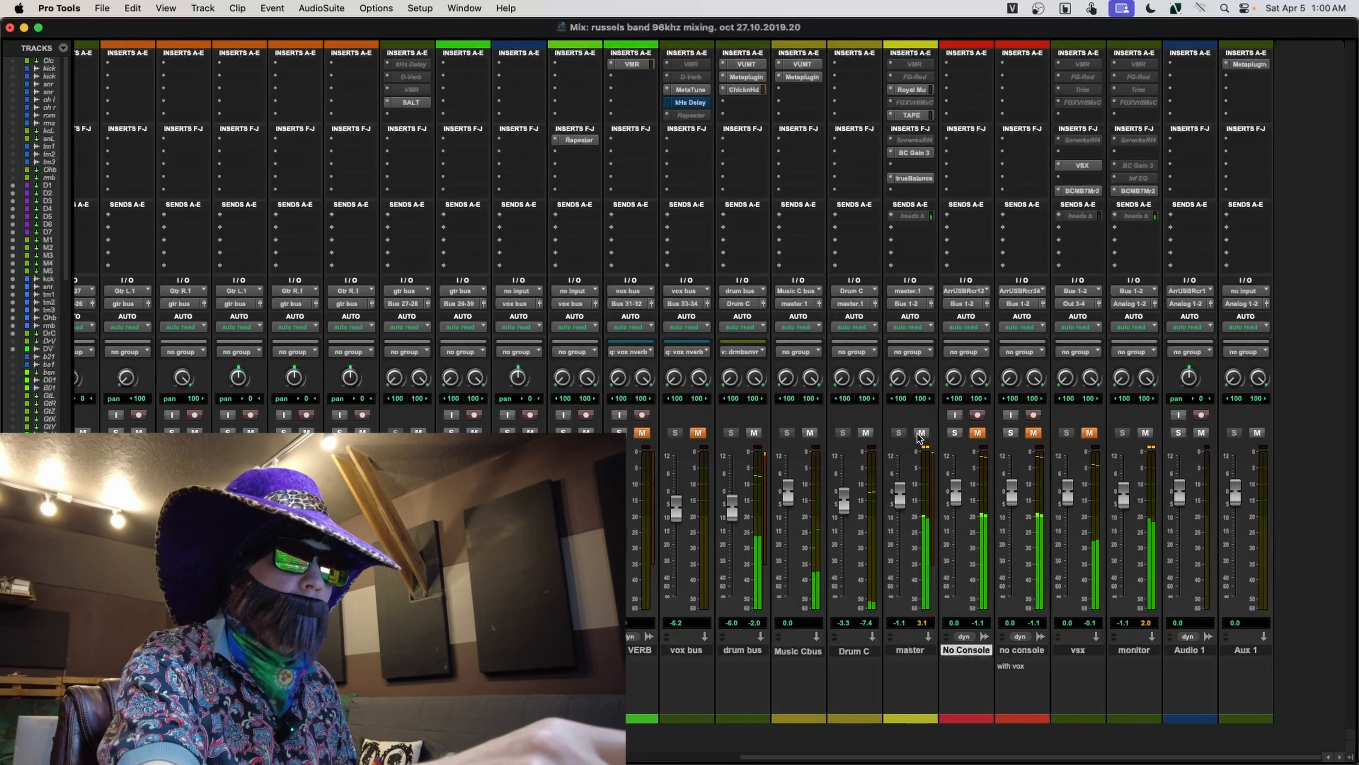
left_click(920, 432)
left_click(978, 432)
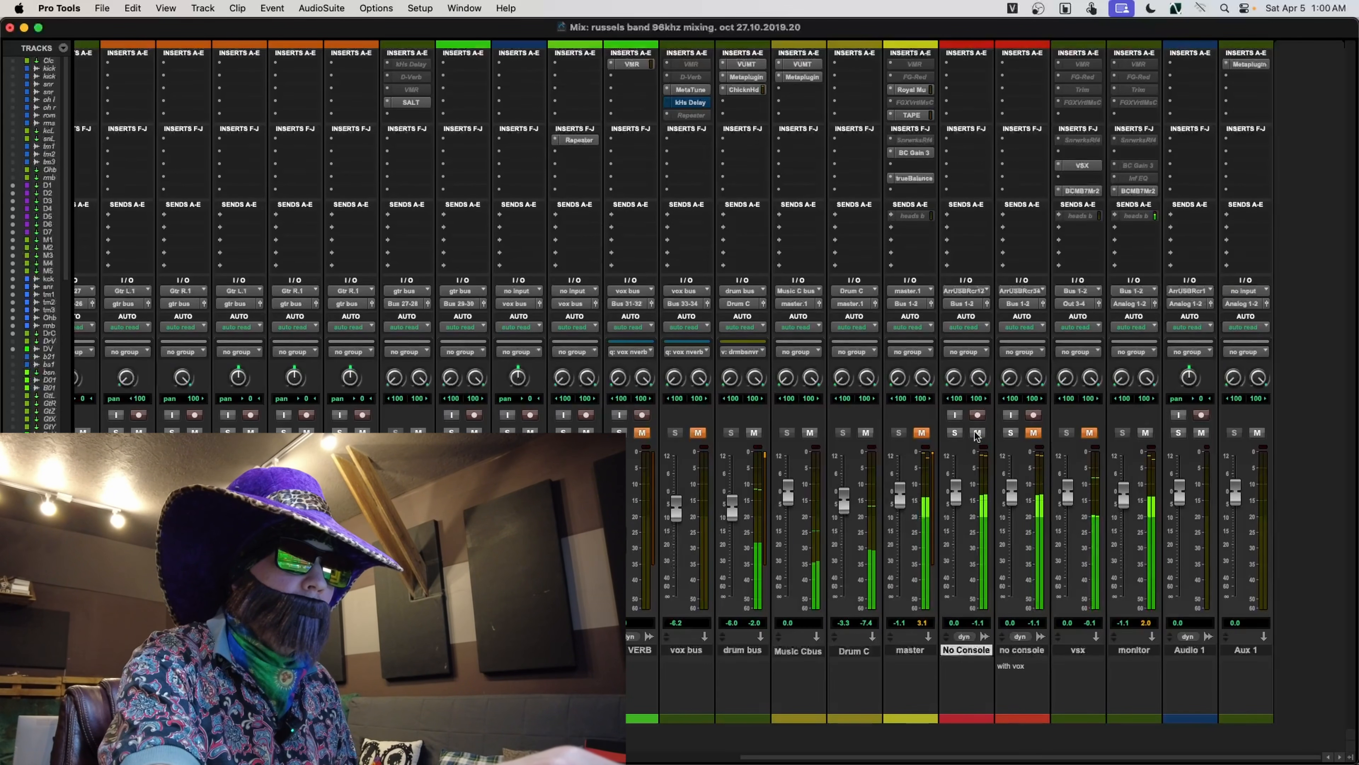
left_click(977, 432)
left_click(922, 432)
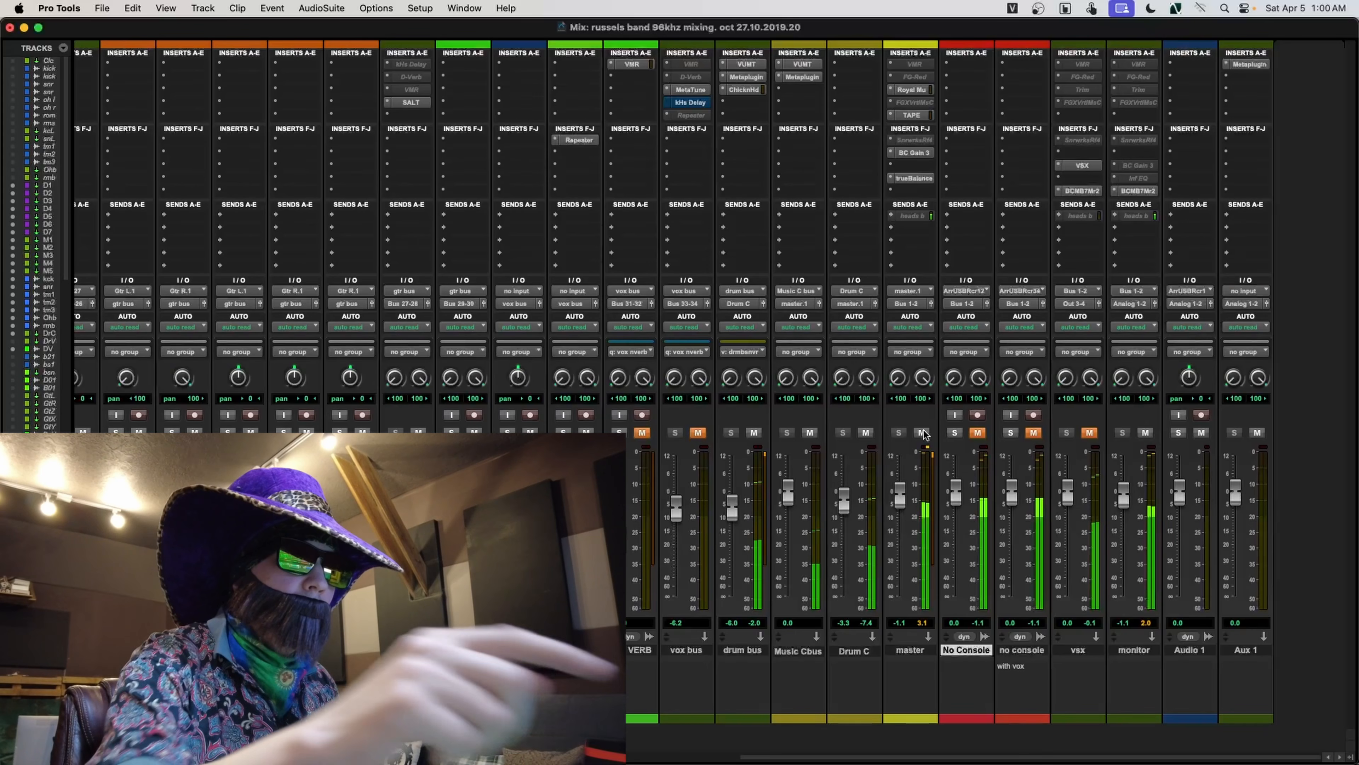
- Set the master's Blue Cat's Gain 3 to +4.00 dB and check the new level against No Console during playback
left_click(914, 152)
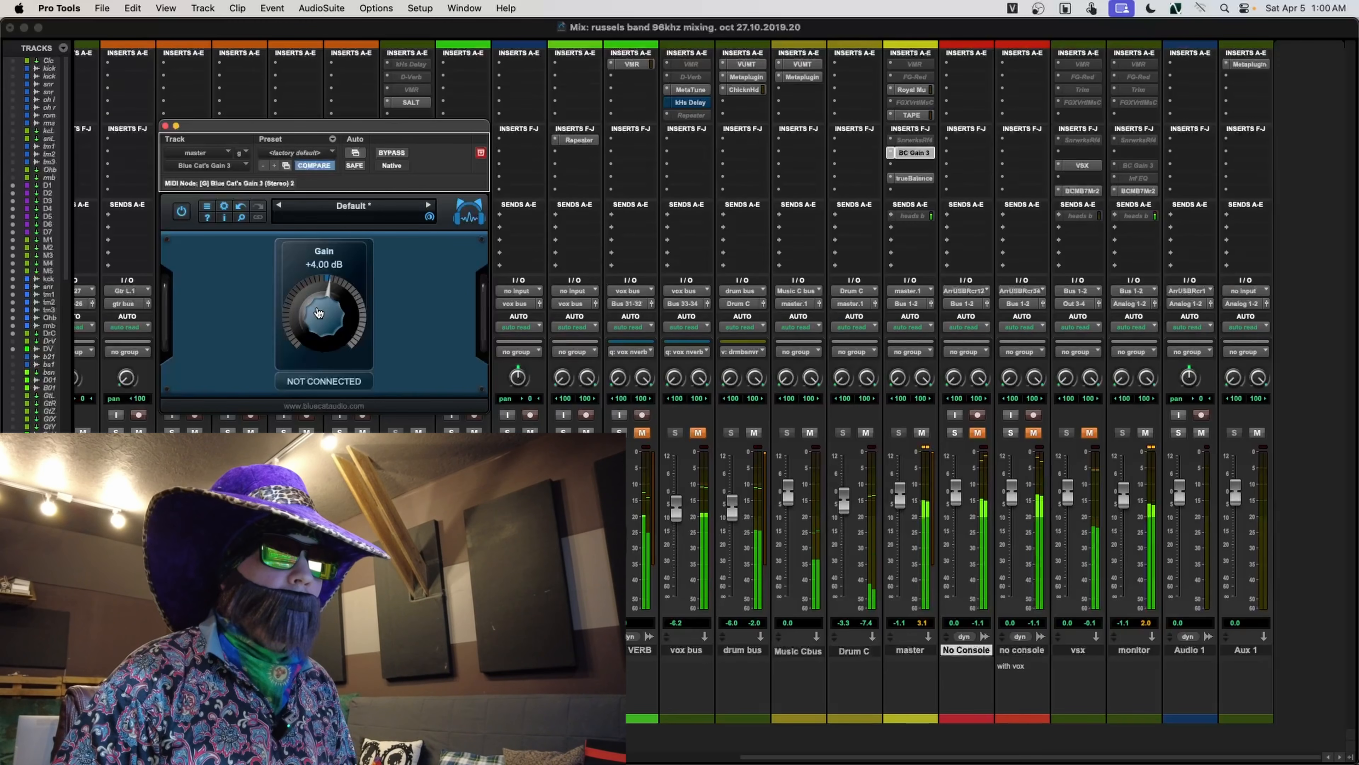
scroll(320, 311, "up", 1)
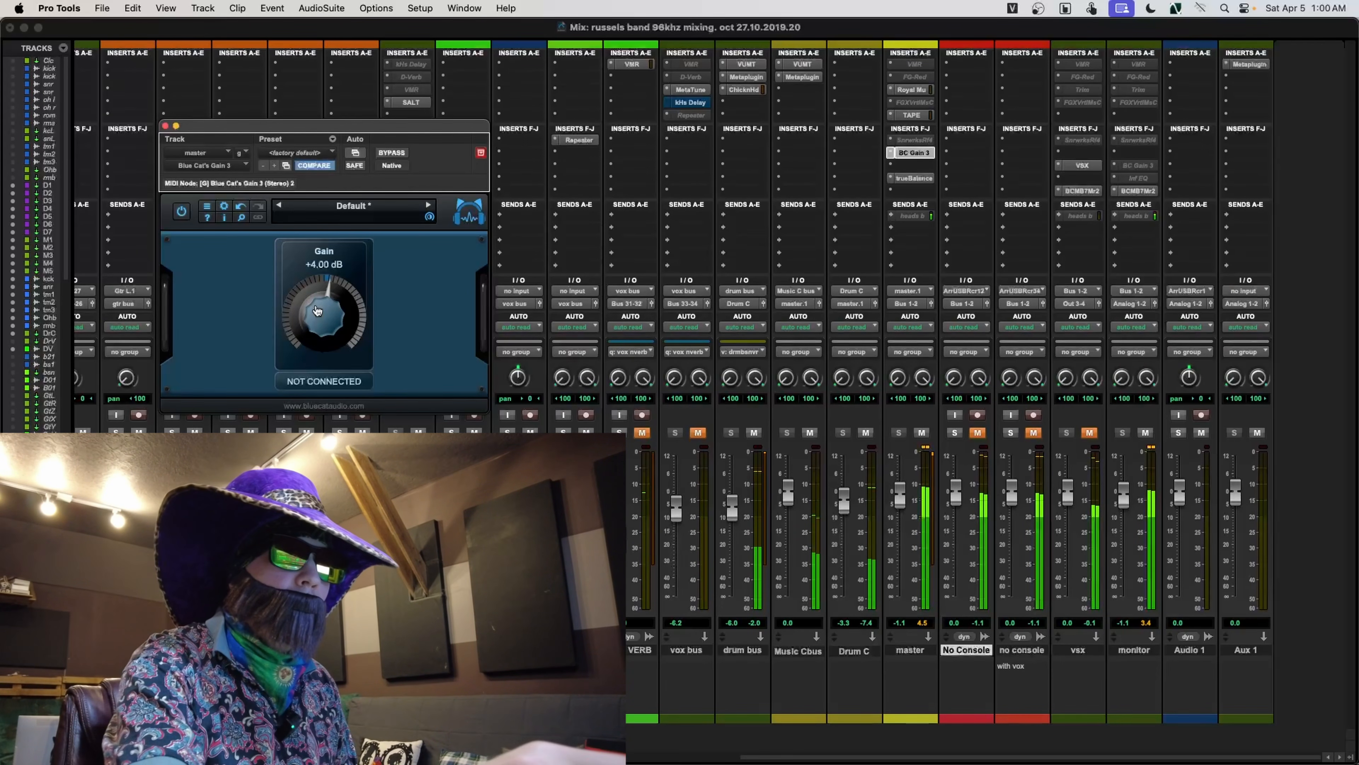
left_click(977, 432)
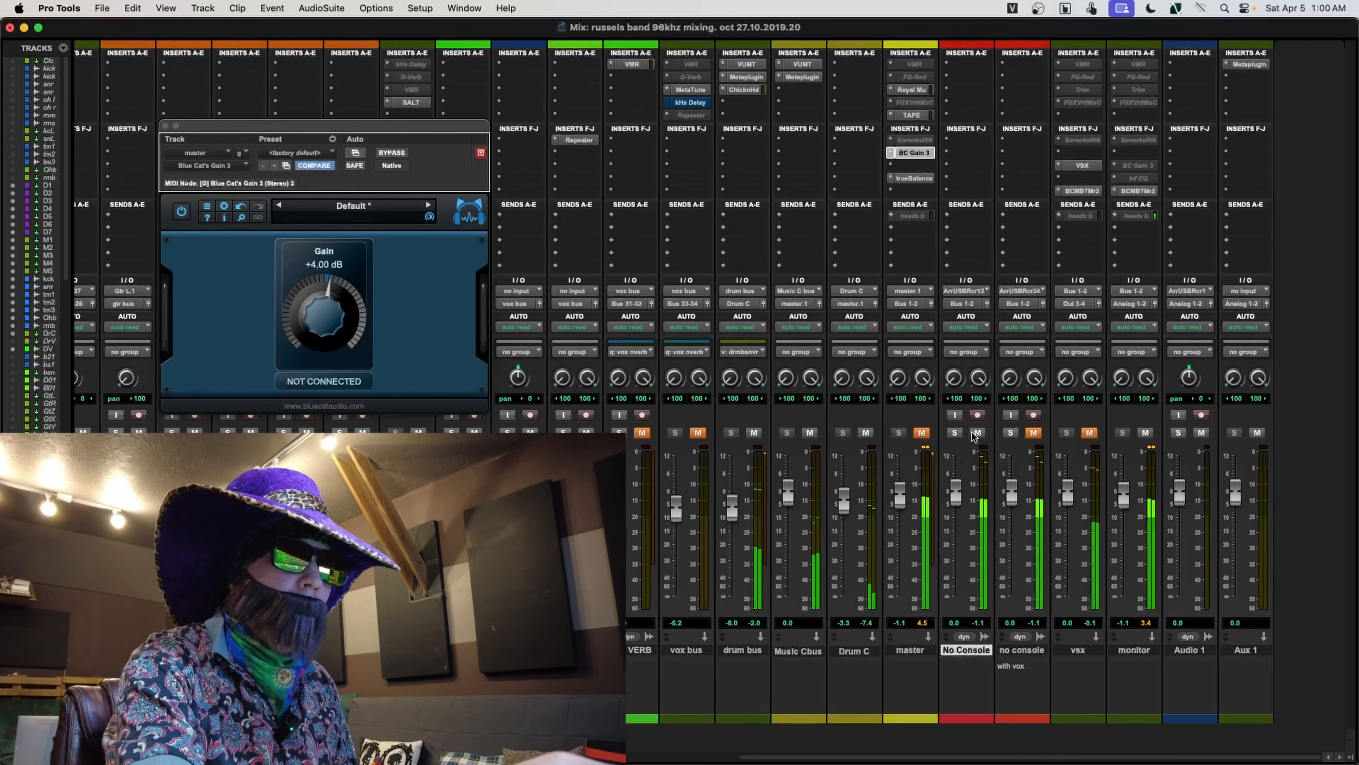
left_click(977, 433)
left_click(921, 433)
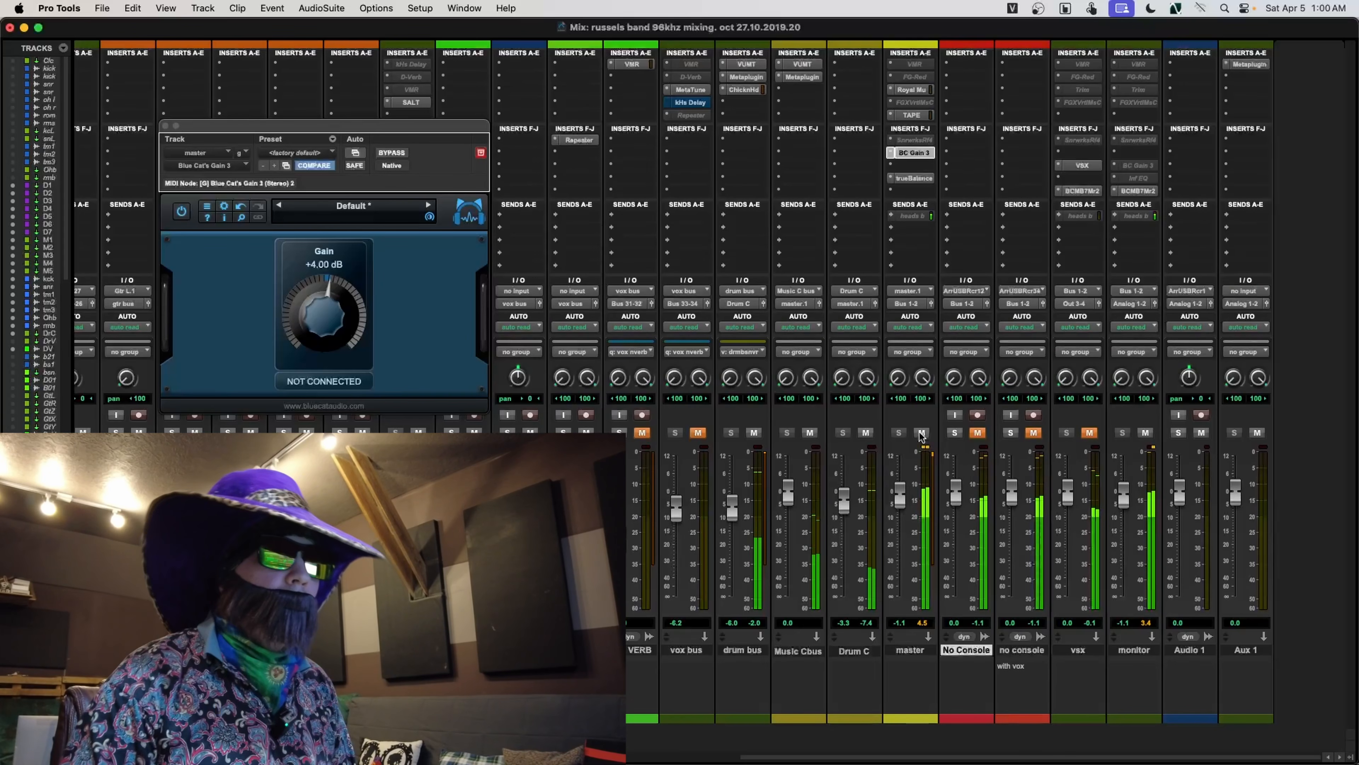
- Switch twice more between No Console and the master during playback with the +4.00 dB gain, ending with the master unmuted
left_click(922, 433)
left_click(977, 432)
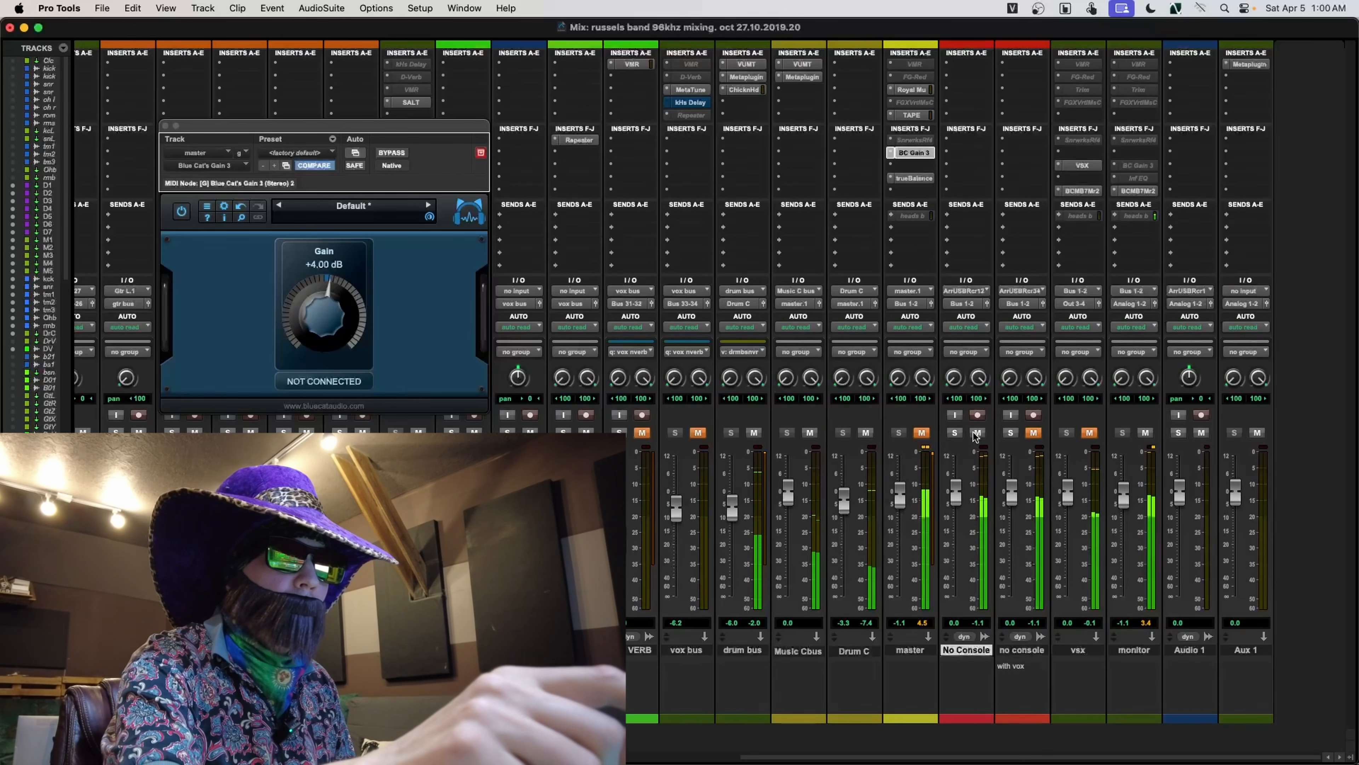
left_click(977, 433)
left_click(922, 432)
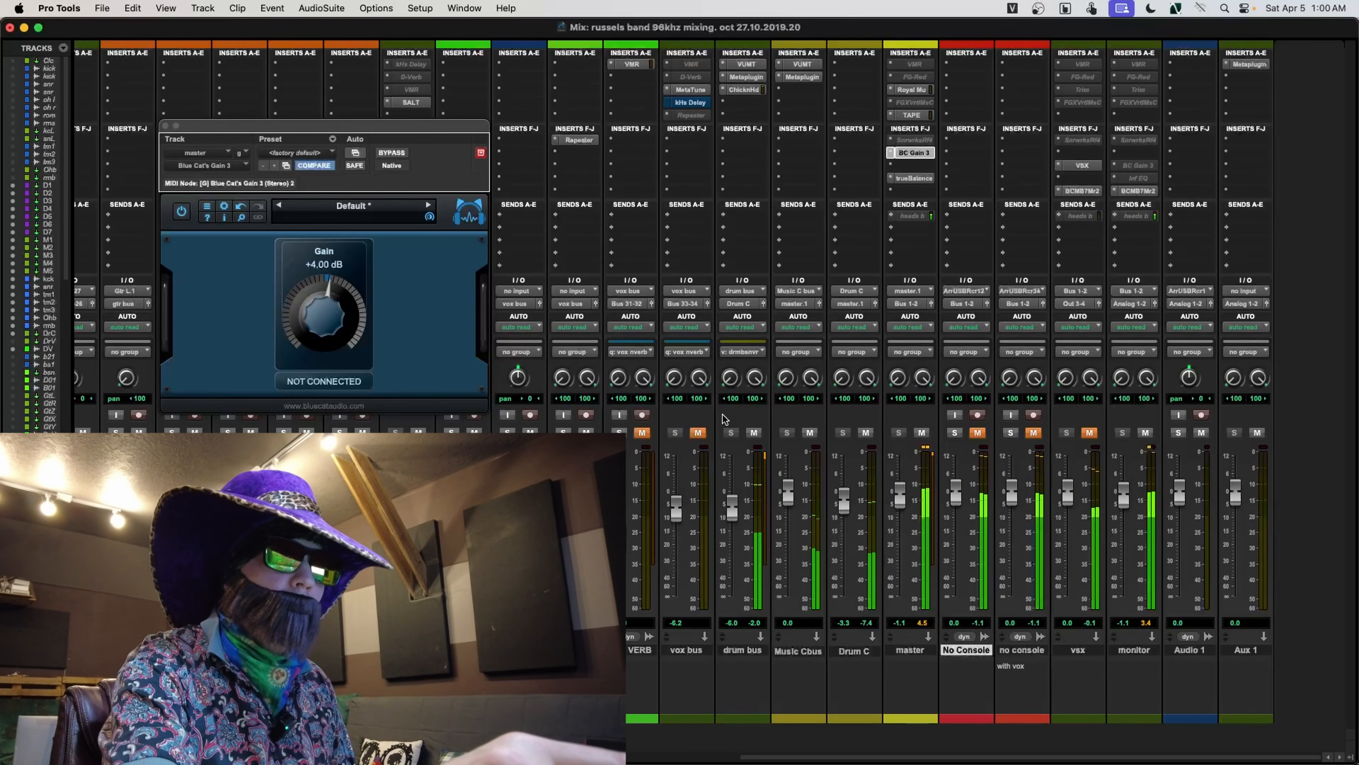
left_click(921, 432)
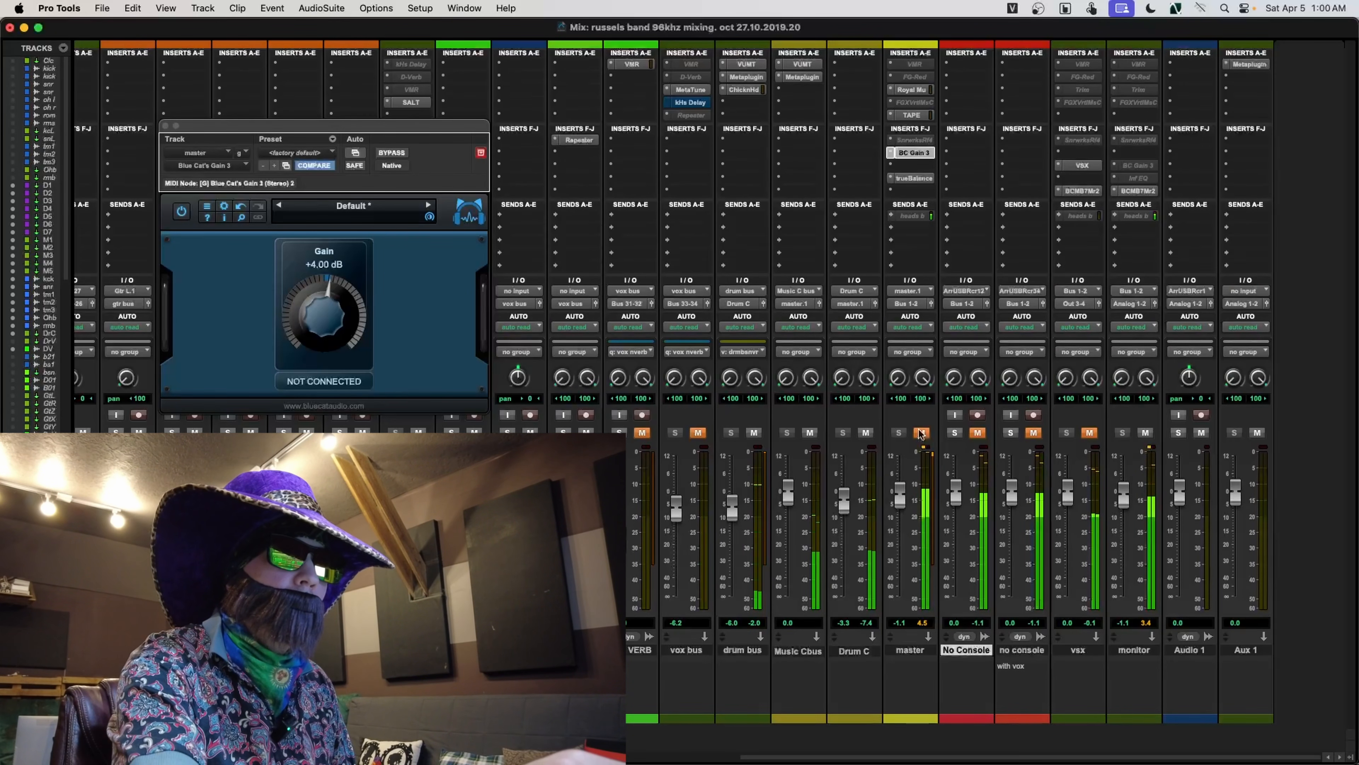
left_click(978, 432)
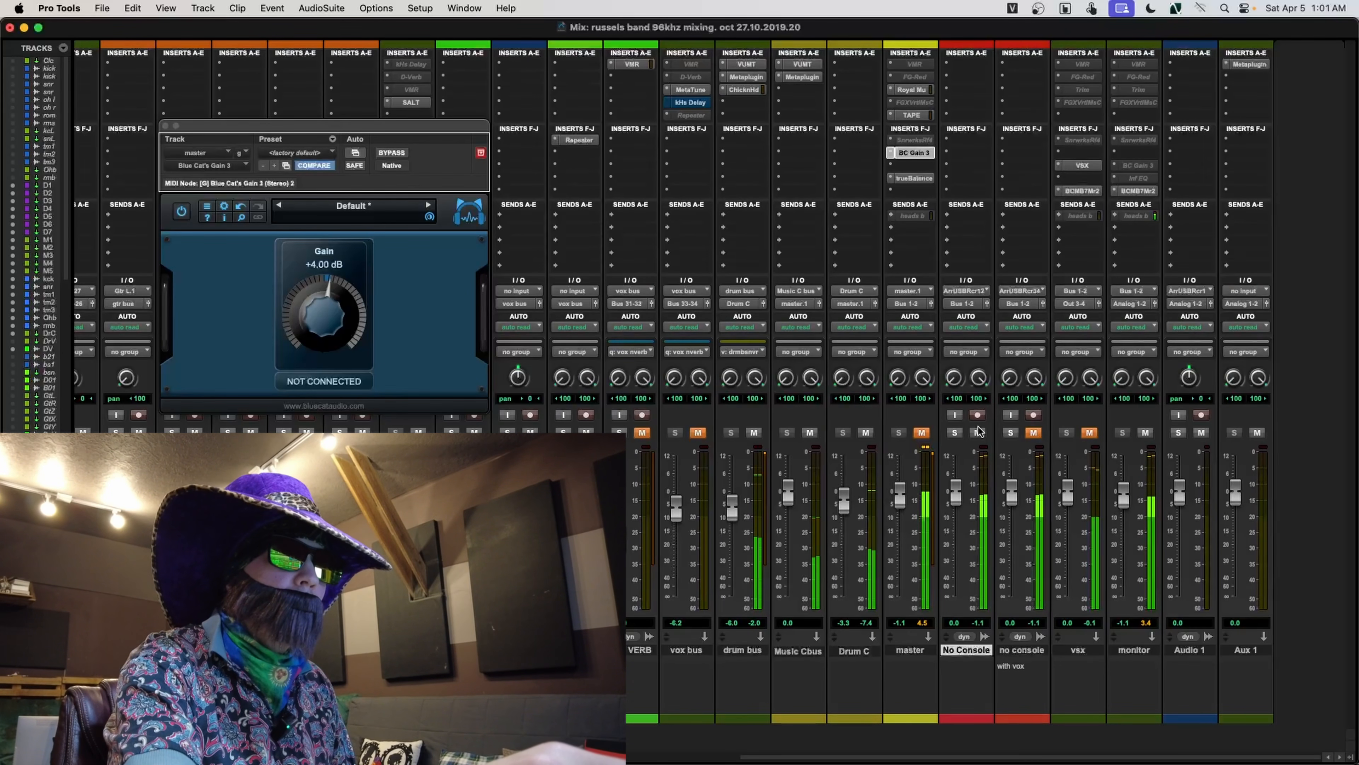
left_click(977, 432)
left_click(922, 433)
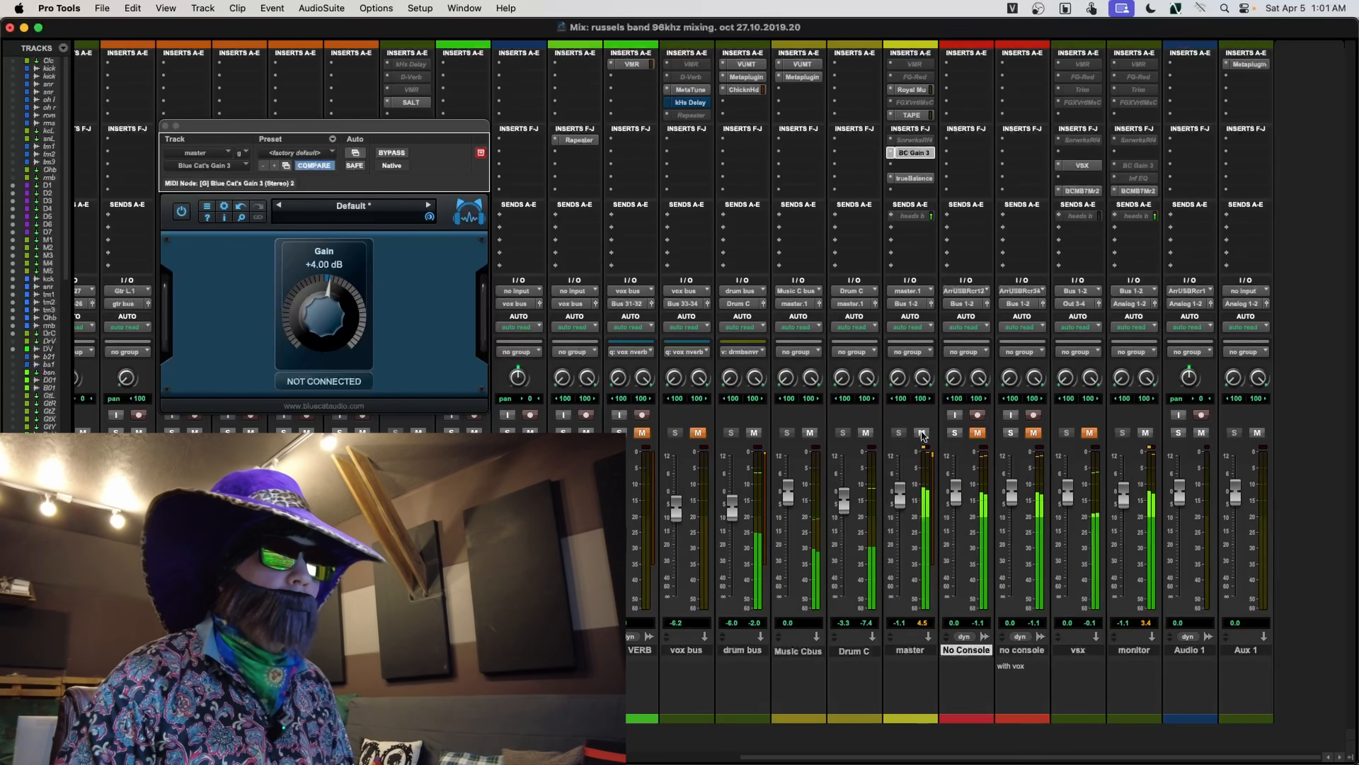